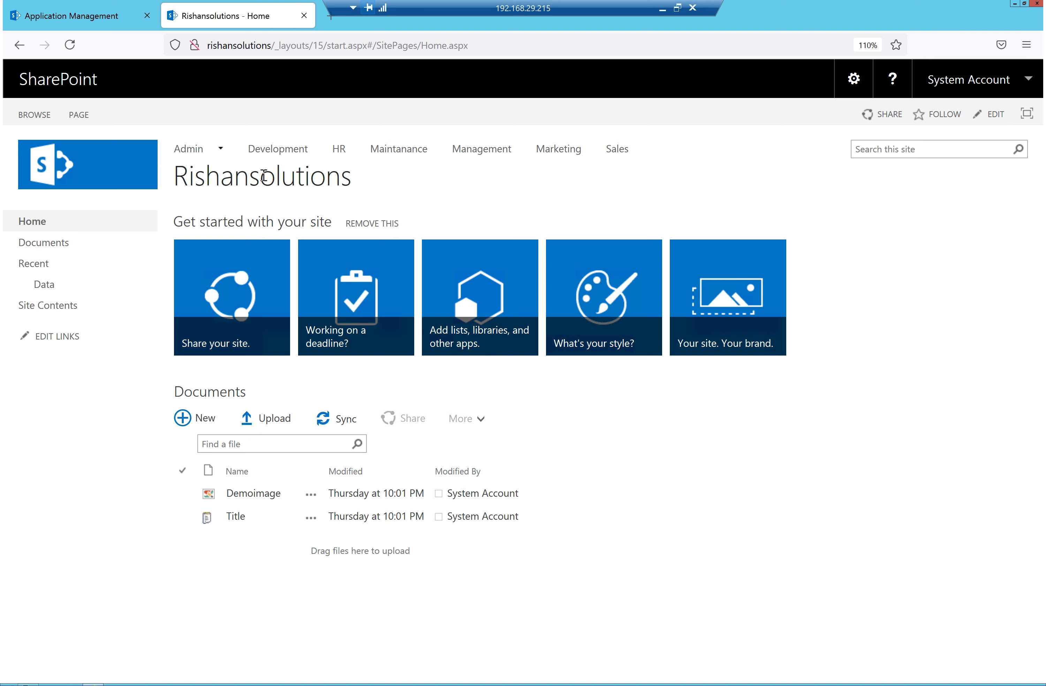
# Open the settings menu on the Rishansolutions site home page
pyautogui.click(854, 84)
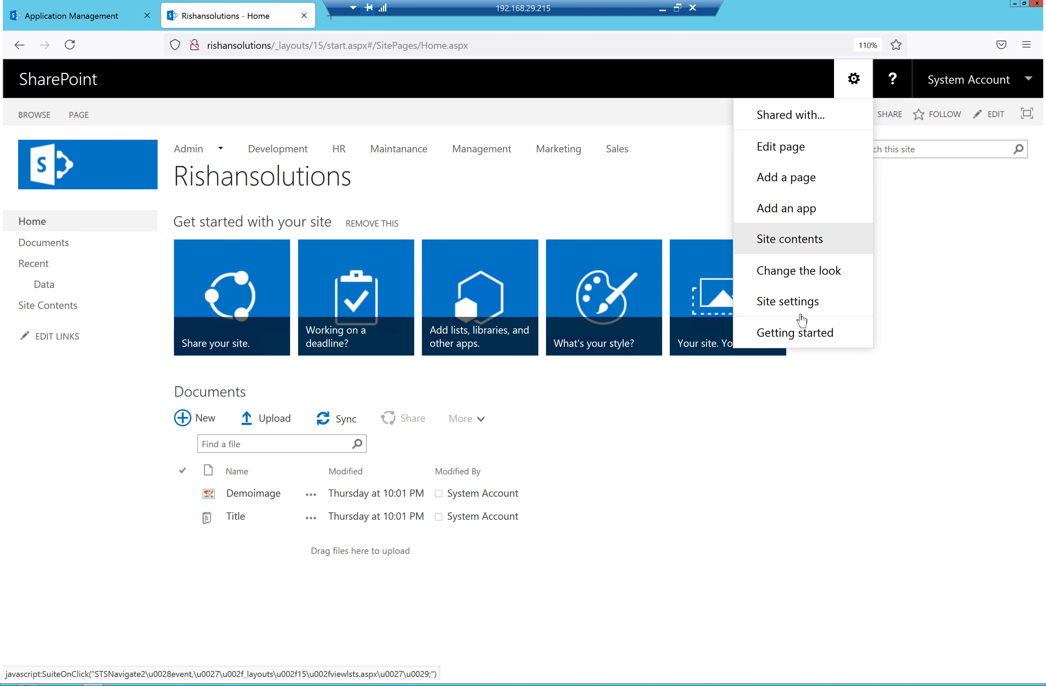
# Go to Site settings, then Site permissions, and start granting access to a new person
pyautogui.click(779, 306)
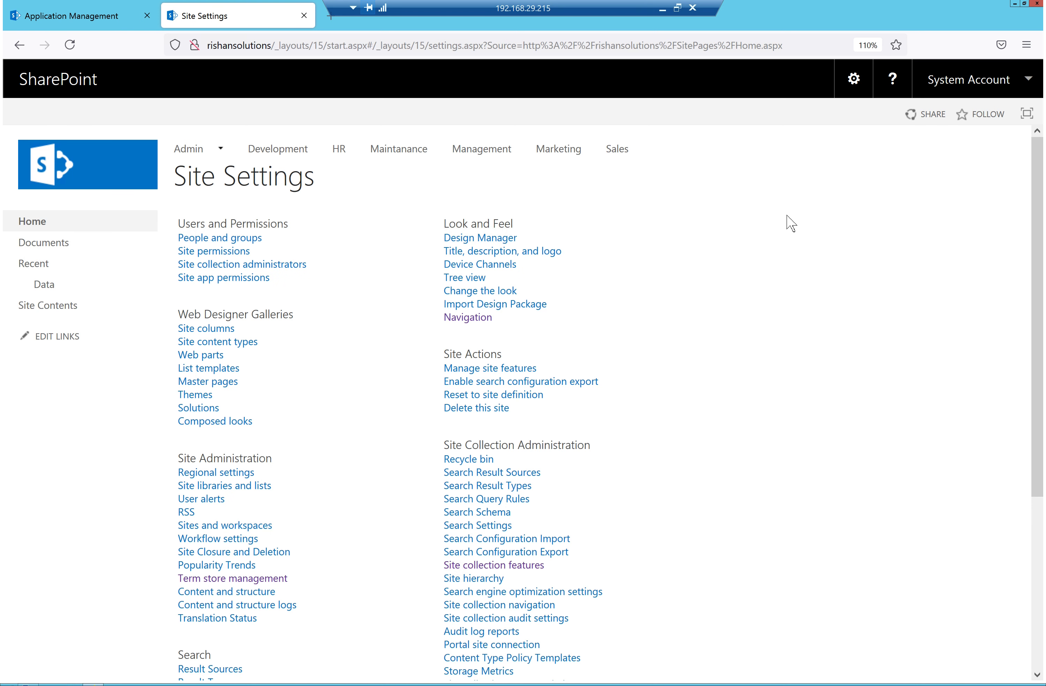
pyautogui.click(212, 252)
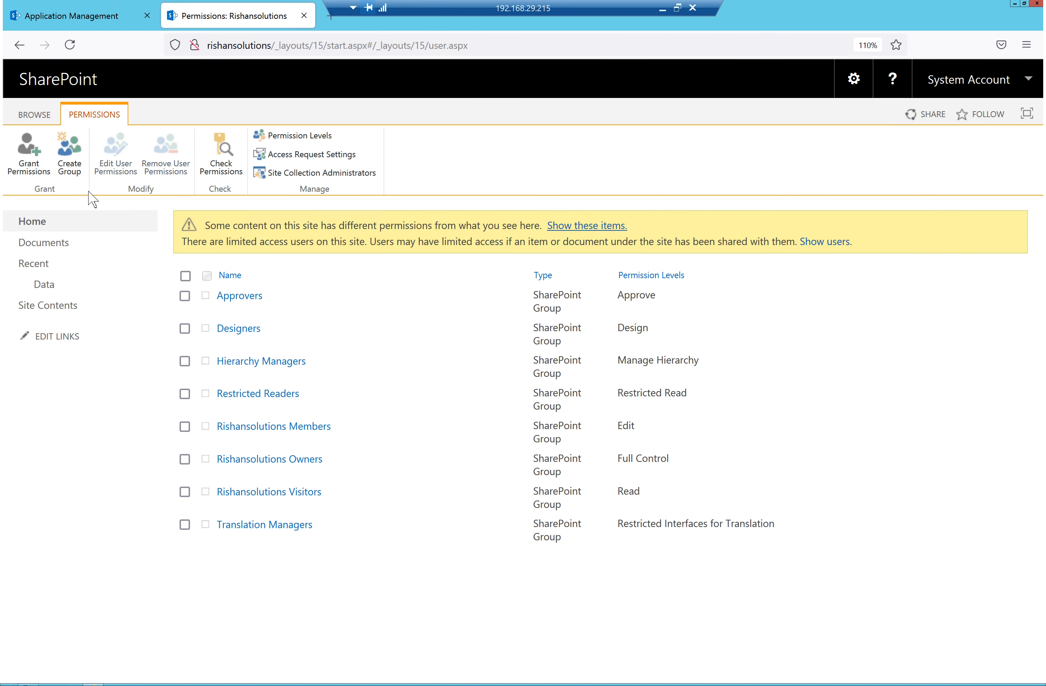
pyautogui.click(39, 174)
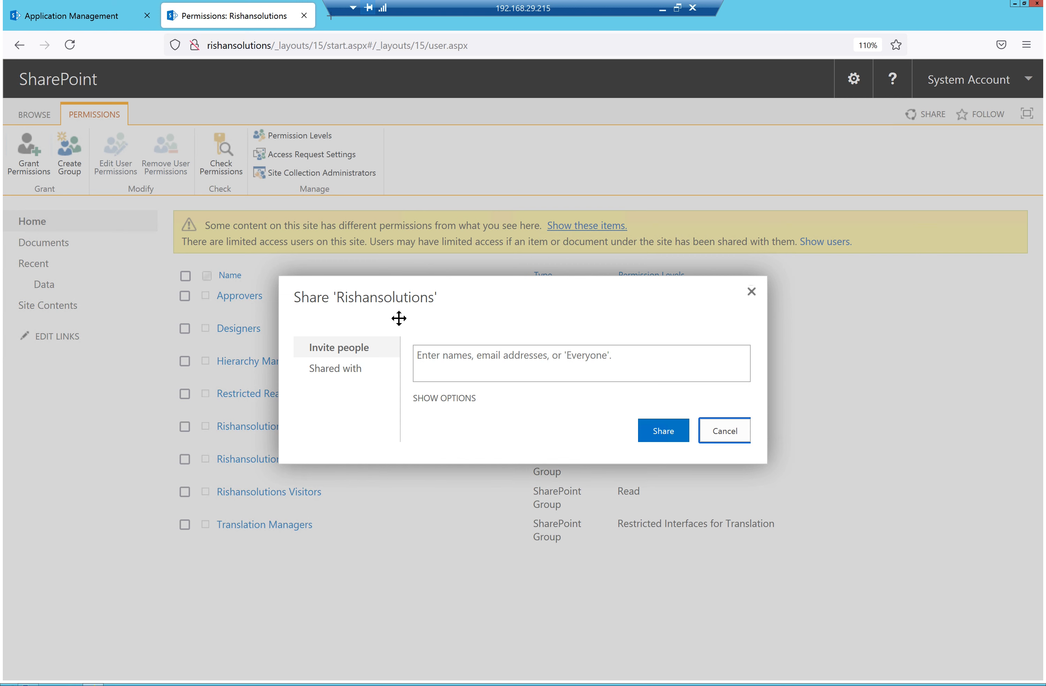
# Share the site with the suggested user at Design permission level, then open their user page
pyautogui.click(488, 361)
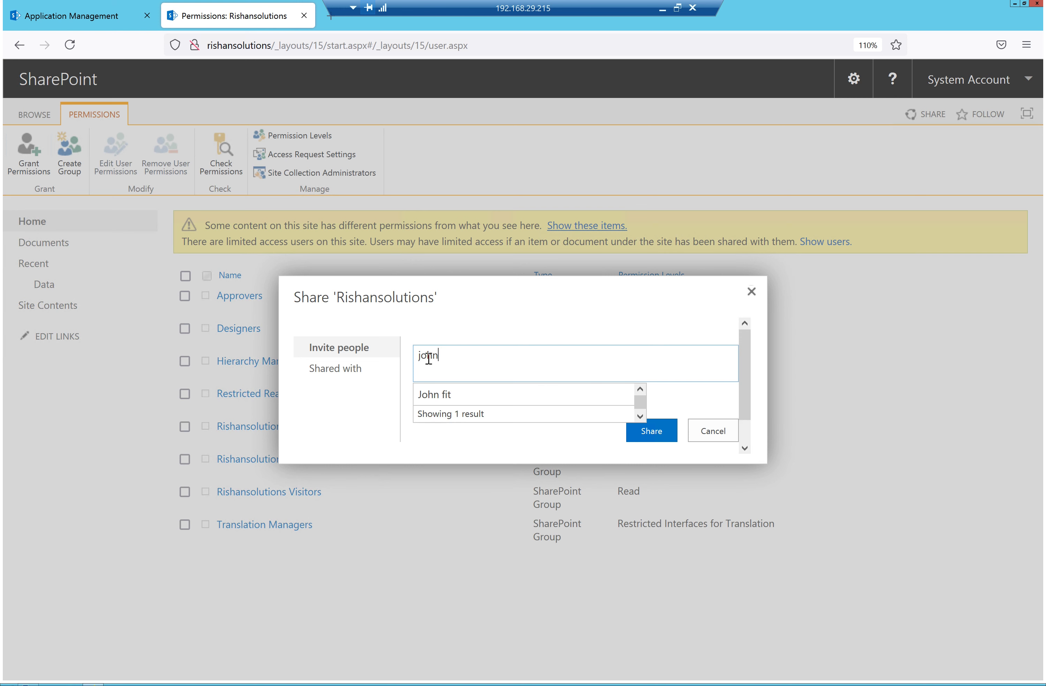
pyautogui.click(435, 398)
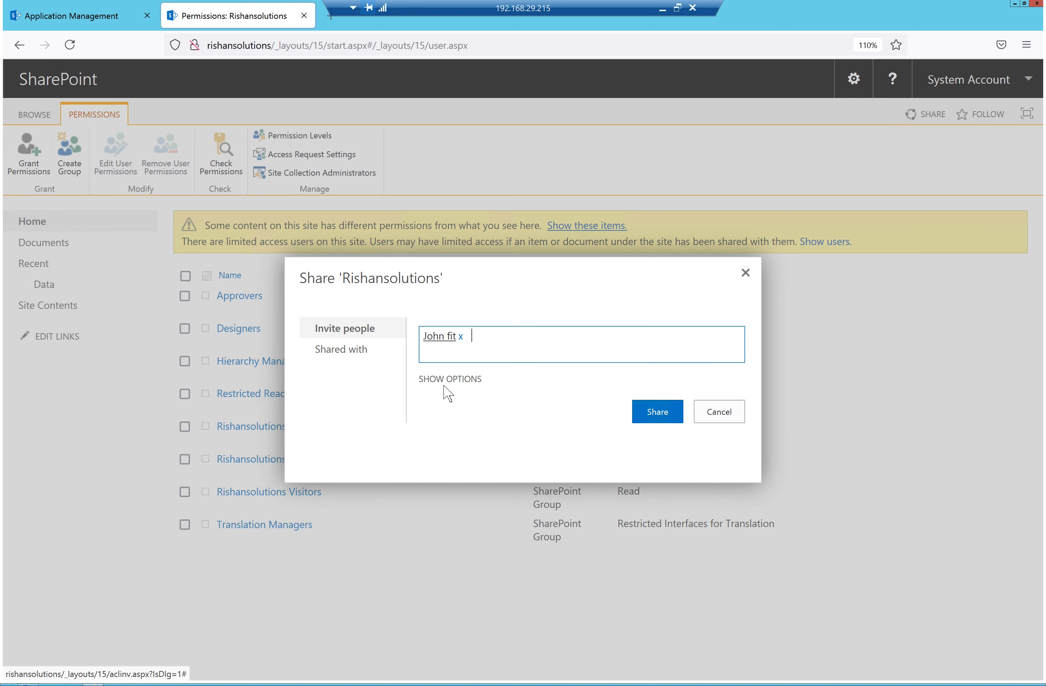
pyautogui.click(444, 381)
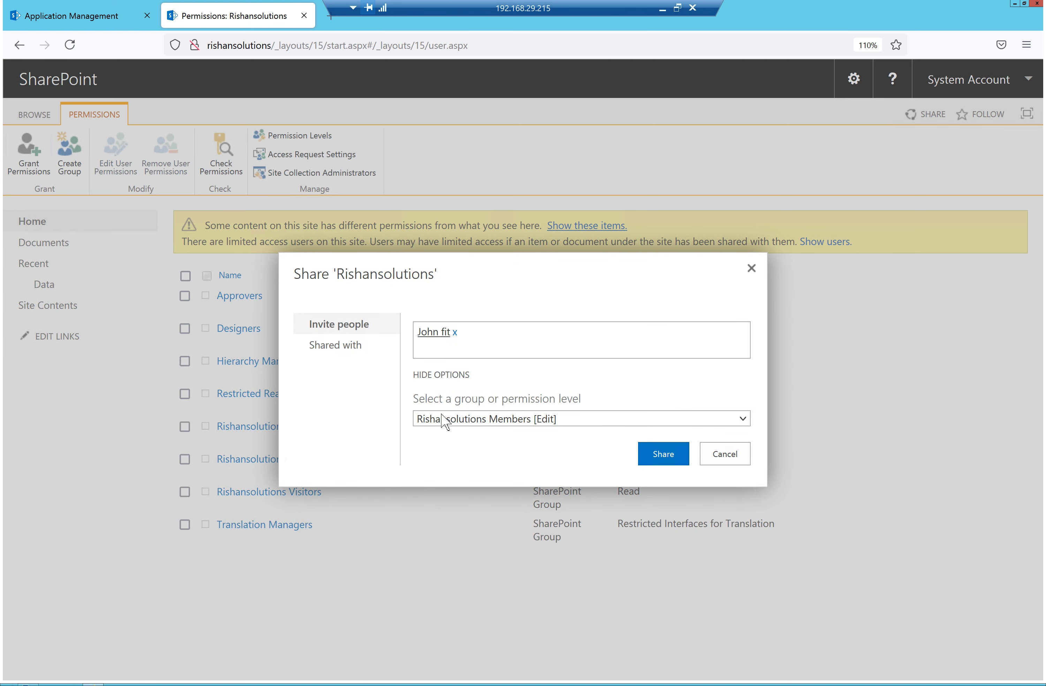
pyautogui.click(444, 420)
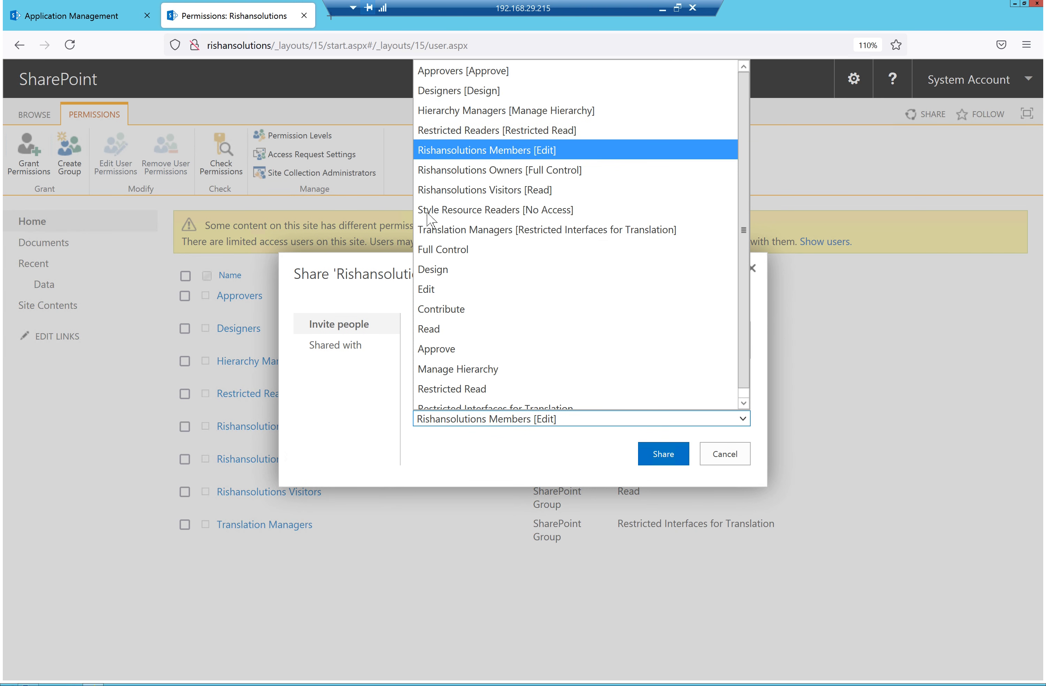
pyautogui.click(434, 269)
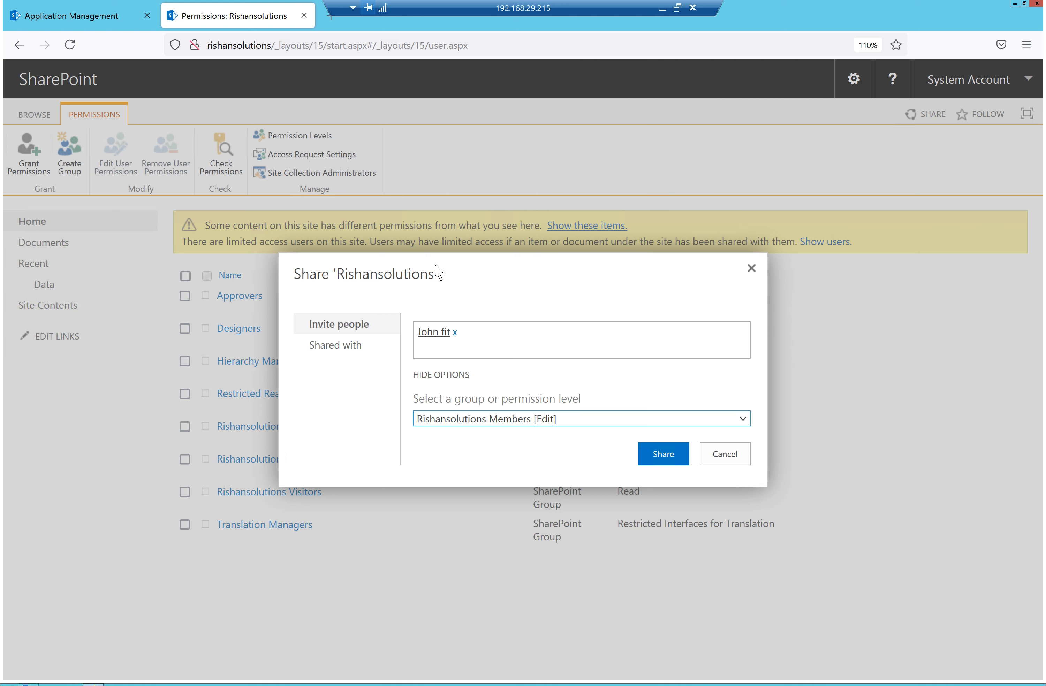
pyautogui.click(672, 455)
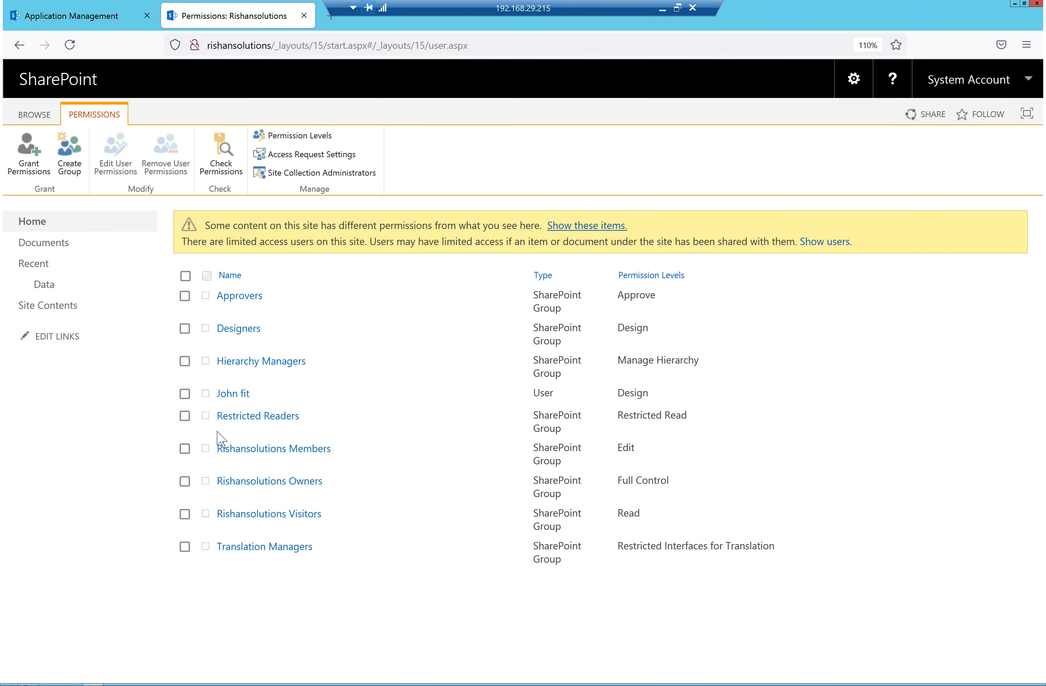
pyautogui.click(236, 396)
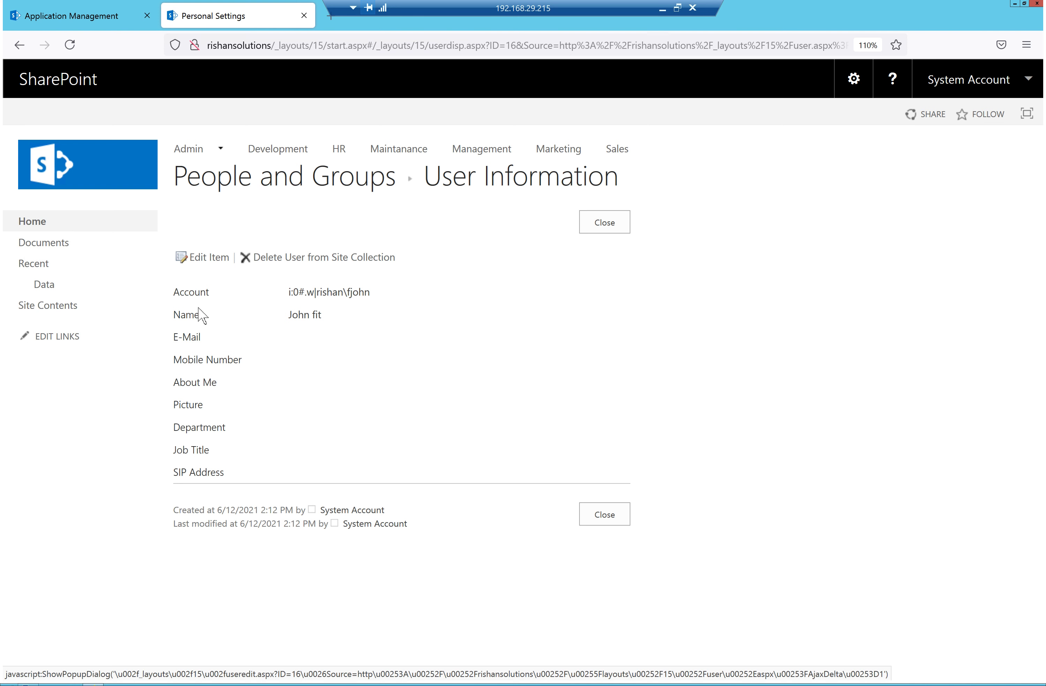
# Highlight the user's empty E-Mail and profile fields, then search the Start screen for 'active'
pyautogui.doubleClick(192, 338)
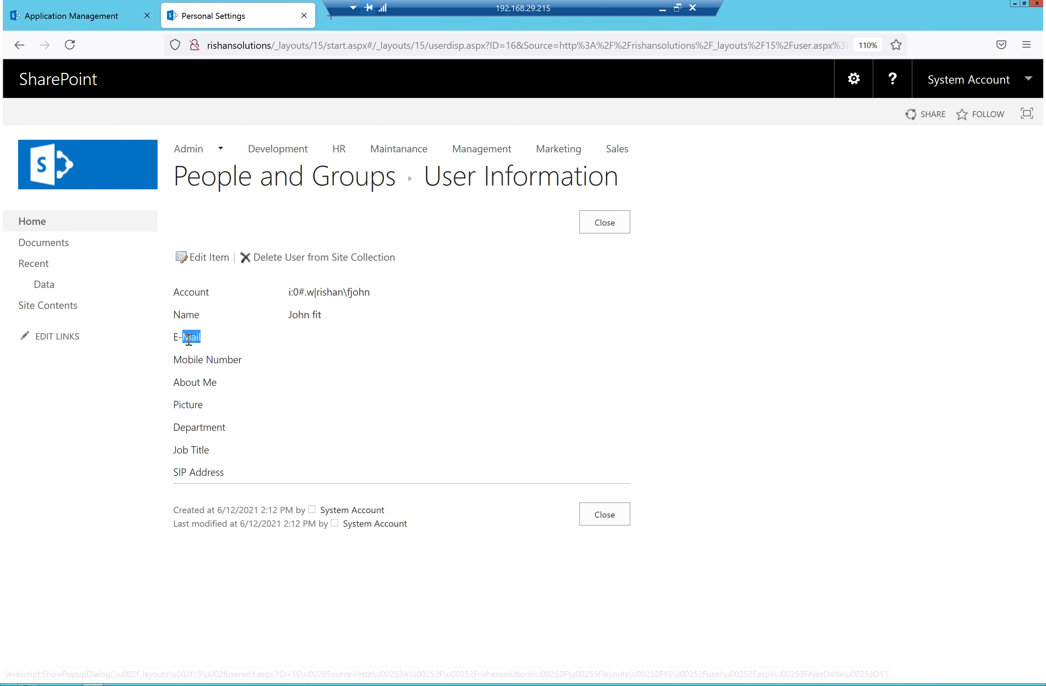
pyautogui.moveTo(239, 359); pyautogui.dragTo(194, 405)
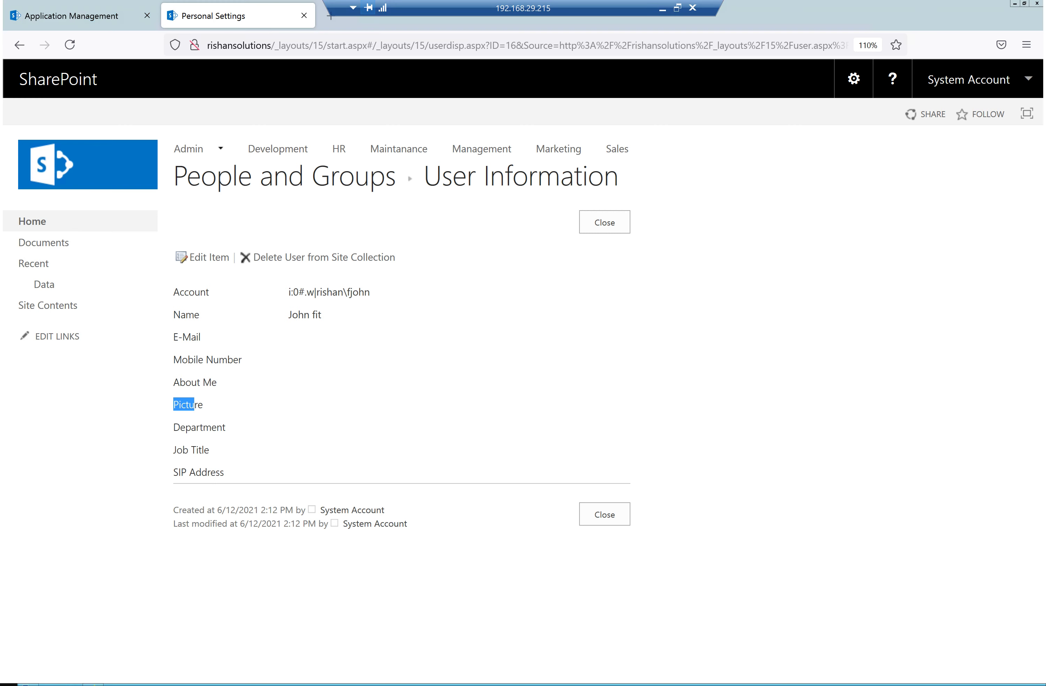
pyautogui.press('super')
pyautogui.write('active')
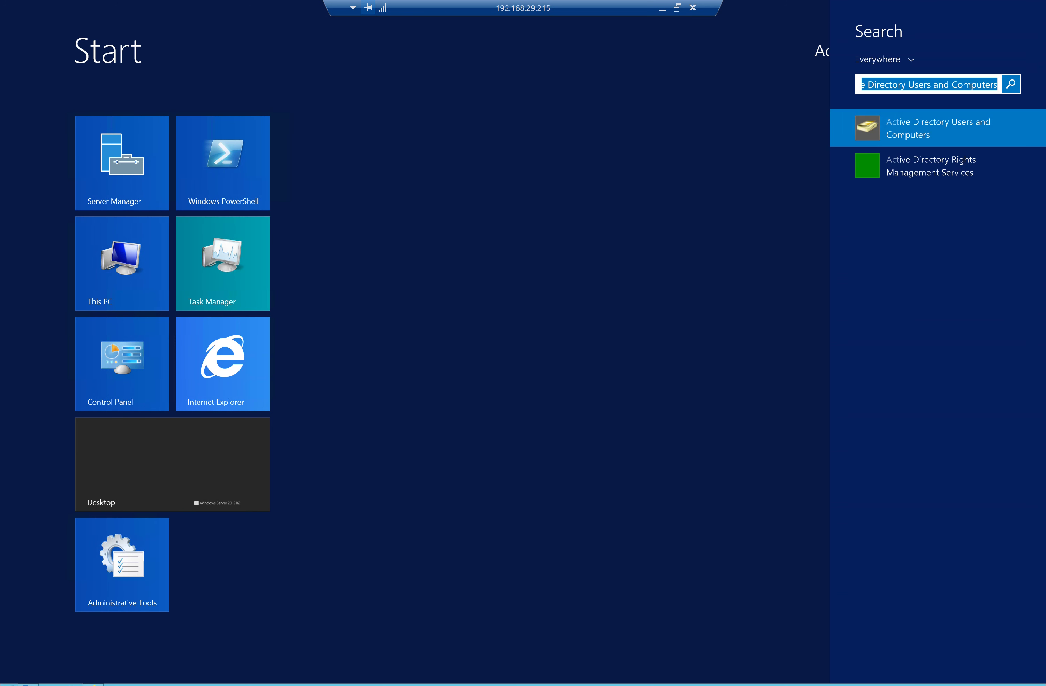
# Launch Active Directory Users and Computers and review the tabs of the user's Properties
pyautogui.click(934, 125)
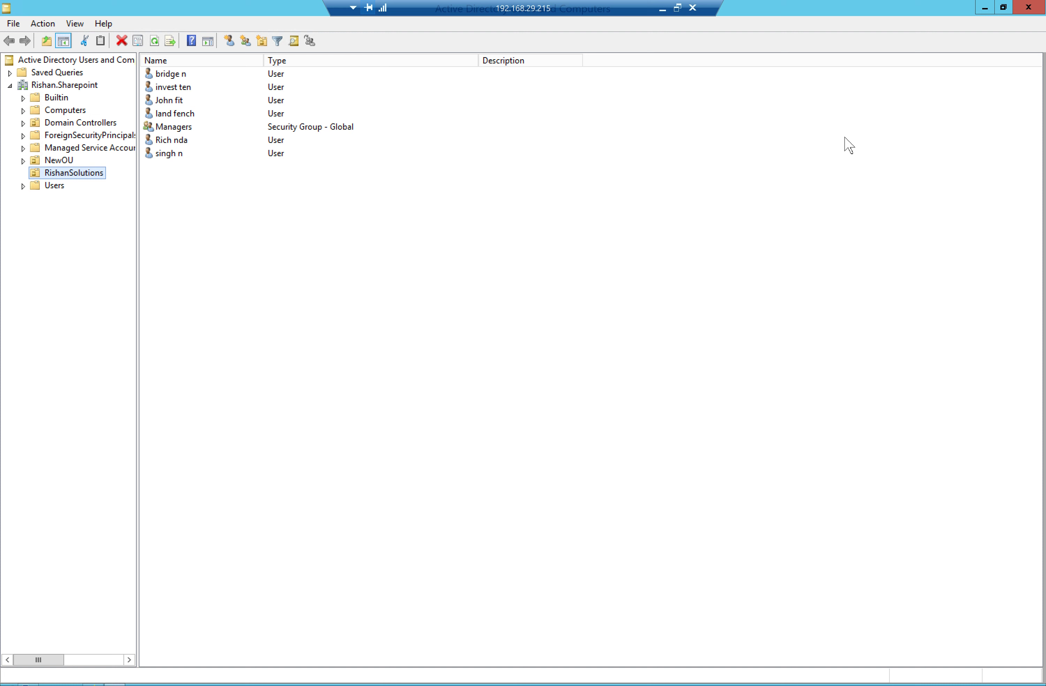
pyautogui.doubleClick(160, 102)
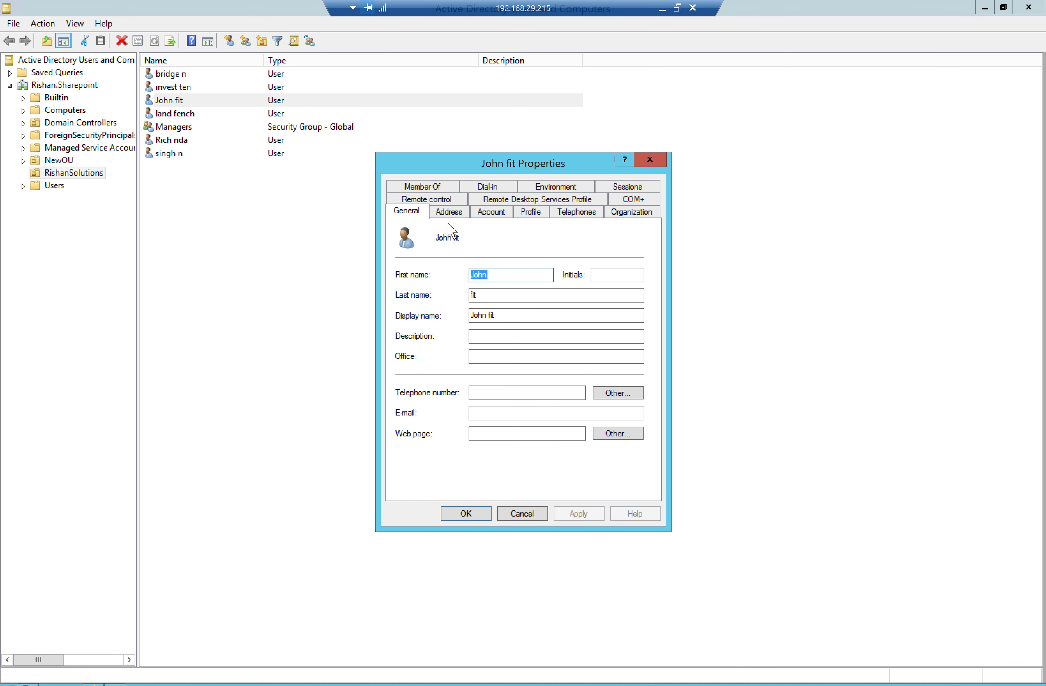
pyautogui.click(532, 212)
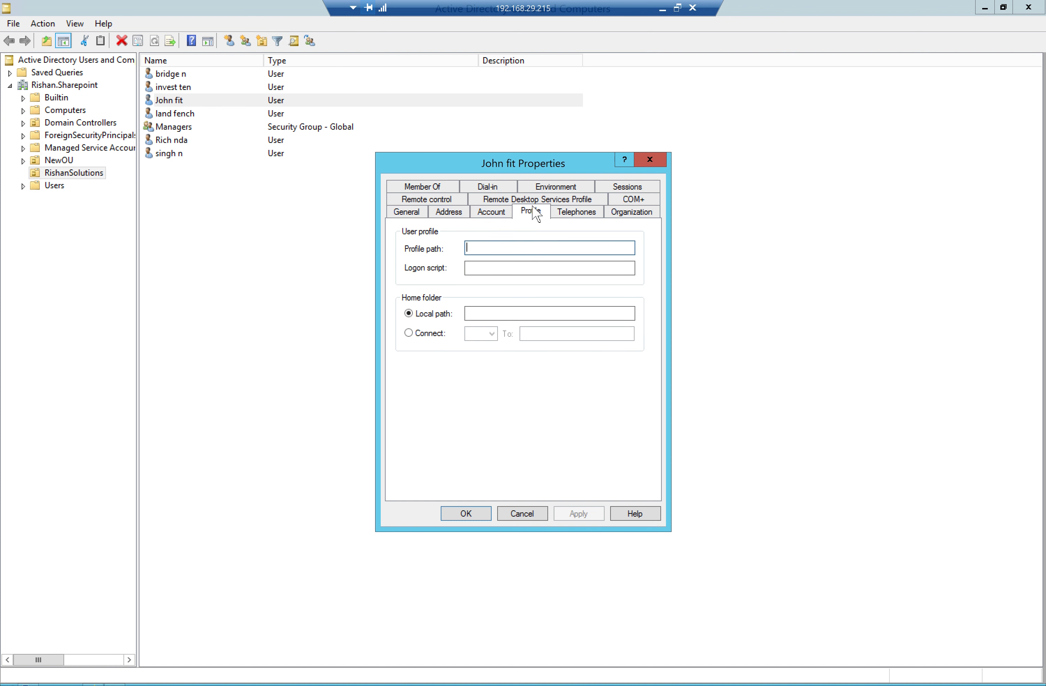
pyautogui.click(495, 212)
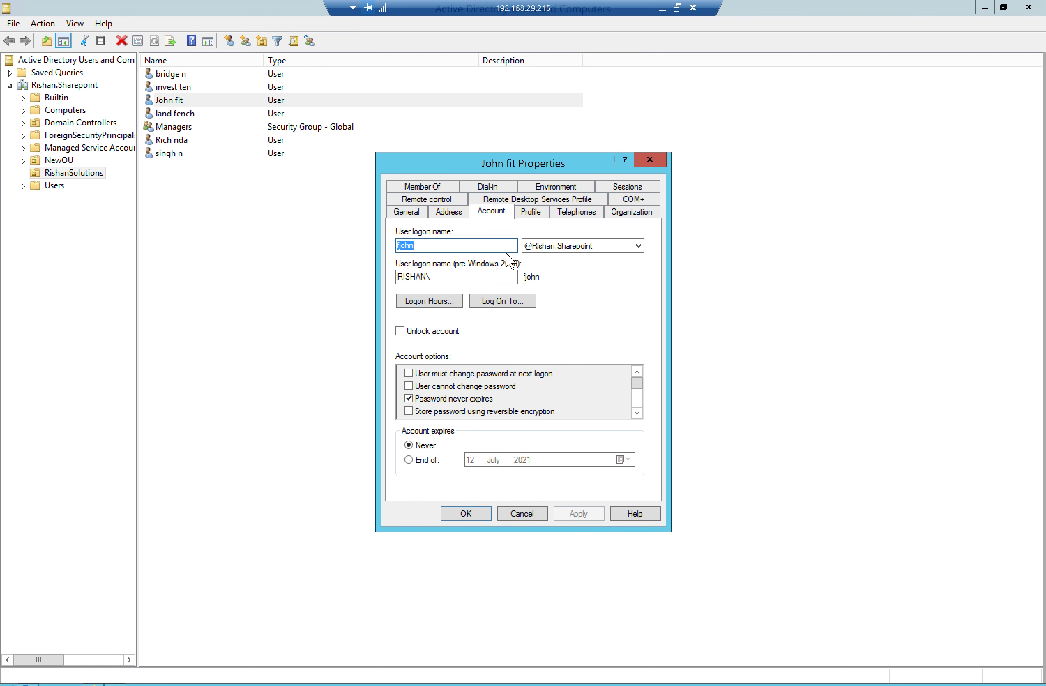
pyautogui.click(527, 212)
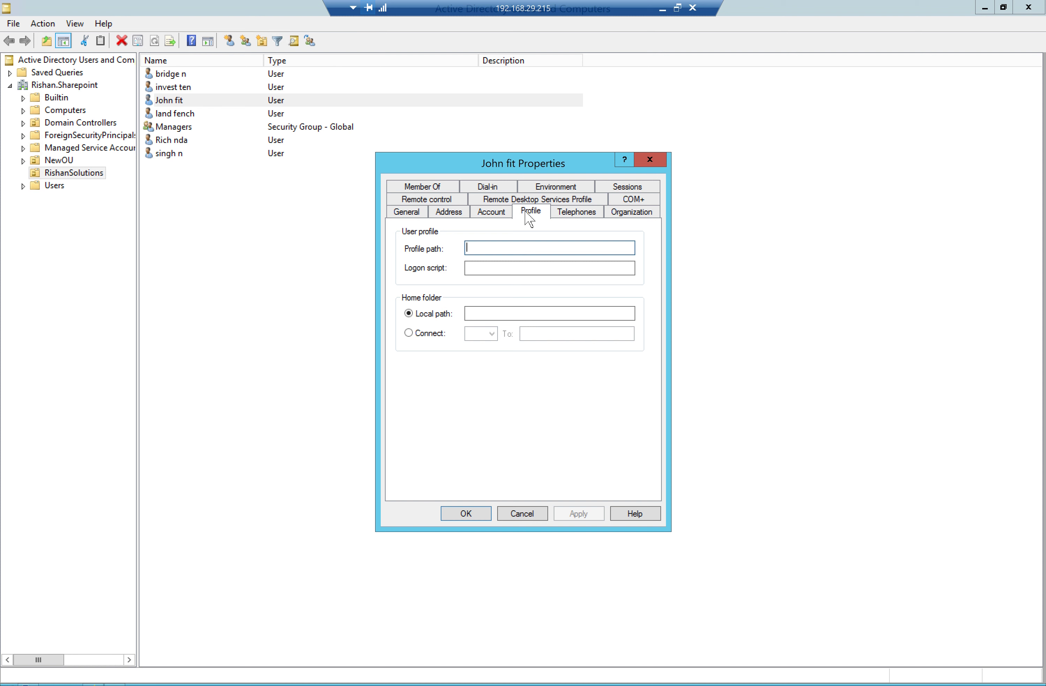
pyautogui.click(572, 213)
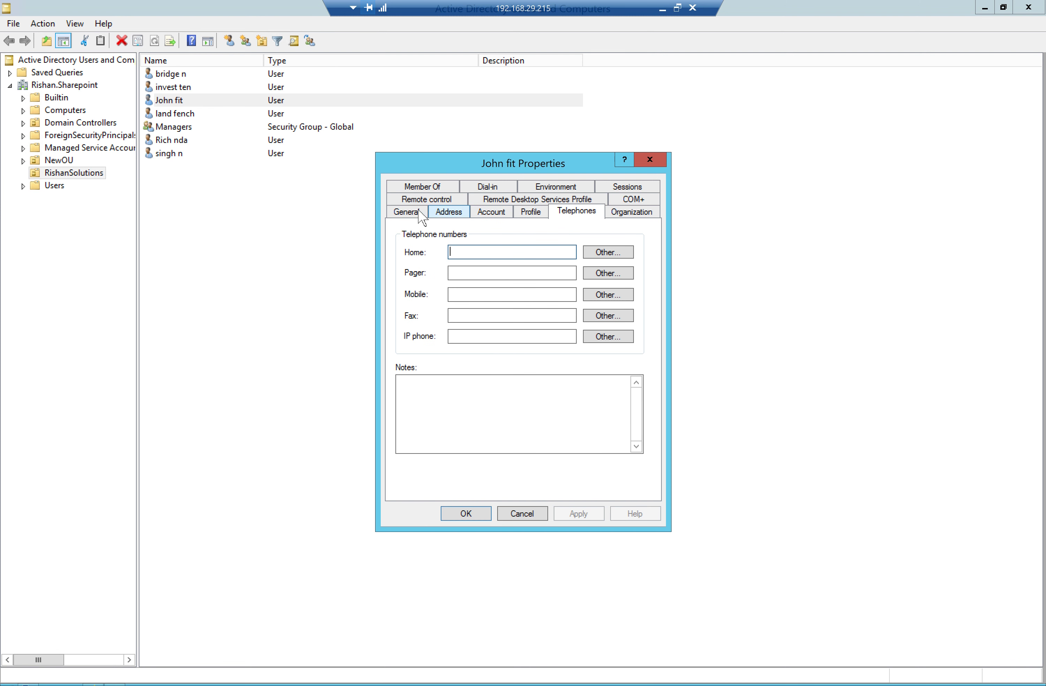
pyautogui.click(406, 213)
# Enter the user's e-mail address on the General tab, apply and close, then return to SharePoint
pyautogui.click(524, 413)
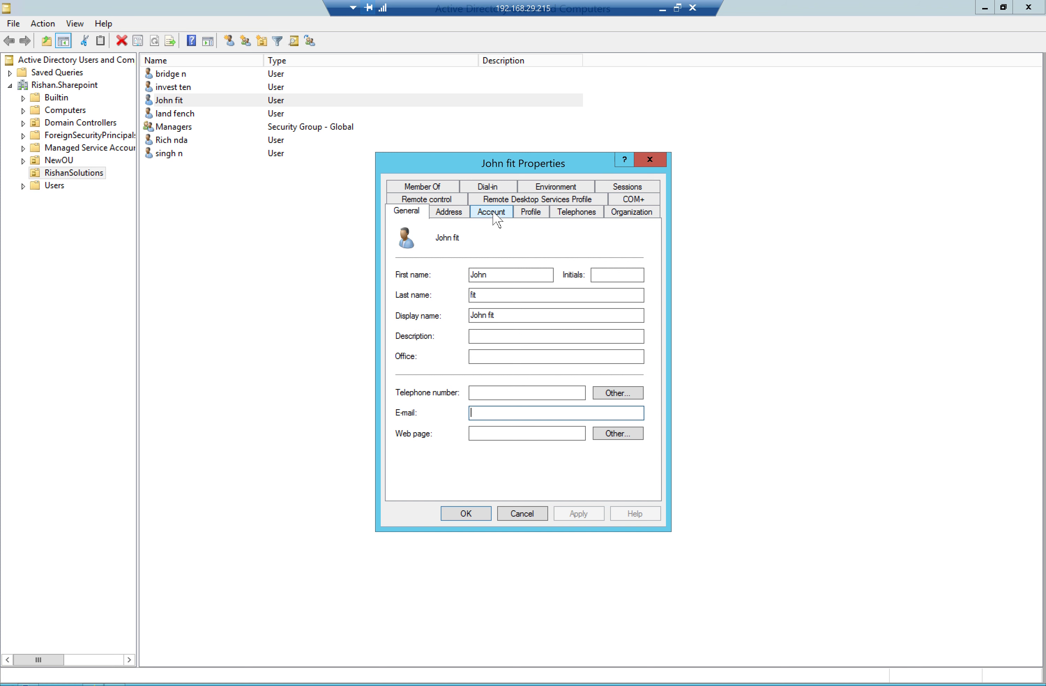
pyautogui.click(495, 215)
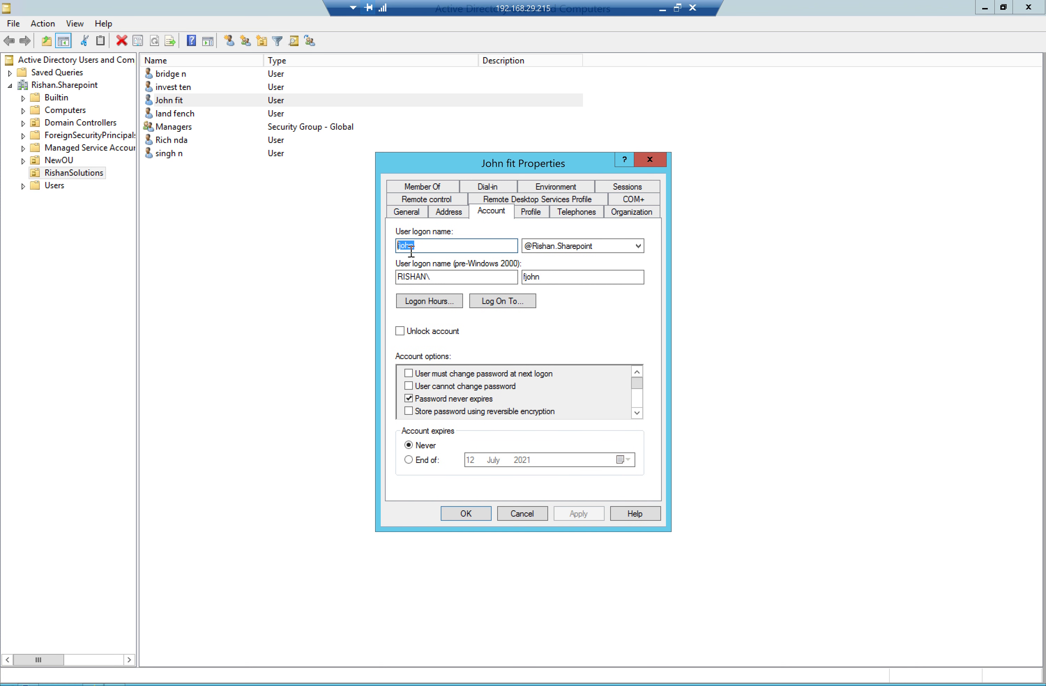
pyautogui.click(407, 211)
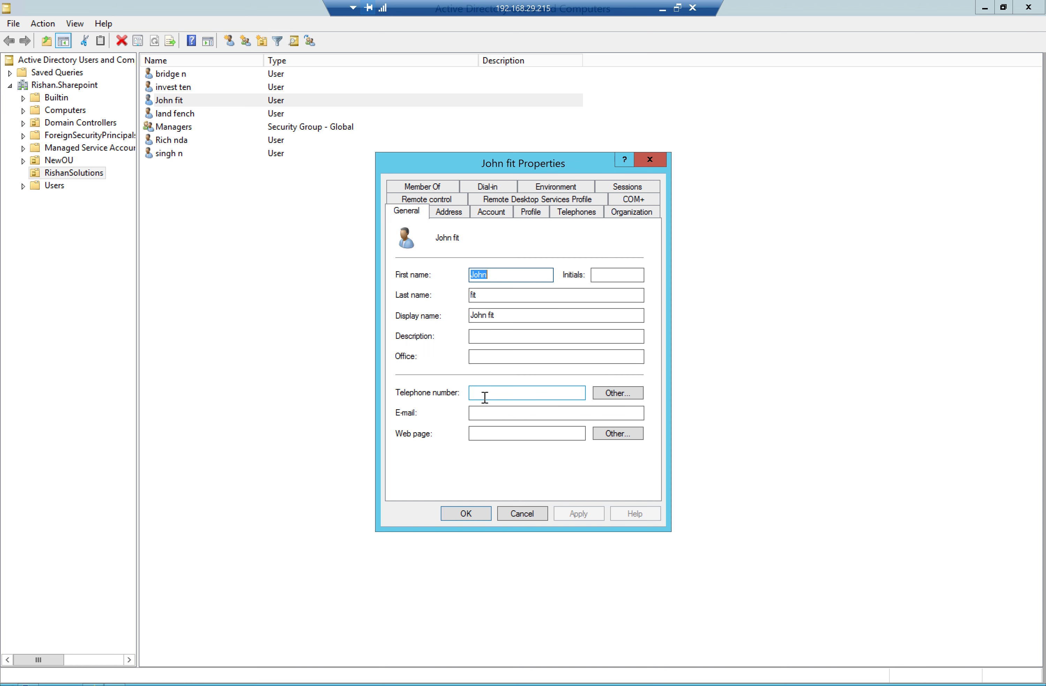
pyautogui.click(486, 414)
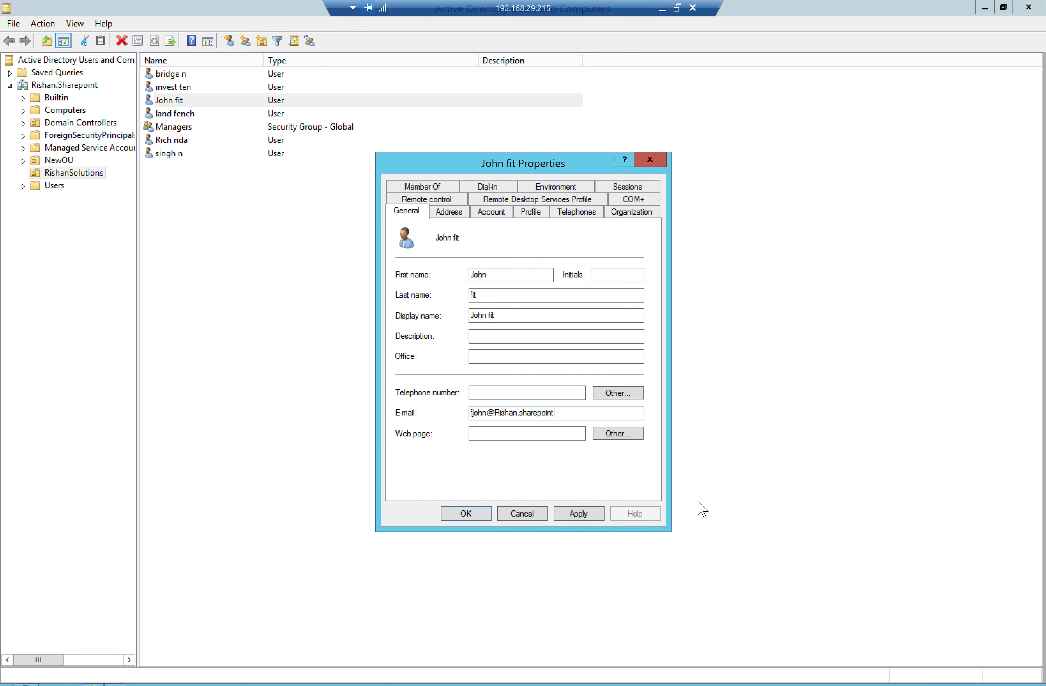
pyautogui.click(576, 514)
pyautogui.click(456, 514)
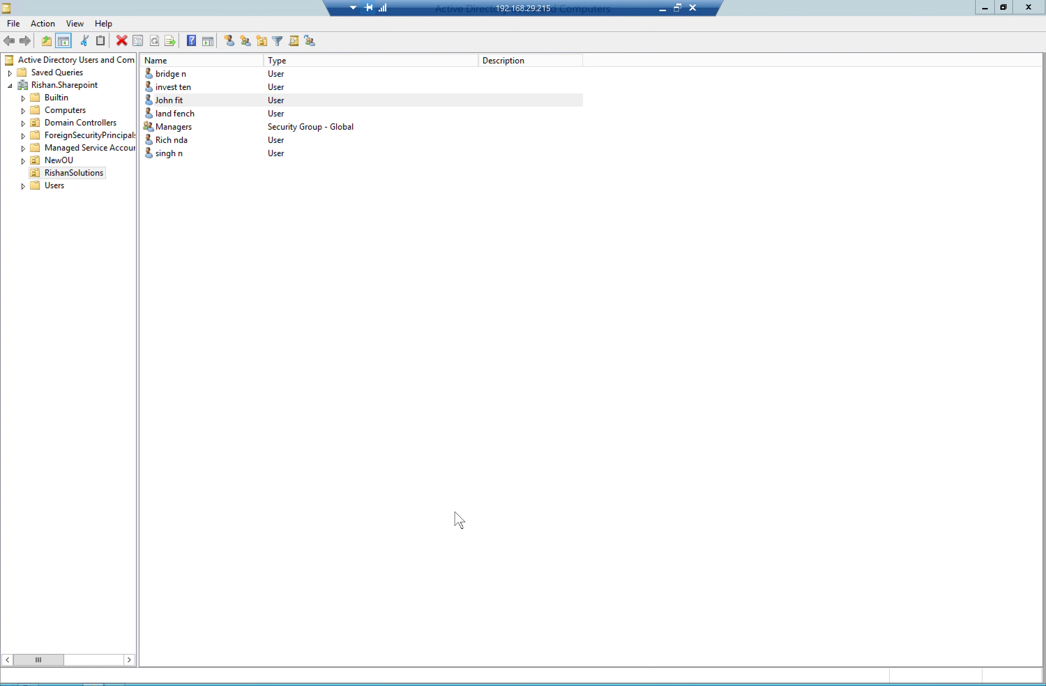
pyautogui.click(343, 372)
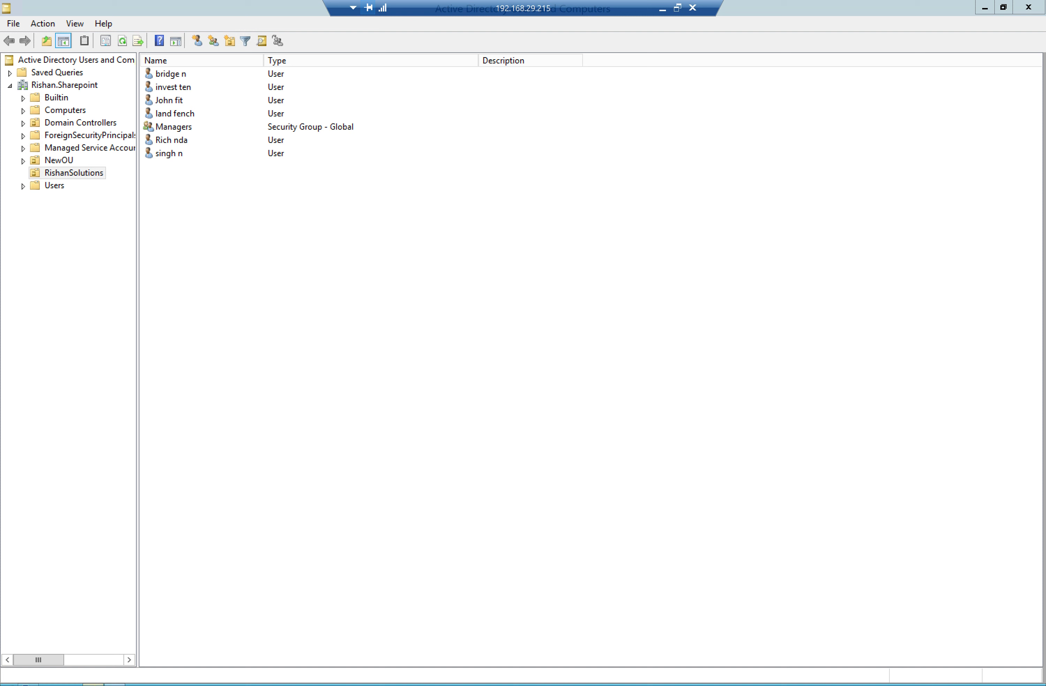
pyautogui.hotkey('alt', 'Tab')
# Reload the user's information page, review its account and display name, then switch to Application Management
pyautogui.click(71, 46)
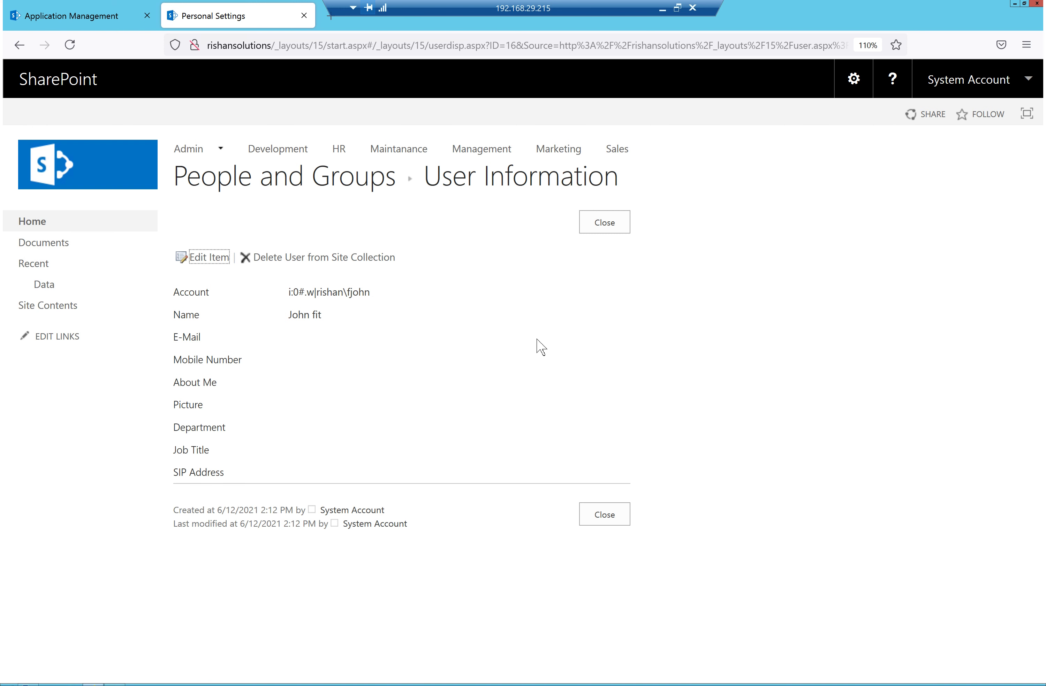
pyautogui.moveTo(374, 294); pyautogui.dragTo(273, 294)
pyautogui.moveTo(337, 317); pyautogui.dragTo(278, 323)
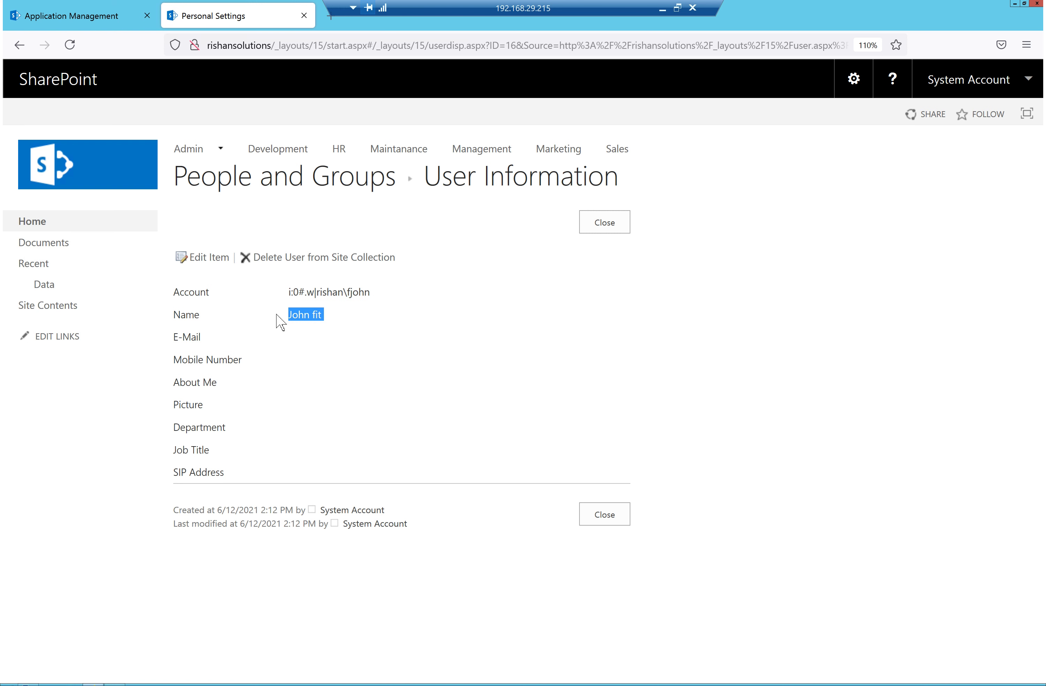
pyautogui.click(271, 350)
pyautogui.doubleClick(173, 343)
pyautogui.click(437, 350)
pyautogui.moveTo(632, 183); pyautogui.dragTo(432, 179)
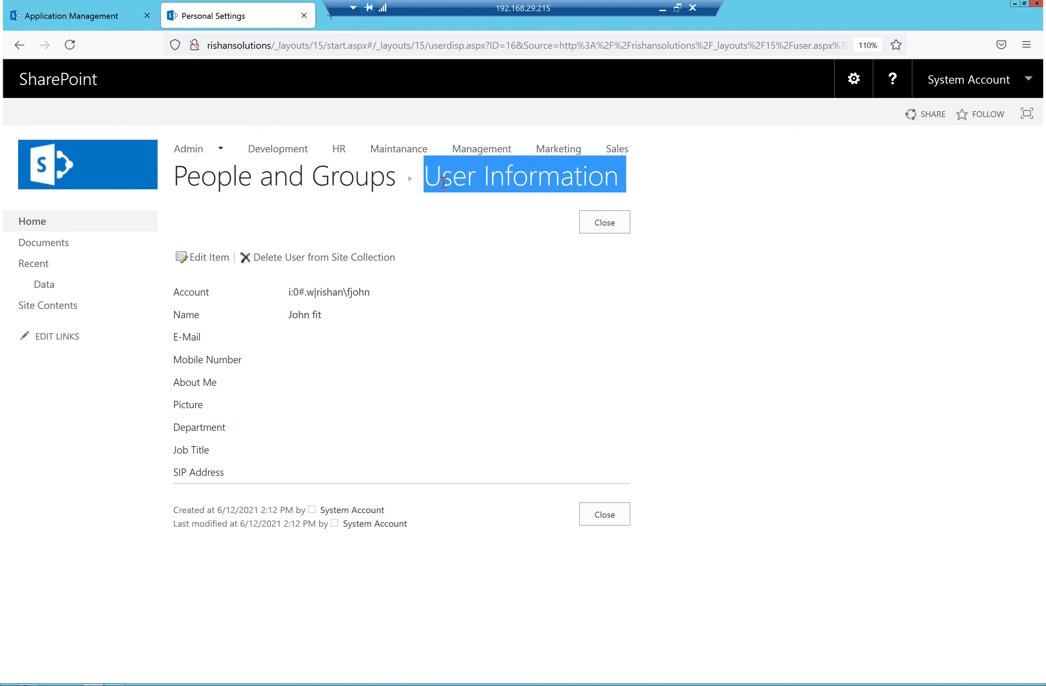
pyautogui.click(73, 27)
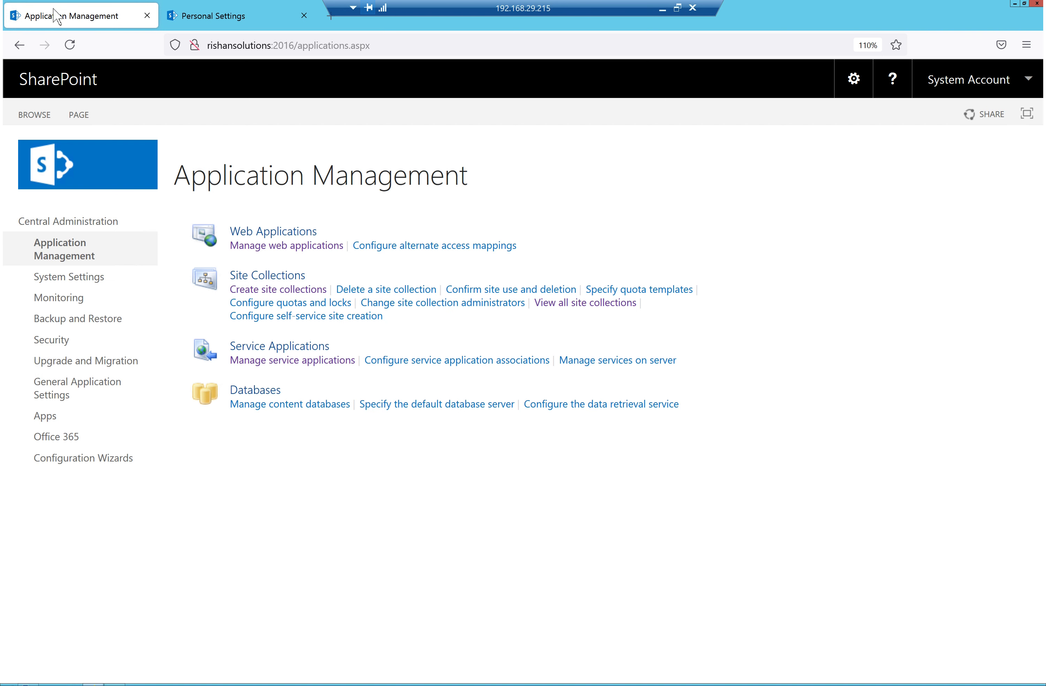
# From Central Administration, open Manage service applications and start a new User Profile Service Application
pyautogui.click(89, 219)
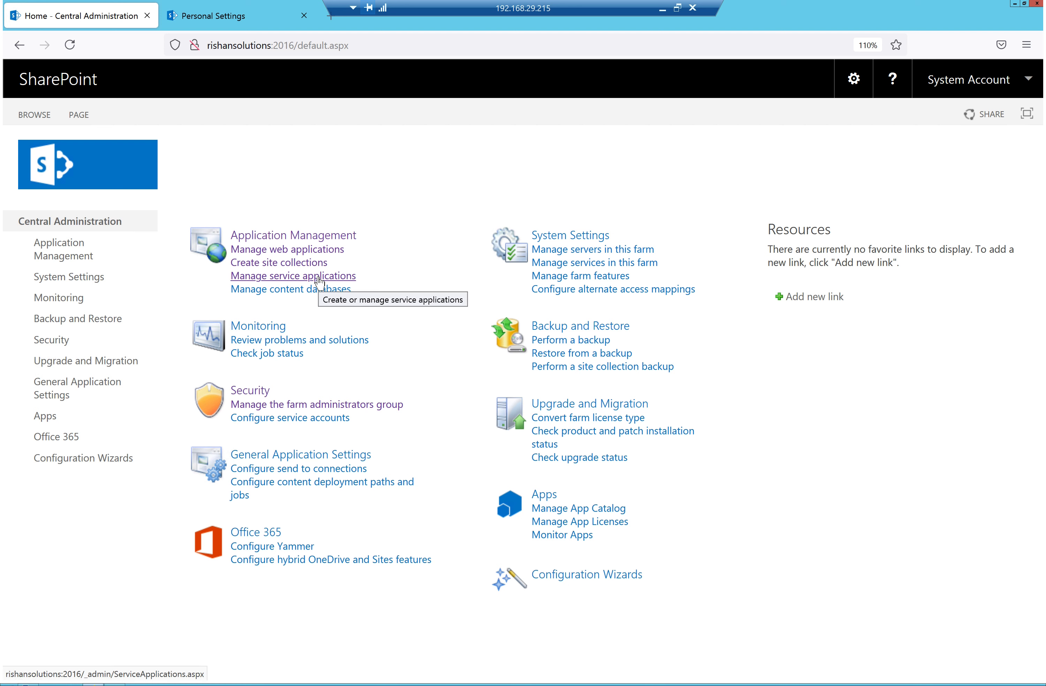
pyautogui.click(320, 281)
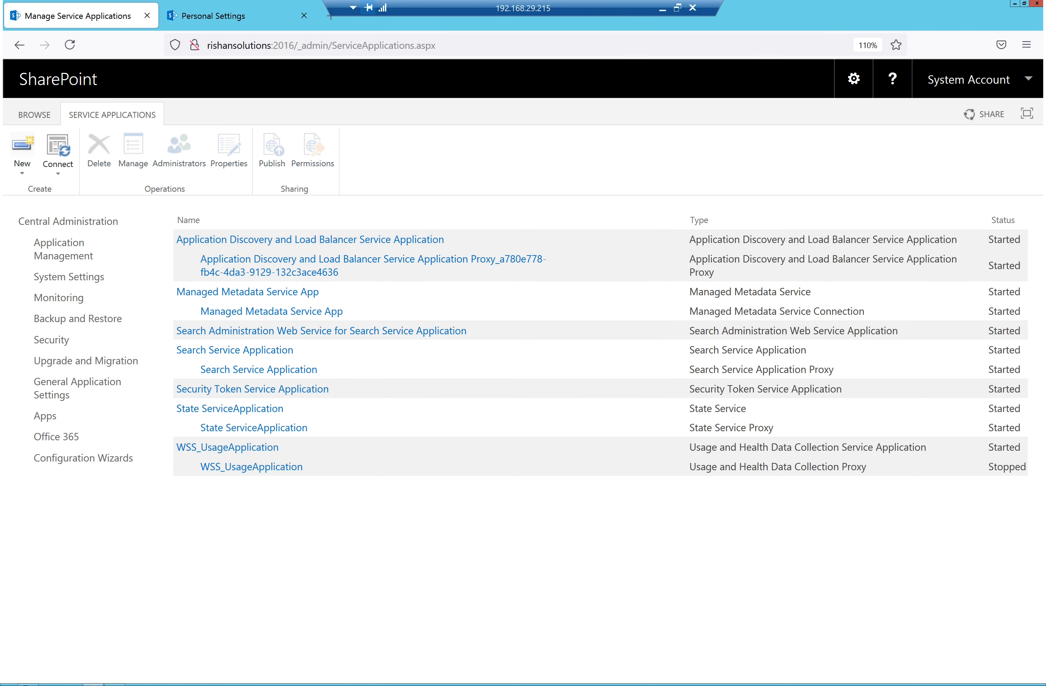
pyautogui.click(28, 175)
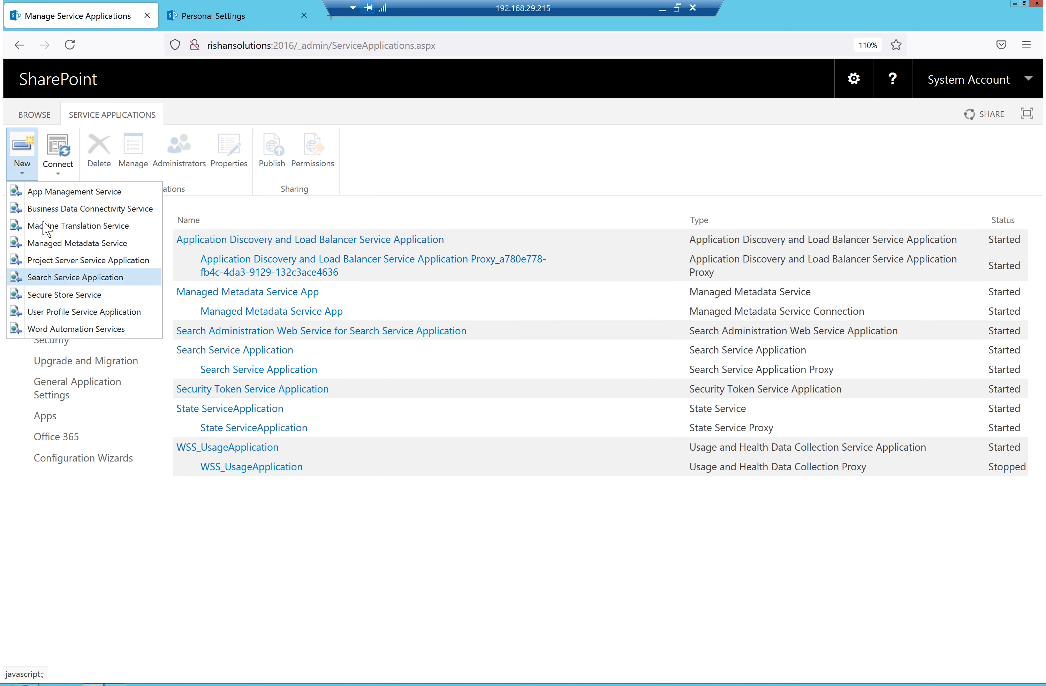
pyautogui.click(63, 313)
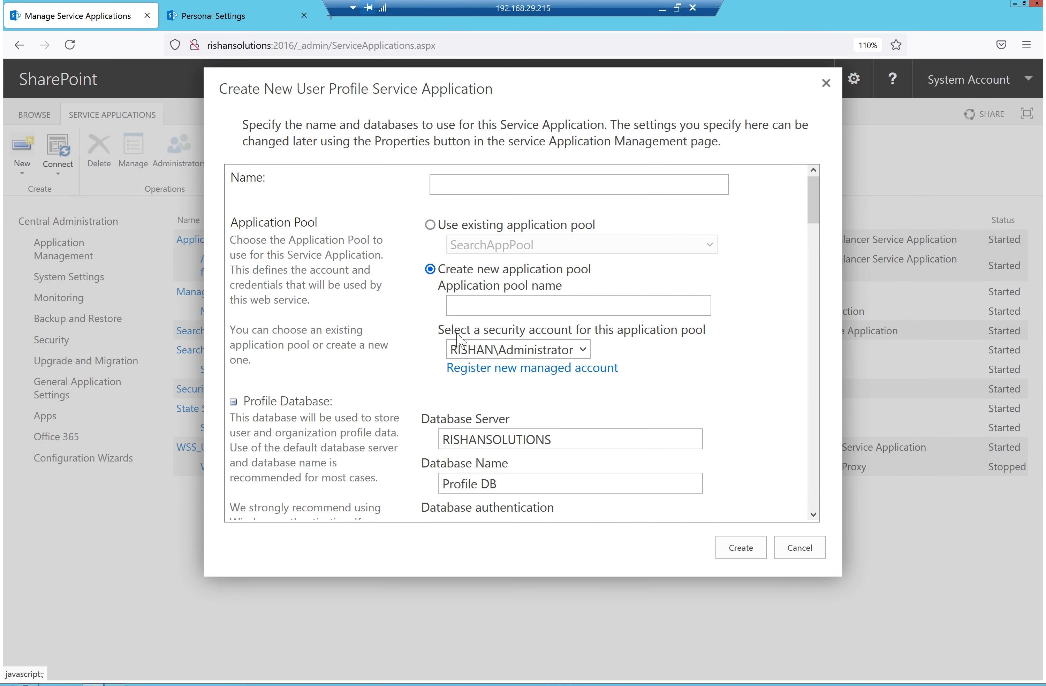
# Name the service application 'User profile Service App' and reuse the existing SearchAppPool application pool
pyautogui.click(495, 186)
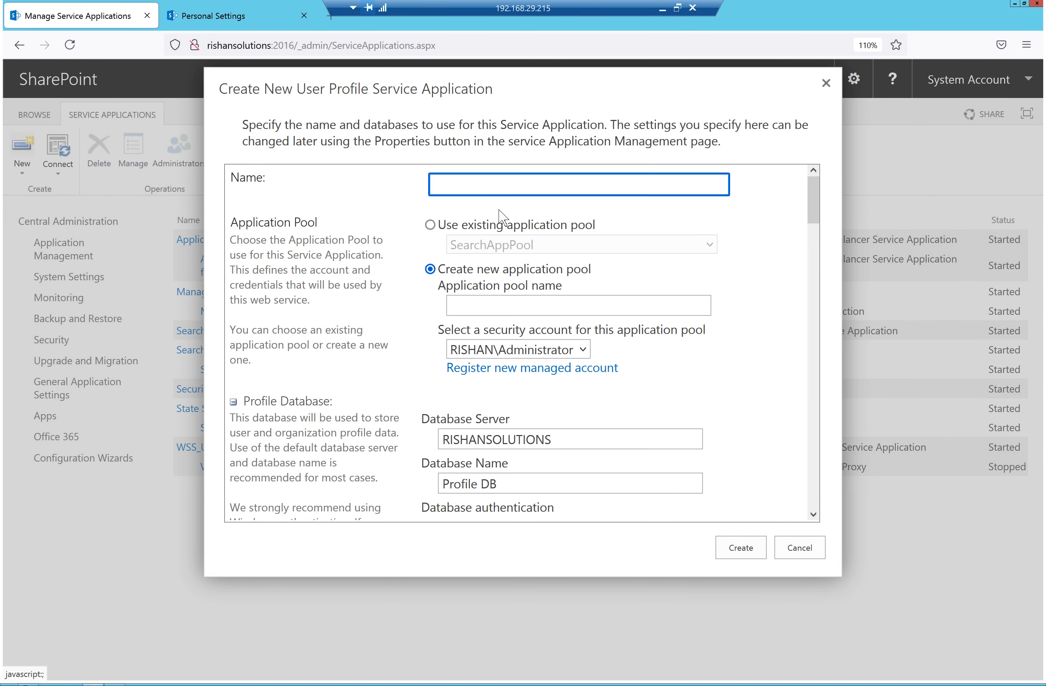
pyautogui.write('User profile Service App')
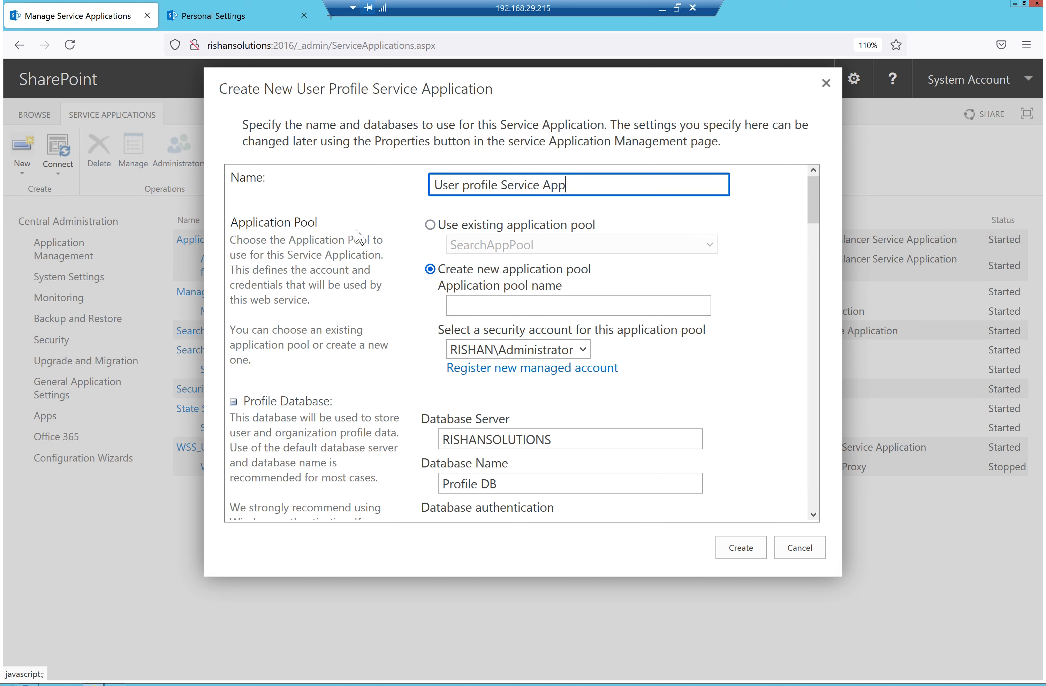
pyautogui.click(430, 225)
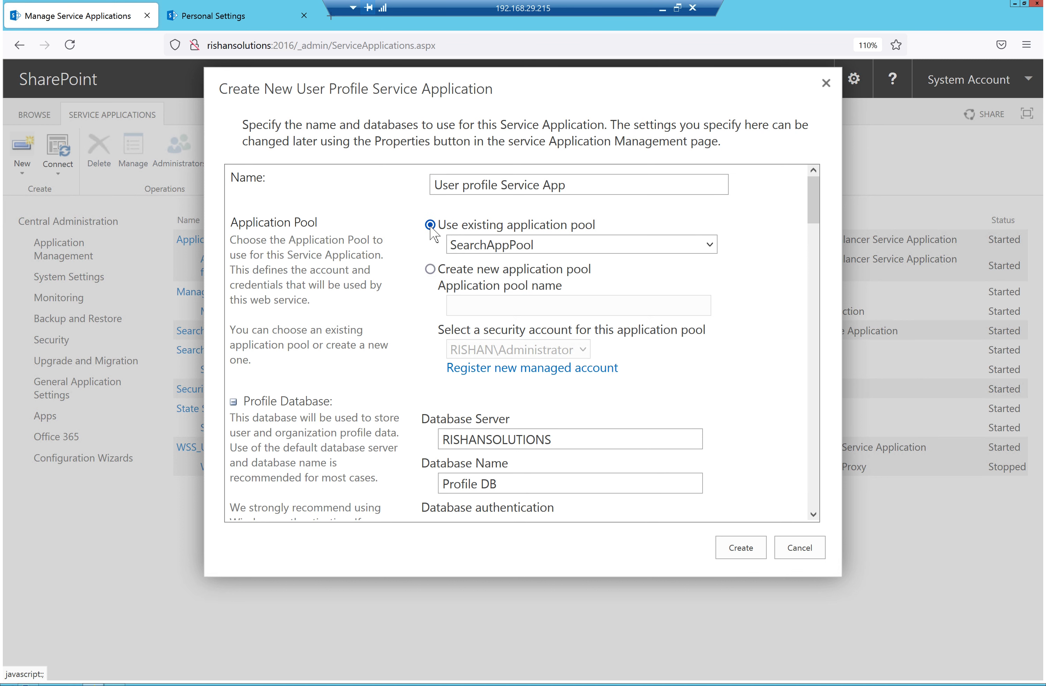
pyautogui.click(522, 246)
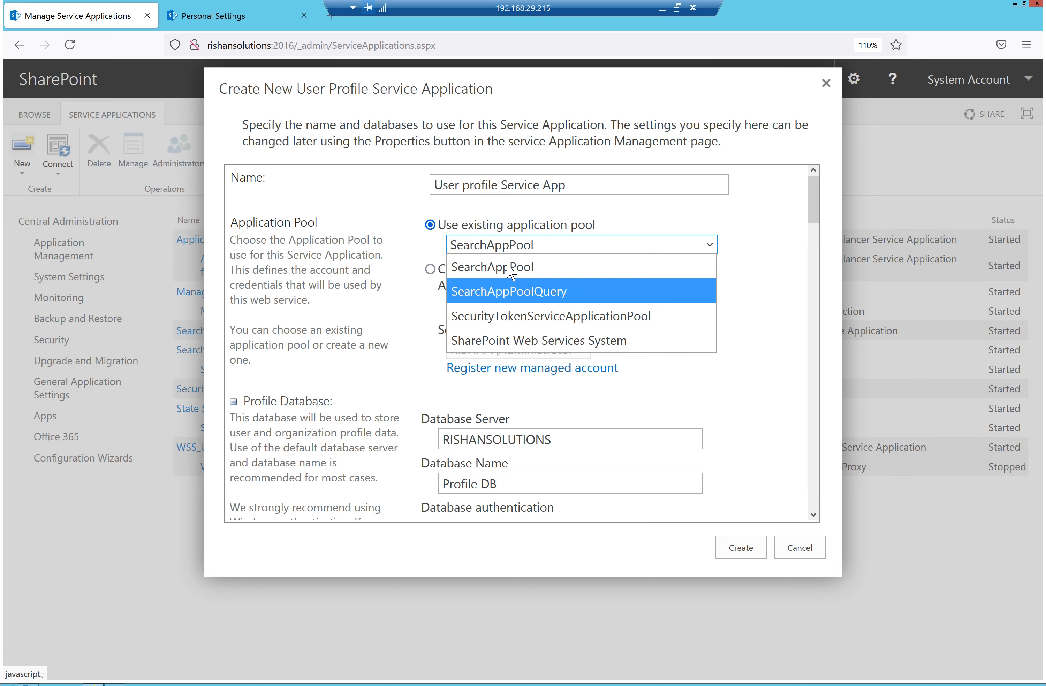
pyautogui.click(632, 217)
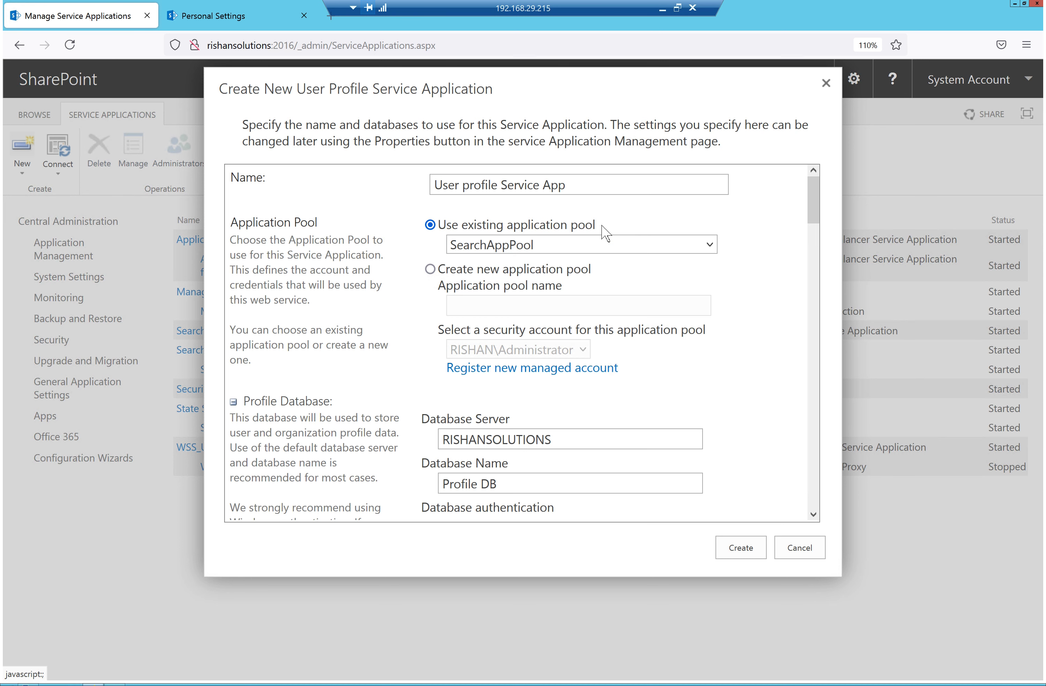
pyautogui.click(492, 249)
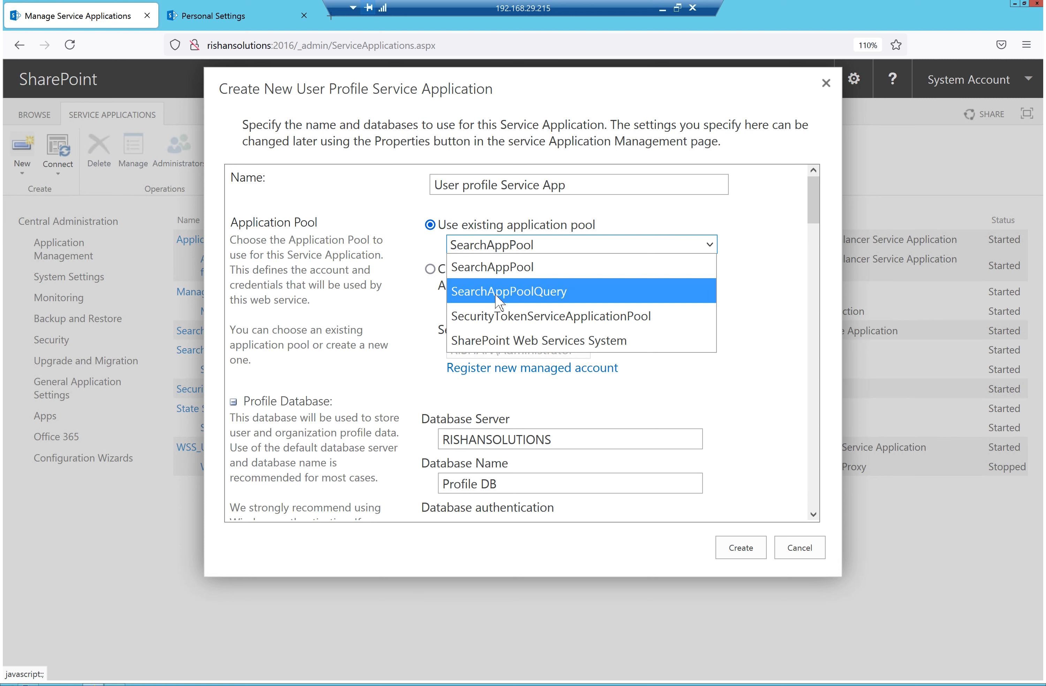
pyautogui.click(501, 277)
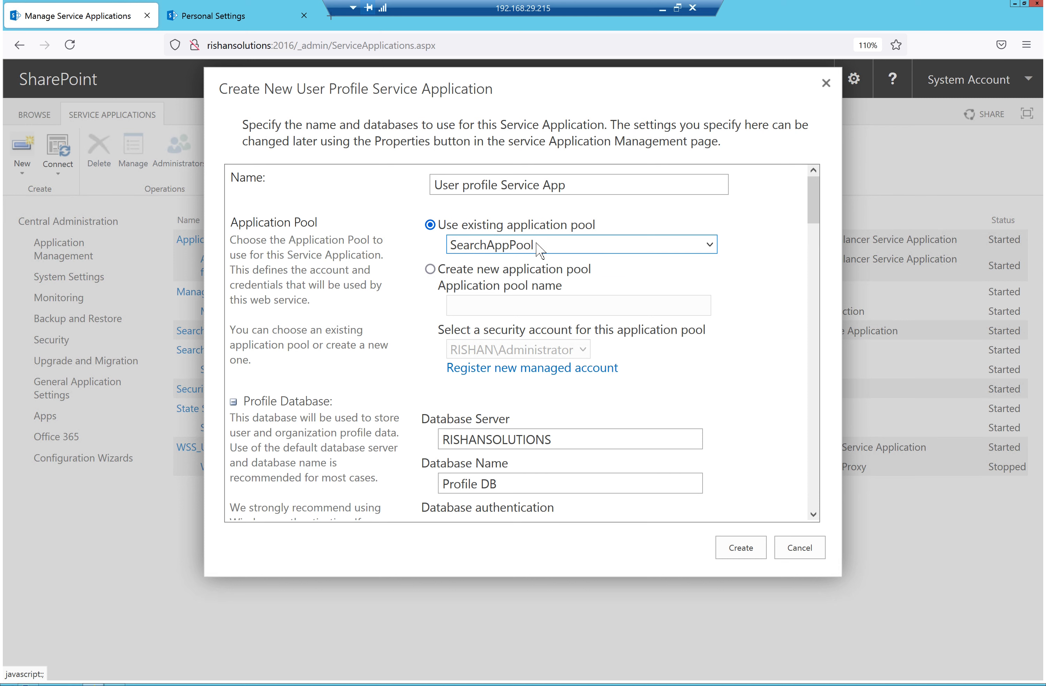
# Review the Profile DB, Social DB and Synchronization database settings on server RISHANSOLUTIONS
pyautogui.scroll(-5, 497, 389)
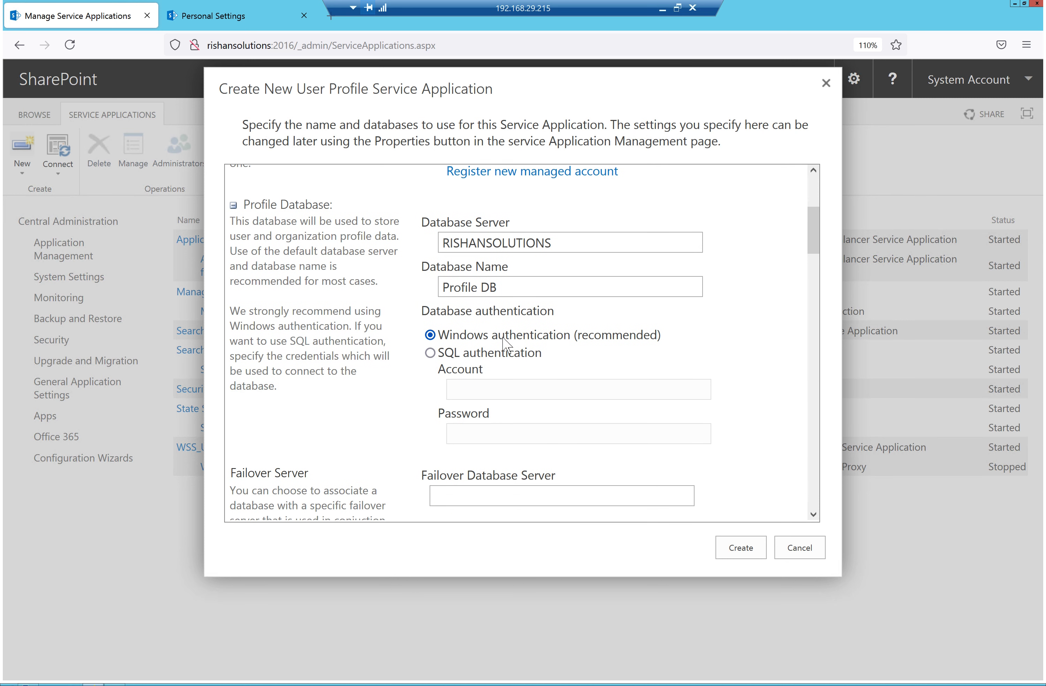
pyautogui.scroll(3, 504, 344)
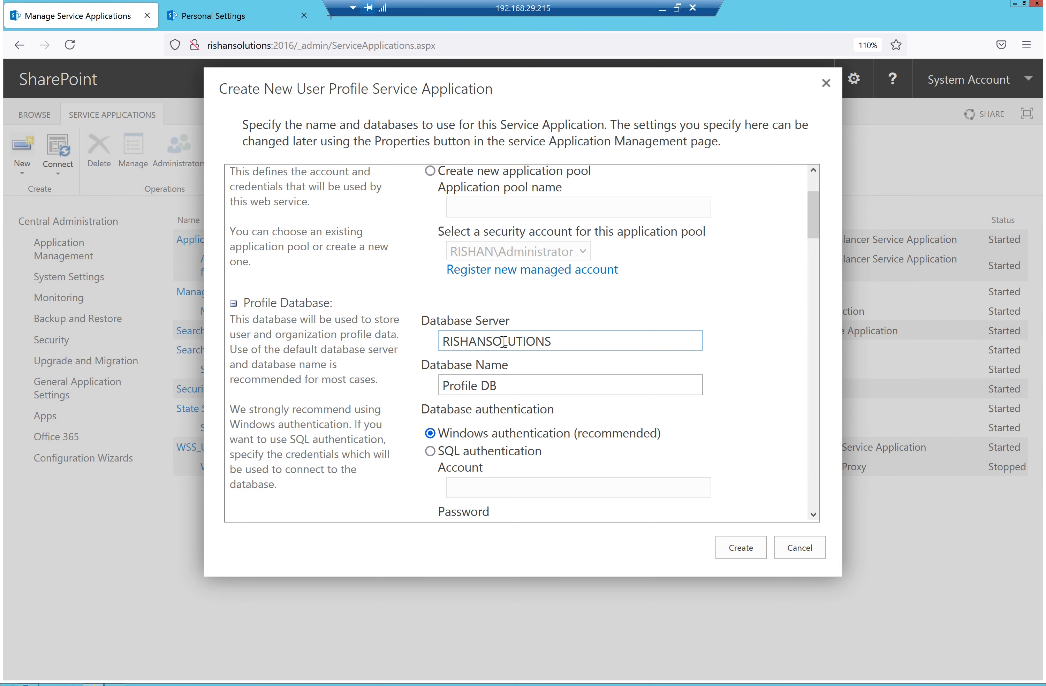
pyautogui.scroll(3, 504, 370)
pyautogui.scroll(-5, 504, 373)
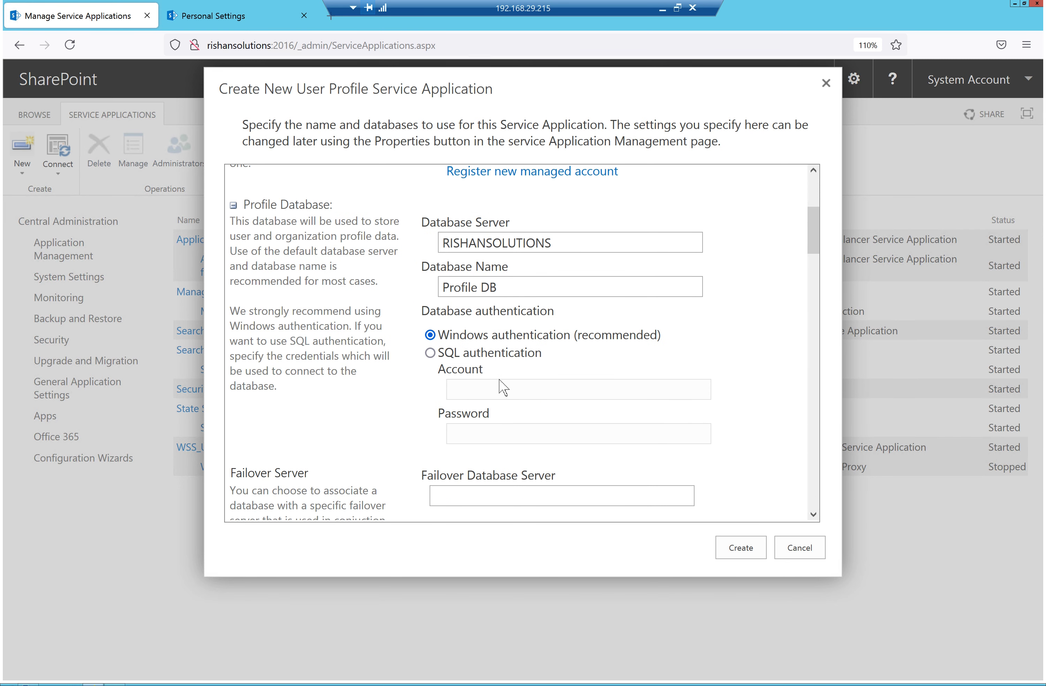
pyautogui.scroll(-6, 510, 392)
pyautogui.scroll(-3, 511, 395)
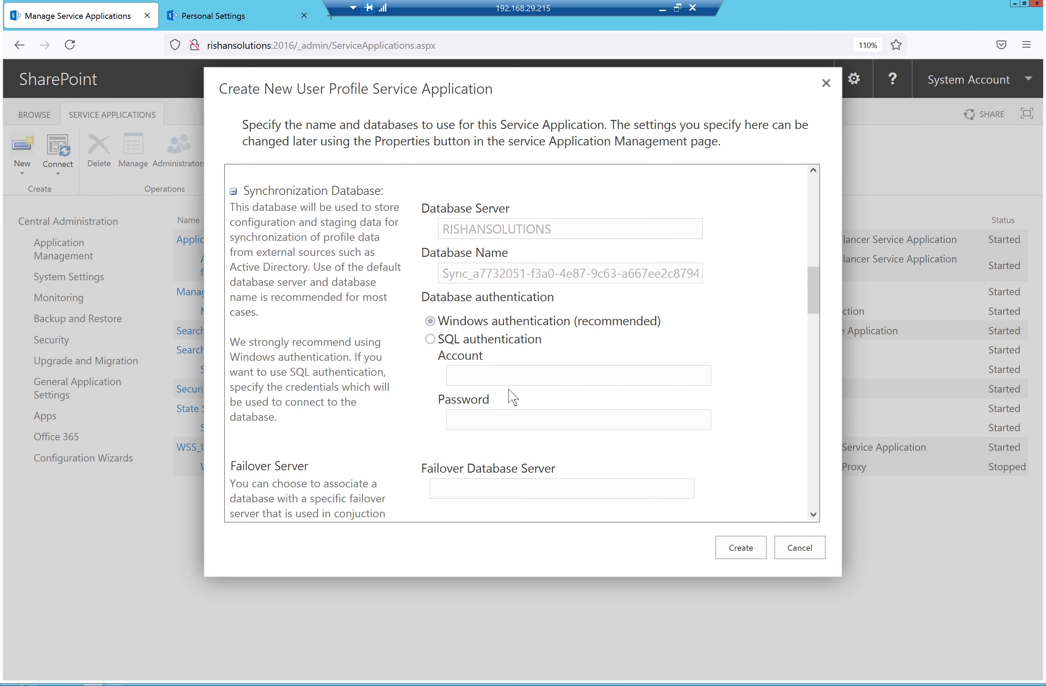
pyautogui.scroll(-4, 515, 417)
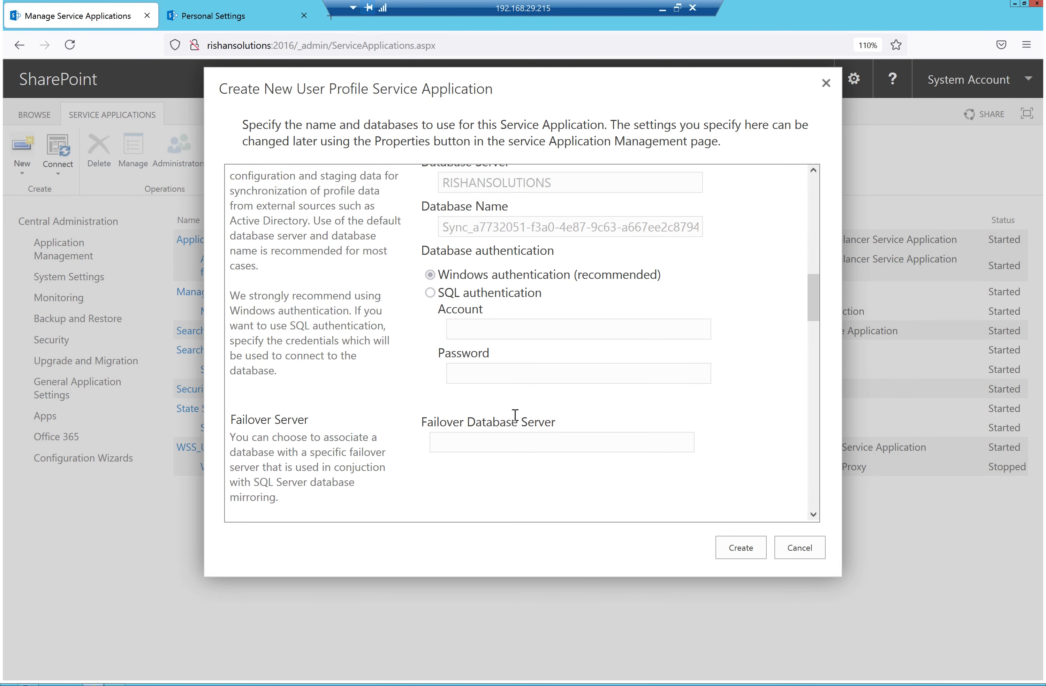
pyautogui.click(494, 462)
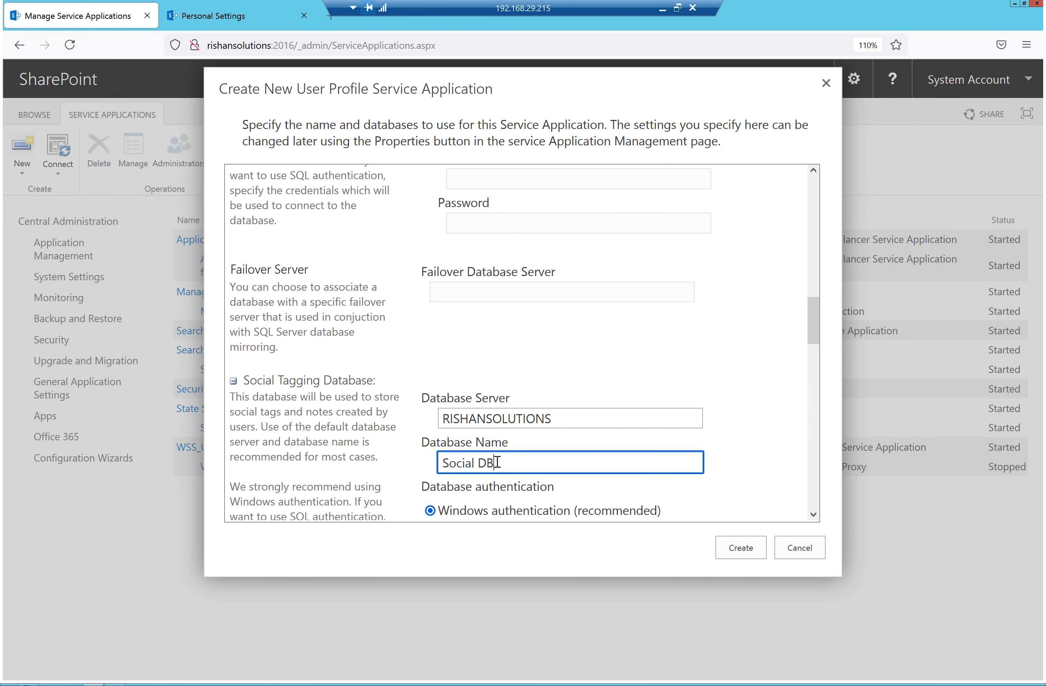
pyautogui.scroll(3, 602, 425)
pyautogui.scroll(4, 597, 430)
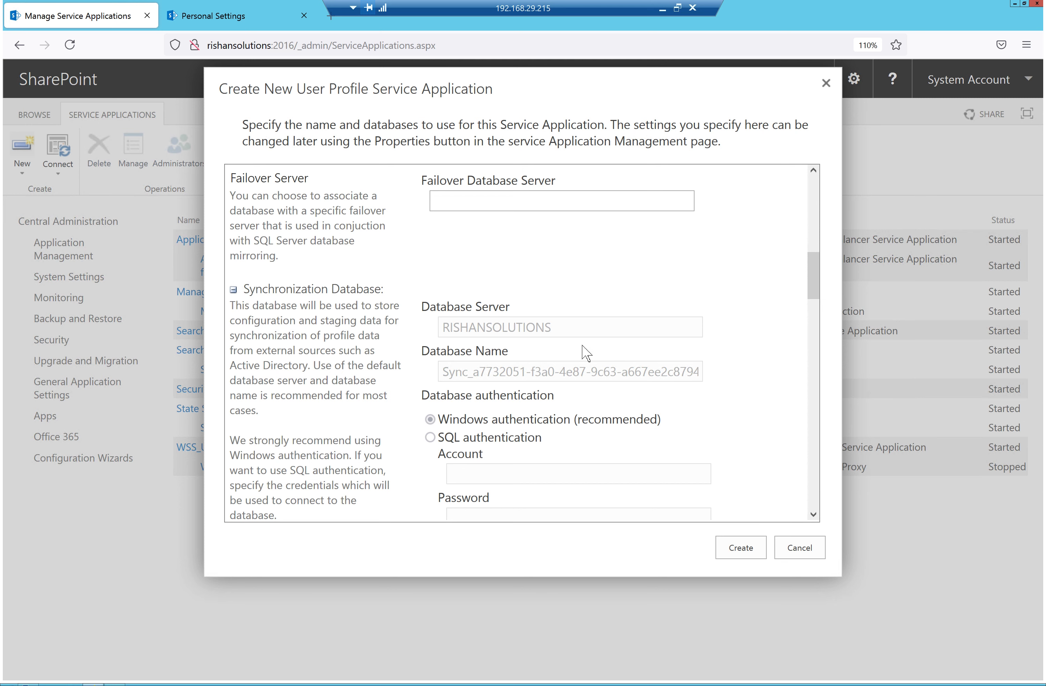
pyautogui.scroll(4, 597, 355)
pyautogui.scroll(6, 597, 354)
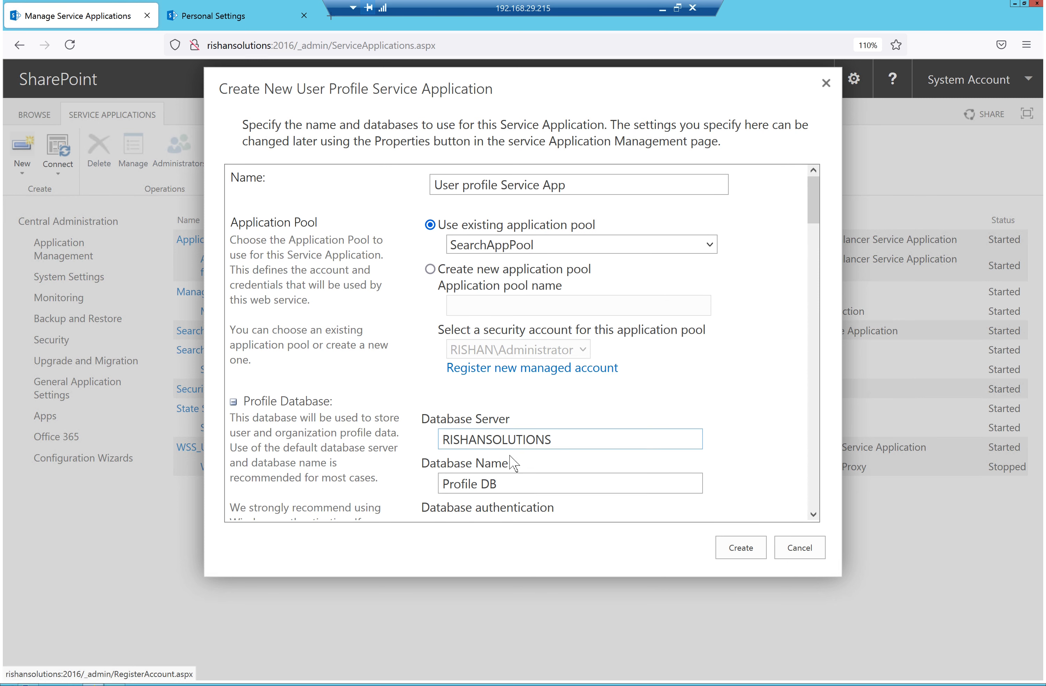
pyautogui.click(508, 484)
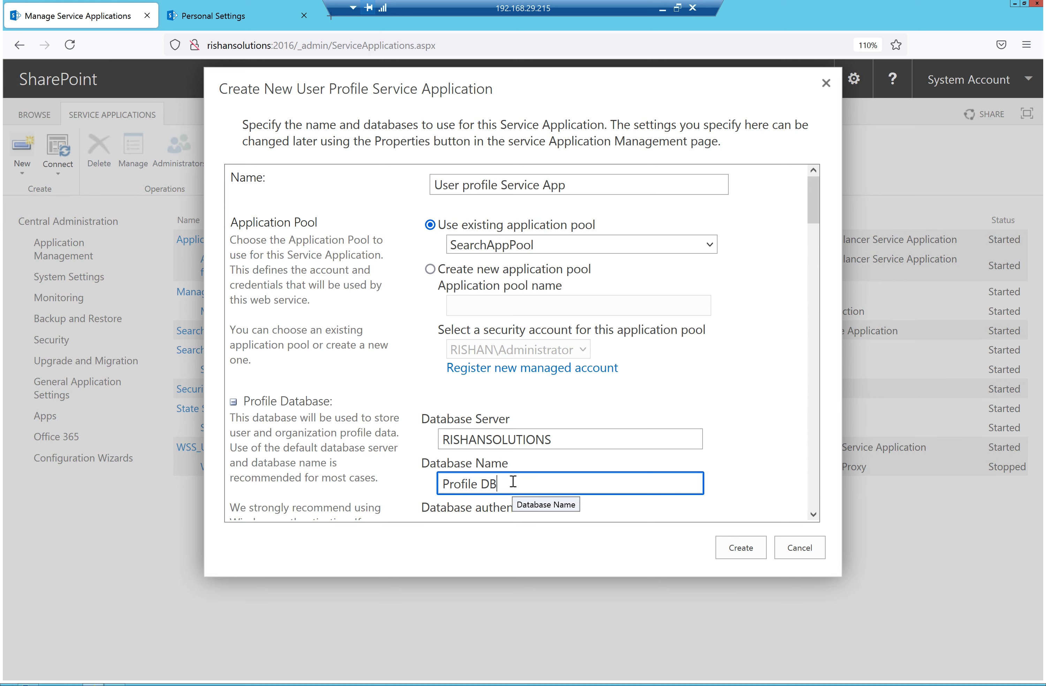
pyautogui.scroll(-8, 553, 454)
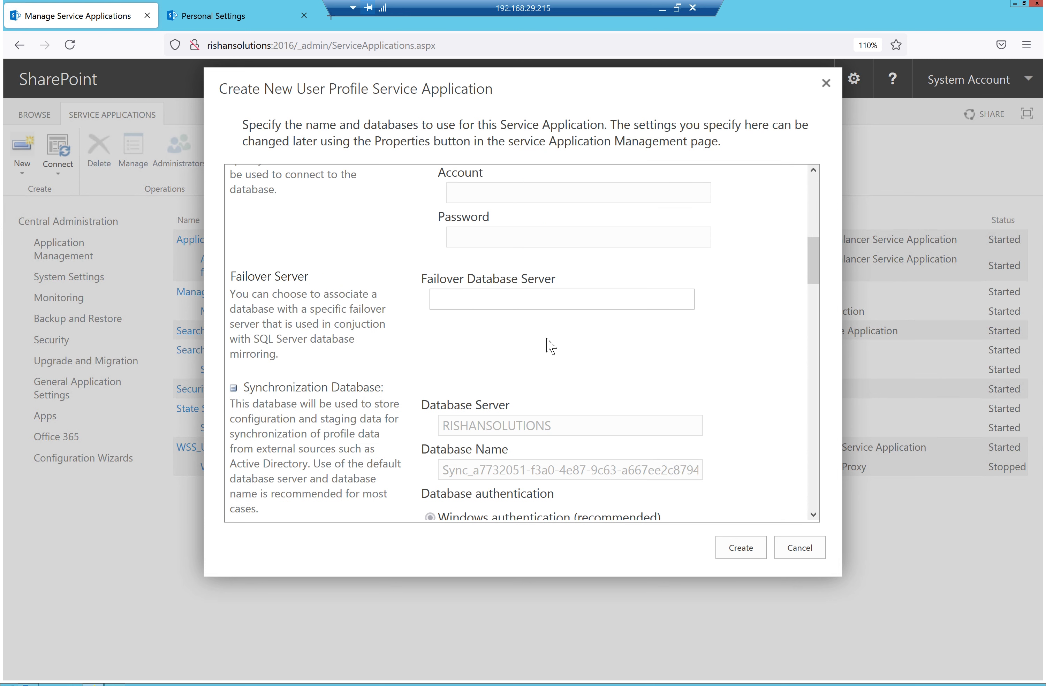
pyautogui.scroll(6, 548, 346)
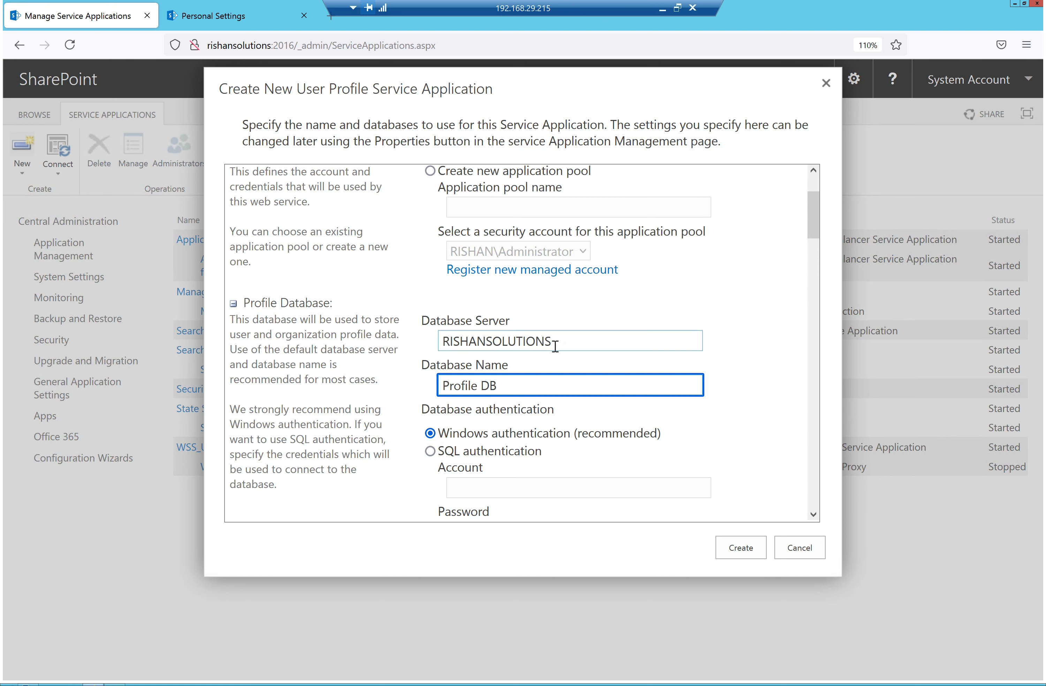
pyautogui.moveTo(554, 342); pyautogui.dragTo(430, 345)
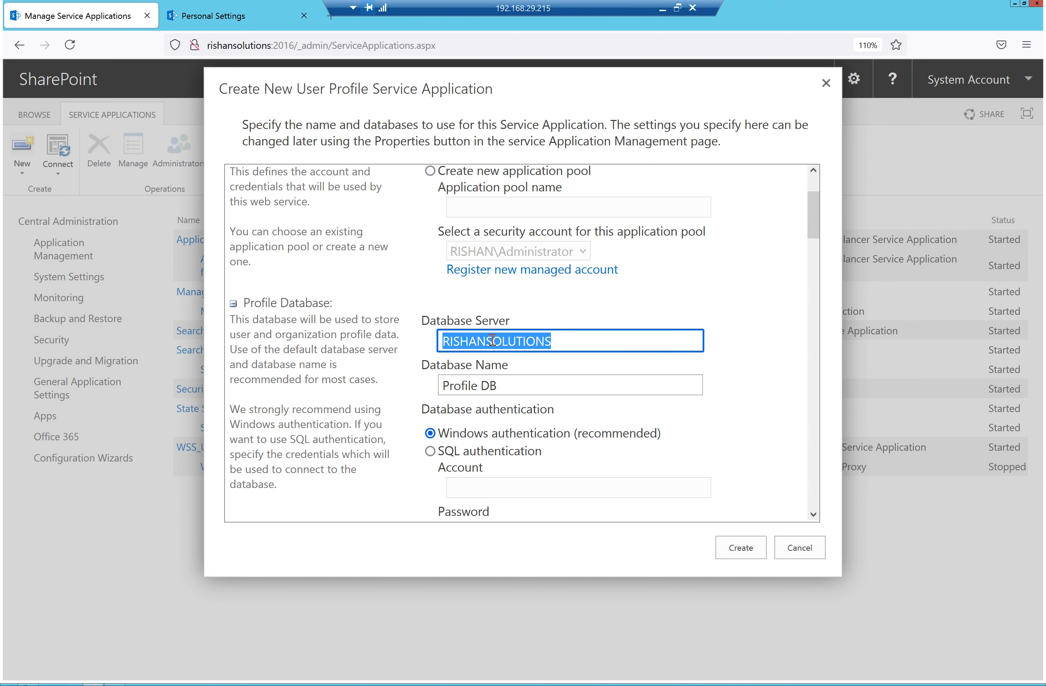
pyautogui.scroll(-5, 558, 254)
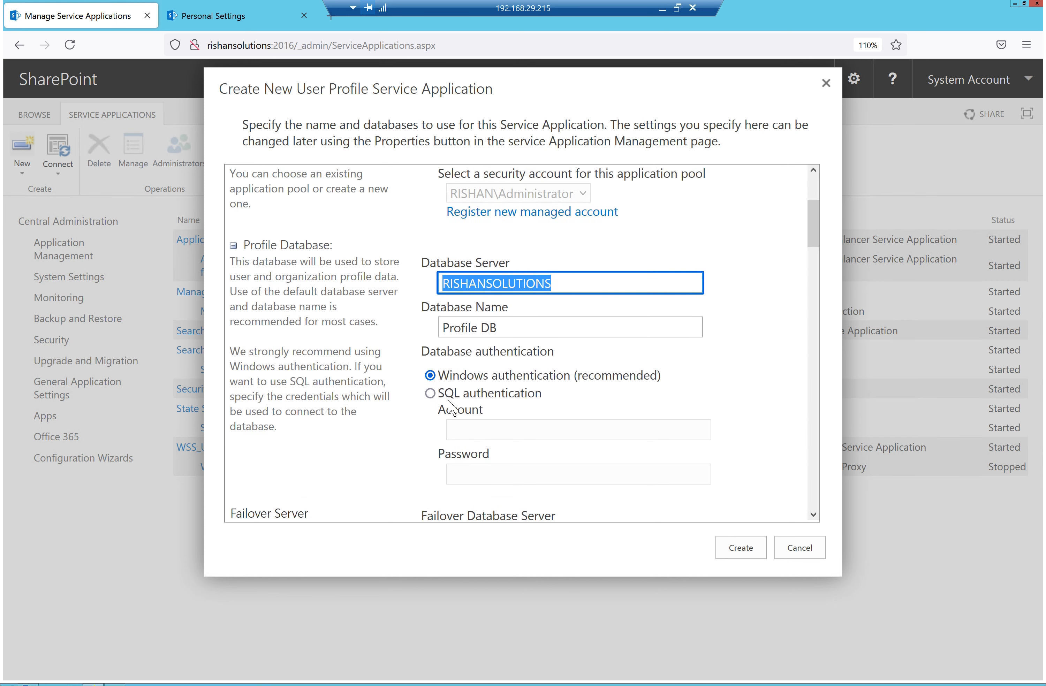
pyautogui.scroll(-5, 539, 356)
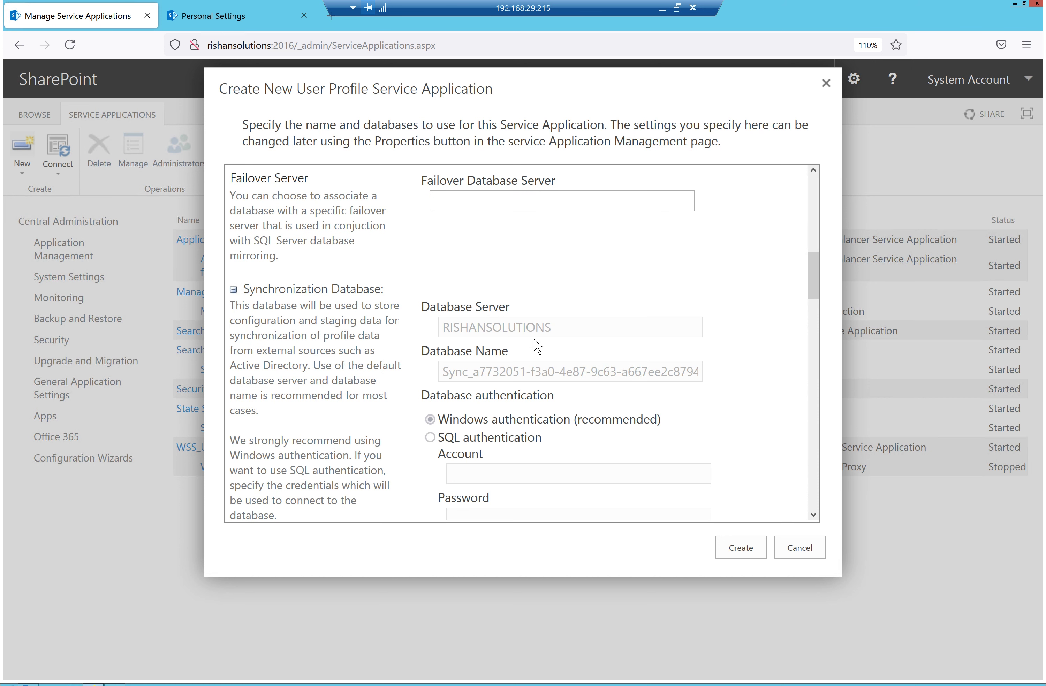
pyautogui.moveTo(500, 372); pyautogui.dragTo(542, 374)
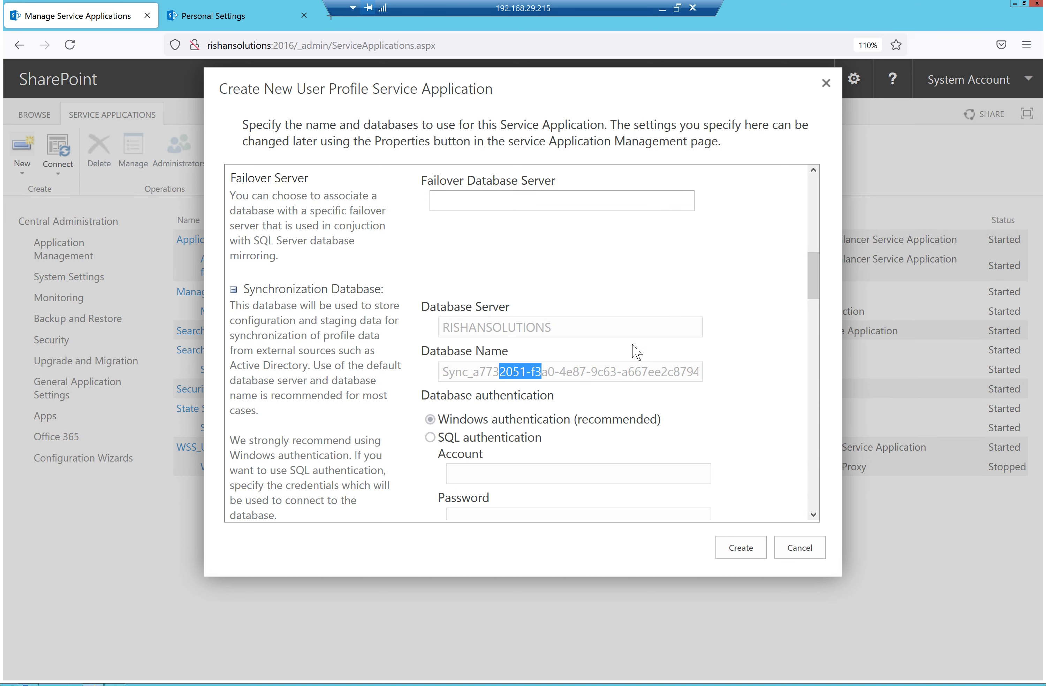
pyautogui.scroll(-1, 655, 341)
pyautogui.scroll(-5, 648, 345)
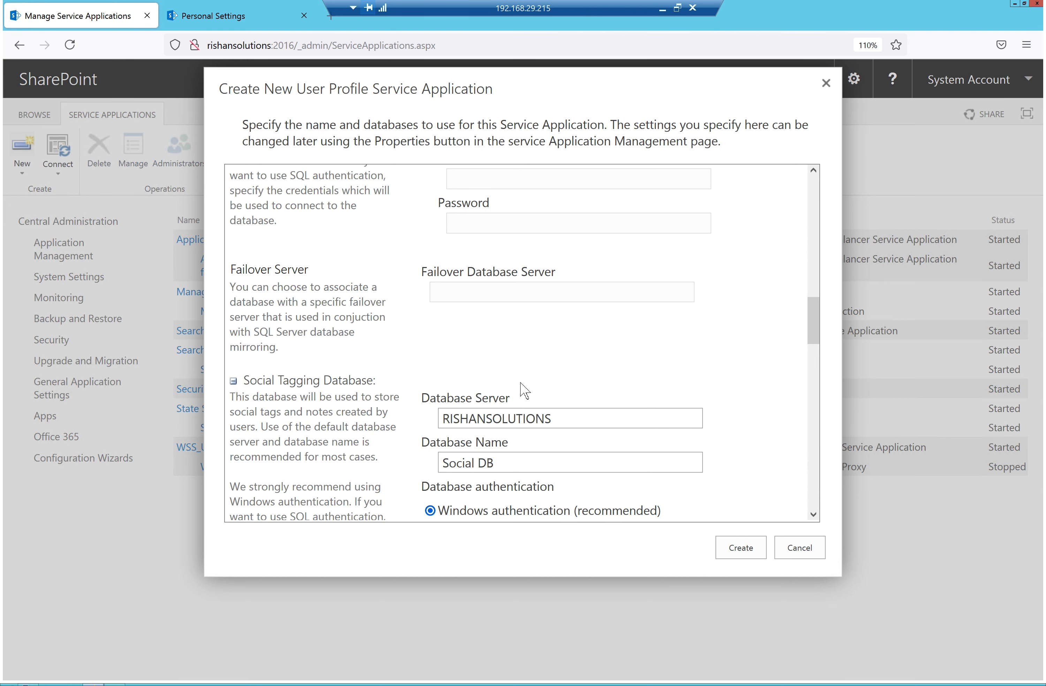
pyautogui.scroll(-1, 520, 385)
pyautogui.scroll(-1, 522, 383)
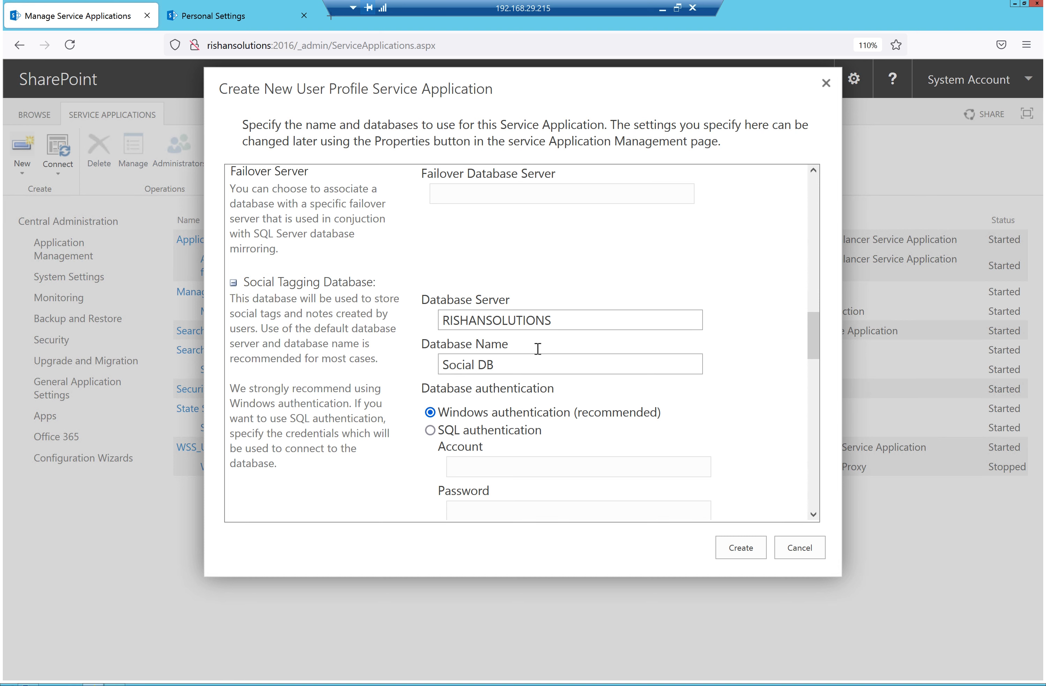
pyautogui.scroll(1, 542, 346)
pyautogui.scroll(4, 542, 345)
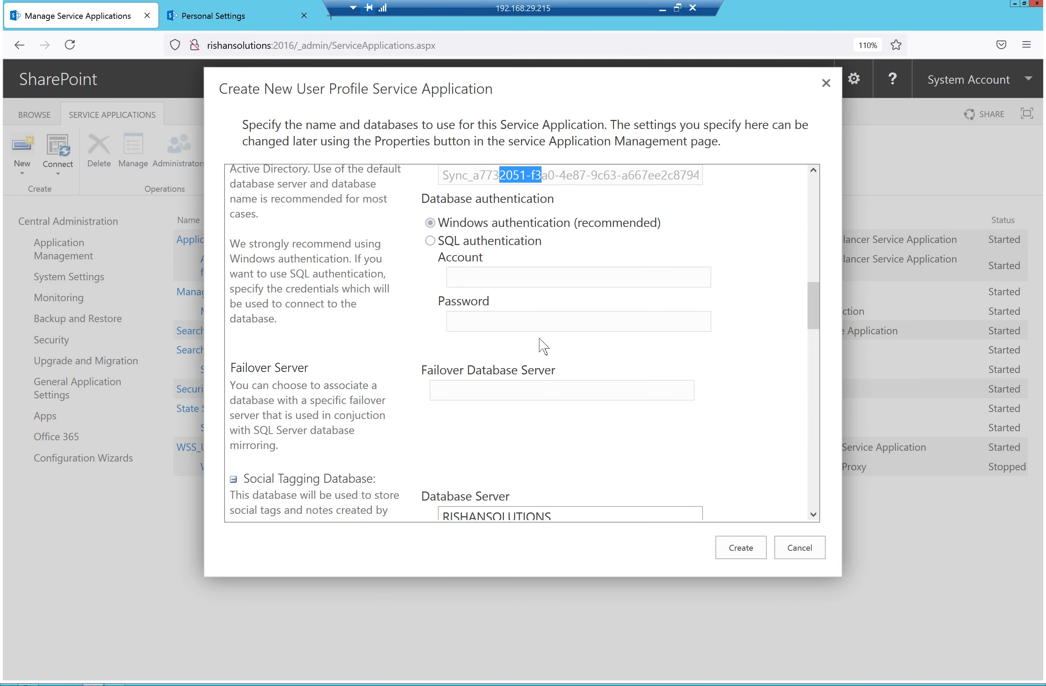
pyautogui.scroll(2, 541, 345)
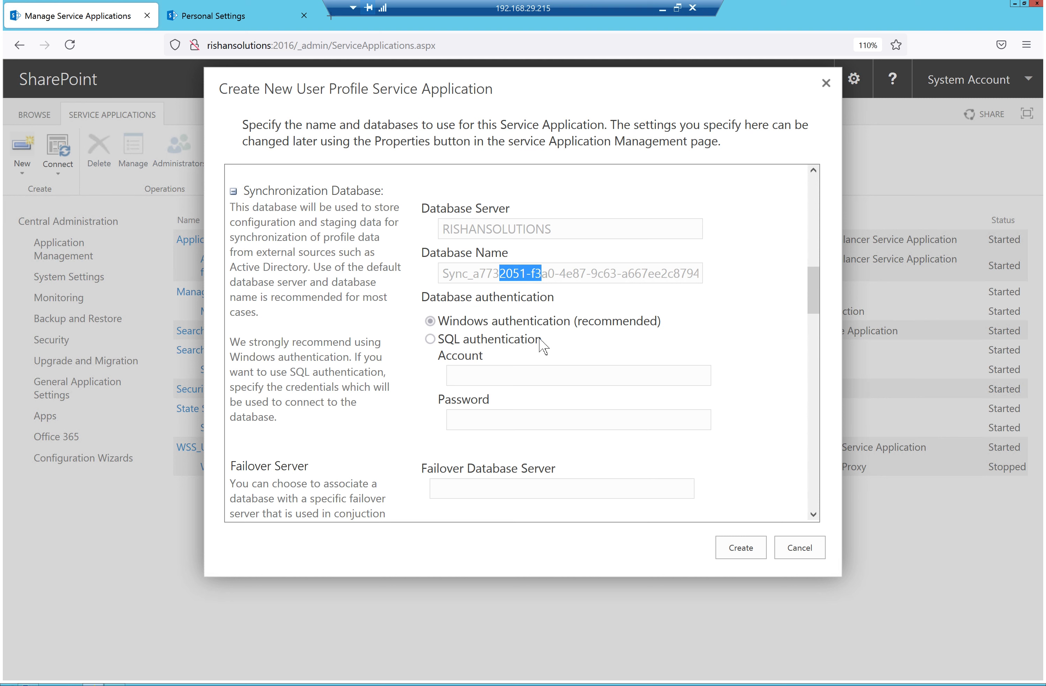
pyautogui.scroll(6, 542, 346)
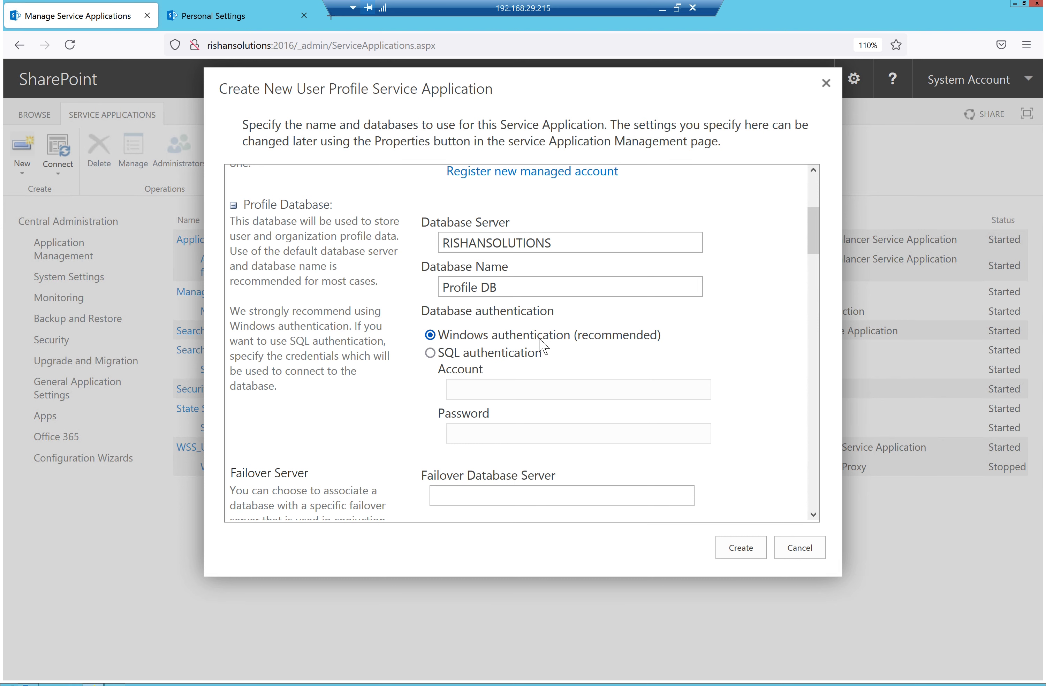
pyautogui.scroll(-15, 557, 354)
pyautogui.scroll(-7, 557, 354)
pyautogui.scroll(5, 557, 354)
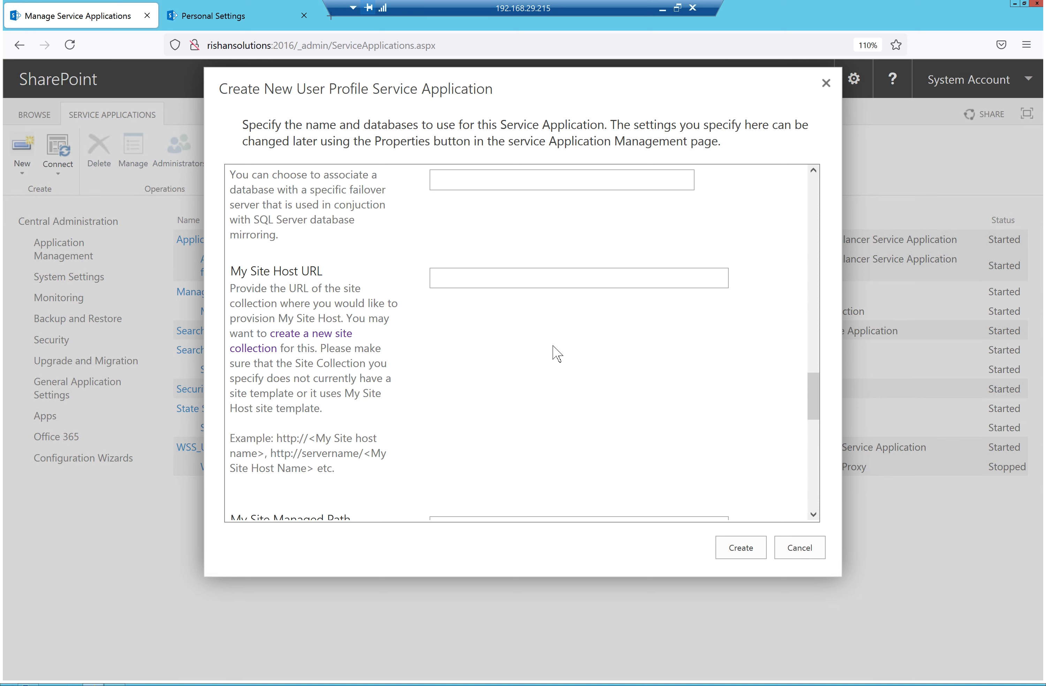
pyautogui.scroll(4, 555, 352)
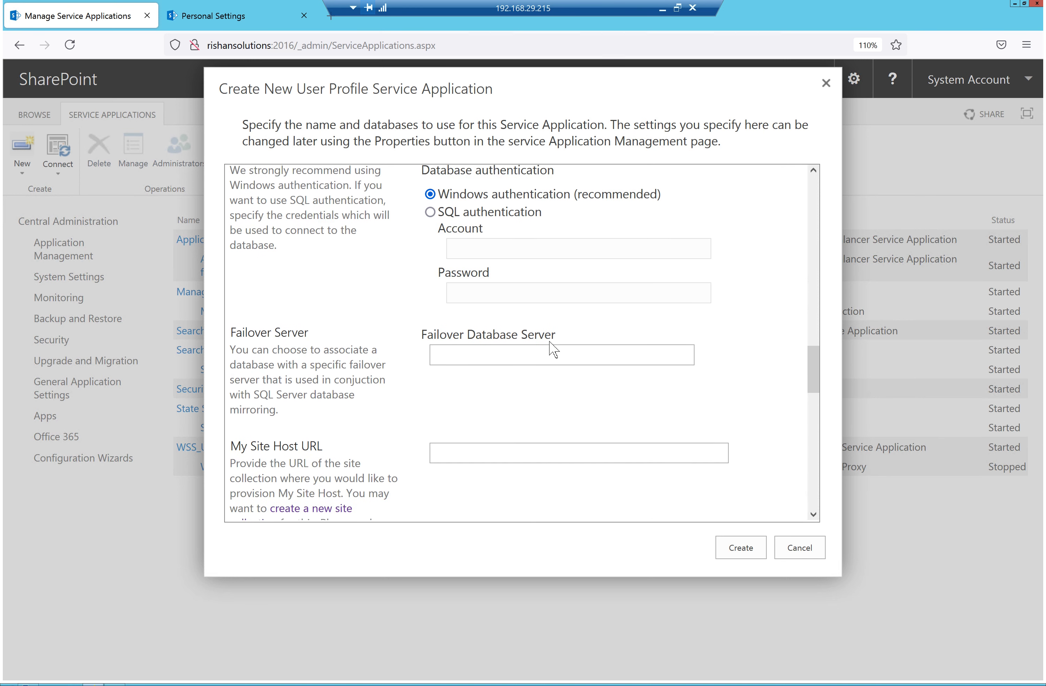
pyautogui.scroll(1, 554, 350)
pyautogui.click(462, 476)
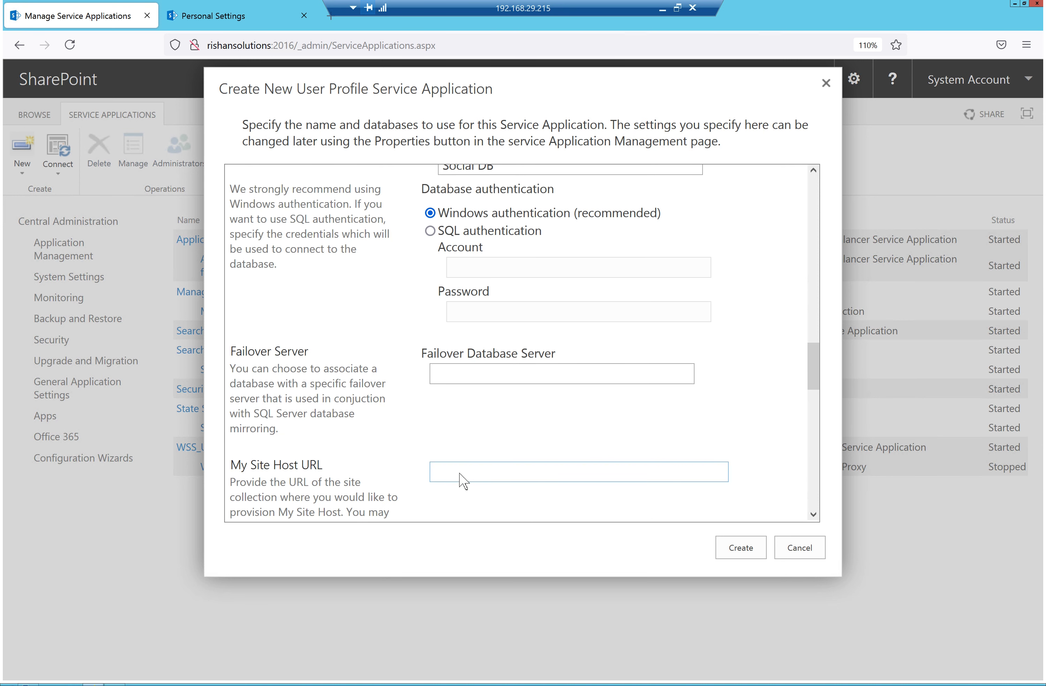
pyautogui.scroll(-2, 463, 479)
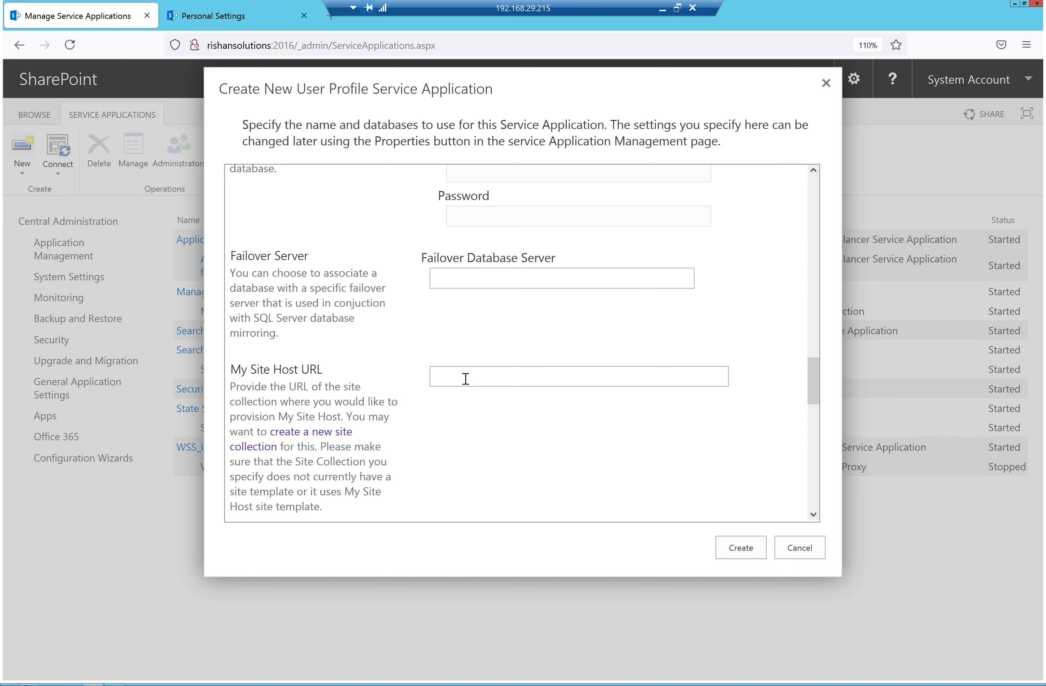
pyautogui.moveTo(487, 382)
pyautogui.click(181, 14)
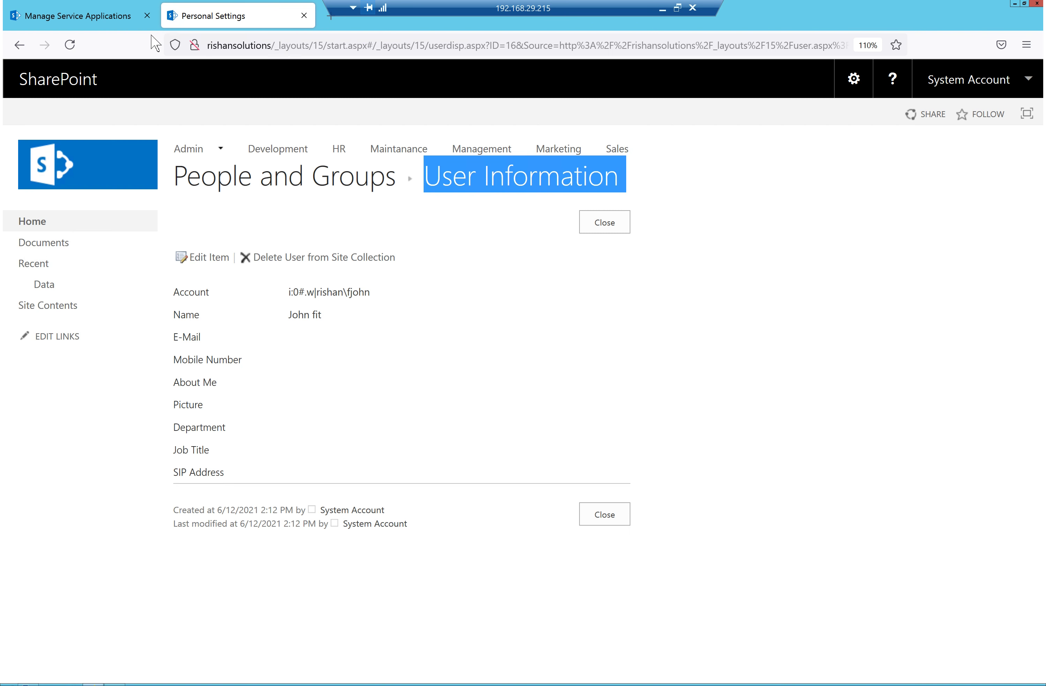
pyautogui.moveTo(267, 46); pyautogui.dragTo(207, 46)
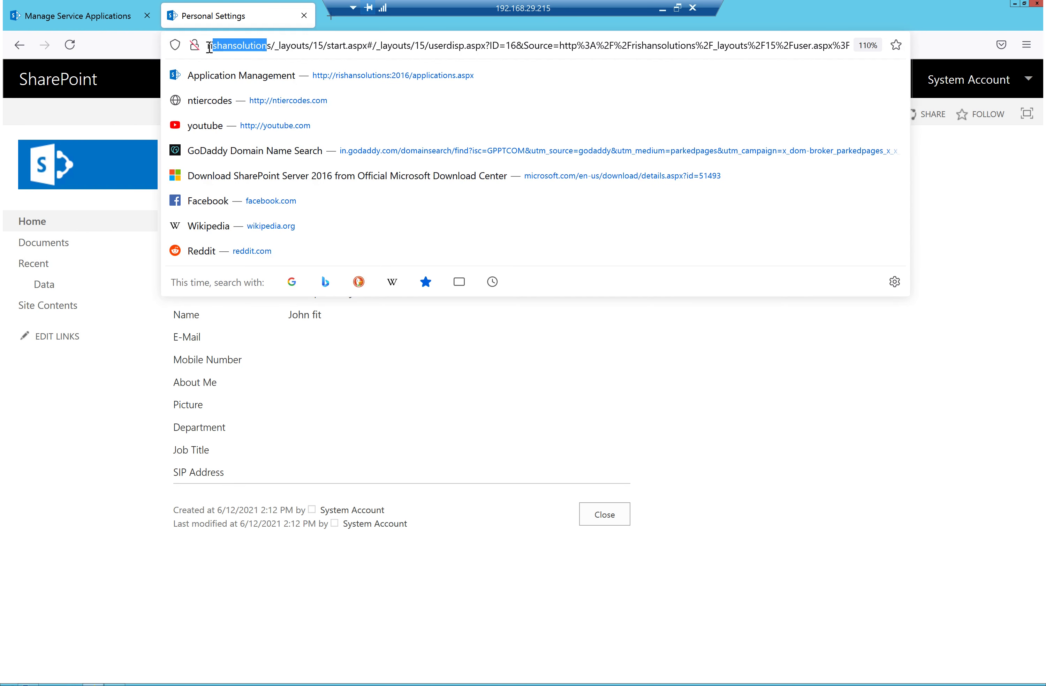
pyautogui.click(271, 46)
pyautogui.moveTo(272, 46); pyautogui.dragTo(207, 46)
pyautogui.hotkey('ctrl', 'c')
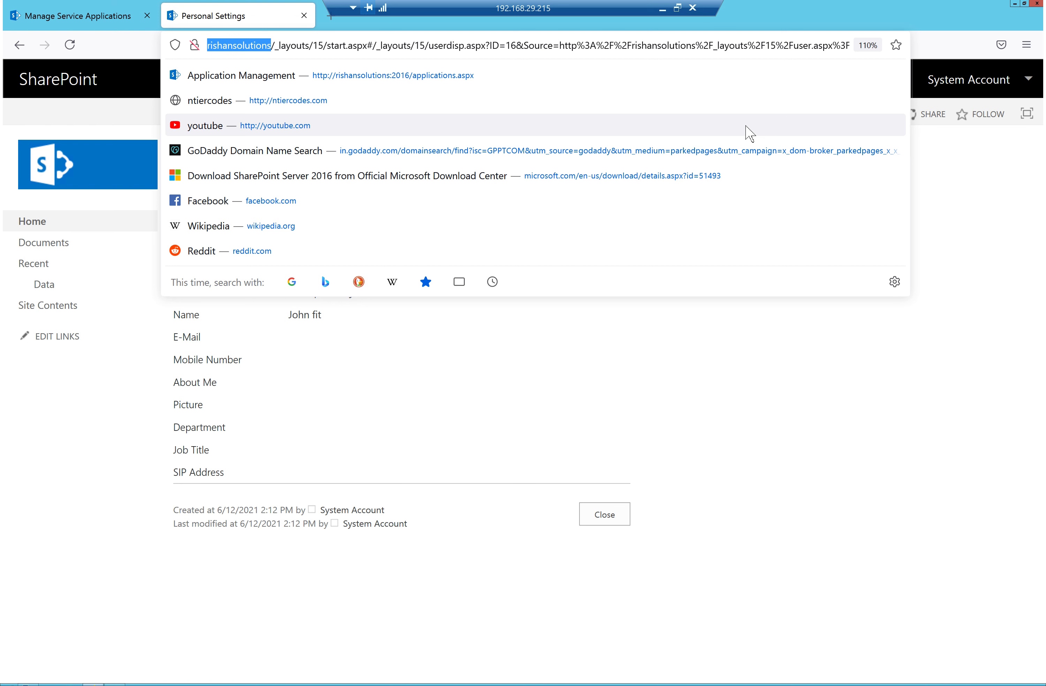
pyautogui.click(91, 15)
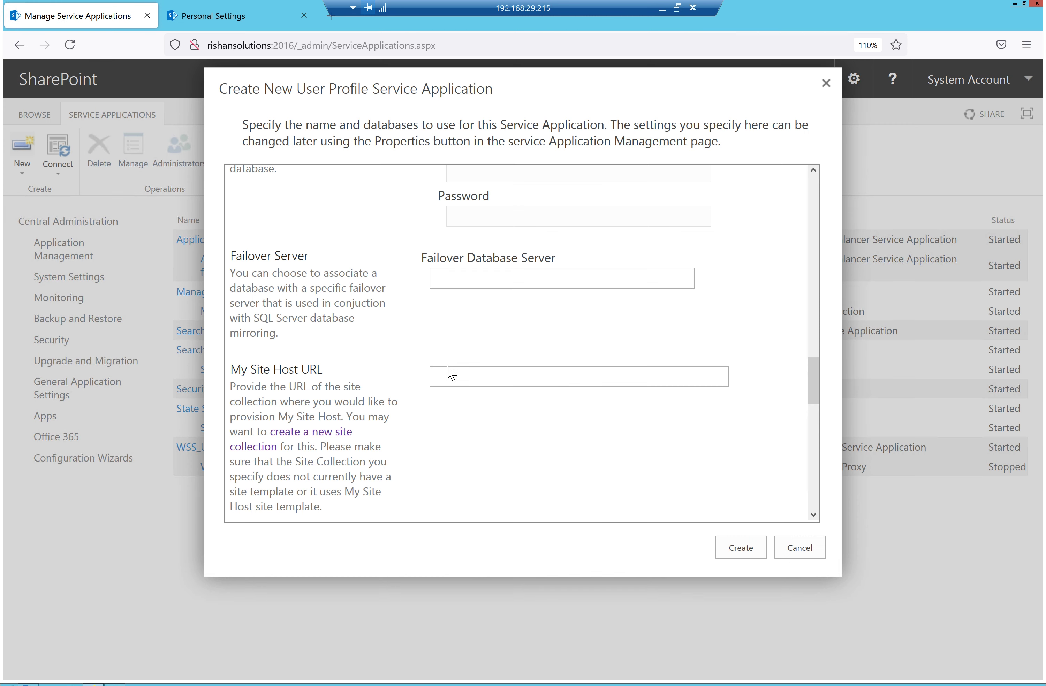
pyautogui.click(500, 279)
pyautogui.click(510, 372)
pyautogui.hotkey('ctrl', 'v')
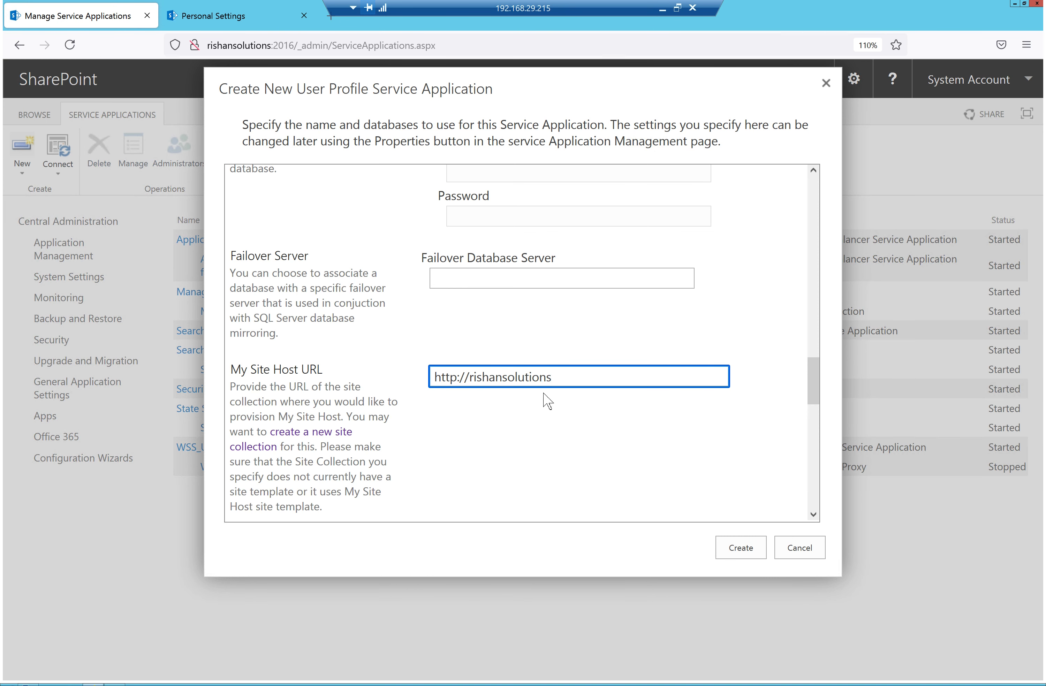
pyautogui.write('/')
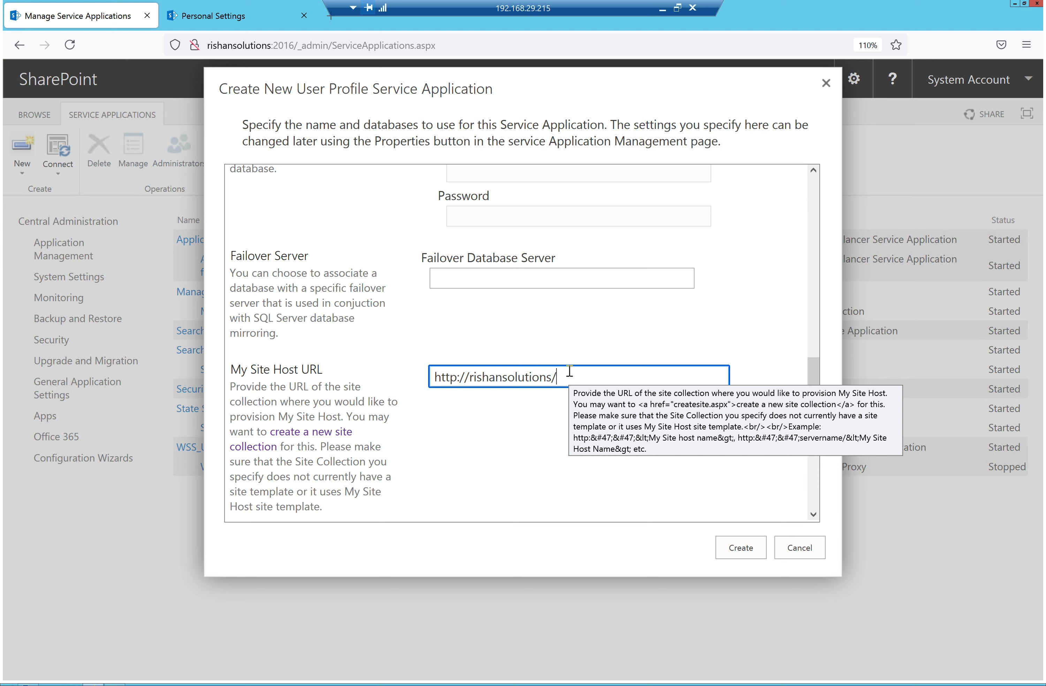
pyautogui.scroll(-3, 392, 339)
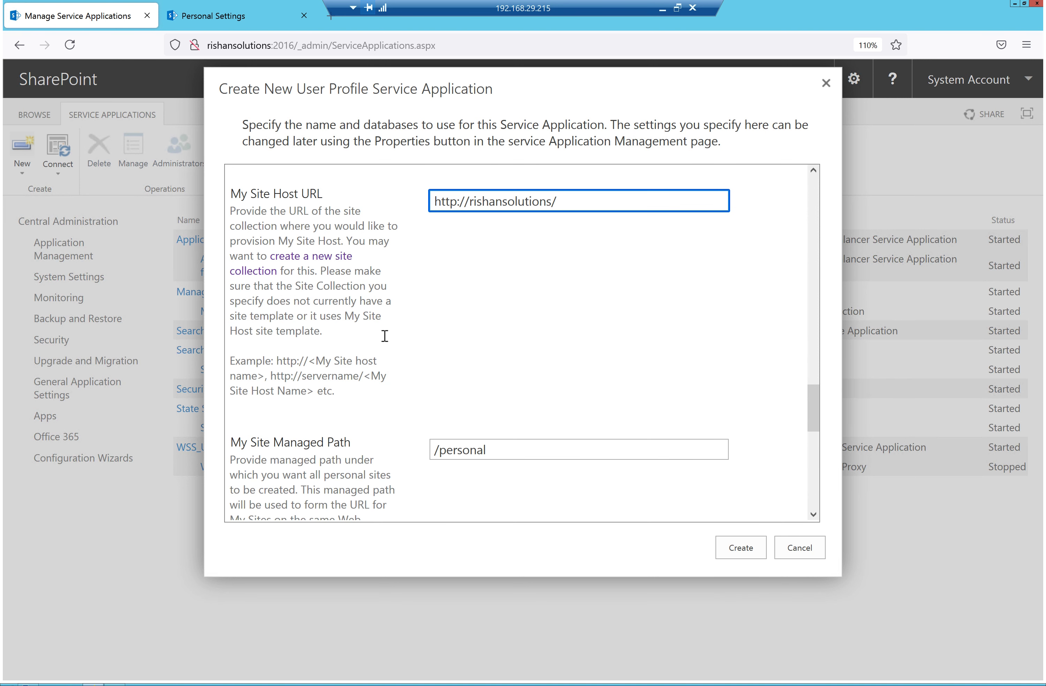
pyautogui.moveTo(551, 190)
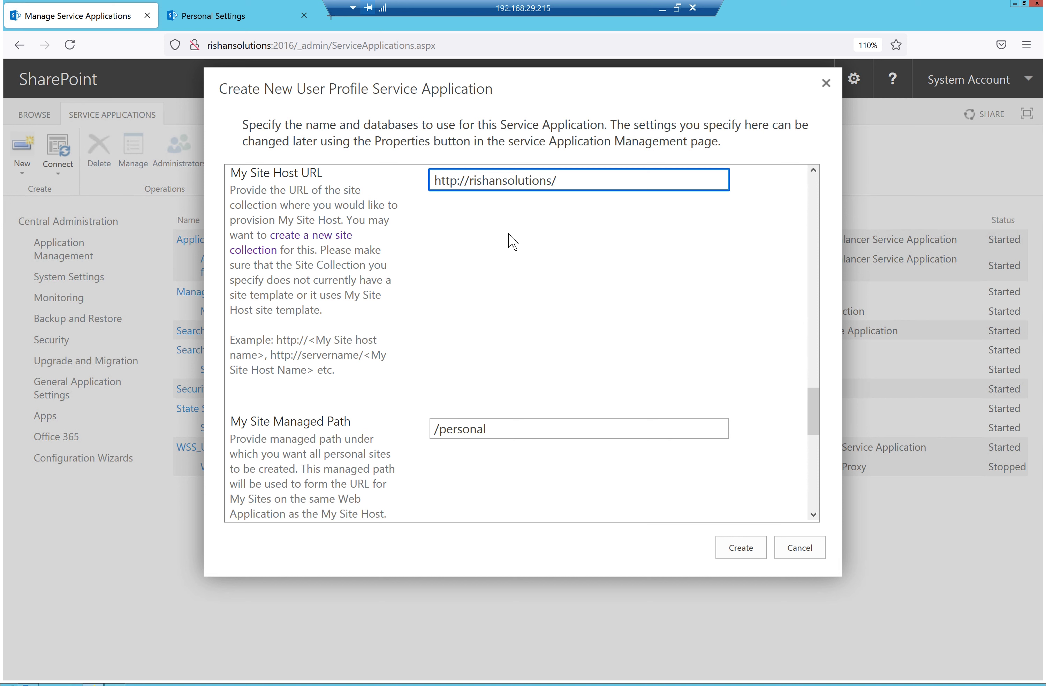
pyautogui.moveTo(352, 423); pyautogui.dragTo(250, 423)
pyautogui.click(554, 184)
pyautogui.moveTo(554, 184); pyautogui.dragTo(432, 181)
pyautogui.moveTo(498, 432); pyautogui.dragTo(425, 433)
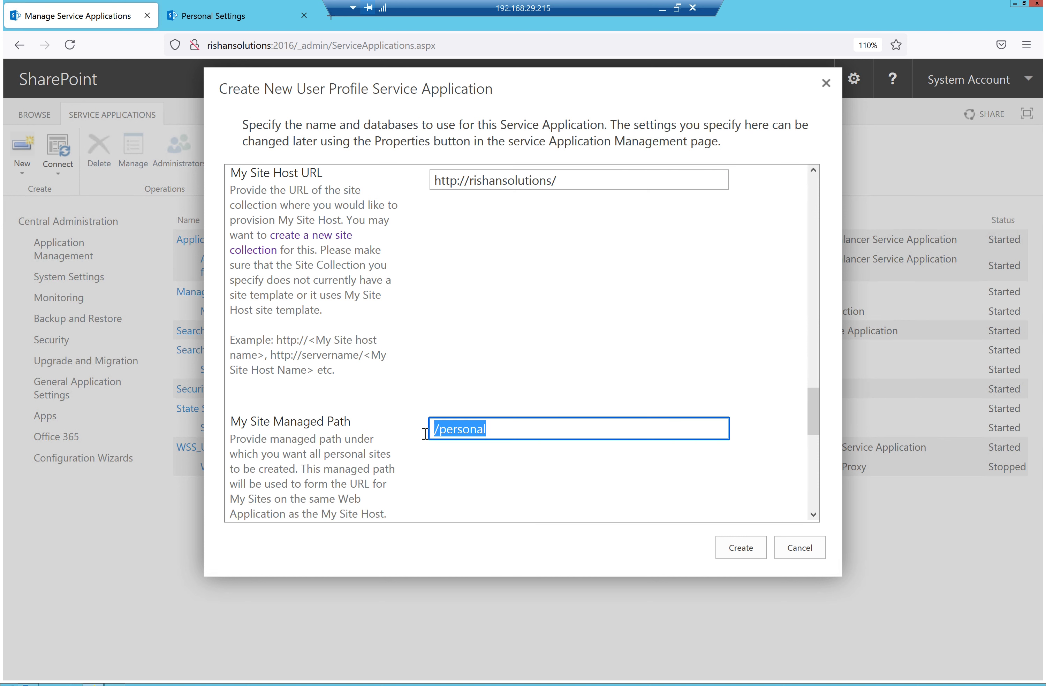
pyautogui.scroll(-3, 582, 296)
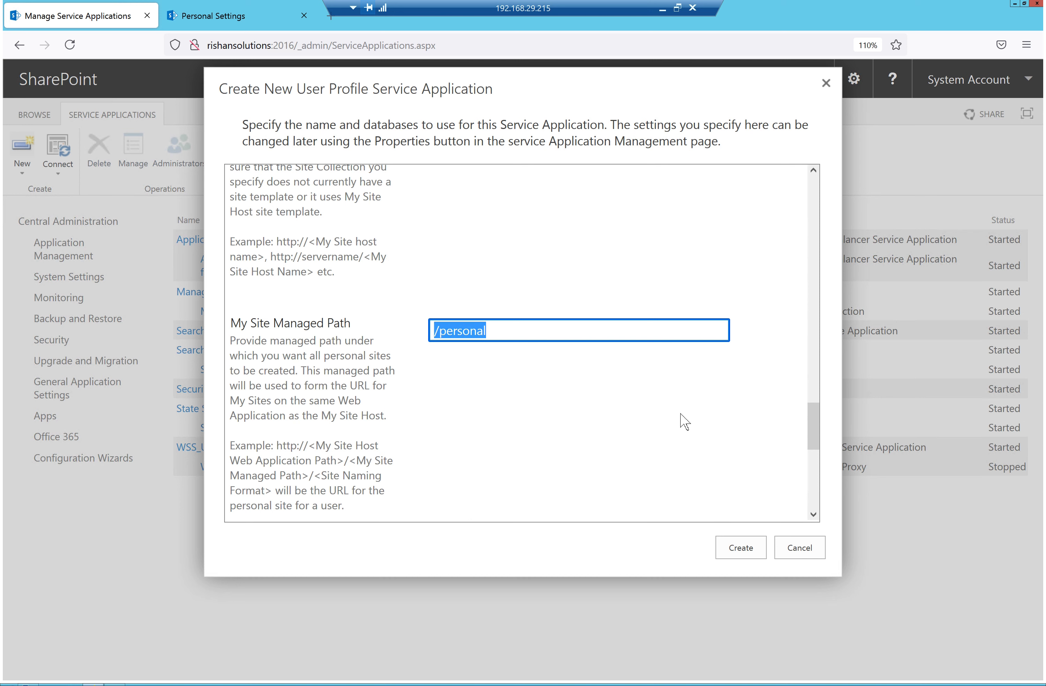
pyautogui.scroll(-9, 685, 419)
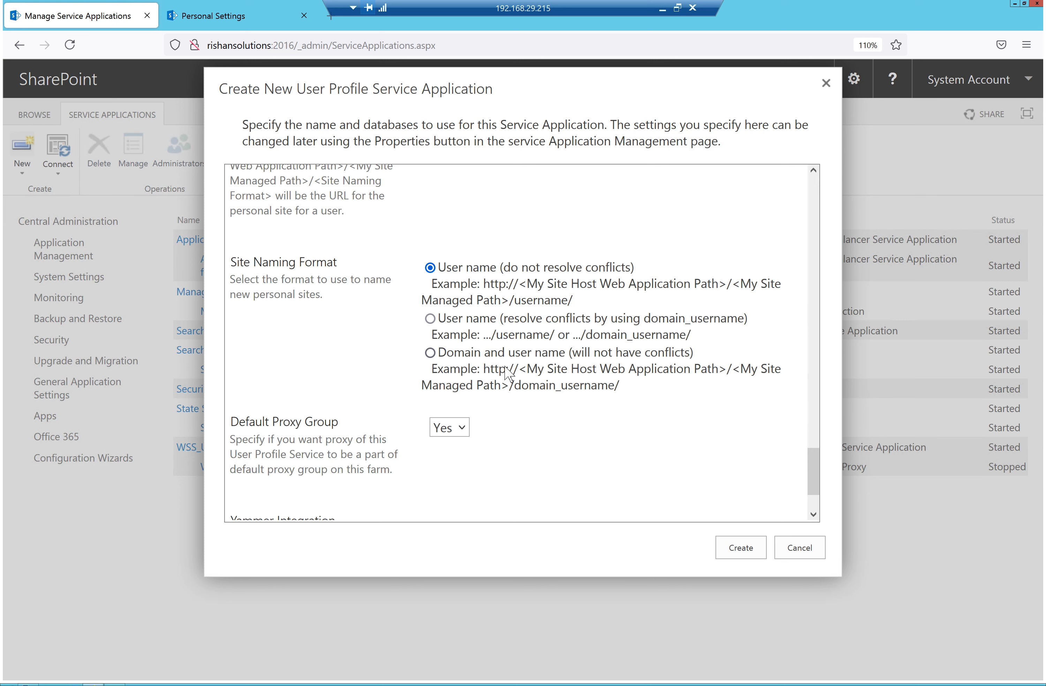
pyautogui.scroll(-2, 366, 321)
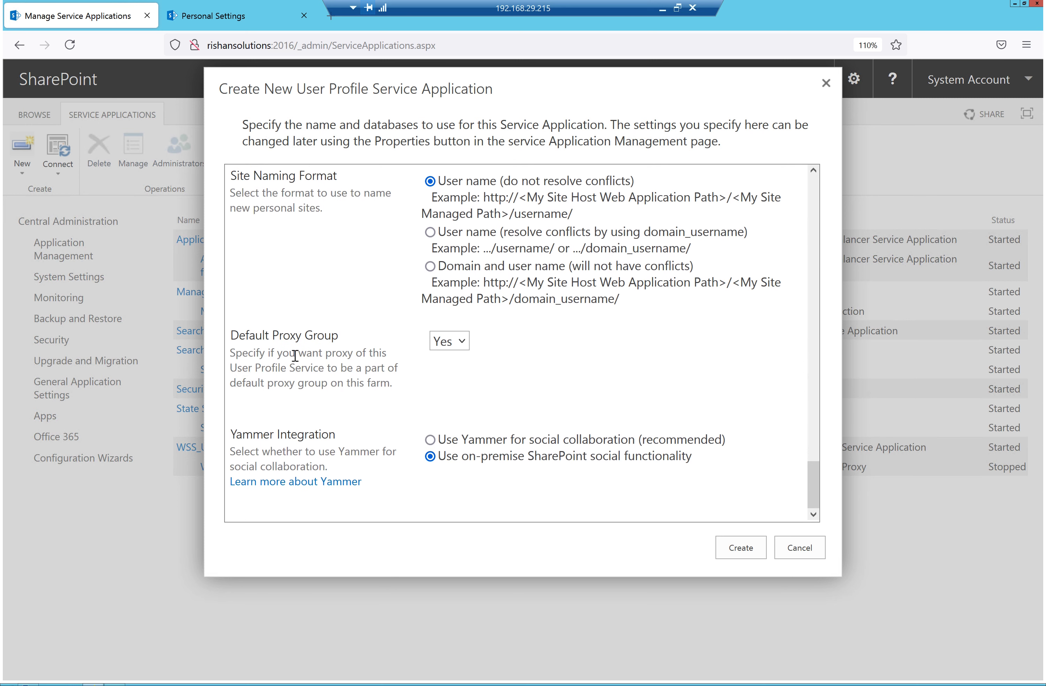
pyautogui.click(465, 346)
pyautogui.click(465, 347)
pyautogui.scroll(-10, 637, 382)
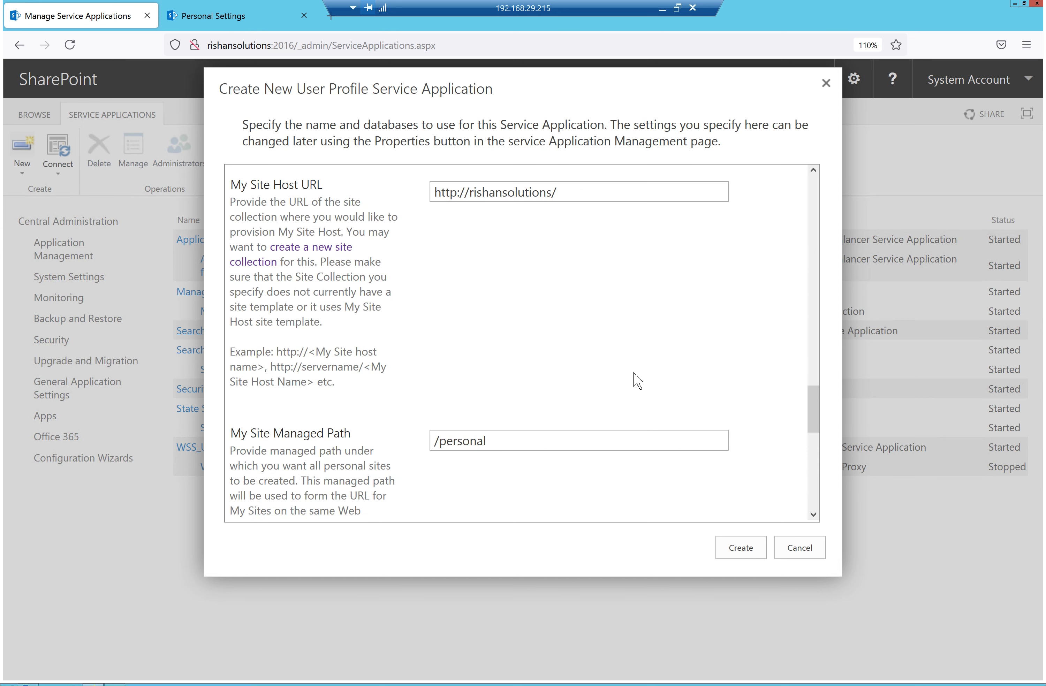
pyautogui.scroll(7, 634, 374)
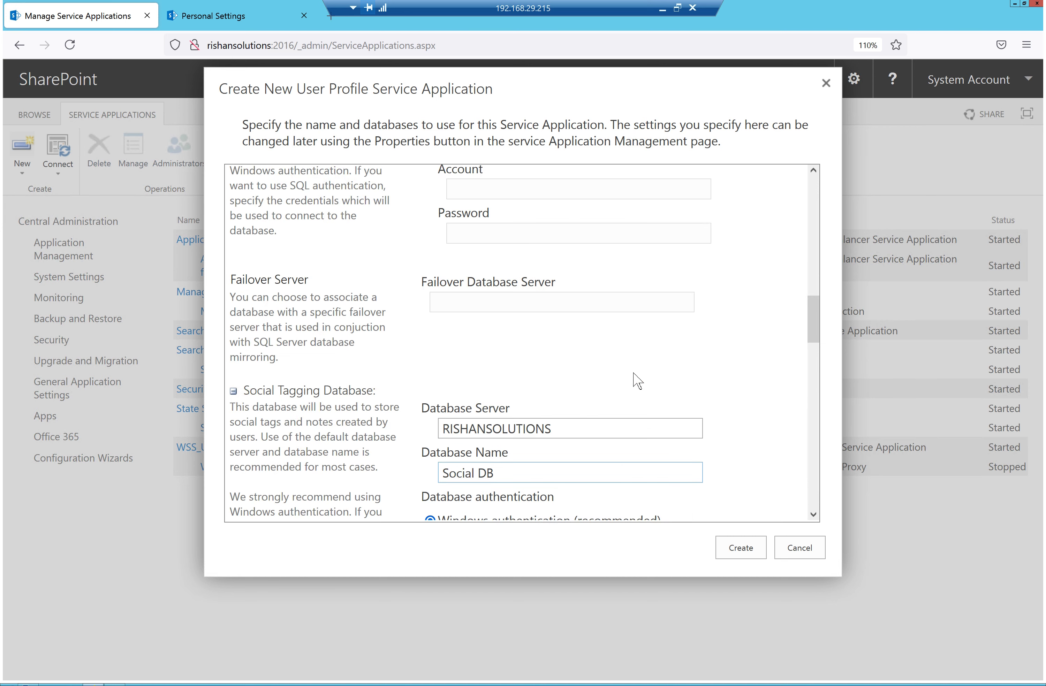
pyautogui.scroll(-14, 638, 390)
pyautogui.scroll(-5, 682, 428)
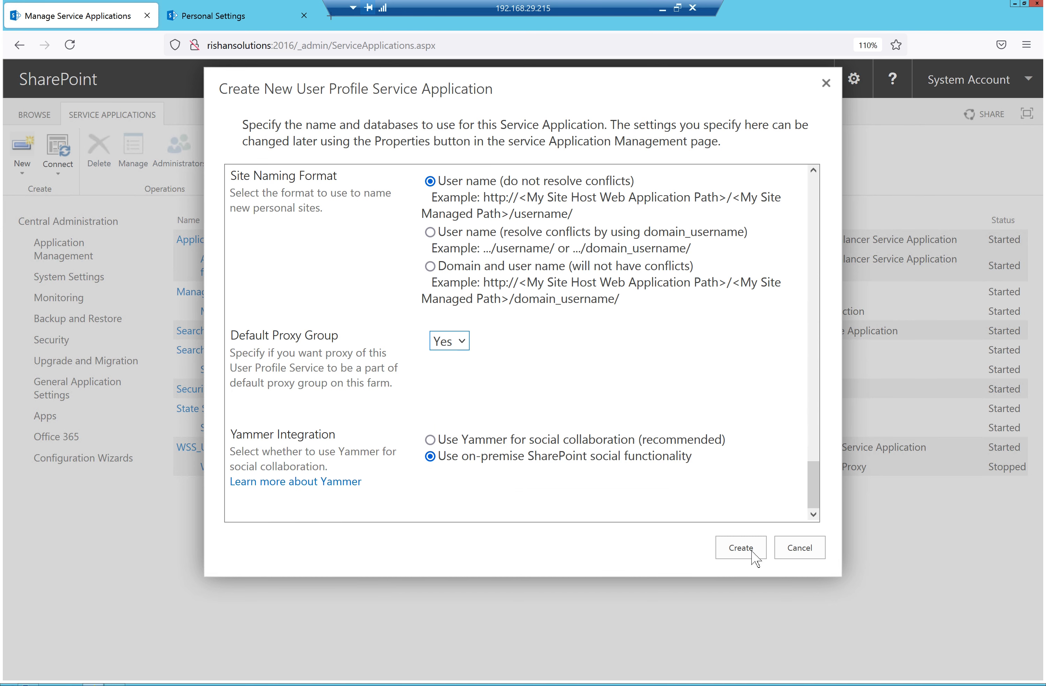
# Create the User Profile Service Application, then search the Start screen for 'sql mana'
pyautogui.click(750, 553)
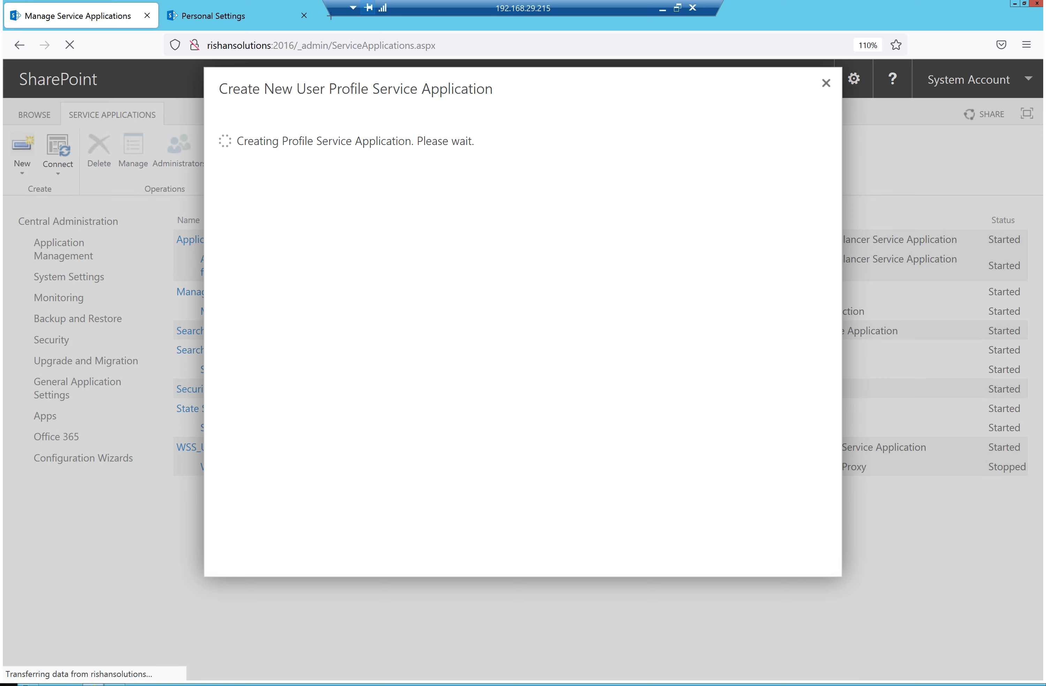
pyautogui.click(6, 680)
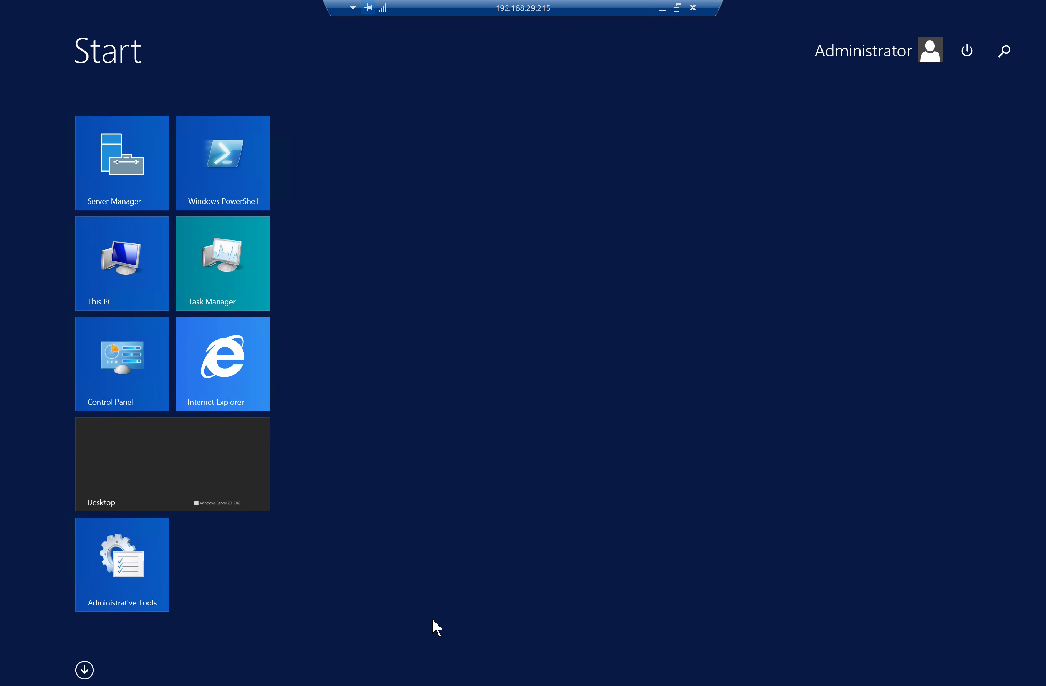
pyautogui.write('sql mana')
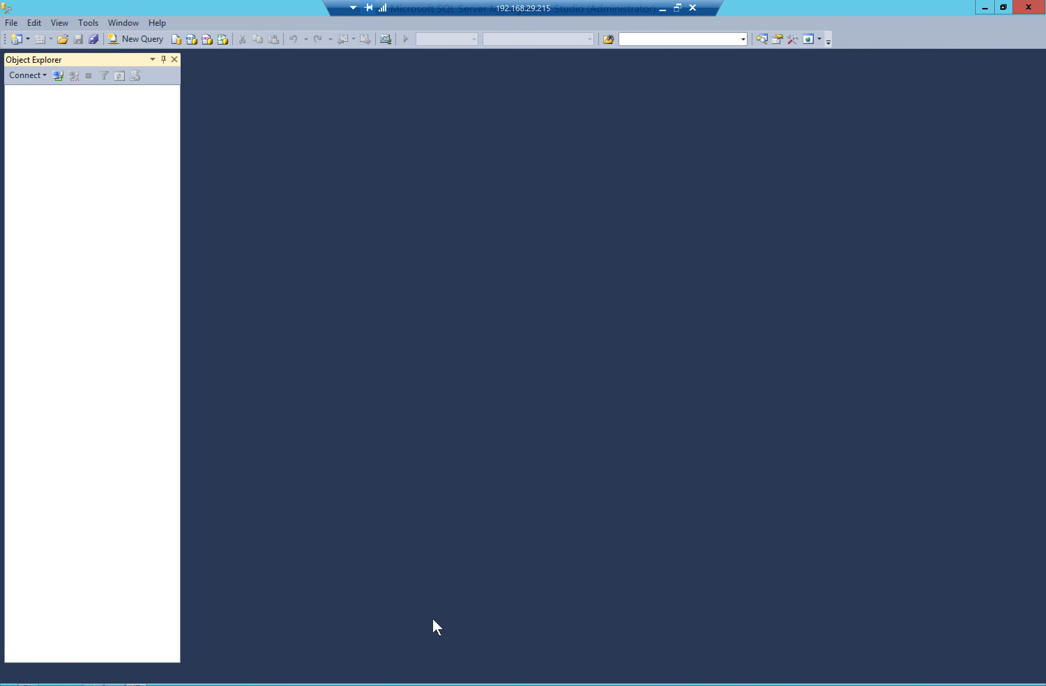
# Connect to the SQL Server instance and expand its Databases folder
pyautogui.click(461, 372)
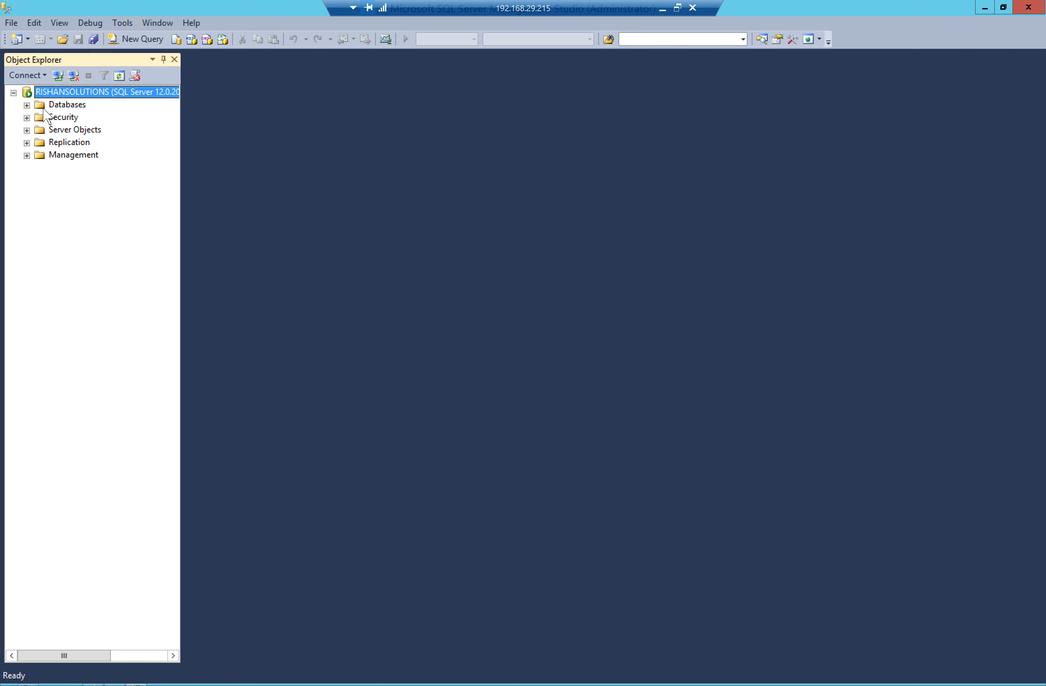
pyautogui.click(27, 104)
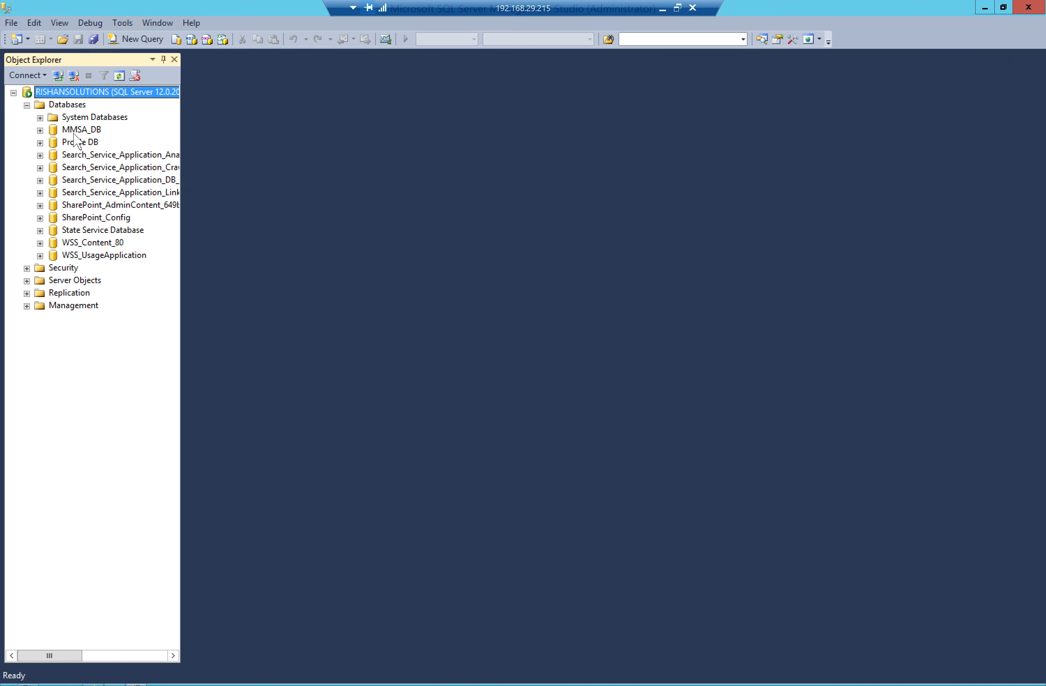
pyautogui.click(64, 107)
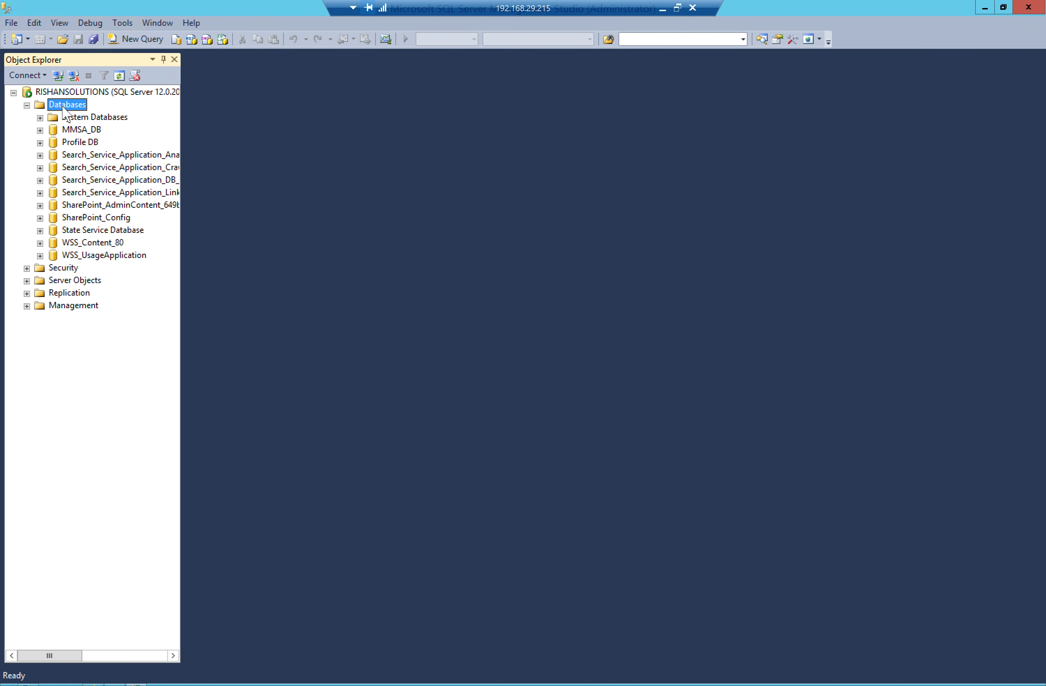
# Refresh the database list twice until Profile DB appears, then return to the SharePoint browser window
pyautogui.rightClick(63, 108)
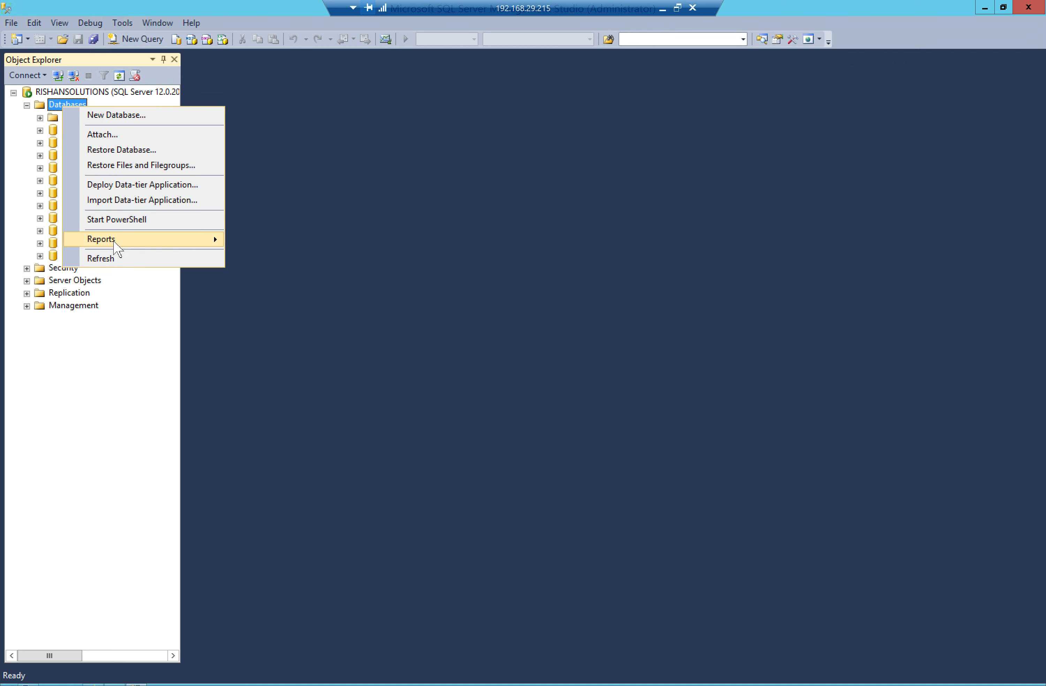
pyautogui.click(111, 260)
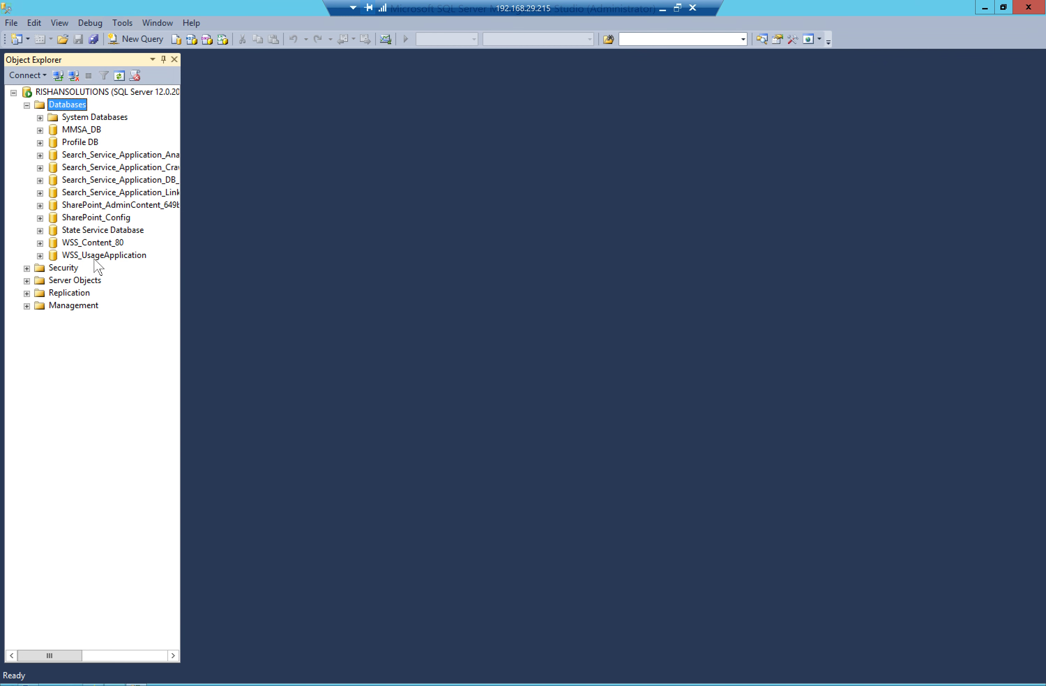
pyautogui.rightClick(72, 104)
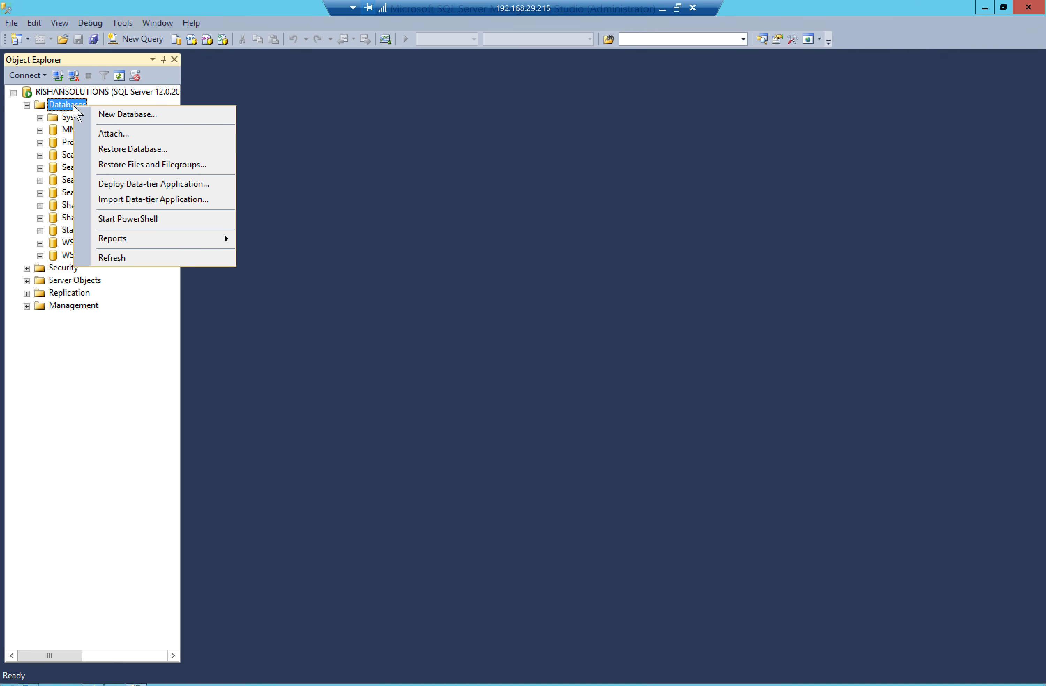
pyautogui.click(121, 259)
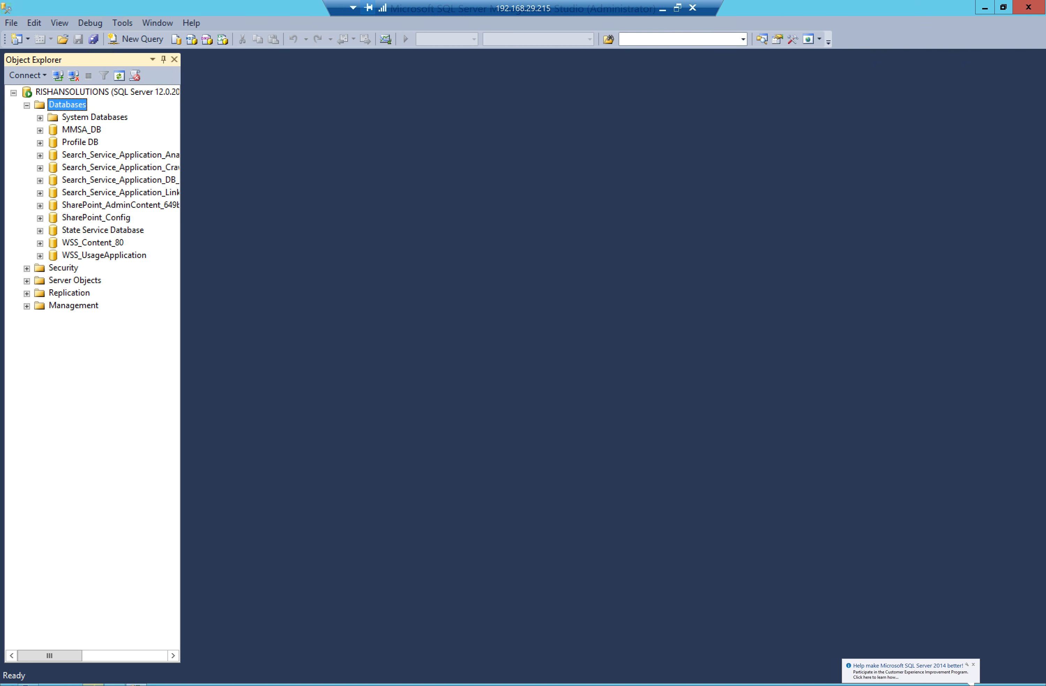
pyautogui.hotkey('alt', 'Tab')
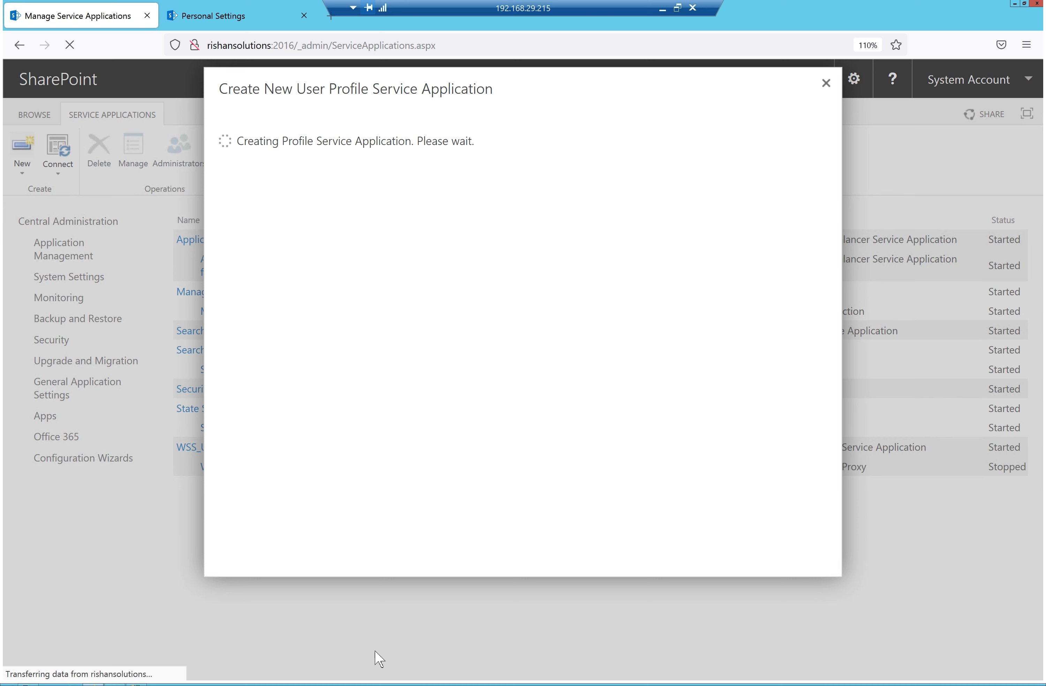
# Bring SQL Server Management Studio back to the front, showing the RISHANSOLUTIONS databases
pyautogui.click(178, 680)
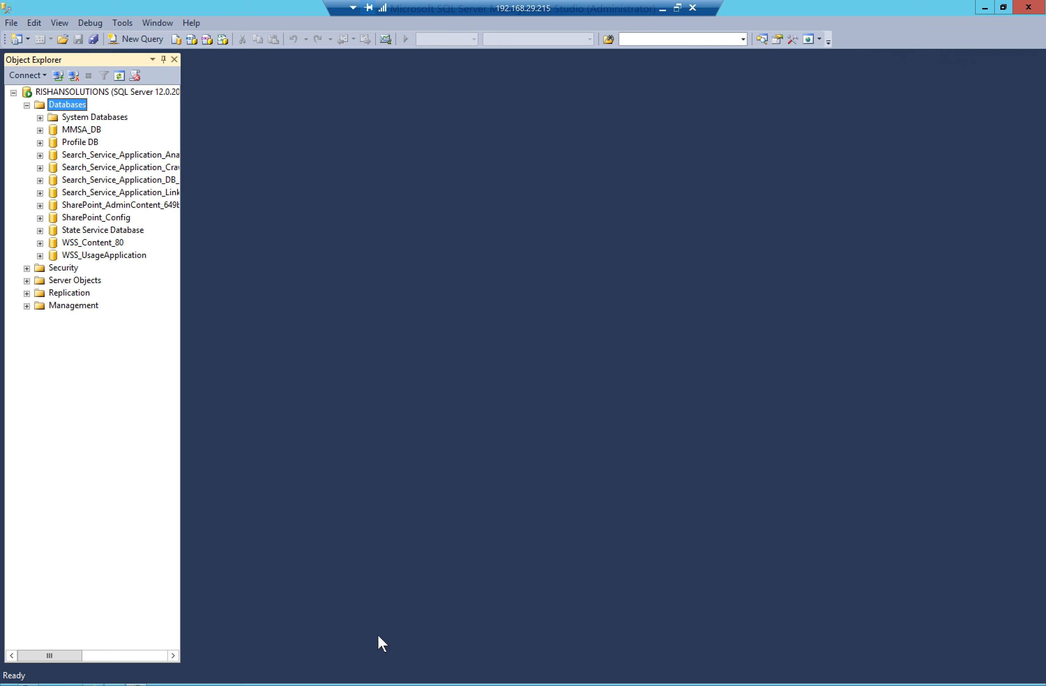
# Refresh Databases twice, selecting the new Sync_ database and then Social DB
pyautogui.rightClick(67, 105)
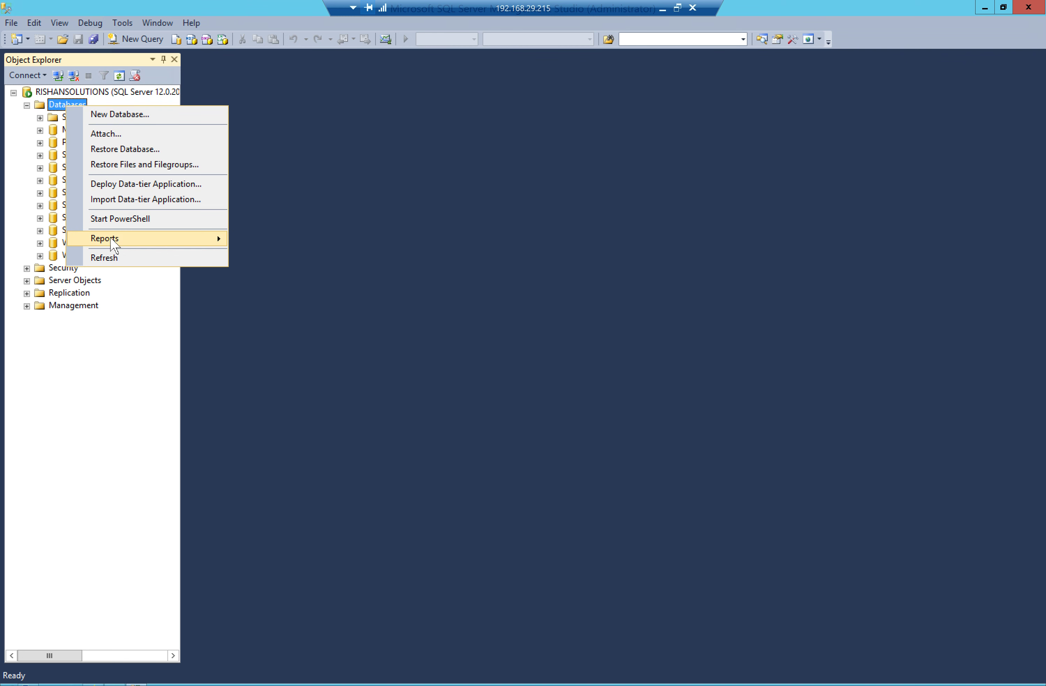
pyautogui.click(107, 258)
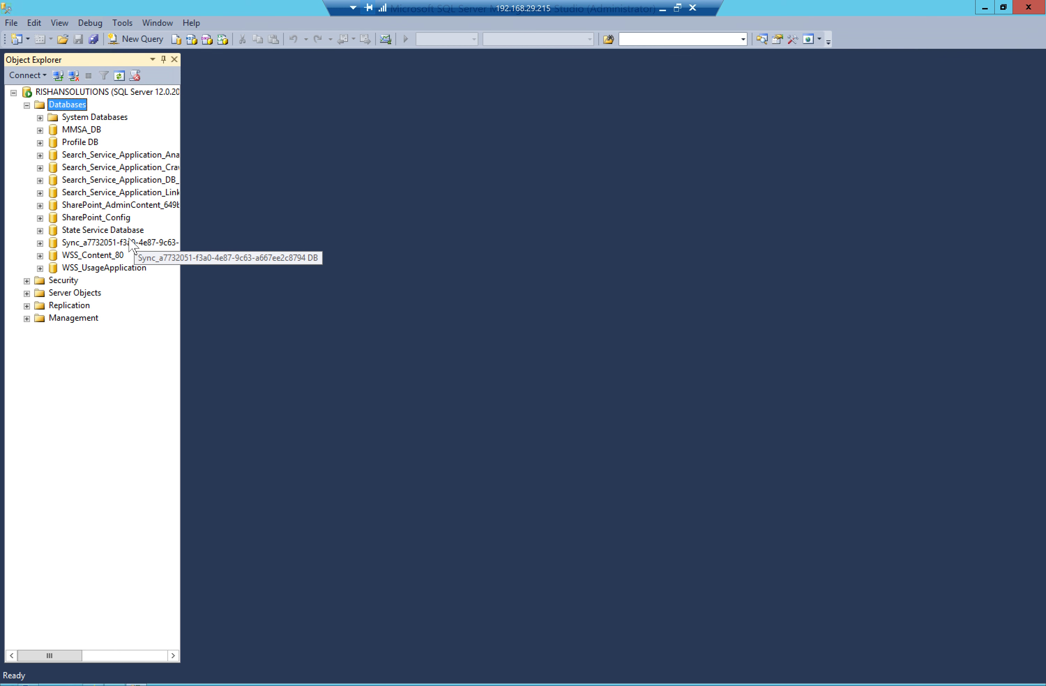
pyautogui.click(129, 243)
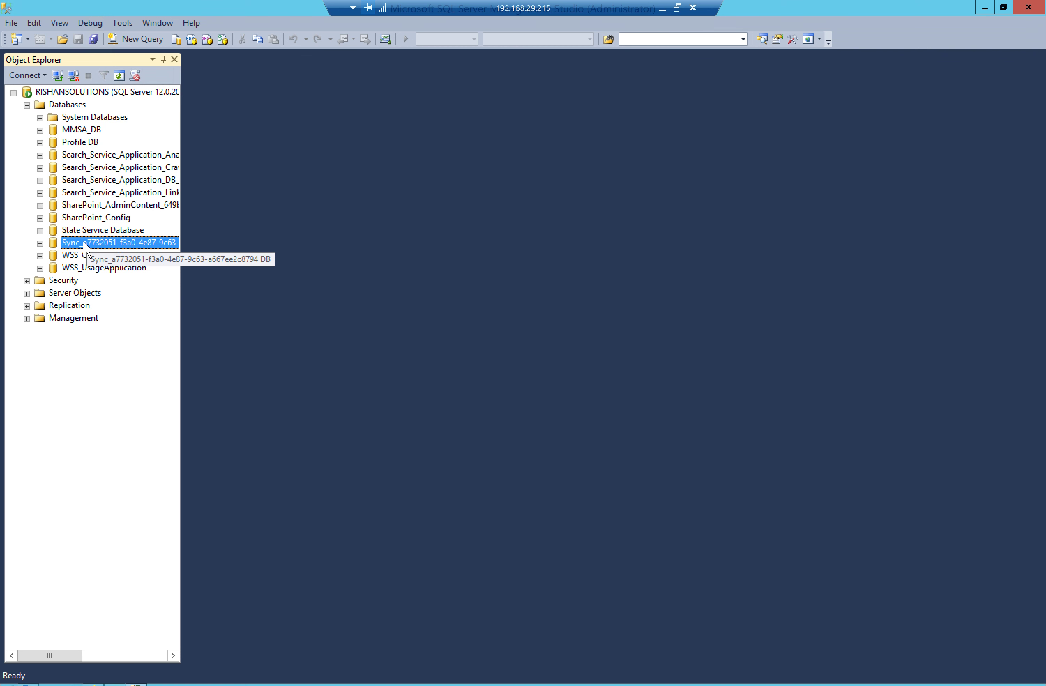
pyautogui.rightClick(71, 109)
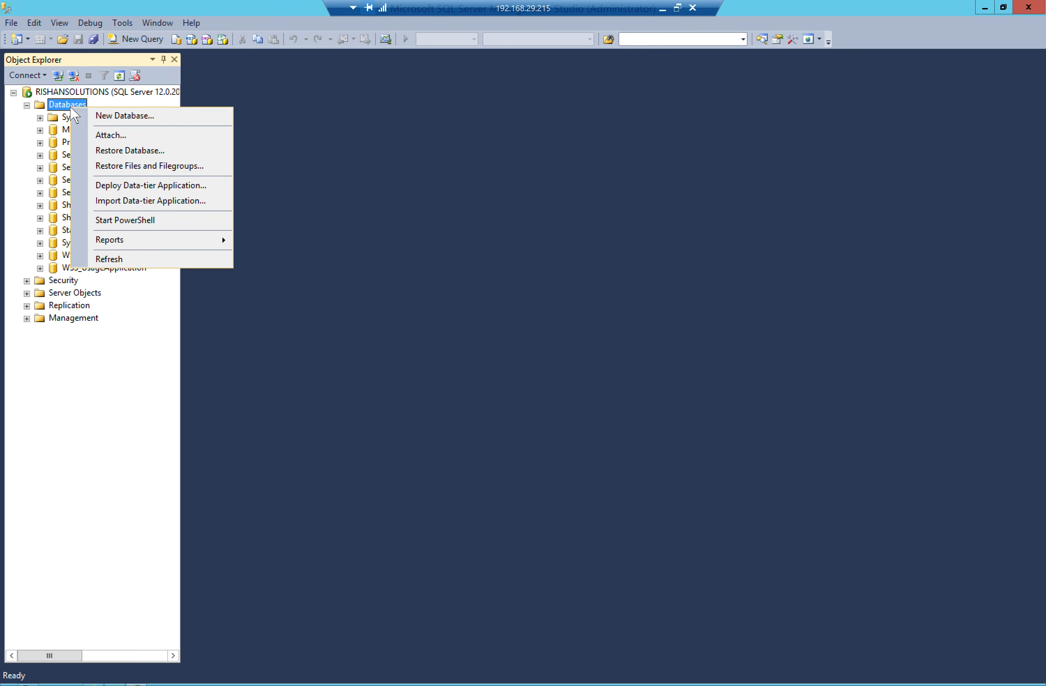
pyautogui.click(109, 260)
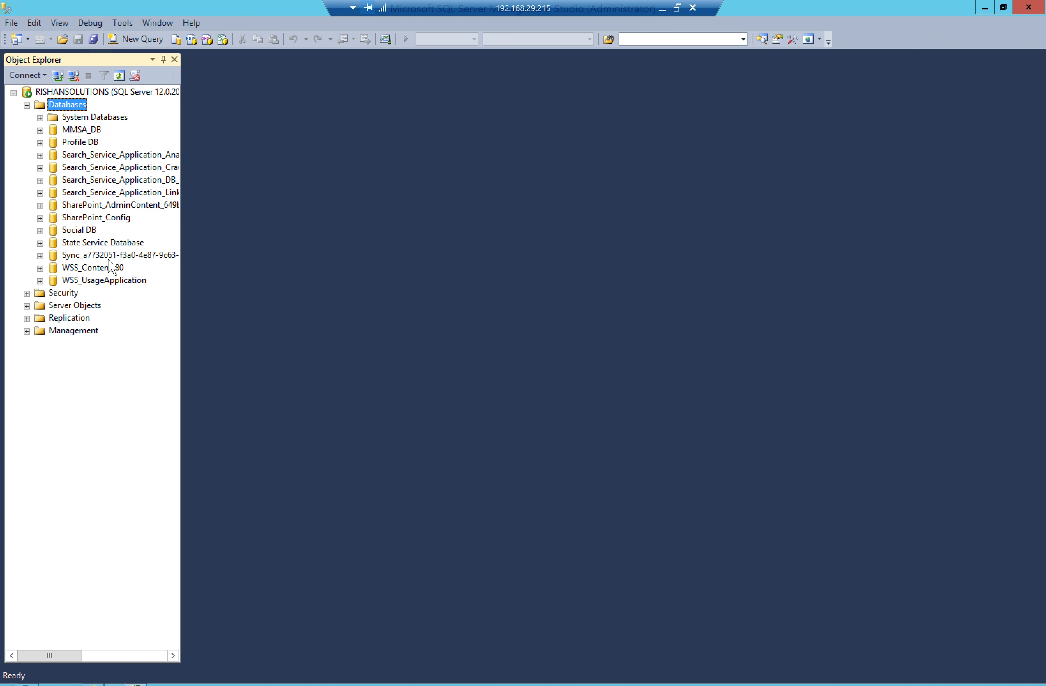
pyautogui.click(80, 229)
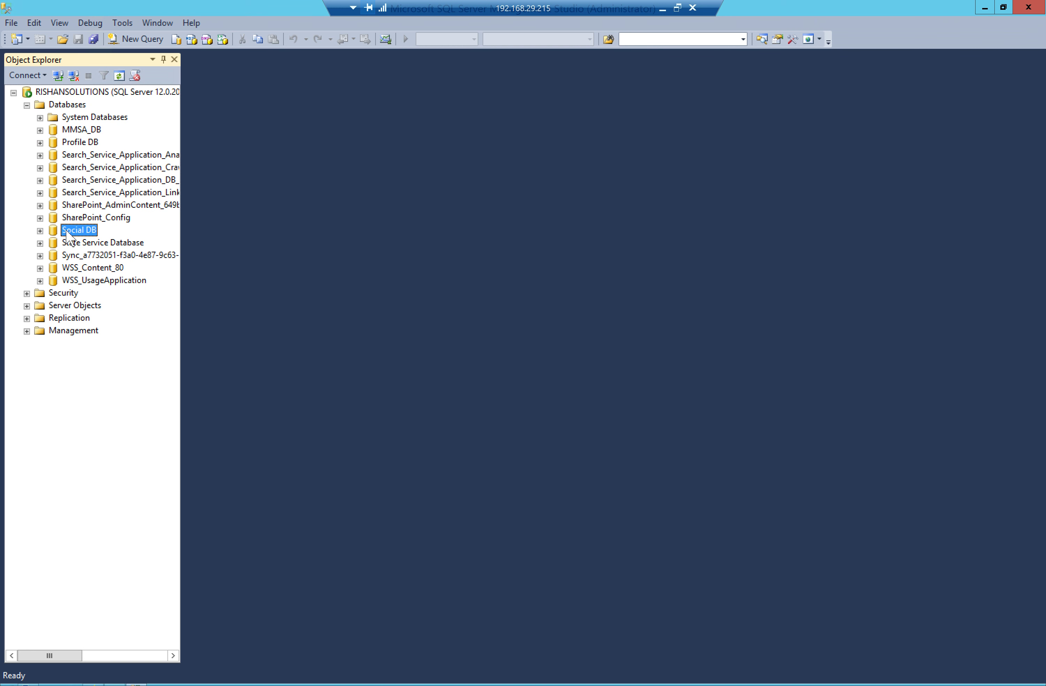
# Minimize Management Studio and wait for SharePoint to confirm the Profile Service Application was created
pyautogui.click(984, 8)
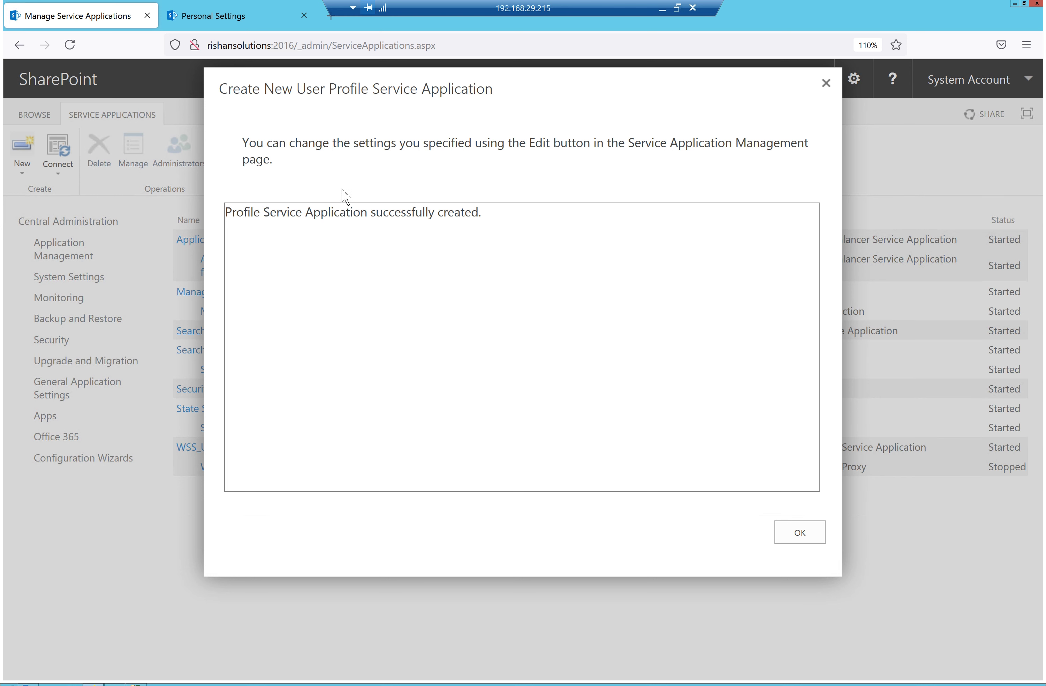
# Dismiss the success message, reload the service applications page and open User profile Service App
pyautogui.click(811, 532)
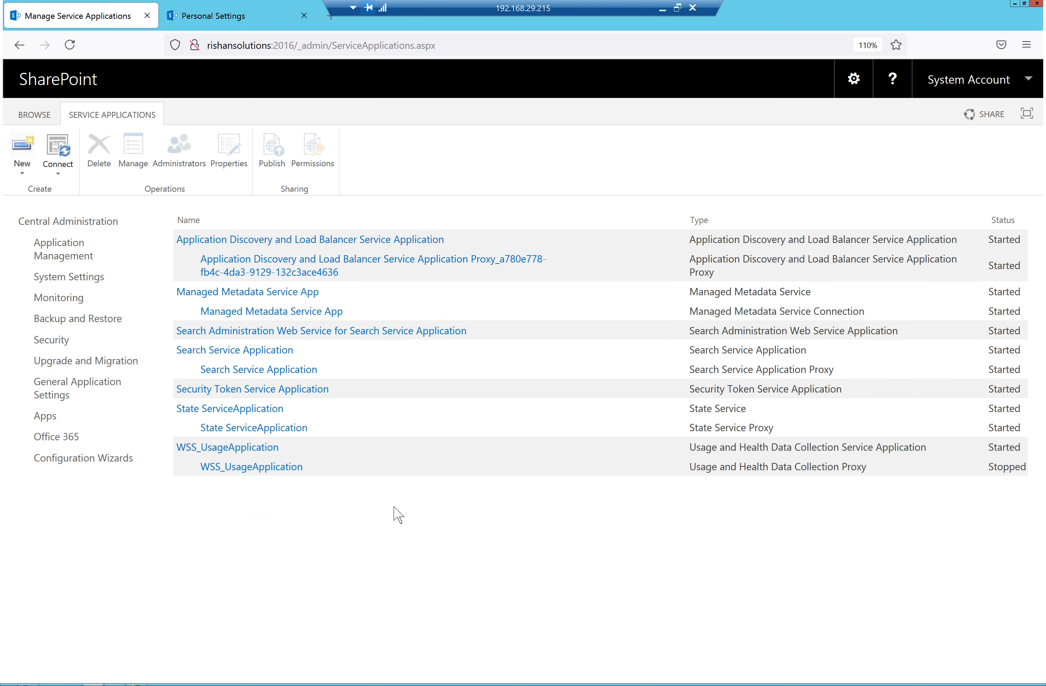
pyautogui.click(470, 46)
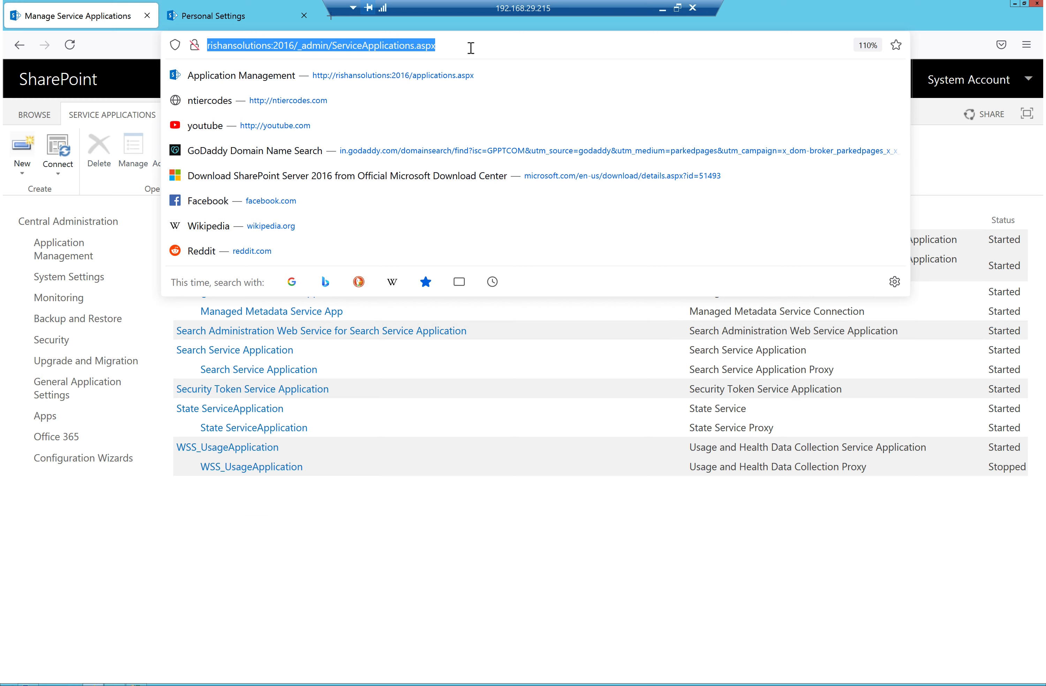
pyautogui.press('Return')
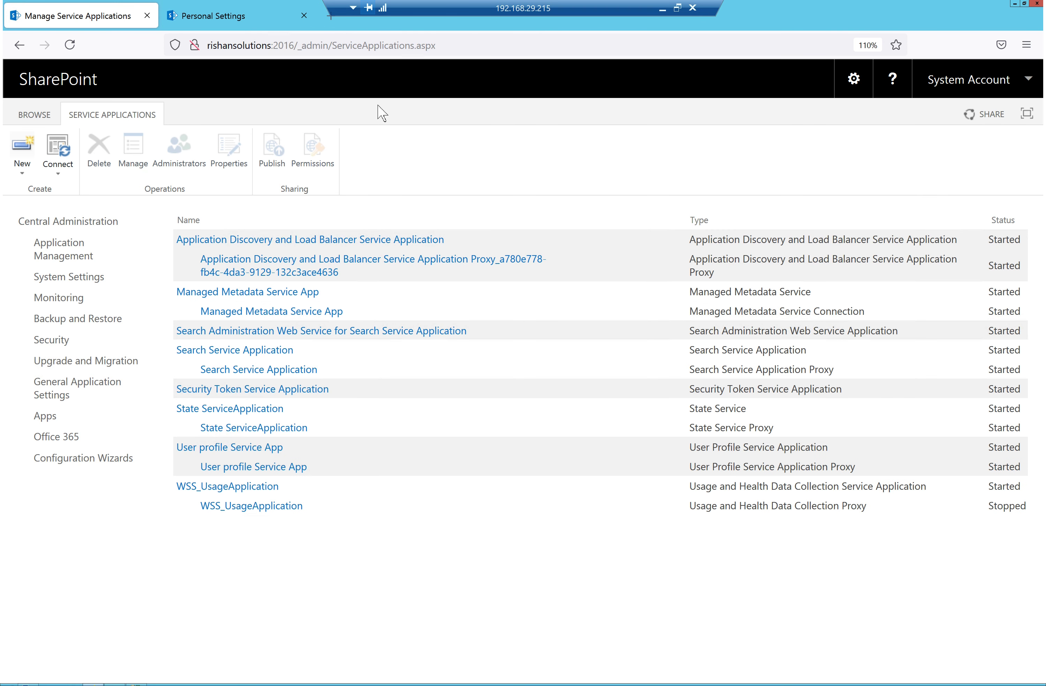
pyautogui.click(262, 451)
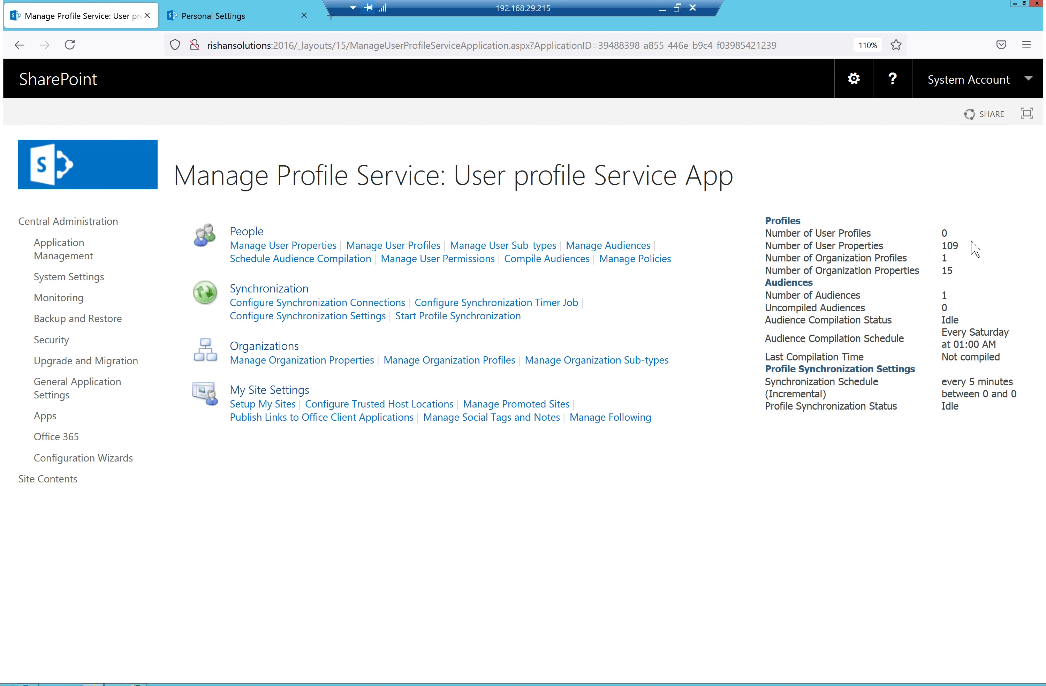
pyautogui.doubleClick(944, 233)
pyautogui.doubleClick(950, 245)
pyautogui.moveTo(963, 262); pyautogui.dragTo(885, 259)
pyautogui.moveTo(959, 274); pyautogui.dragTo(899, 272)
pyautogui.moveTo(955, 297); pyautogui.dragTo(912, 294)
pyautogui.moveTo(945, 305); pyautogui.dragTo(839, 302)
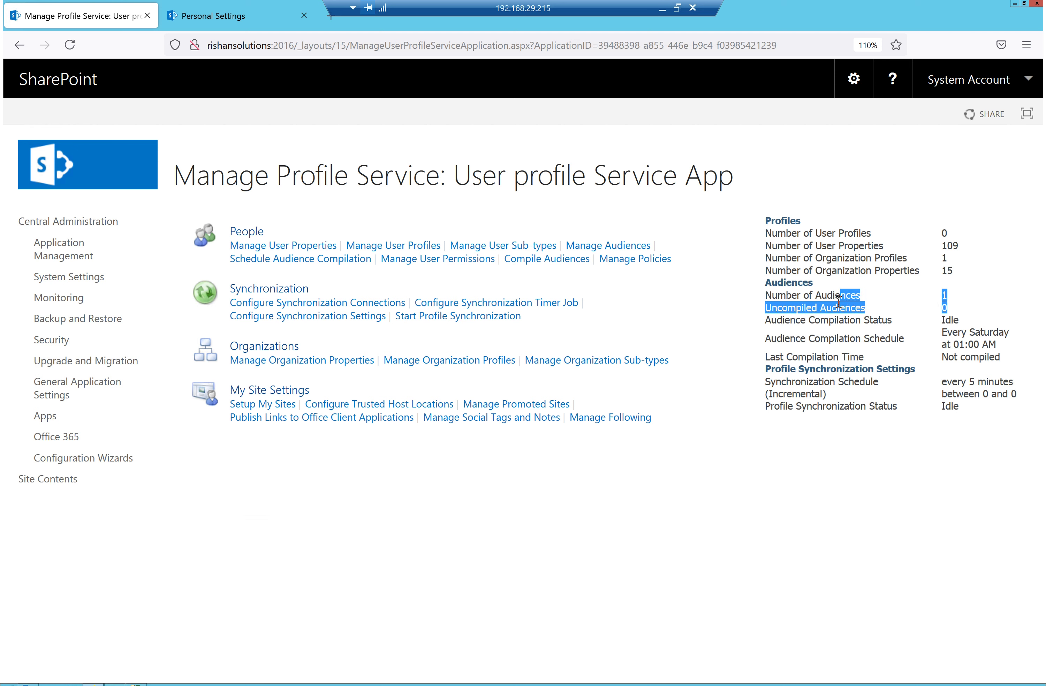
pyautogui.moveTo(958, 322); pyautogui.dragTo(836, 325)
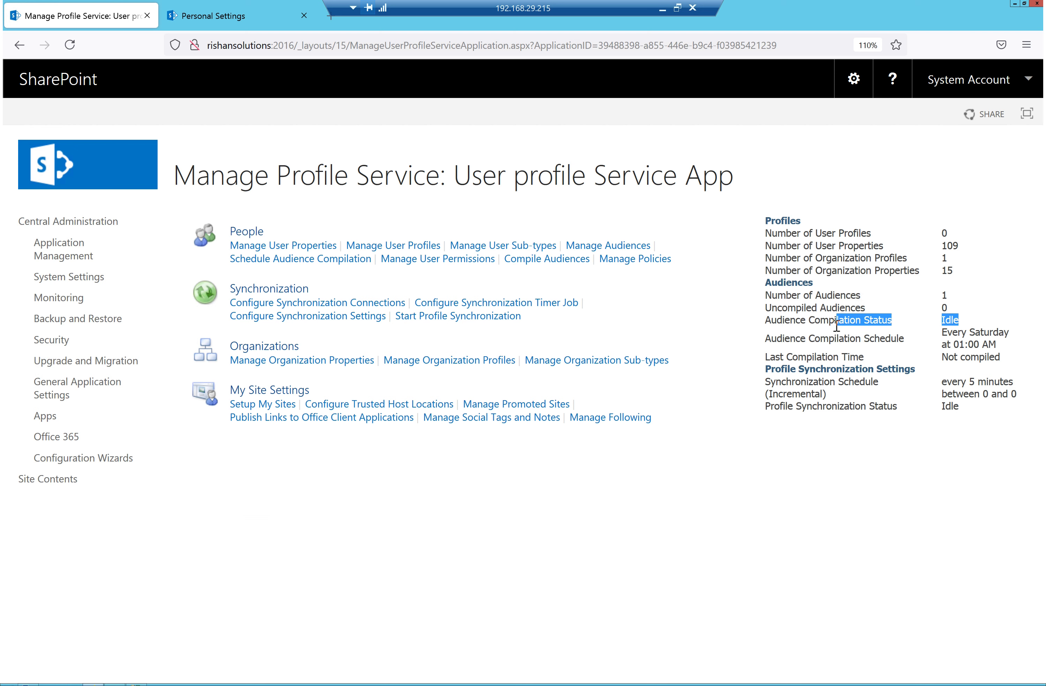
pyautogui.moveTo(1019, 362); pyautogui.dragTo(818, 334)
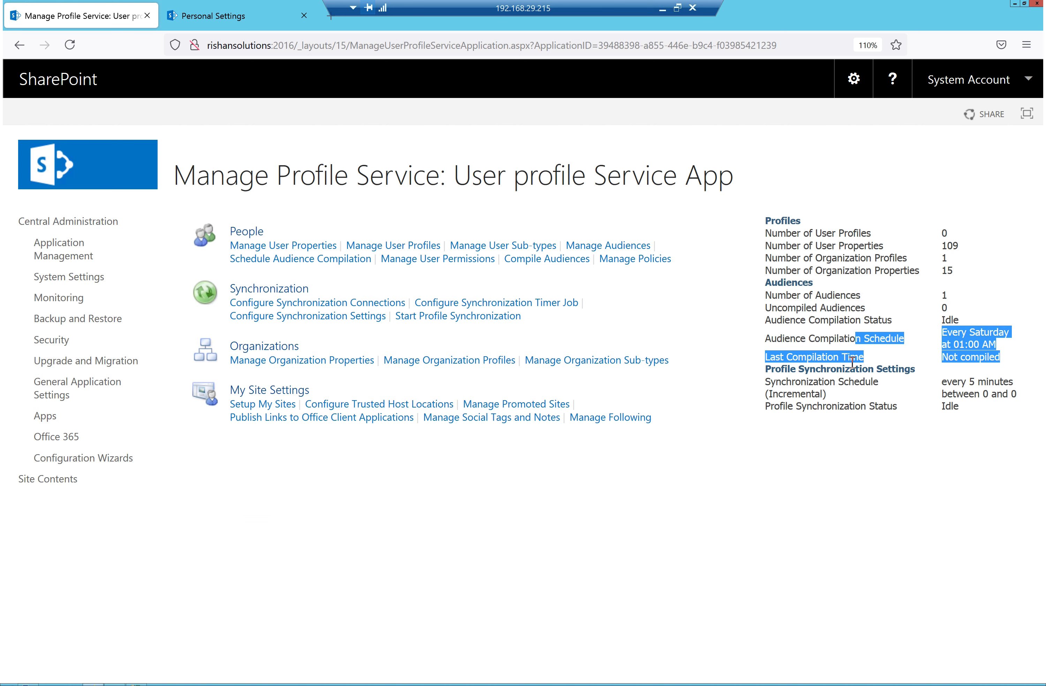
pyautogui.click(999, 362)
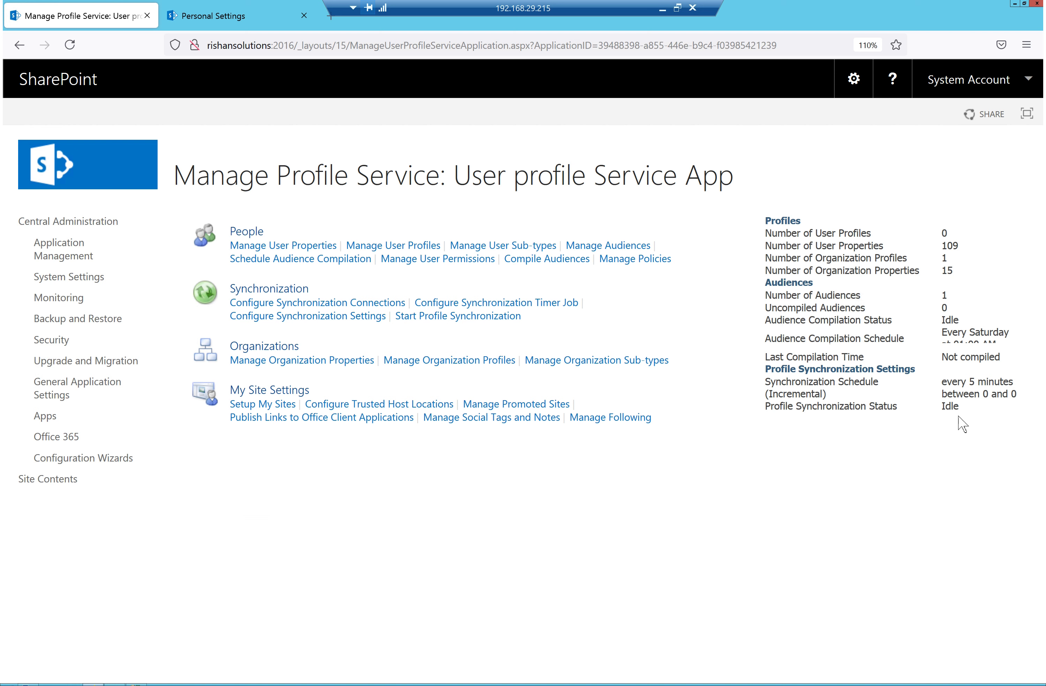
pyautogui.moveTo(966, 409); pyautogui.dragTo(948, 406)
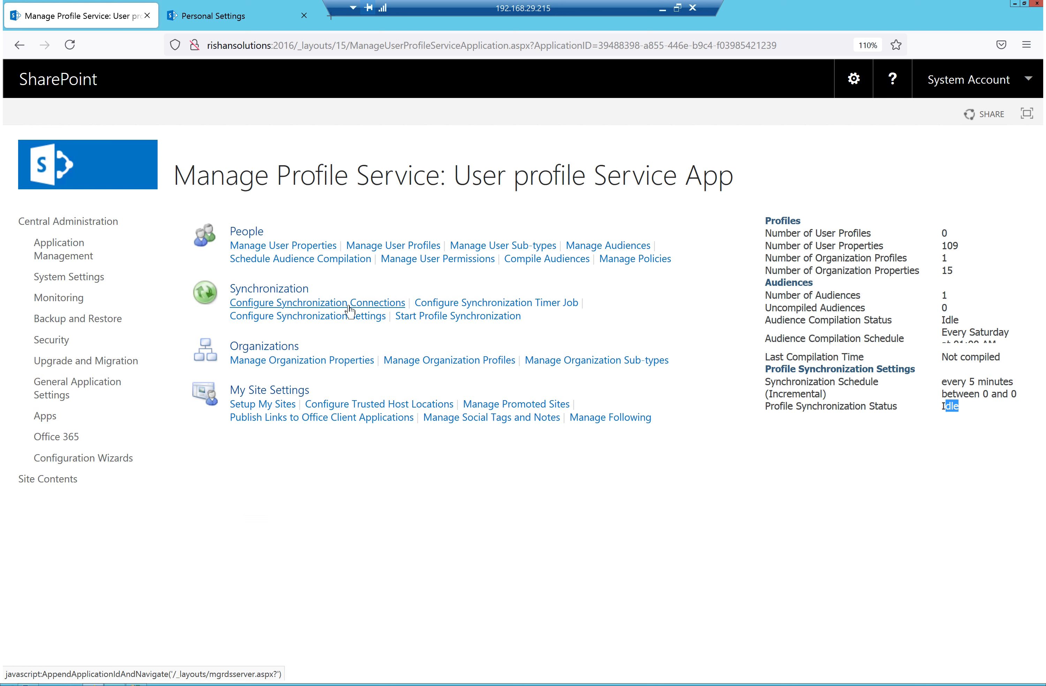
# Go to Configure Synchronization Connections and start a new connection
pyautogui.click(350, 311)
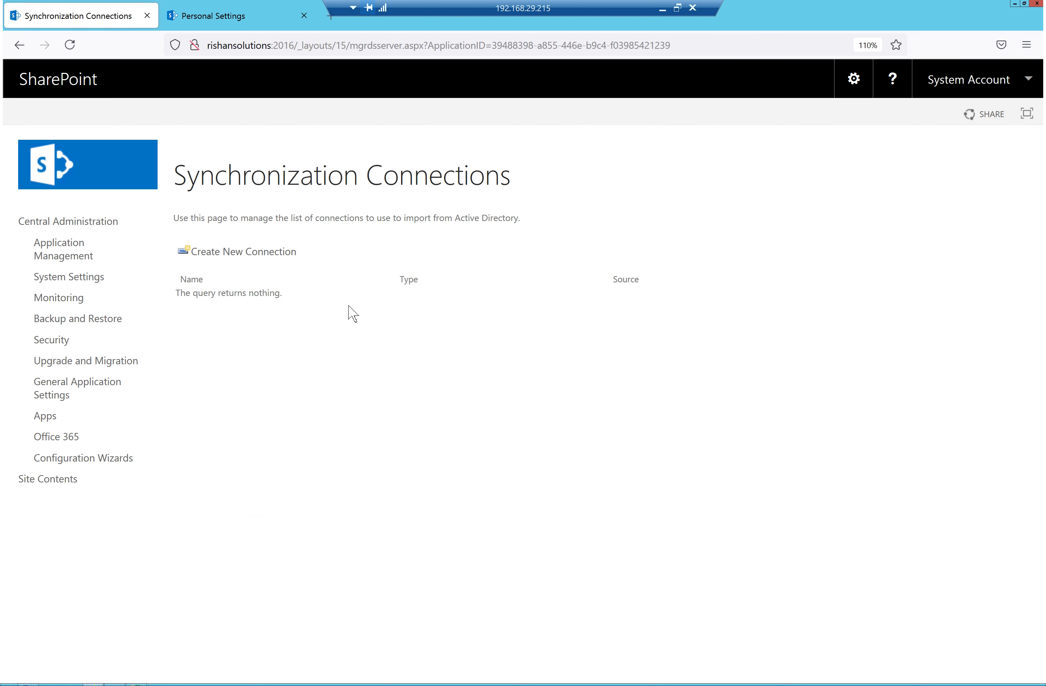
pyautogui.click(271, 257)
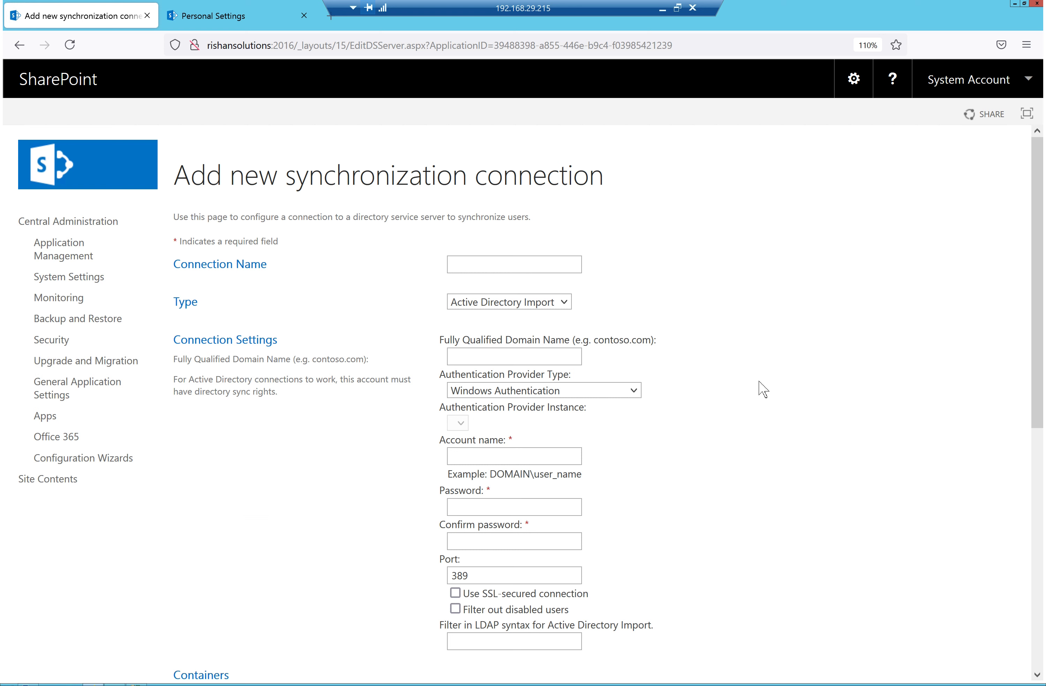
# Name the sync connection 'R Solutions' and keep Active Directory Import as its type
pyautogui.moveTo(288, 267); pyautogui.dragTo(173, 265)
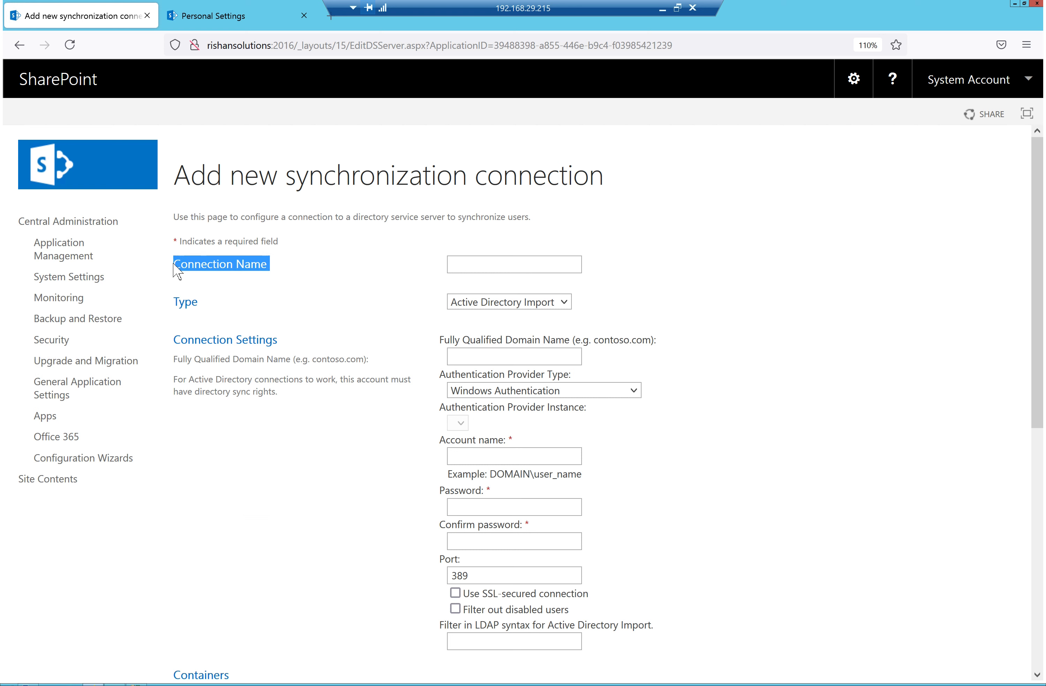
pyautogui.click(570, 266)
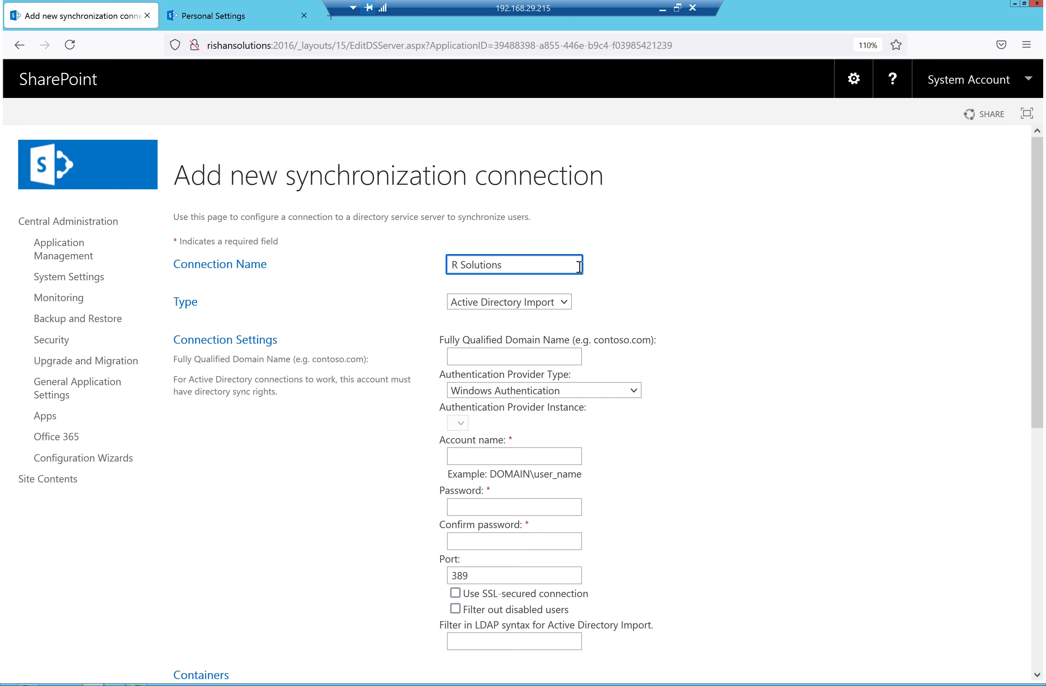
pyautogui.click(500, 306)
pyautogui.click(500, 304)
pyautogui.click(500, 303)
pyautogui.click(500, 302)
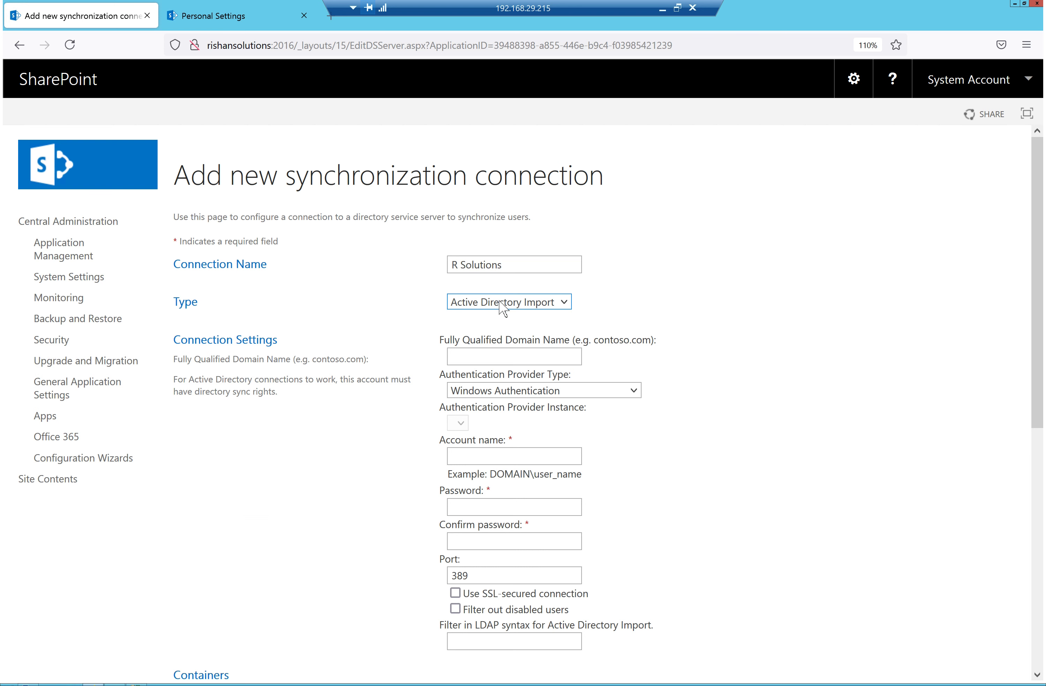
# Clear the contoso.com example from the domain name box and switch to Active Directory Users and Computers
pyautogui.click(492, 361)
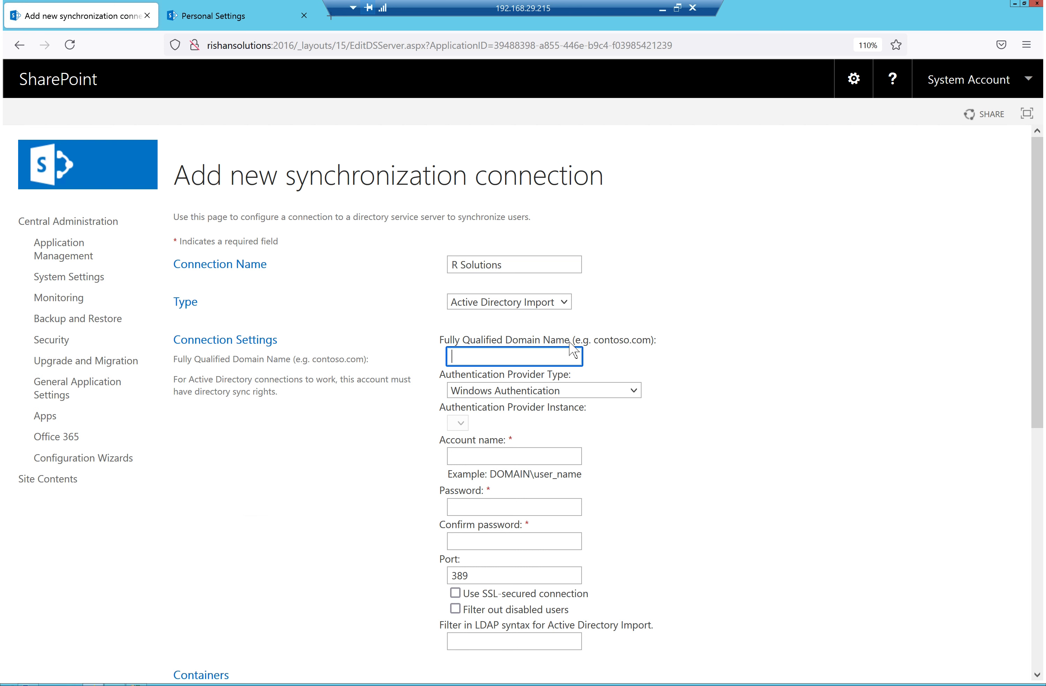
pyautogui.moveTo(659, 353); pyautogui.dragTo(598, 342)
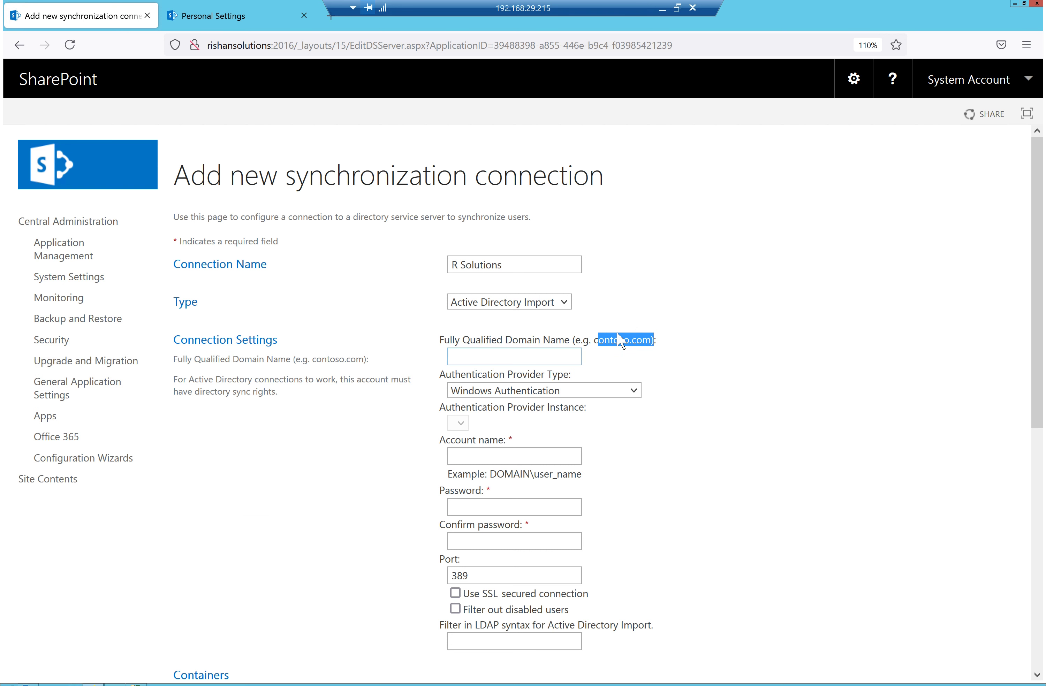
pyautogui.click(808, 348)
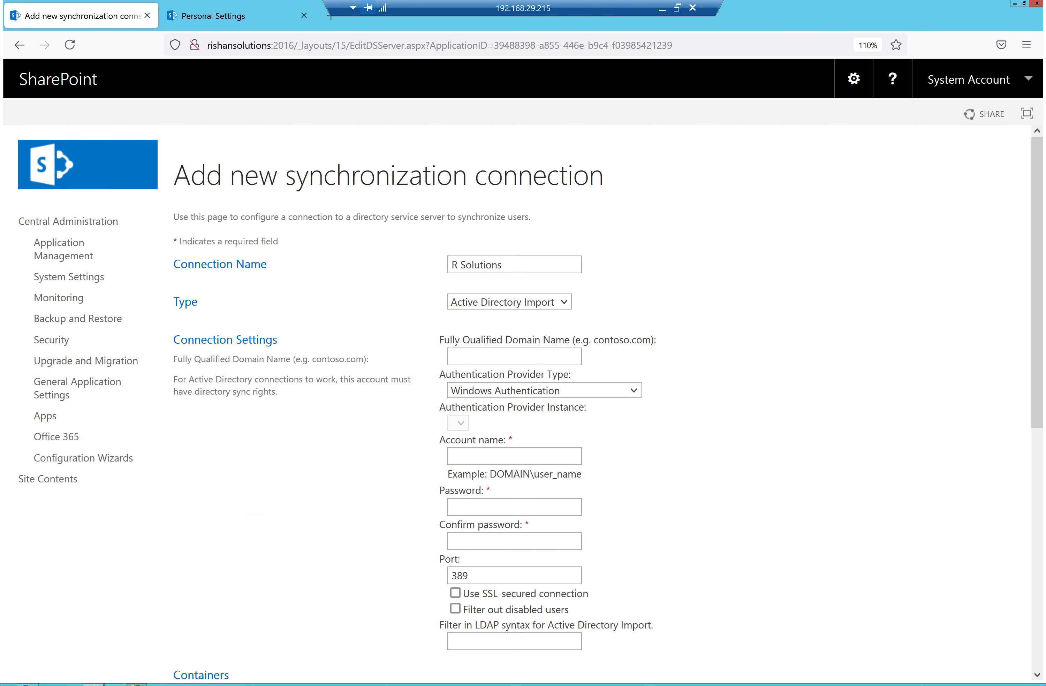
pyautogui.click(98, 642)
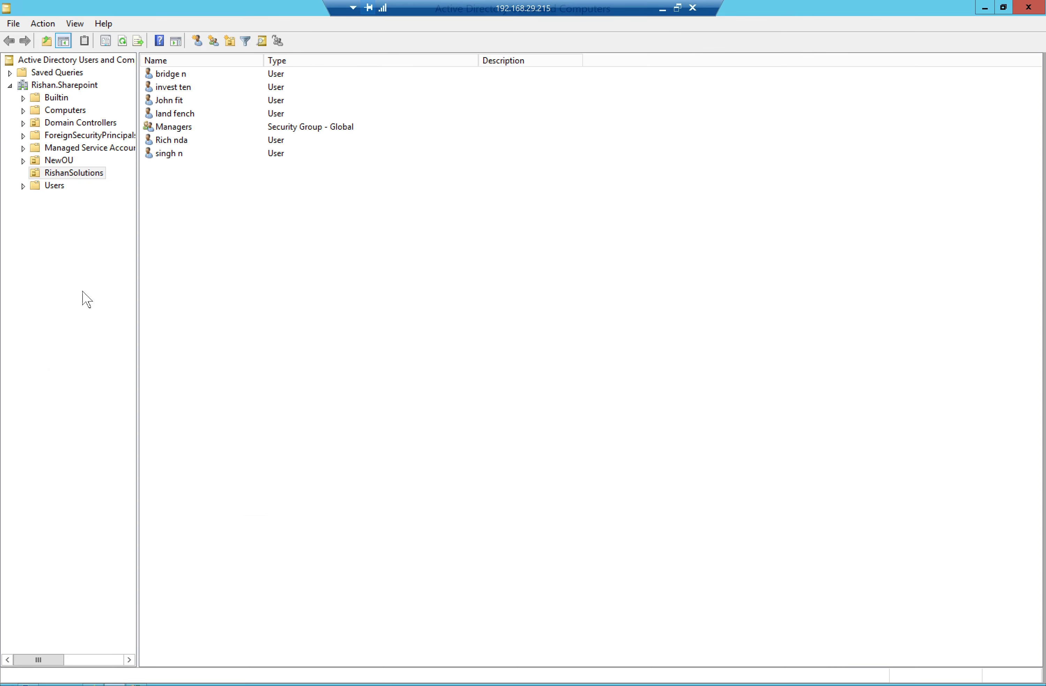
# Open the Rishan.Sharepoint domain properties, copy the full domain name, and return to the browser
pyautogui.click(65, 88)
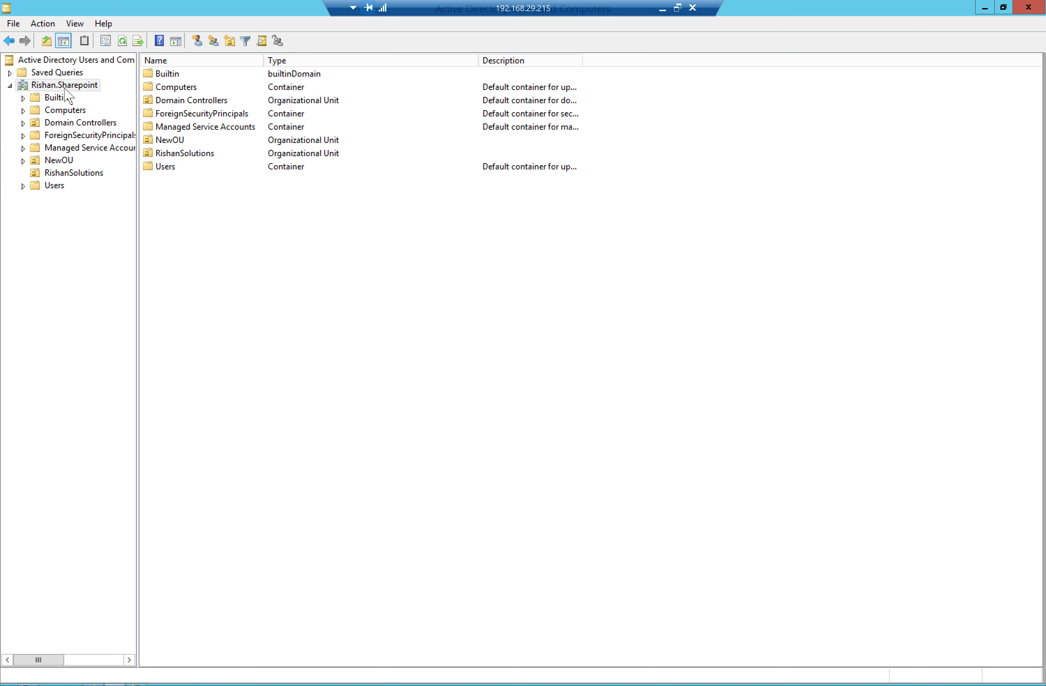
pyautogui.rightClick(65, 89)
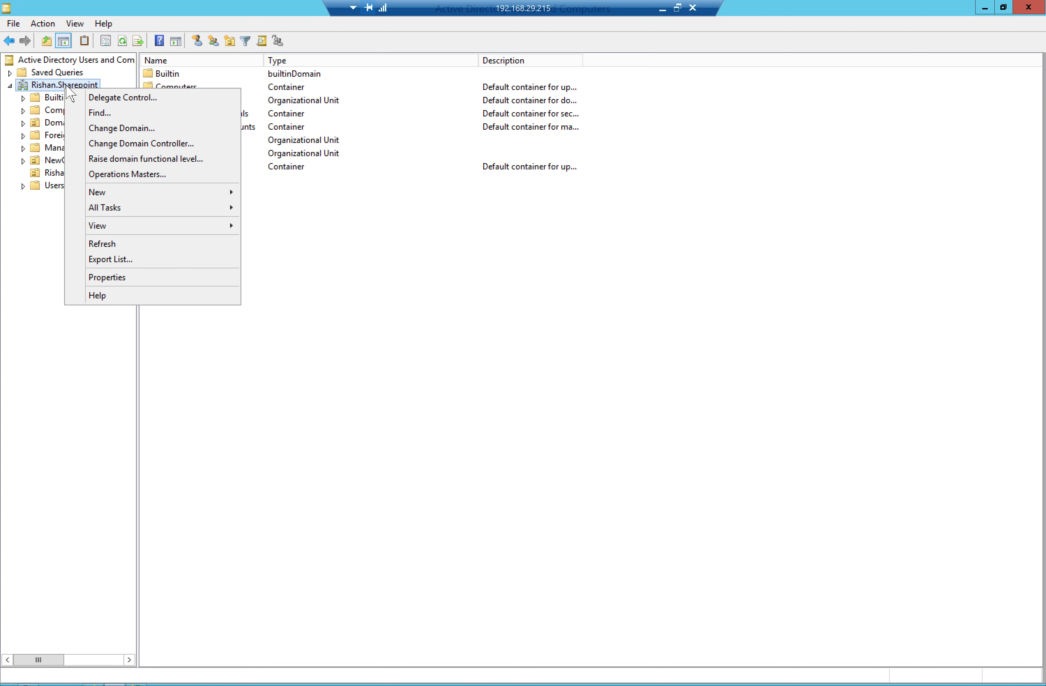
pyautogui.click(111, 280)
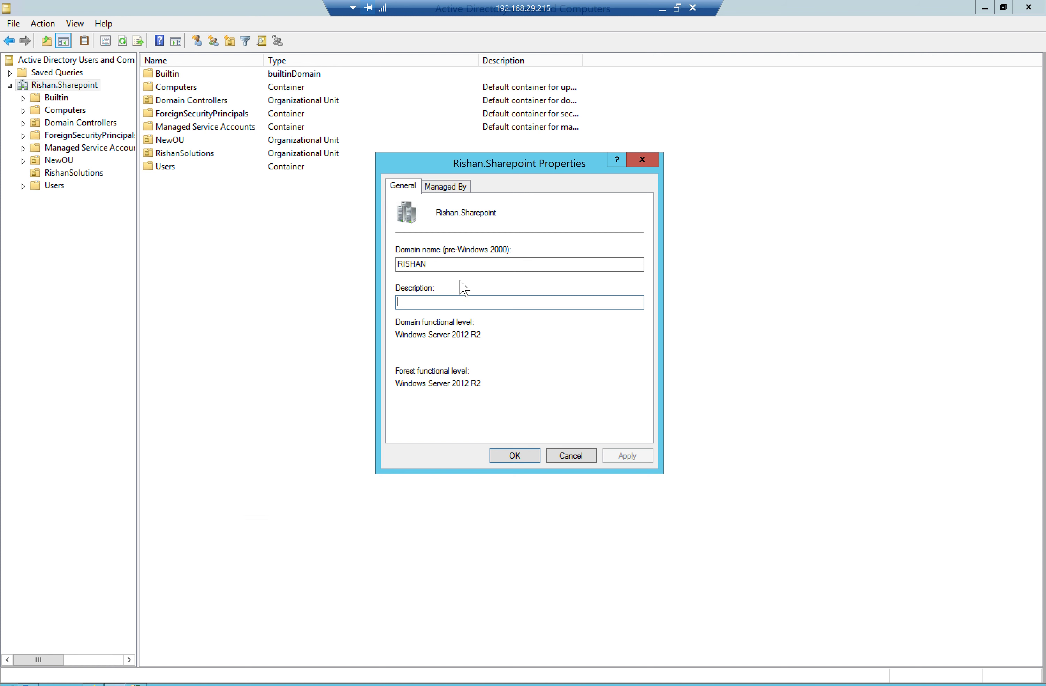
pyautogui.moveTo(438, 265); pyautogui.dragTo(404, 265)
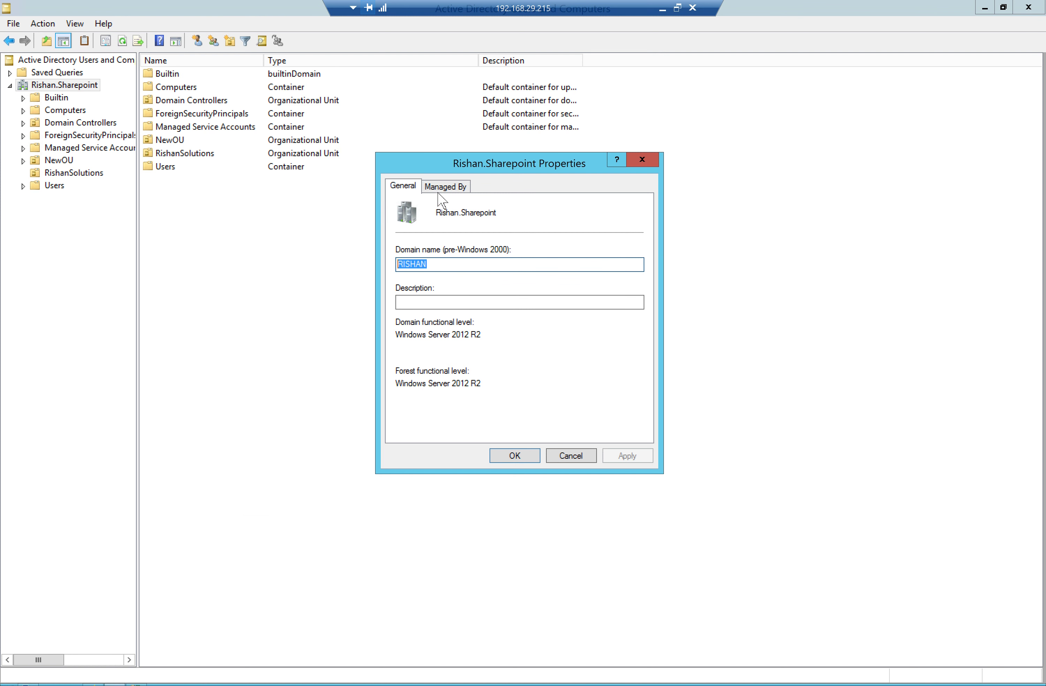
pyautogui.moveTo(501, 213); pyautogui.dragTo(440, 215)
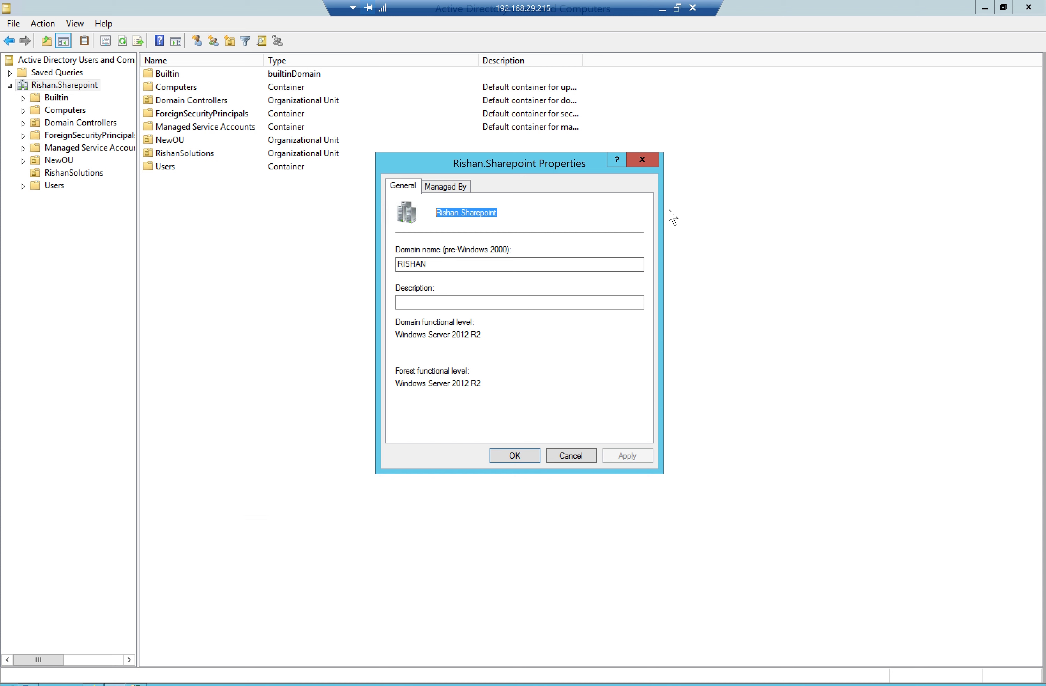
pyautogui.click(93, 684)
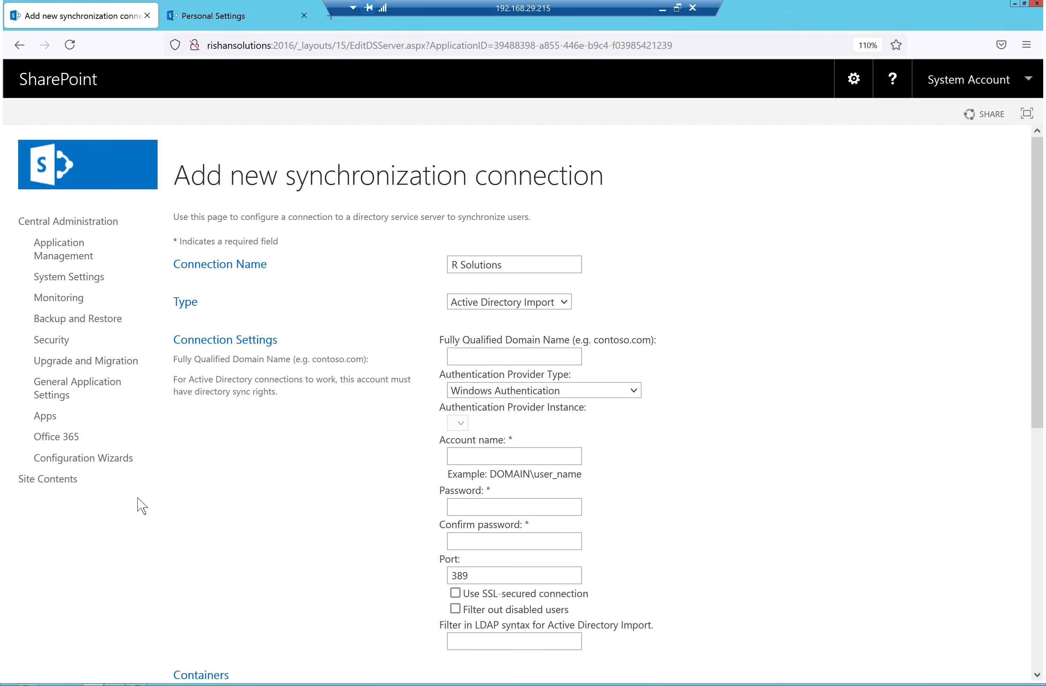
# Paste Rishan.Sharepoint as the connection's fully qualified domain name
pyautogui.click(497, 360)
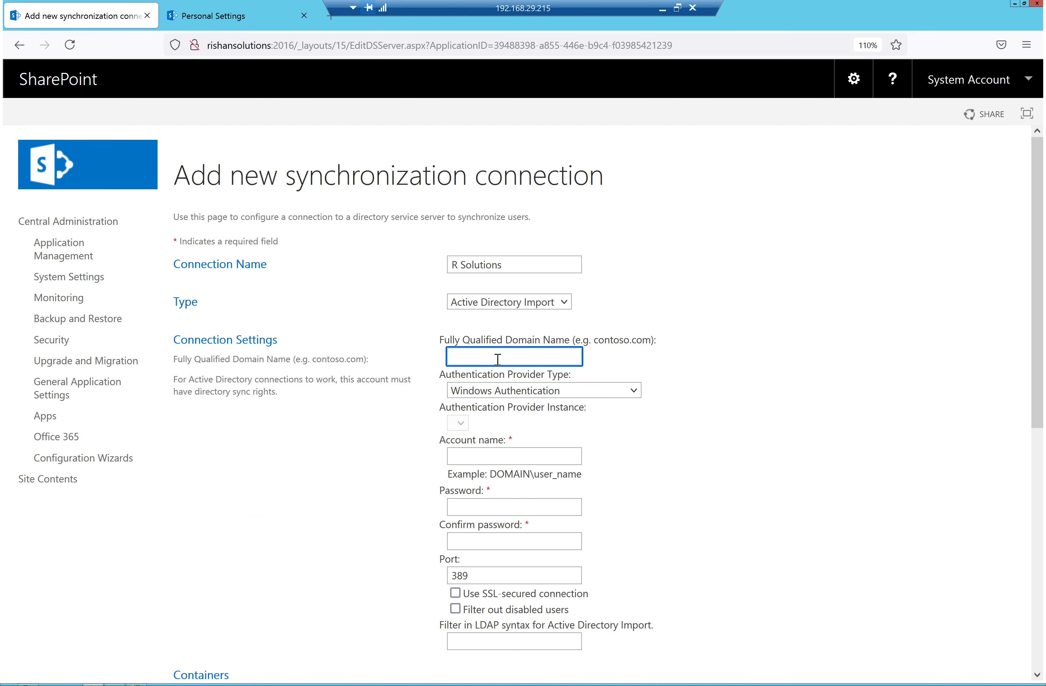
pyautogui.write('Rishan.Sharepoint')
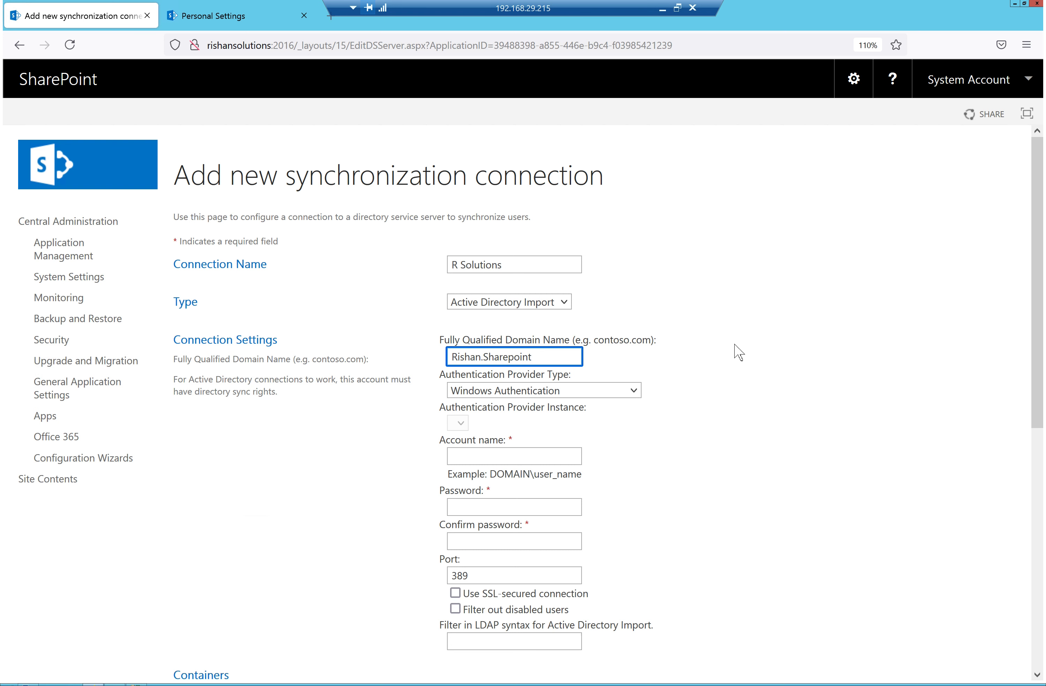
pyautogui.scroll(-1, 530, 350)
pyautogui.scroll(-3, 527, 345)
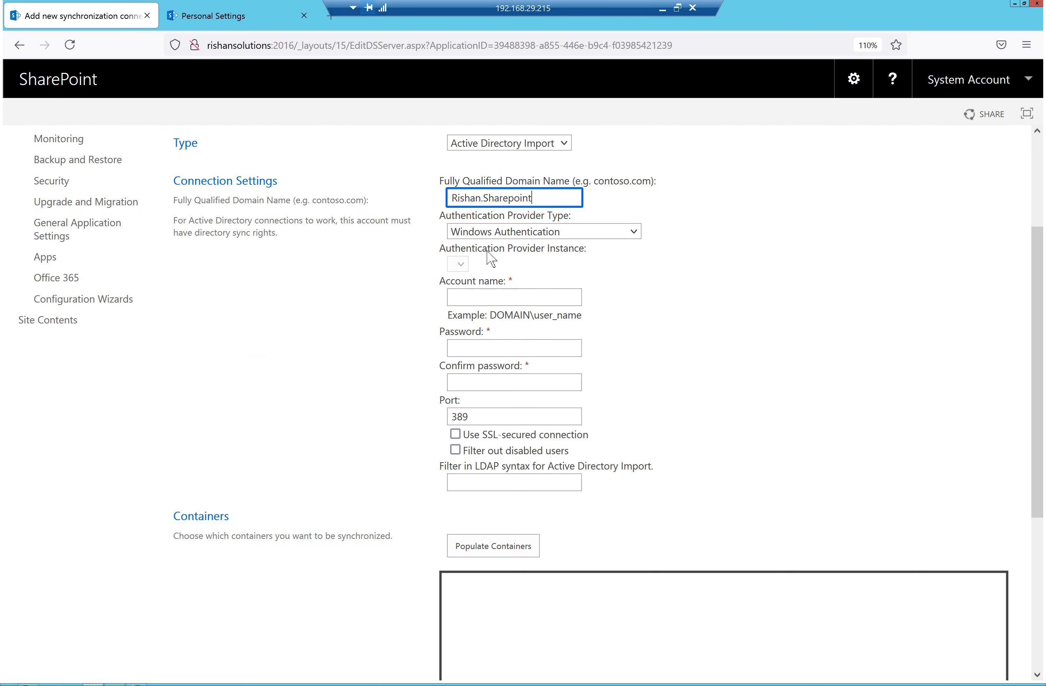
# Keep Windows Authentication as the authentication provider type and move to the account name field
pyautogui.click(498, 233)
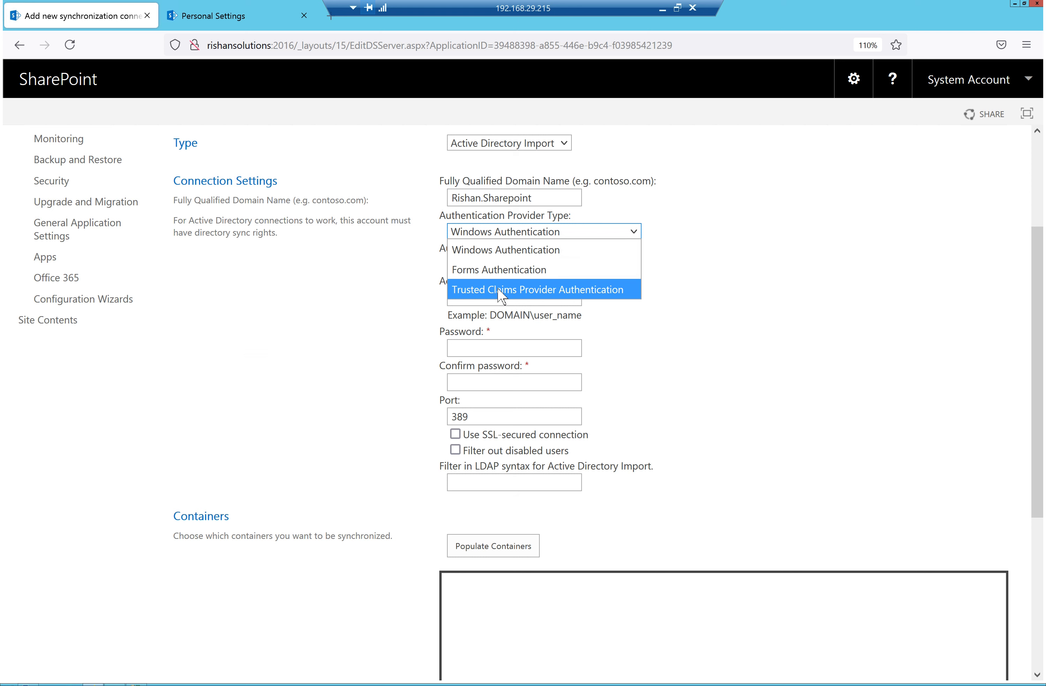
pyautogui.click(799, 307)
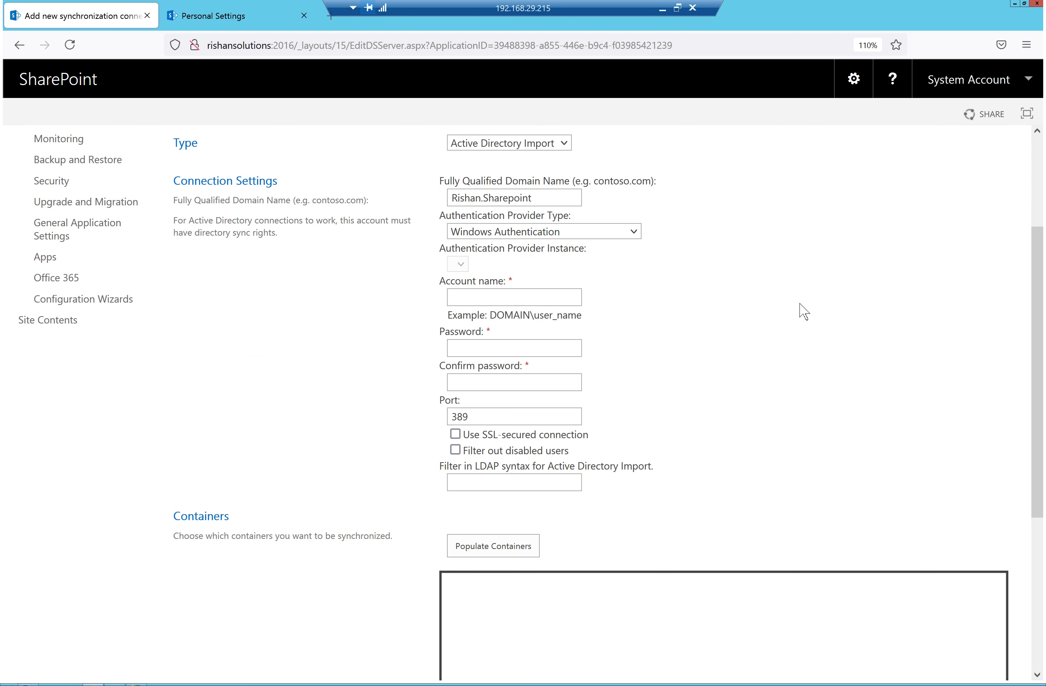
pyautogui.moveTo(589, 259); pyautogui.dragTo(429, 254)
pyautogui.click(792, 299)
pyautogui.click(550, 197)
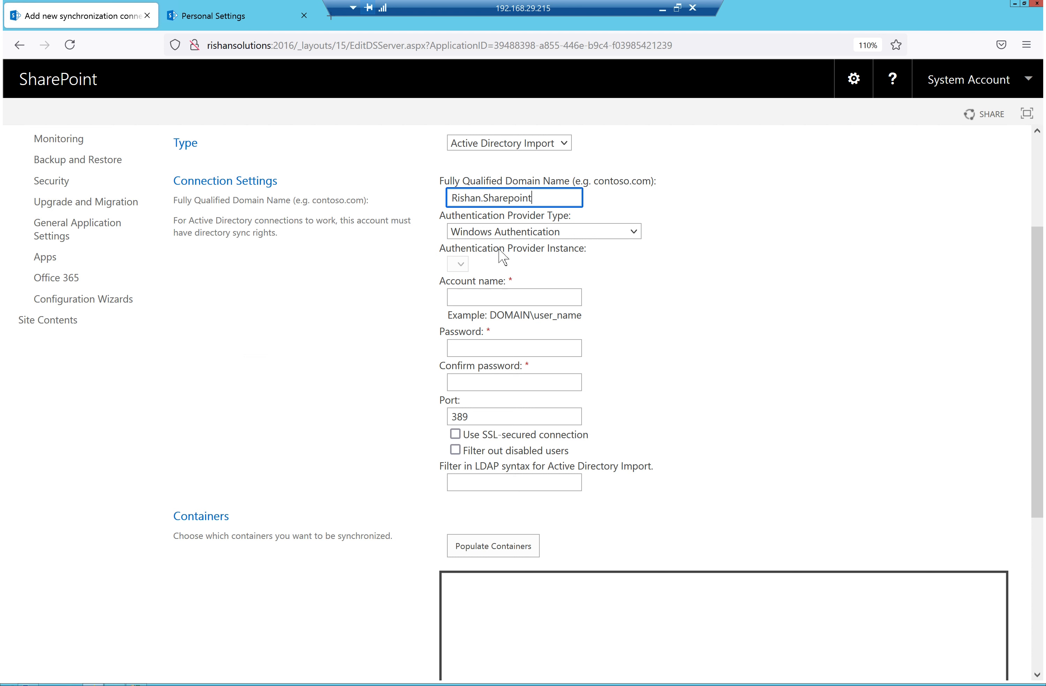
pyautogui.moveTo(584, 255); pyautogui.dragTo(541, 228)
pyautogui.click(558, 240)
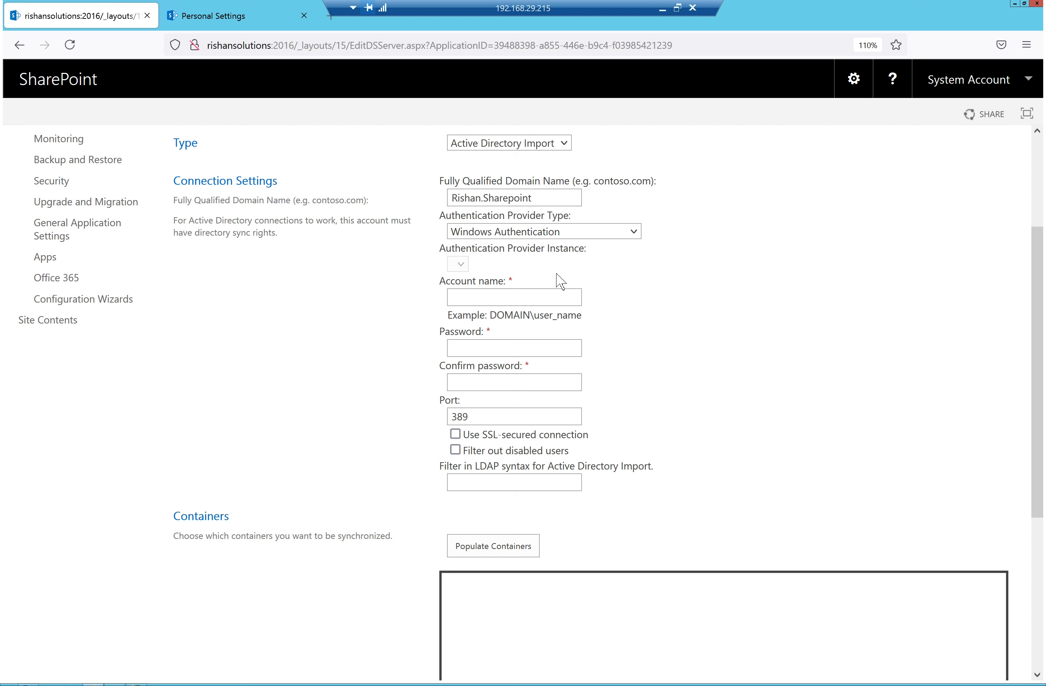
pyautogui.click(510, 303)
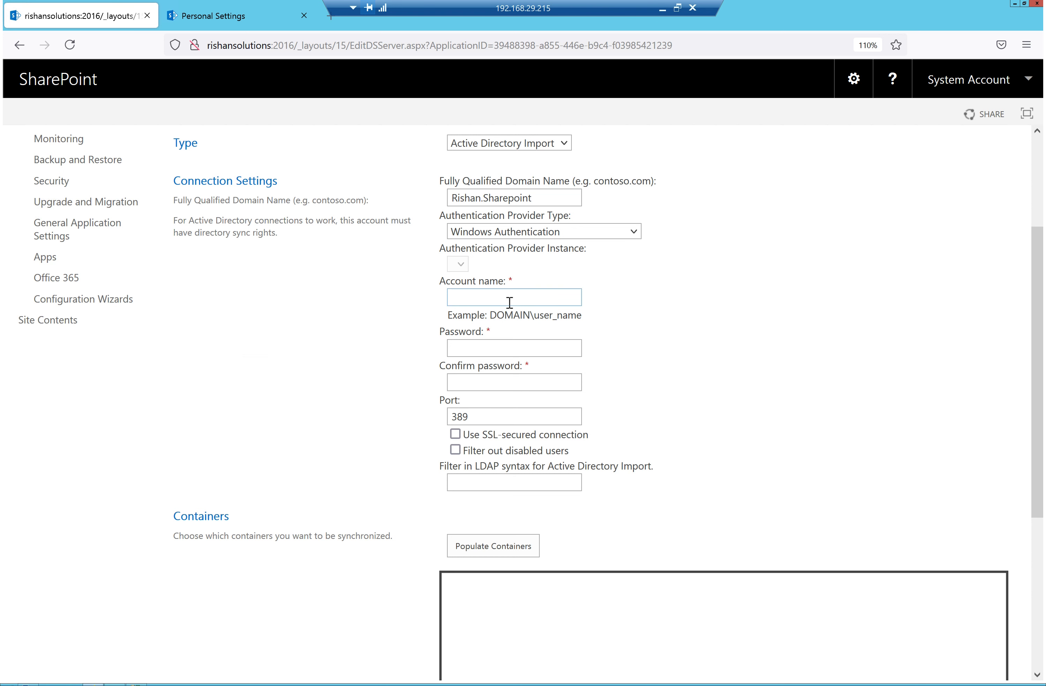
# Fill the account name with the saved domain administrator login
pyautogui.click(658, 328)
pyautogui.click(509, 292)
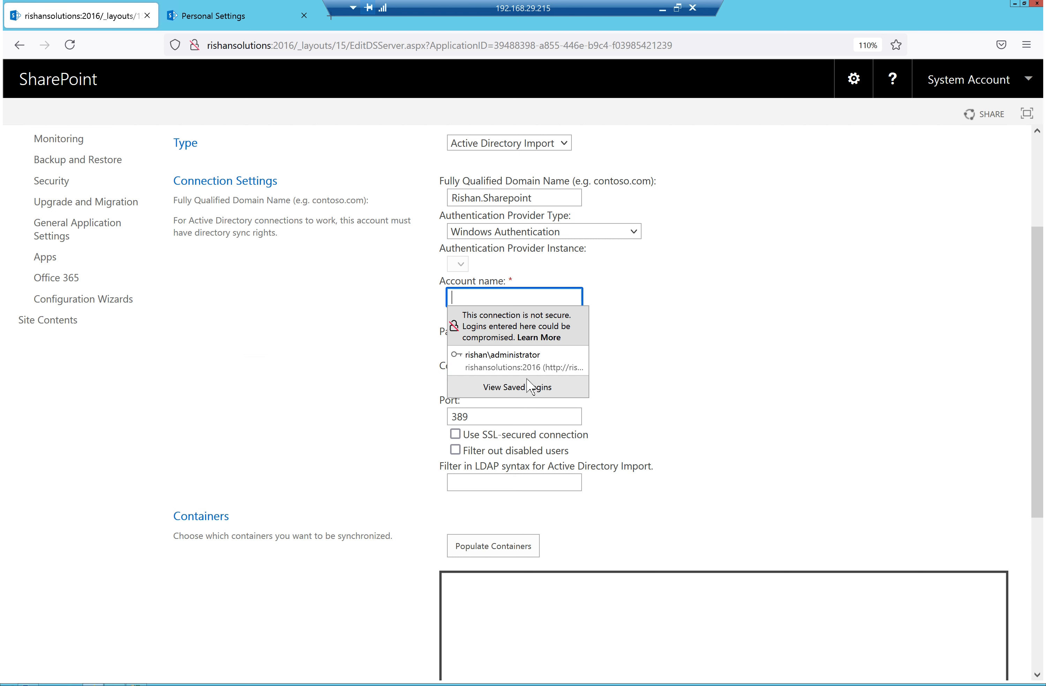
pyautogui.click(523, 357)
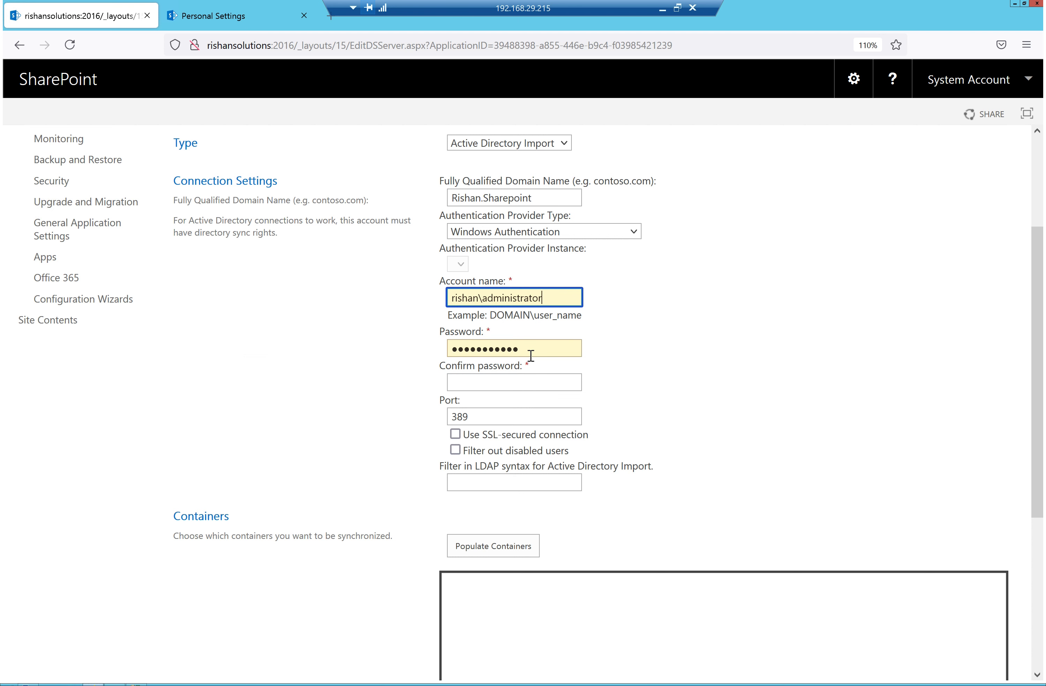
# Enter and confirm the account's password, leaving the port at 389
pyautogui.moveTo(528, 348); pyautogui.dragTo(450, 349)
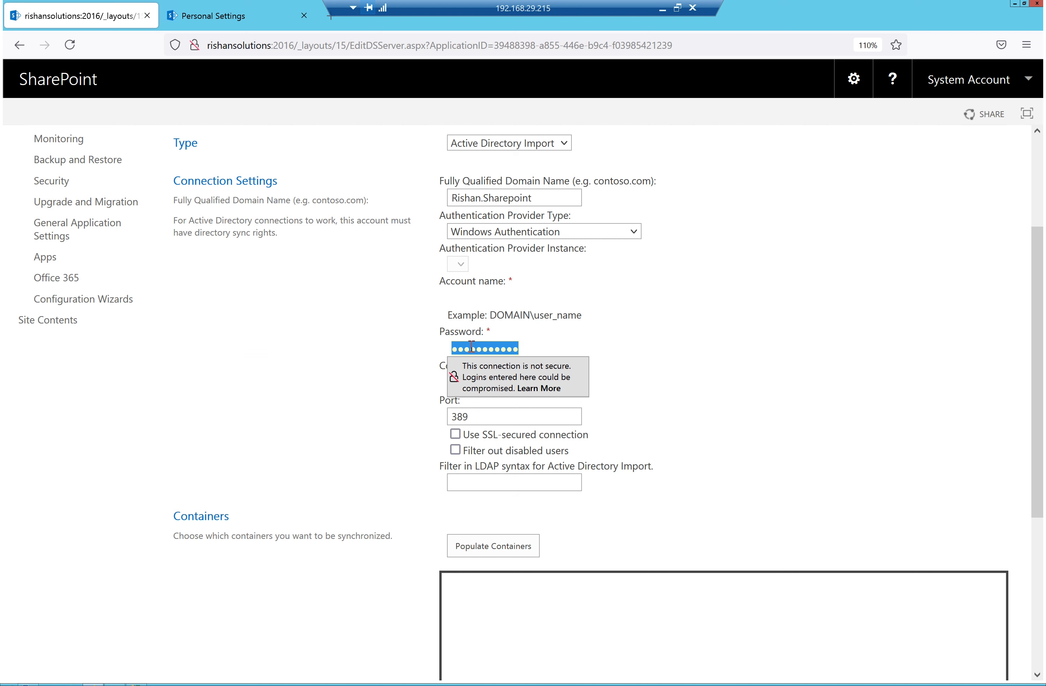
pyautogui.press('BackSpace')
pyautogui.write('P')
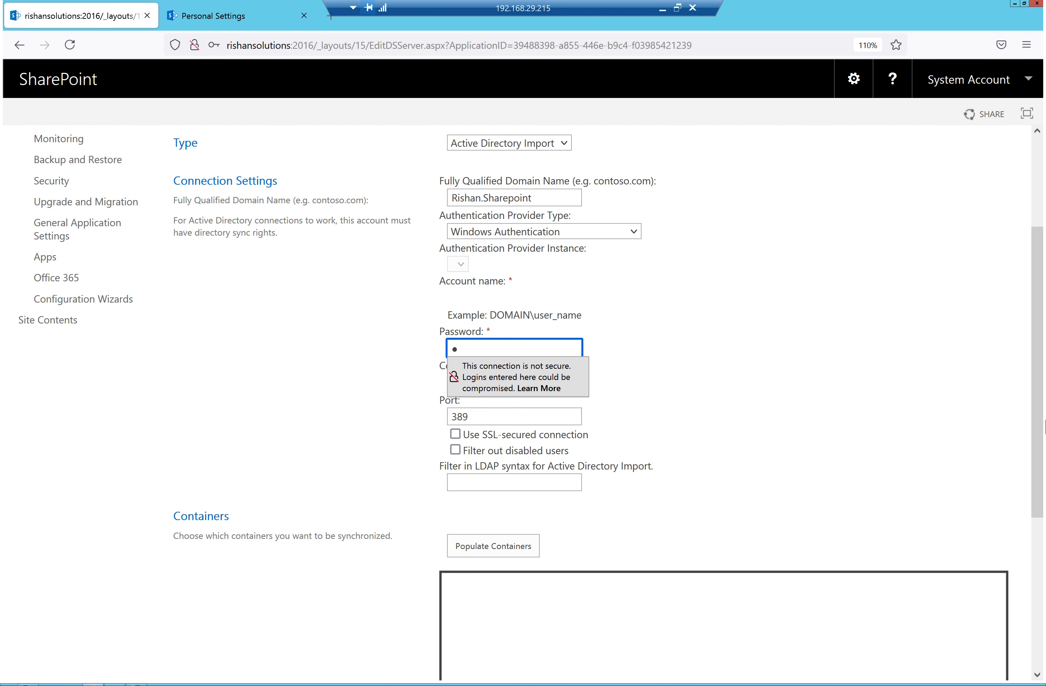
pyautogui.press('BackSpace')
pyautogui.click(742, 400)
pyautogui.click(551, 383)
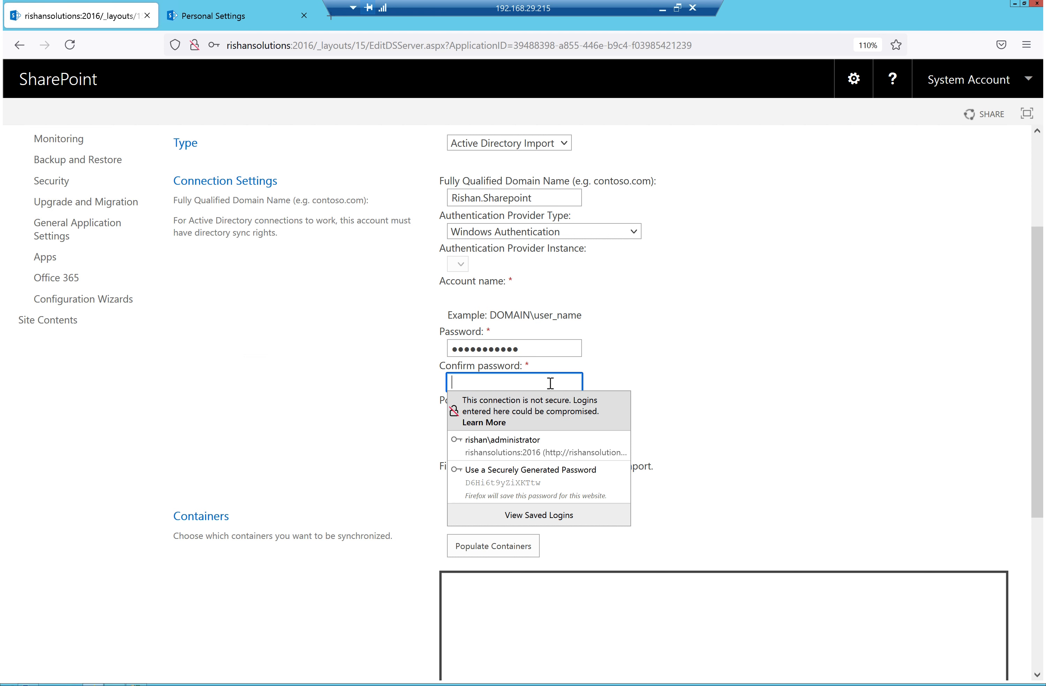
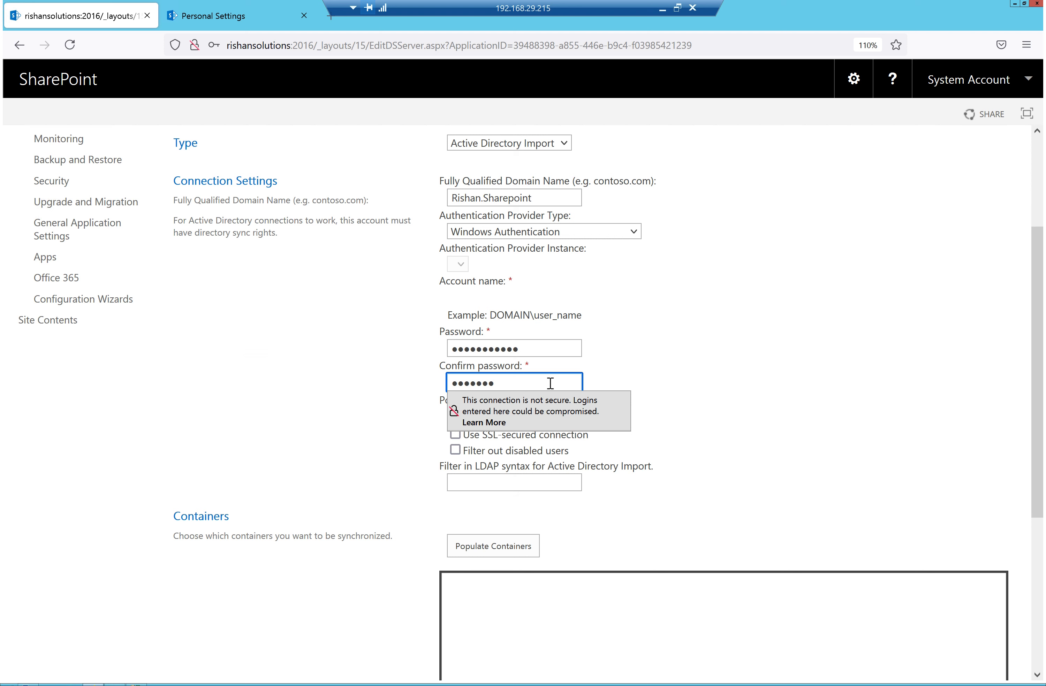
pyautogui.click(763, 368)
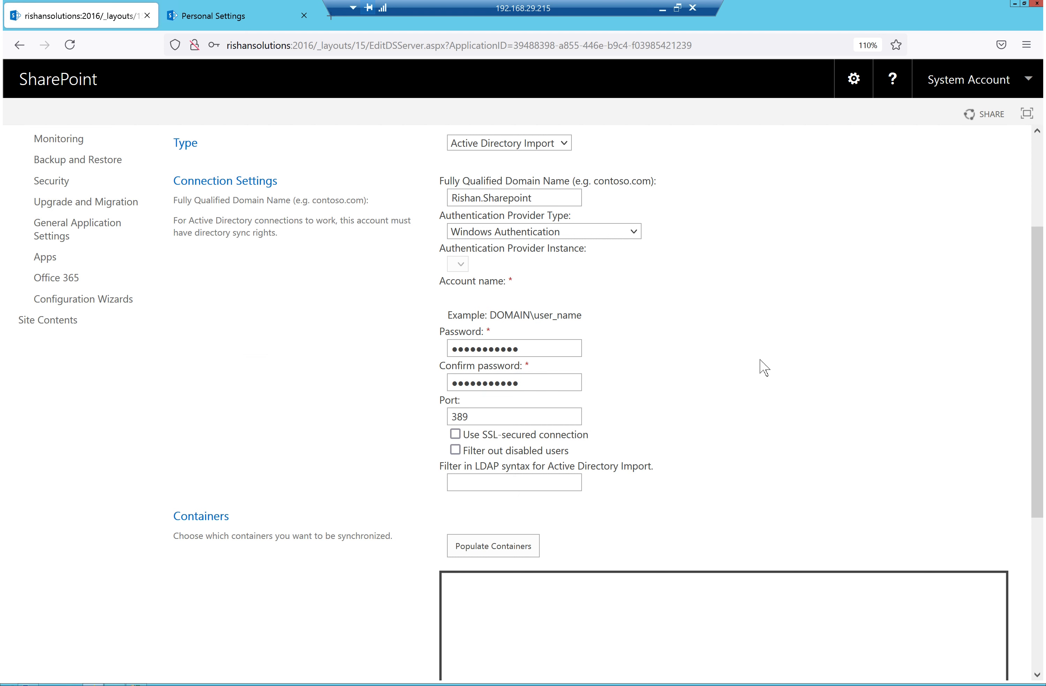
pyautogui.moveTo(488, 412); pyautogui.dragTo(444, 415)
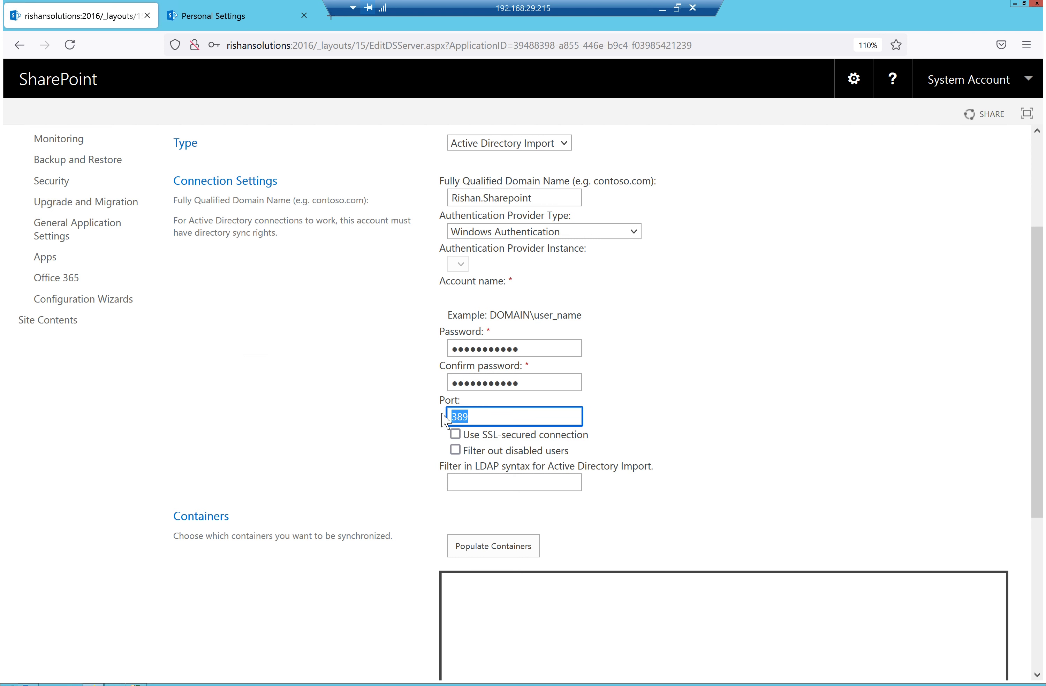
pyautogui.moveTo(597, 440); pyautogui.dragTo(578, 435)
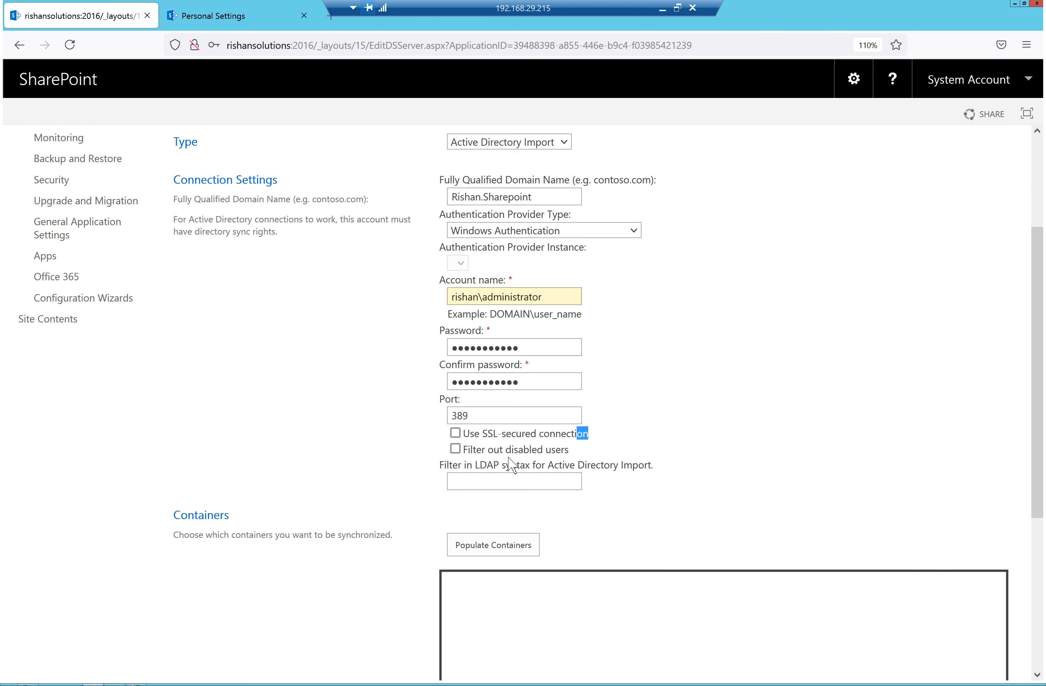
# Review the sync connection form, pointing out the LDAP filter option
pyautogui.scroll(-2, 504, 463)
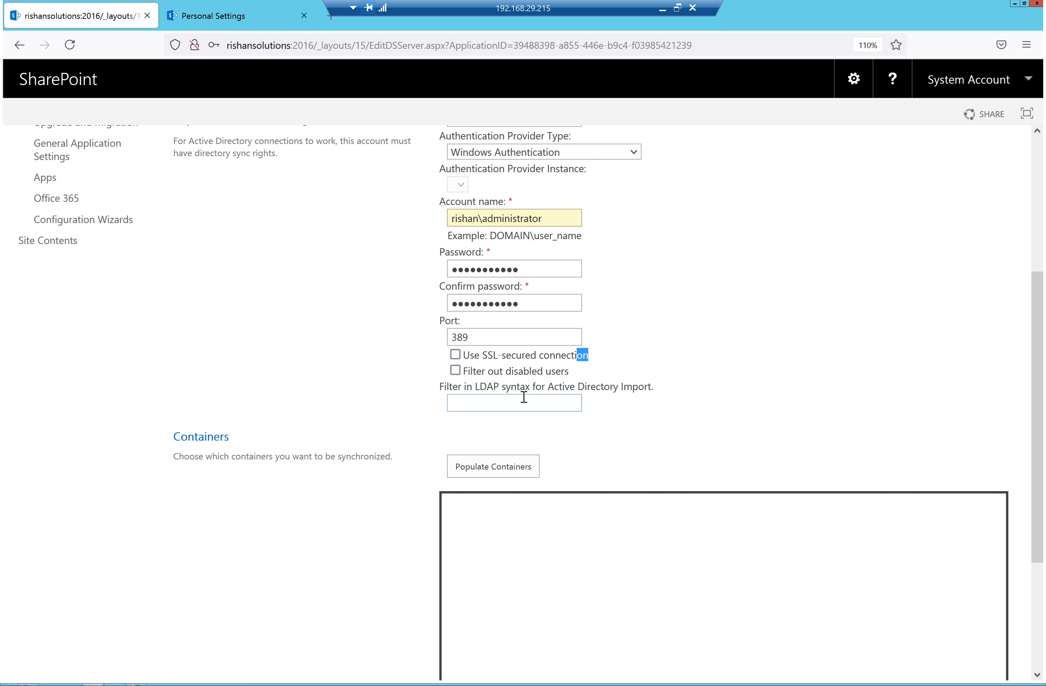
pyautogui.moveTo(649, 387); pyautogui.dragTo(445, 388)
pyautogui.click(760, 267)
pyautogui.scroll(1, 497, 204)
pyautogui.scroll(5, 602, 456)
pyautogui.scroll(-3, 597, 465)
pyautogui.scroll(-4, 571, 497)
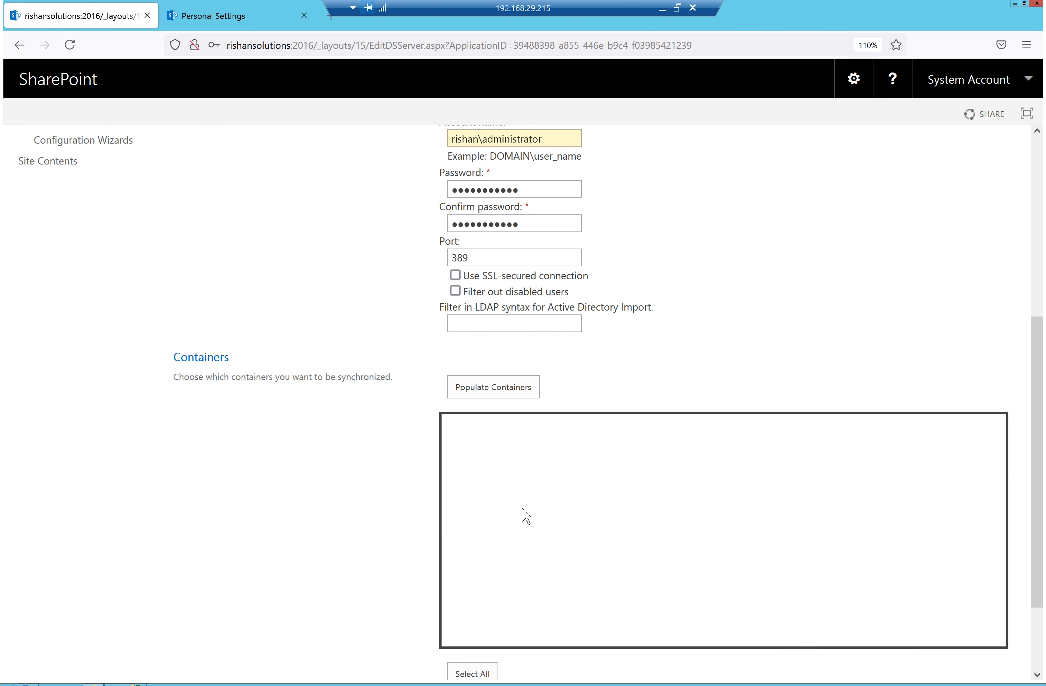
# Populate the containers without saving the browser login, and expand the RISHAN domain
pyautogui.click(509, 394)
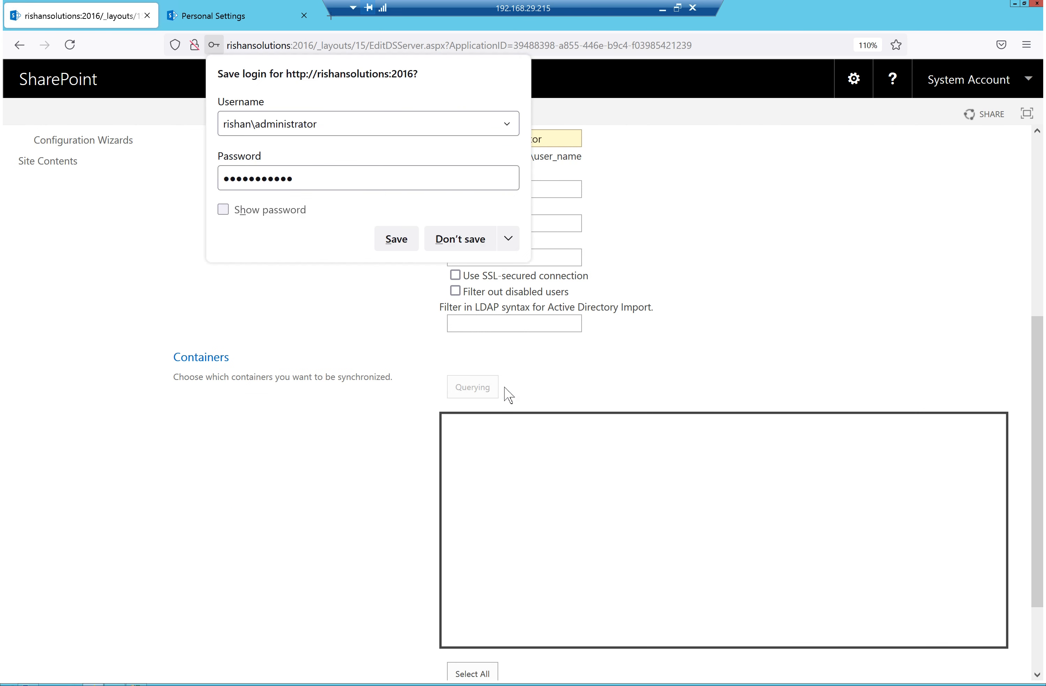
pyautogui.click(448, 241)
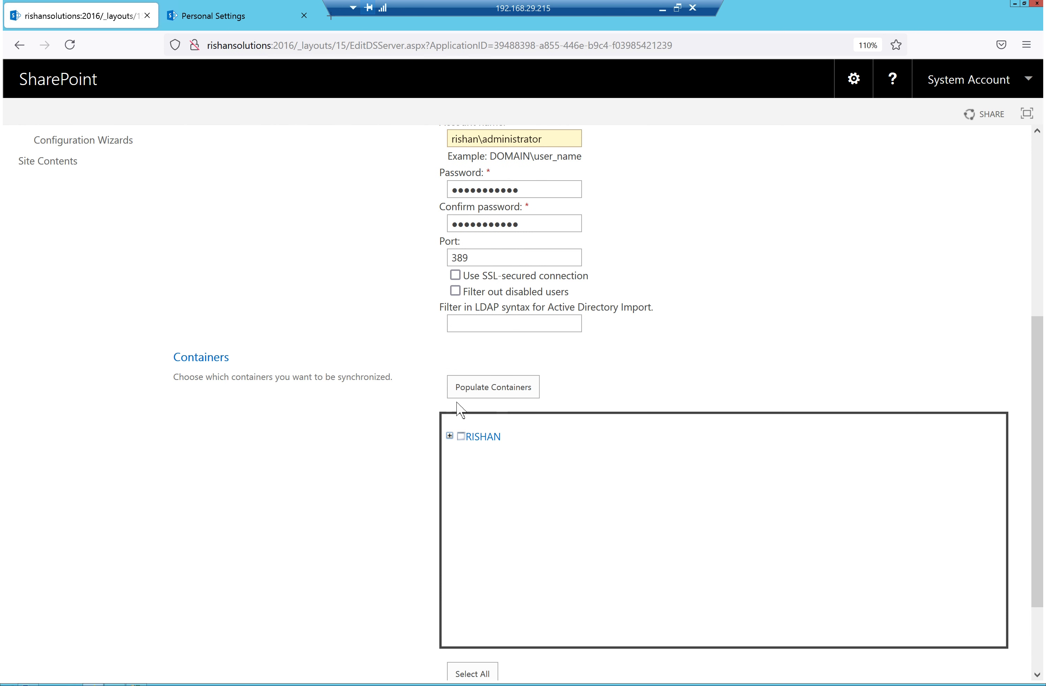
pyautogui.click(450, 436)
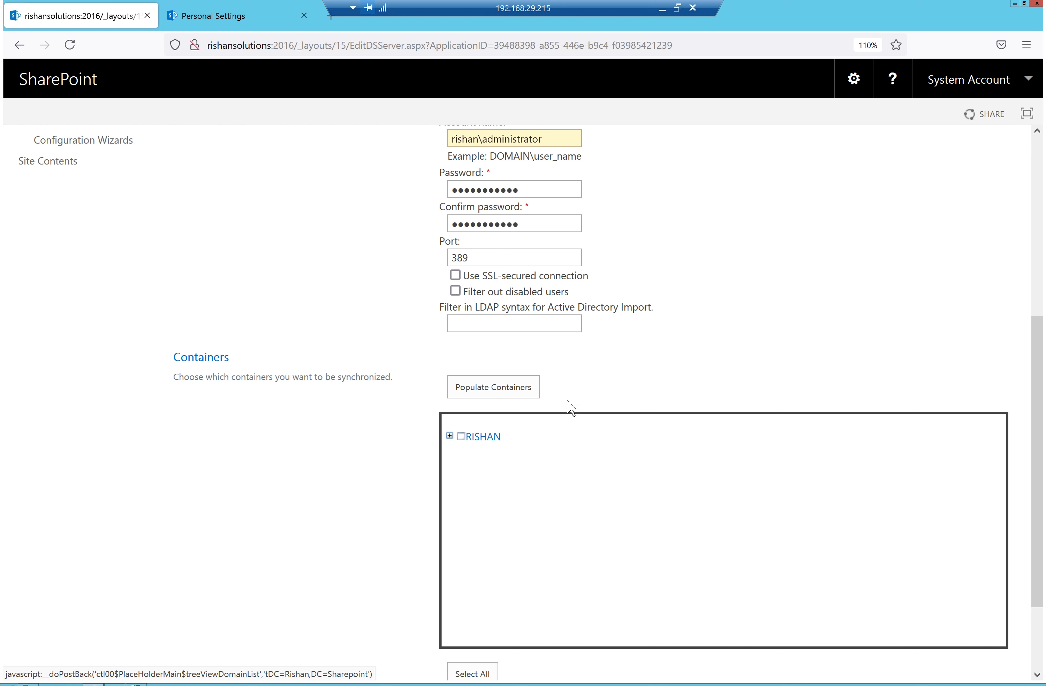
pyautogui.scroll(-3, 633, 346)
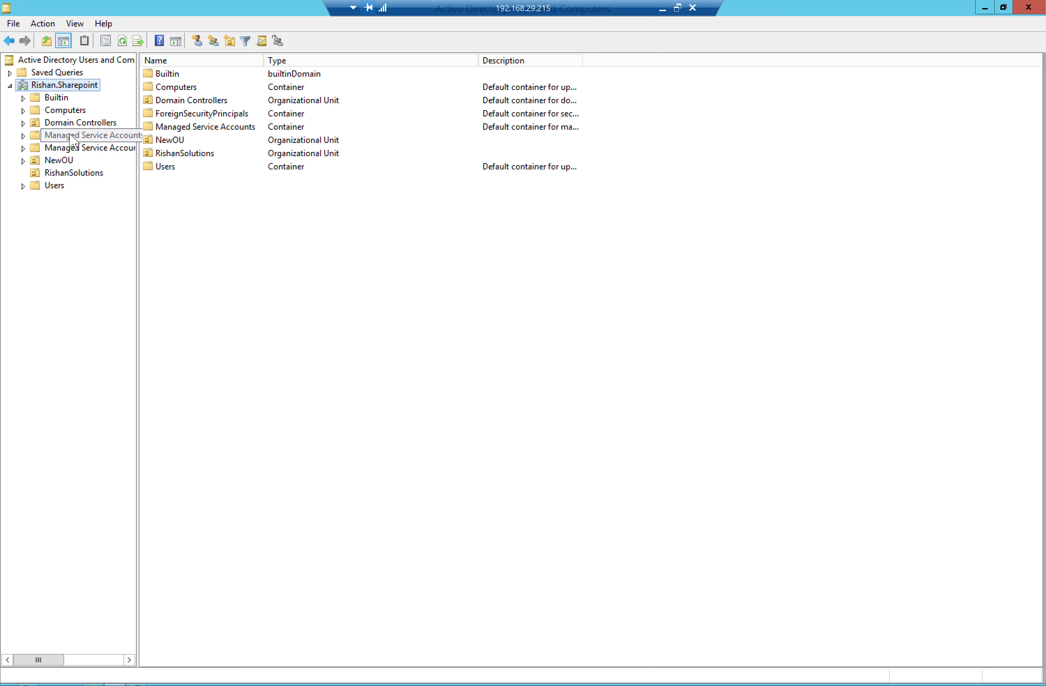
# Minimize Active Directory Users and Computers to return to the SharePoint sync form
pyautogui.click(92, 685)
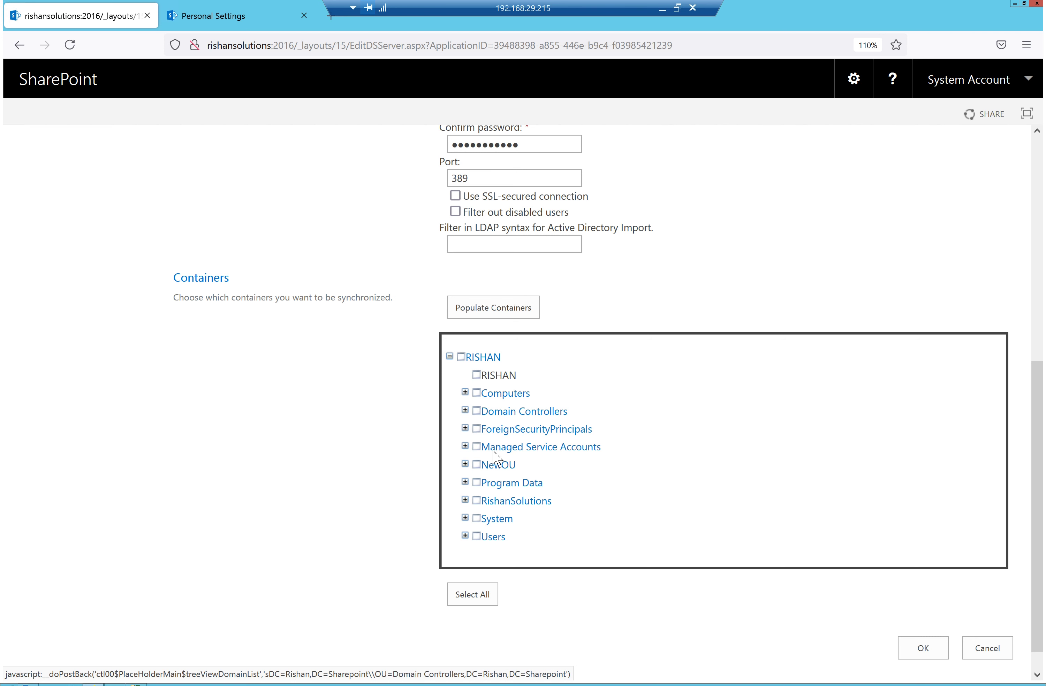
# Tick the root RISHAN checkbox so every domain container, including System, is selected
pyautogui.click(477, 519)
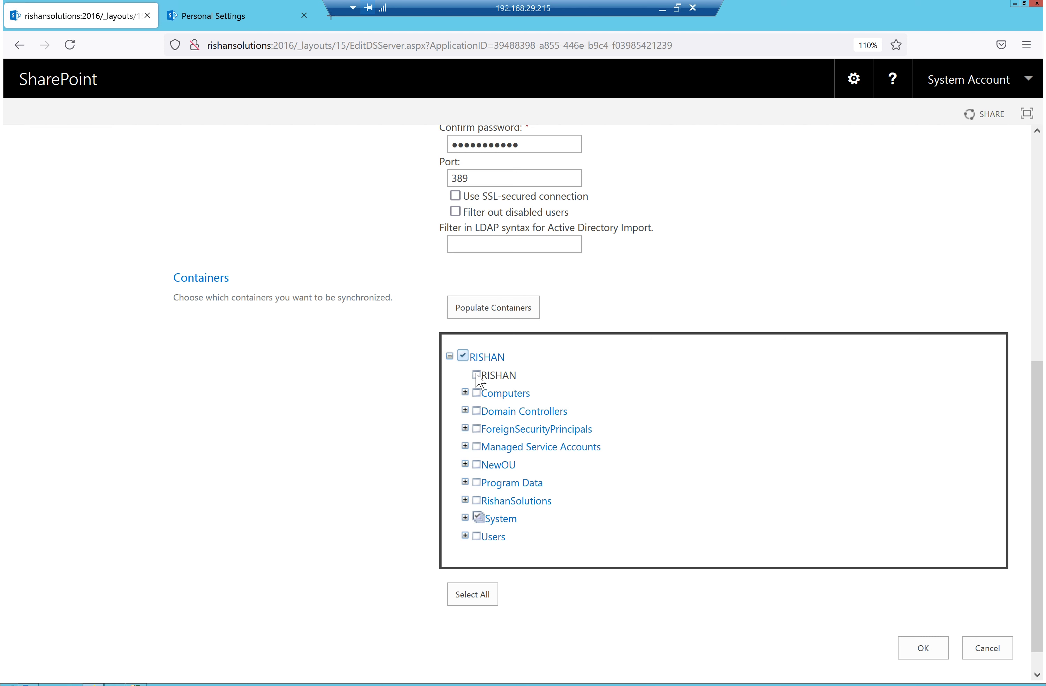
pyautogui.click(463, 356)
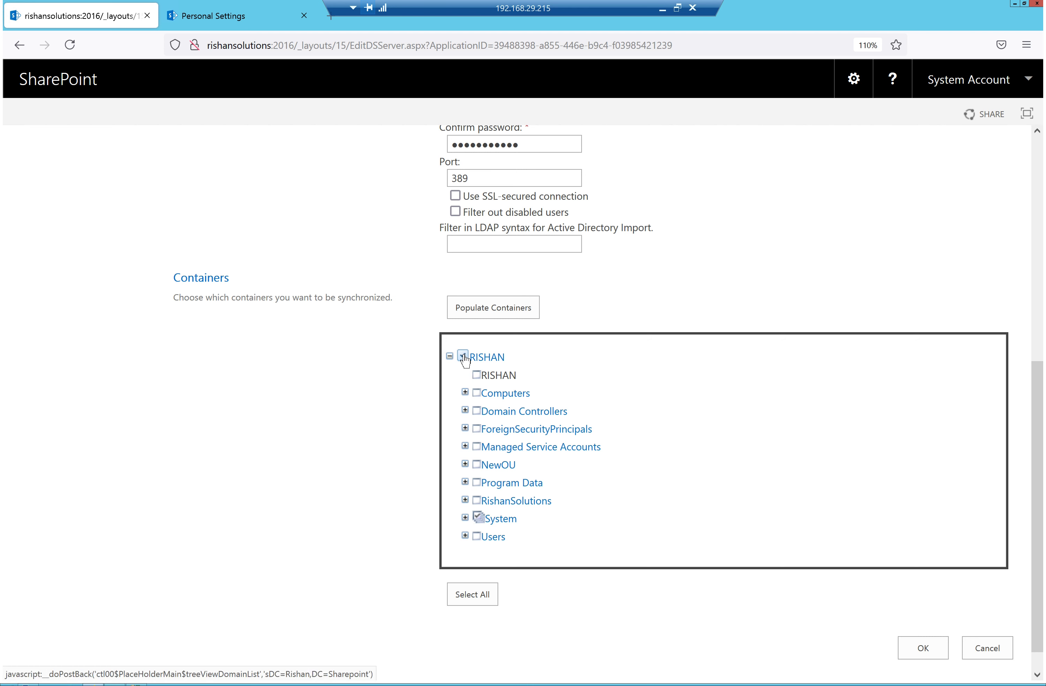
pyautogui.click(463, 356)
pyautogui.click(464, 356)
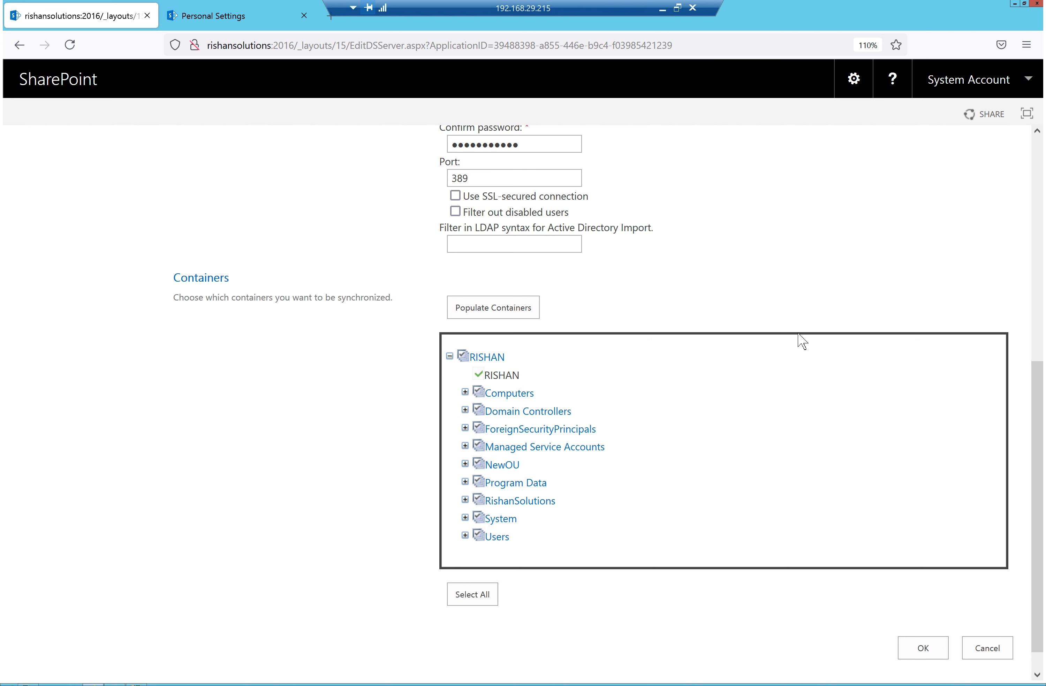
# Save the R Solutions synchronization connection with OK
pyautogui.scroll(1, 792, 383)
pyautogui.scroll(4, 795, 383)
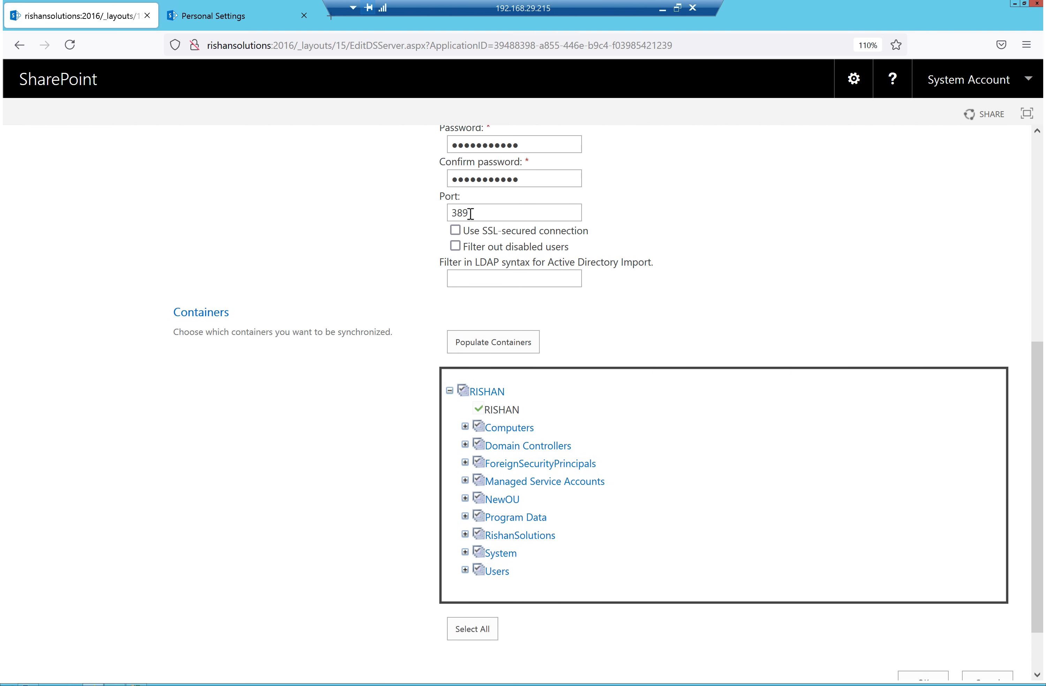
pyautogui.scroll(6, 512, 270)
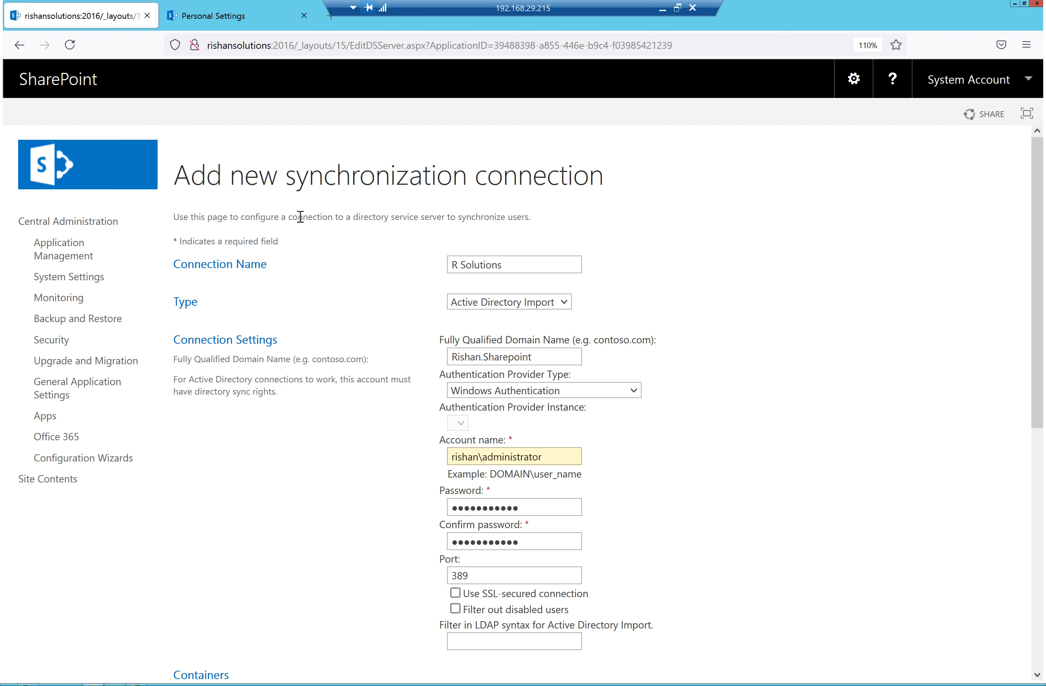
pyautogui.scroll(-1, 547, 413)
pyautogui.scroll(-3, 607, 405)
pyautogui.scroll(-6, 608, 405)
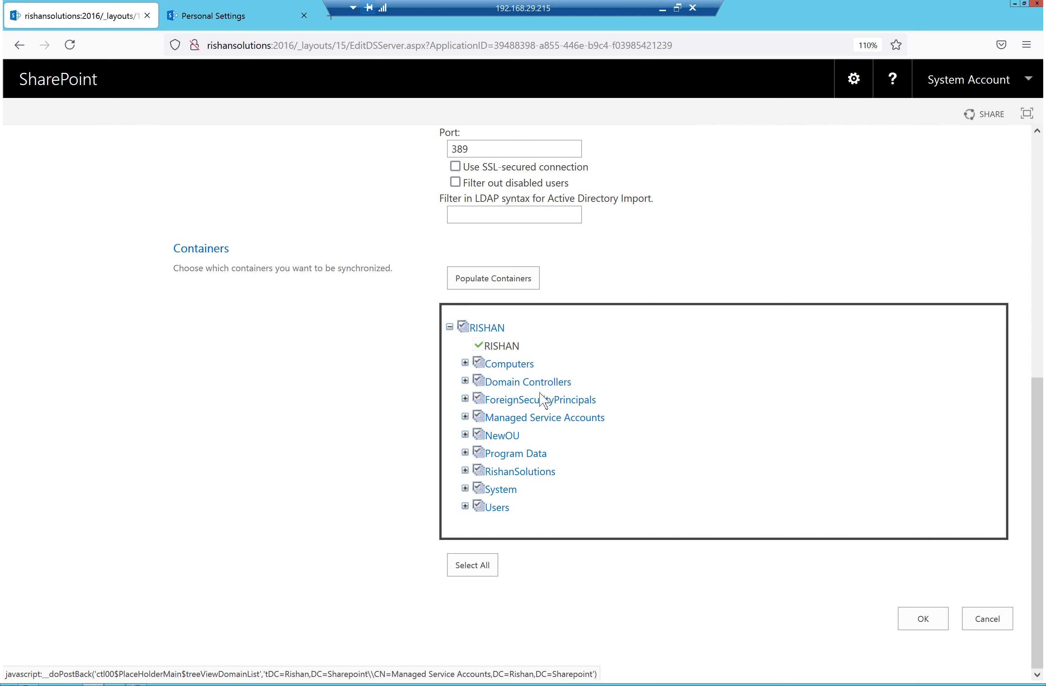
pyautogui.click(923, 619)
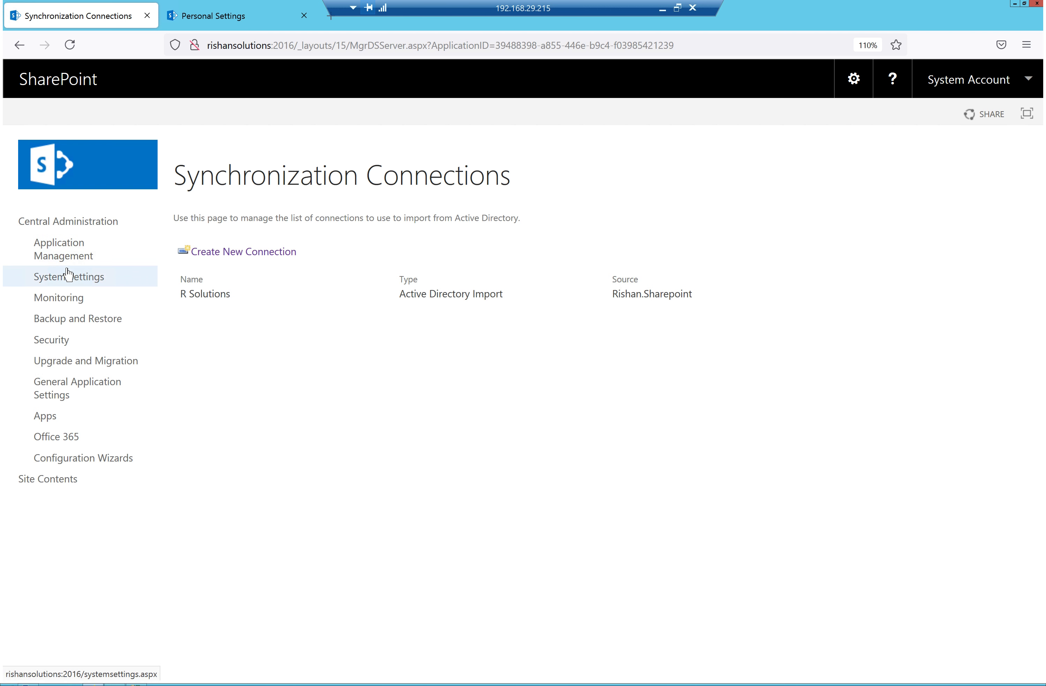
# Open User profile Service App from Application Management > Manage service applications
pyautogui.click(71, 248)
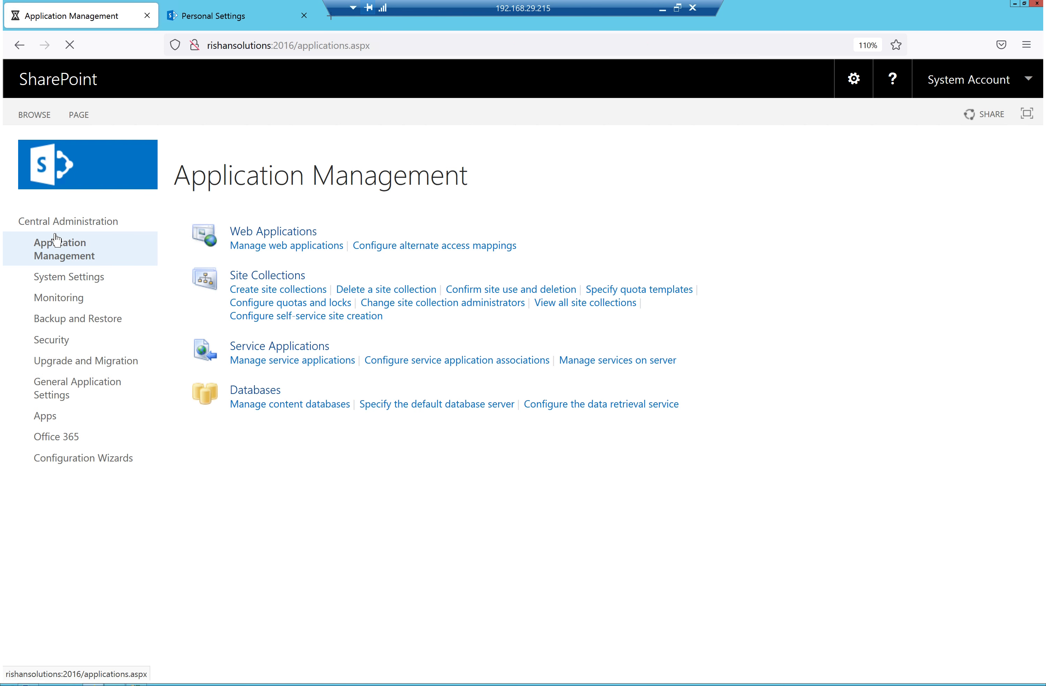
pyautogui.click(323, 361)
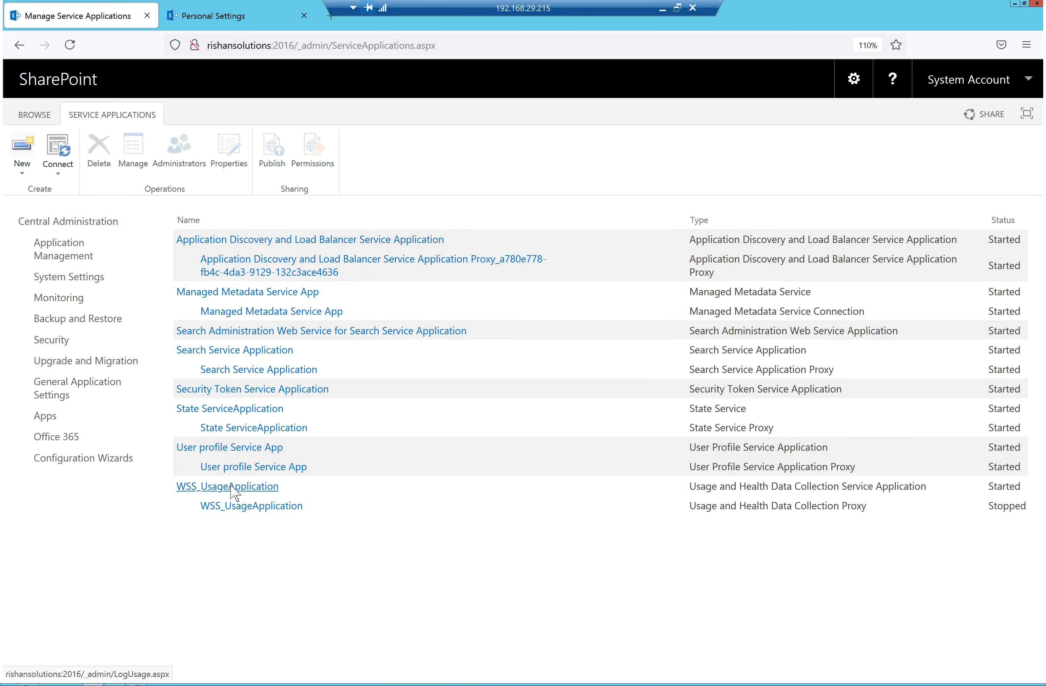
pyautogui.click(222, 450)
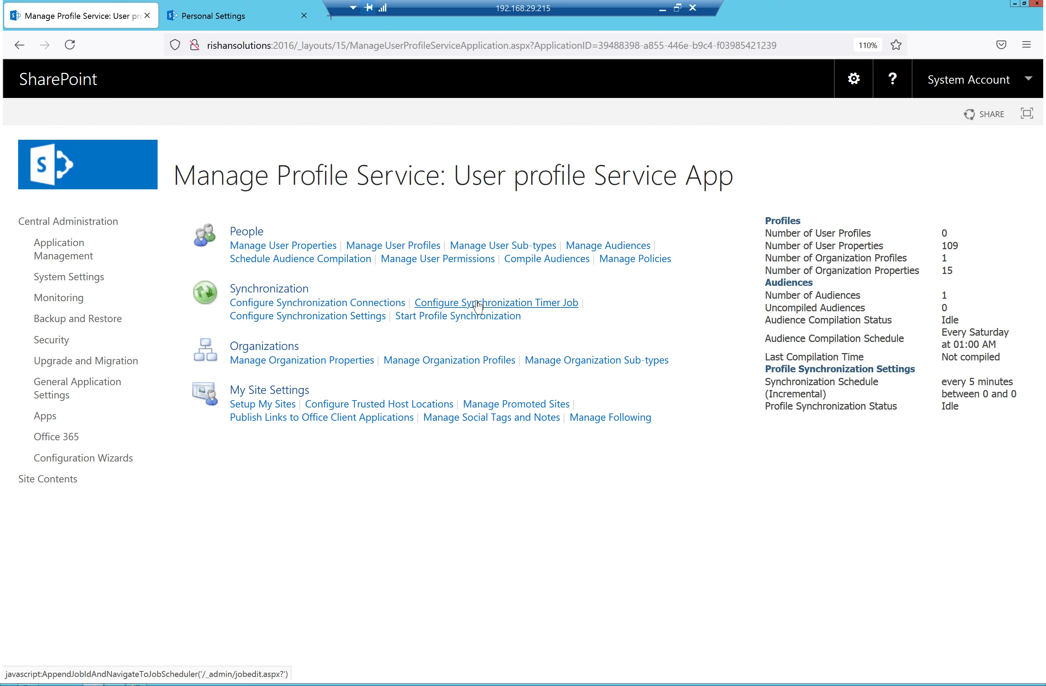
pyautogui.click(313, 319)
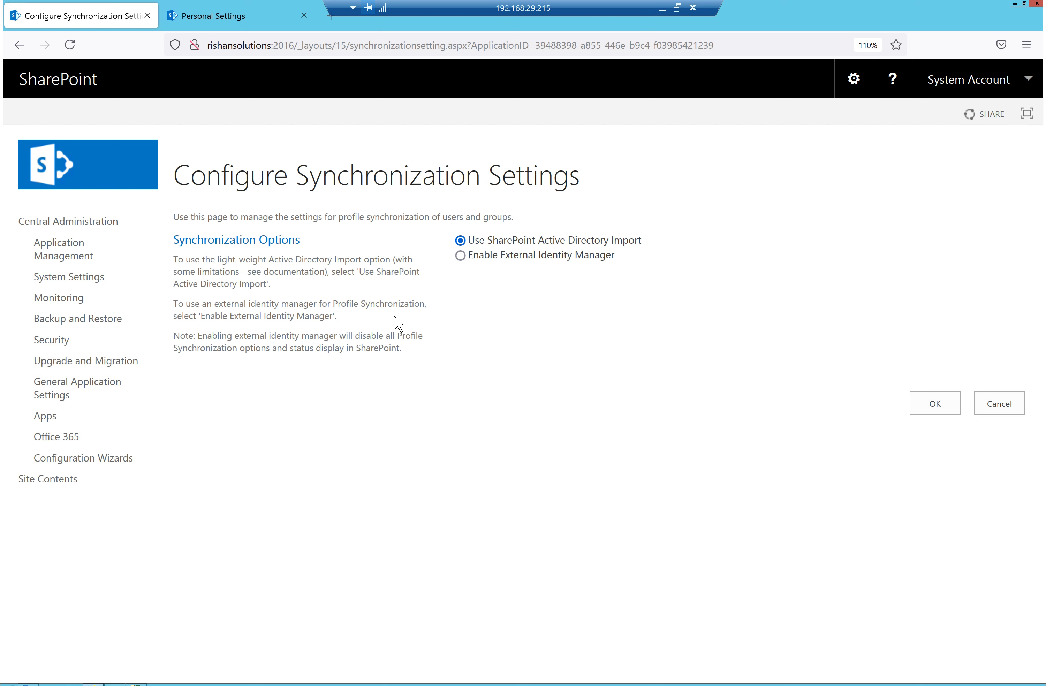
pyautogui.click(1007, 407)
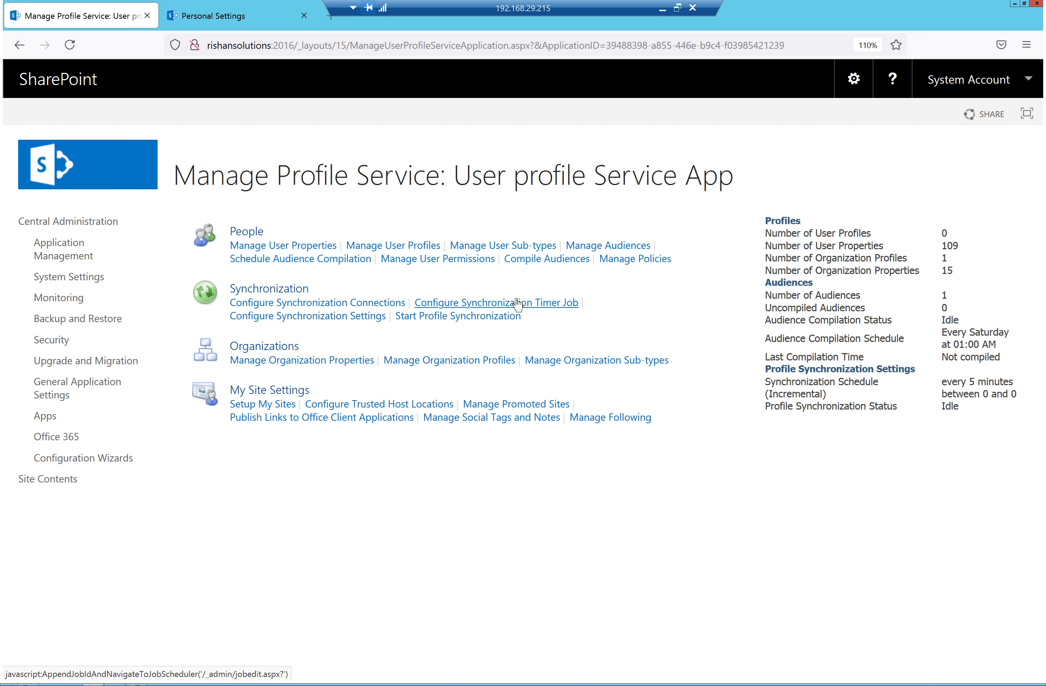
# Set the User Profile ActiveDirectory Import Job schedule to Daily and save it
pyautogui.click(511, 306)
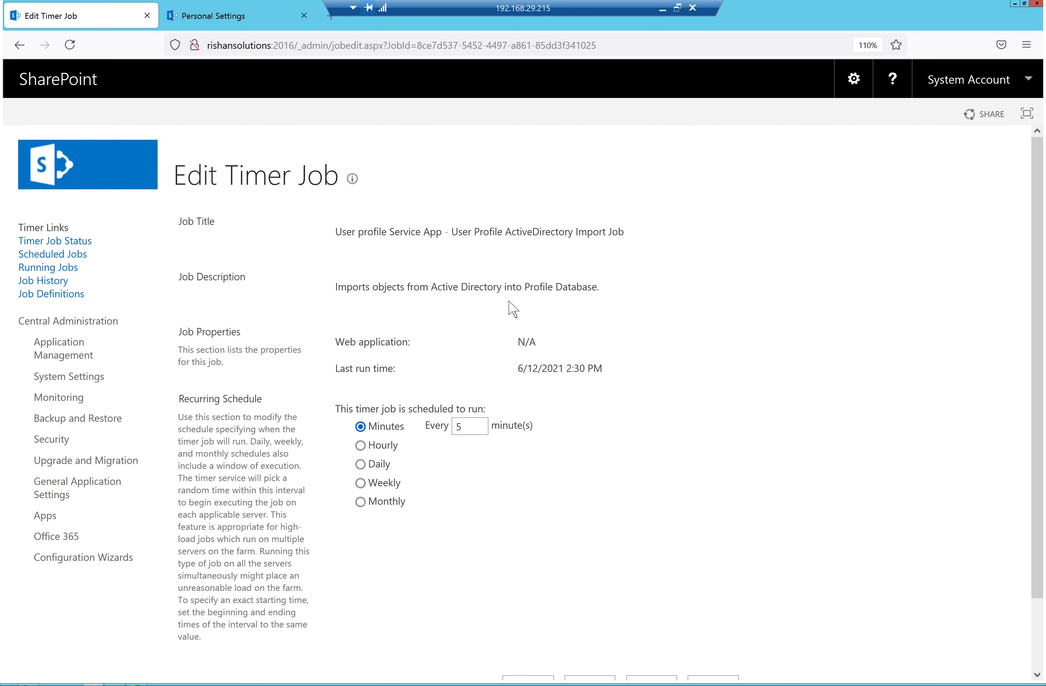
pyautogui.click(361, 446)
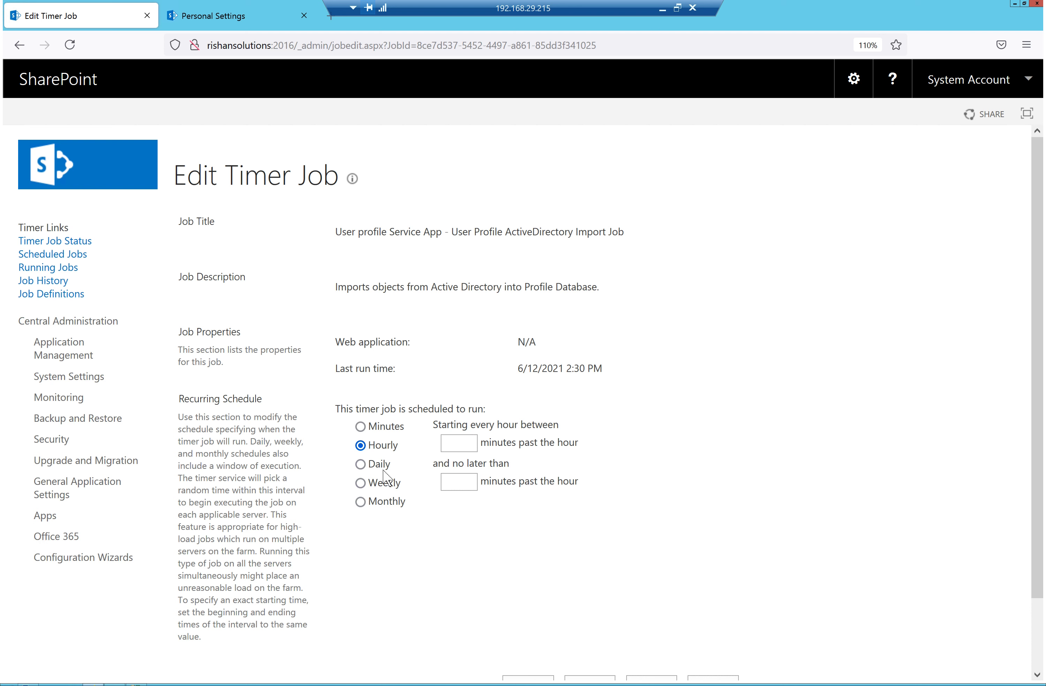
pyautogui.click(361, 465)
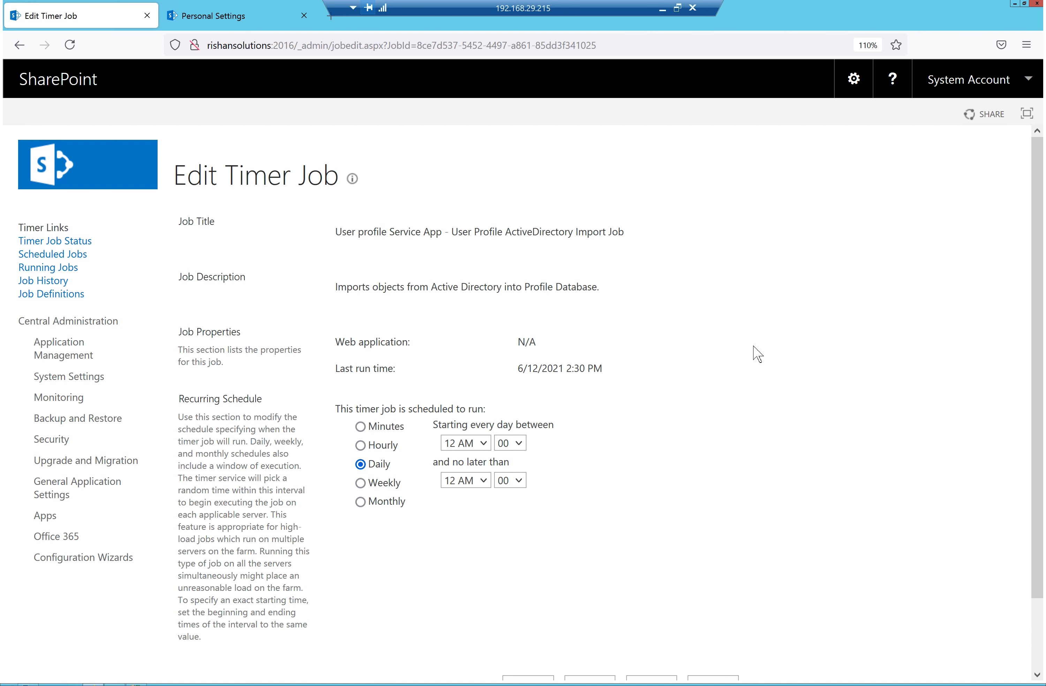
pyautogui.scroll(-1, 748, 399)
pyautogui.scroll(-2, 752, 406)
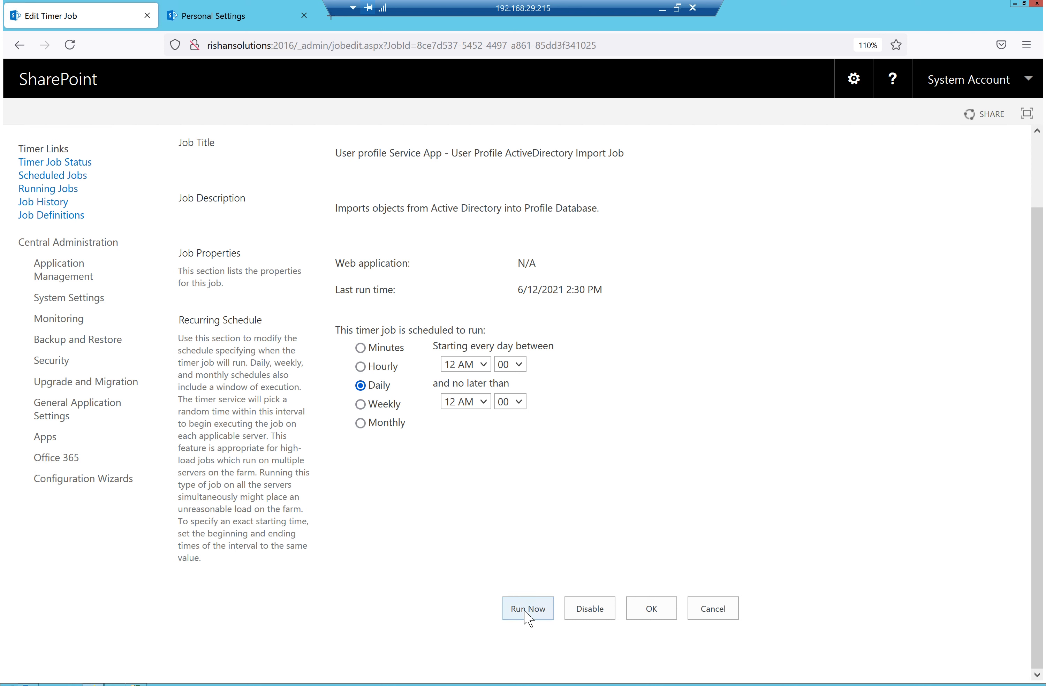
pyautogui.click(651, 609)
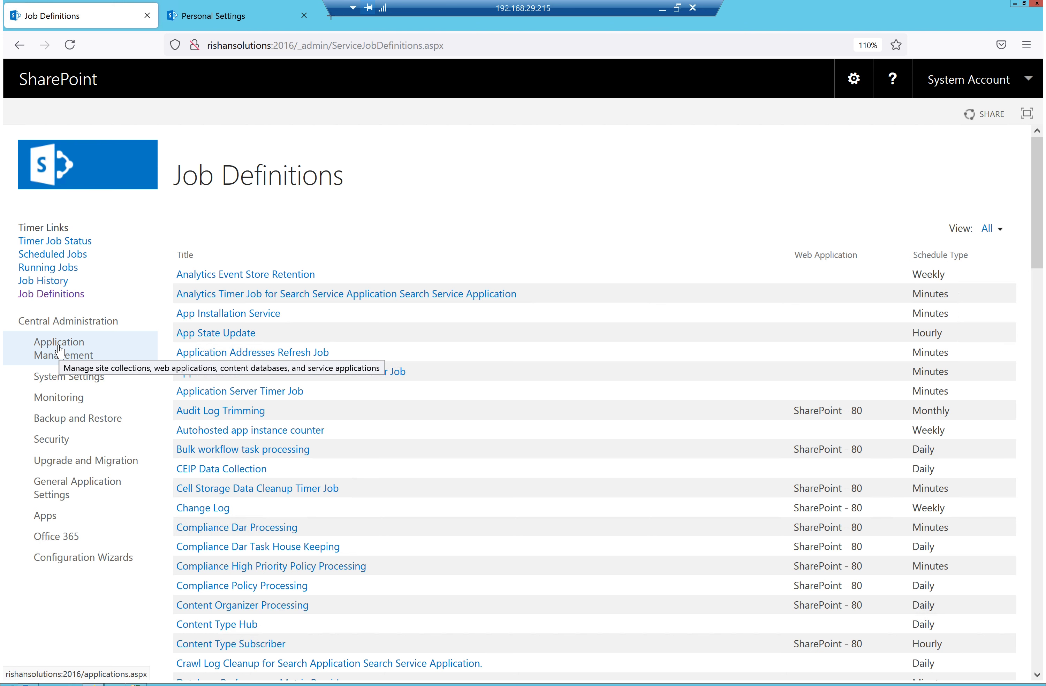
# Return to Application Management and open Manage service applications
pyautogui.click(60, 352)
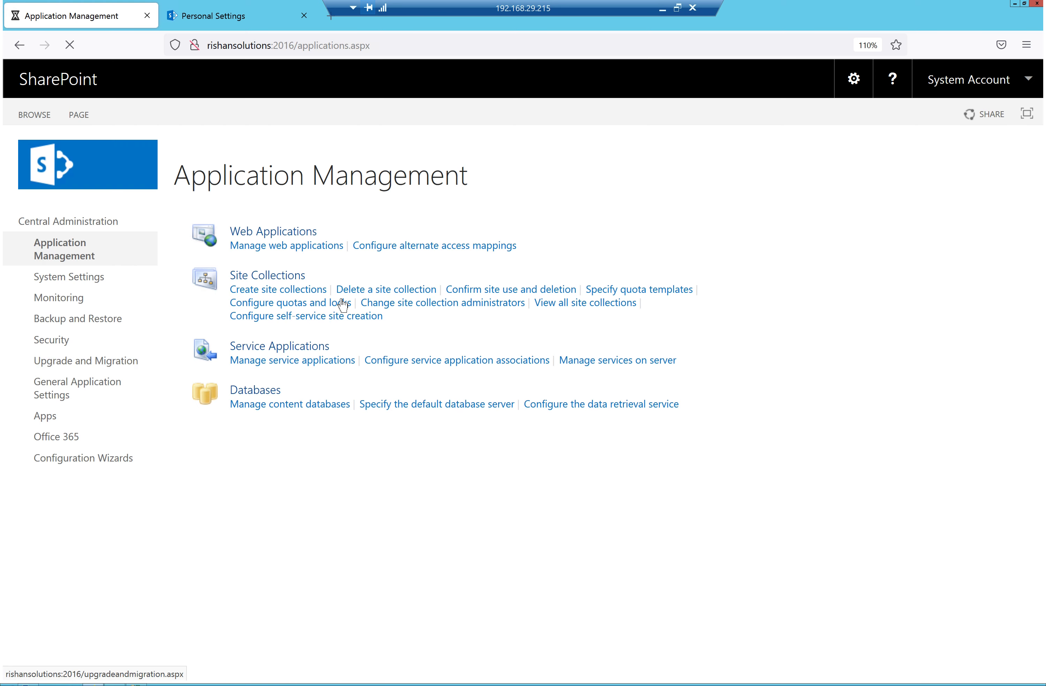
pyautogui.click(284, 368)
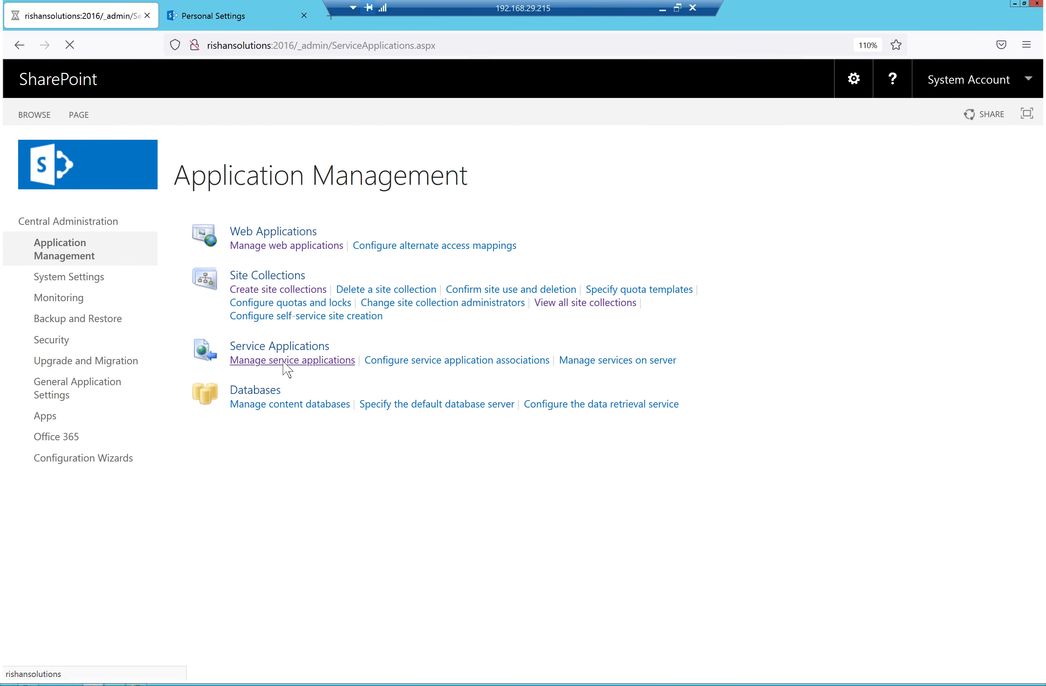
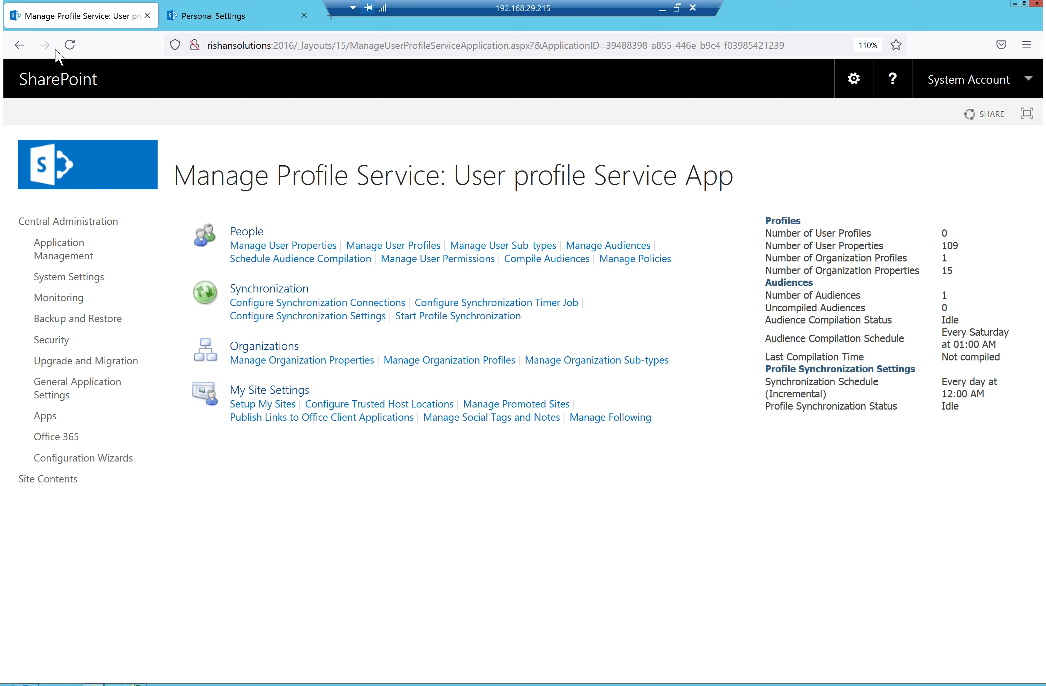
# Reload the Manage Profile Service page repeatedly to watch the Profile Synchronization Status
pyautogui.click(70, 45)
pyautogui.moveTo(964, 407); pyautogui.dragTo(941, 408)
pyautogui.click(724, 489)
pyautogui.click(70, 45)
pyautogui.click(70, 44)
pyautogui.click(70, 45)
pyautogui.click(70, 44)
# Run the User Profile ActiveDirectory Import timer job now from Configure Synchronization Timer Job
pyautogui.click(500, 306)
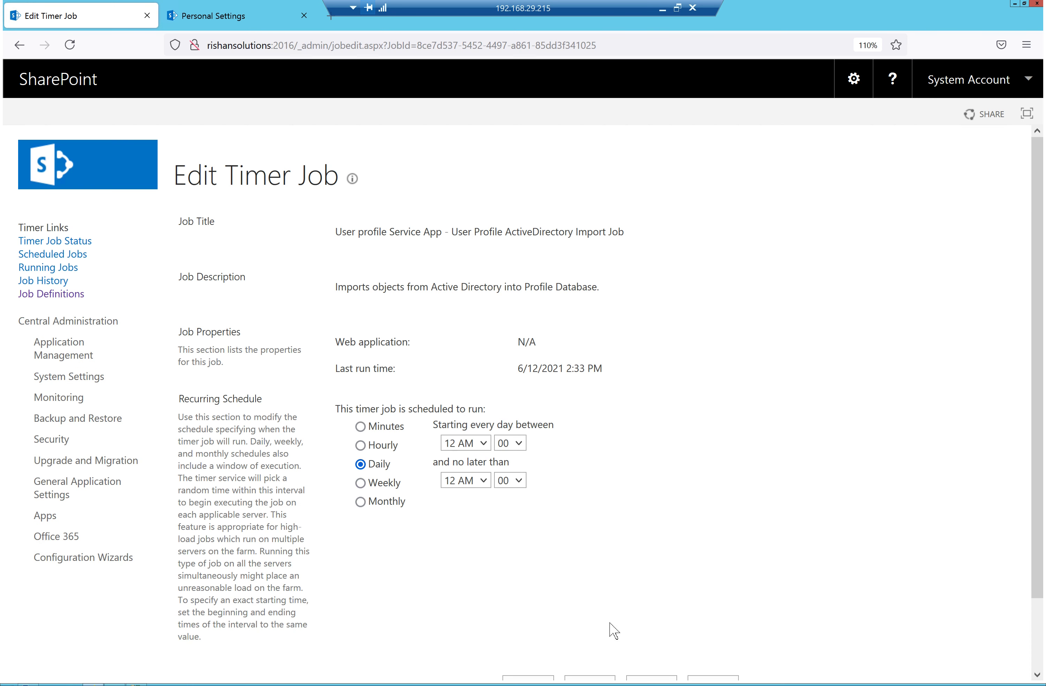
pyautogui.scroll(-3, 614, 631)
pyautogui.click(520, 603)
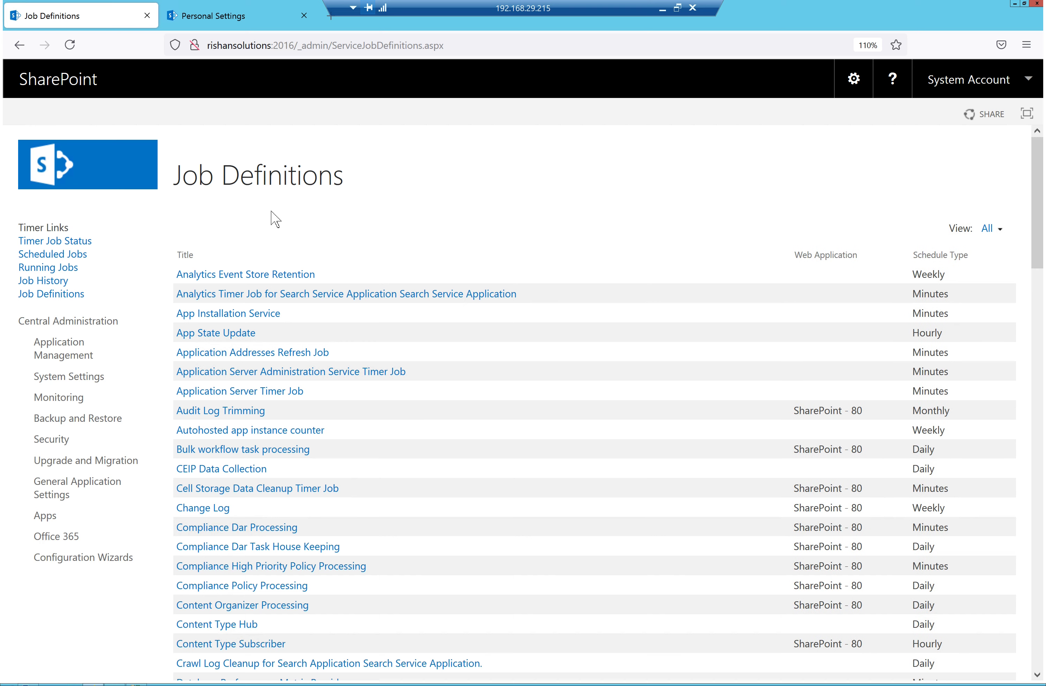
# Return to the User profile Service App page via Application Management > Manage service applications
pyautogui.click(44, 349)
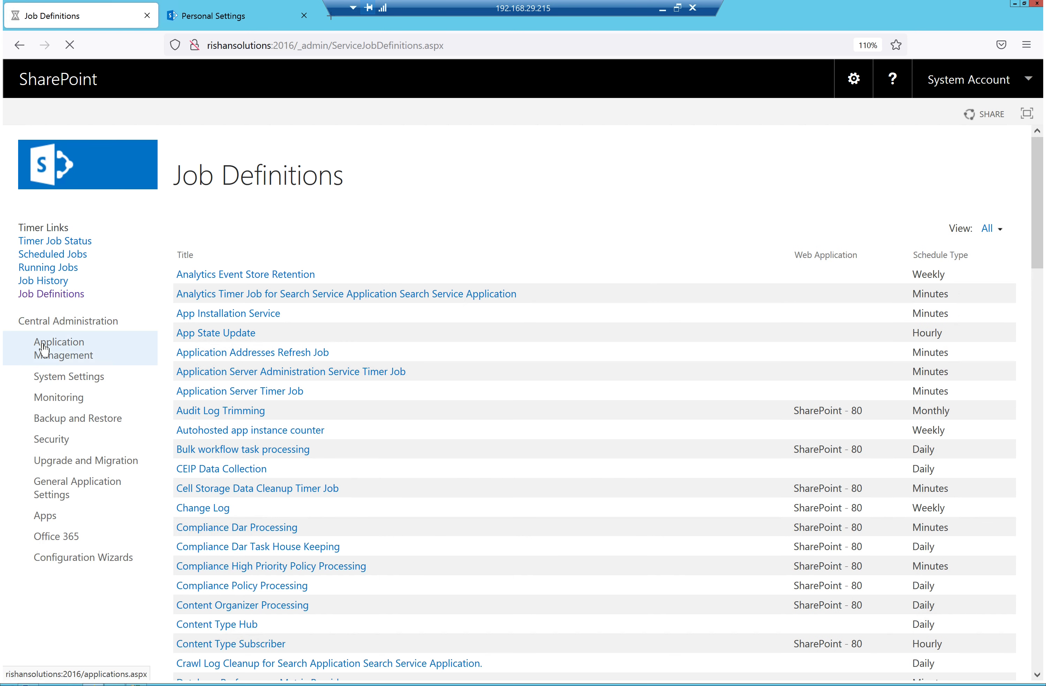
pyautogui.click(306, 364)
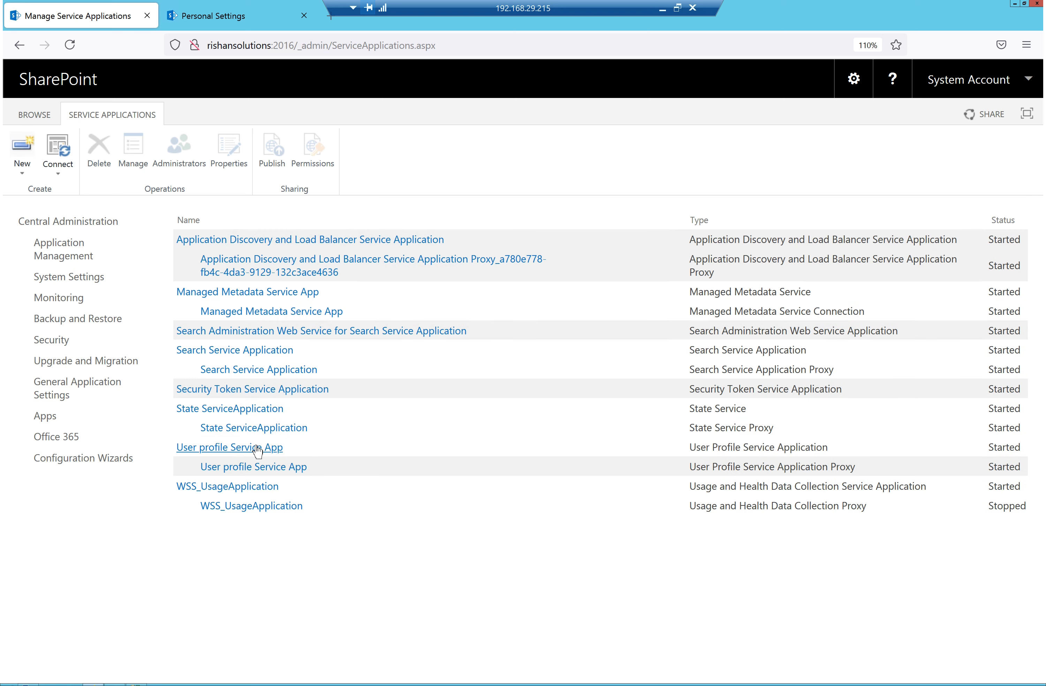
pyautogui.click(258, 450)
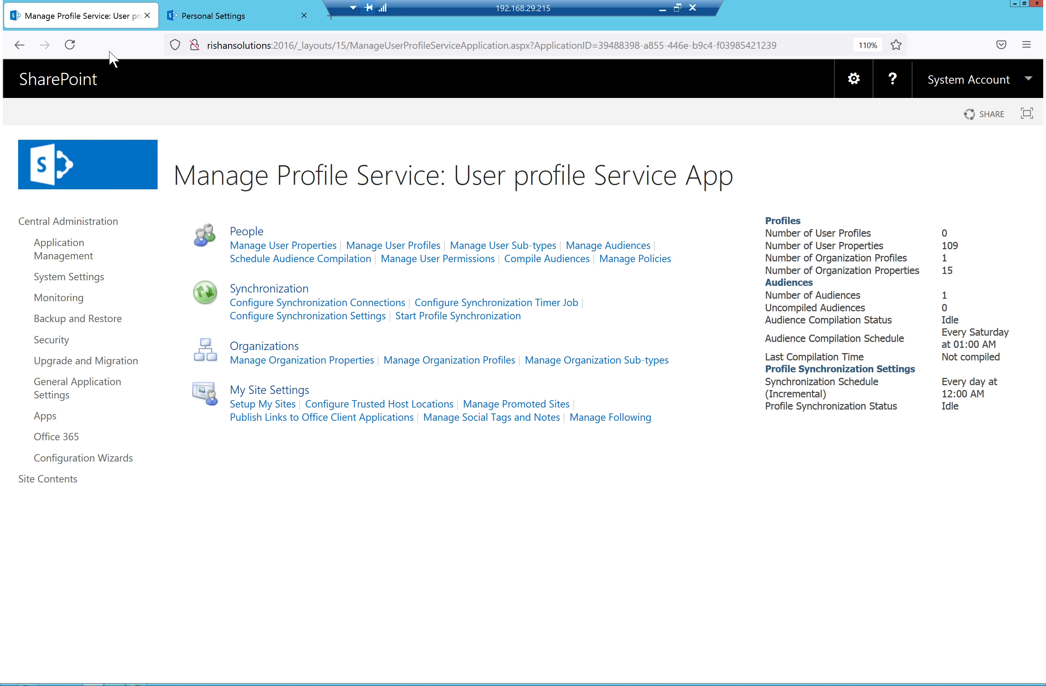
pyautogui.click(67, 46)
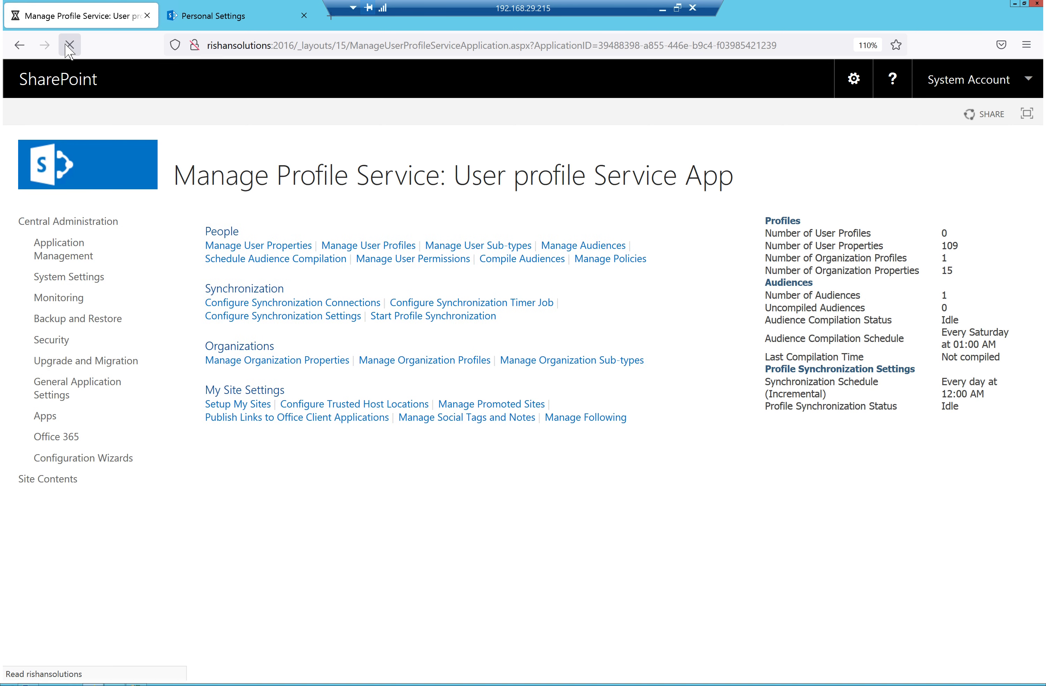
pyautogui.click(69, 45)
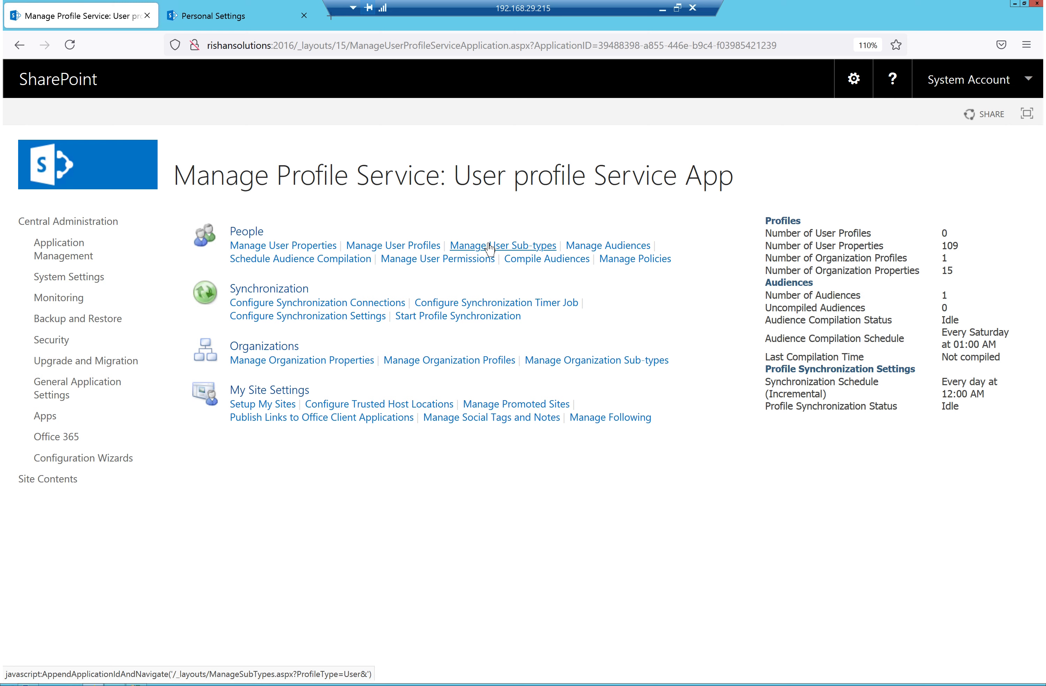
pyautogui.click(490, 248)
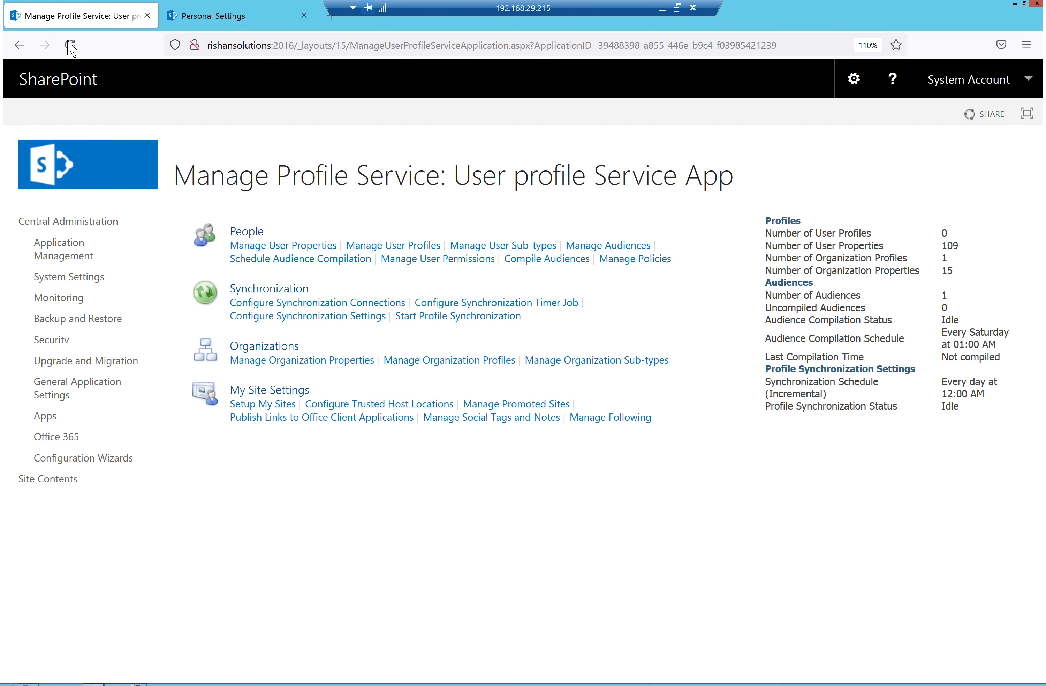
pyautogui.click(70, 45)
pyautogui.click(76, 44)
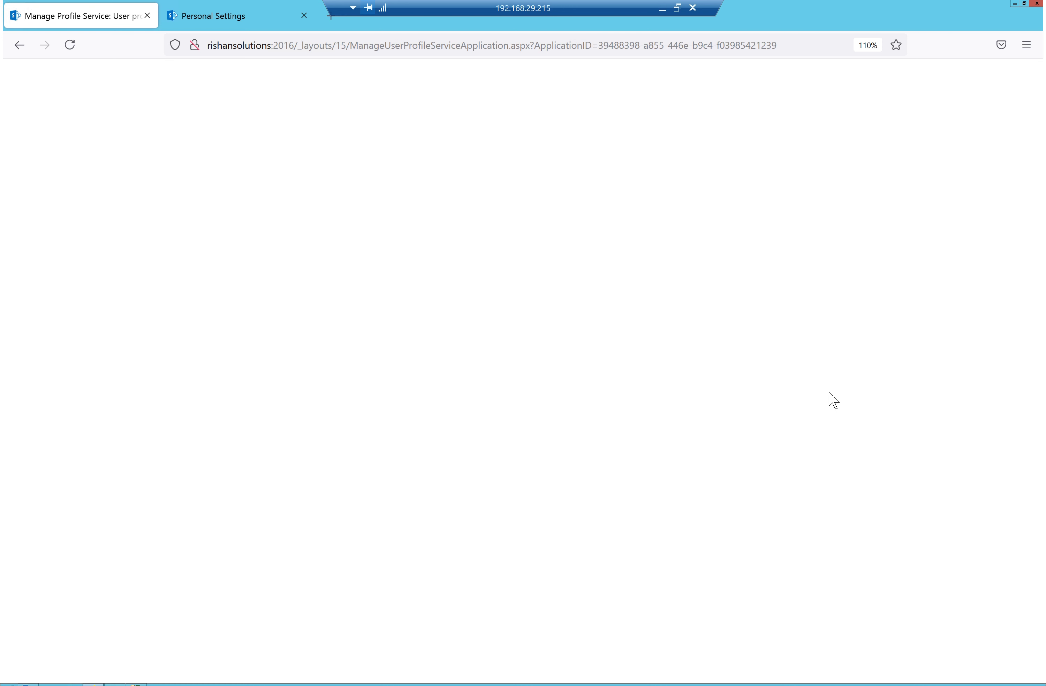
pyautogui.click(798, 39)
pyautogui.press('Return')
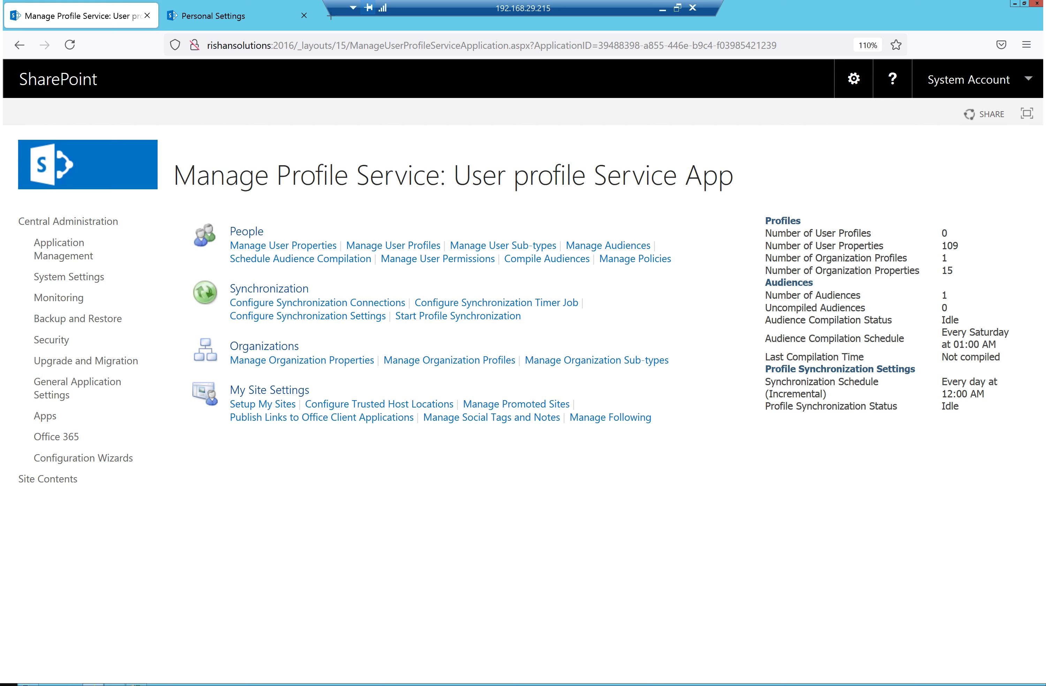
# Launch services.msc from Run after correcting the mistyped name, and maximize the Services window
pyautogui.press('super+r')
pyautogui.write('se')
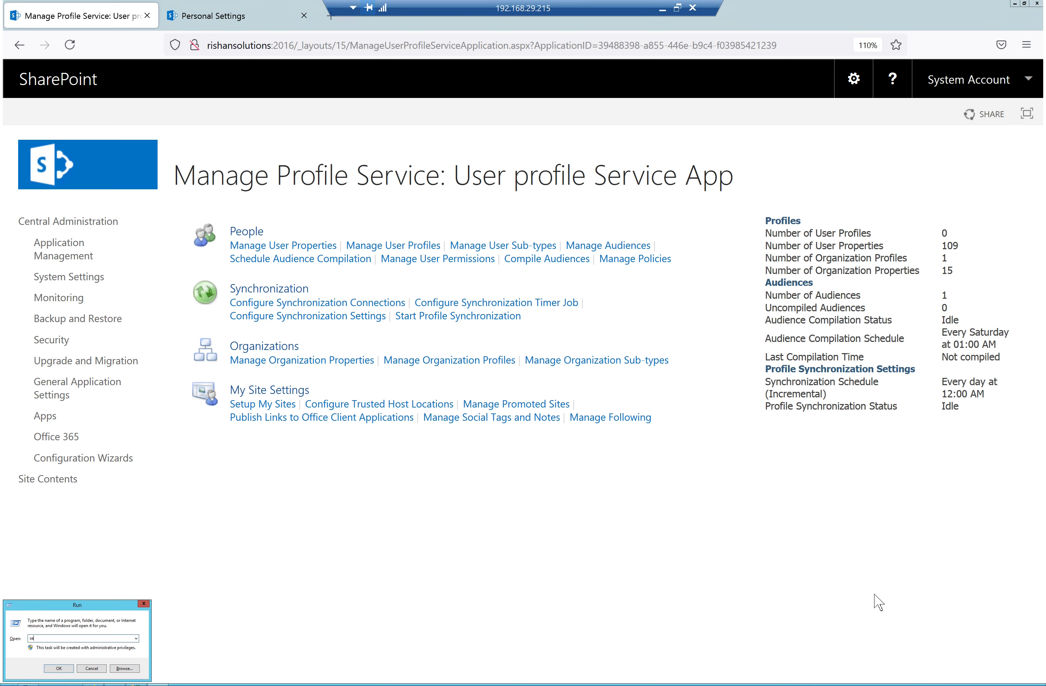
pyautogui.write('rvice.msc')
pyautogui.press('Return')
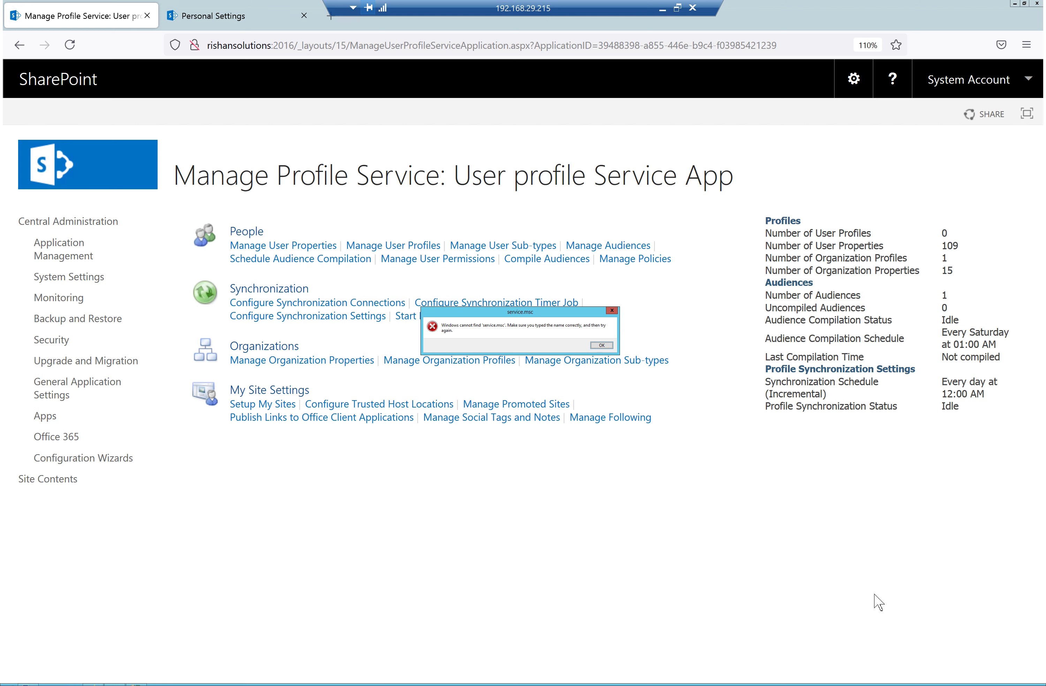
pyautogui.click(602, 346)
pyautogui.write('s')
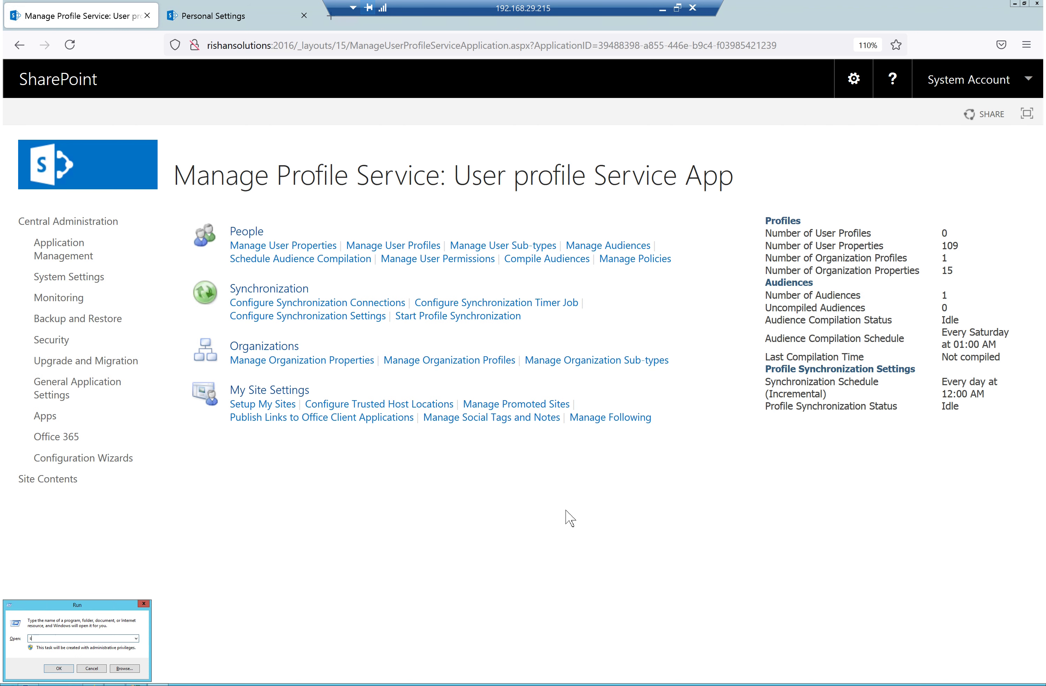
pyautogui.write('ervices.msc')
pyautogui.press('Return')
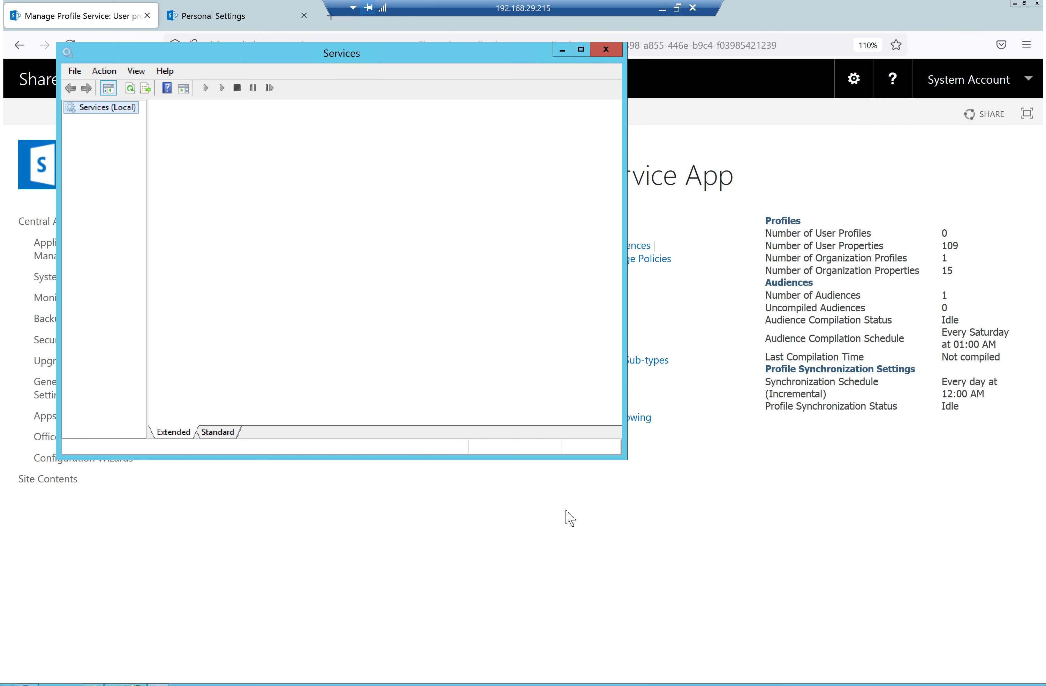
pyautogui.click(581, 49)
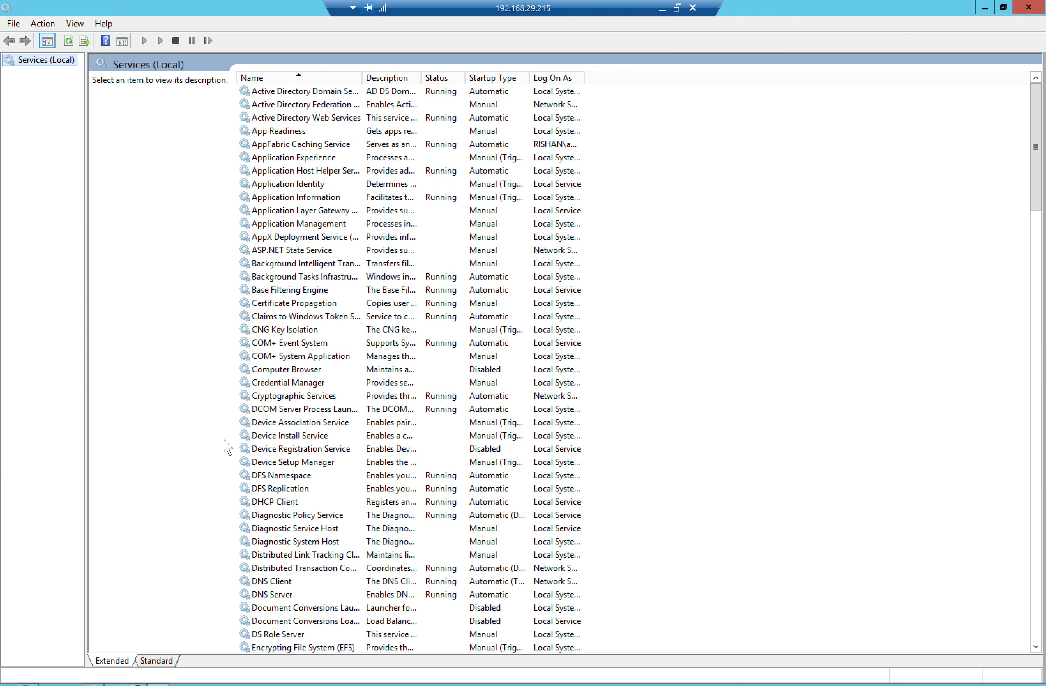
# Check the SharePoint Search Host Controller, Server Search 16, Timer and Tracing services are running
pyautogui.click(294, 423)
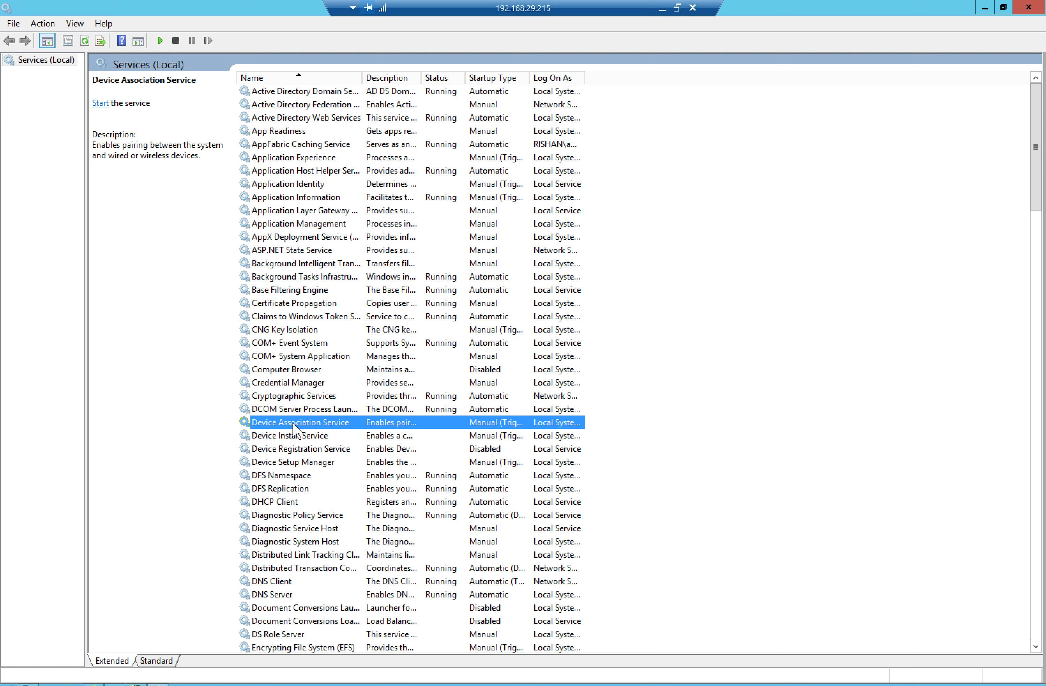
pyautogui.write('sh')
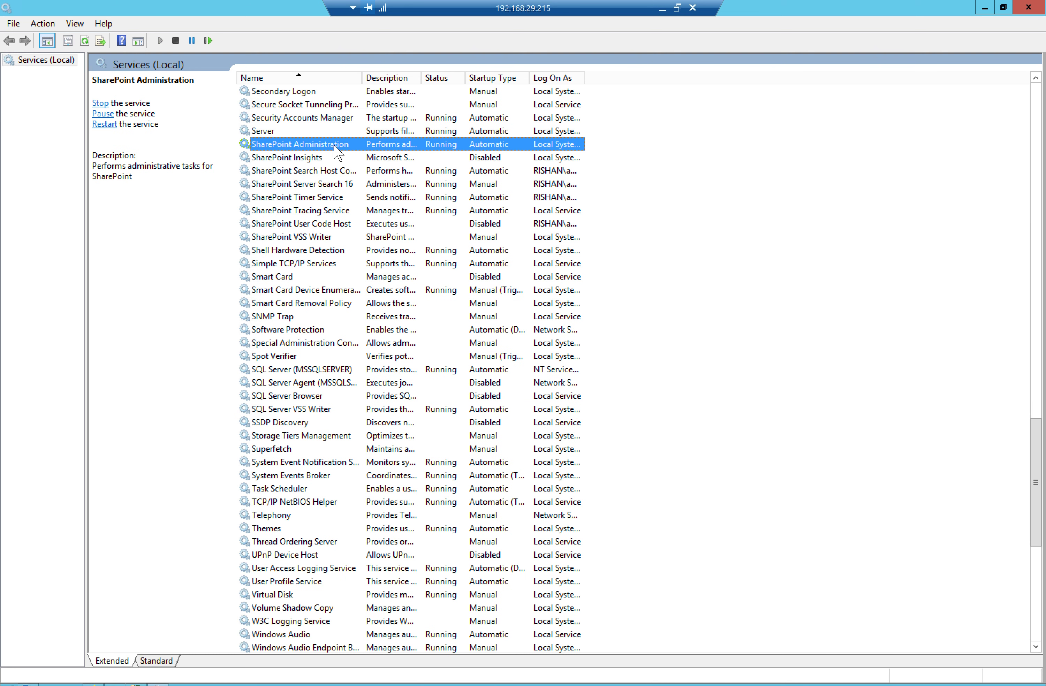
pyautogui.click(339, 173)
pyautogui.click(340, 184)
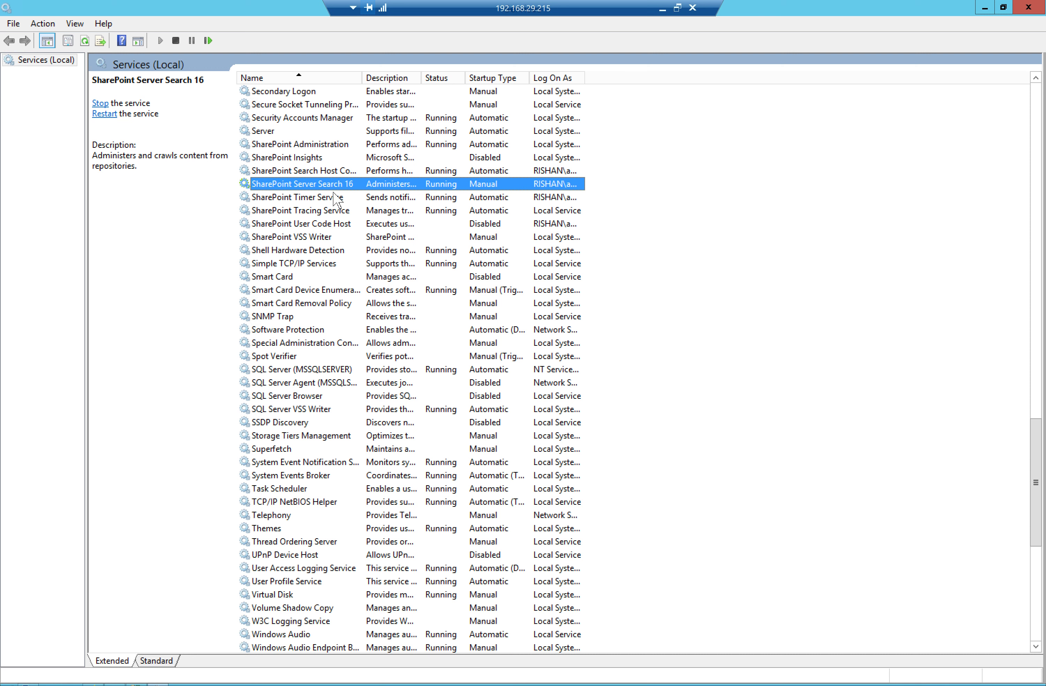
pyautogui.click(328, 199)
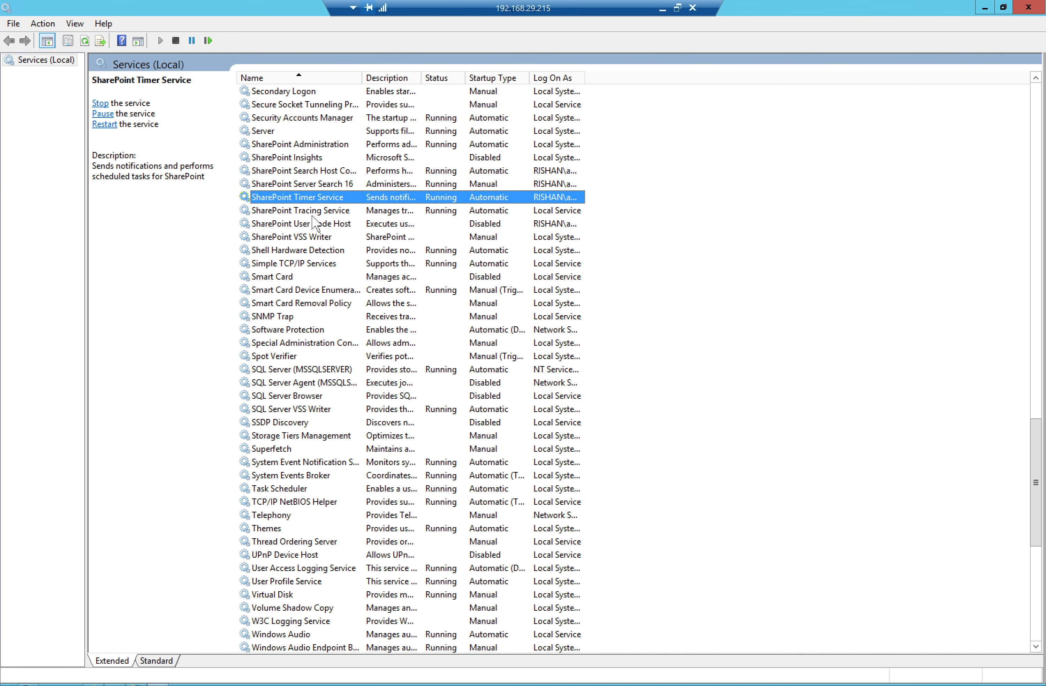
pyautogui.click(311, 209)
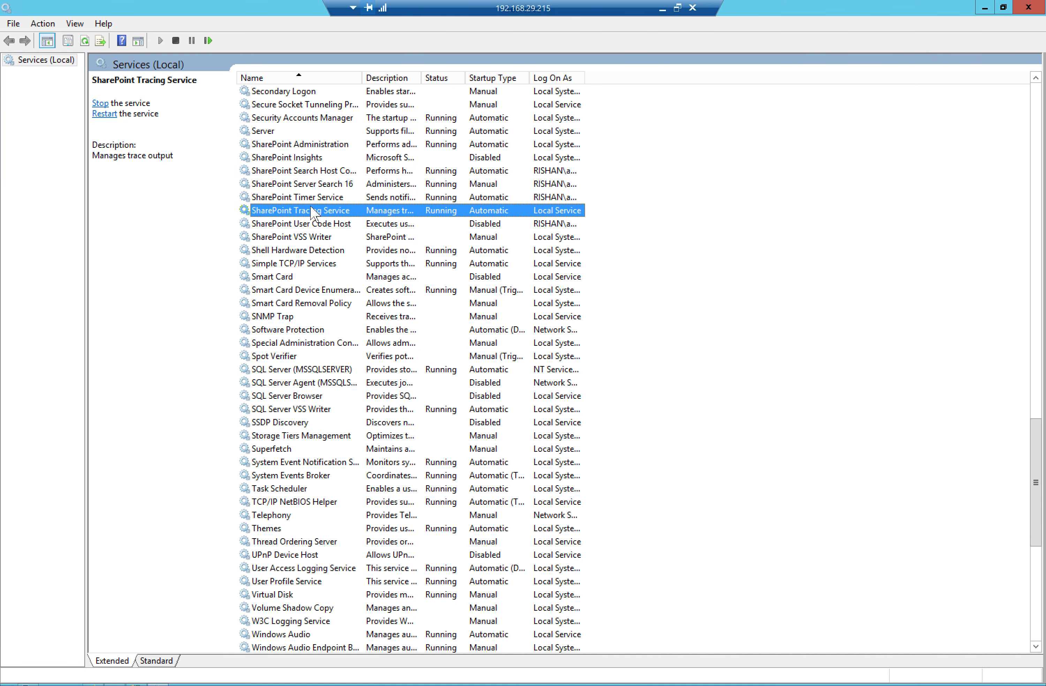
pyautogui.click(314, 199)
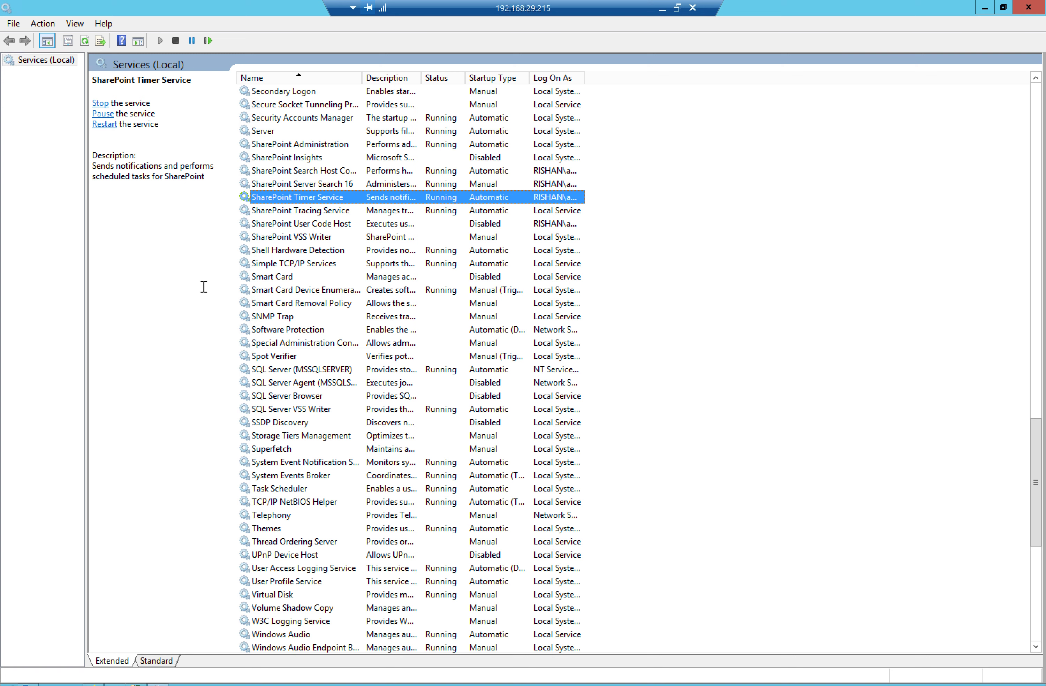
pyautogui.click(105, 683)
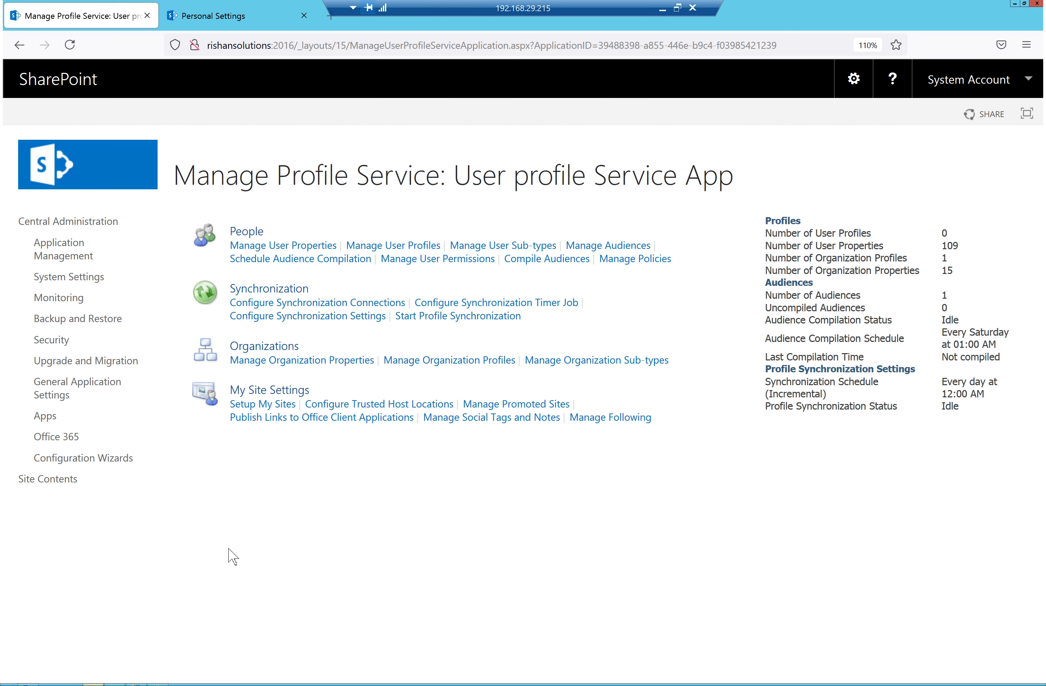
# Reload the profile service page, then open Event Viewer from Start search at full screen
pyautogui.click(71, 45)
pyautogui.press('super')
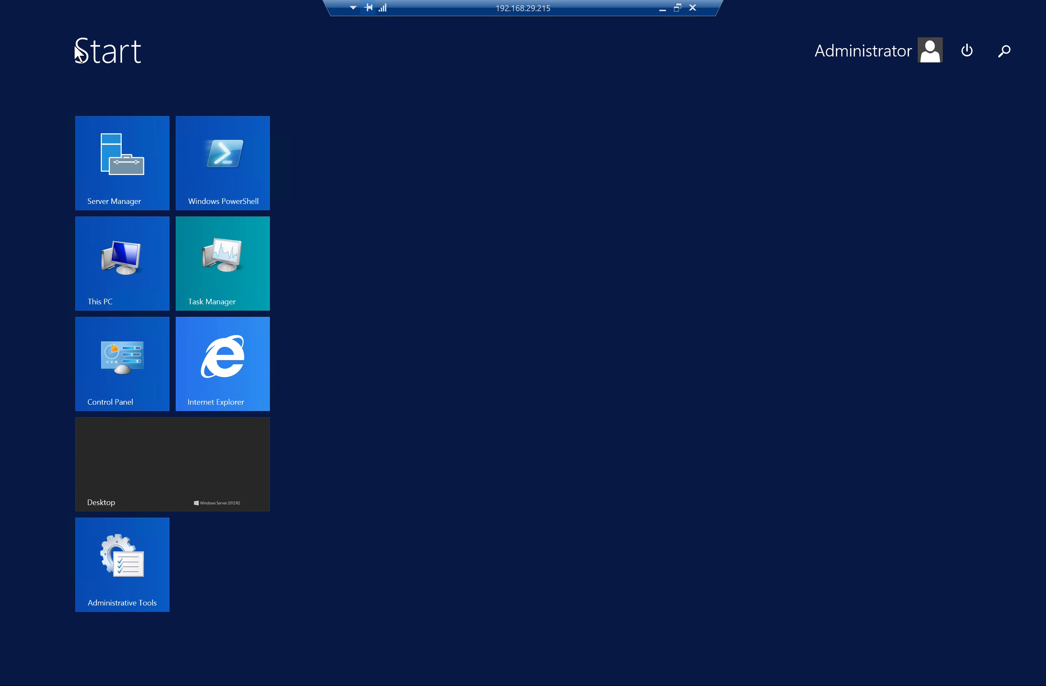
pyautogui.write('event')
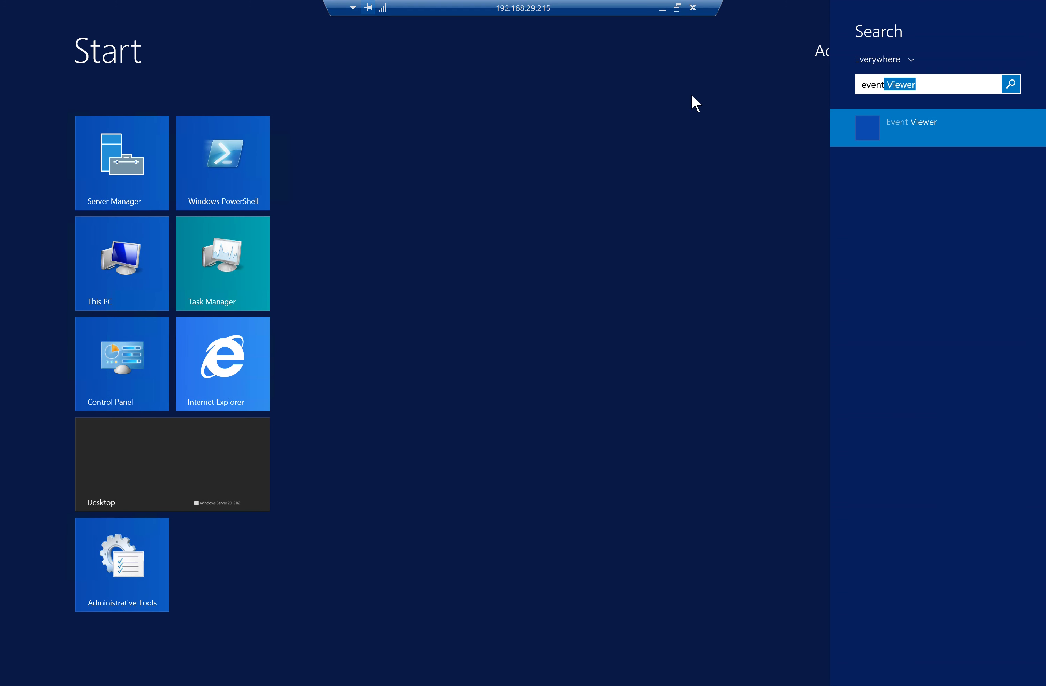
pyautogui.press('Escape')
pyautogui.press('Escape')
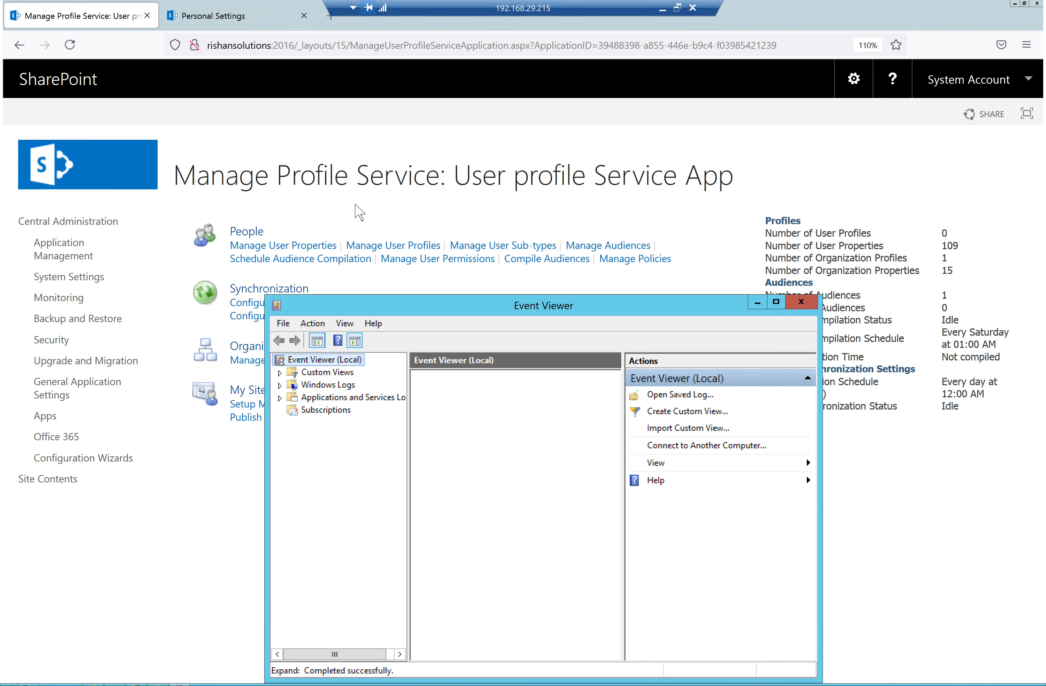
pyautogui.click(776, 302)
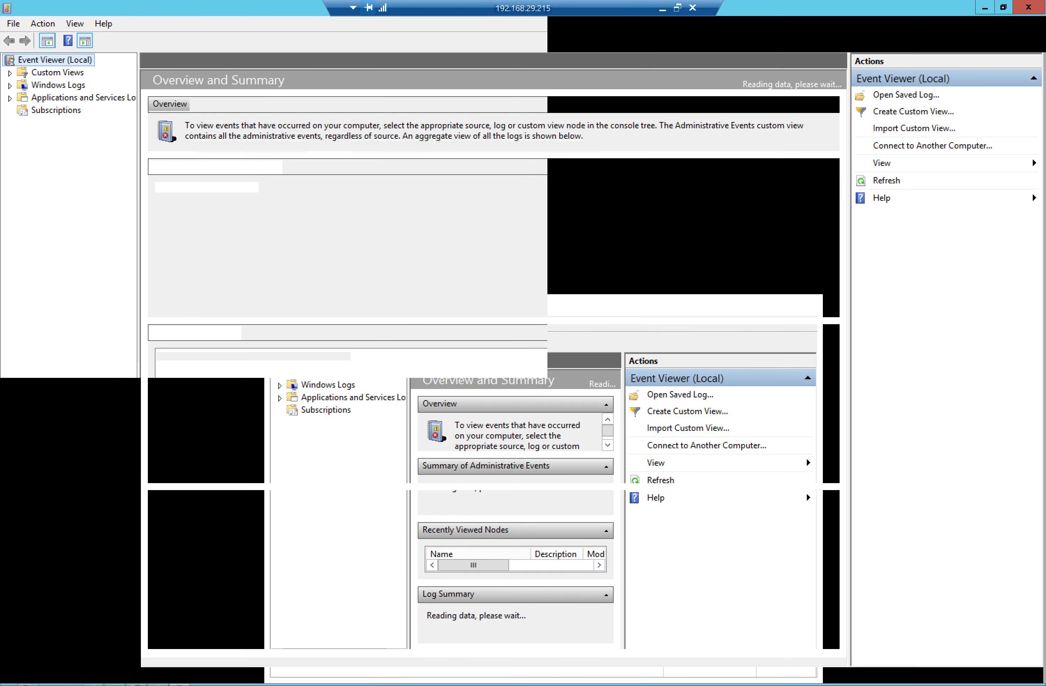
# In Windows Logs > Application, read Critical event 5214 about denied SharePoint_Config permissions
pyautogui.click(9, 85)
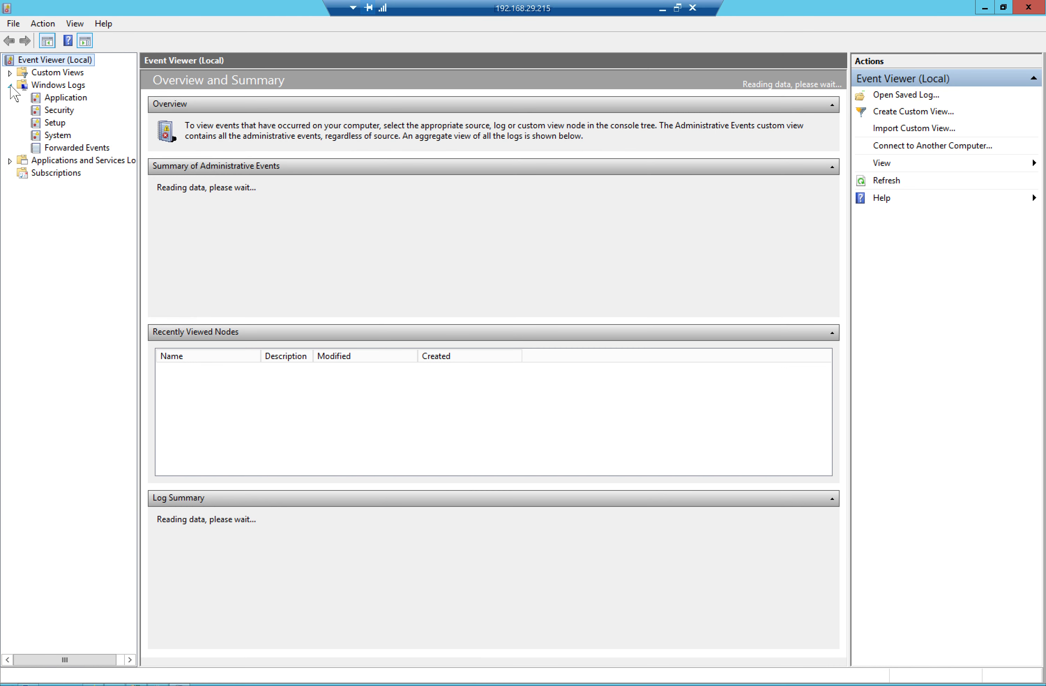
pyautogui.click(66, 101)
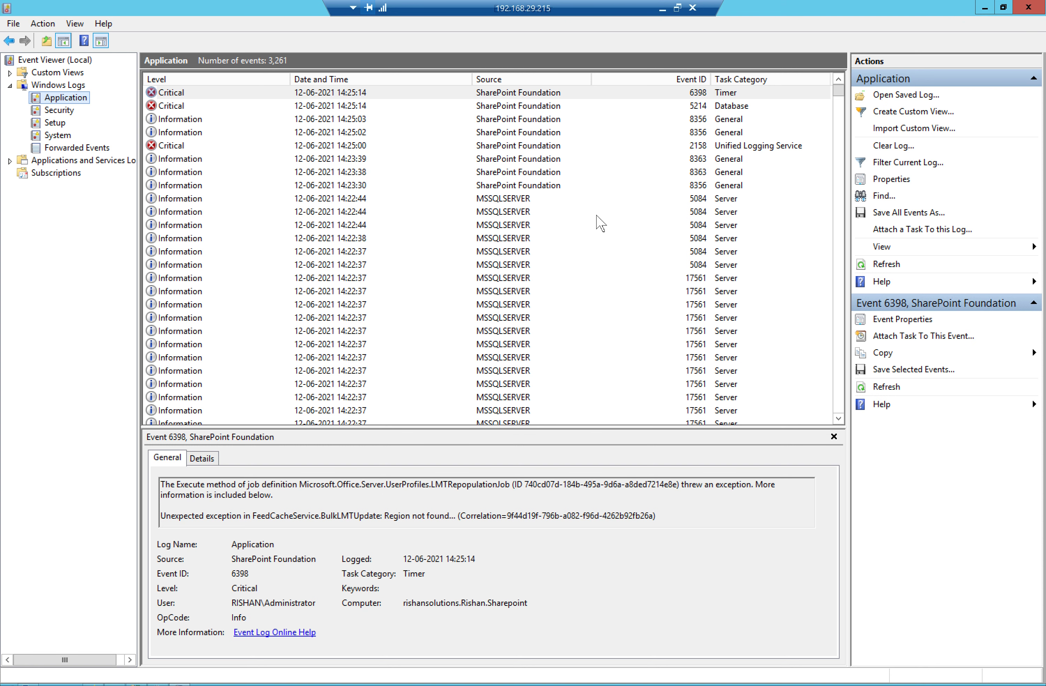
pyautogui.click(177, 107)
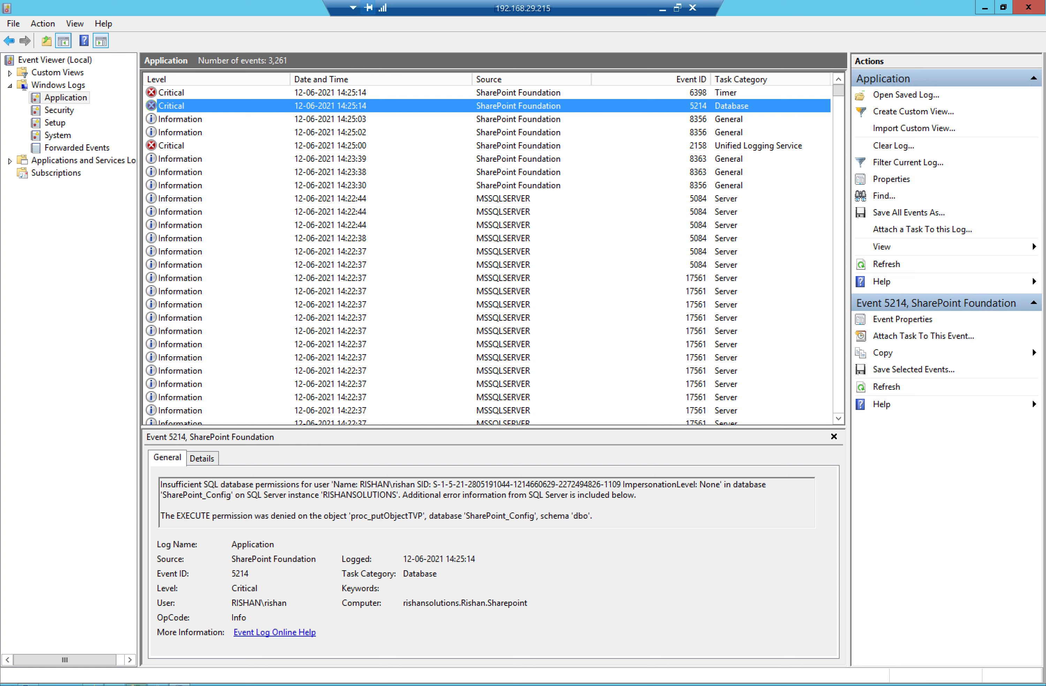
pyautogui.click(136, 685)
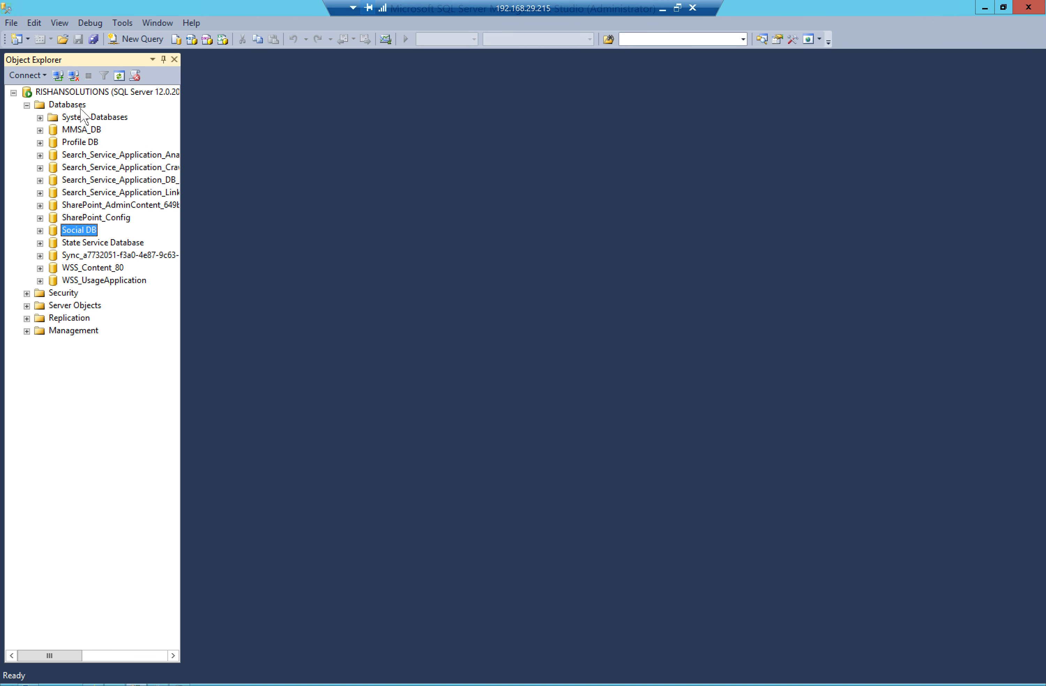
pyautogui.click(85, 143)
pyautogui.rightClick(87, 149)
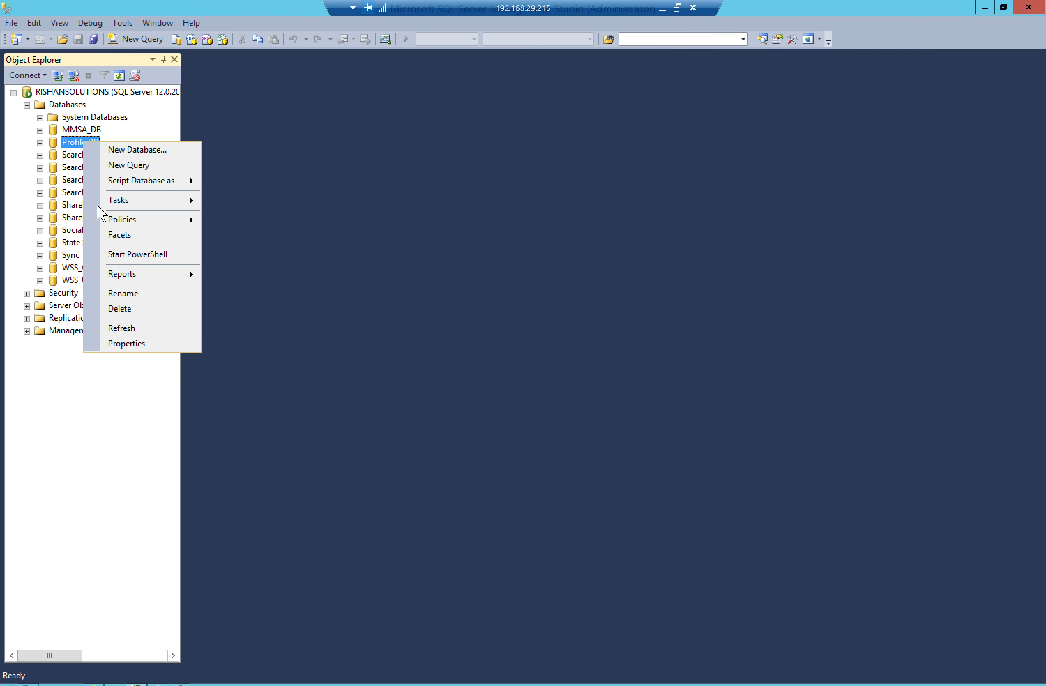
pyautogui.click(120, 345)
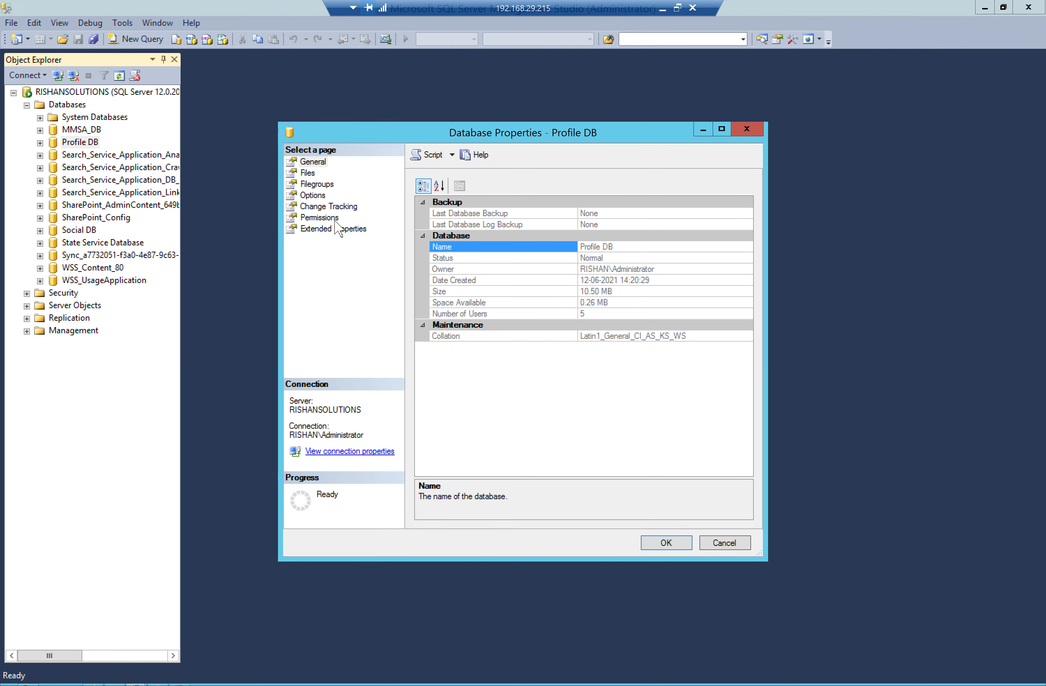
pyautogui.click(330, 218)
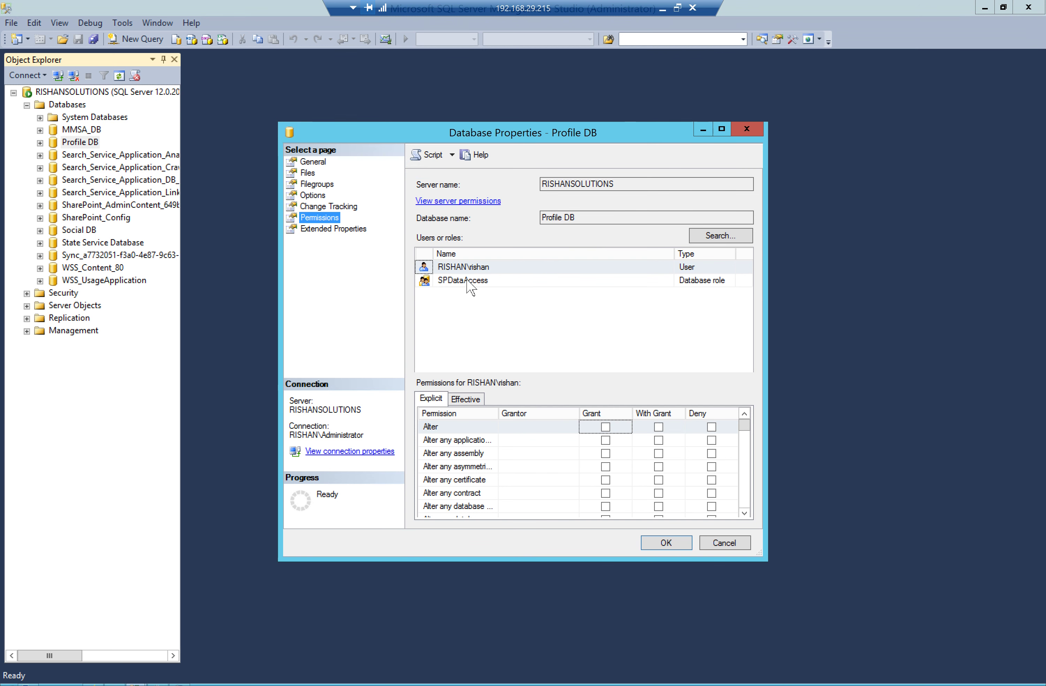
pyautogui.click(479, 269)
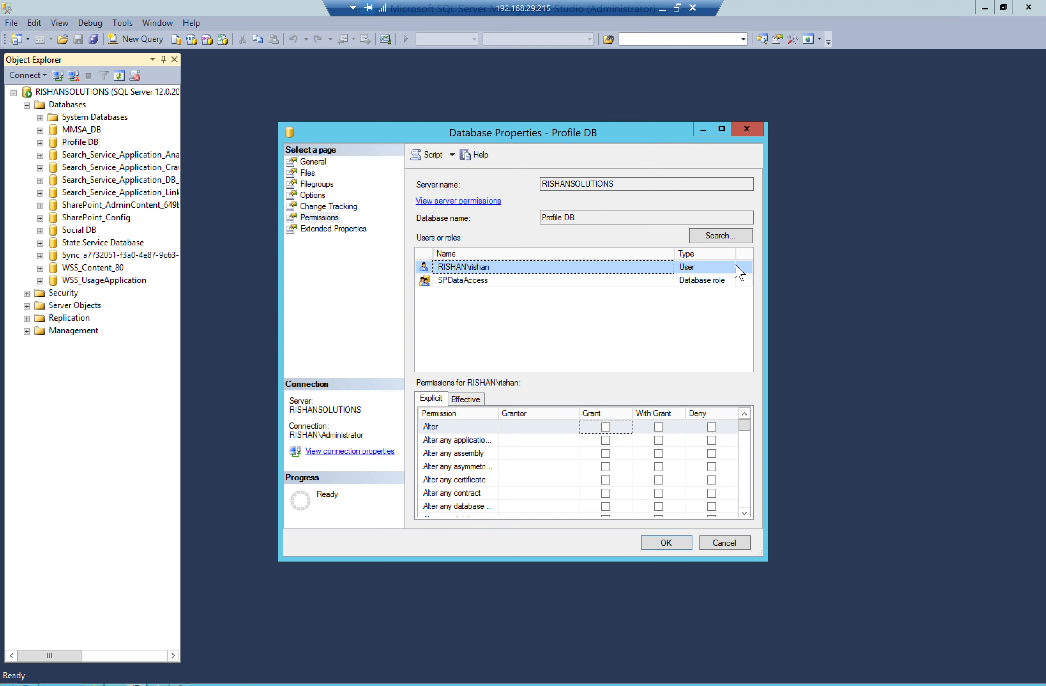
pyautogui.click(322, 195)
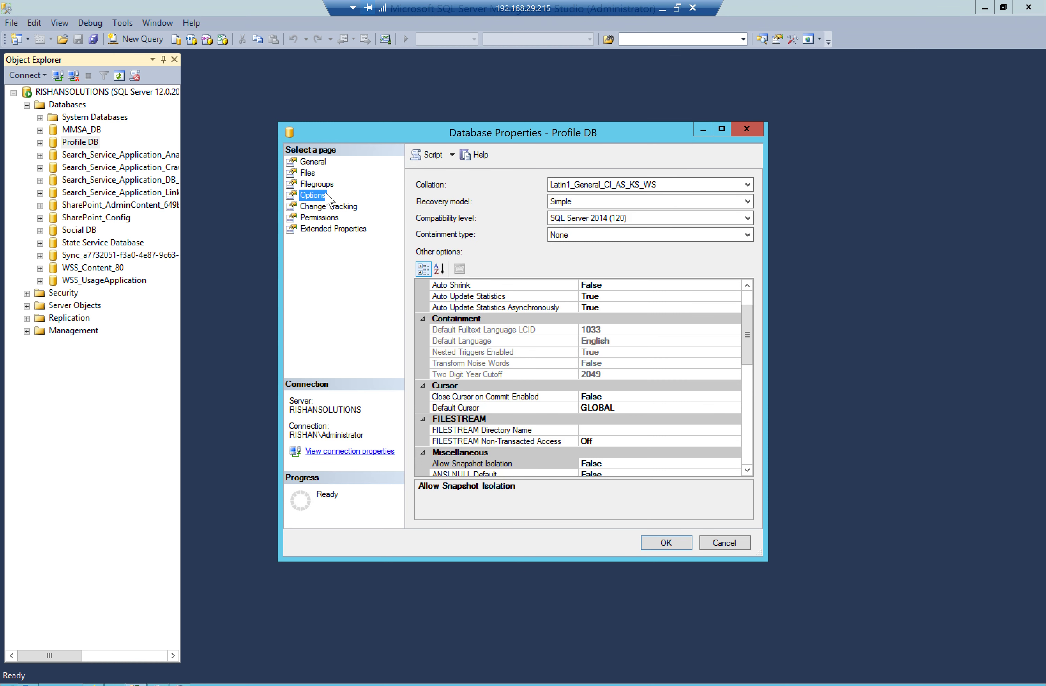
pyautogui.click(324, 219)
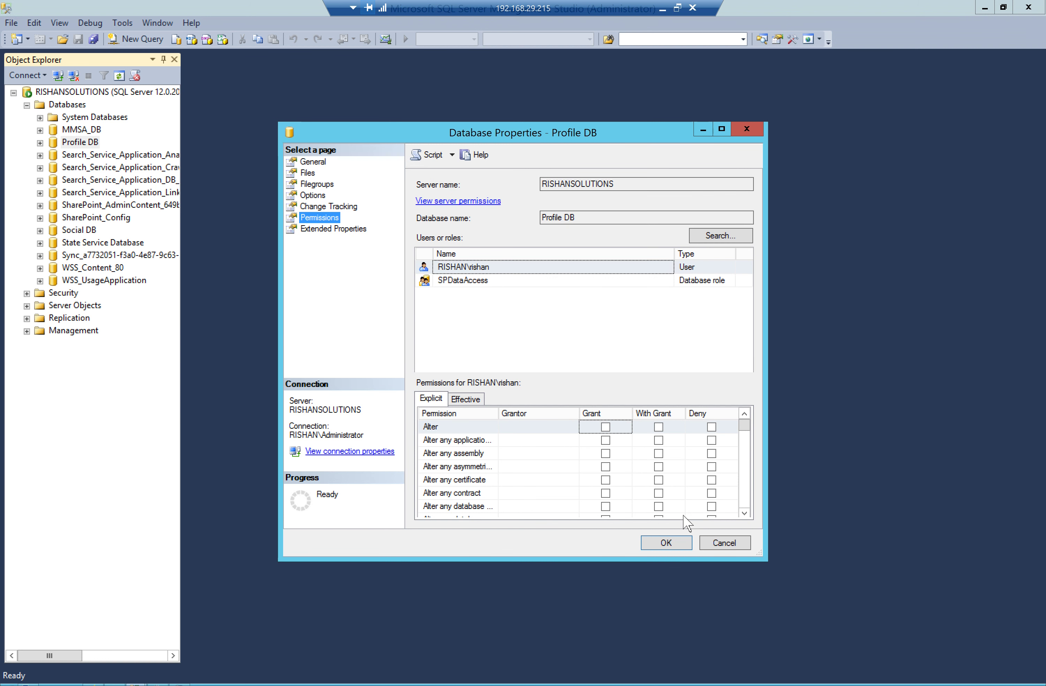
pyautogui.click(751, 133)
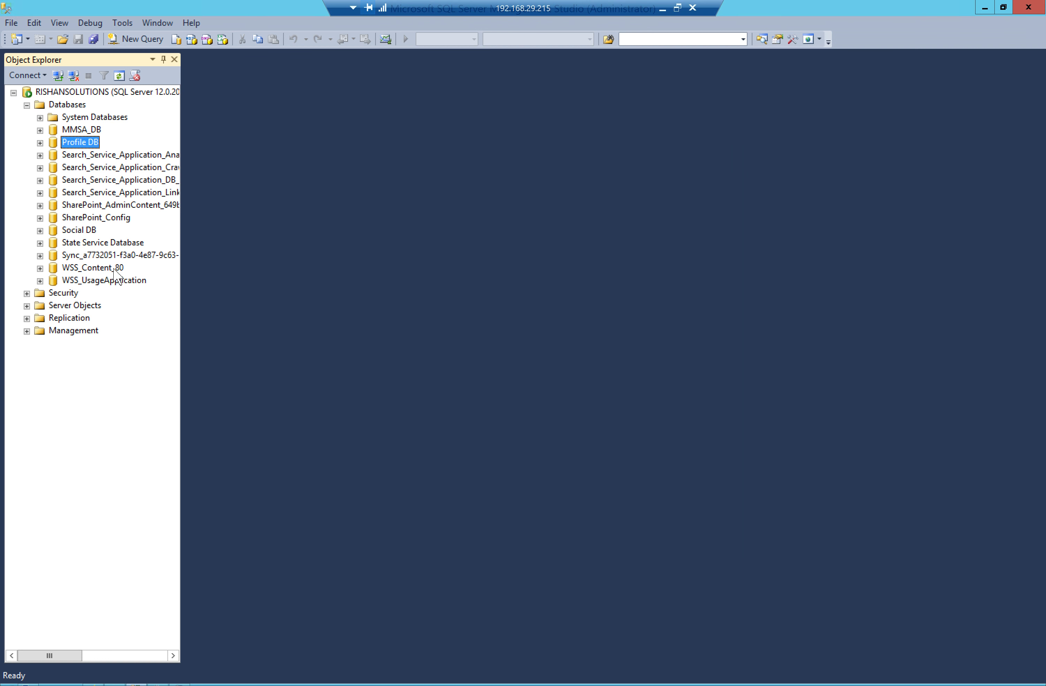
# Under Security > Logins, give the domain user's login db_owner on master in User Mapping
pyautogui.click(27, 293)
pyautogui.click(40, 306)
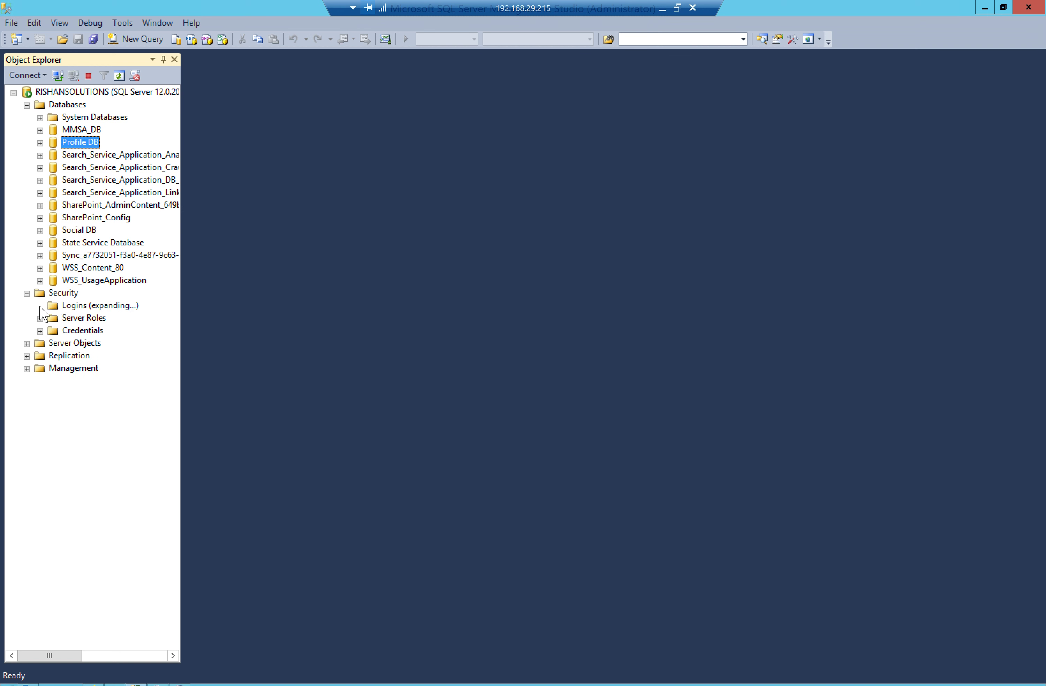
pyautogui.doubleClick(114, 419)
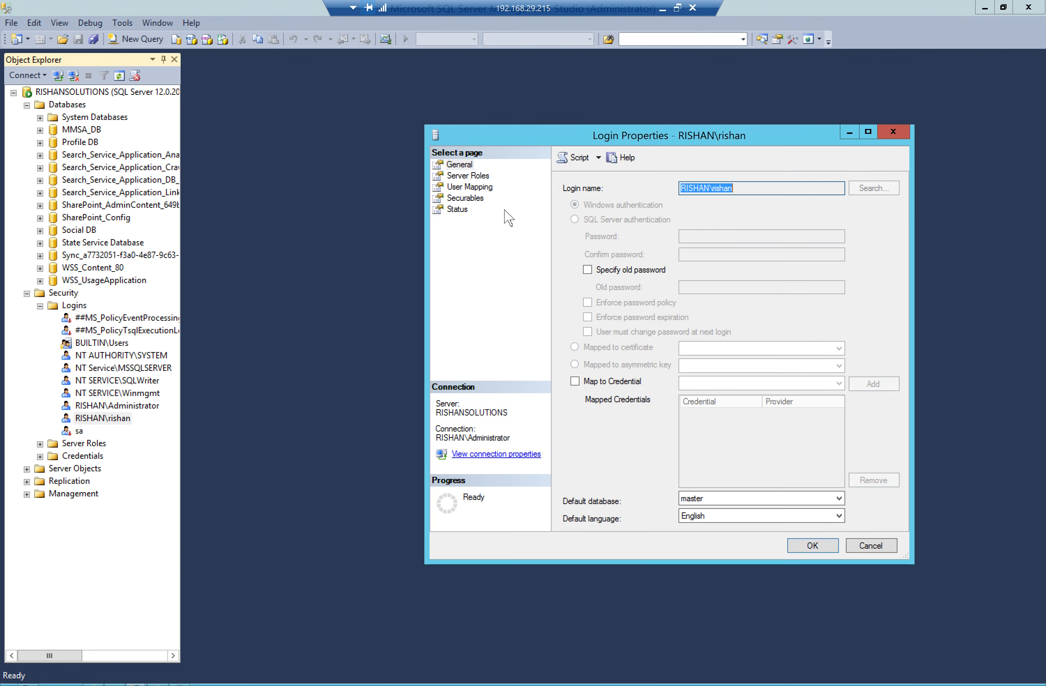
pyautogui.click(478, 186)
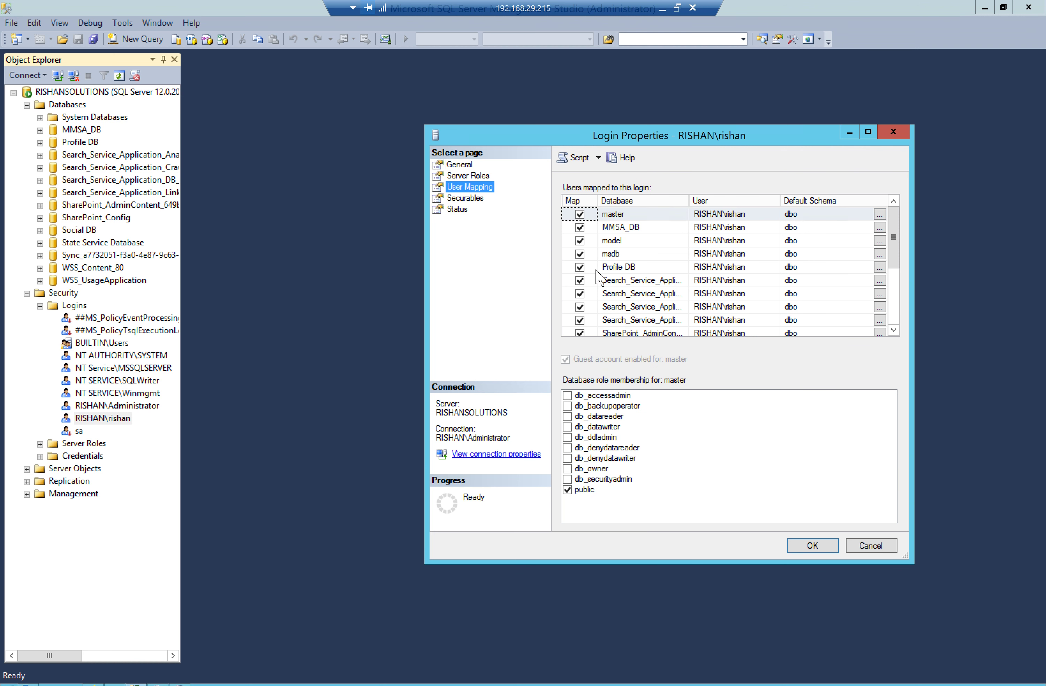
pyautogui.click(567, 470)
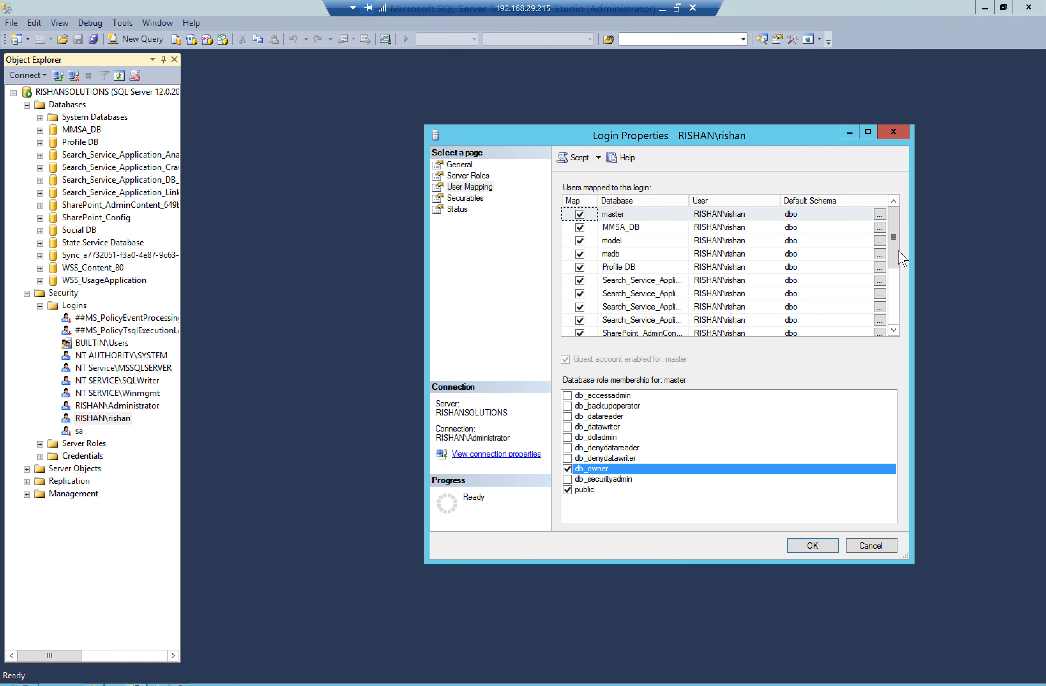
pyautogui.moveTo(898, 259); pyautogui.dragTo(898, 315)
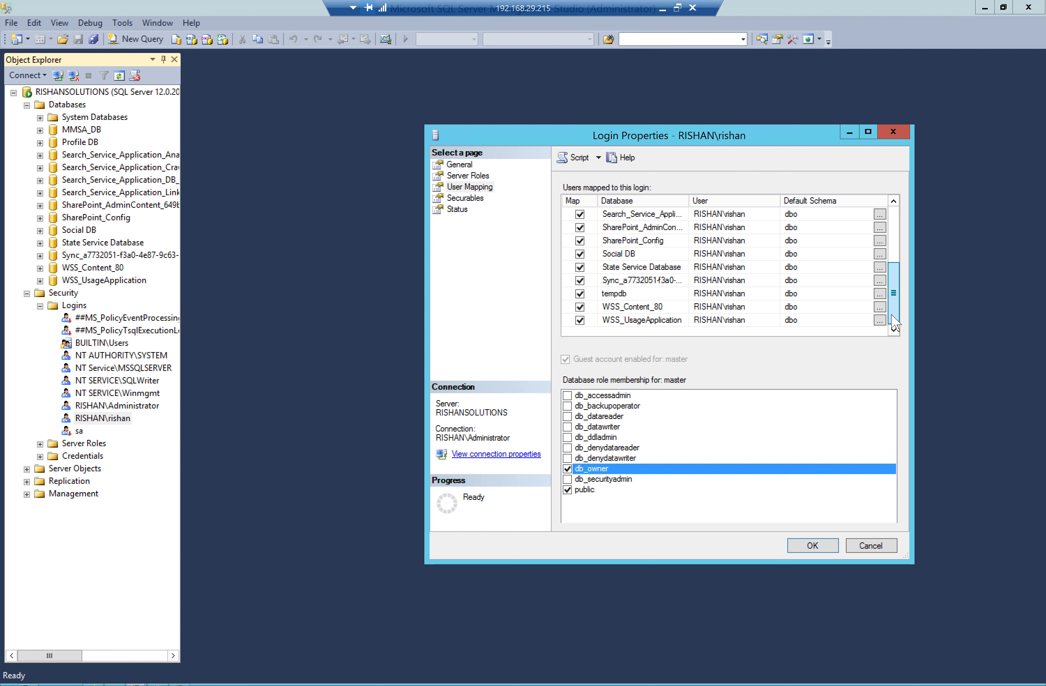
pyautogui.click(798, 551)
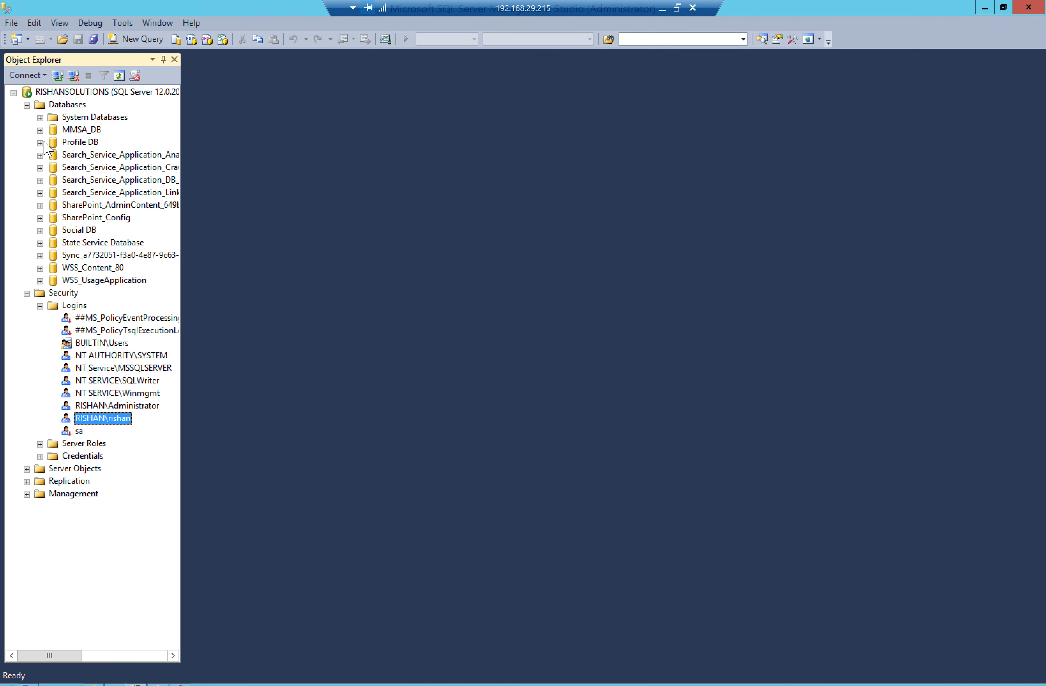
pyautogui.click(40, 143)
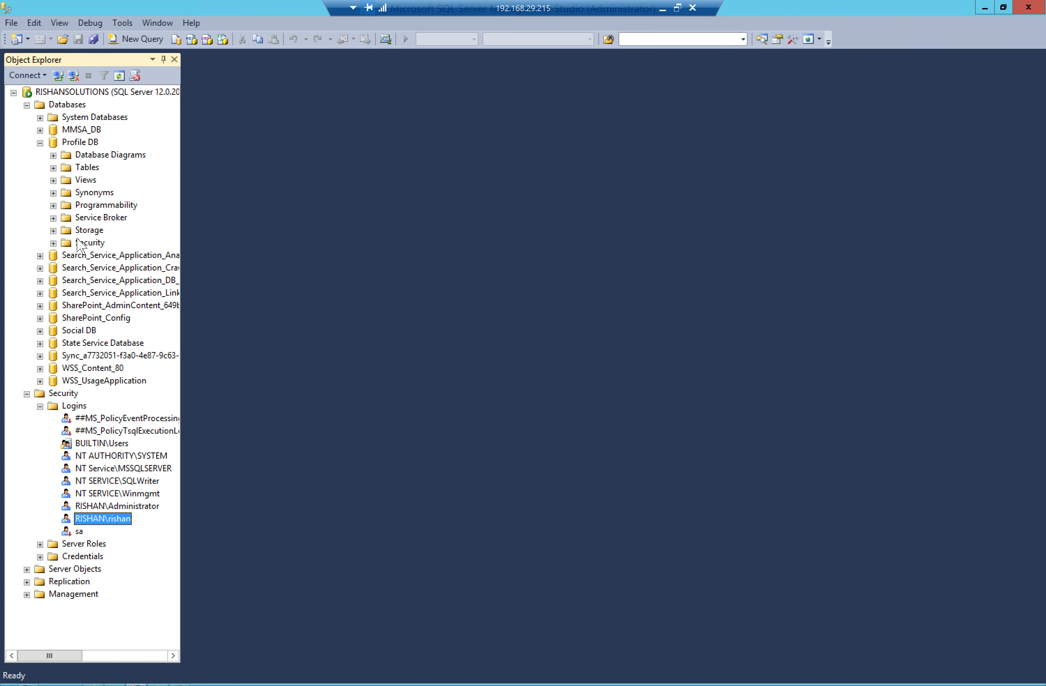
# Tick db_owner in the Membership page of the domain user under Profile DB > Security > Users
pyautogui.click(53, 243)
pyautogui.click(98, 256)
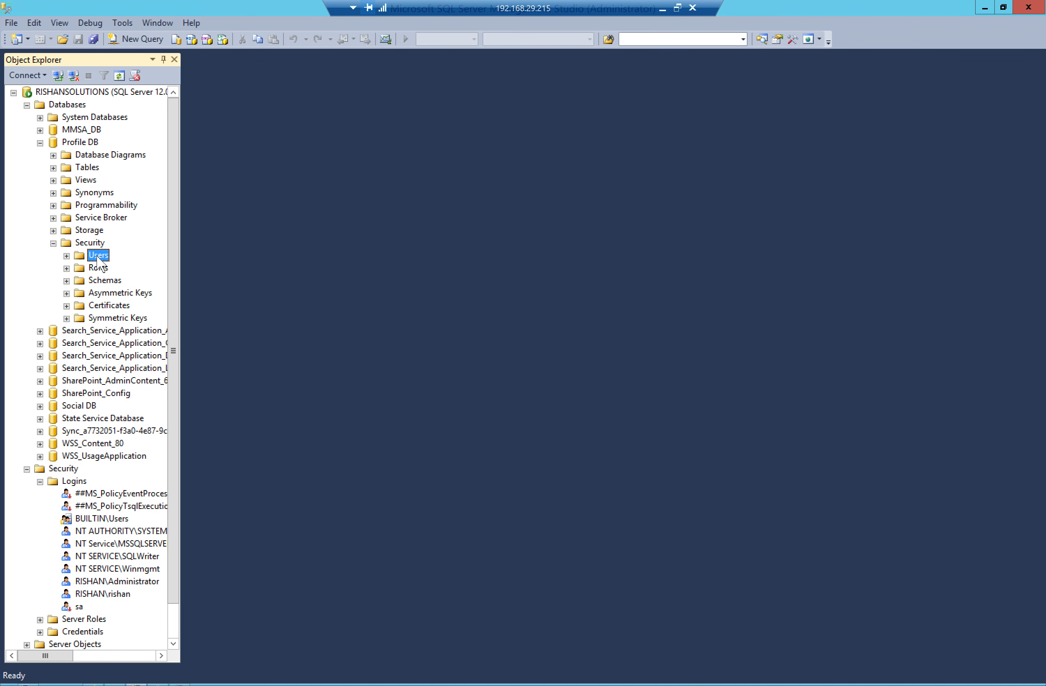
pyautogui.doubleClick(98, 256)
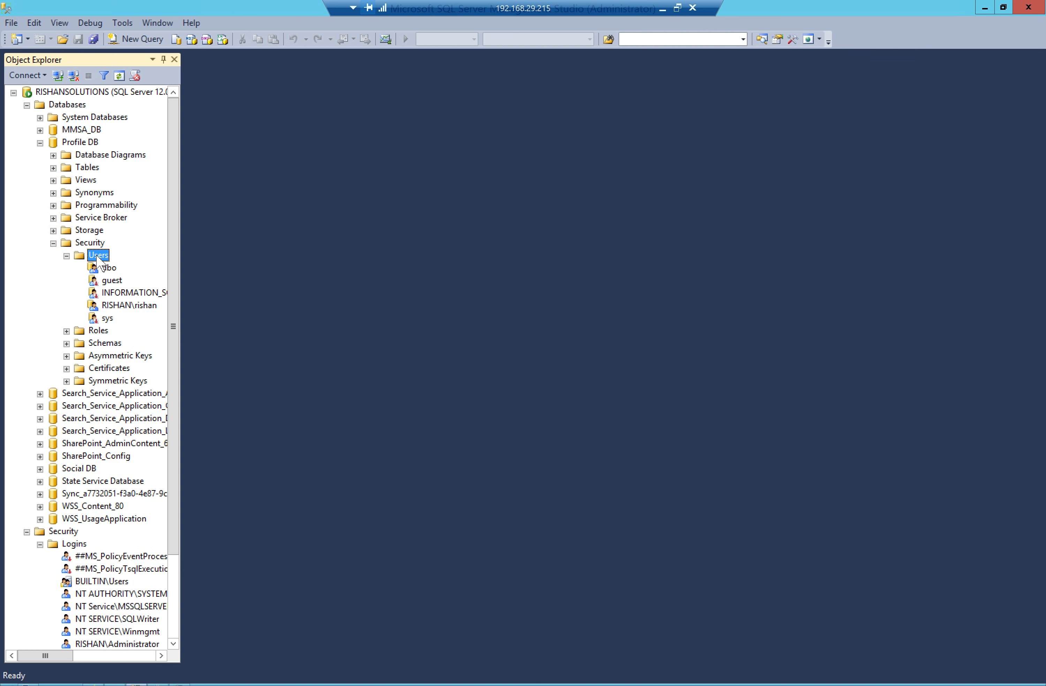
pyautogui.click(133, 308)
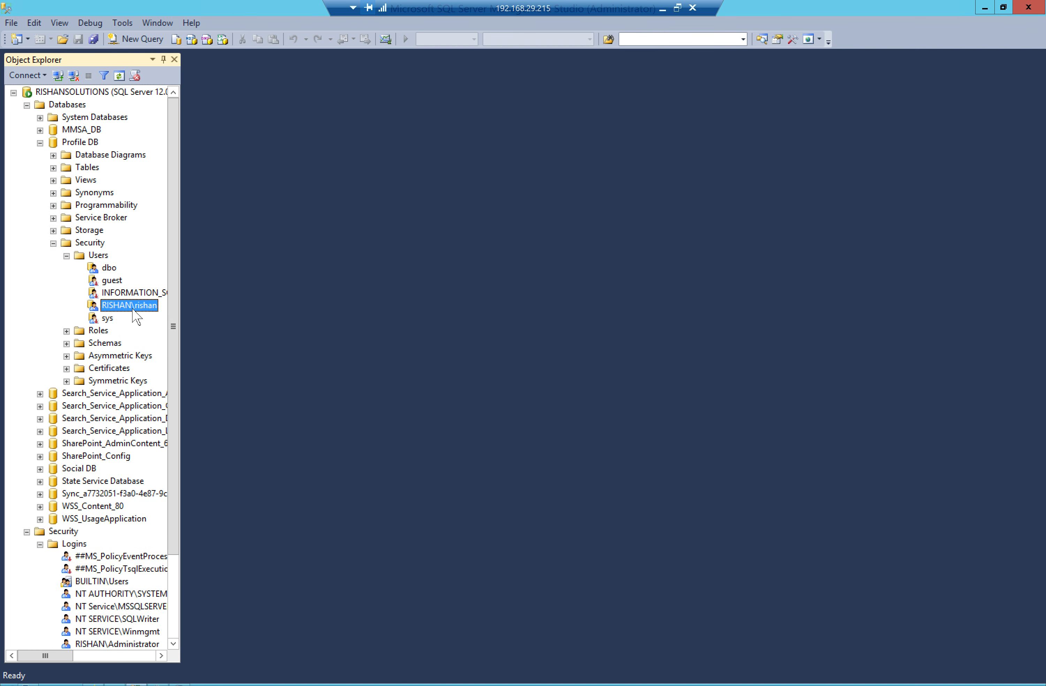
pyautogui.doubleClick(132, 306)
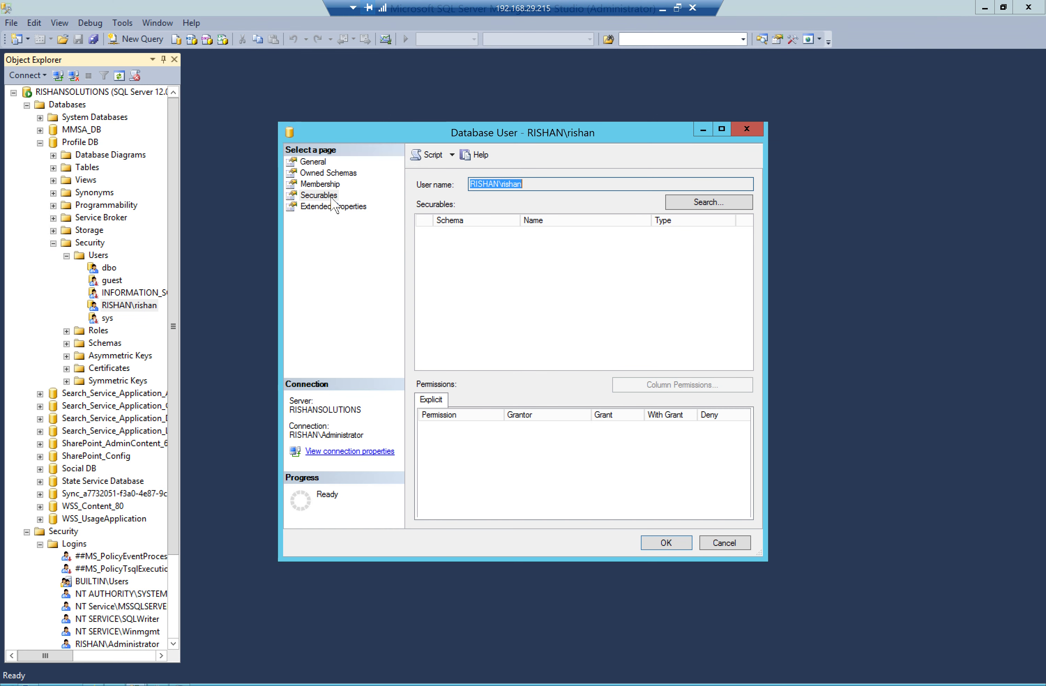
pyautogui.click(325, 184)
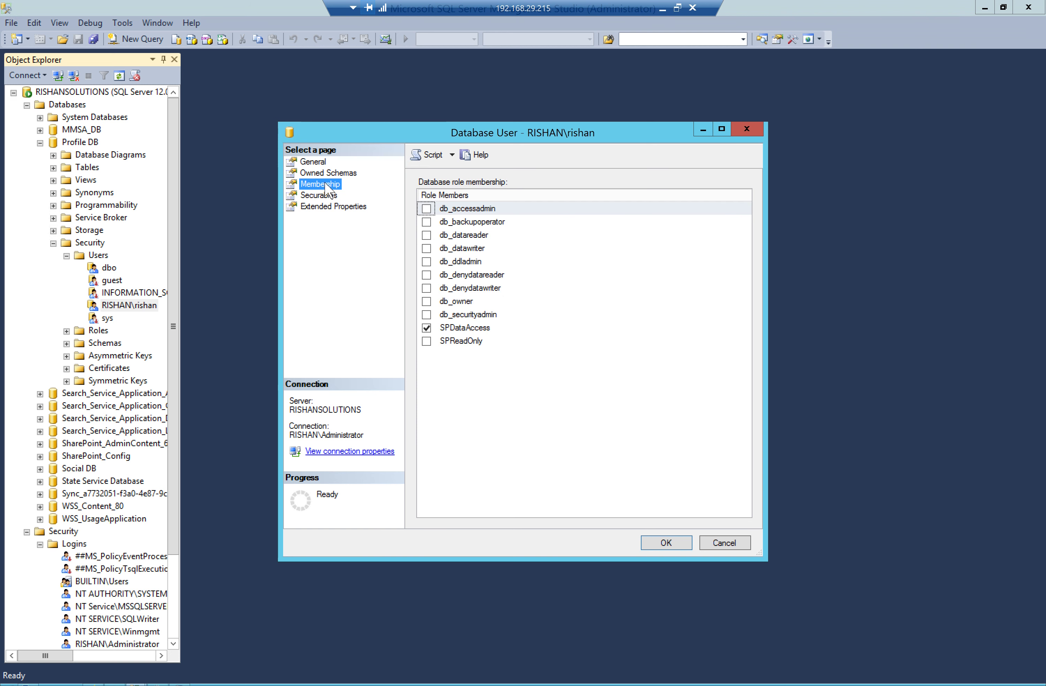
pyautogui.click(427, 302)
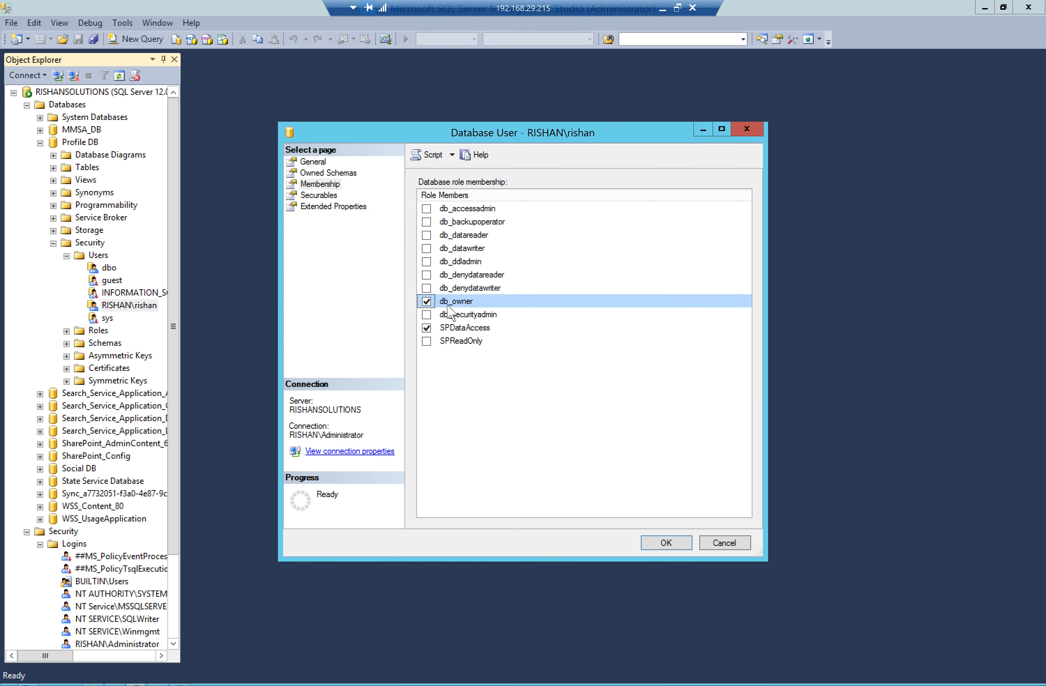
pyautogui.click(666, 543)
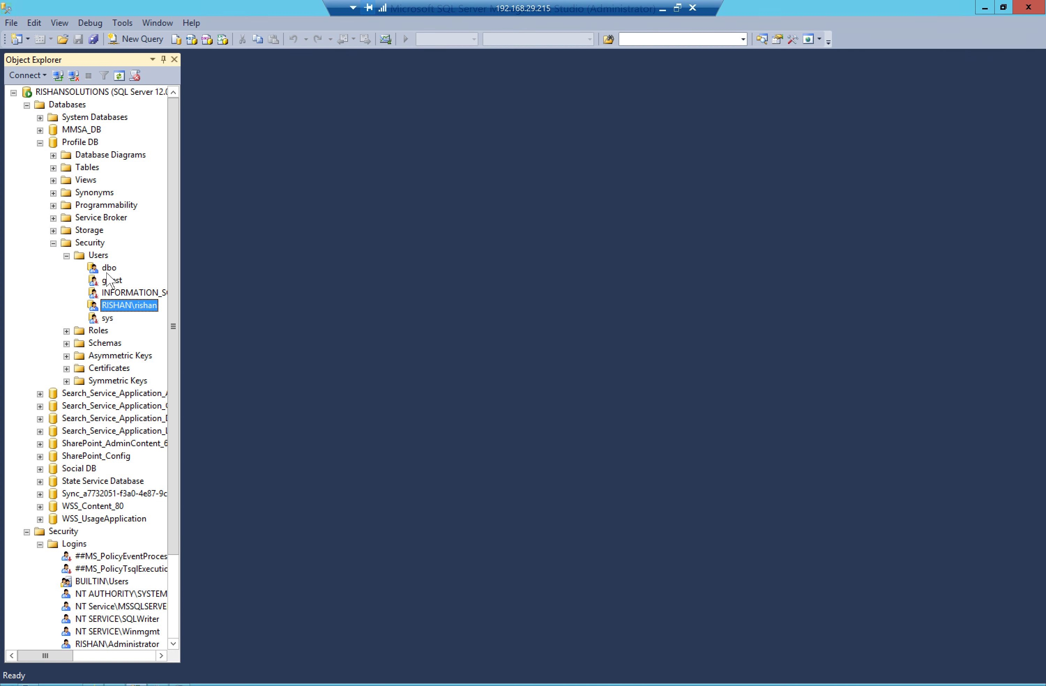
# Tick db_owner in the Membership page of the domain user under Social DB > Security > Users
pyautogui.click(54, 244)
pyautogui.click(40, 143)
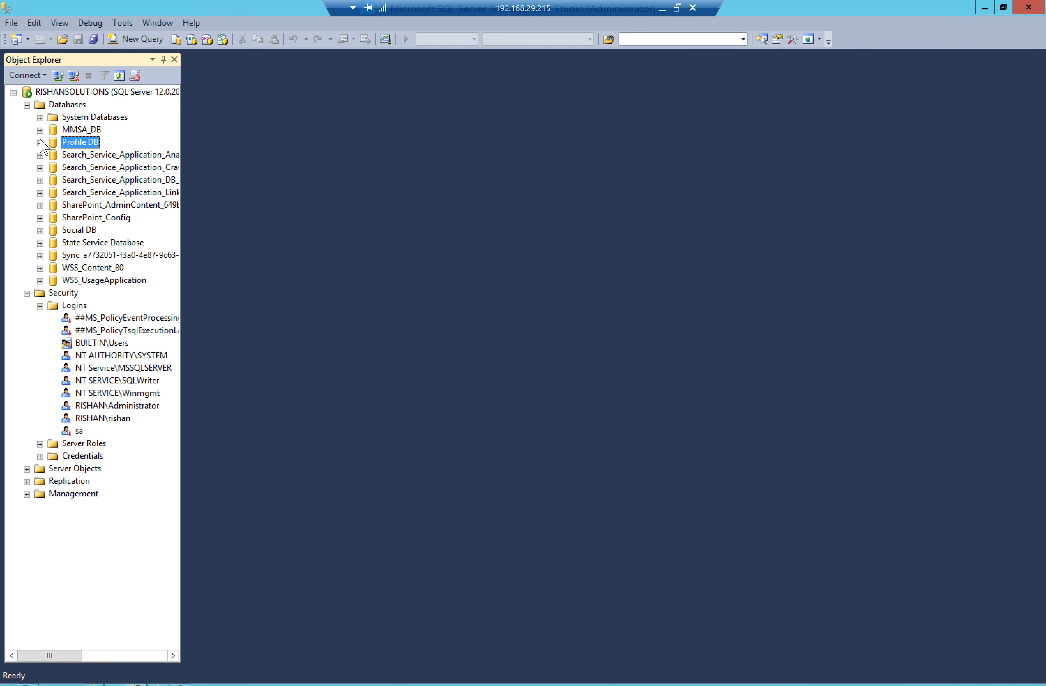
pyautogui.click(39, 230)
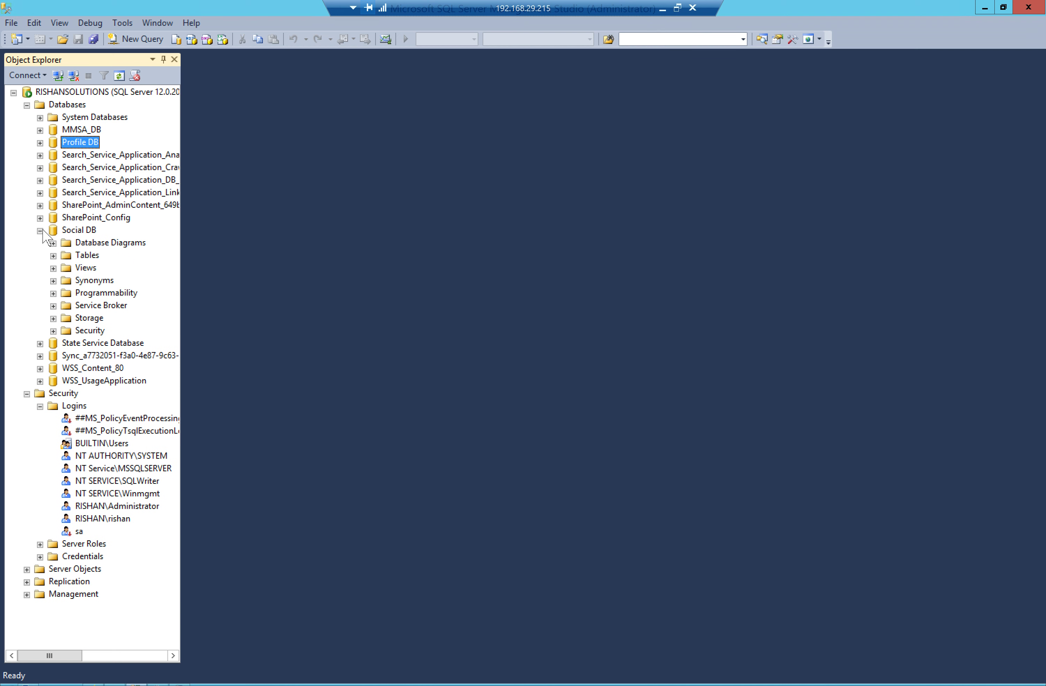
pyautogui.click(53, 331)
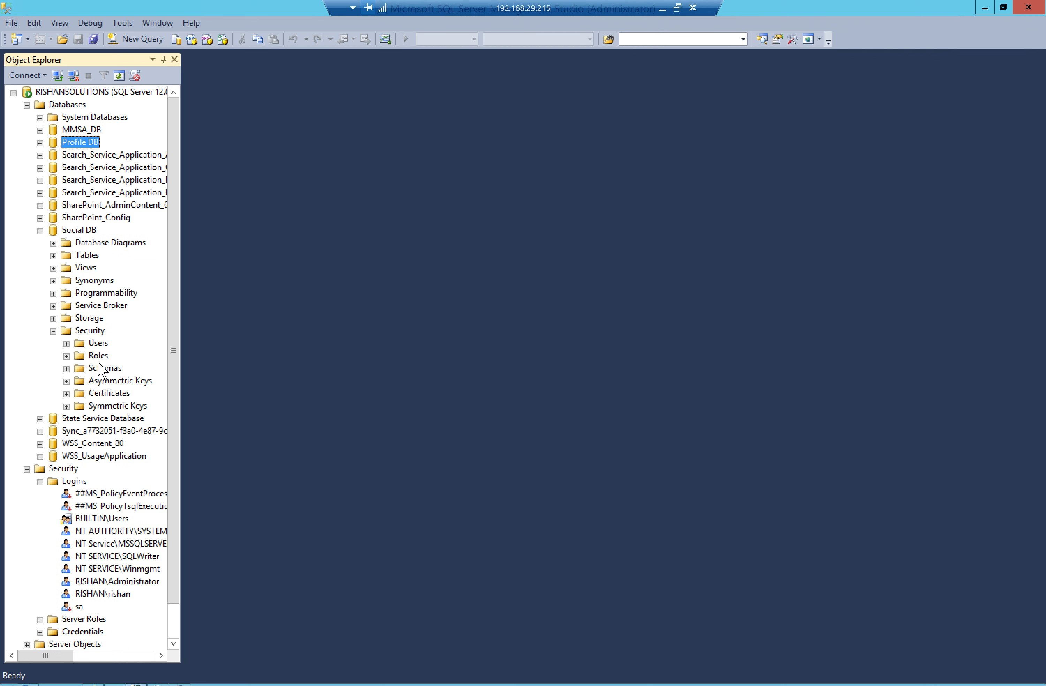
pyautogui.doubleClick(97, 346)
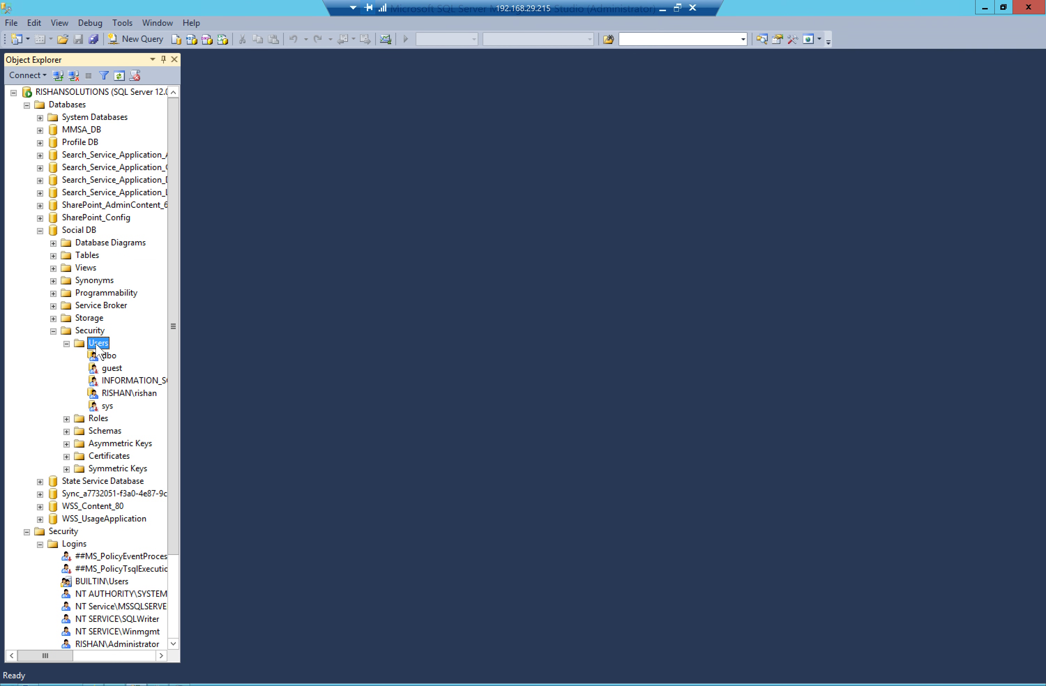
pyautogui.doubleClick(120, 392)
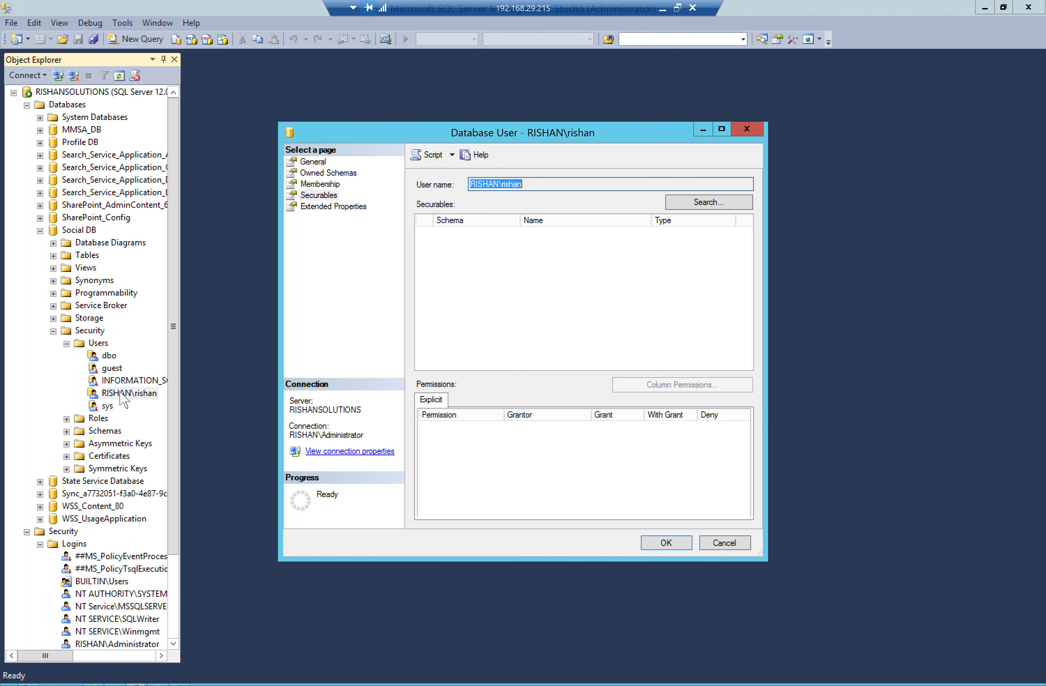
pyautogui.click(334, 185)
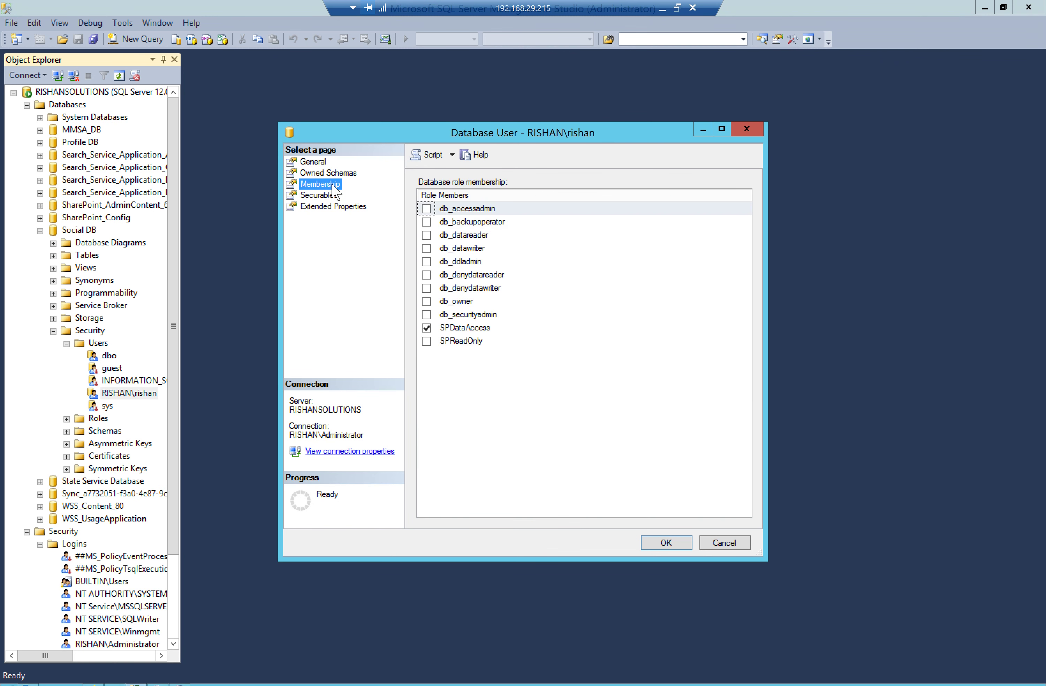
pyautogui.click(427, 302)
pyautogui.click(661, 545)
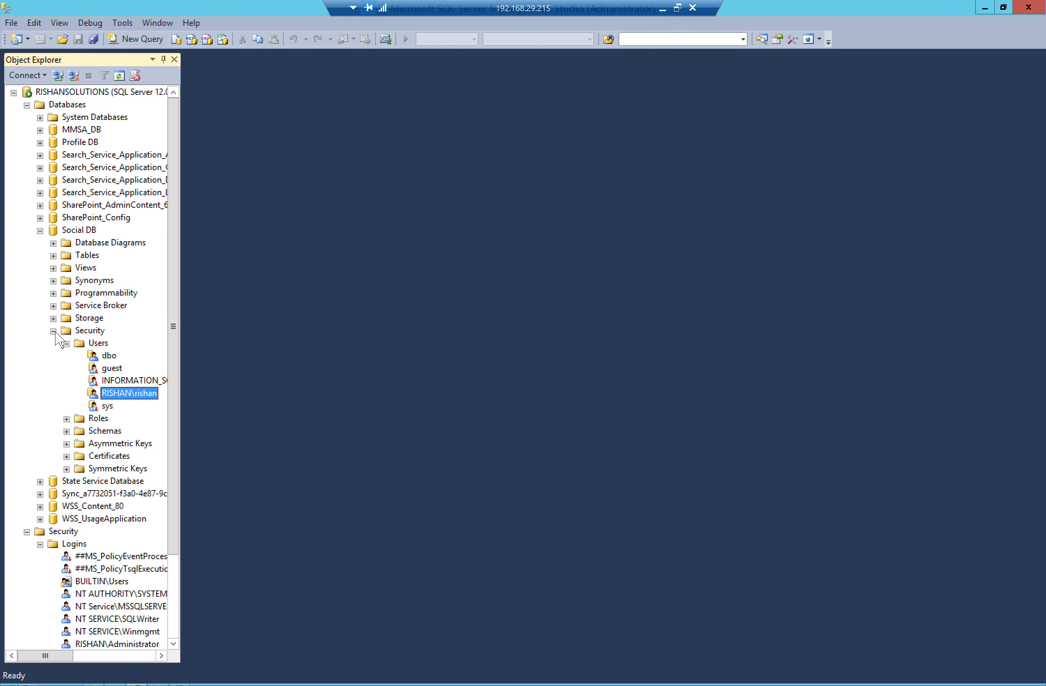
pyautogui.click(53, 331)
# Open the Sync database user's Membership page to confirm db_owner, then close it and return to SharePoint
pyautogui.click(40, 231)
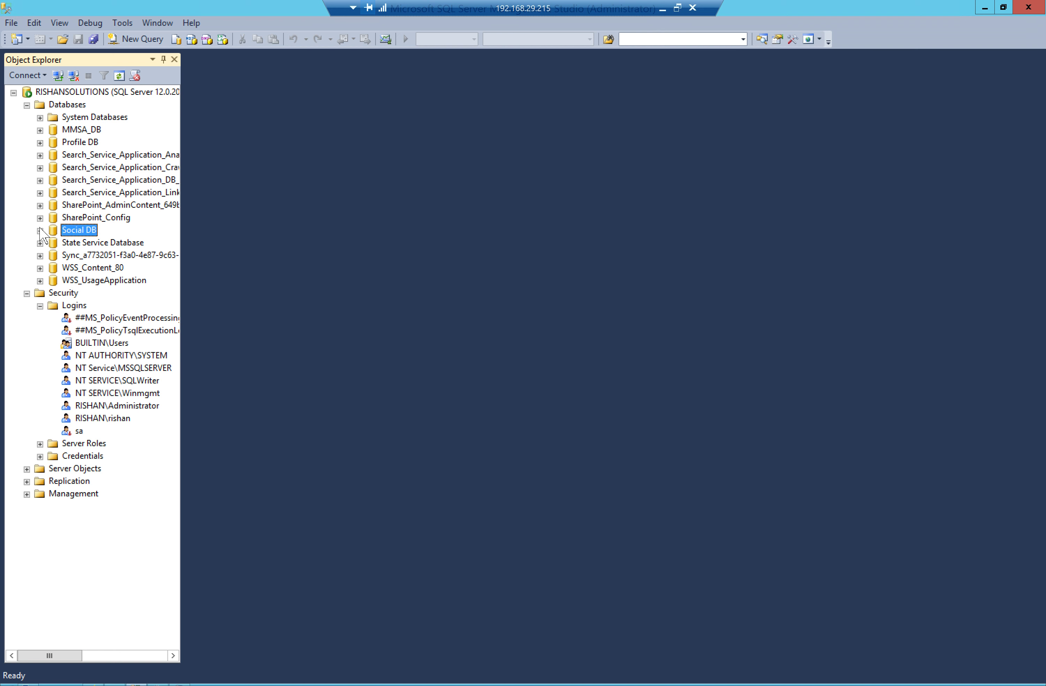
pyautogui.click(41, 257)
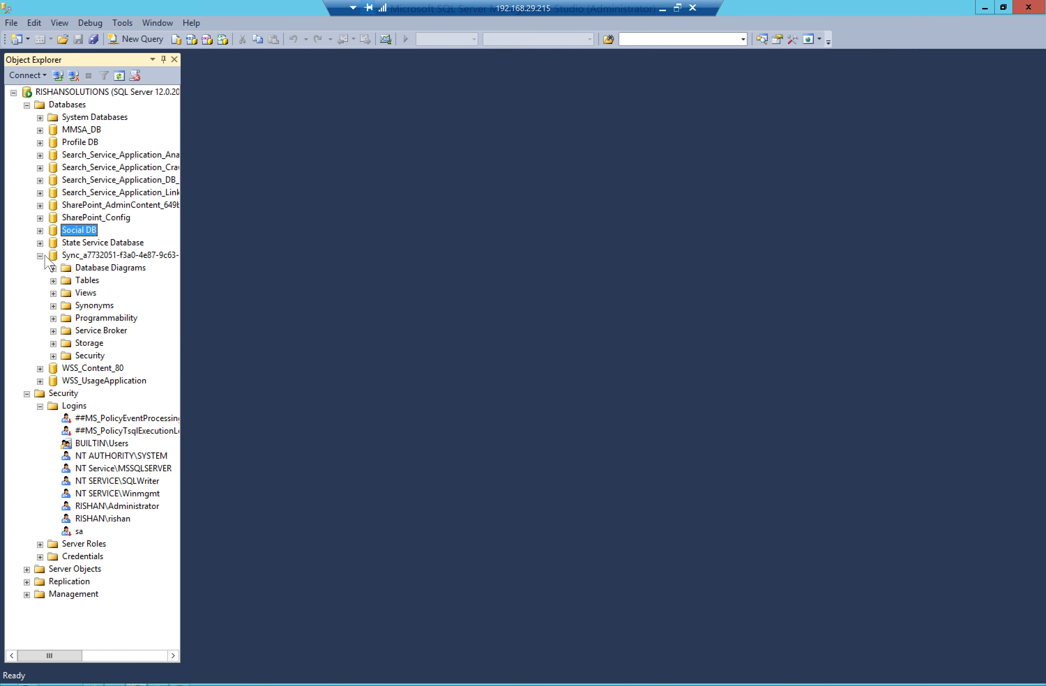
pyautogui.click(53, 356)
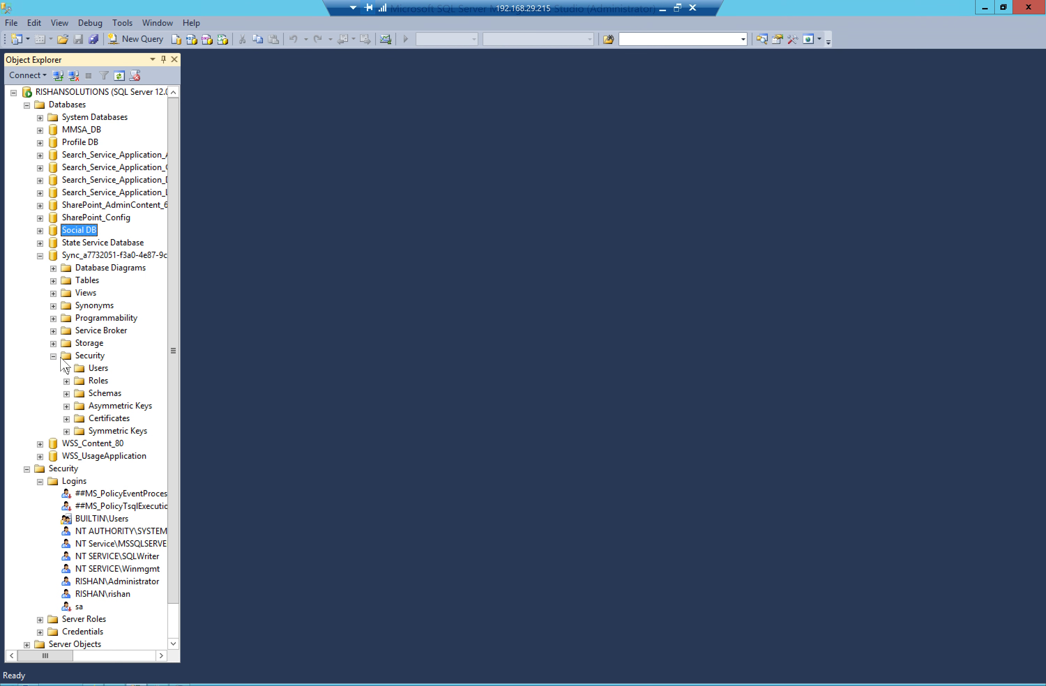
pyautogui.doubleClick(105, 369)
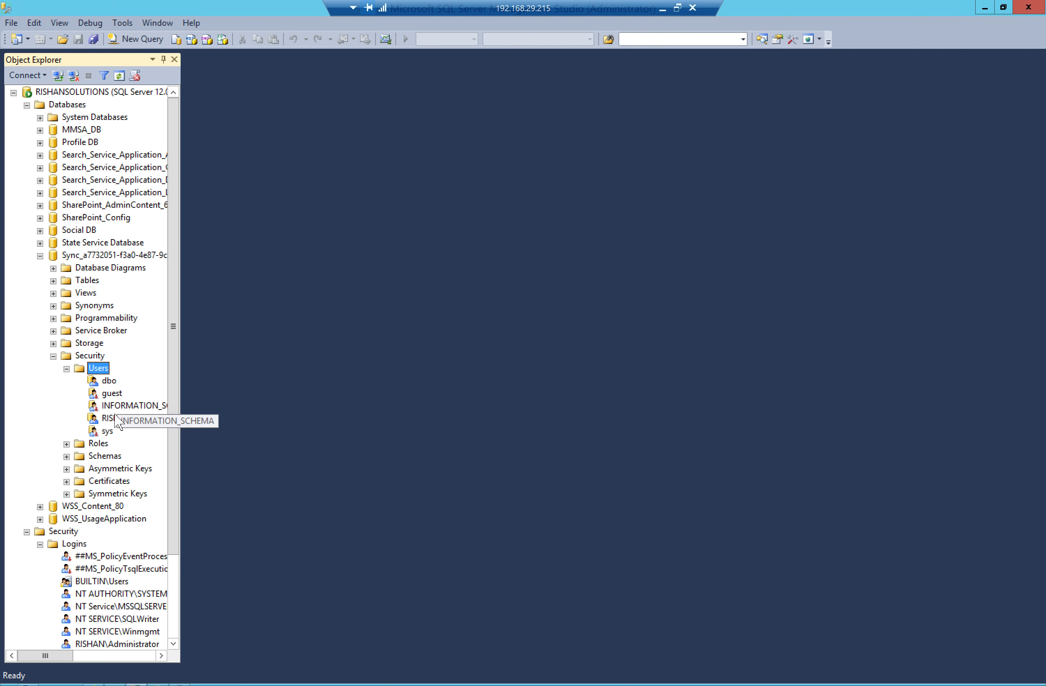
pyautogui.doubleClick(124, 419)
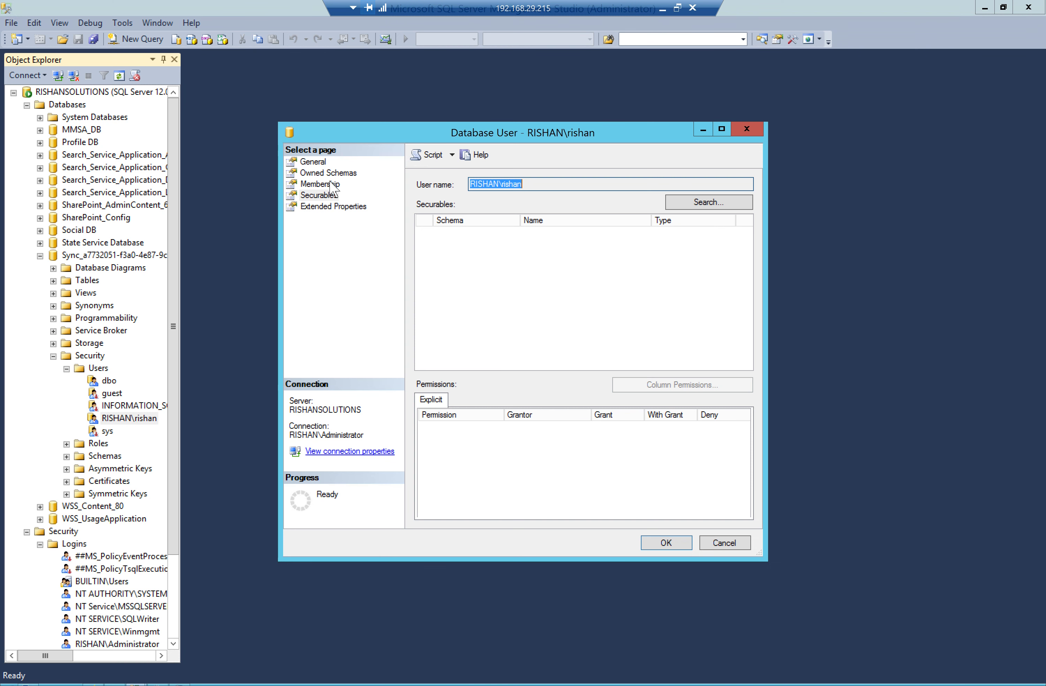
pyautogui.click(321, 186)
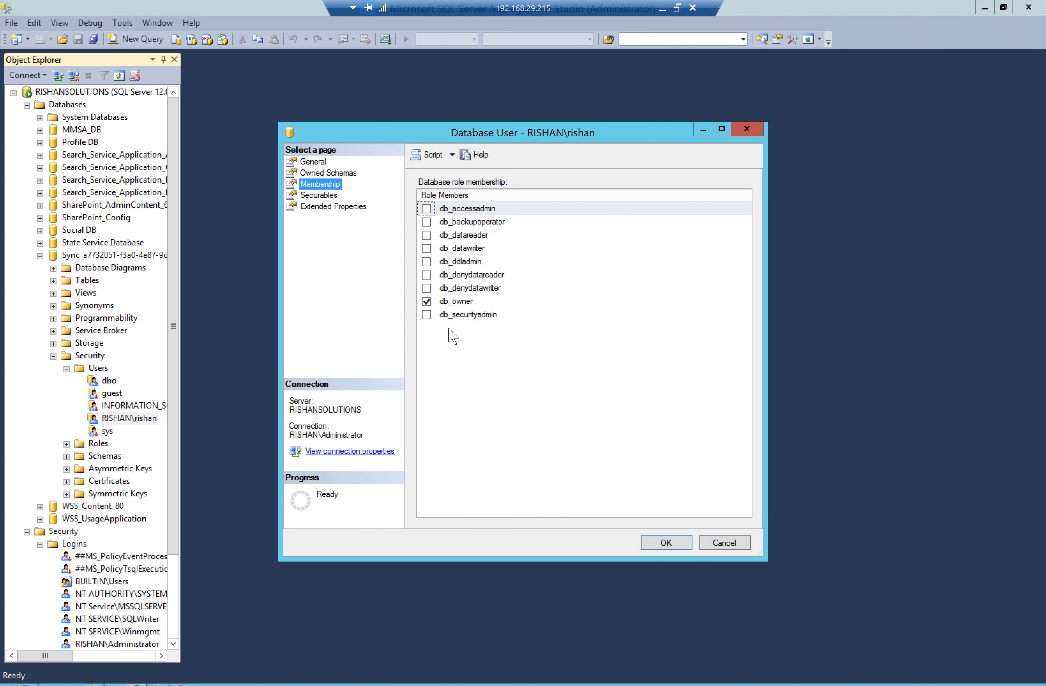
pyautogui.click(747, 129)
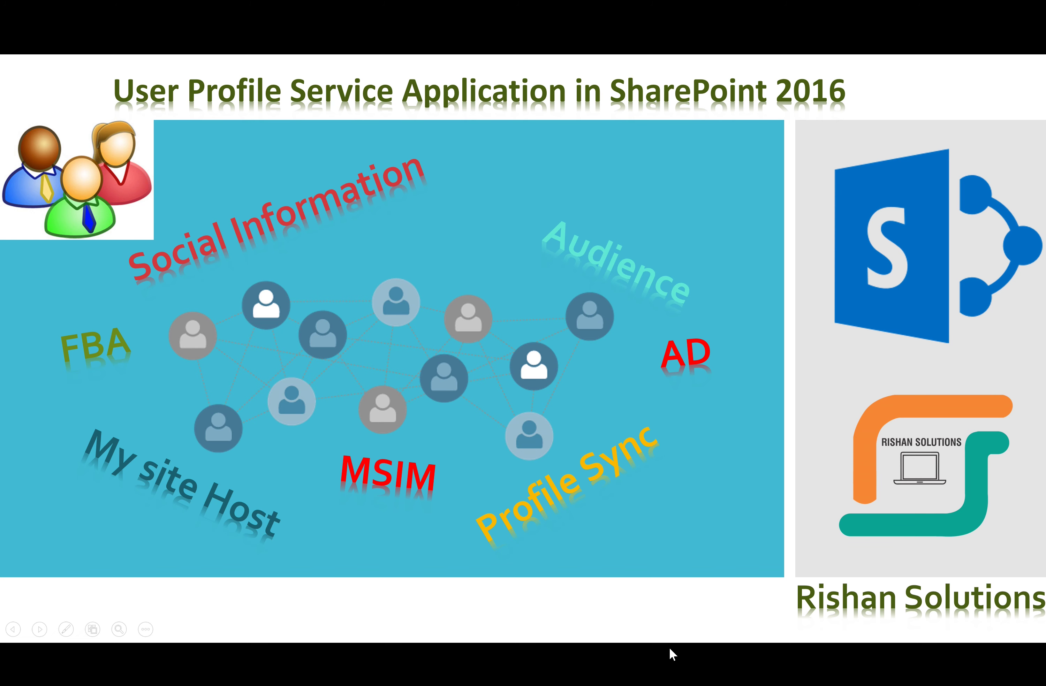
pyautogui.hotkey('alt', 'Tab')
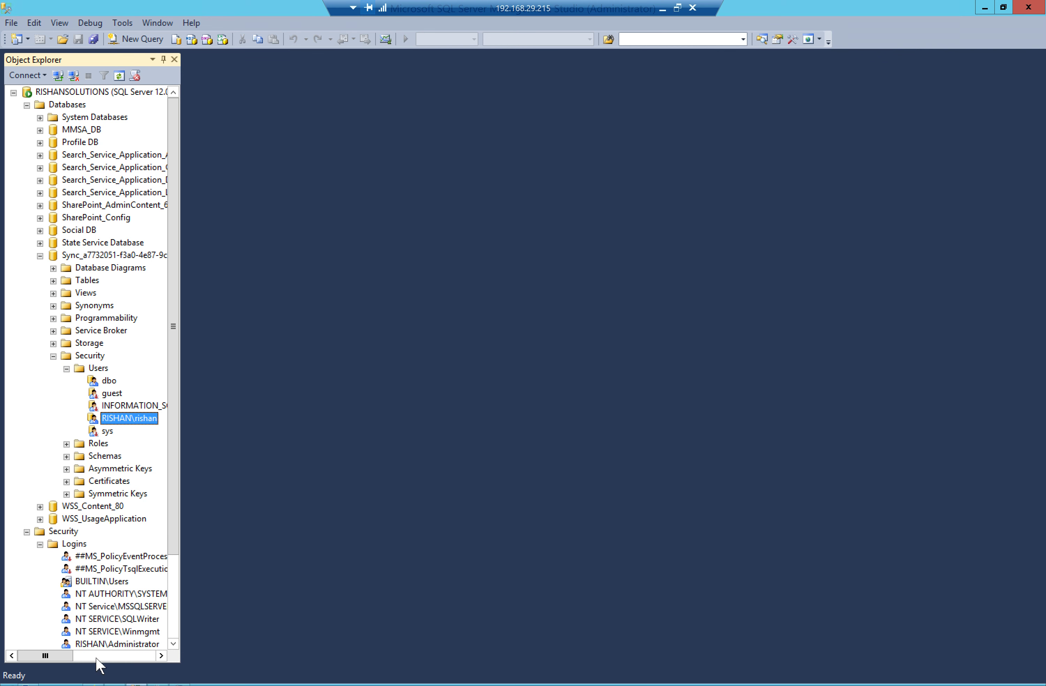
pyautogui.click(107, 683)
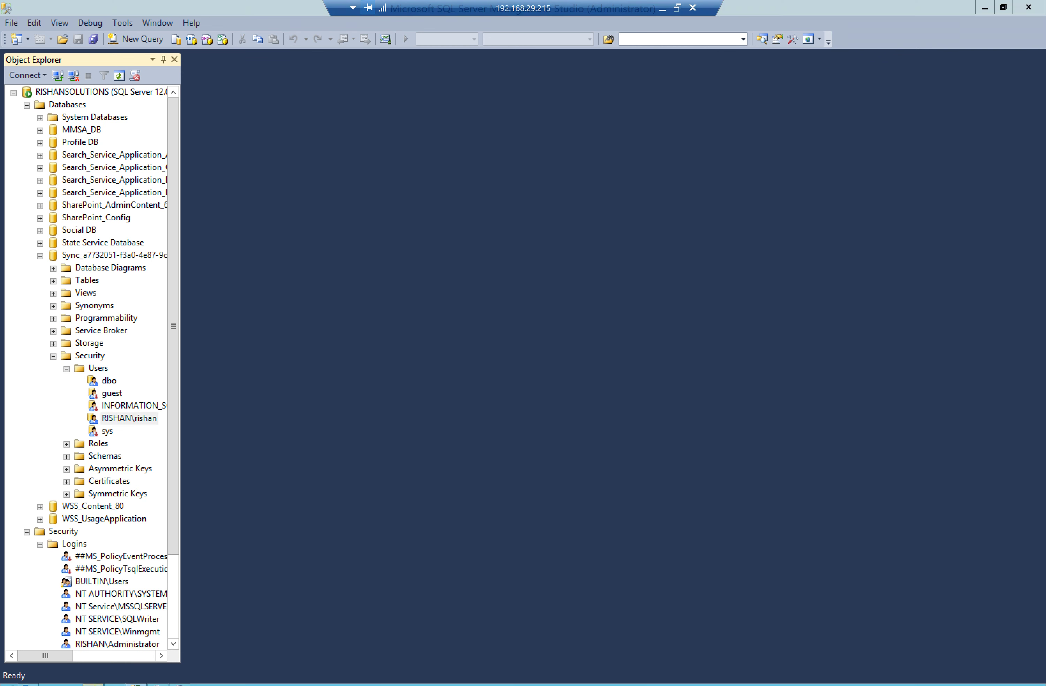
# Reload the profile page and run the User Profile ActiveDirectory Import timer job now
pyautogui.click(69, 49)
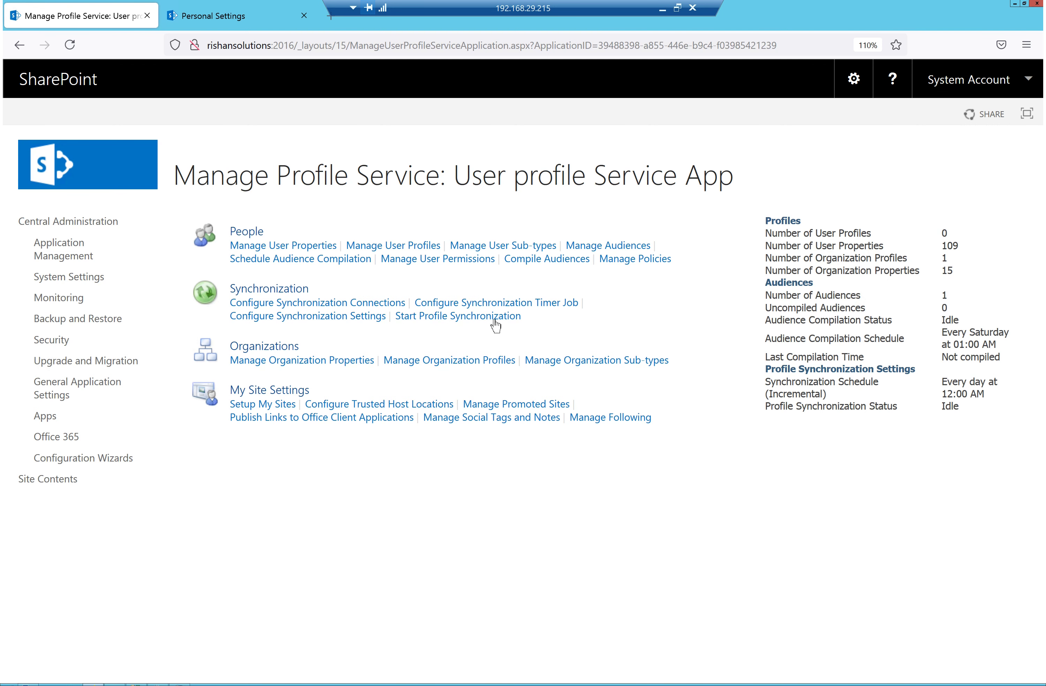
pyautogui.click(508, 310)
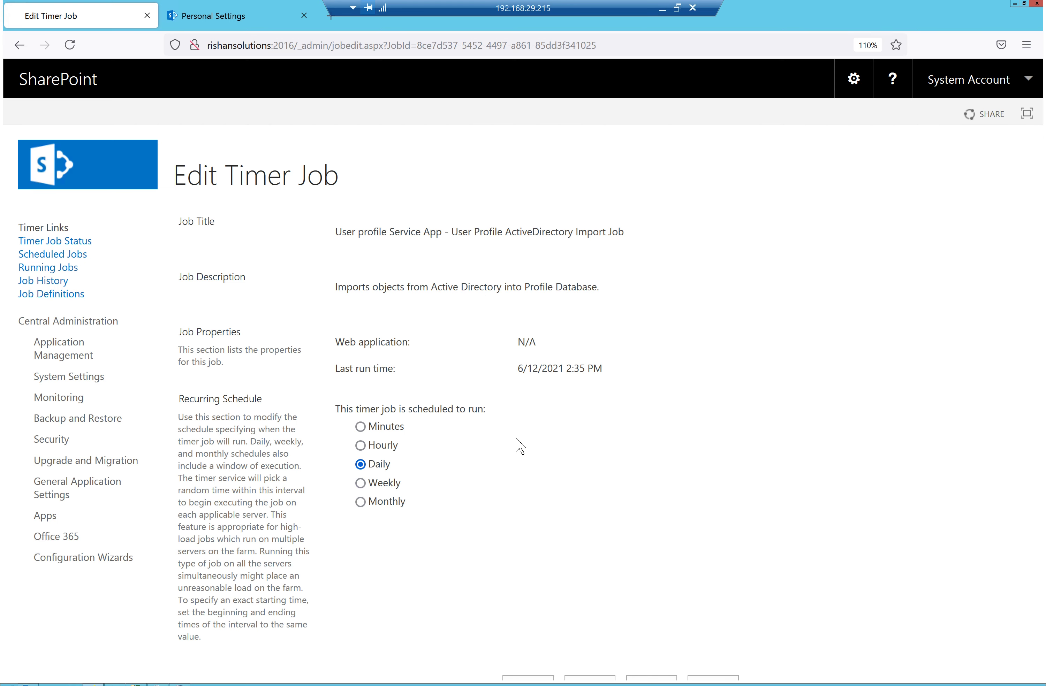
pyautogui.scroll(-3, 553, 524)
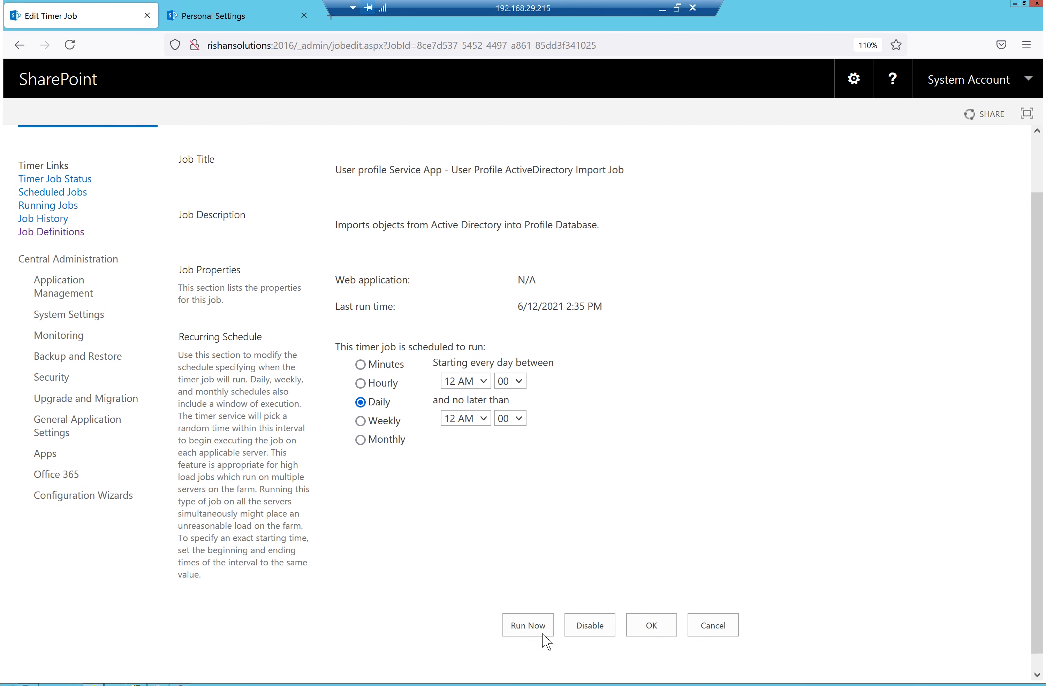
pyautogui.click(528, 609)
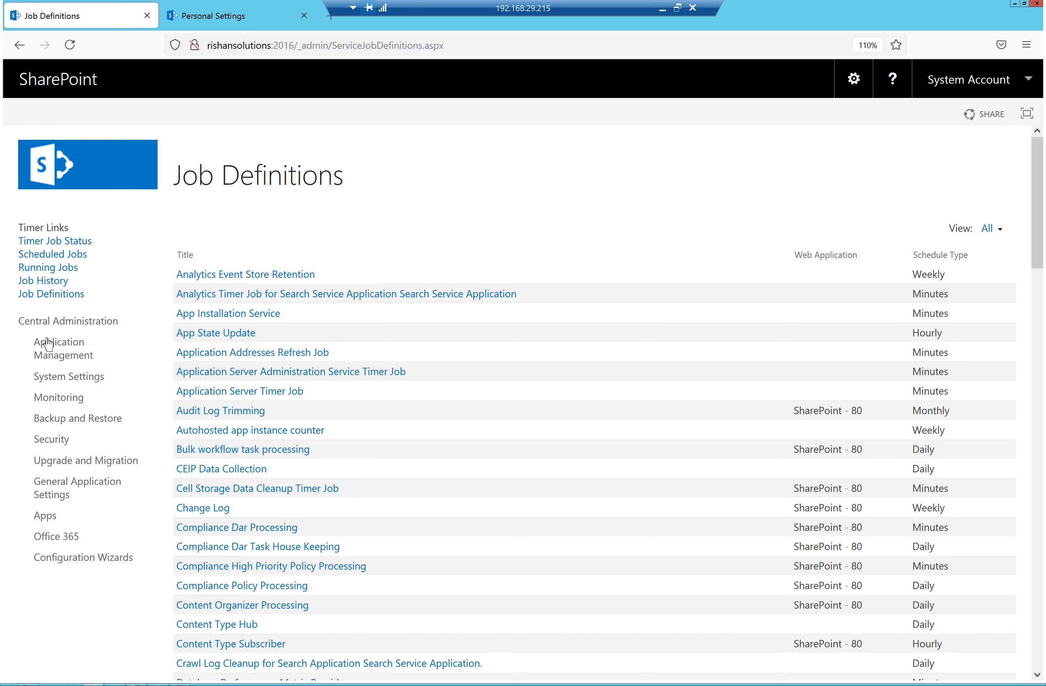
# Reopen the User profile Service App via Manage service applications and reload it
pyautogui.click(49, 352)
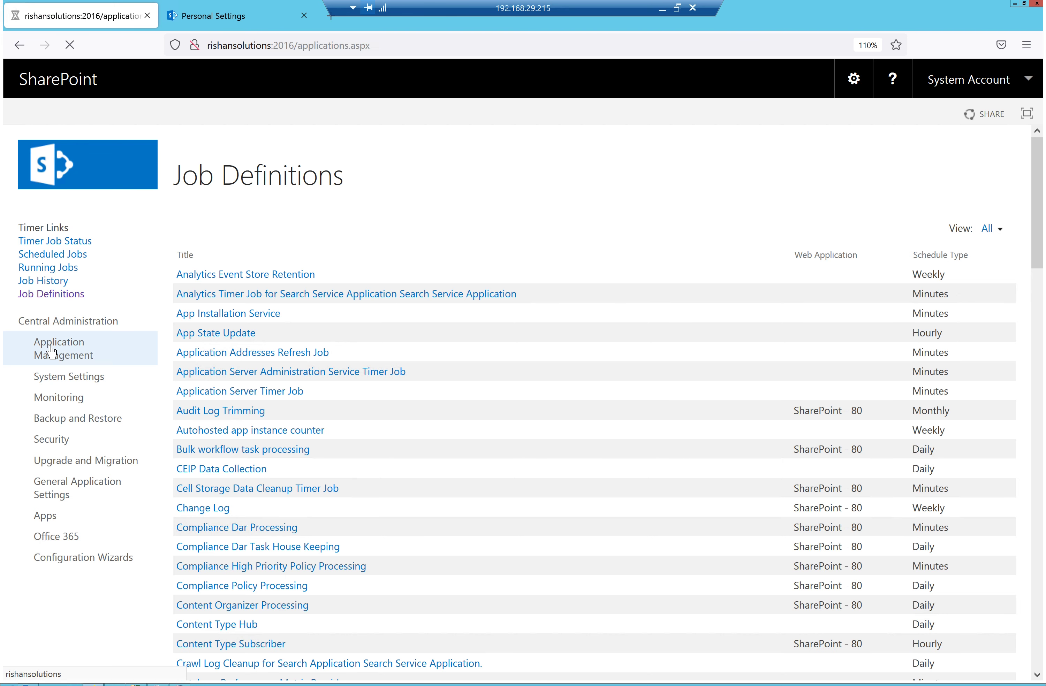
pyautogui.click(302, 361)
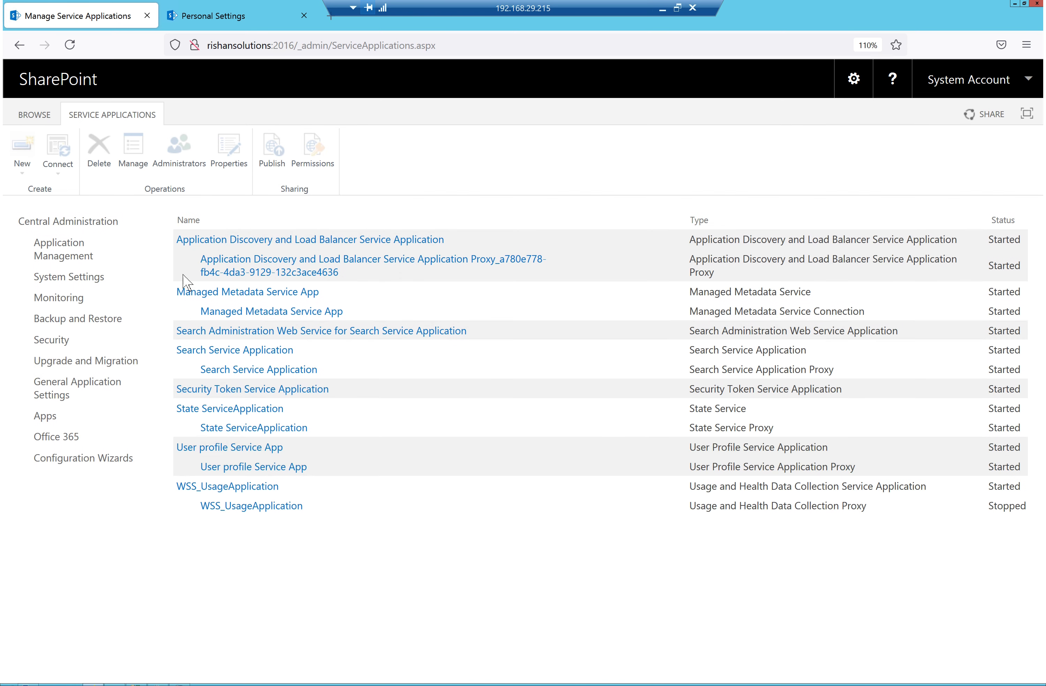
pyautogui.click(253, 448)
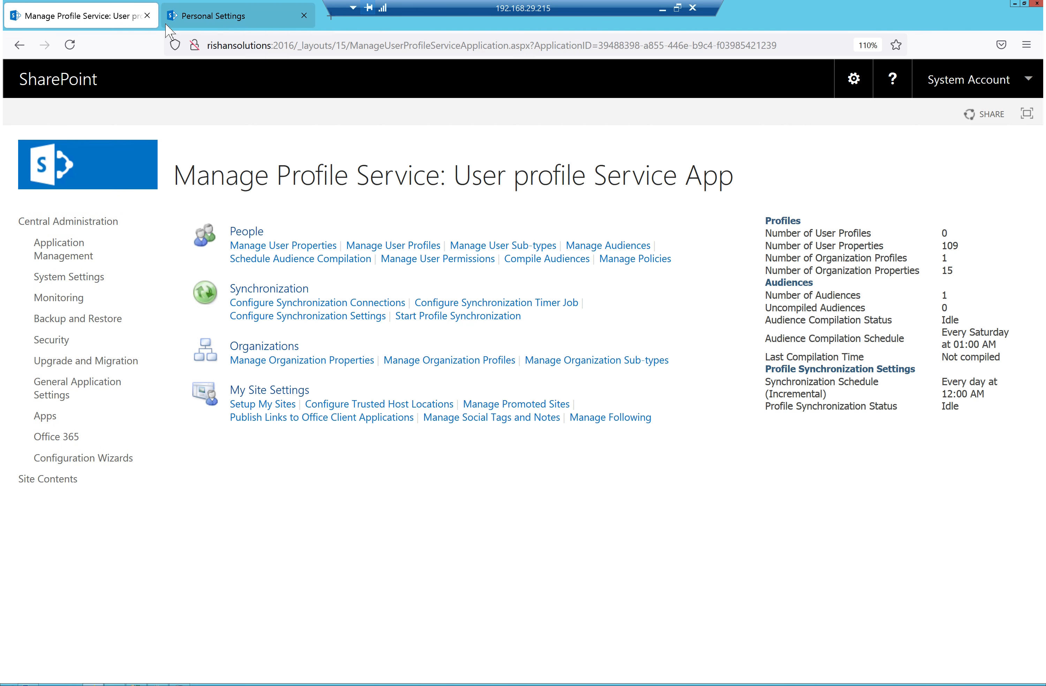
pyautogui.click(70, 45)
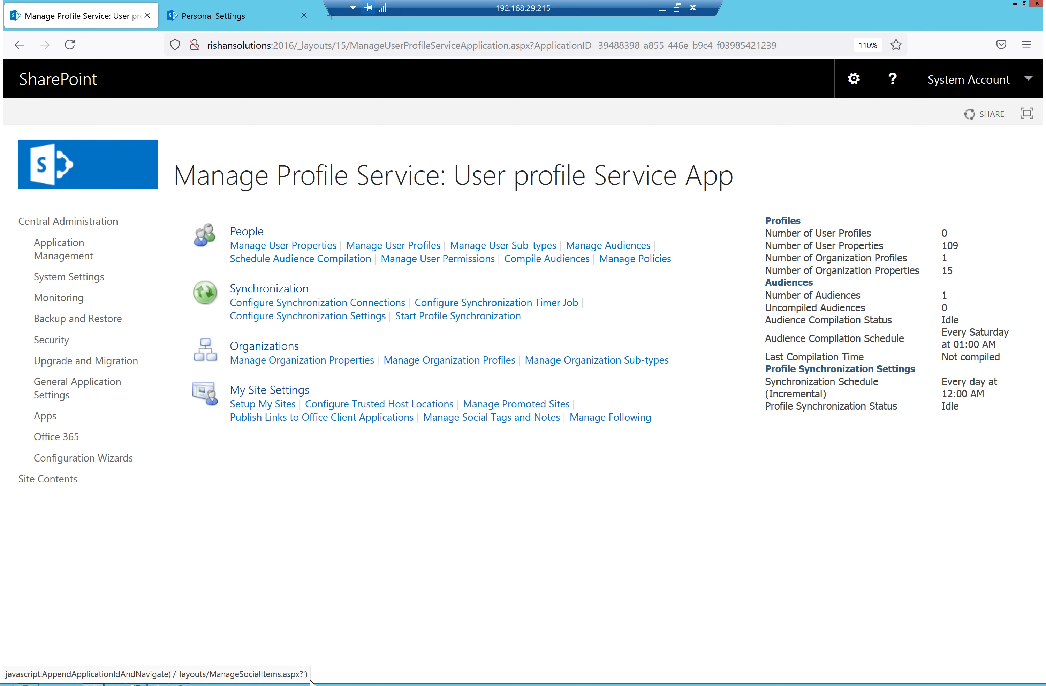
# Refresh the Application log several times in Event Viewer, viewing Critical timer event 6398
pyautogui.click(179, 685)
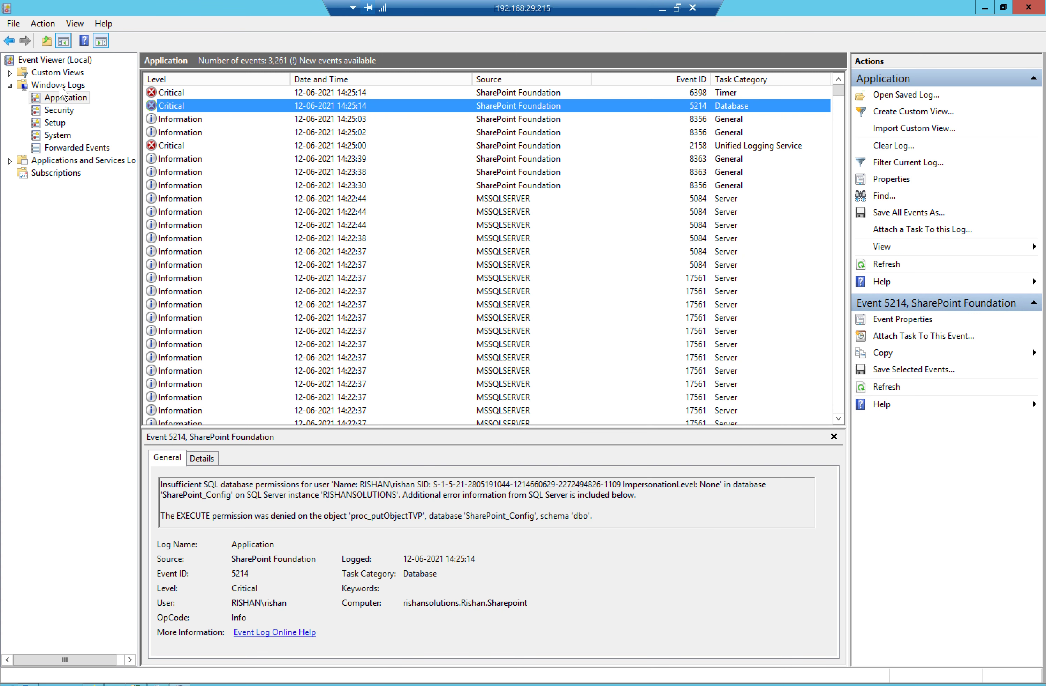
pyautogui.rightClick(50, 96)
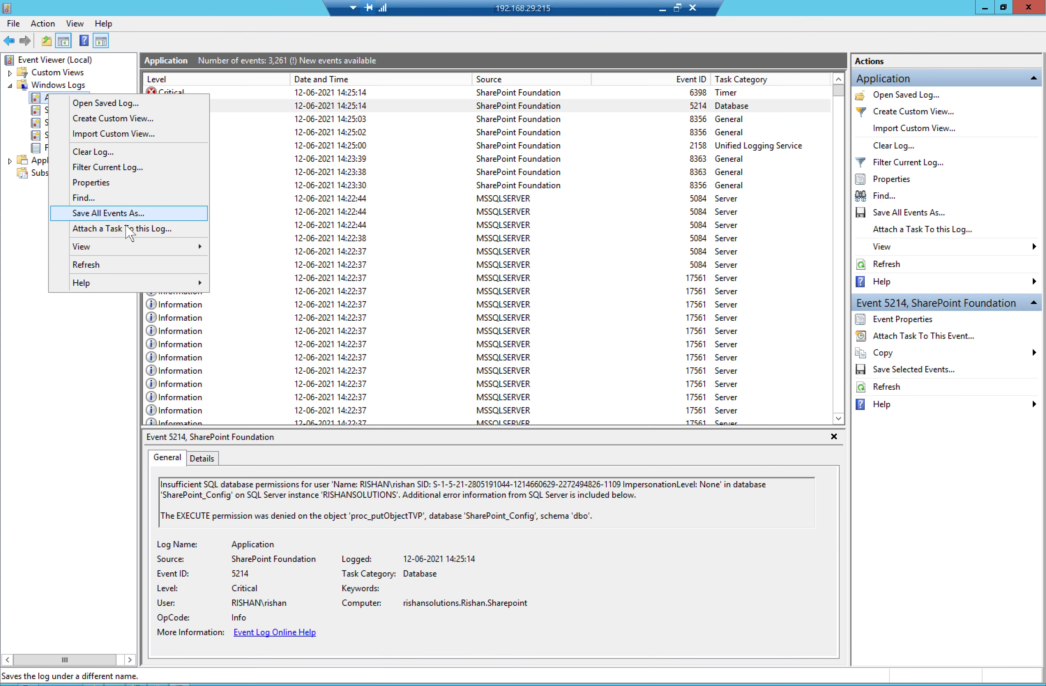
pyautogui.click(98, 264)
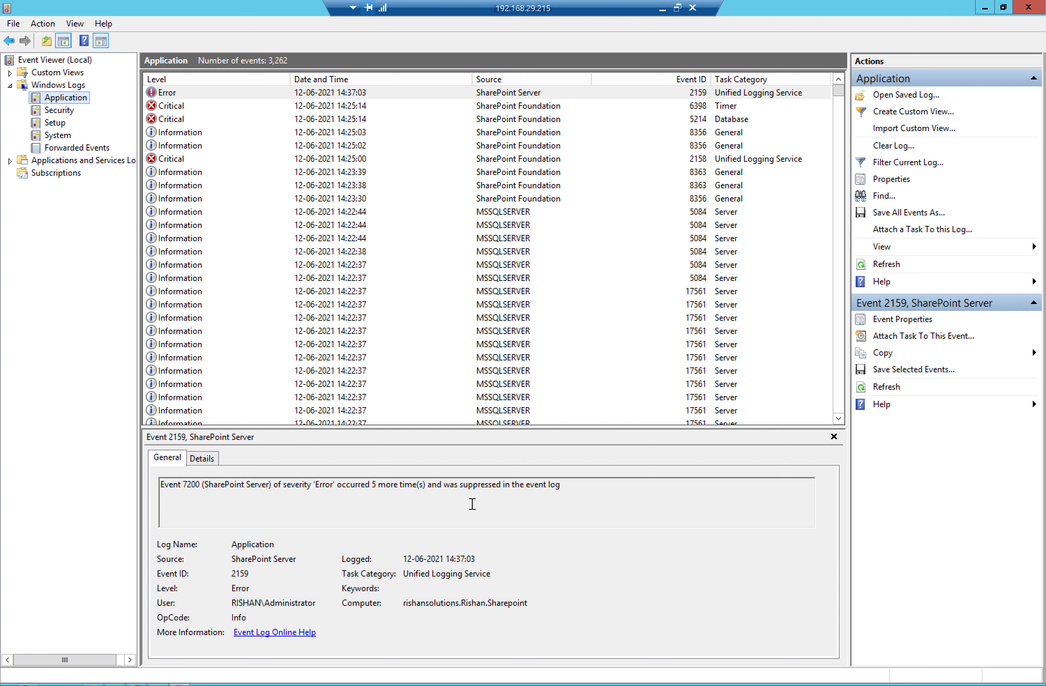
pyautogui.click(162, 107)
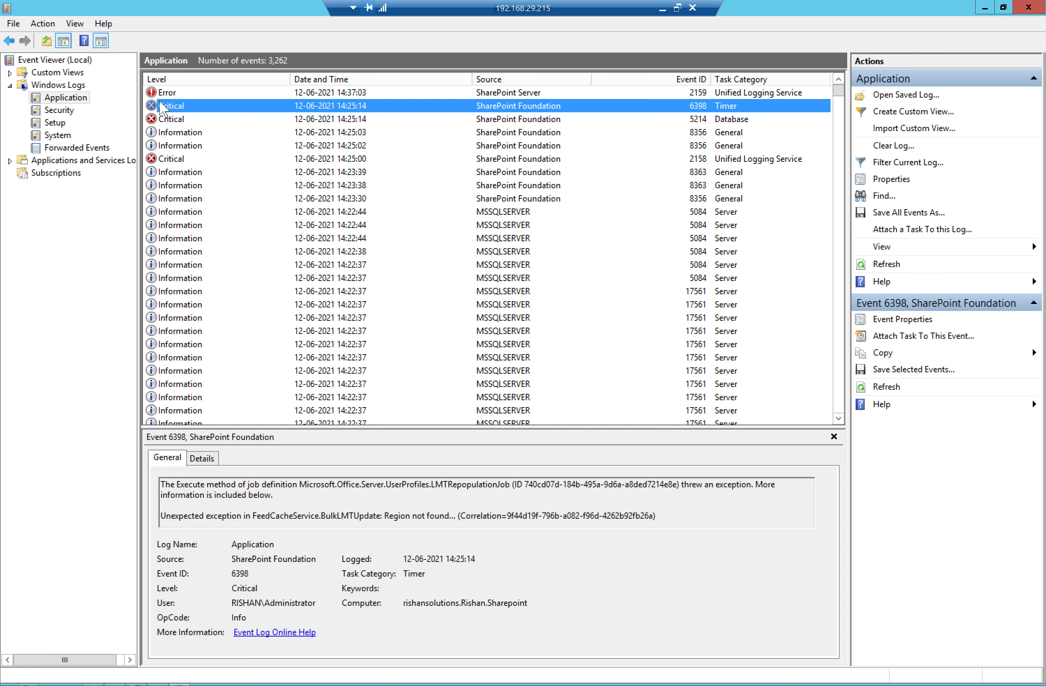
pyautogui.rightClick(67, 100)
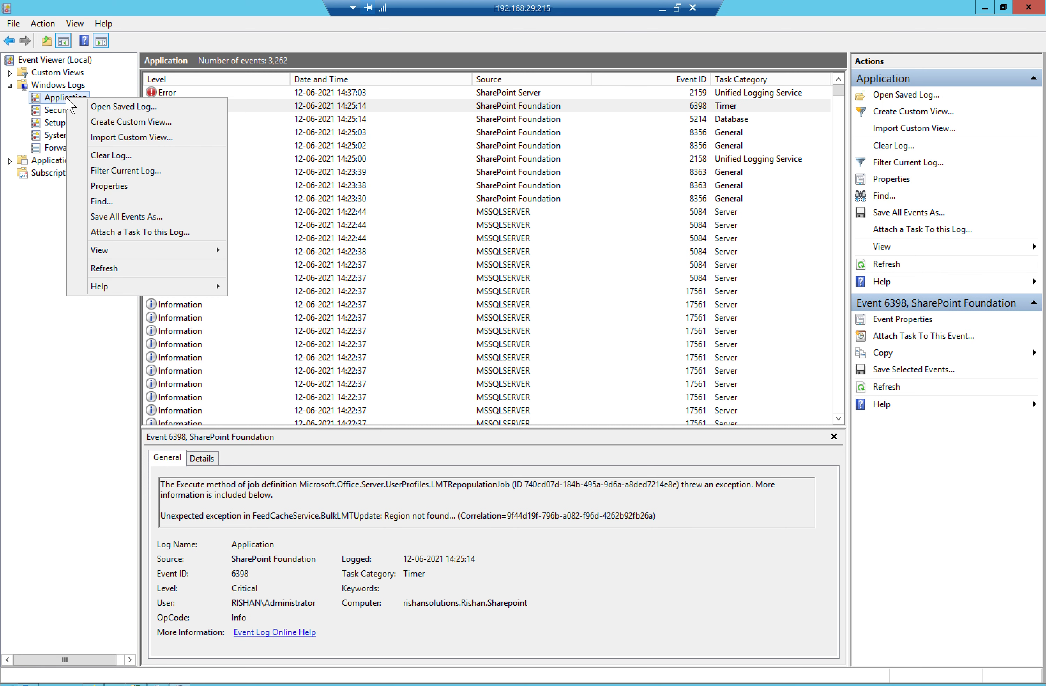
pyautogui.click(119, 269)
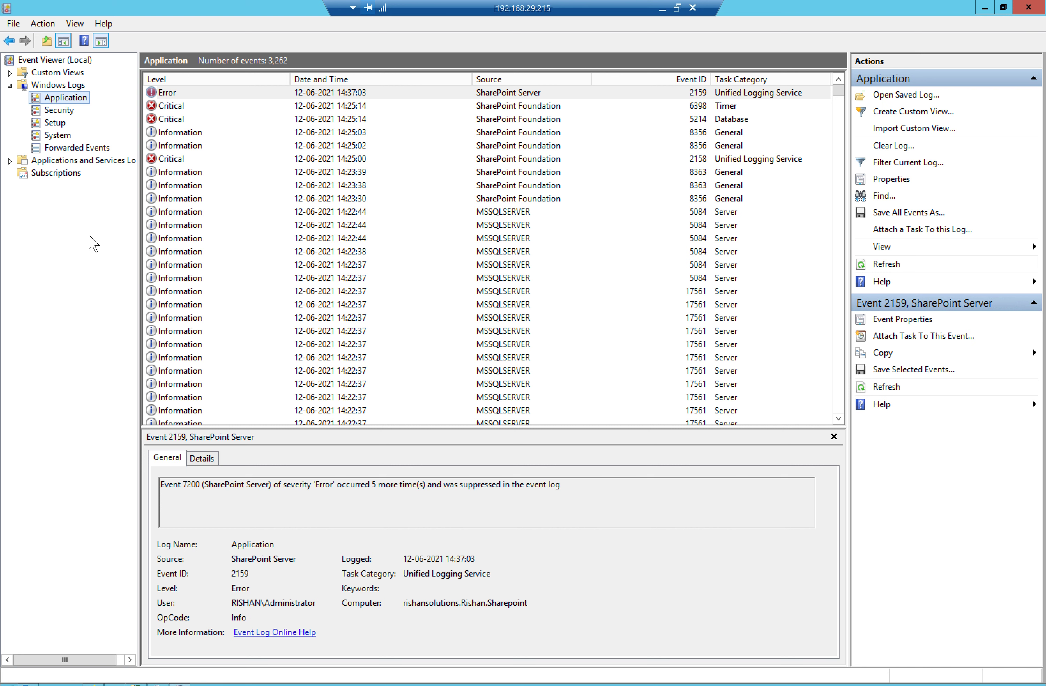
pyautogui.rightClick(52, 92)
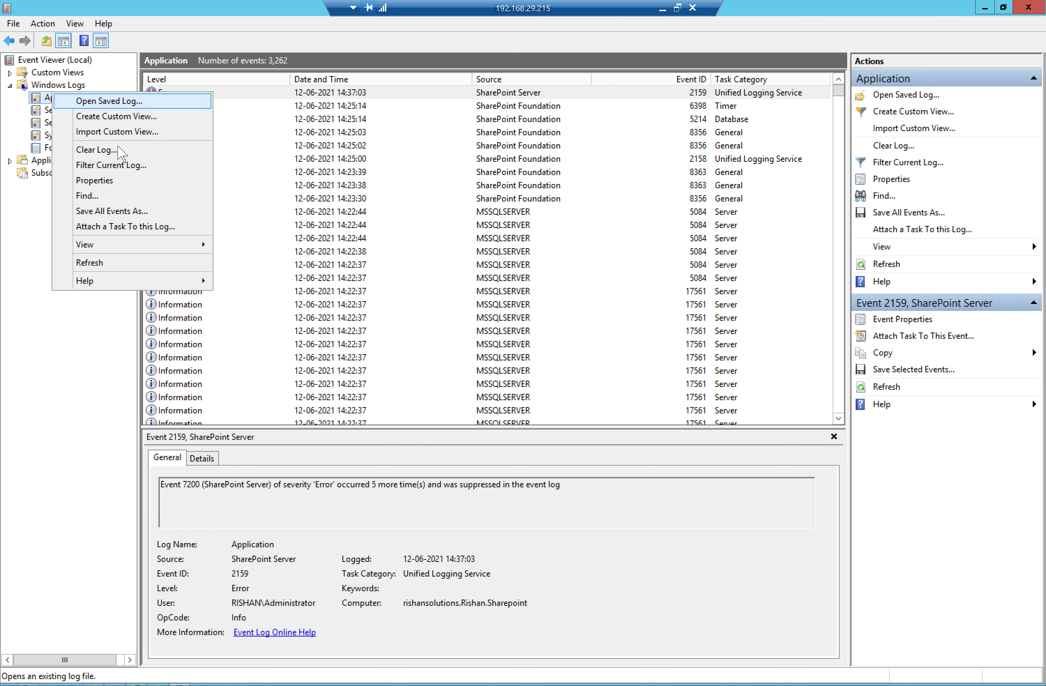
pyautogui.click(99, 264)
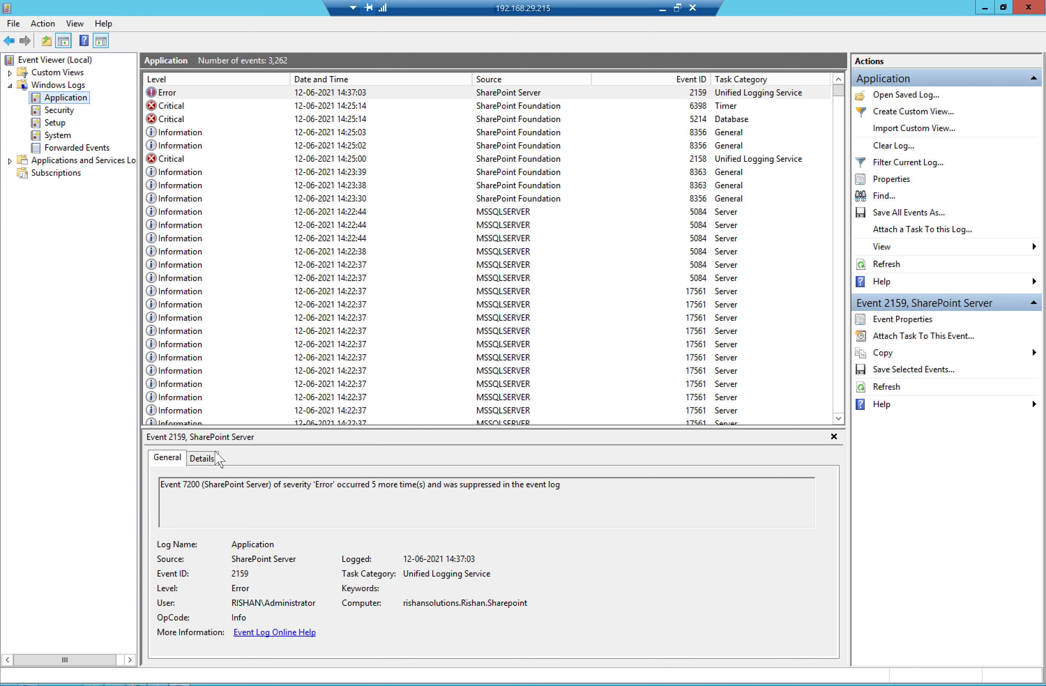
# Read the expanded System details of Error event 2159 on the Details tab
pyautogui.click(201, 459)
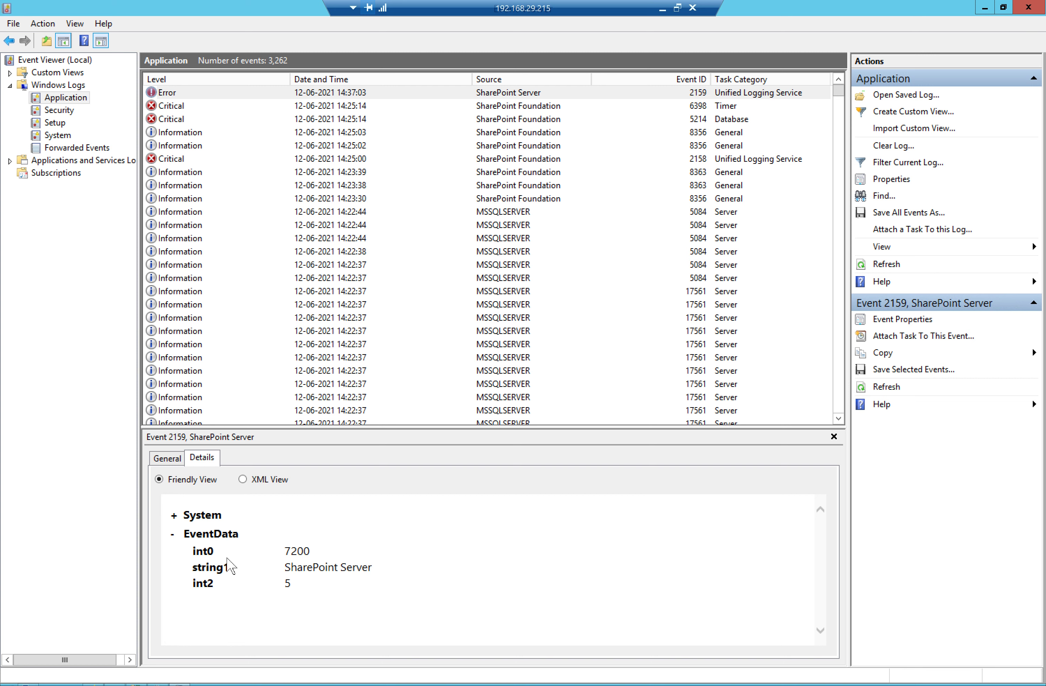
pyautogui.click(177, 518)
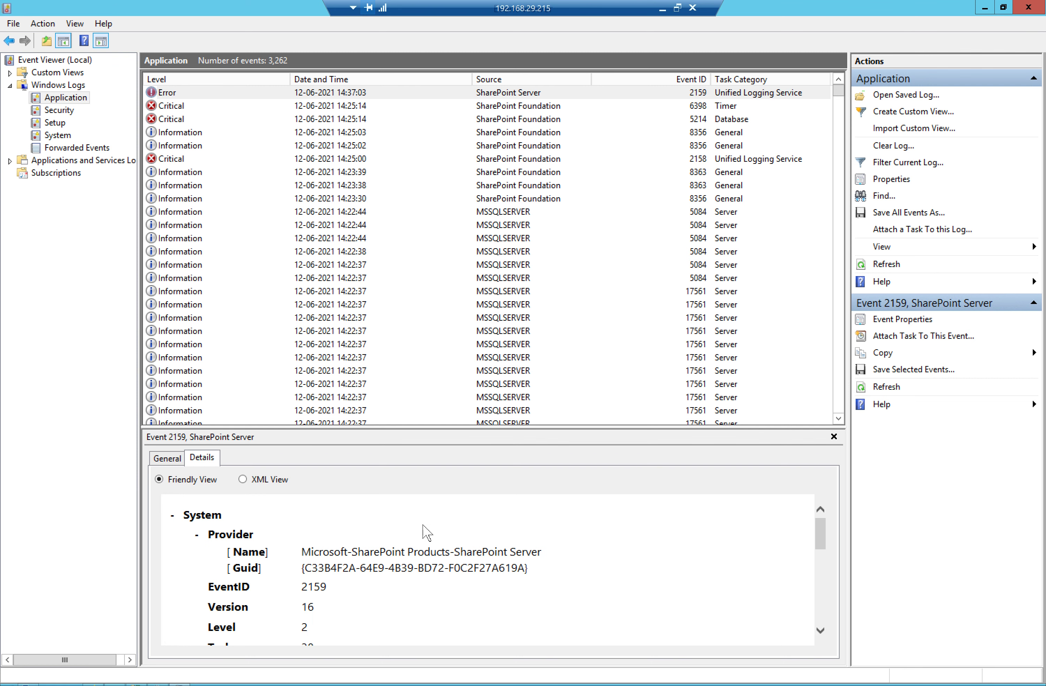
pyautogui.scroll(-1, 424, 526)
pyautogui.scroll(-1, 424, 527)
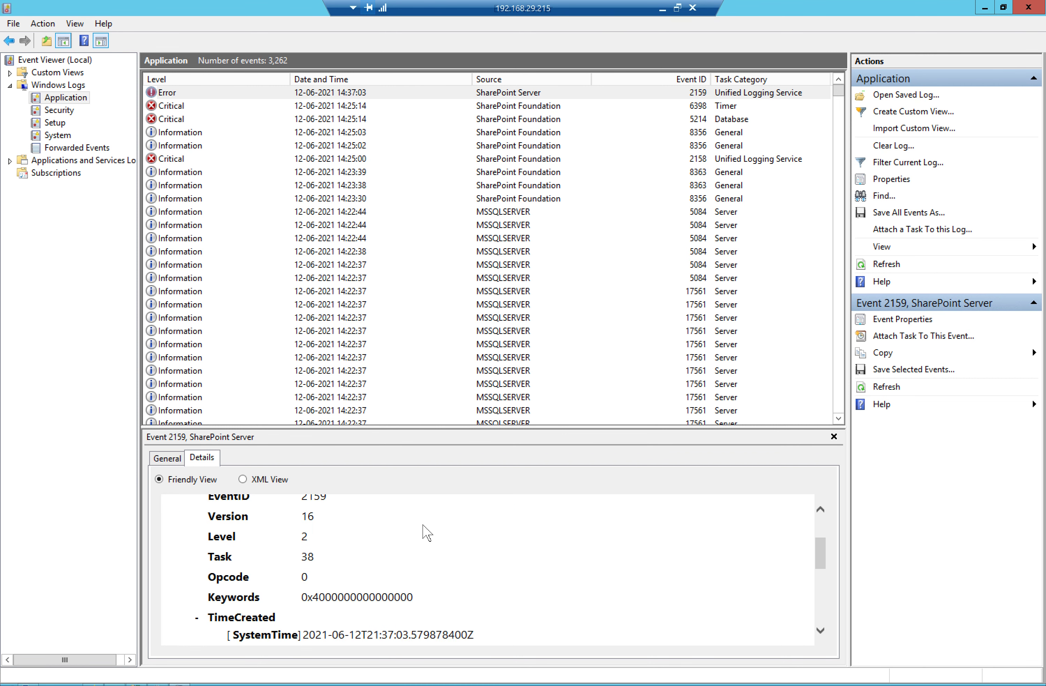
pyautogui.scroll(-4, 424, 527)
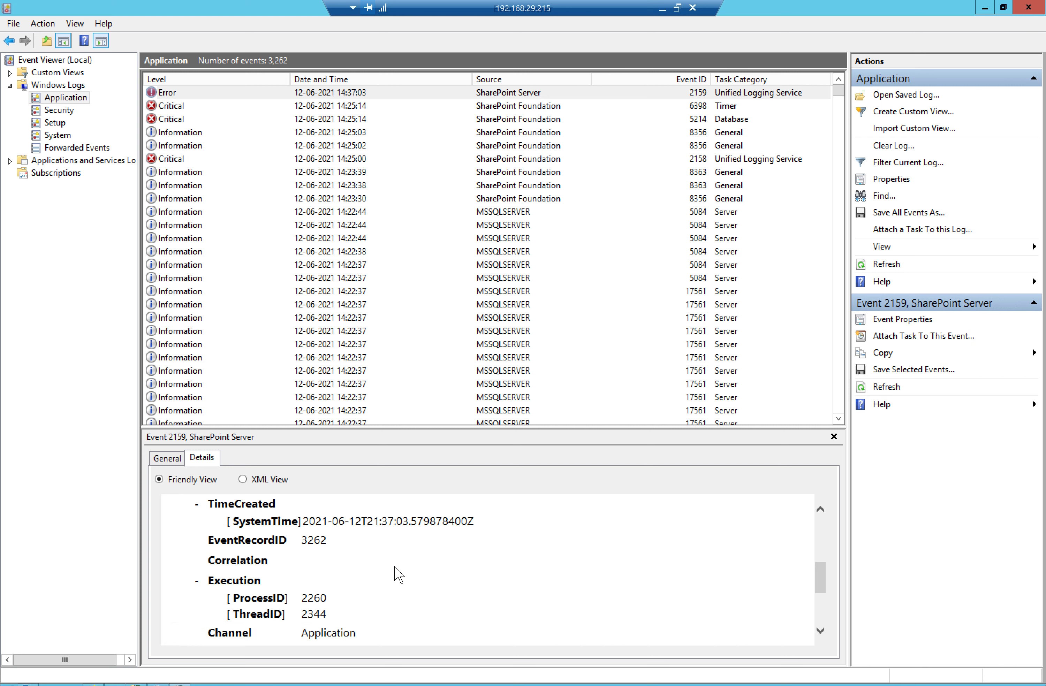
pyautogui.scroll(-1, 399, 572)
pyautogui.scroll(-3, 399, 572)
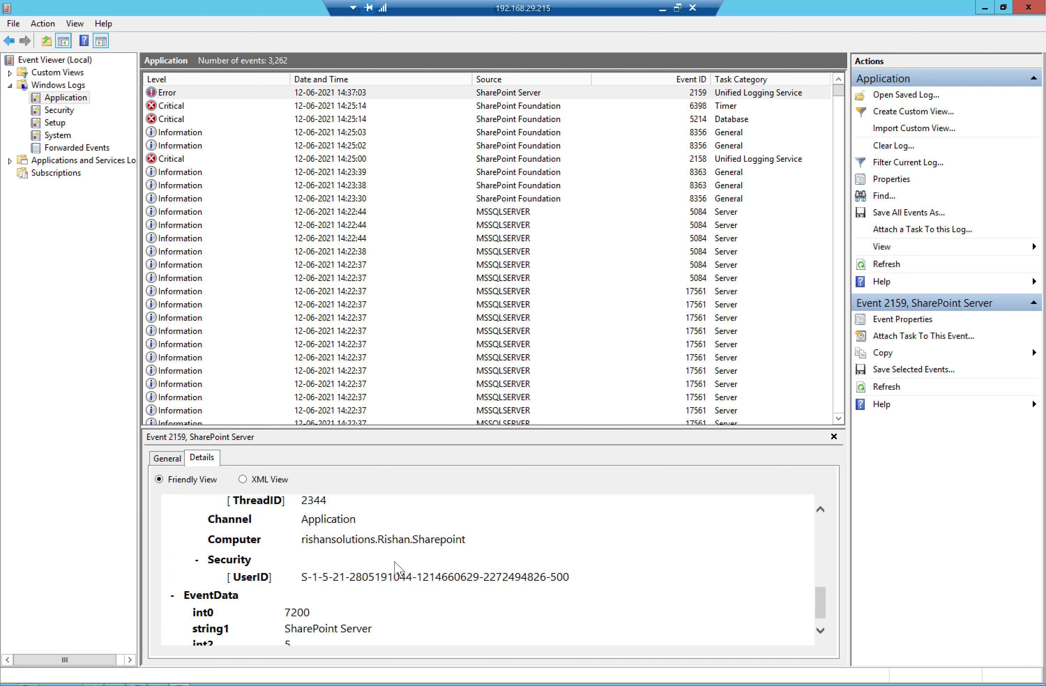
pyautogui.scroll(10, 395, 566)
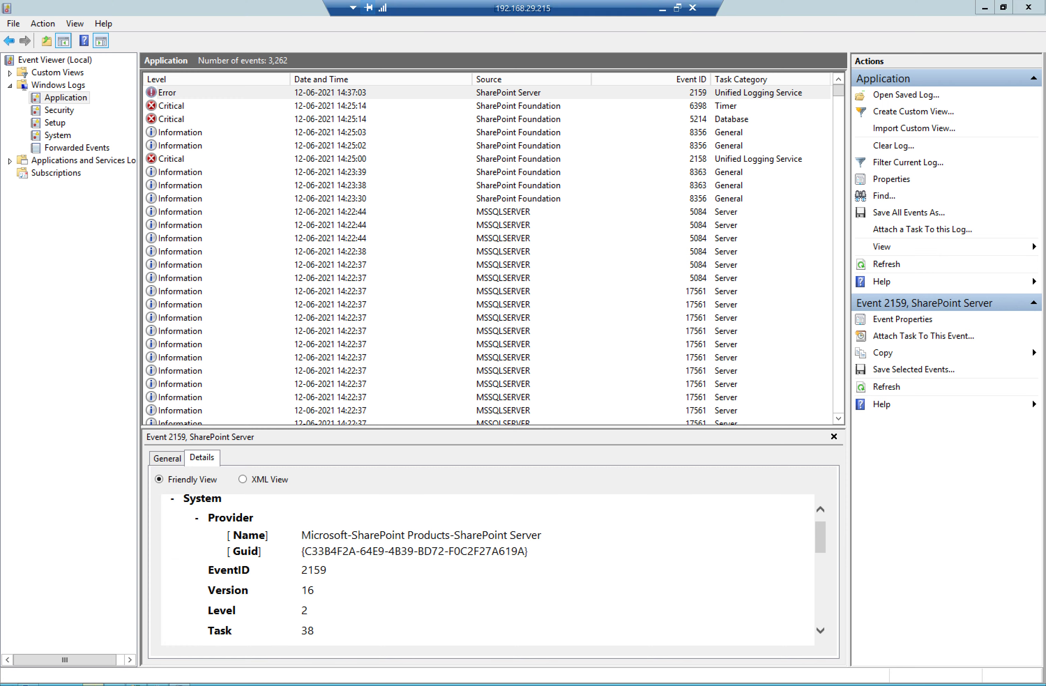
pyautogui.hotkey('alt', 'Tab')
# Reload the profile page, then select User profile Service App in Manage service applications
pyautogui.click(71, 44)
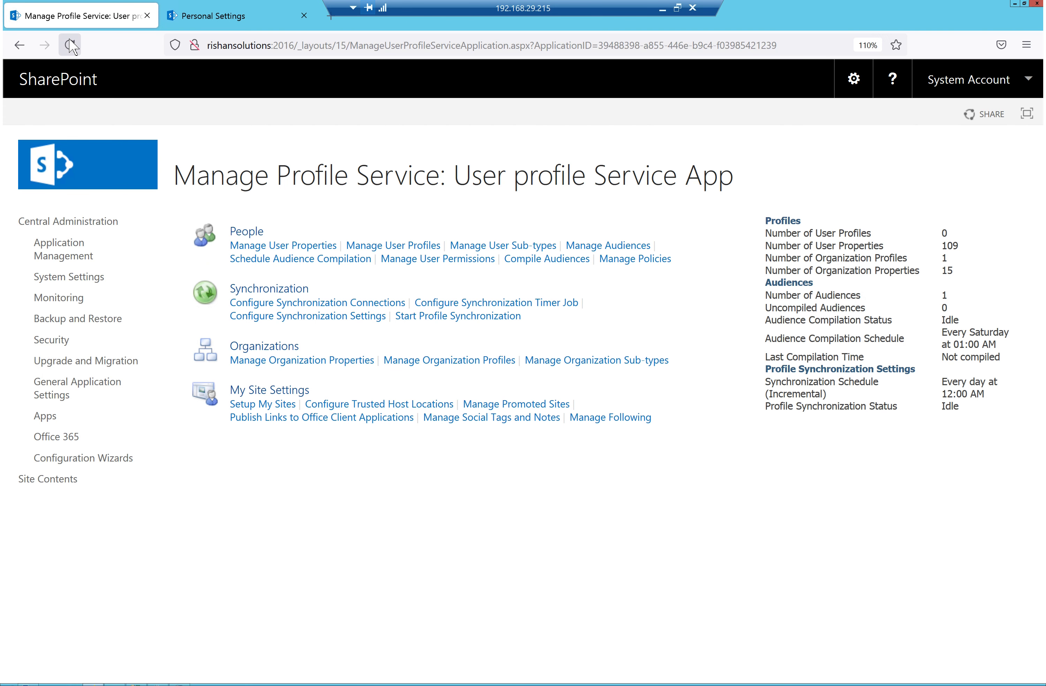
pyautogui.click(70, 45)
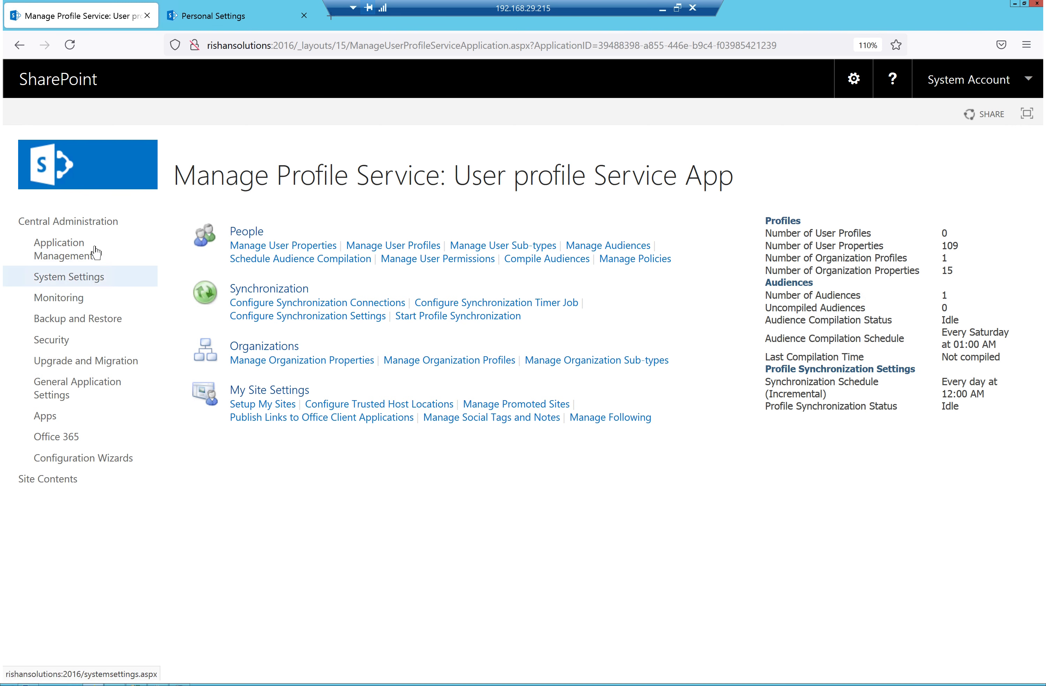
pyautogui.click(54, 252)
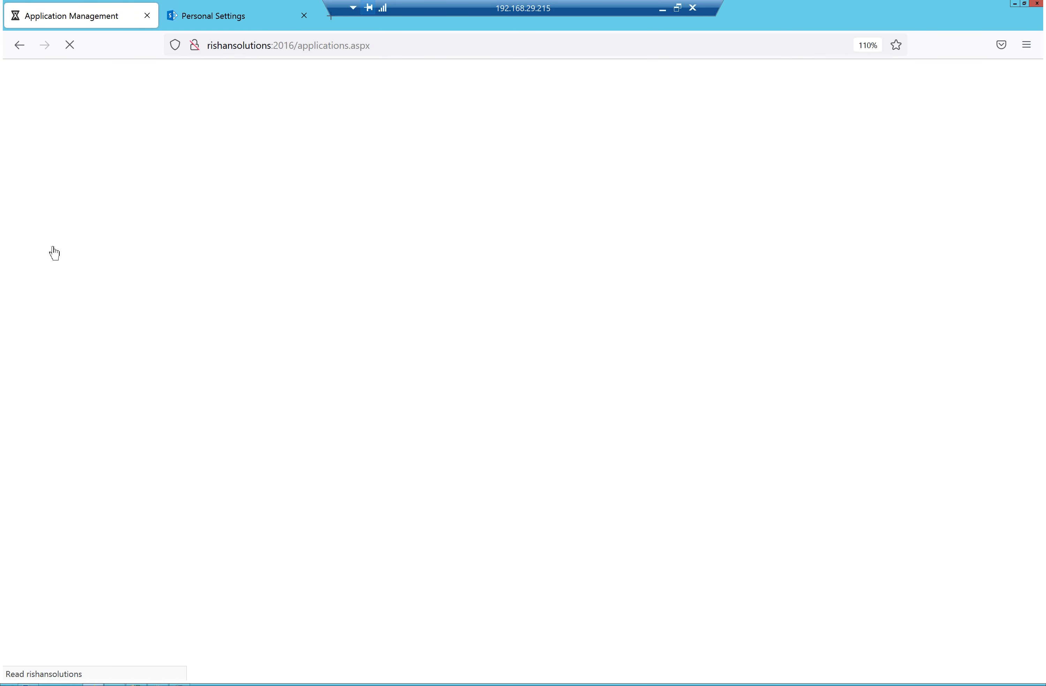
pyautogui.click(283, 362)
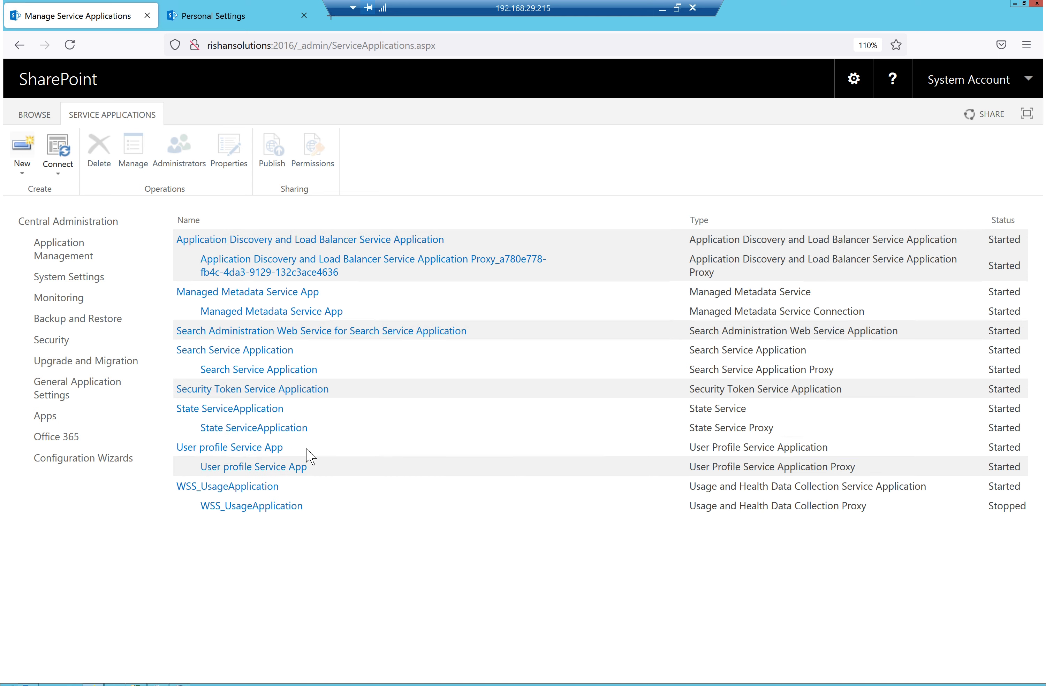
pyautogui.click(303, 448)
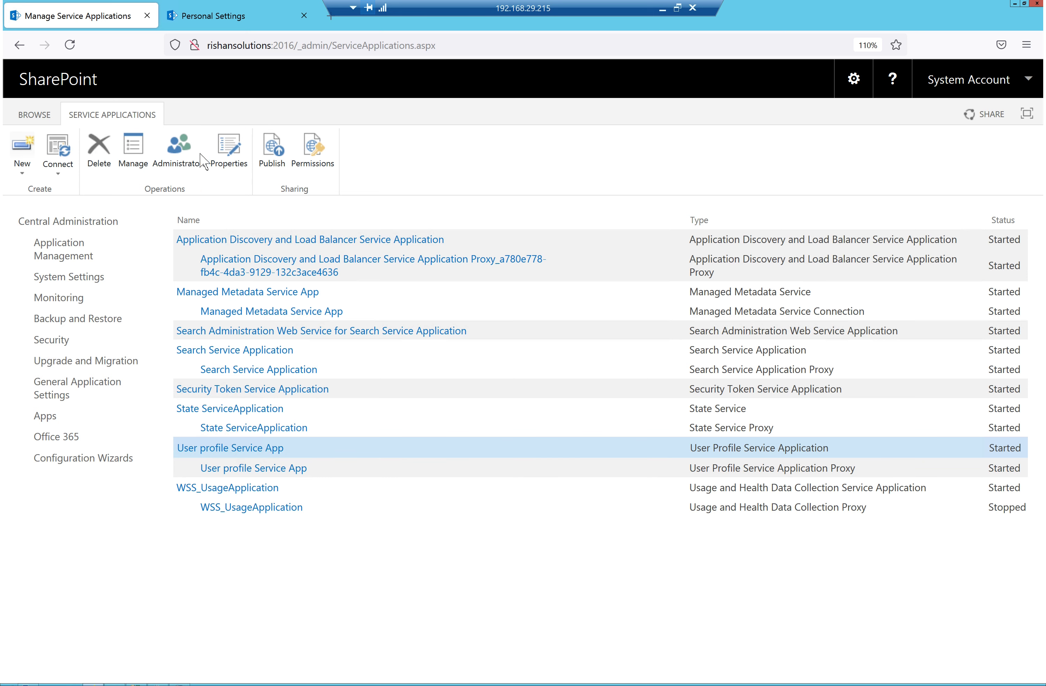
# Try SharePoint Web Services System as the User profile Service App's pool, then close without saving
pyautogui.click(225, 157)
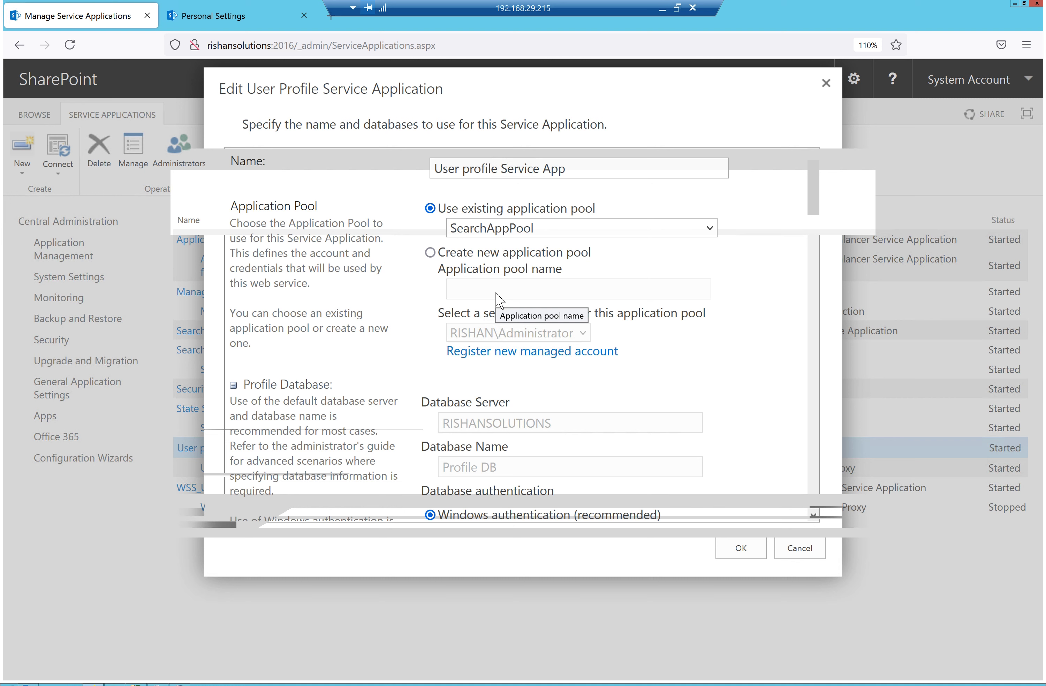
pyautogui.click(593, 230)
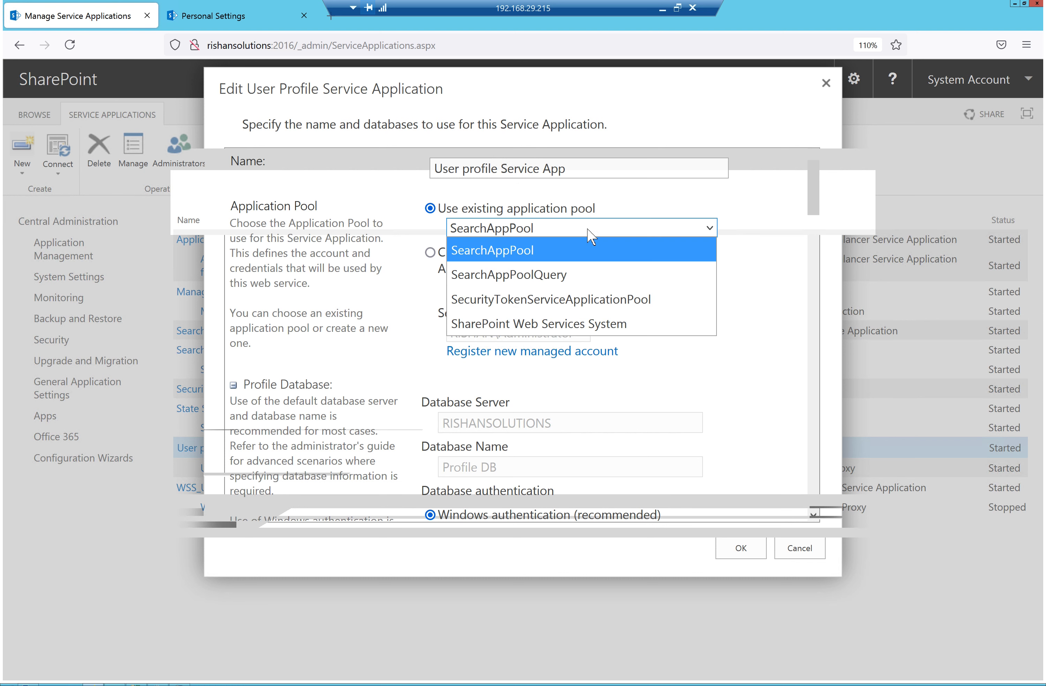
pyautogui.click(552, 324)
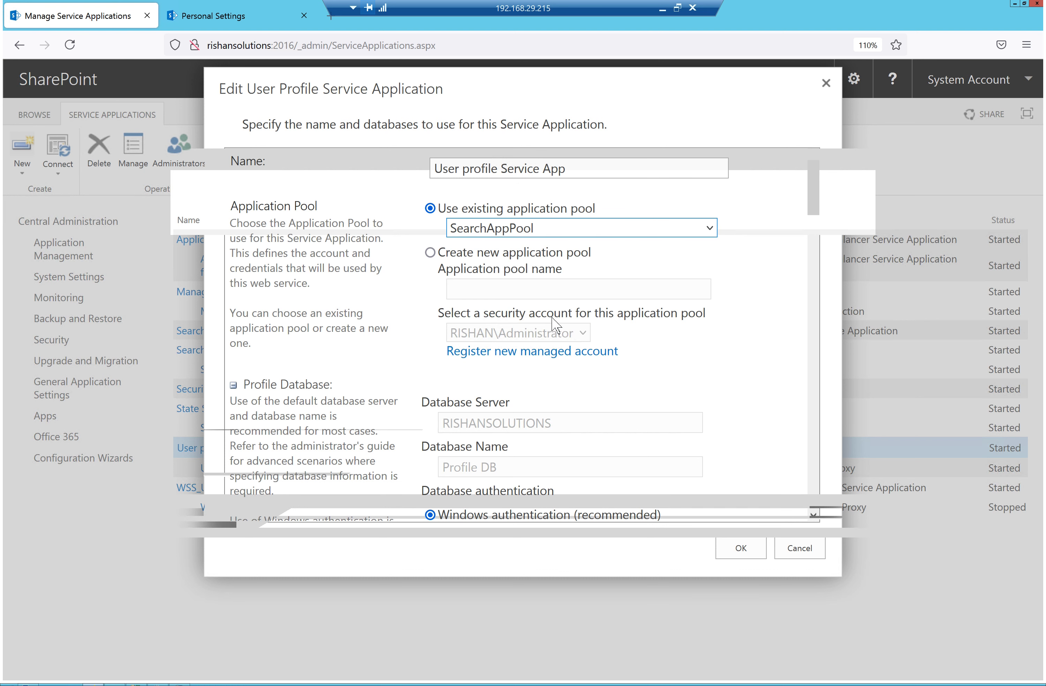
pyautogui.click(825, 85)
# Reopen the service app properties and select SharePoint Web Services System as the application pool
pyautogui.click(226, 158)
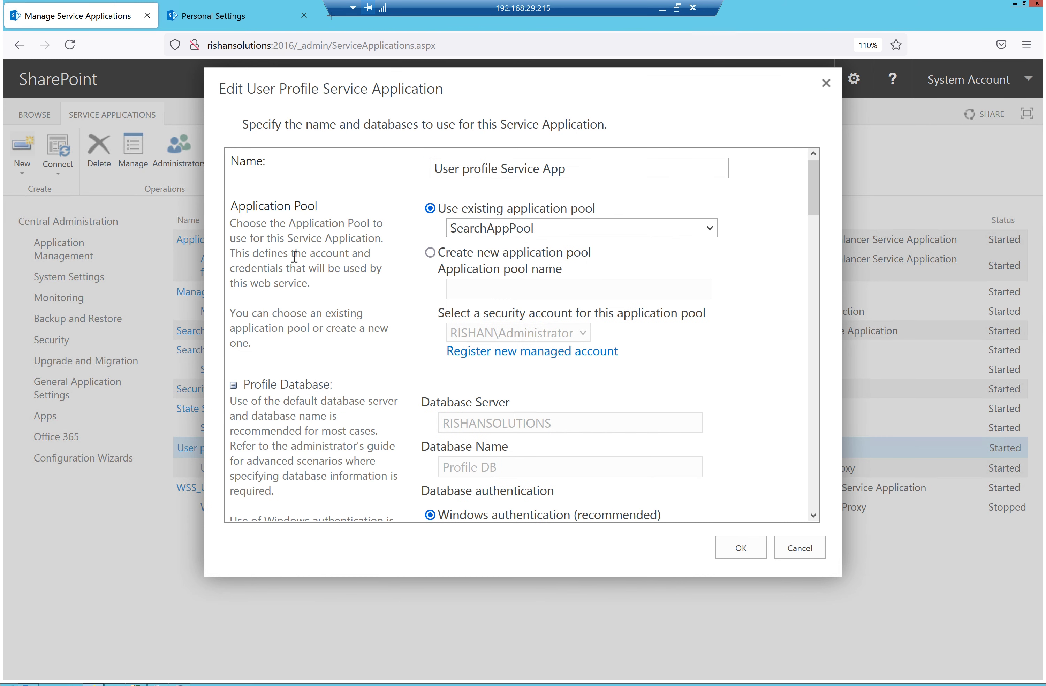
pyautogui.click(552, 229)
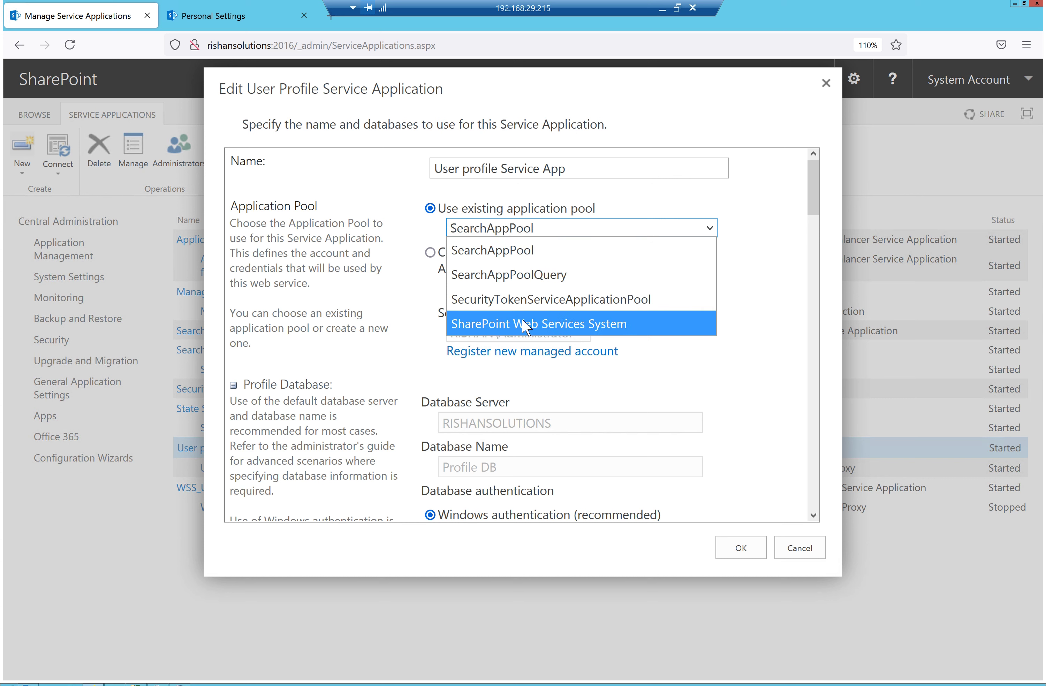
pyautogui.press('Escape')
pyautogui.press('Down')
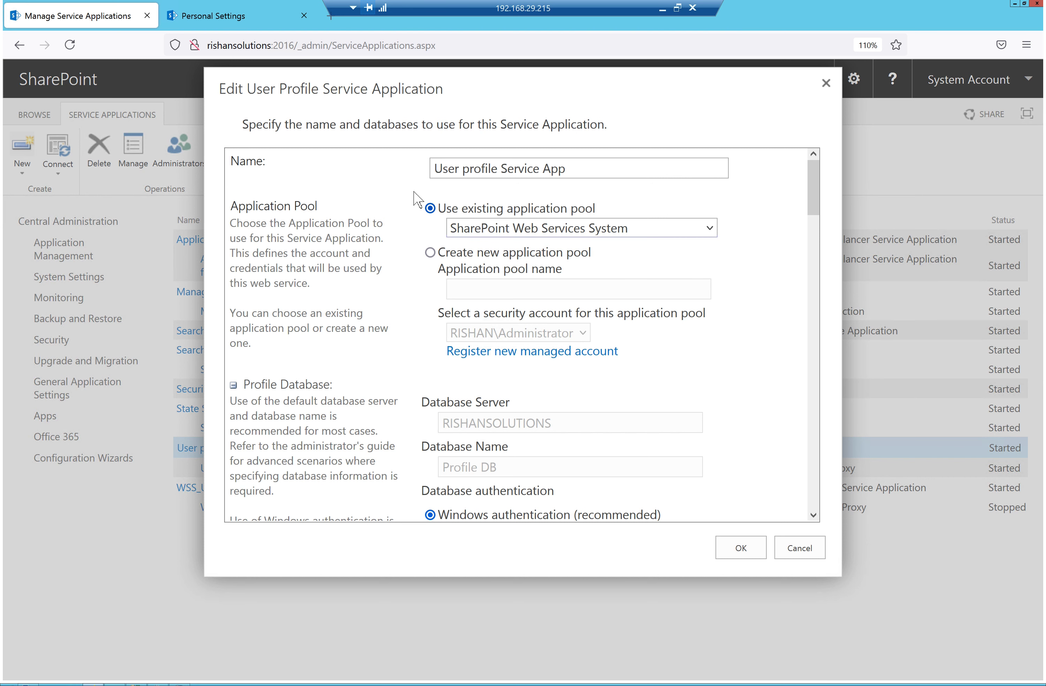
# Save the Edit User Profile Service Application dialog with the new application pool
pyautogui.scroll(-10, 660, 381)
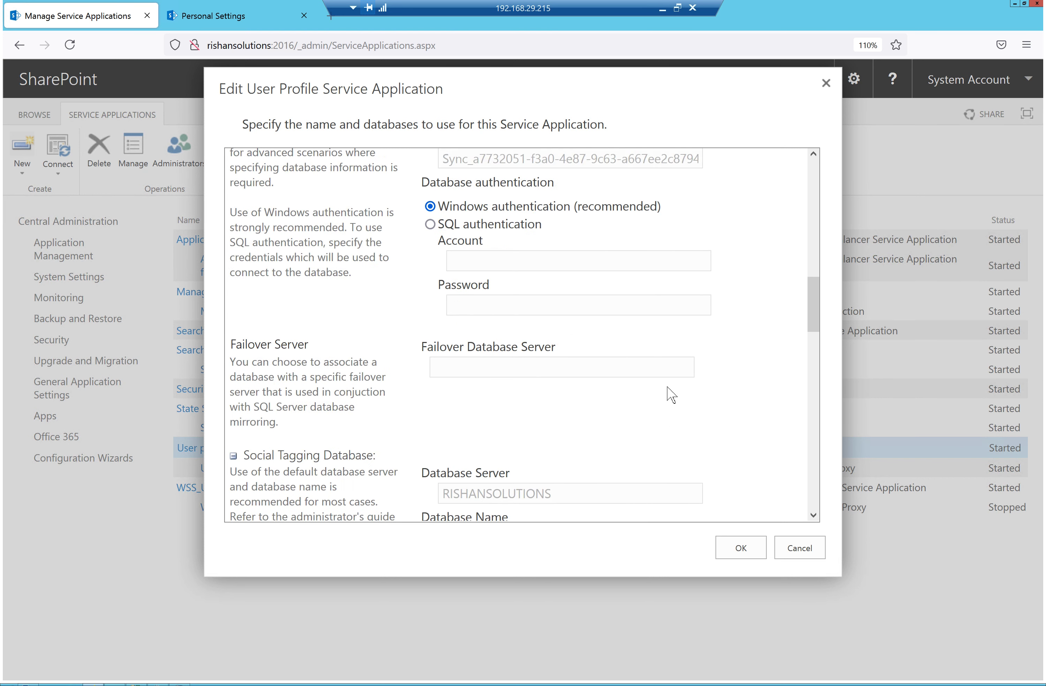
pyautogui.scroll(-15, 671, 395)
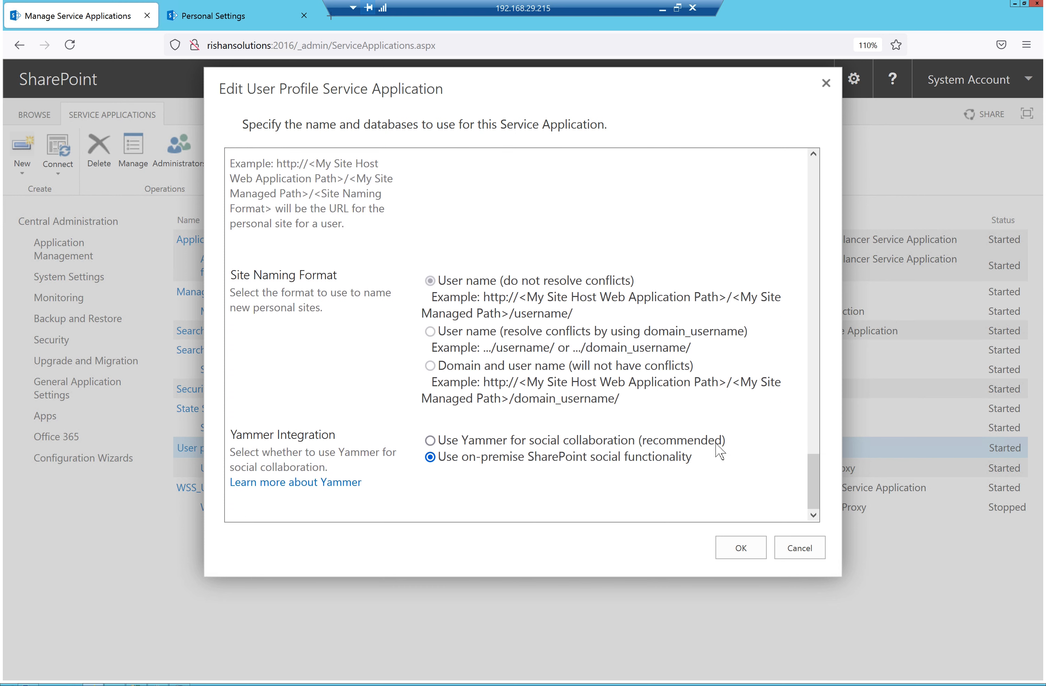
pyautogui.click(759, 553)
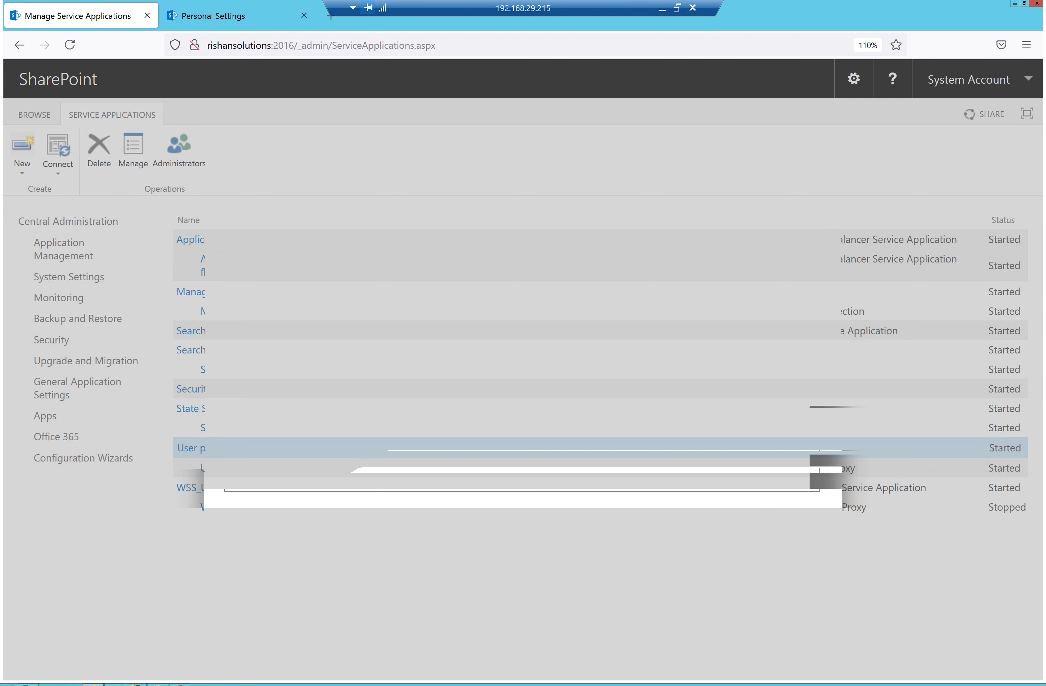
# Reload the Manage Service Applications page from the address bar
pyautogui.moveTo(158, 684)
pyautogui.click(464, 51)
pyautogui.press('Return')
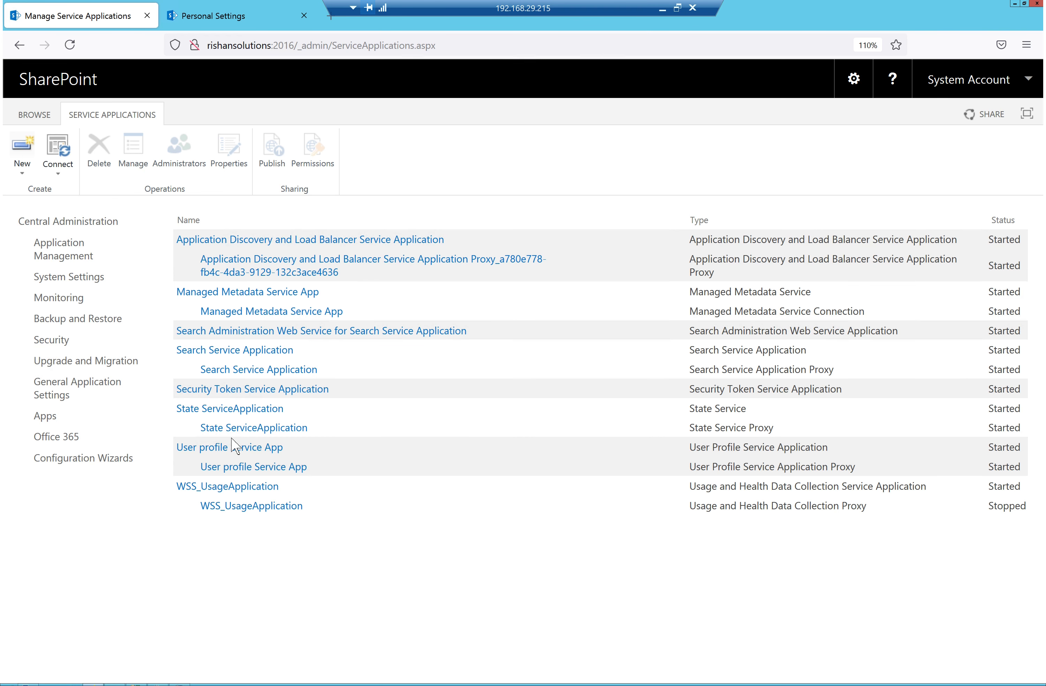
# Run the User Profile ActiveDirectory Import Job now, then return to the service applications list
pyautogui.click(232, 448)
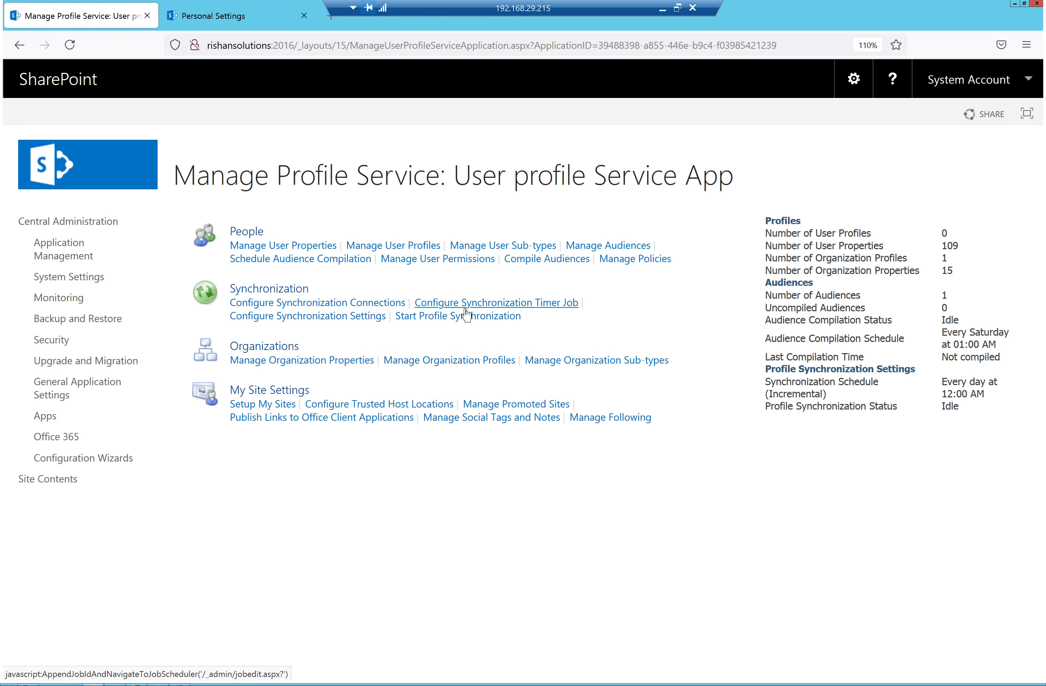
pyautogui.click(523, 305)
pyautogui.scroll(-2, 533, 536)
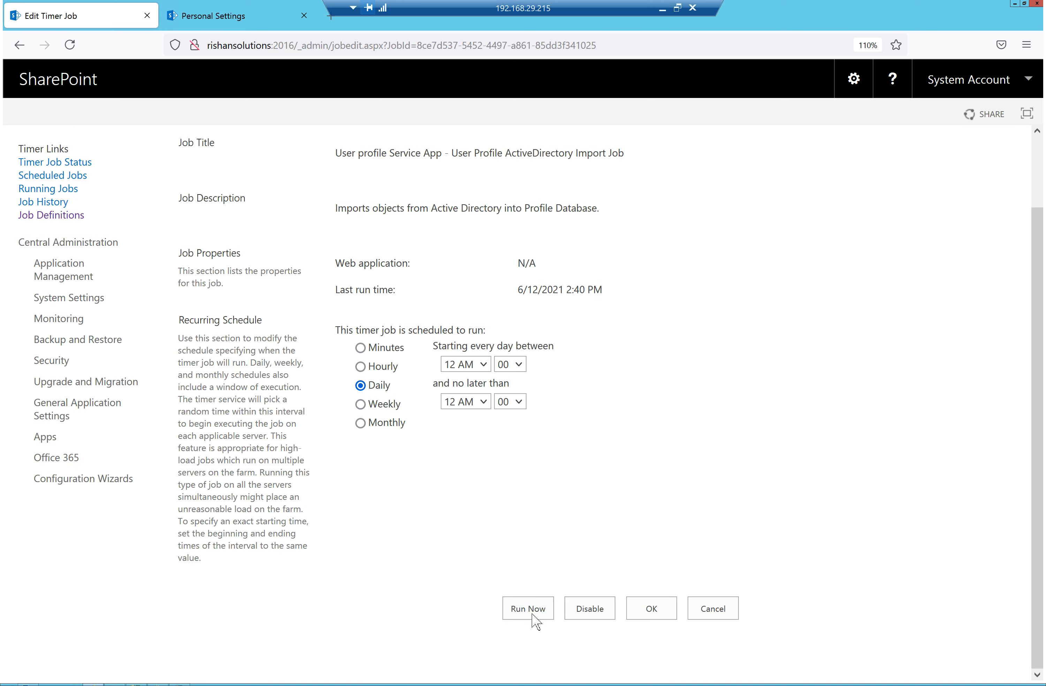
pyautogui.click(530, 616)
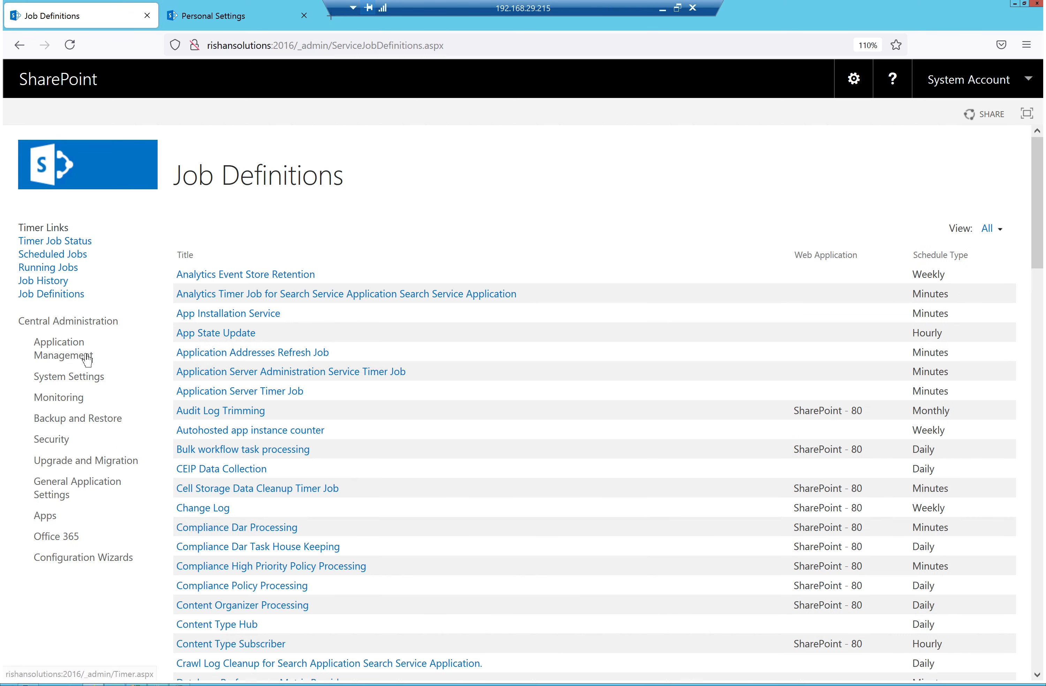
pyautogui.click(73, 356)
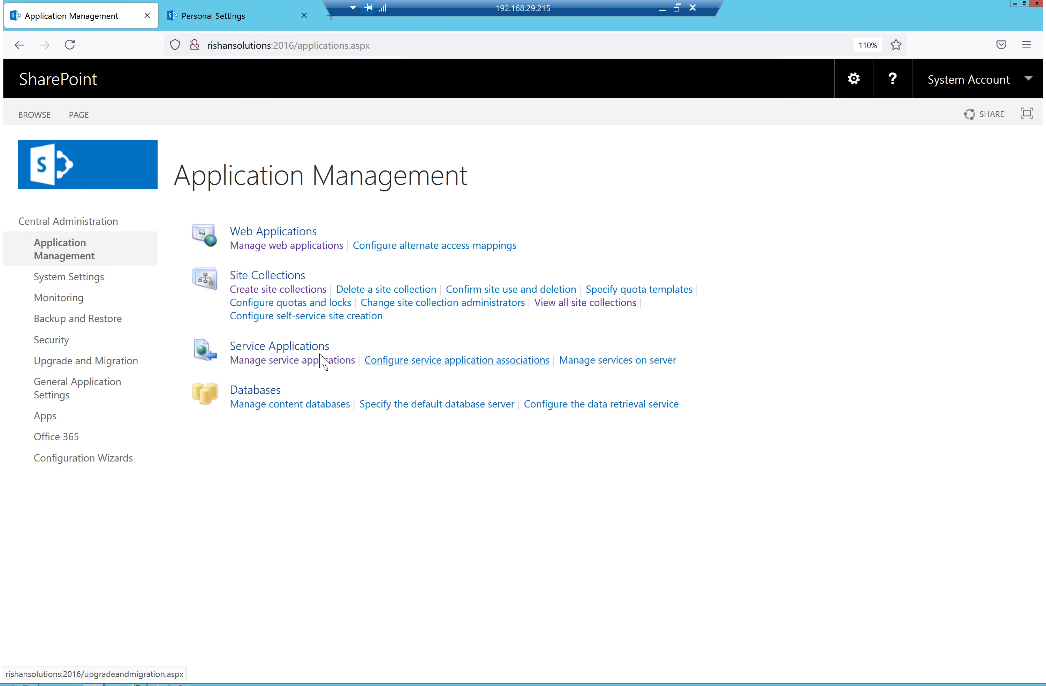
pyautogui.click(317, 360)
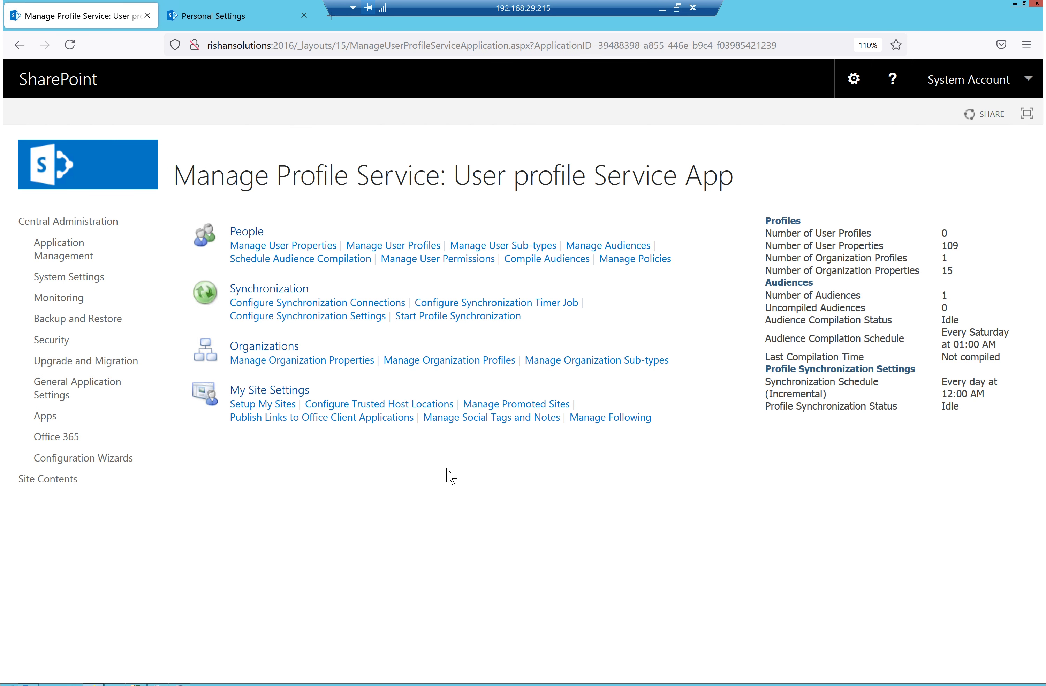
pyautogui.click(75, 46)
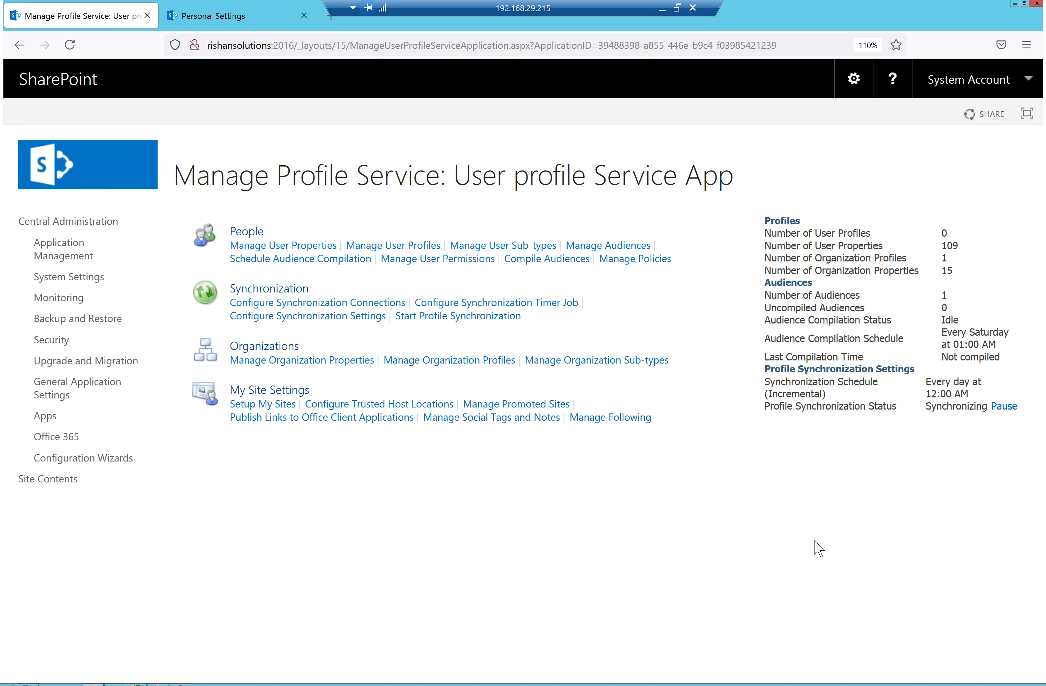
pyautogui.click(71, 45)
pyautogui.tripleClick(948, 231)
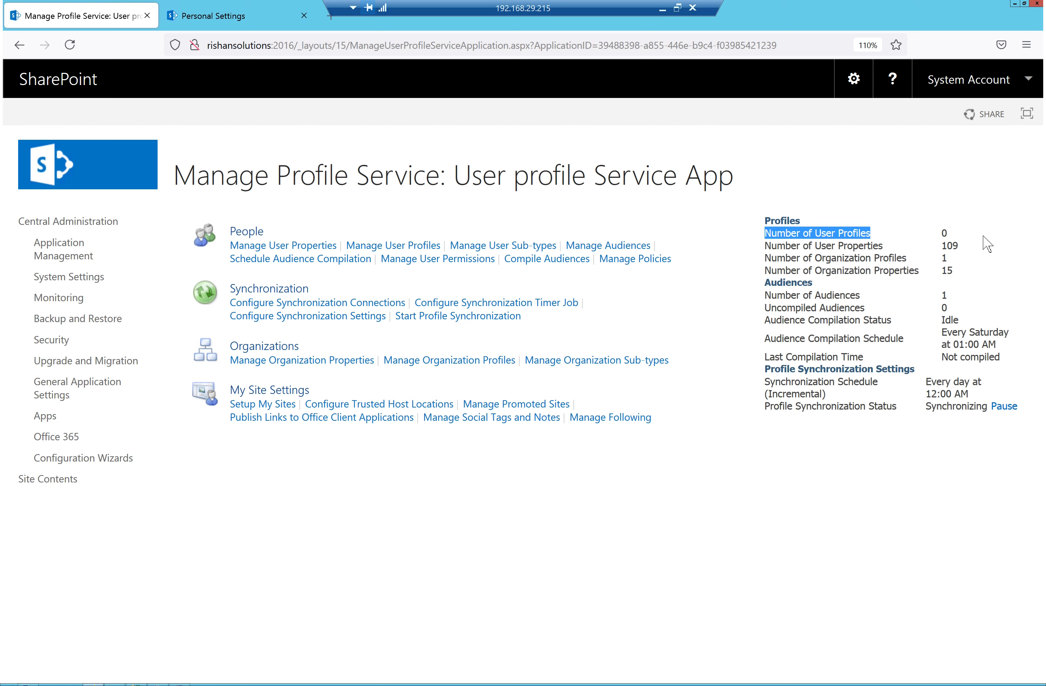
pyautogui.click(69, 45)
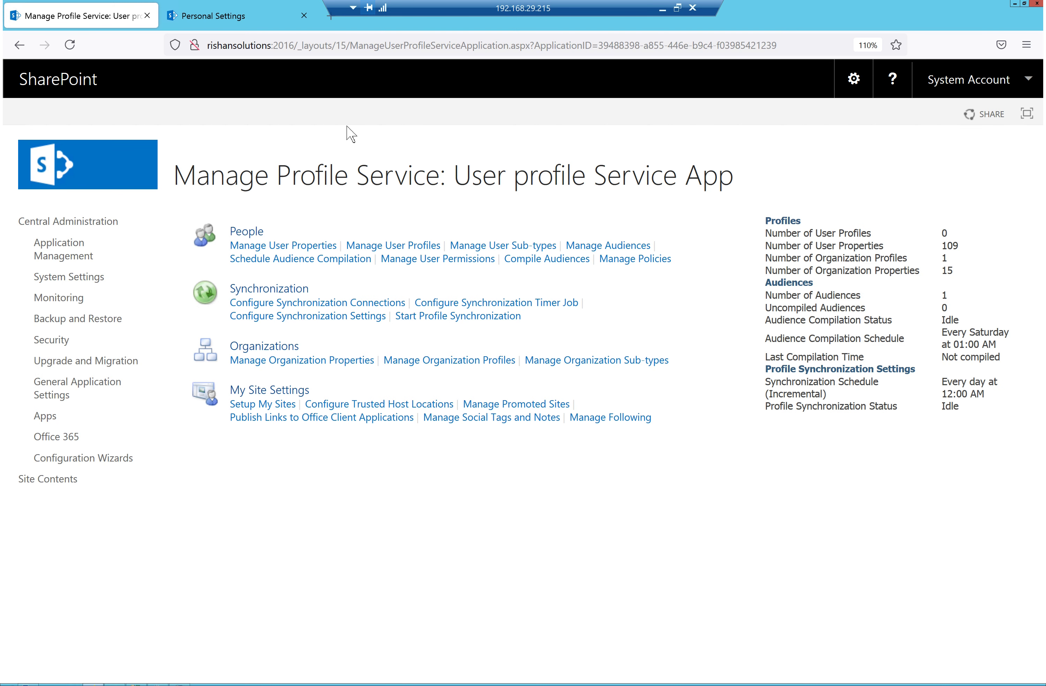
pyautogui.moveTo(961, 404); pyautogui.dragTo(955, 394)
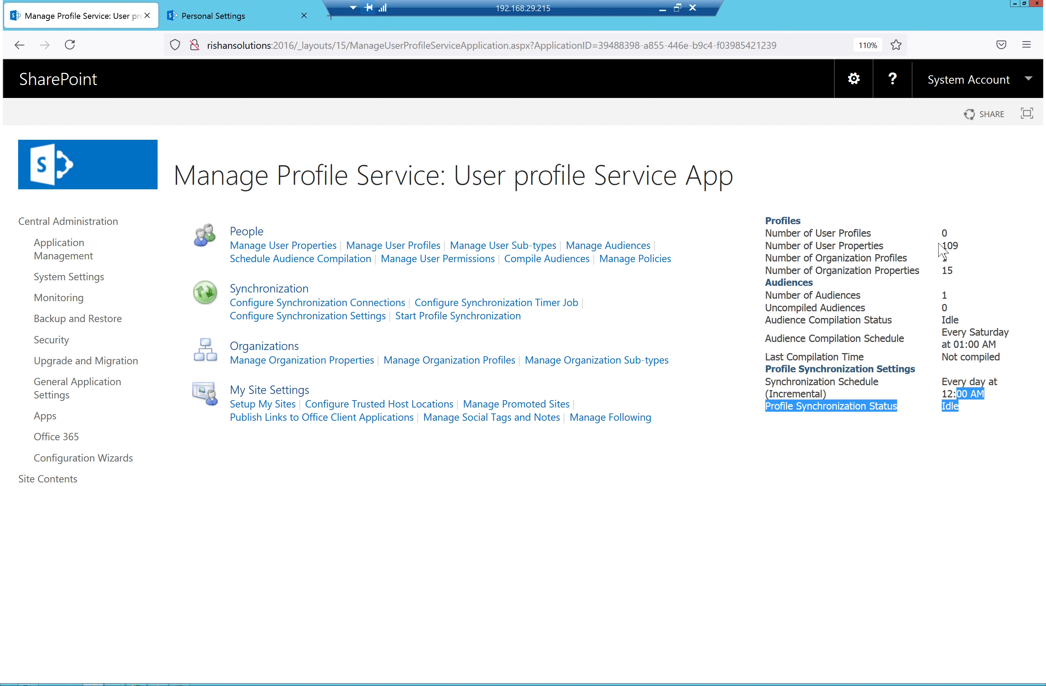
pyautogui.moveTo(955, 227); pyautogui.dragTo(928, 229)
pyautogui.click(69, 45)
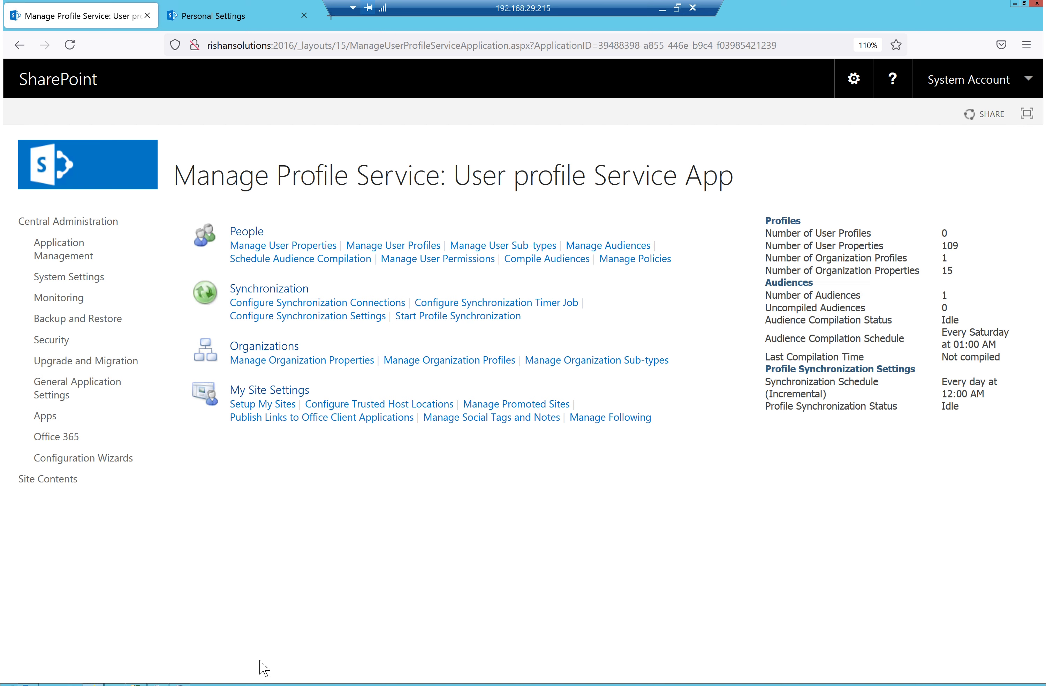
pyautogui.click(180, 685)
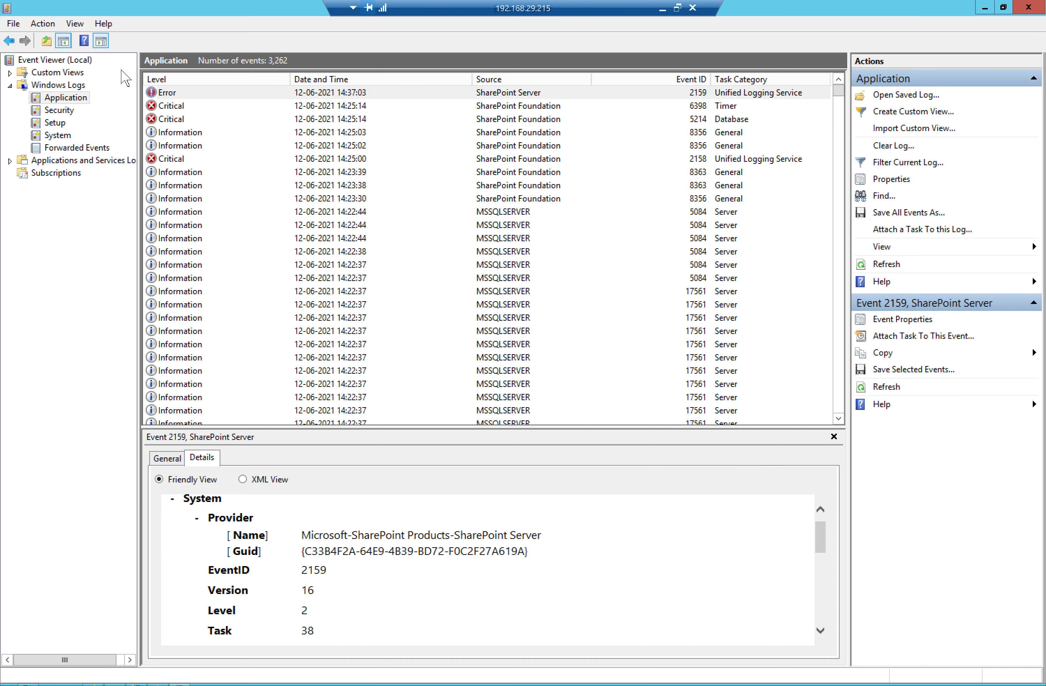
pyautogui.rightClick(50, 97)
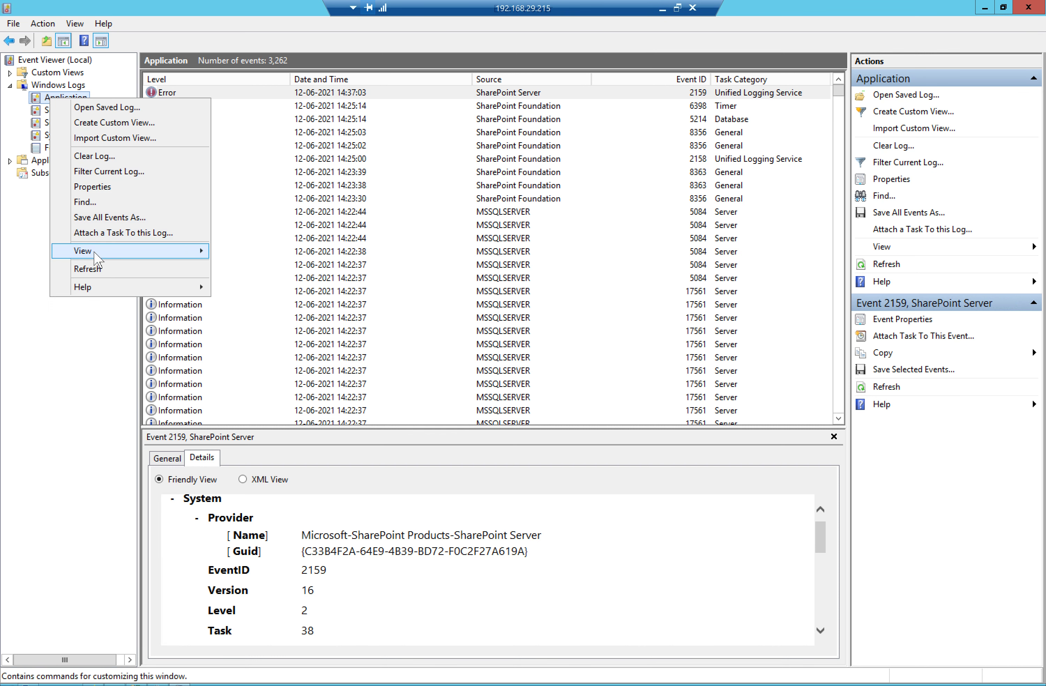
pyautogui.click(88, 268)
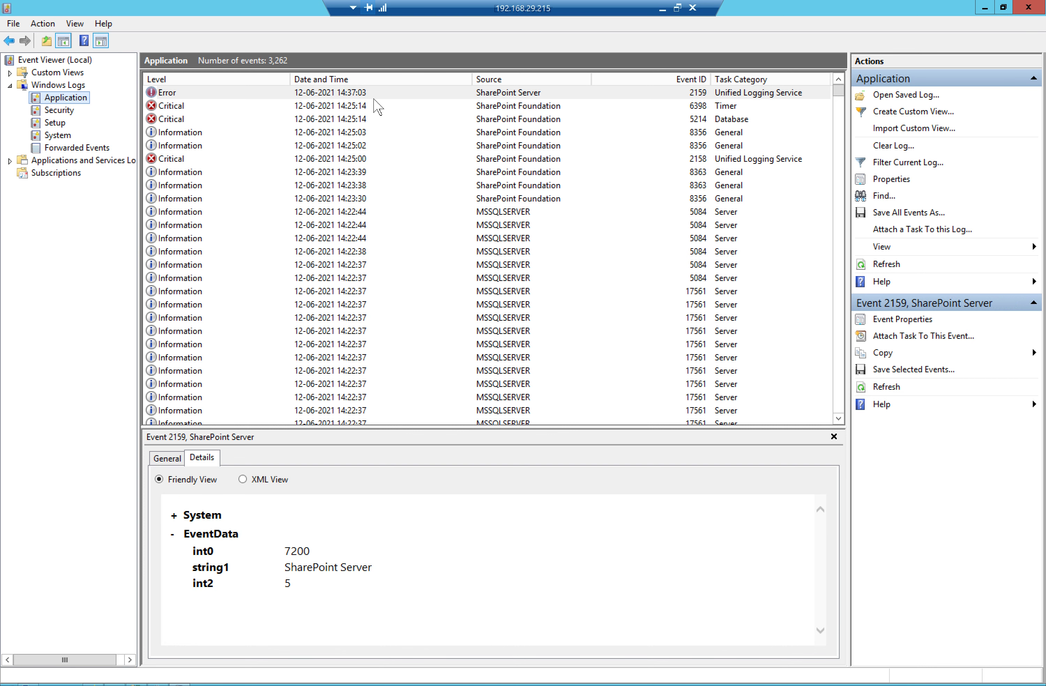
pyautogui.rightClick(60, 95)
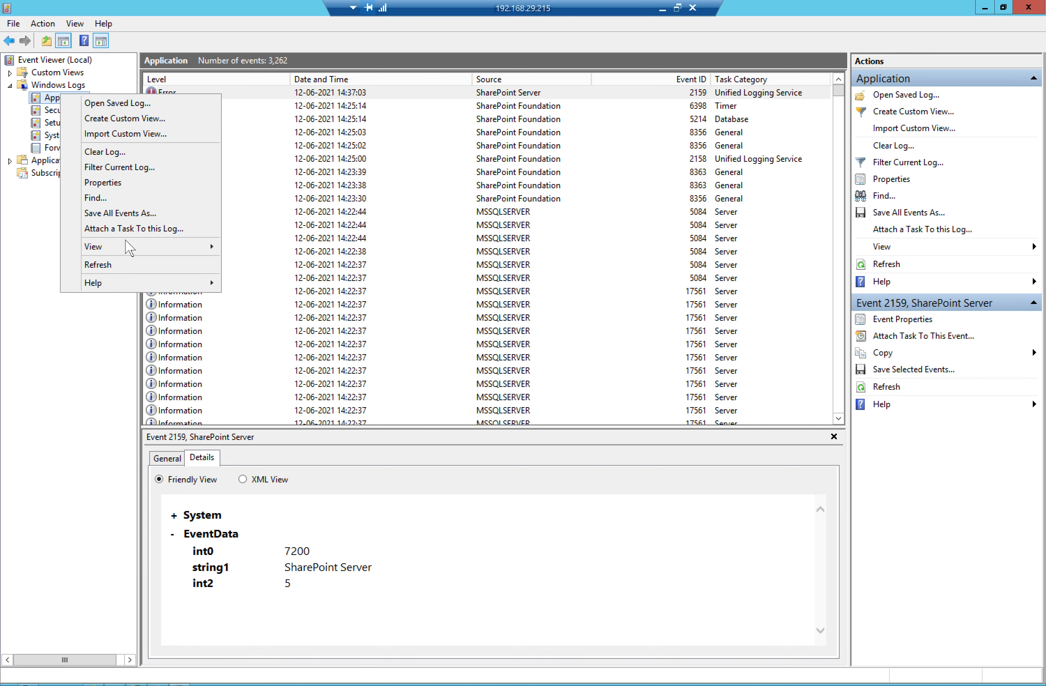
pyautogui.click(112, 264)
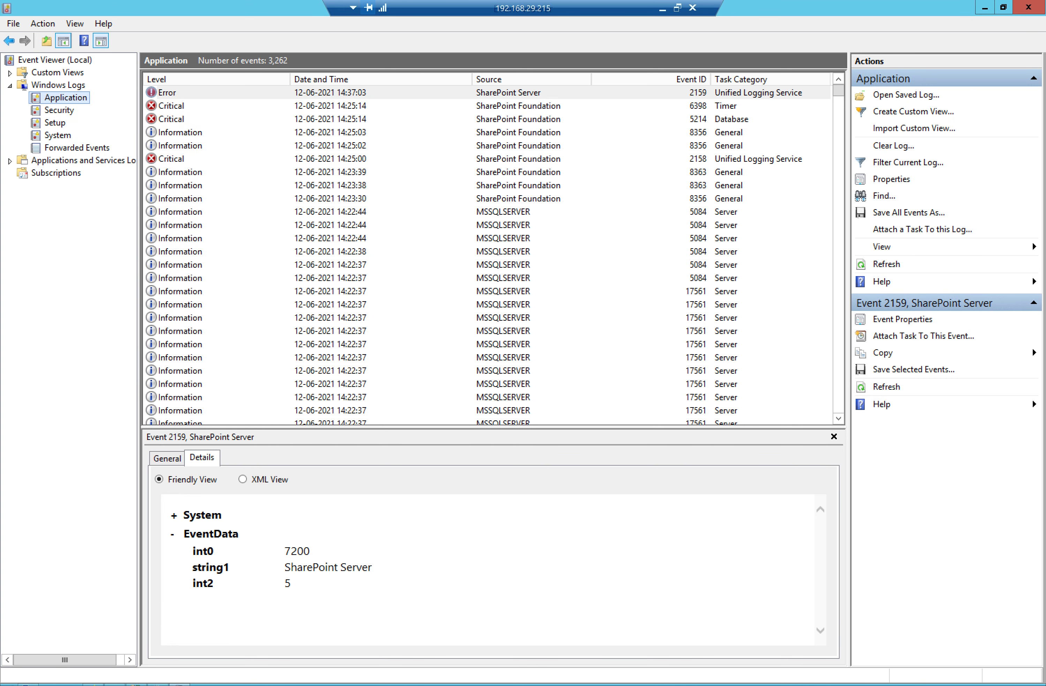
pyautogui.click(94, 683)
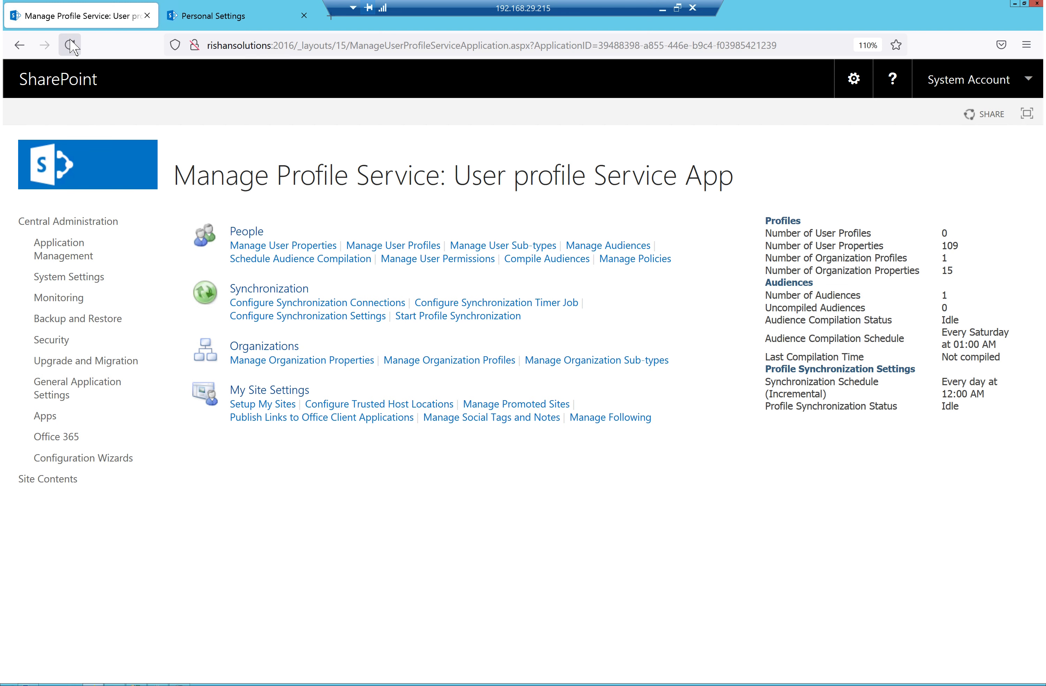
pyautogui.click(70, 45)
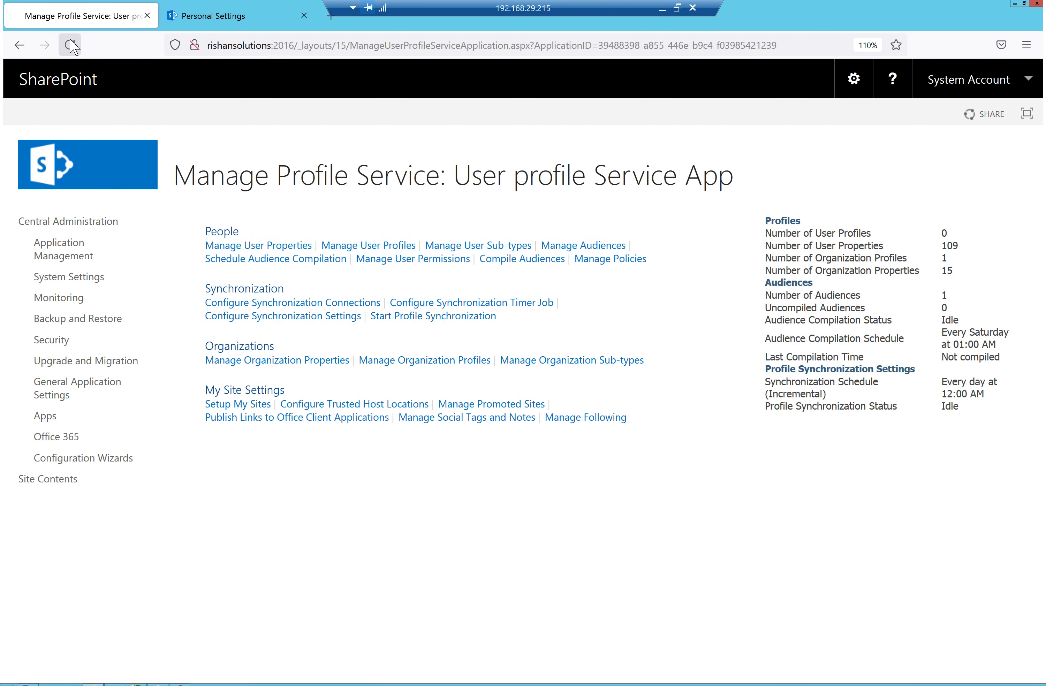
pyautogui.click(70, 45)
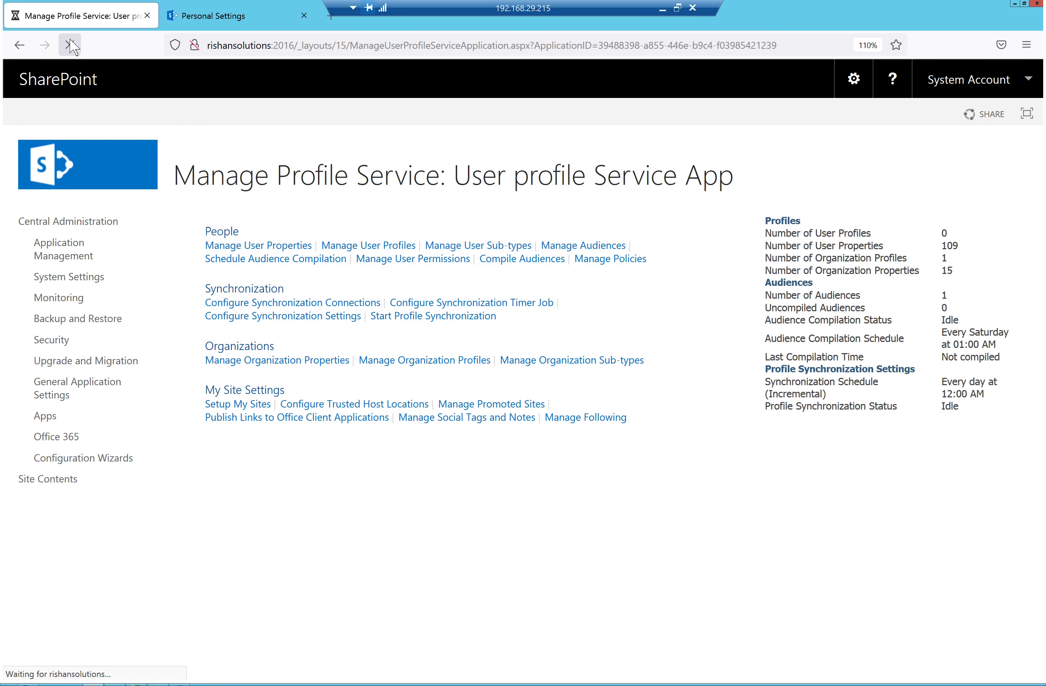
pyautogui.moveTo(960, 234); pyautogui.dragTo(920, 241)
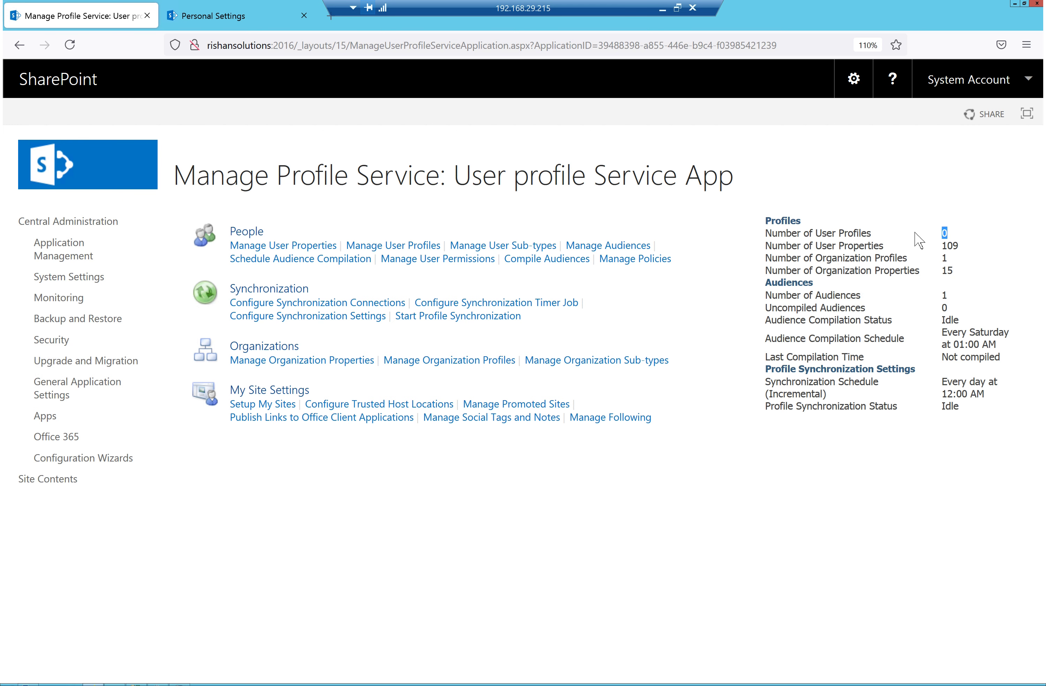
pyautogui.moveTo(142, 682)
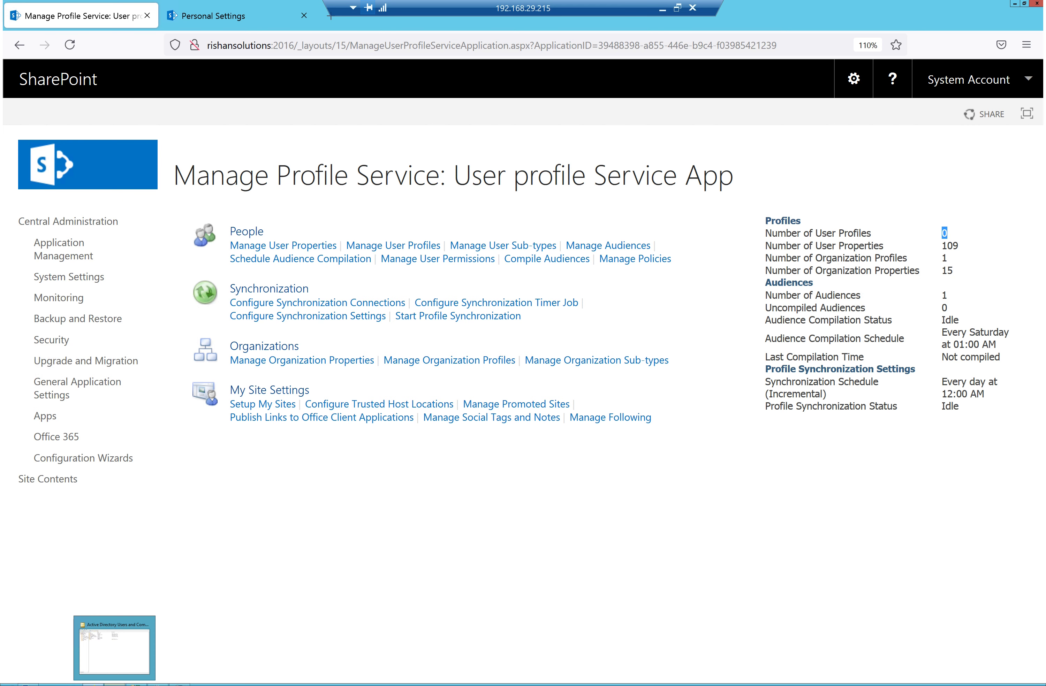
pyautogui.click(114, 646)
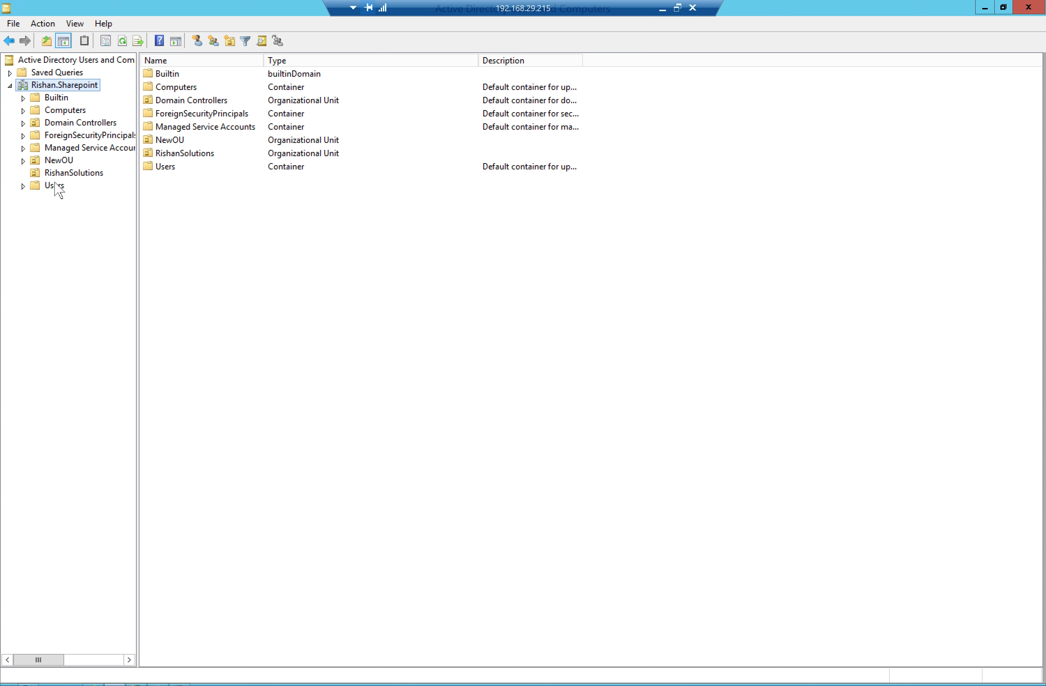
pyautogui.click(62, 173)
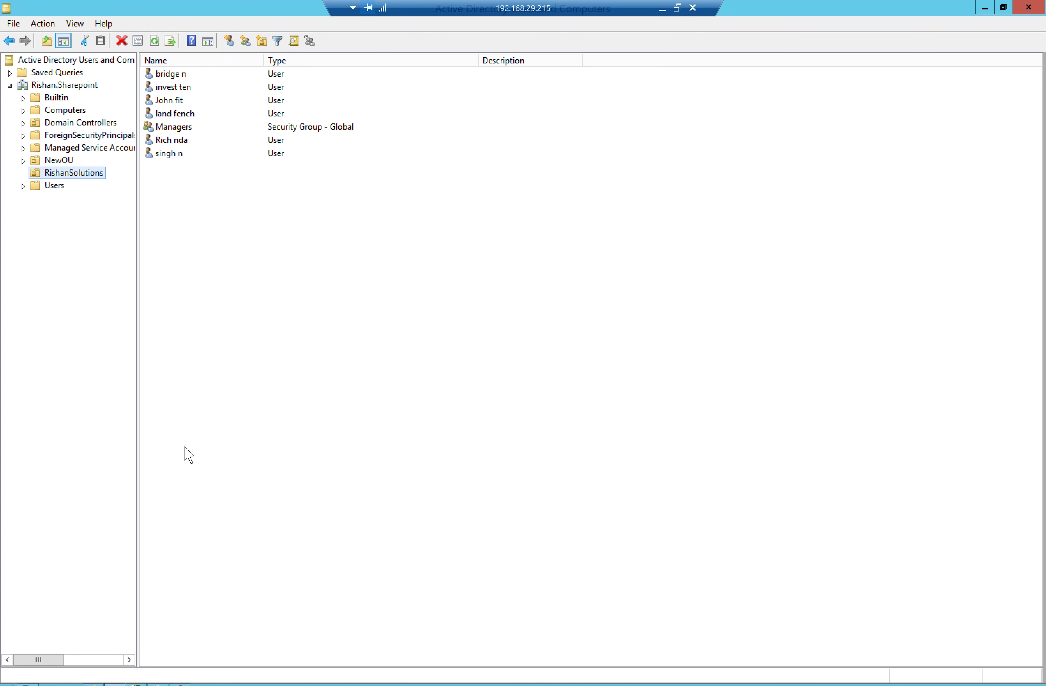
pyautogui.click(89, 682)
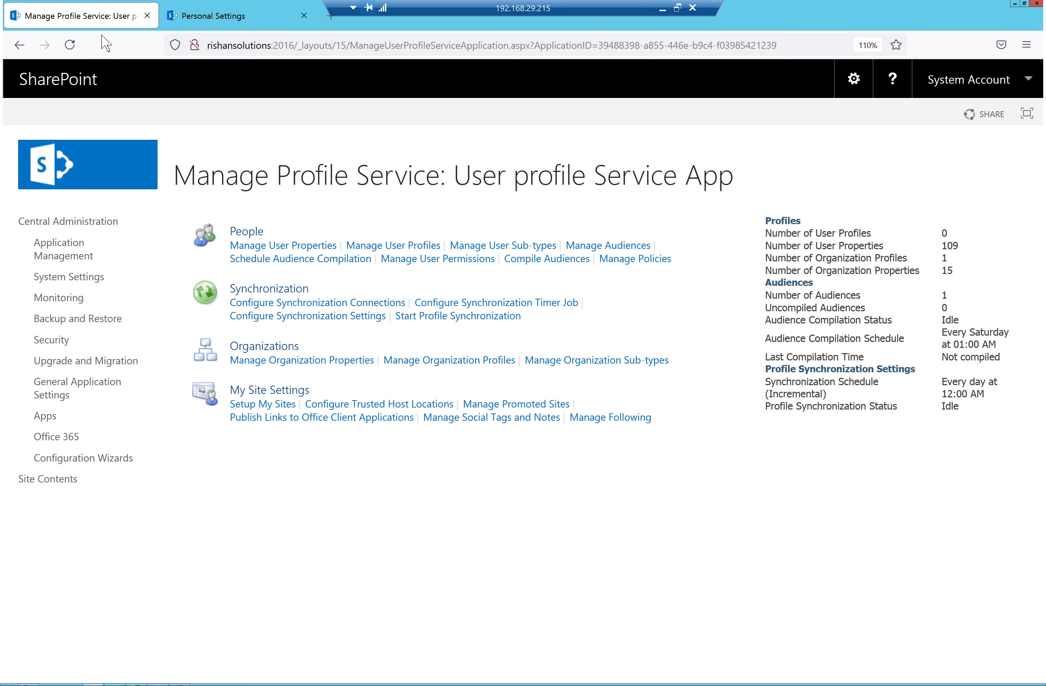
pyautogui.click(70, 45)
pyautogui.click(180, 685)
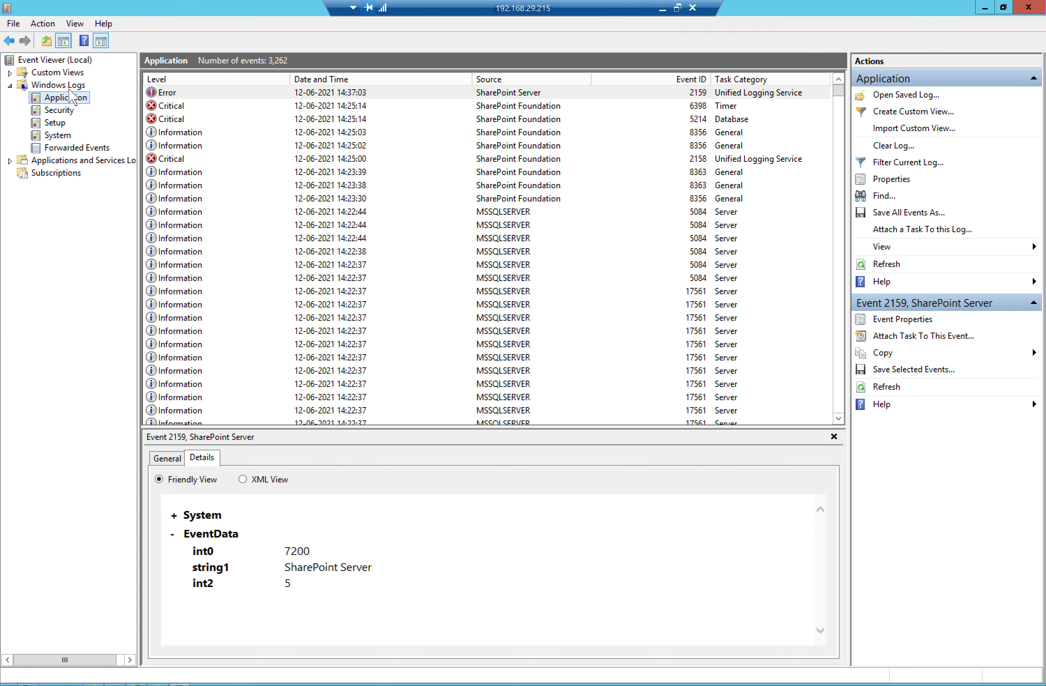
pyautogui.rightClick(56, 96)
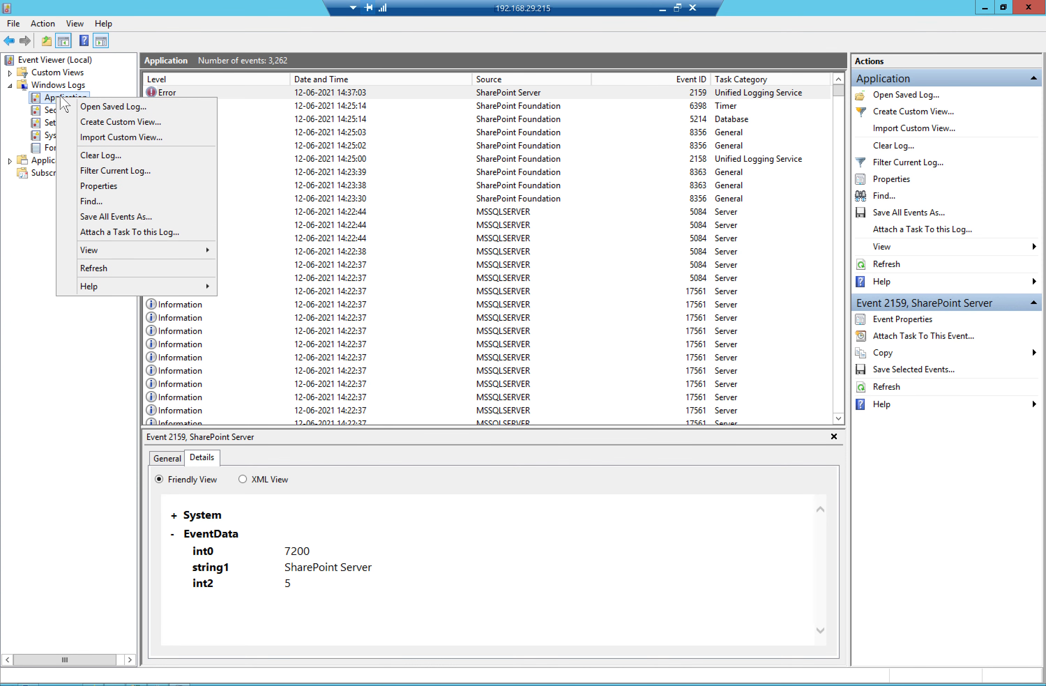
pyautogui.click(125, 269)
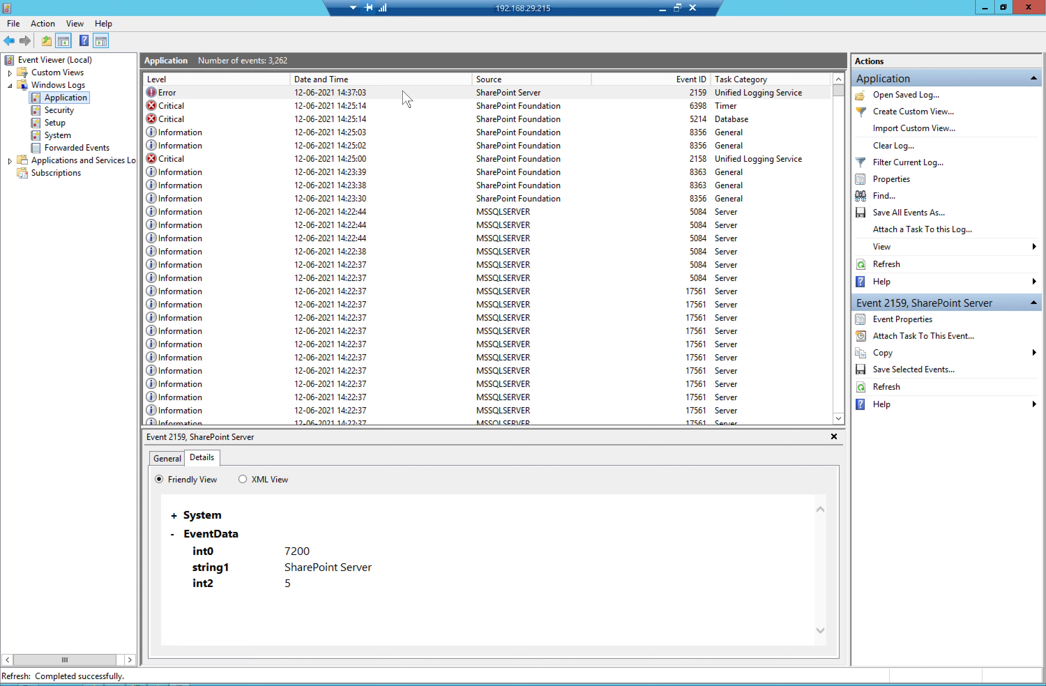
pyautogui.click(170, 106)
pyautogui.click(170, 94)
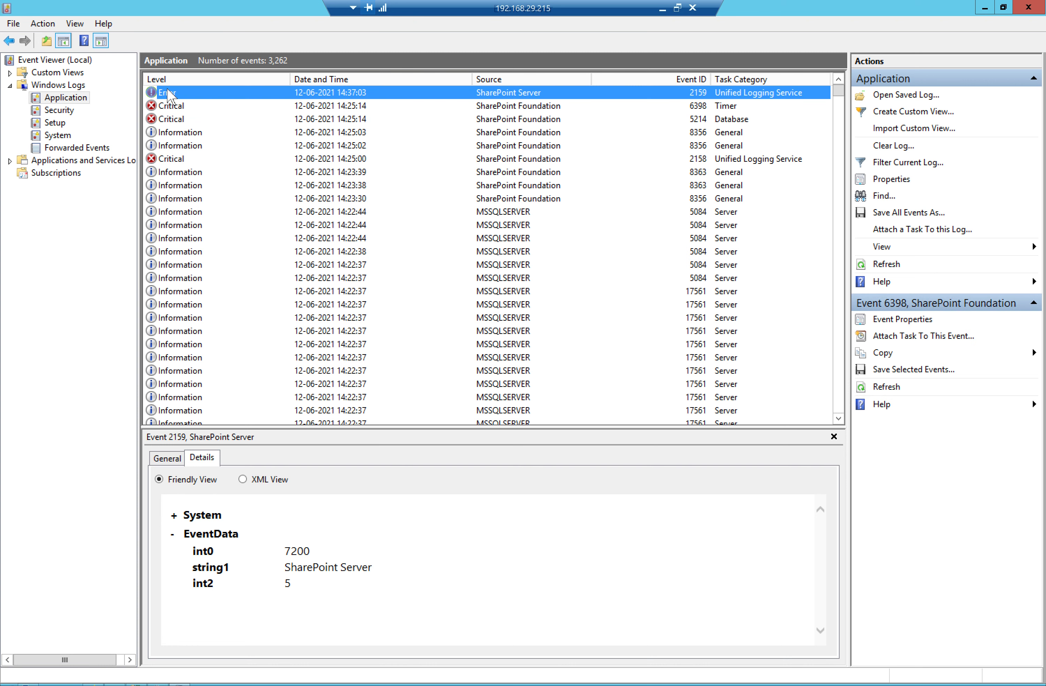
pyautogui.rightClick(50, 95)
pyautogui.click(96, 264)
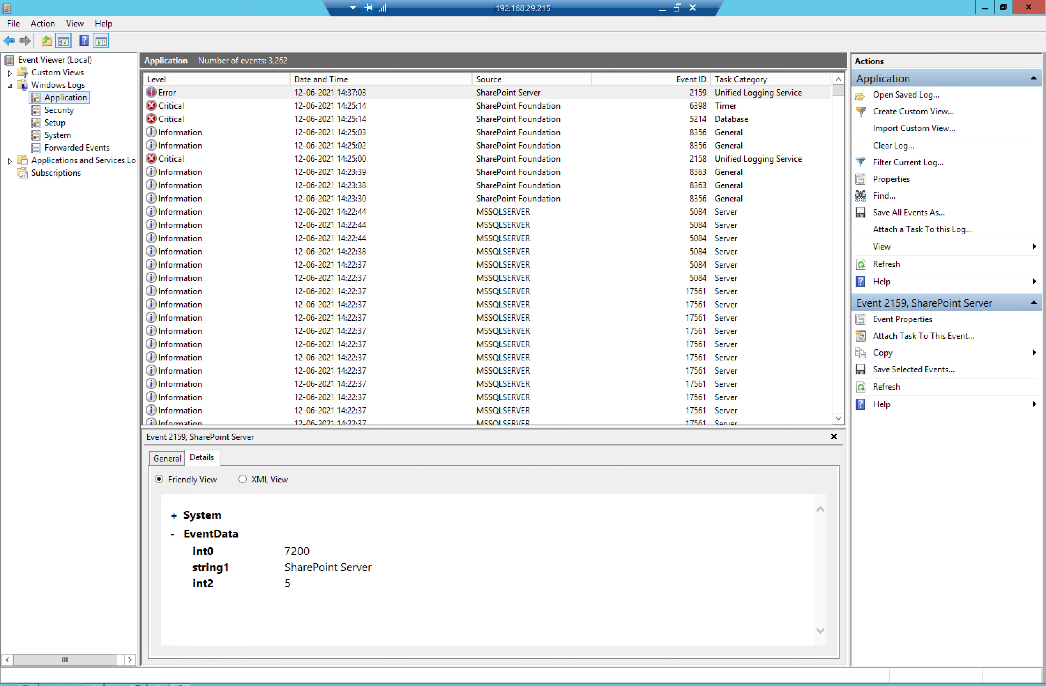
pyautogui.hotkey('alt', 'Tab')
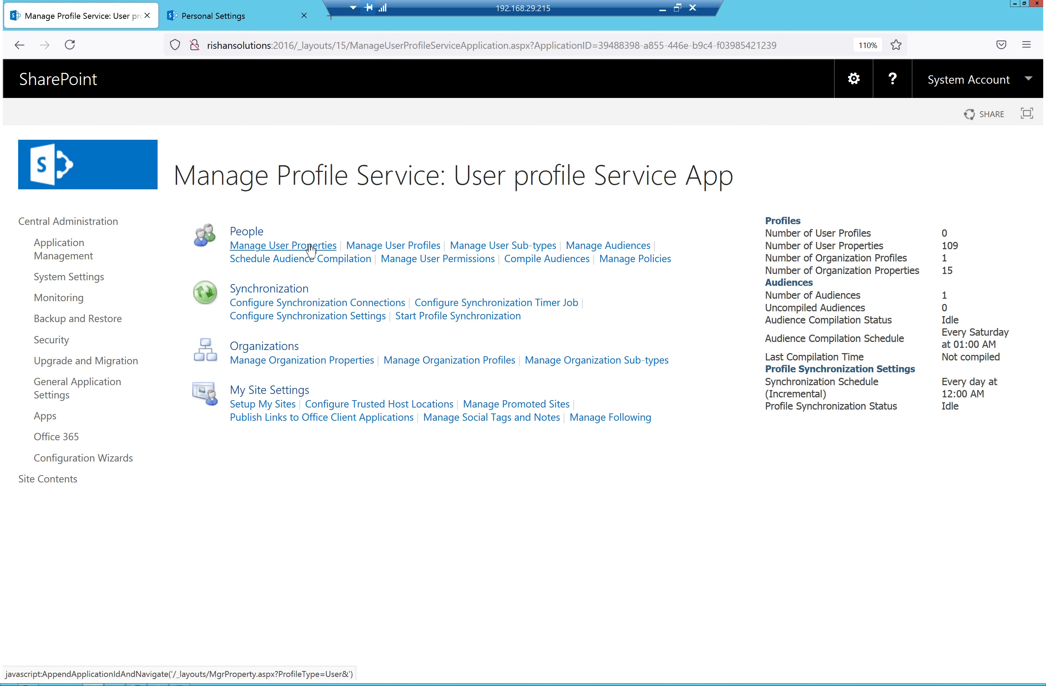
# Check Manage User Profiles still shows 0 profiles, then open Configure Synchronization Connections
pyautogui.click(412, 246)
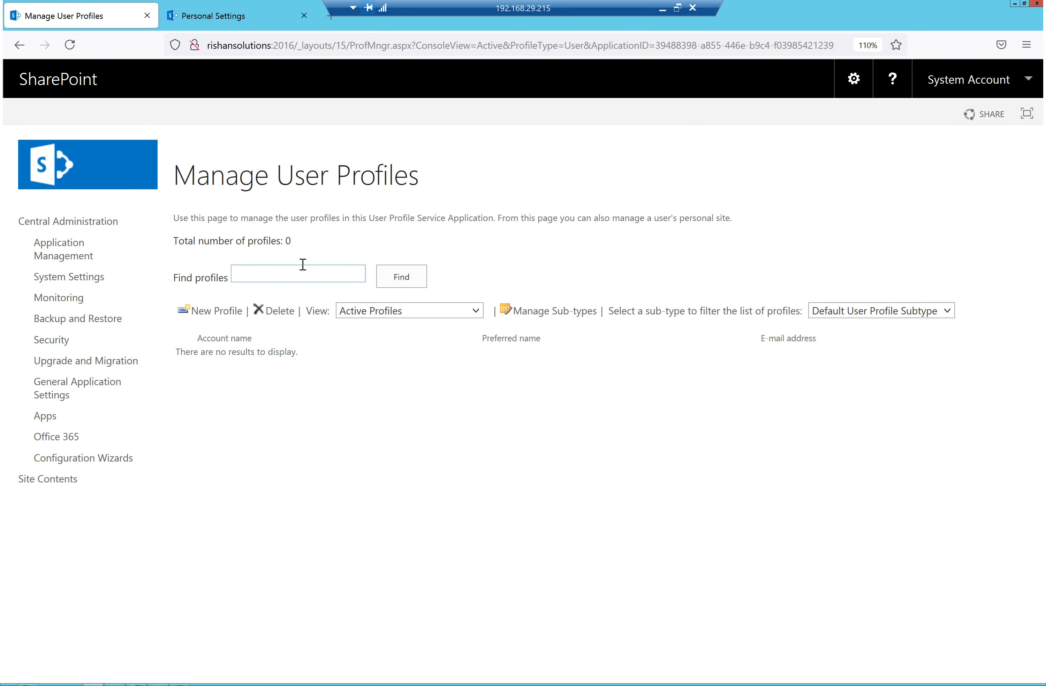
pyautogui.moveTo(299, 246); pyautogui.dragTo(197, 241)
pyautogui.click(540, 242)
pyautogui.click(17, 45)
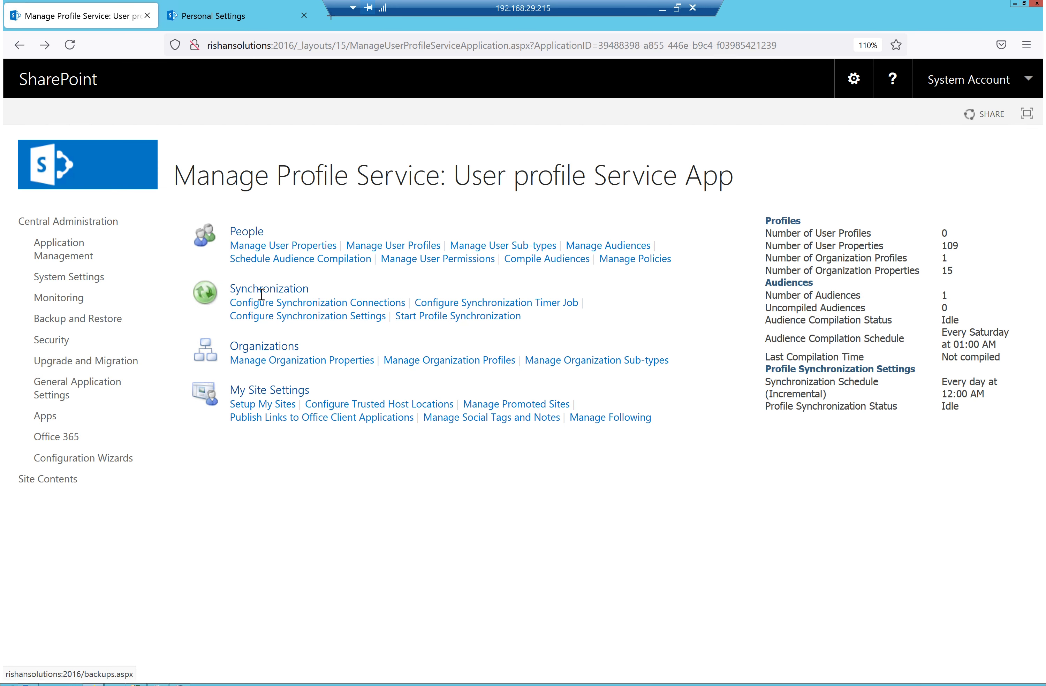
pyautogui.click(332, 307)
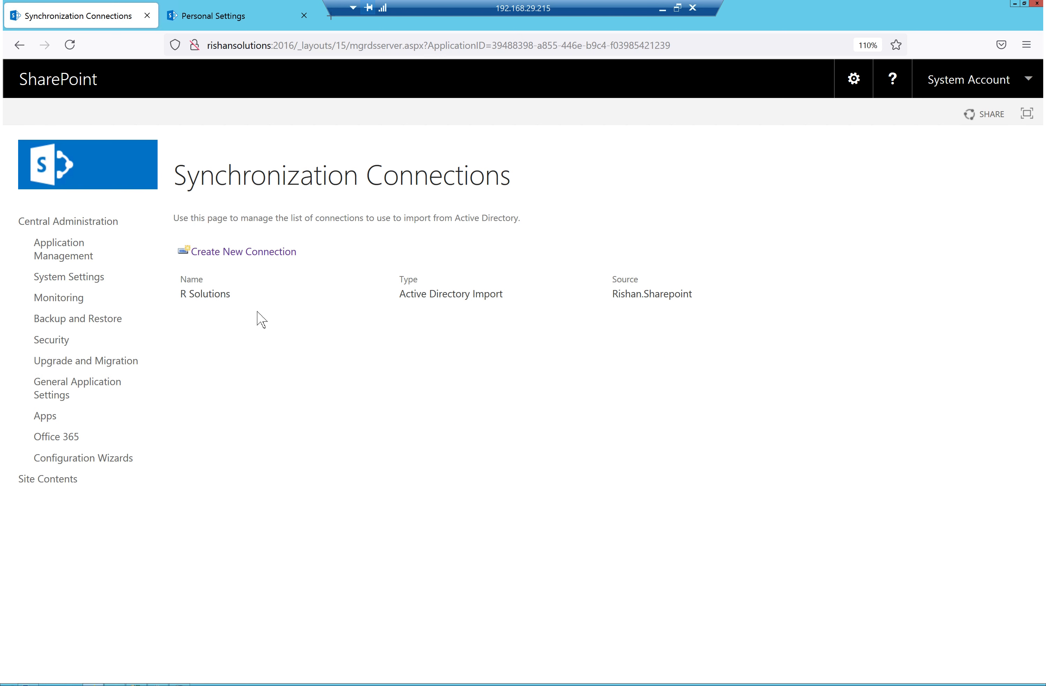
# Open the R Solutions Active Directory Import connection for editing
pyautogui.click(210, 298)
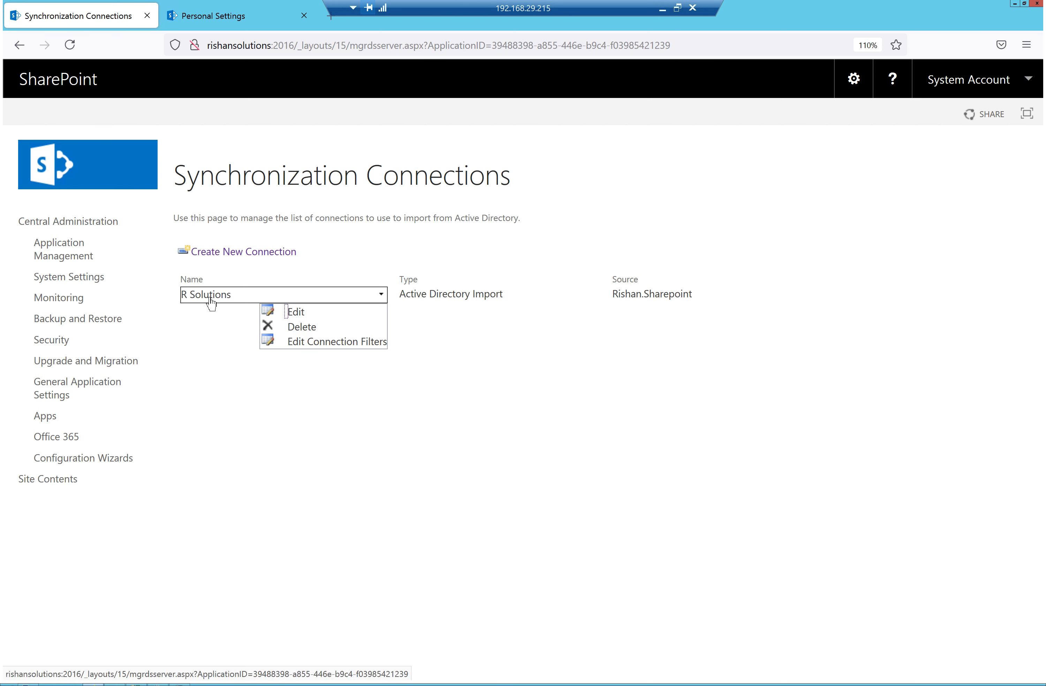
pyautogui.click(301, 315)
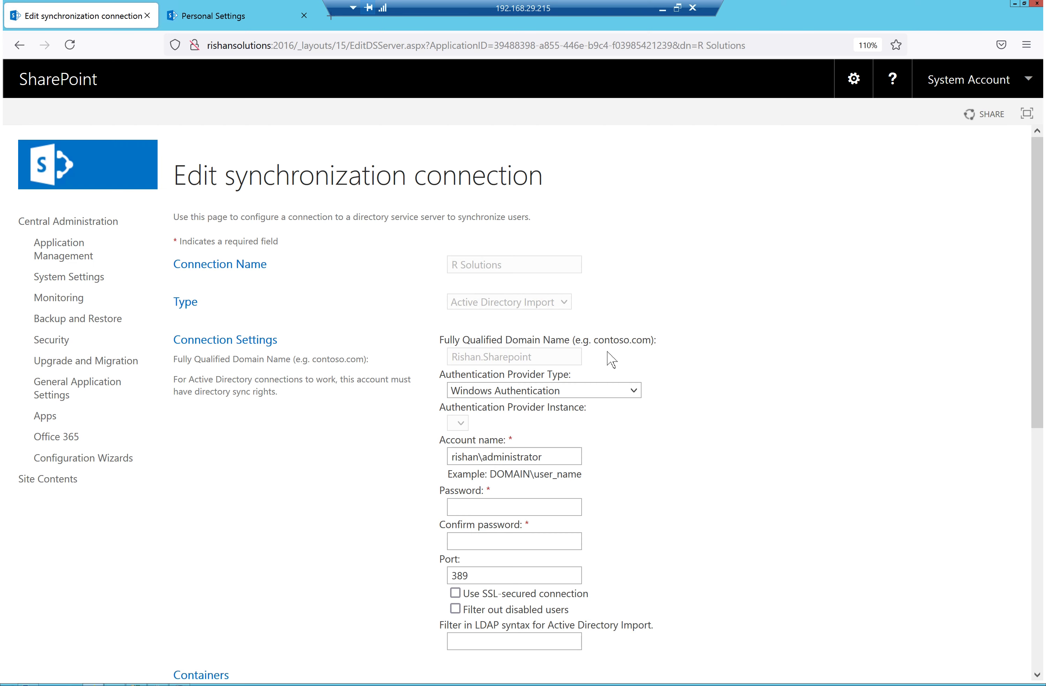
pyautogui.scroll(-9, 612, 359)
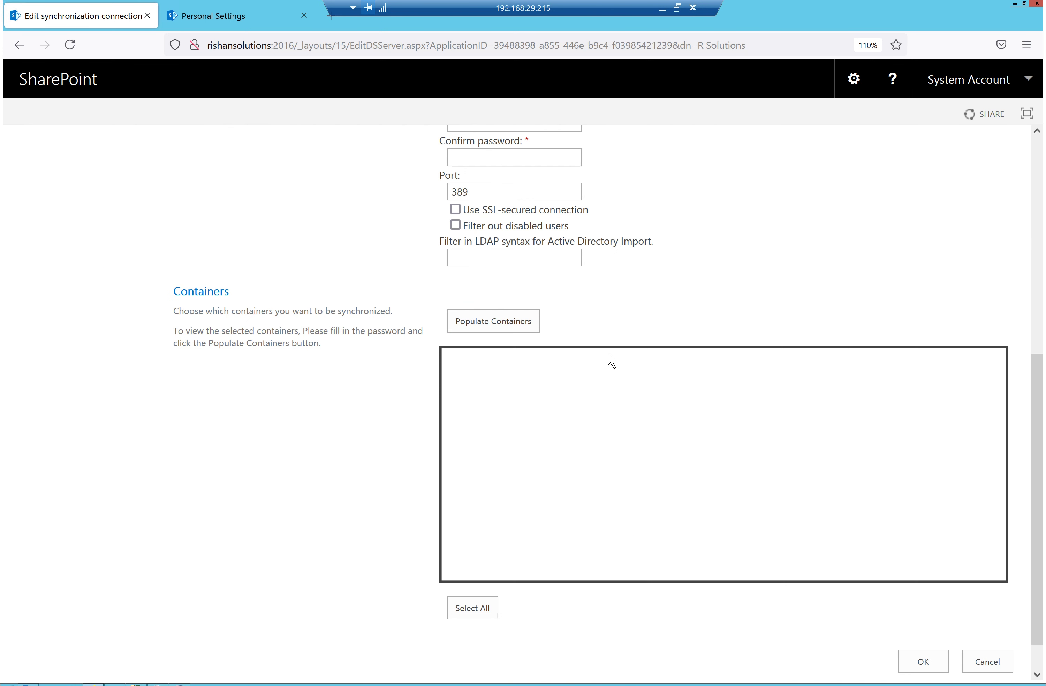
pyautogui.scroll(1, 611, 361)
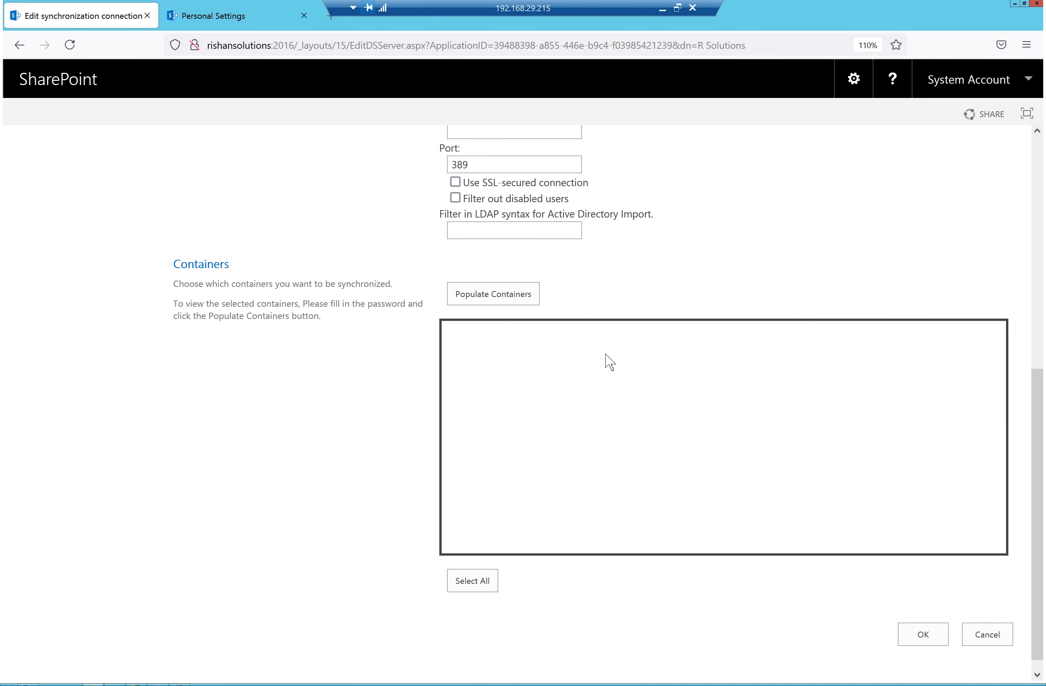
pyautogui.scroll(8, 610, 361)
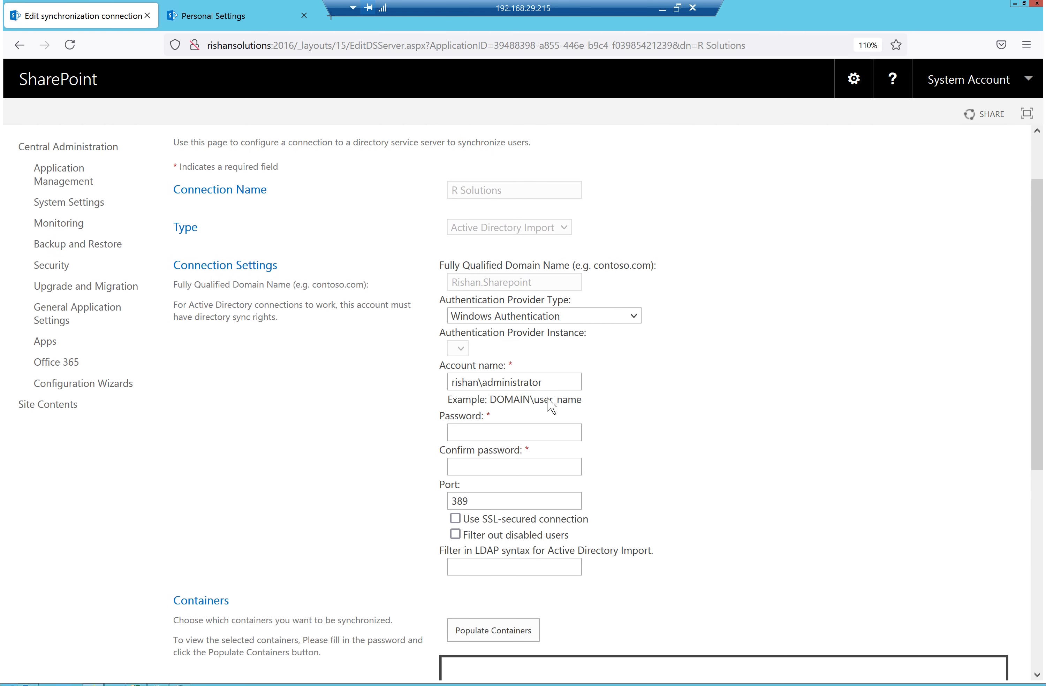
# Enter the account password in Password and Confirm password
pyautogui.click(500, 473)
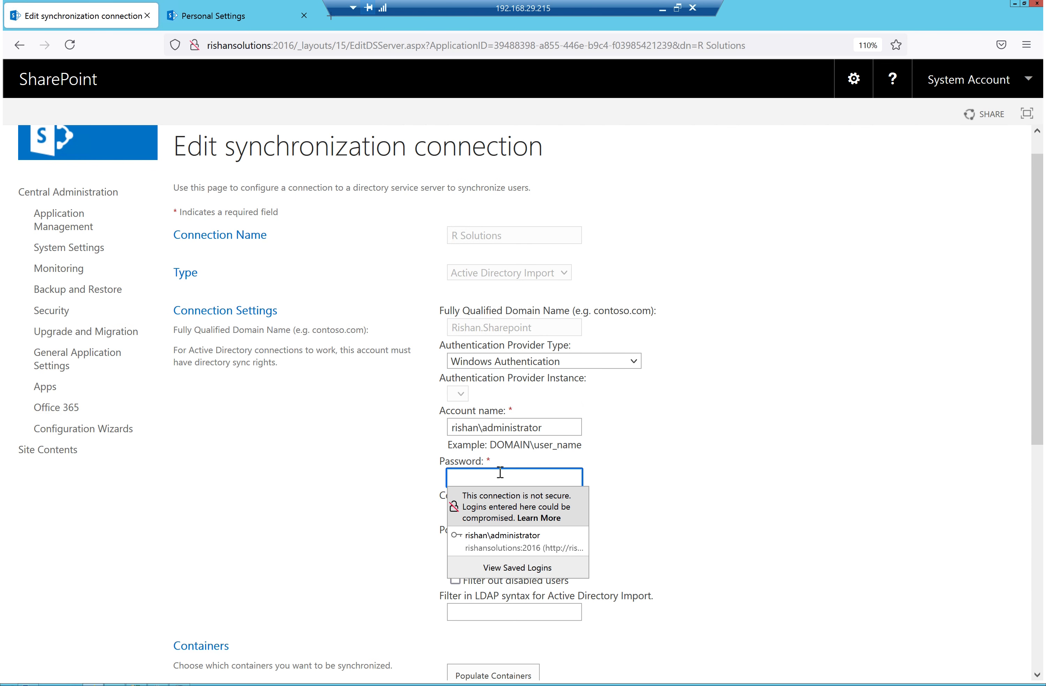
pyautogui.write('•••')
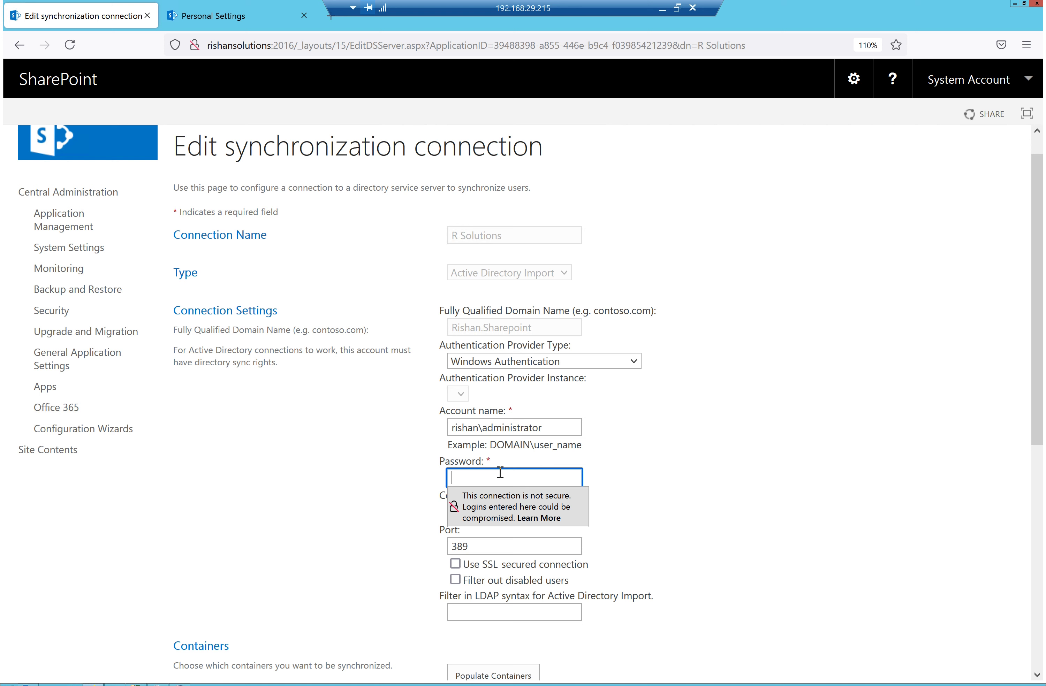
pyautogui.write('••••••••')
pyautogui.click(756, 485)
pyautogui.click(554, 505)
pyautogui.write('•')
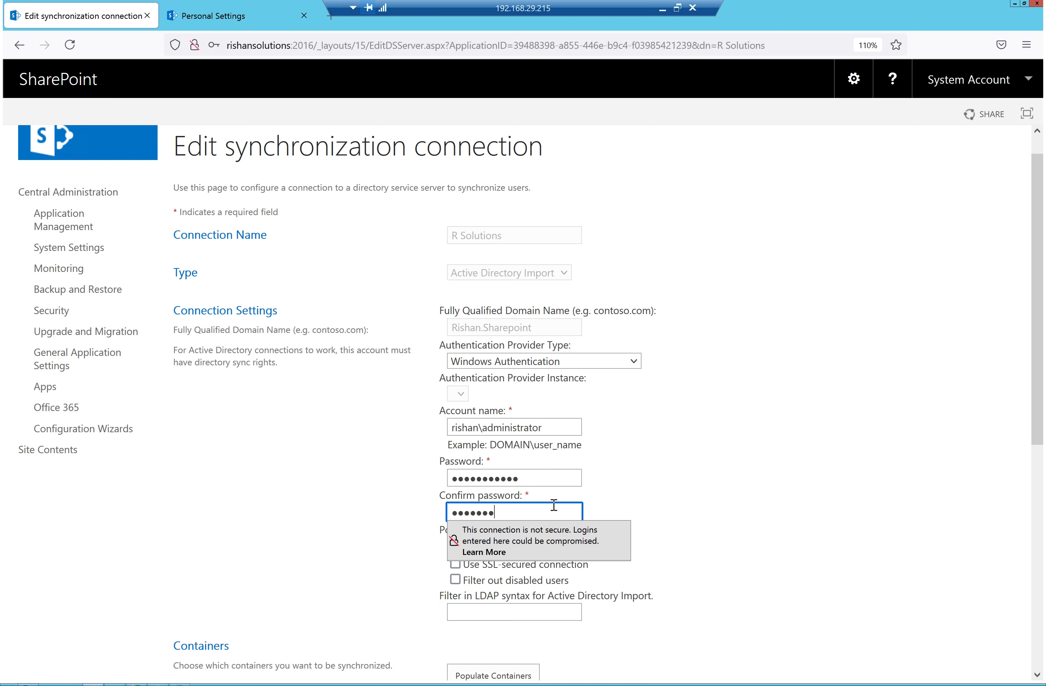
pyautogui.write('••')
pyautogui.click(778, 491)
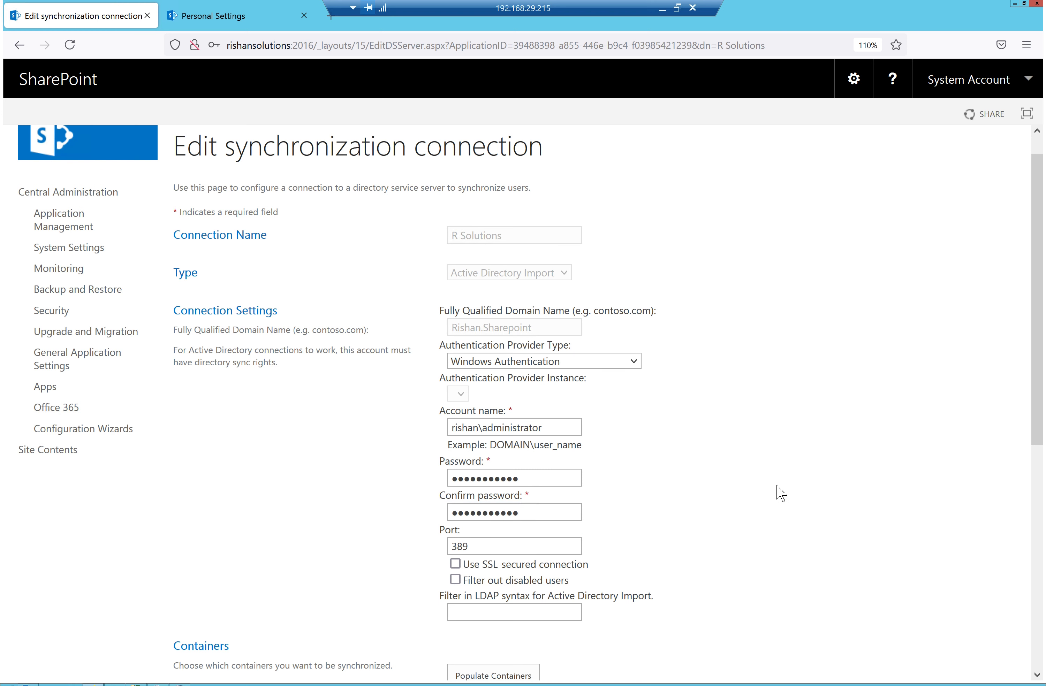
pyautogui.scroll(-6, 704, 526)
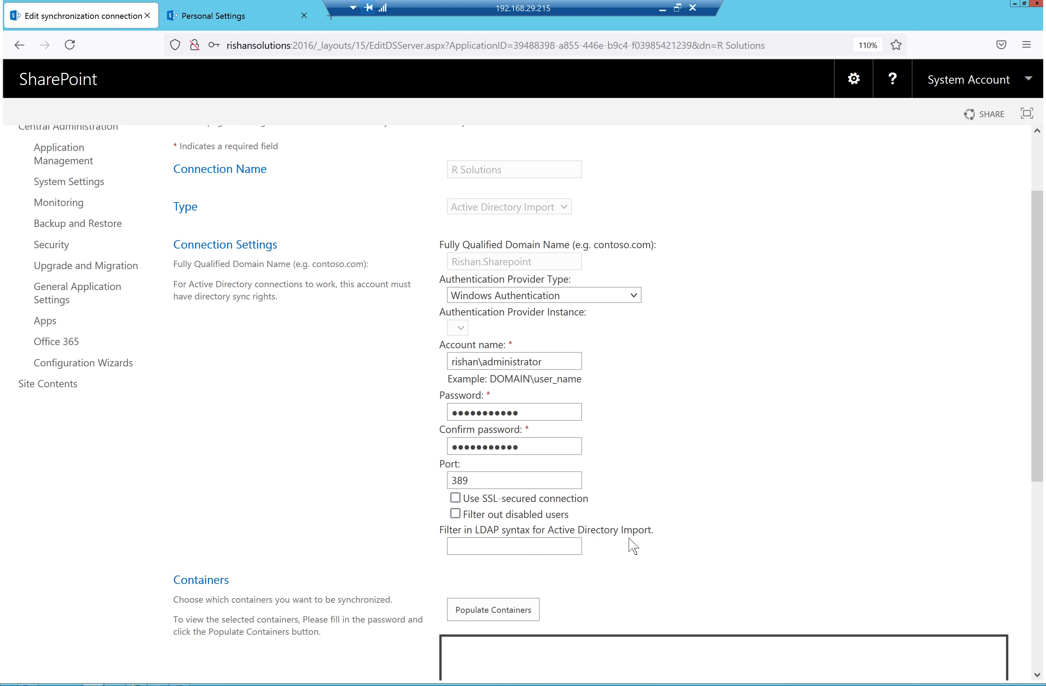
# Populate containers, expand the RISHAN domain and RishanSolutions unit, and save the R Solutions connection
pyautogui.click(508, 359)
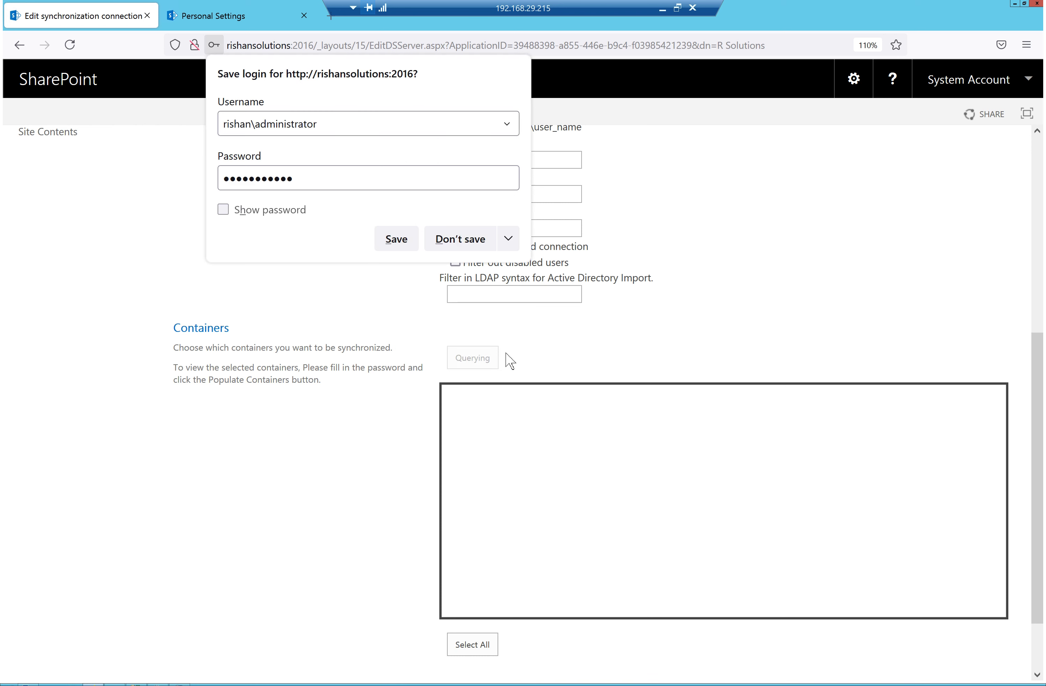
pyautogui.click(457, 241)
pyautogui.click(449, 407)
pyautogui.scroll(-2, 468, 579)
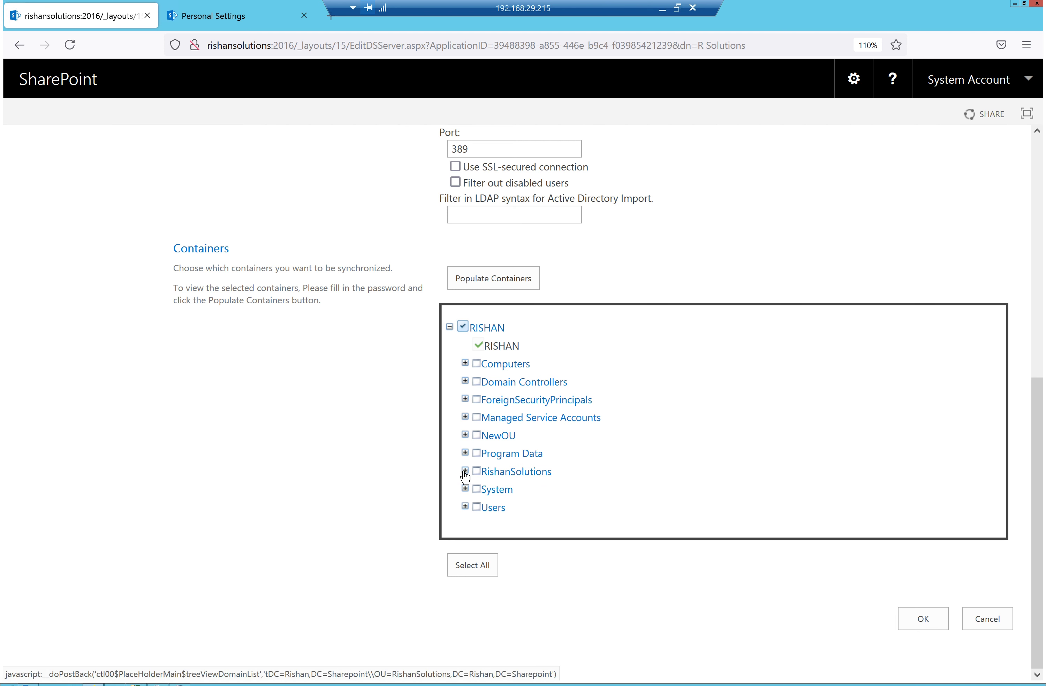
pyautogui.click(465, 472)
pyautogui.scroll(-3, 528, 488)
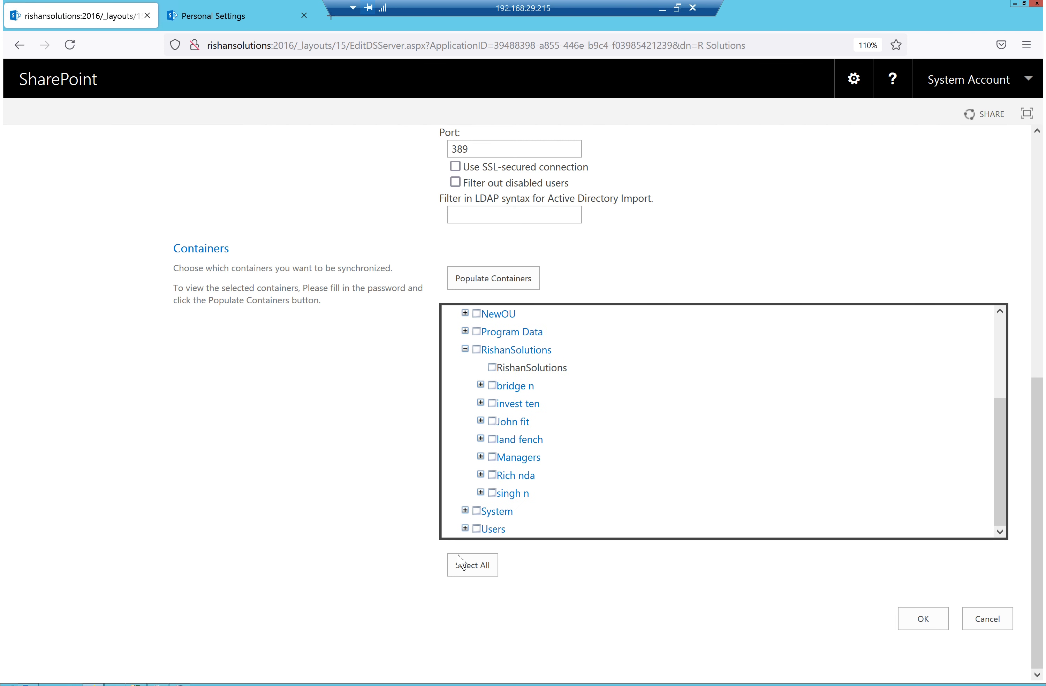
pyautogui.click(924, 619)
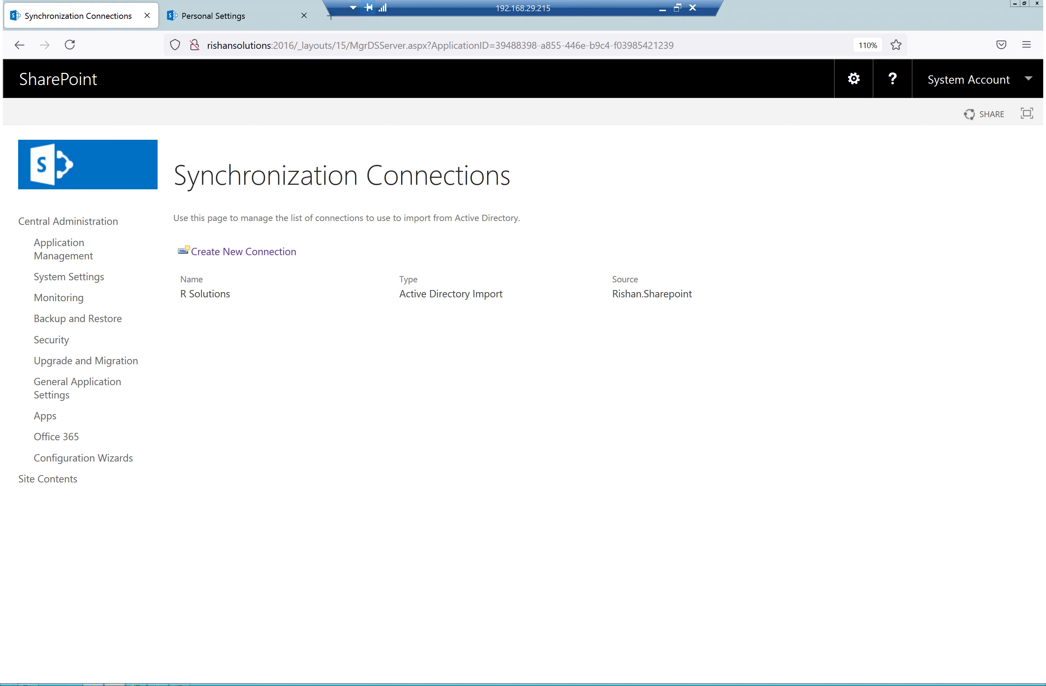
pyautogui.hotkey('alt', 'Tab')
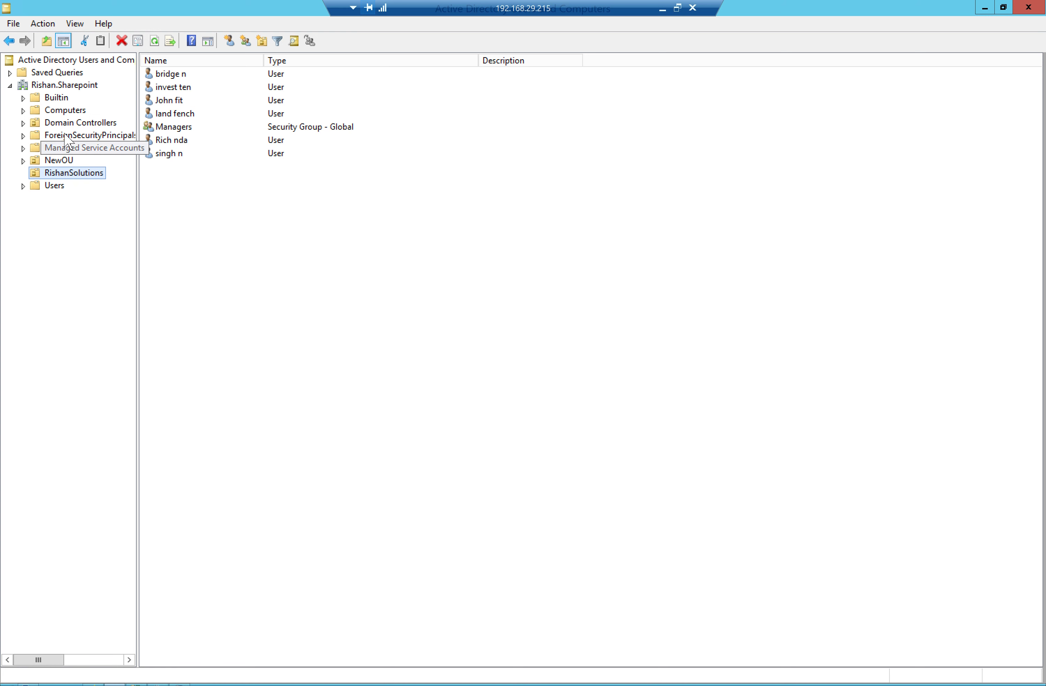
# Inspect the Administrator account in the Users container, then return to the Rishan.Sharepoint domain root
pyautogui.click(54, 187)
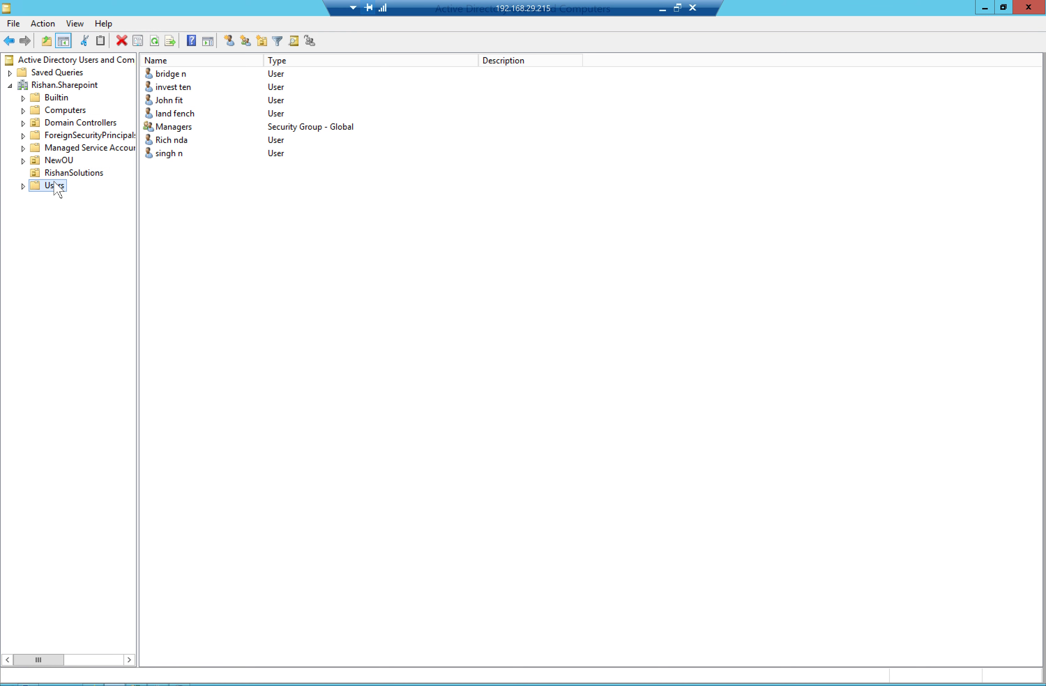
pyautogui.click(203, 75)
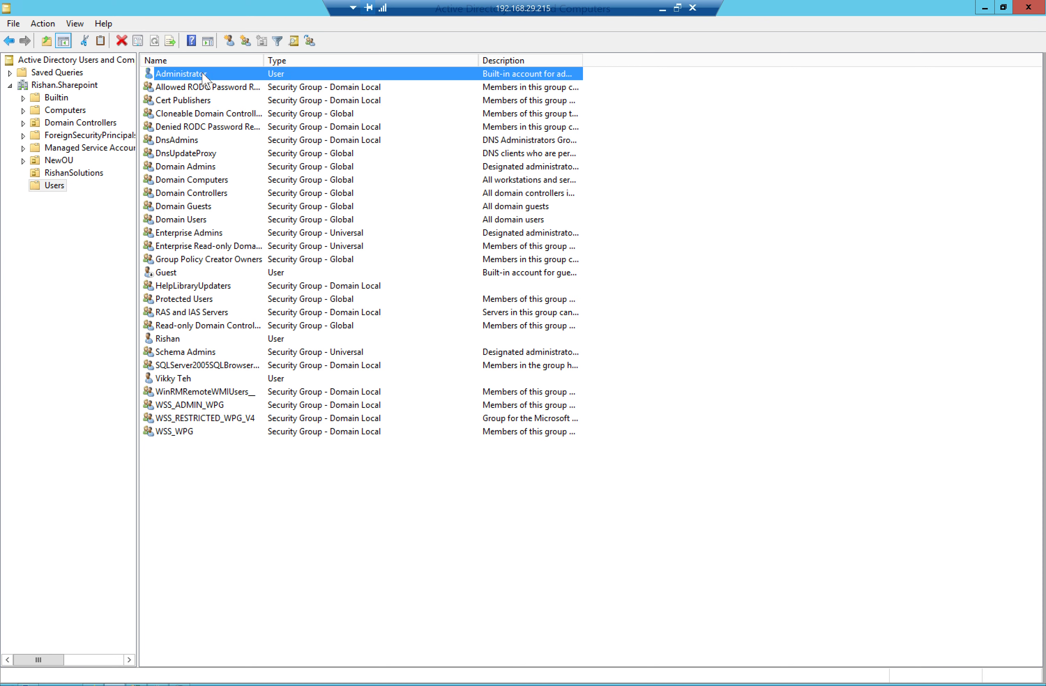
pyautogui.rightClick(204, 78)
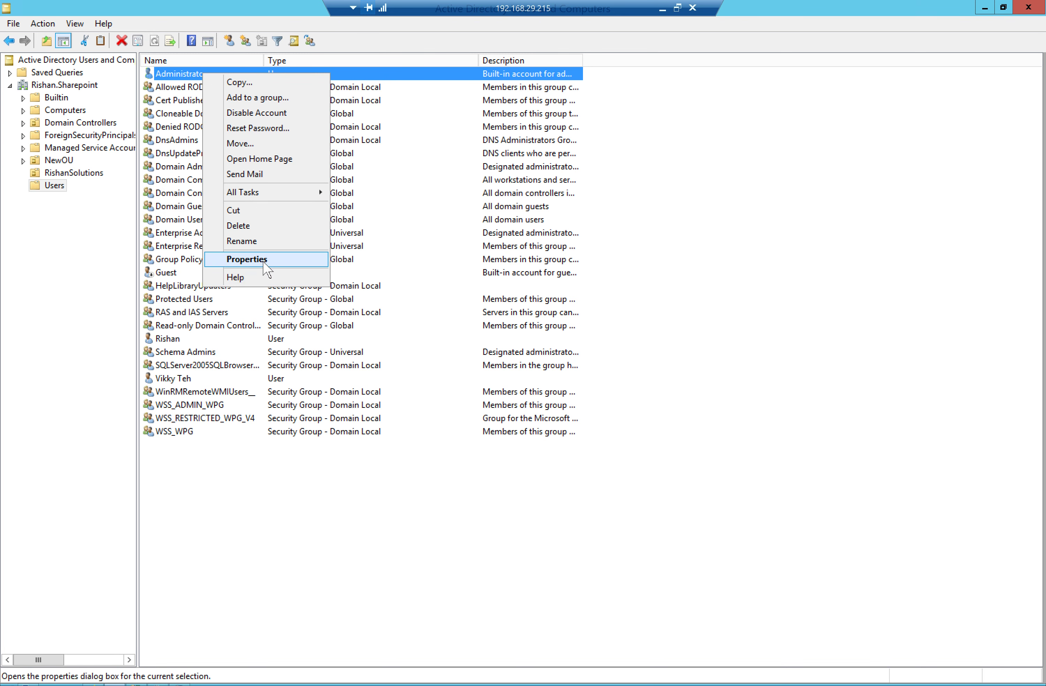
pyautogui.click(87, 290)
pyautogui.click(89, 86)
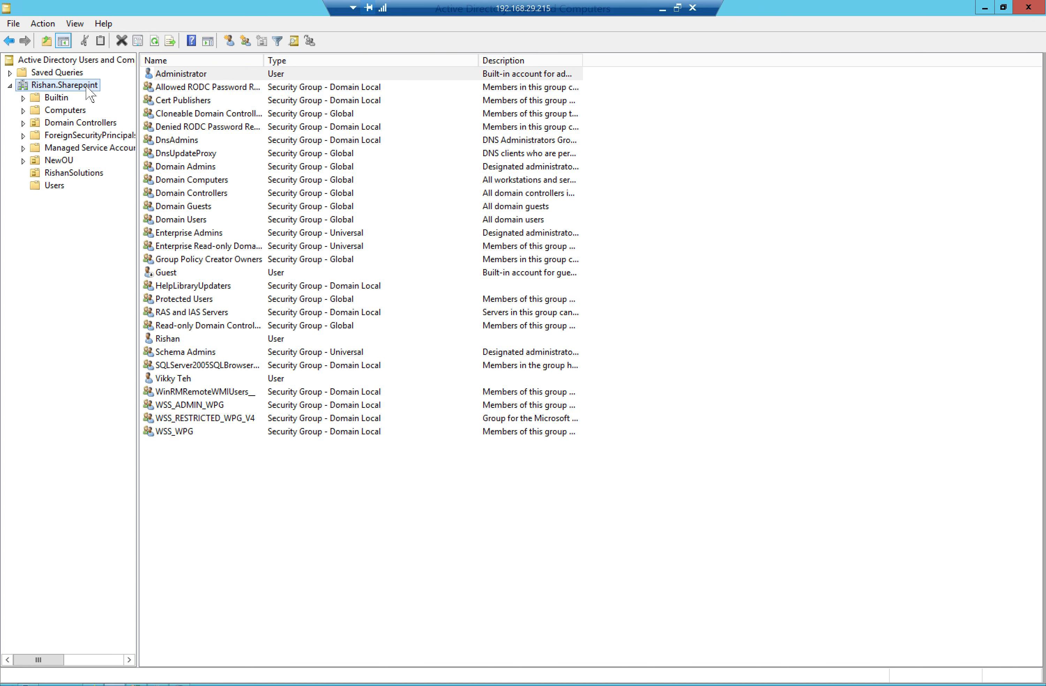
# Launch Delegate Control on Rishan.Sharepoint and add the Administrator account as the delegated user
pyautogui.rightClick(89, 91)
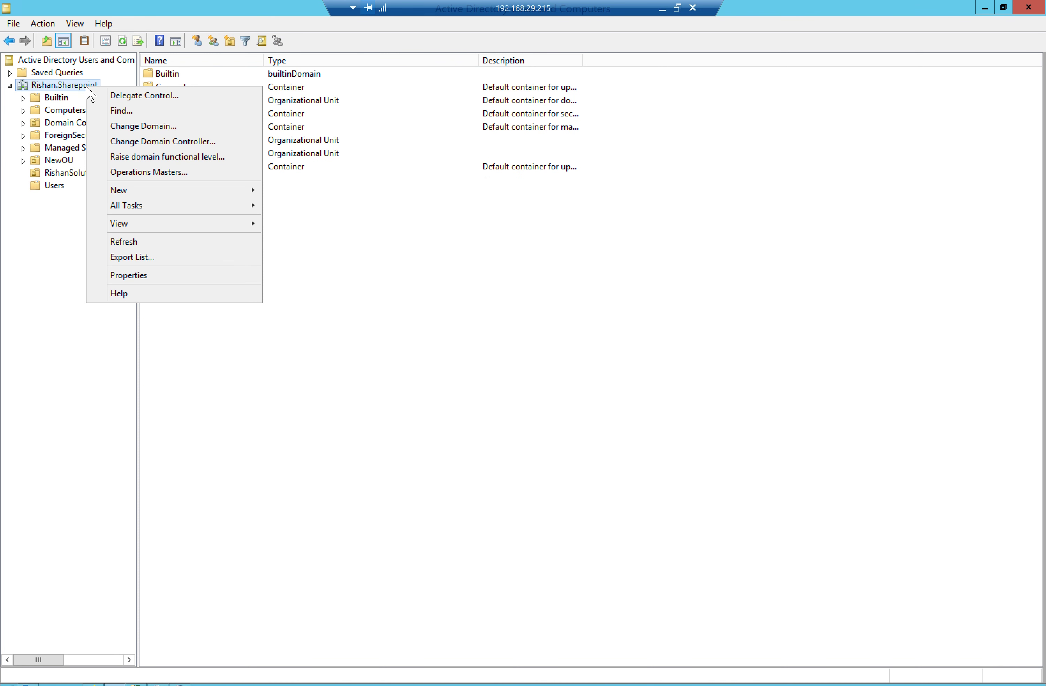
pyautogui.click(164, 95)
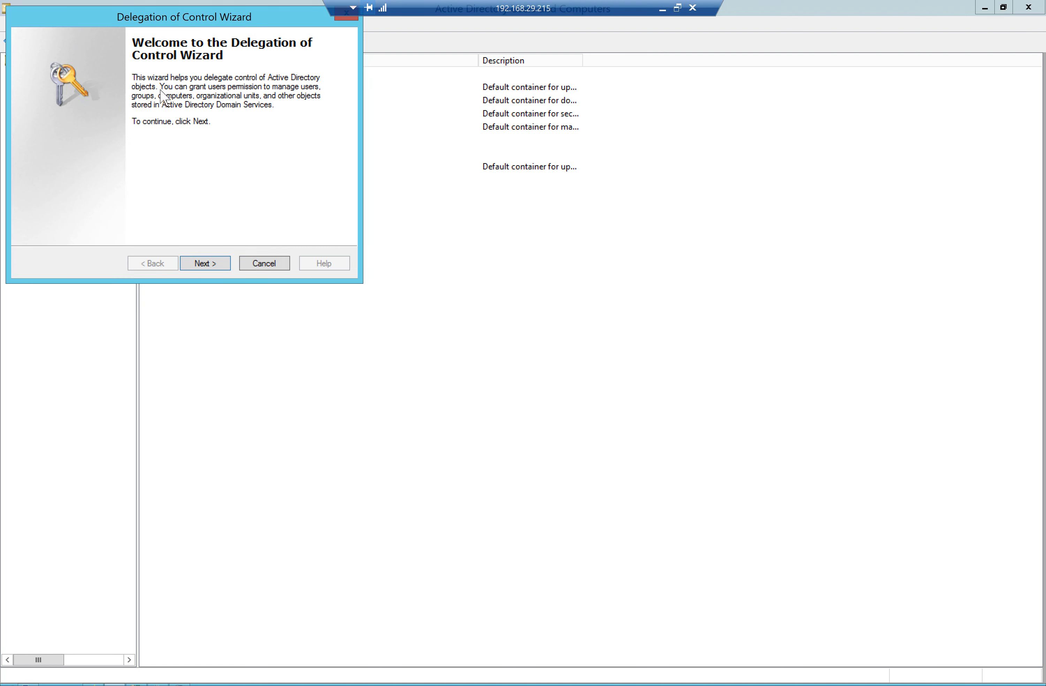
pyautogui.click(207, 263)
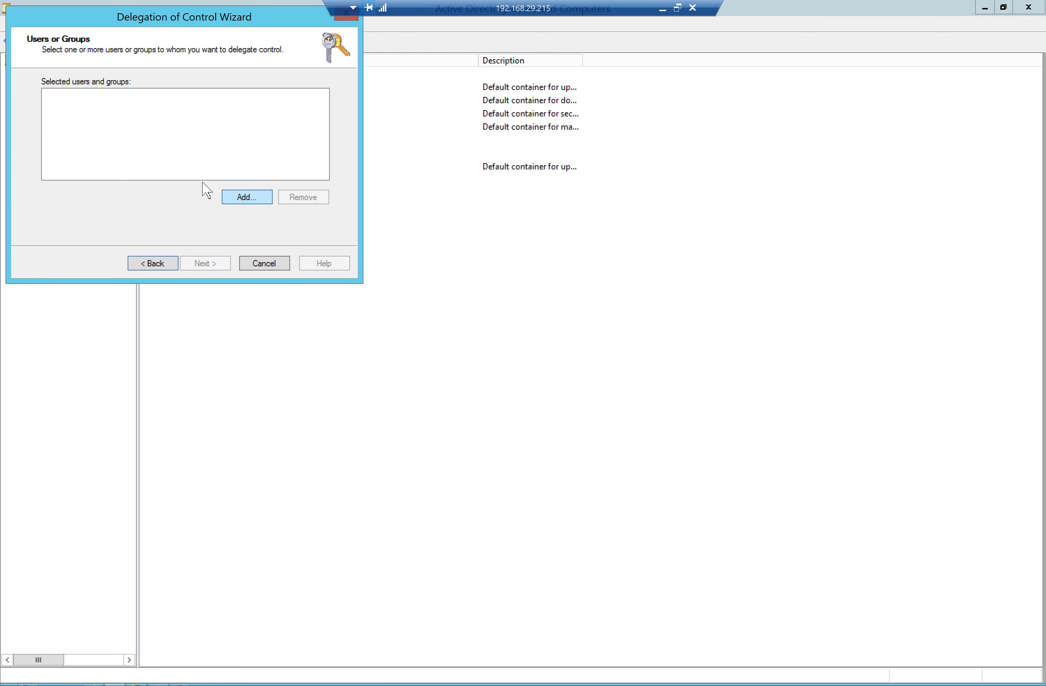
pyautogui.click(249, 198)
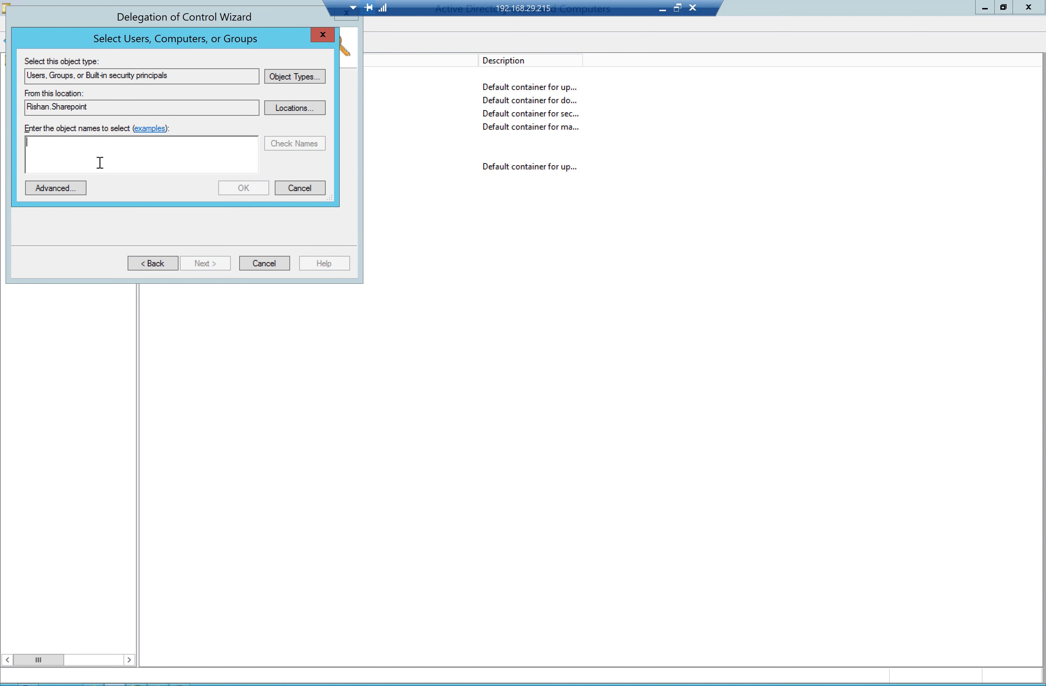
pyautogui.write('Administrator')
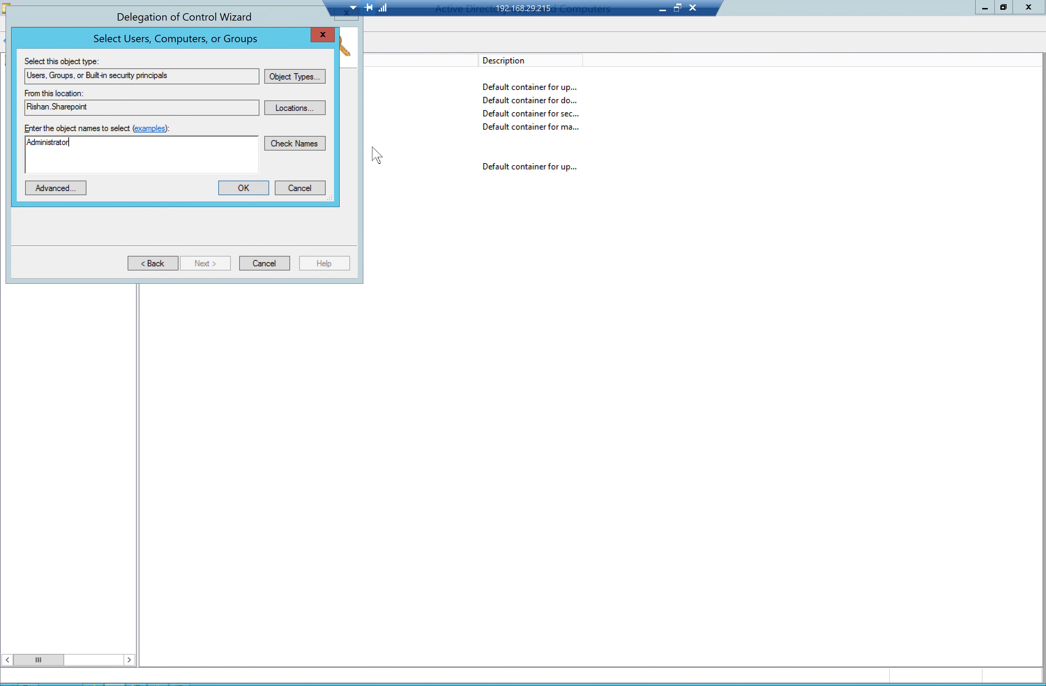
pyautogui.click(303, 144)
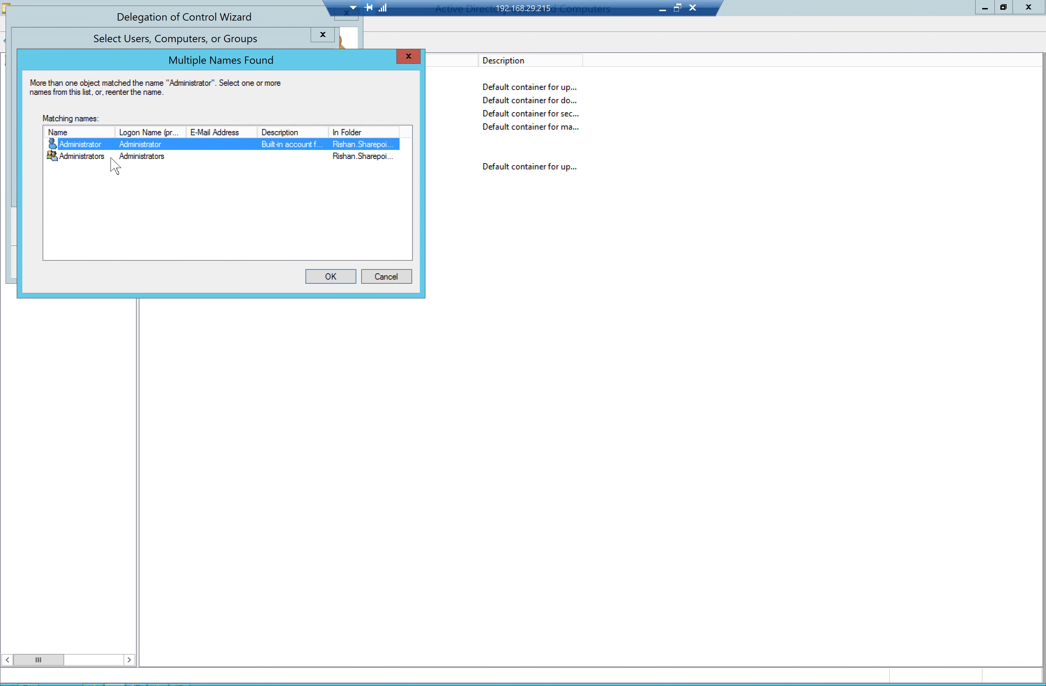
pyautogui.click(330, 276)
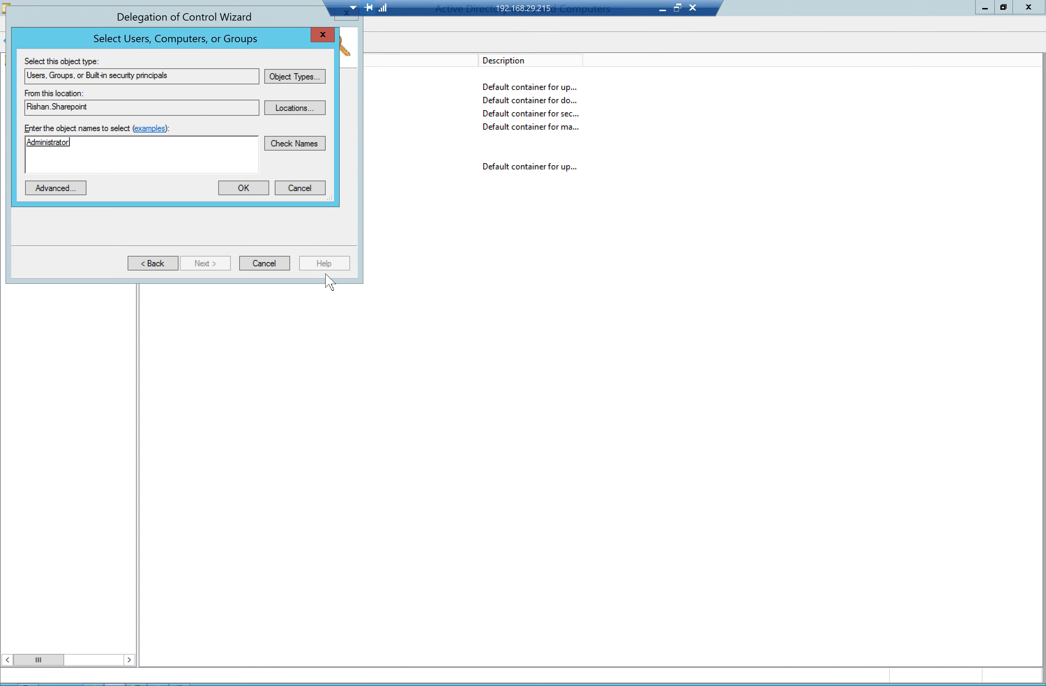
pyautogui.click(243, 189)
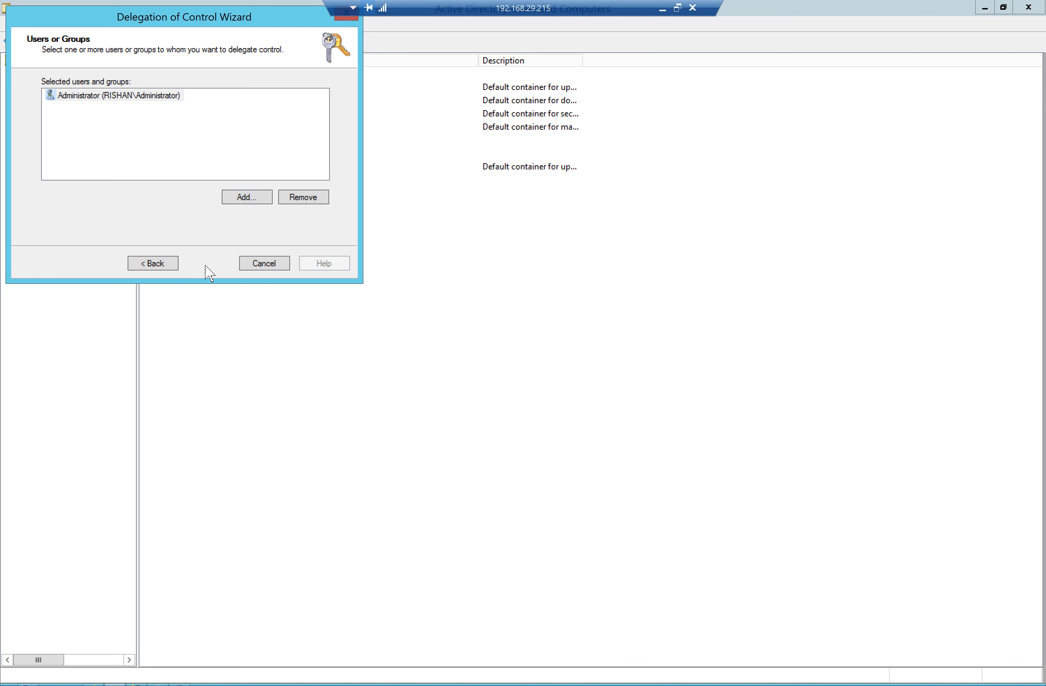
pyautogui.click(205, 264)
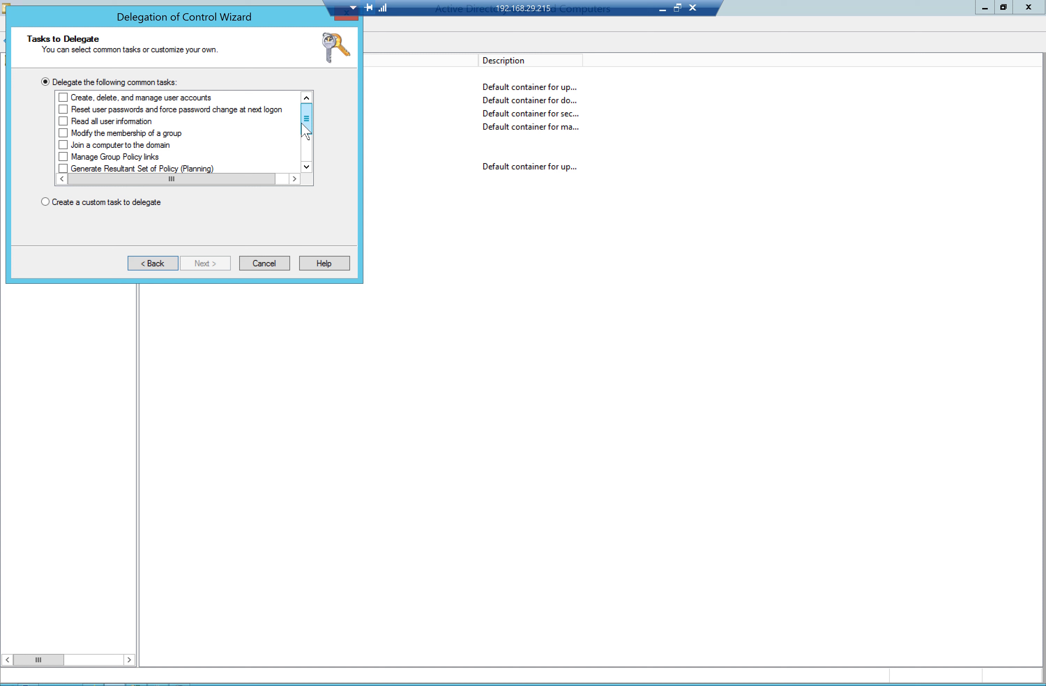
# Choose 'Create a custom task to delegate' in the wizard
pyautogui.moveTo(313, 131); pyautogui.dragTo(315, 157)
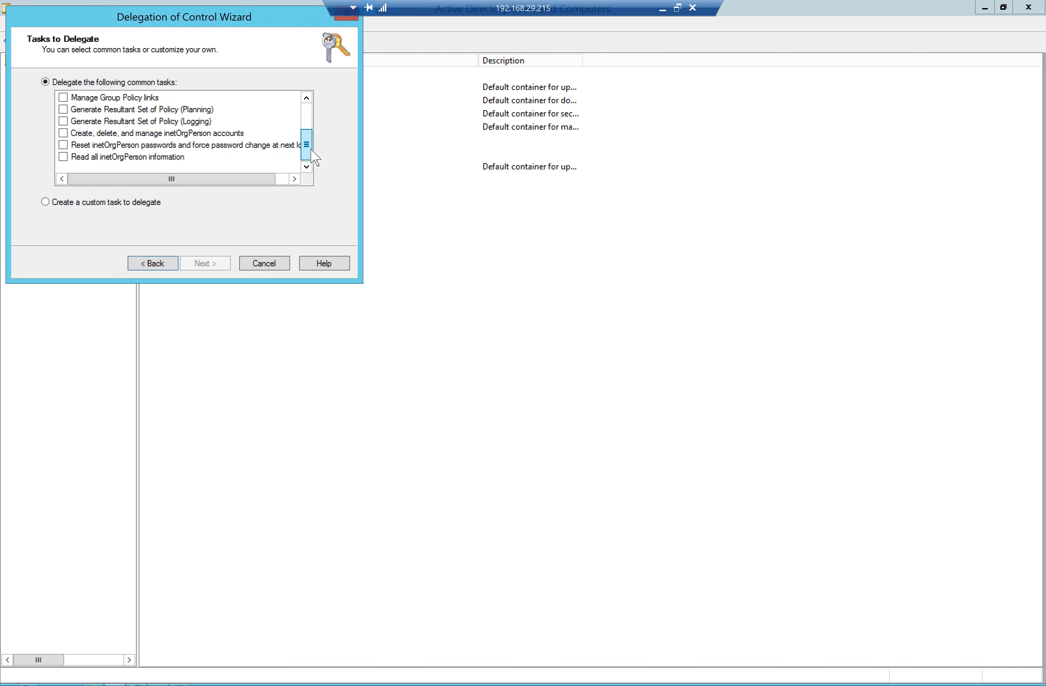
pyautogui.click(46, 202)
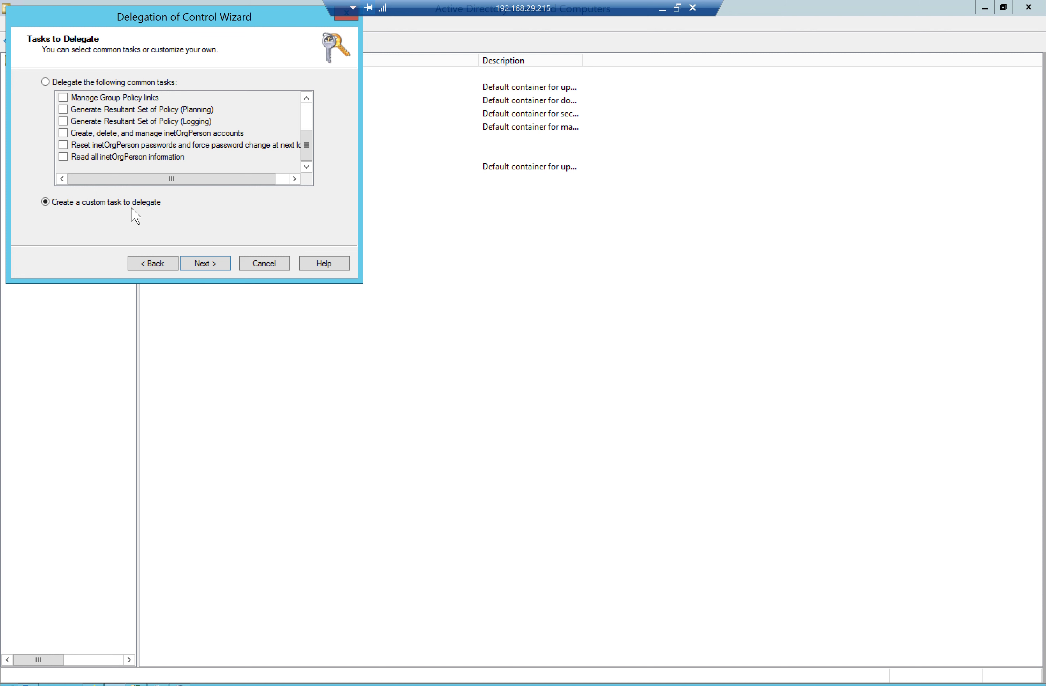
pyautogui.click(228, 269)
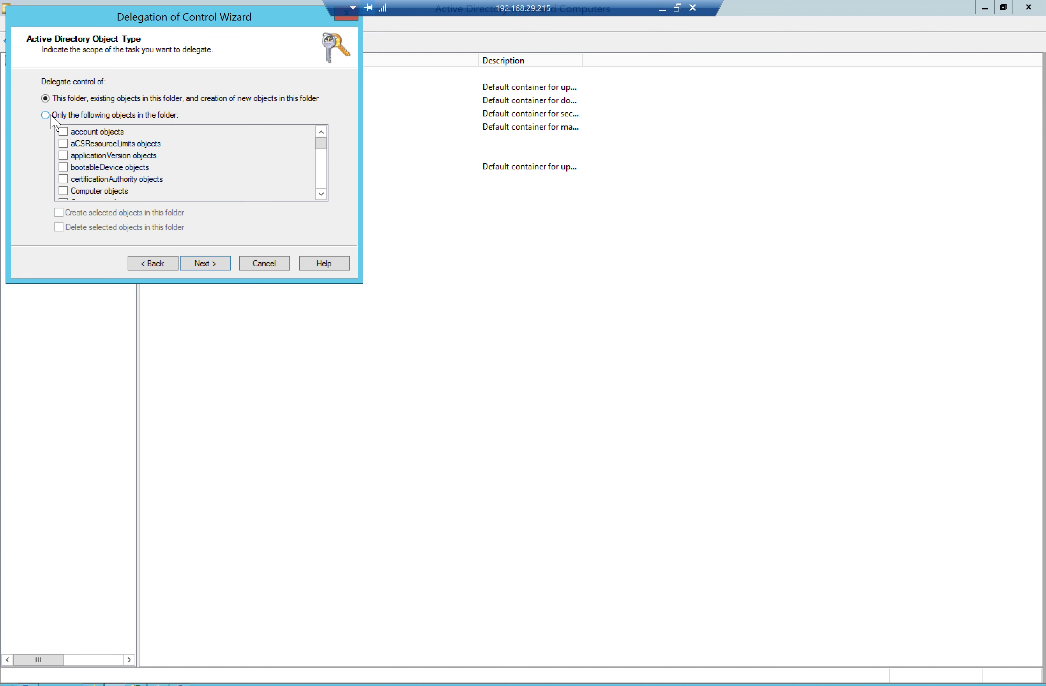
# Set the delegation scope to this folder, existing objects in it and creation of new objects
pyautogui.click(51, 116)
pyautogui.click(321, 195)
pyautogui.click(321, 194)
pyautogui.click(321, 194)
pyautogui.click(321, 194)
pyautogui.click(321, 194)
pyautogui.click(321, 195)
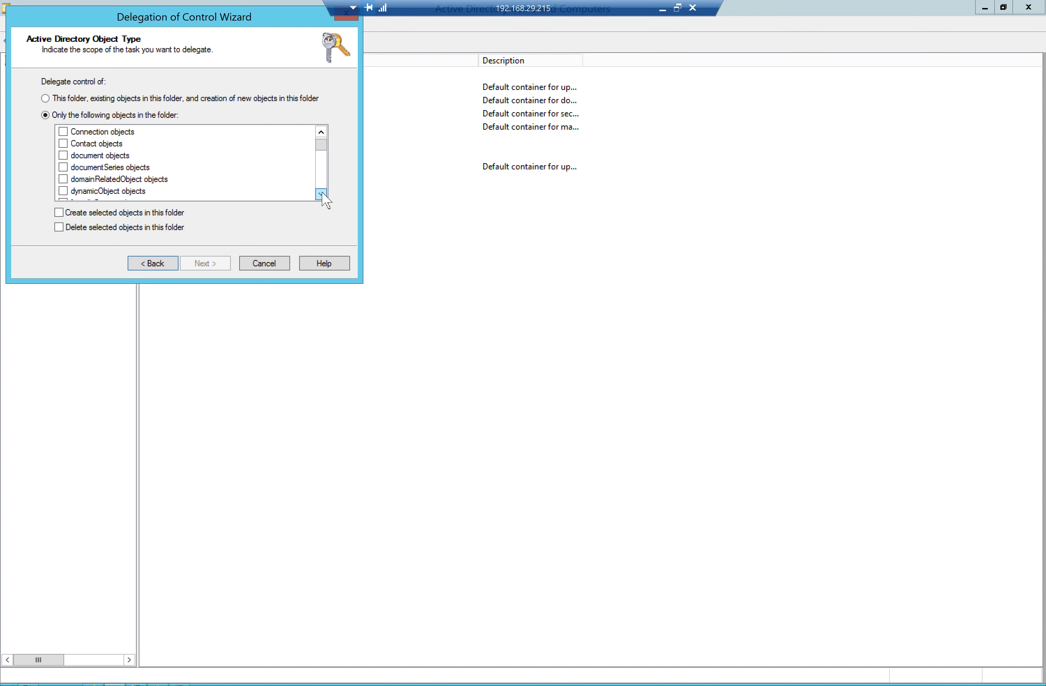
pyautogui.click(321, 194)
pyautogui.click(320, 194)
pyautogui.click(321, 194)
pyautogui.click(321, 194)
pyautogui.click(321, 194)
pyautogui.click(321, 194)
pyautogui.click(321, 195)
pyautogui.click(321, 195)
pyautogui.click(321, 195)
pyautogui.click(321, 194)
pyautogui.click(321, 194)
pyautogui.click(321, 195)
pyautogui.click(321, 194)
pyautogui.click(321, 194)
pyautogui.click(320, 194)
pyautogui.click(321, 195)
pyautogui.click(321, 195)
pyautogui.click(321, 195)
pyautogui.moveTo(321, 157); pyautogui.dragTo(322, 181)
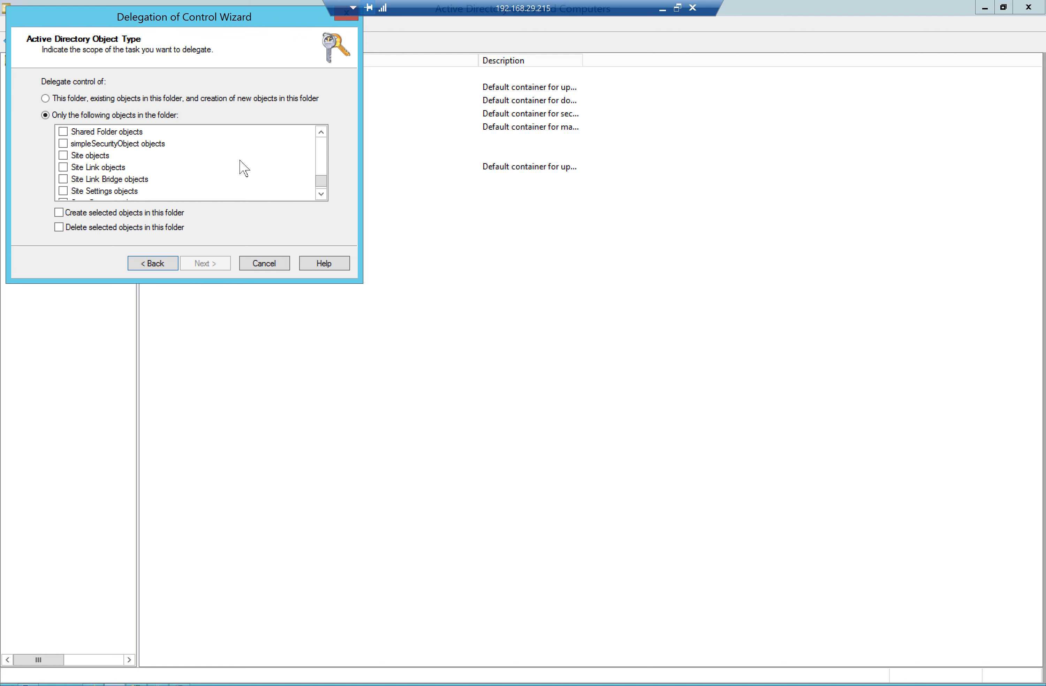
pyautogui.moveTo(321, 132); pyautogui.dragTo(321, 133)
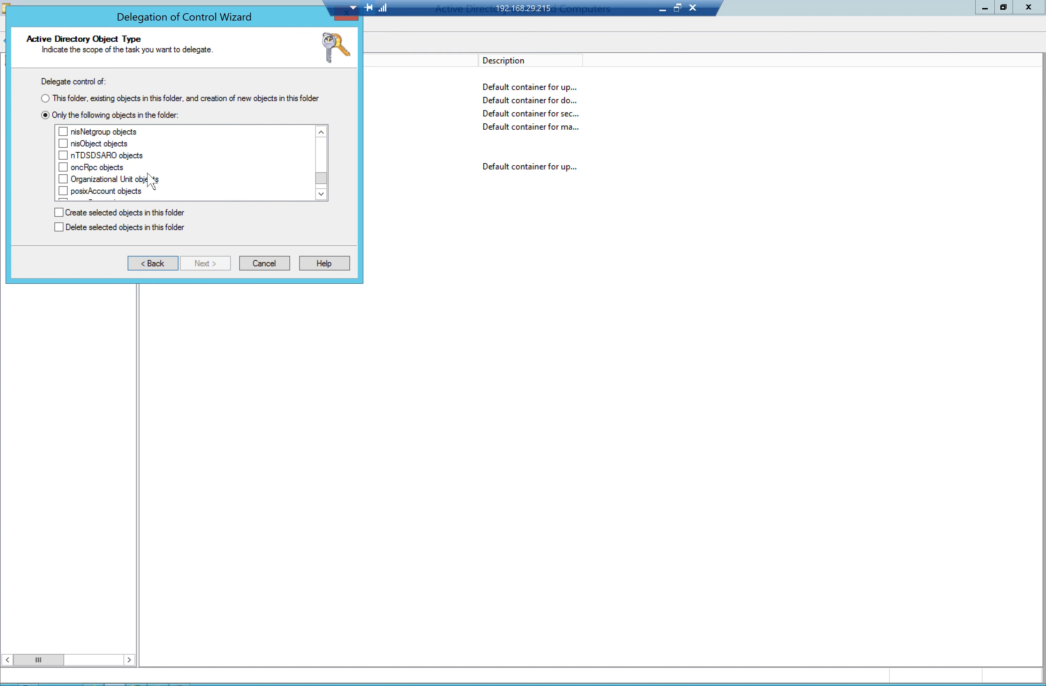
pyautogui.moveTo(321, 178); pyautogui.dragTo(321, 141)
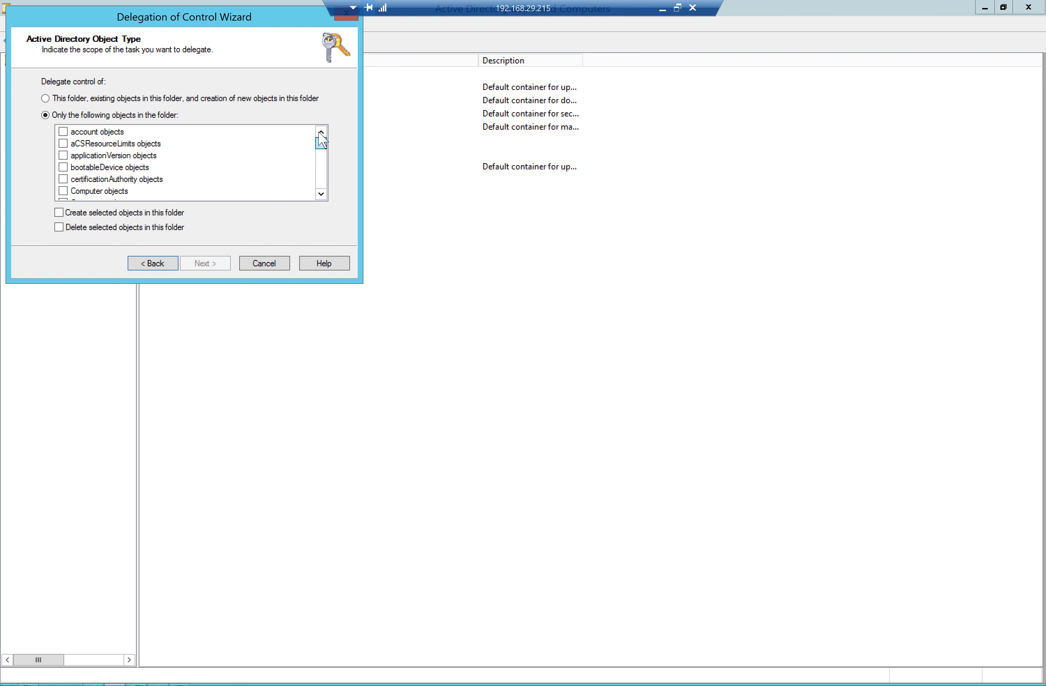
pyautogui.click(46, 99)
pyautogui.click(205, 263)
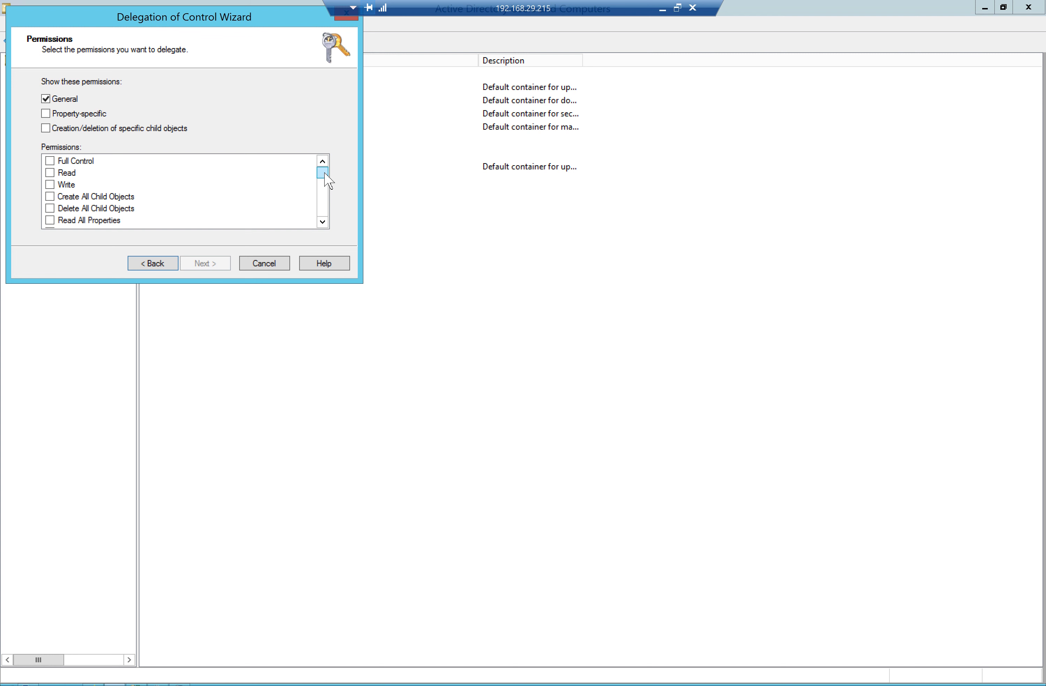
# Tick Replicating Directory Changes in the Permissions list
pyautogui.moveTo(324, 178); pyautogui.dragTo(327, 189)
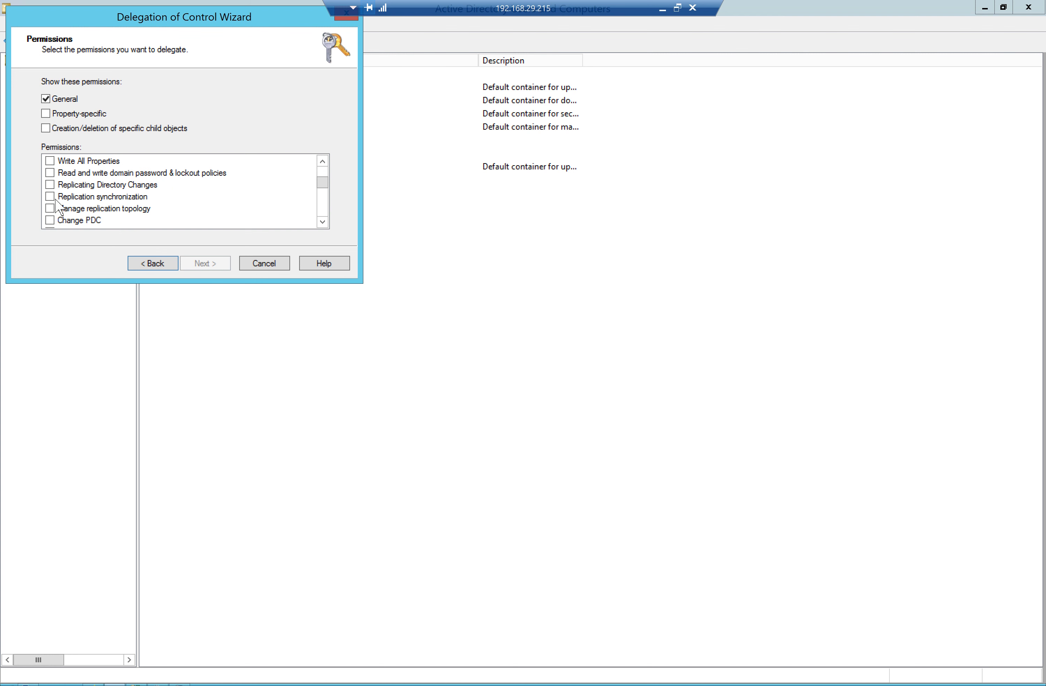
pyautogui.click(50, 186)
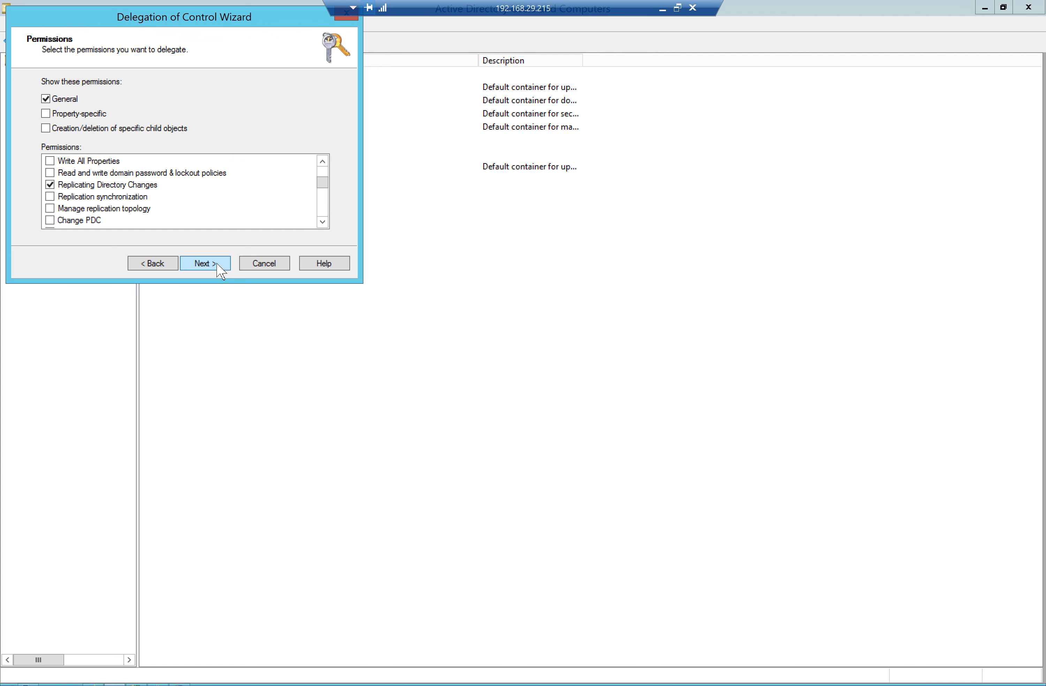
# Complete the wizard to delegate Replicating Directory Changes, then return to the SharePoint browser window
pyautogui.click(210, 264)
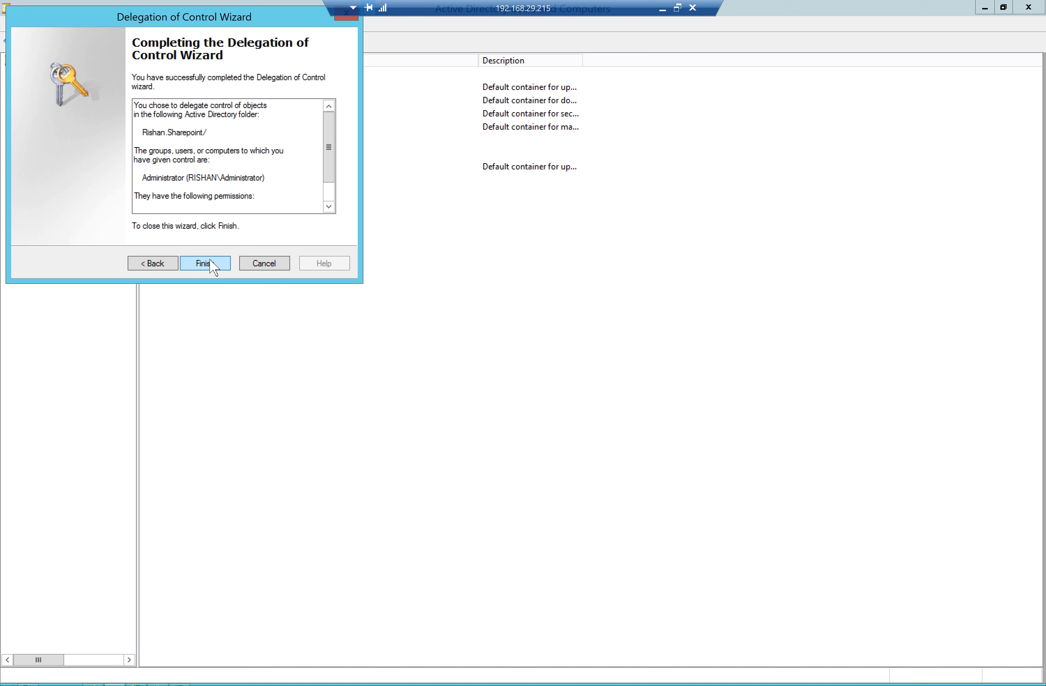
pyautogui.click(205, 264)
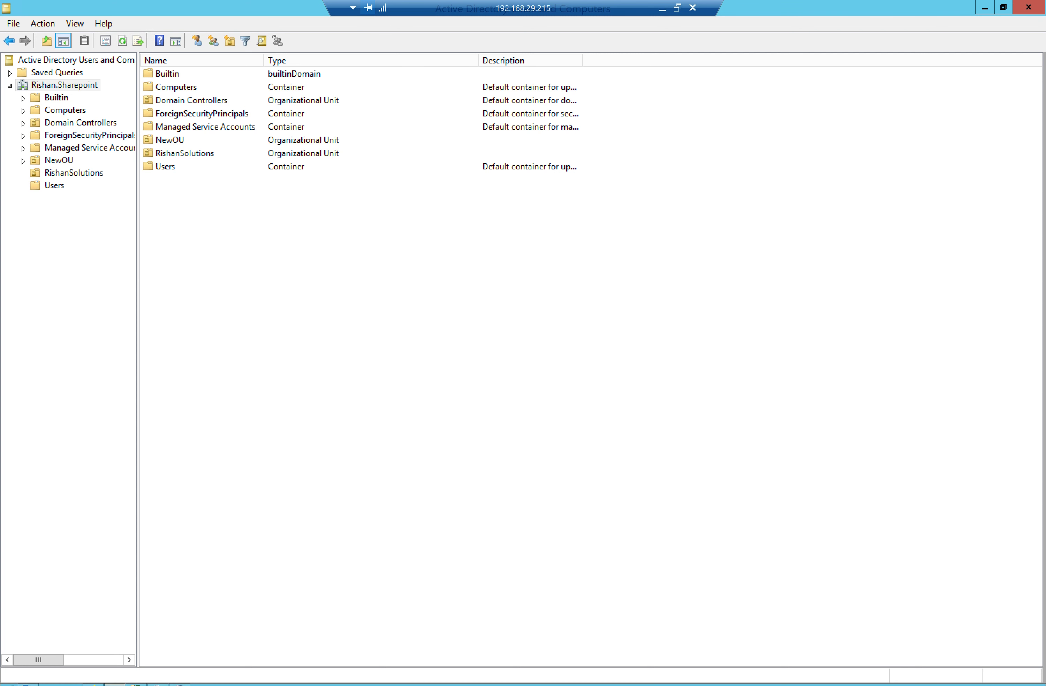
pyautogui.hotkey('alt', 'Tab')
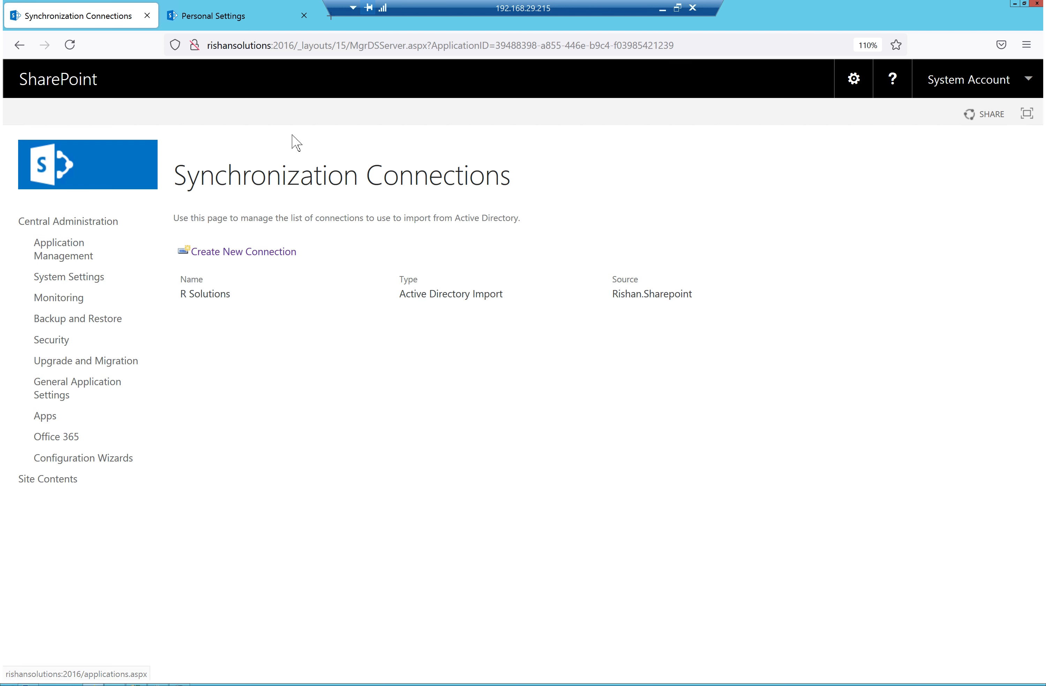
# Run the User profile Service App's ActiveDirectory import job now from the synchronization timer job settings
pyautogui.click(57, 261)
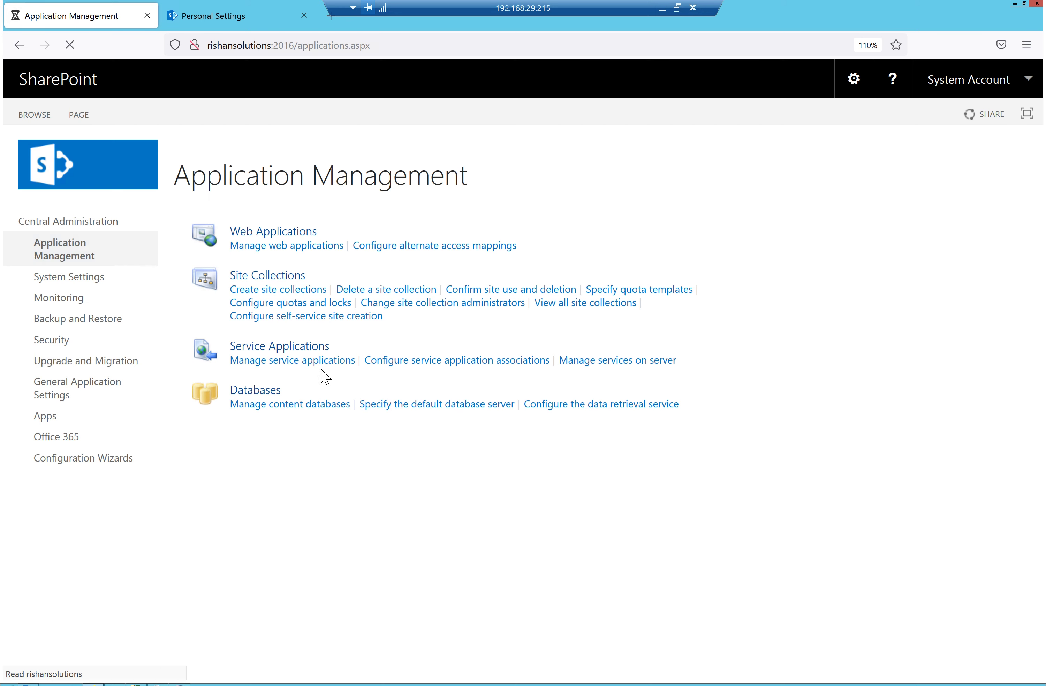
pyautogui.click(314, 361)
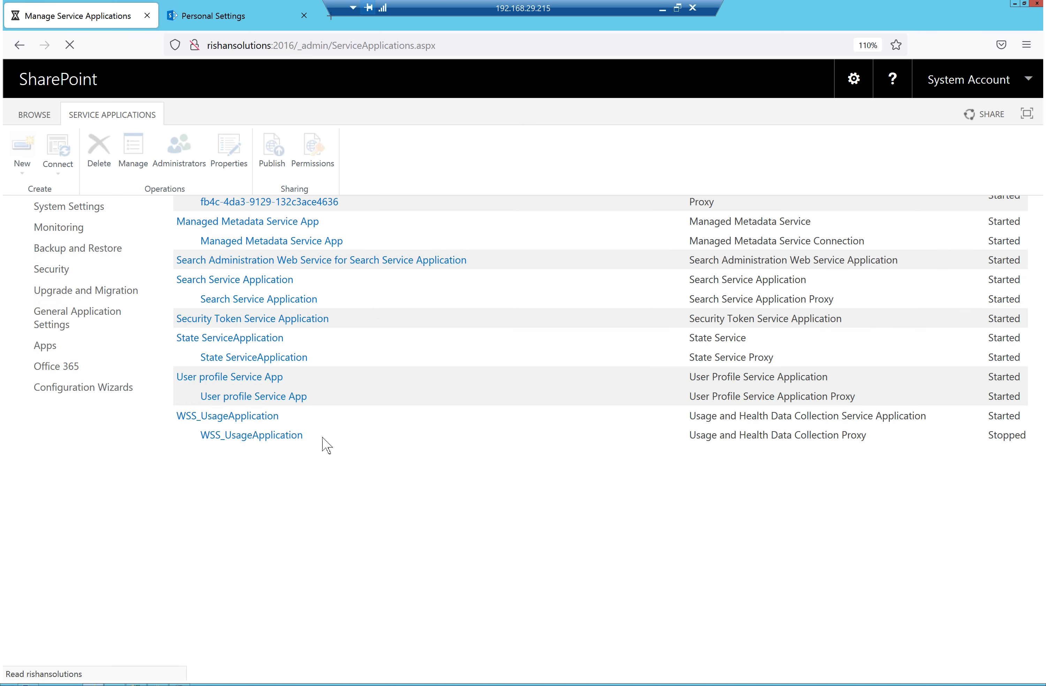
pyautogui.click(232, 448)
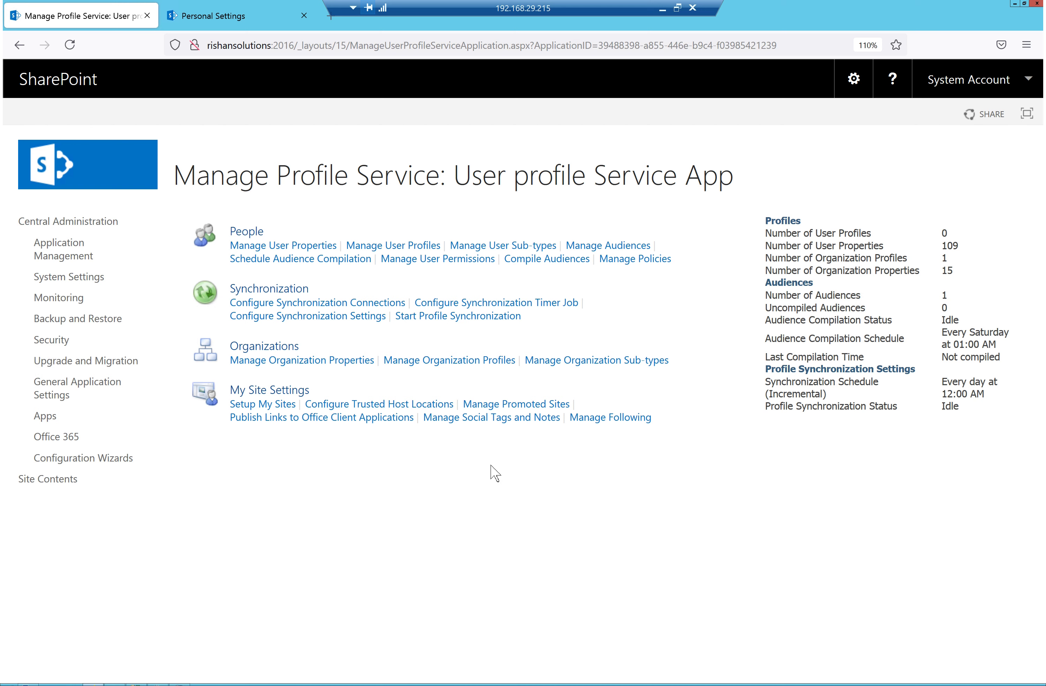
pyautogui.click(506, 305)
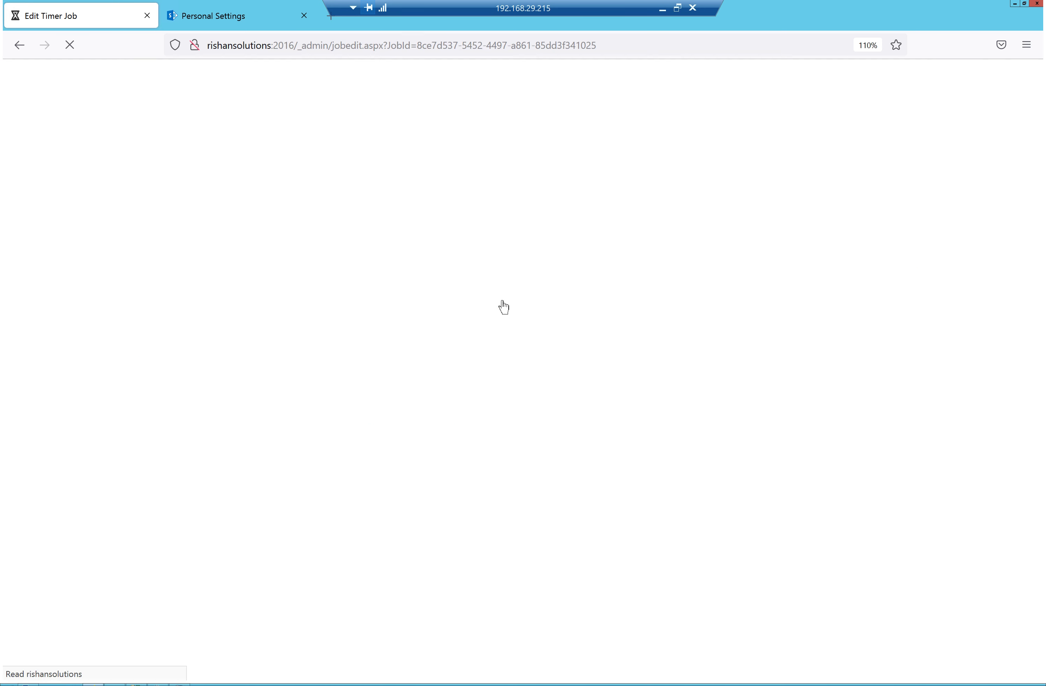
pyautogui.scroll(-2, 499, 624)
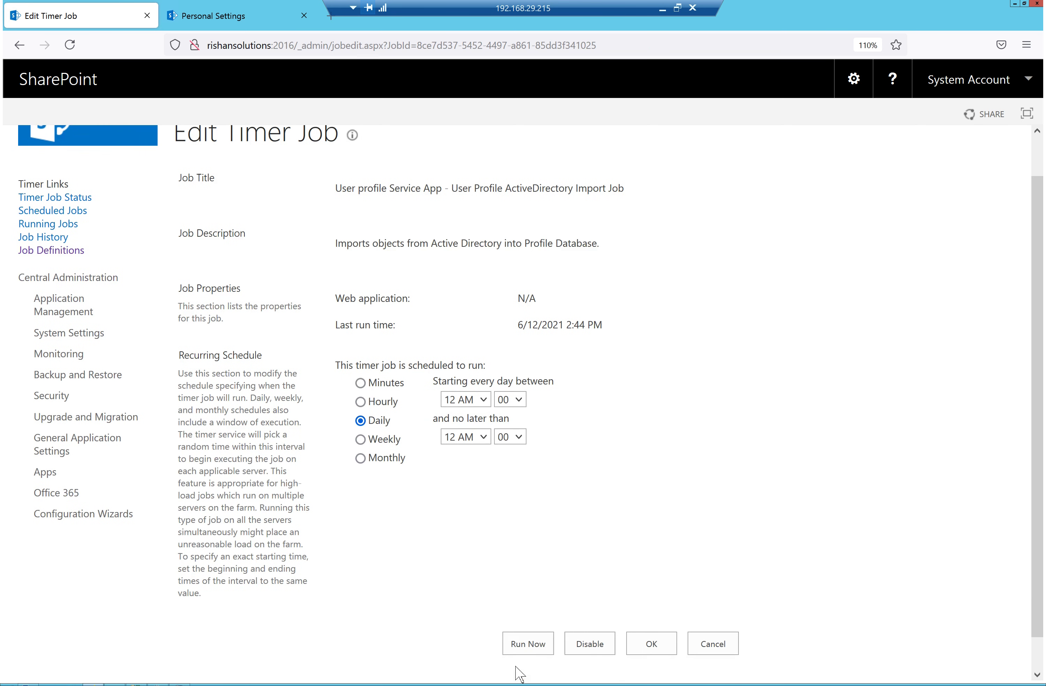
pyautogui.click(528, 609)
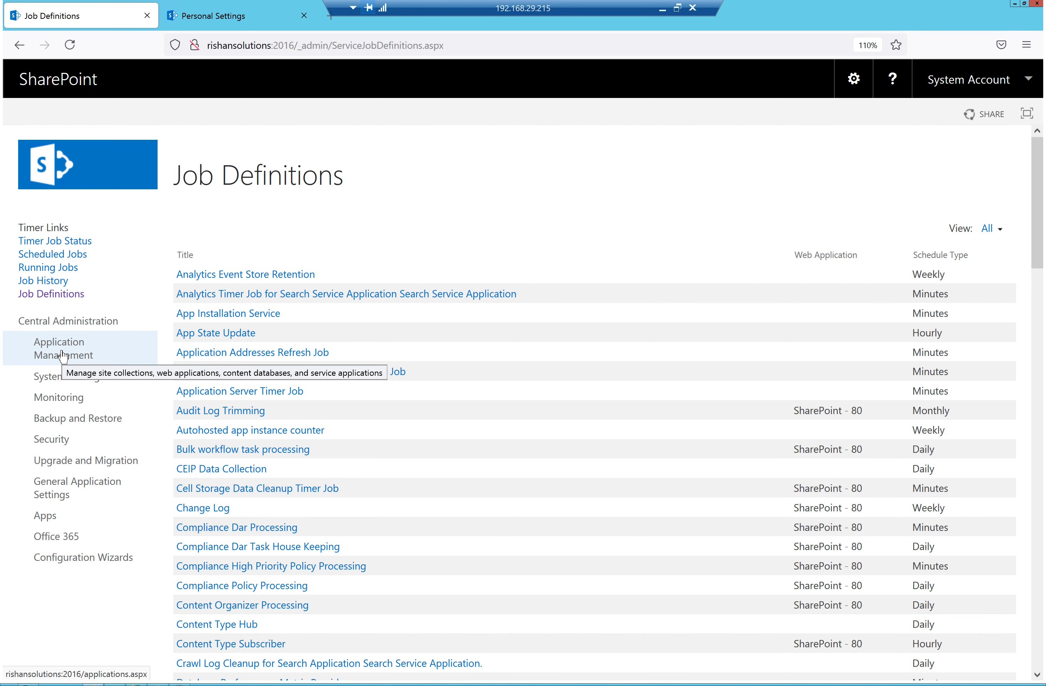
pyautogui.click(63, 356)
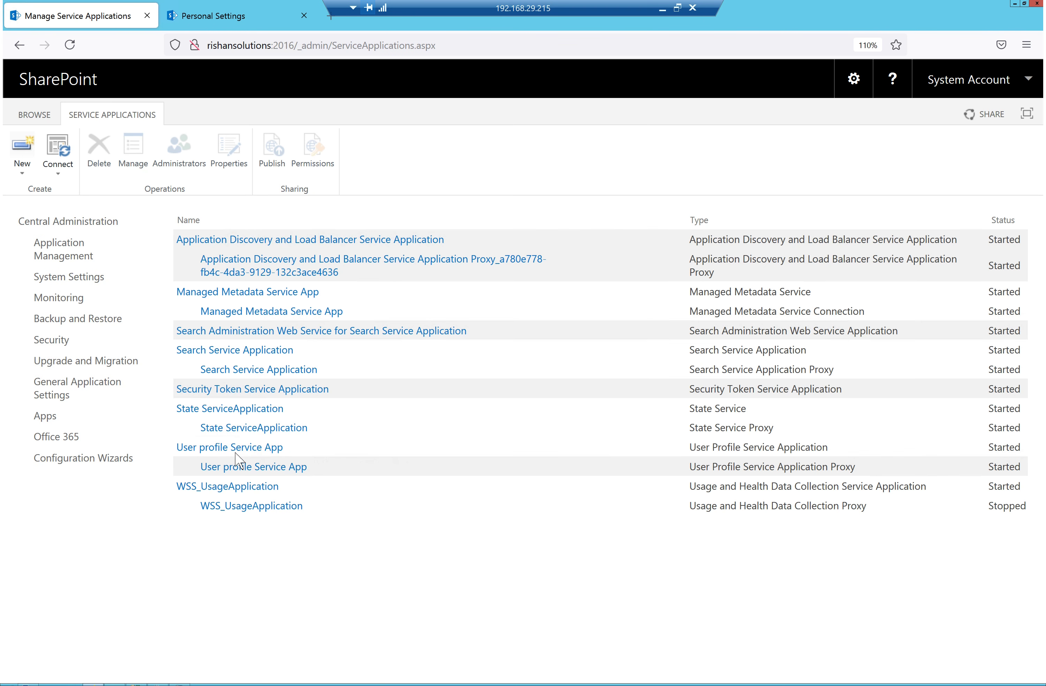
# Reload the User profile Service App page until it reports 12 user profiles and 109 user properties
pyautogui.click(238, 448)
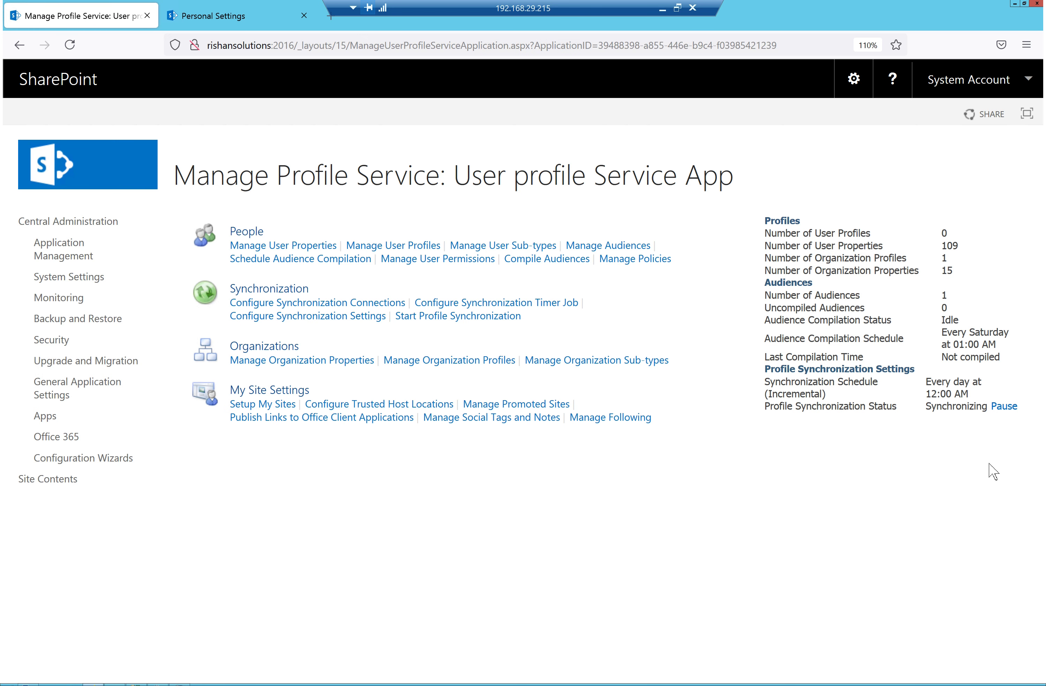
pyautogui.click(70, 45)
pyautogui.doubleClick(941, 232)
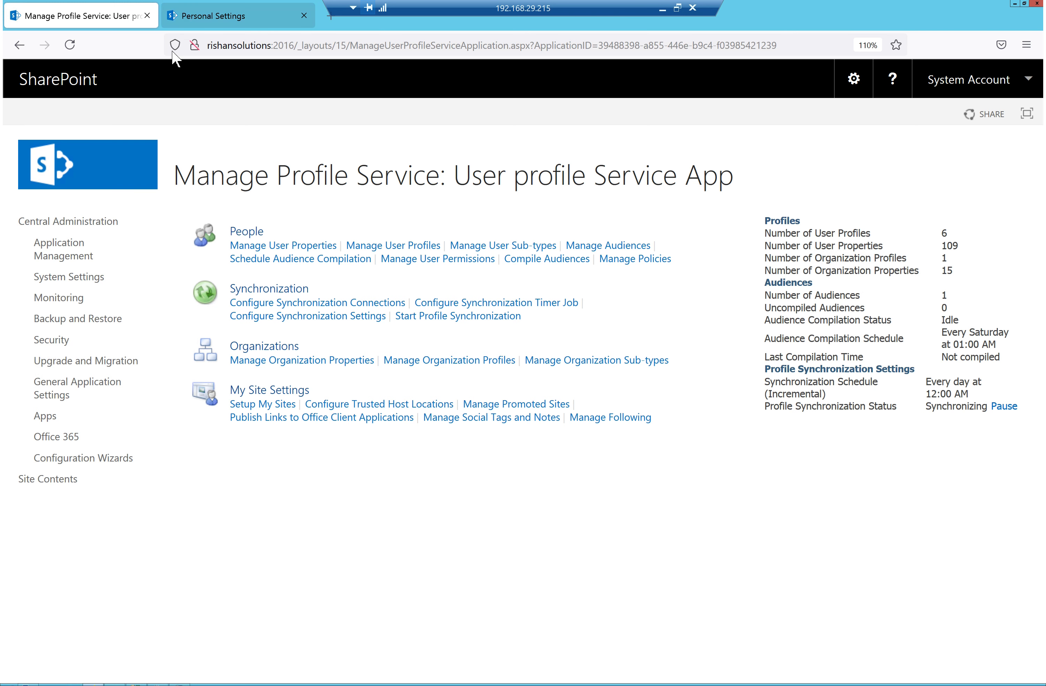
pyautogui.click(73, 49)
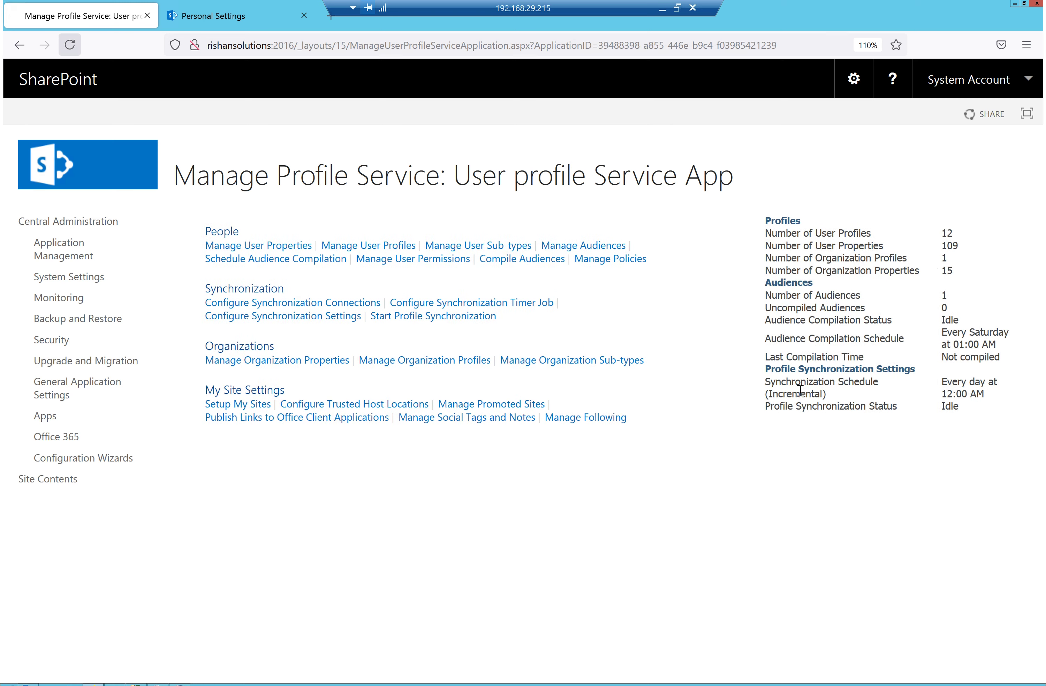
pyautogui.moveTo(954, 234); pyautogui.dragTo(806, 234)
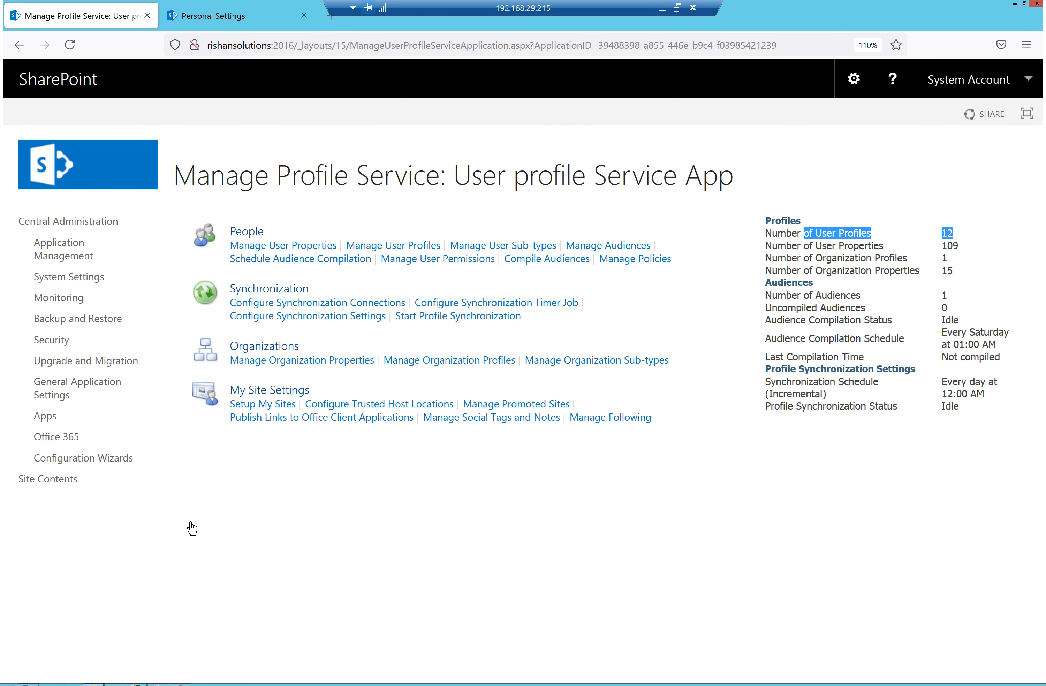
pyautogui.click(990, 212)
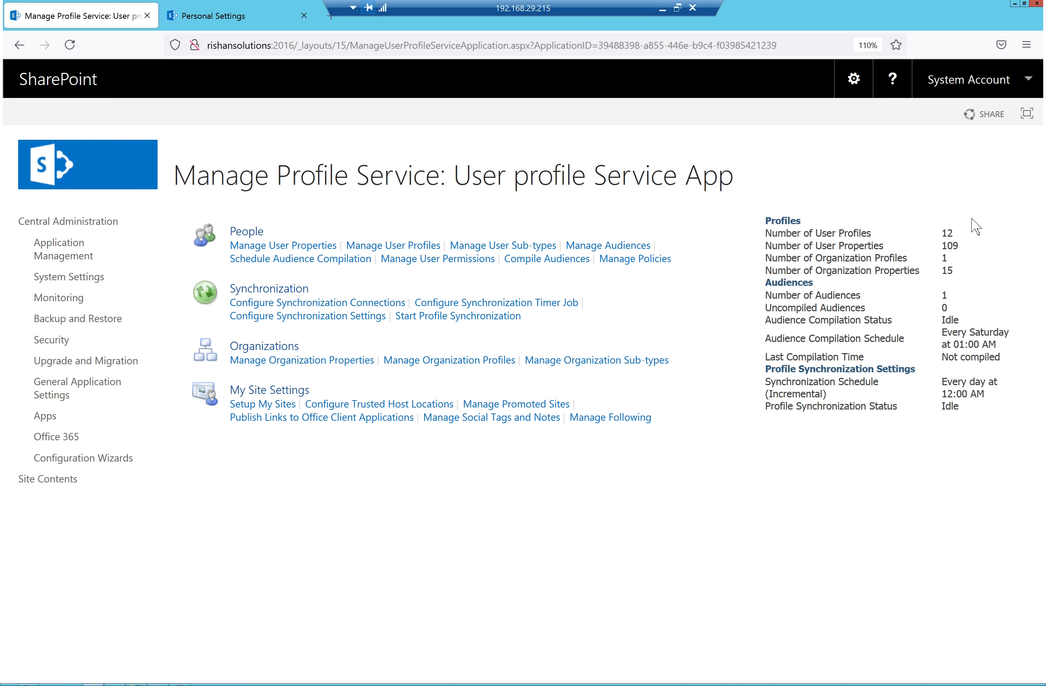
pyautogui.moveTo(955, 231); pyautogui.dragTo(936, 232)
pyautogui.moveTo(964, 247); pyautogui.dragTo(942, 250)
pyautogui.click(387, 252)
# Search for the imported user's profile and open it for editing
pyautogui.click(308, 276)
pyautogui.moveTo(311, 242); pyautogui.dragTo(177, 243)
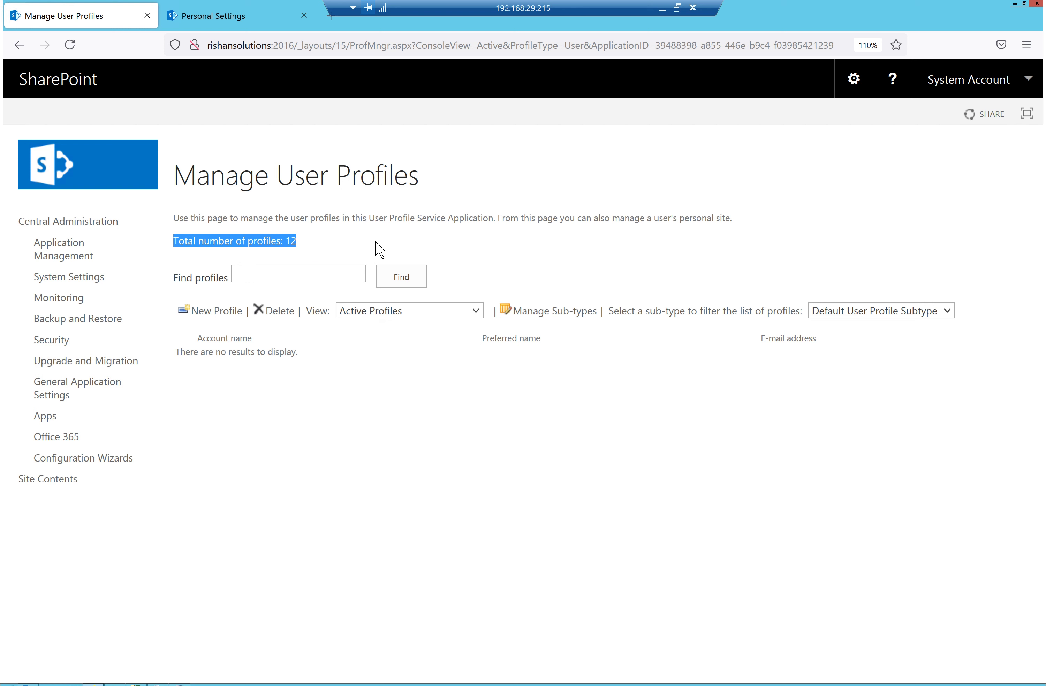
pyautogui.click(353, 275)
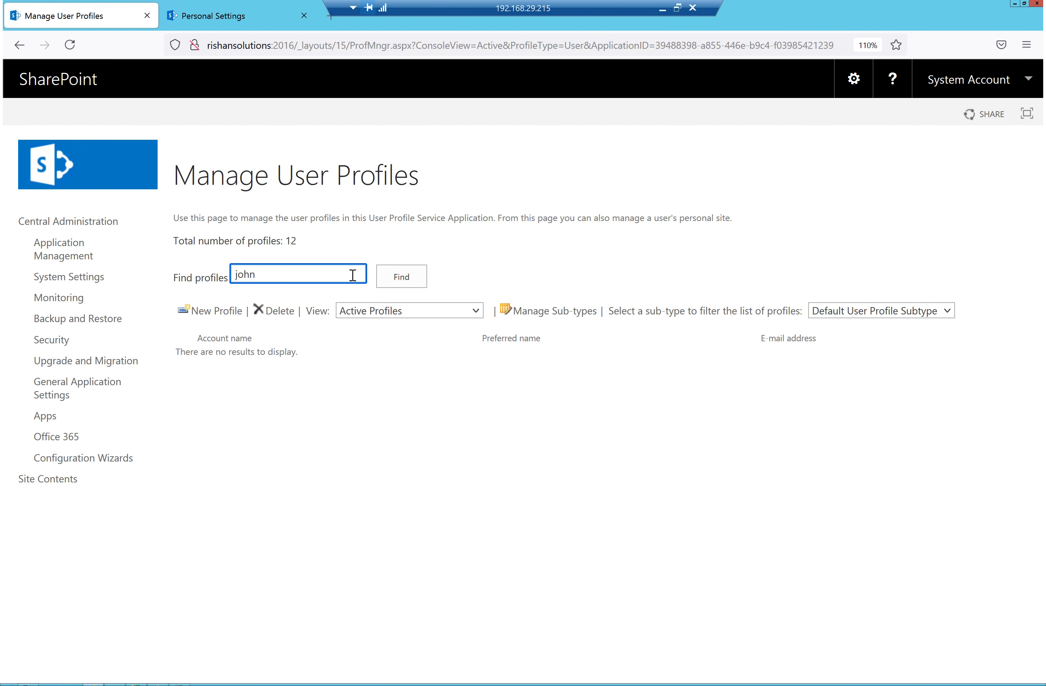
pyautogui.press('Return')
pyautogui.click(399, 278)
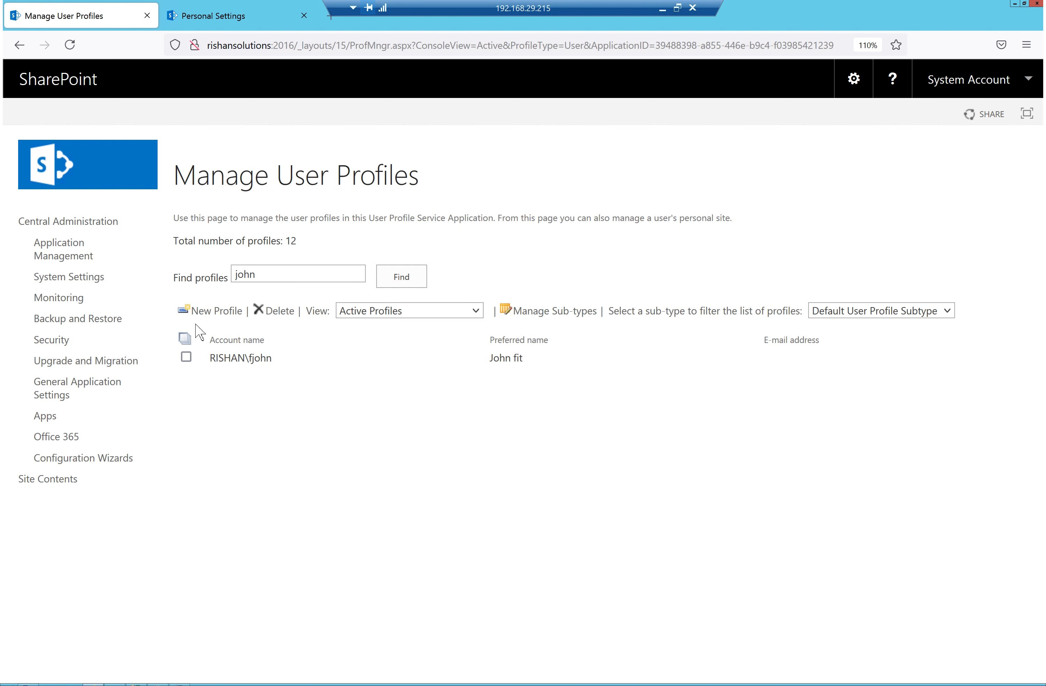
pyautogui.moveTo(261, 349)
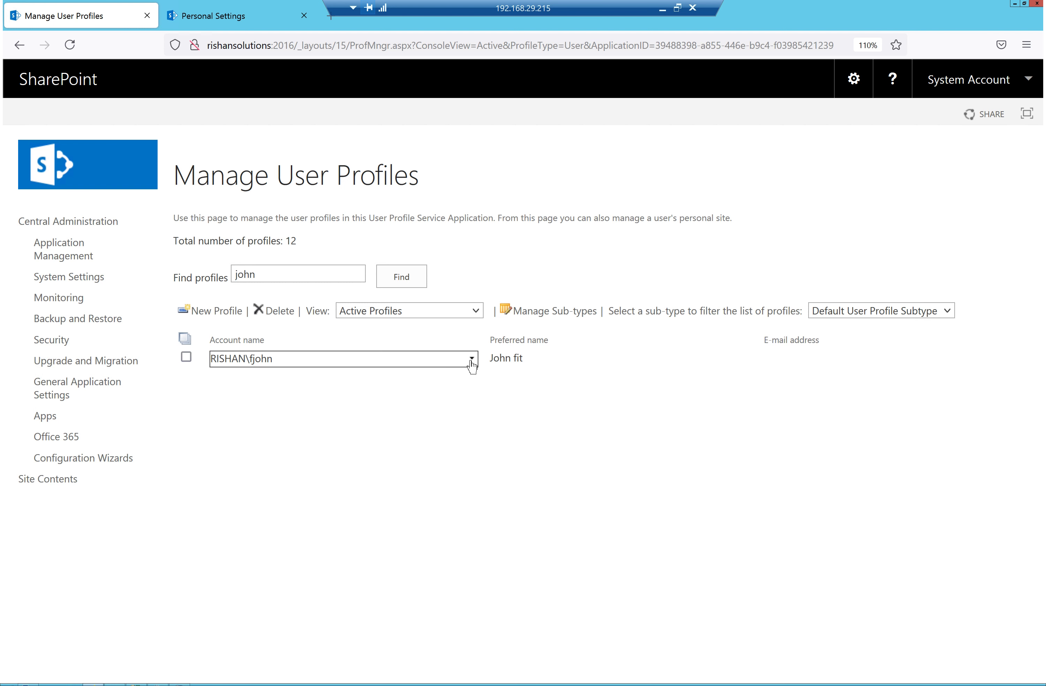
pyautogui.click(472, 361)
pyautogui.click(336, 375)
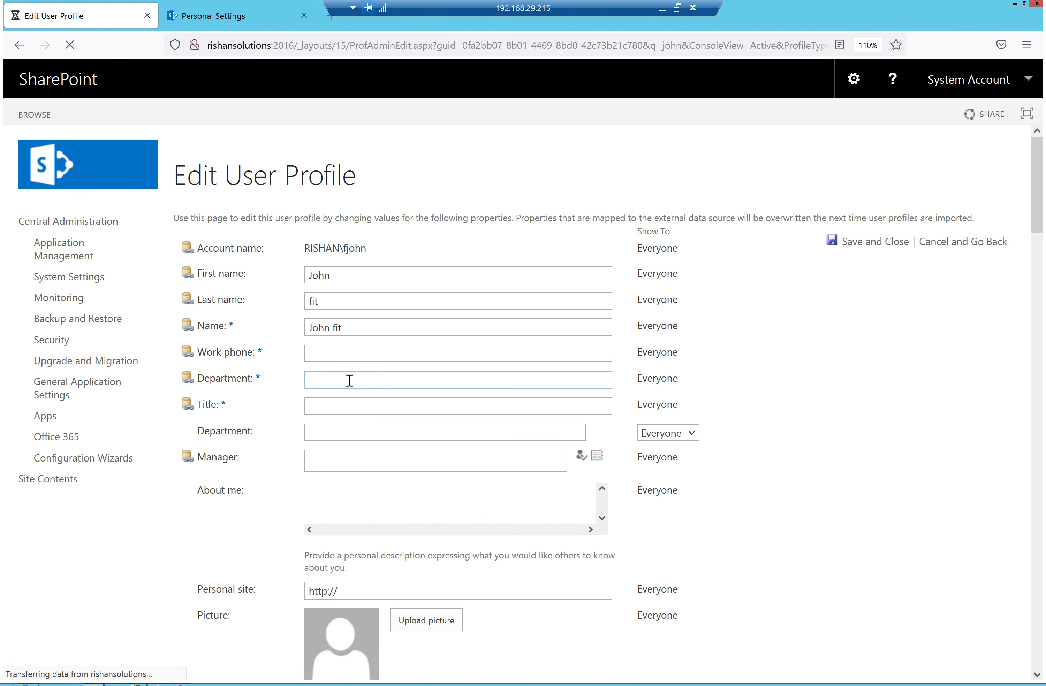
# Scroll through the Edit User Profile fields and compare the About Me field on Personal Settings
pyautogui.click(373, 354)
pyautogui.scroll(-2, 374, 359)
pyautogui.scroll(-10, 374, 359)
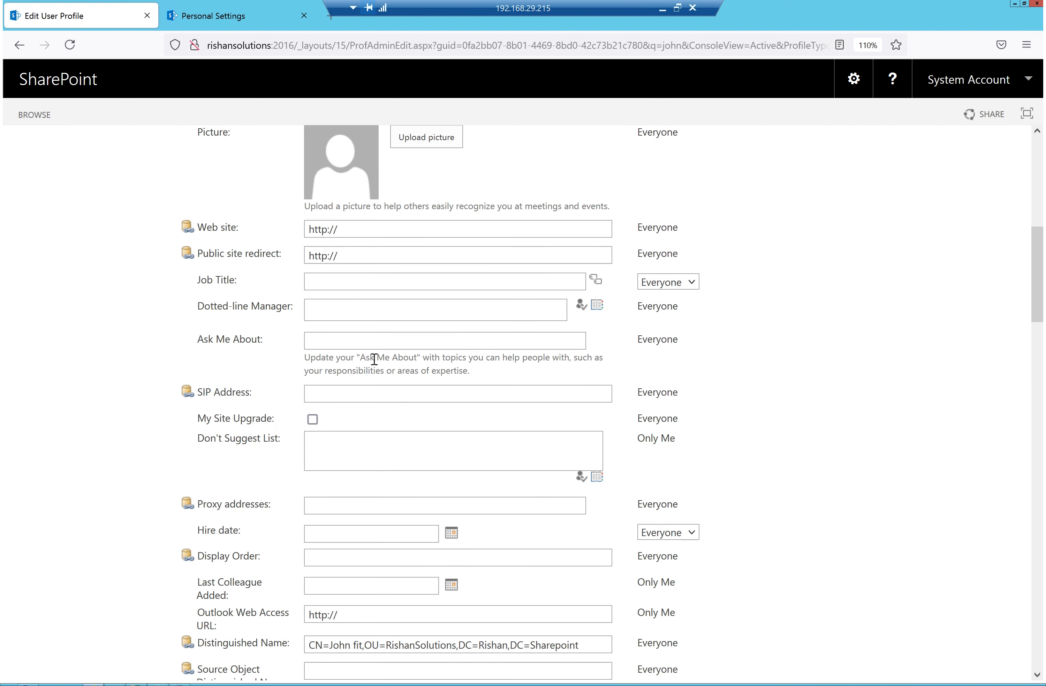
pyautogui.scroll(-20, 374, 359)
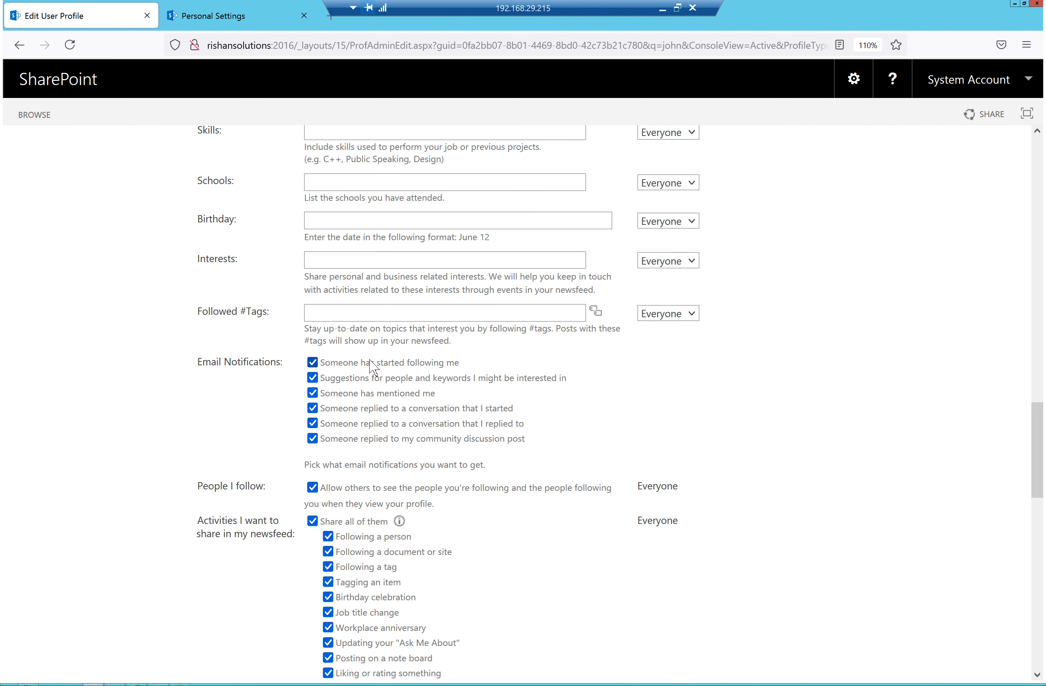
pyautogui.scroll(-3, 398, 443)
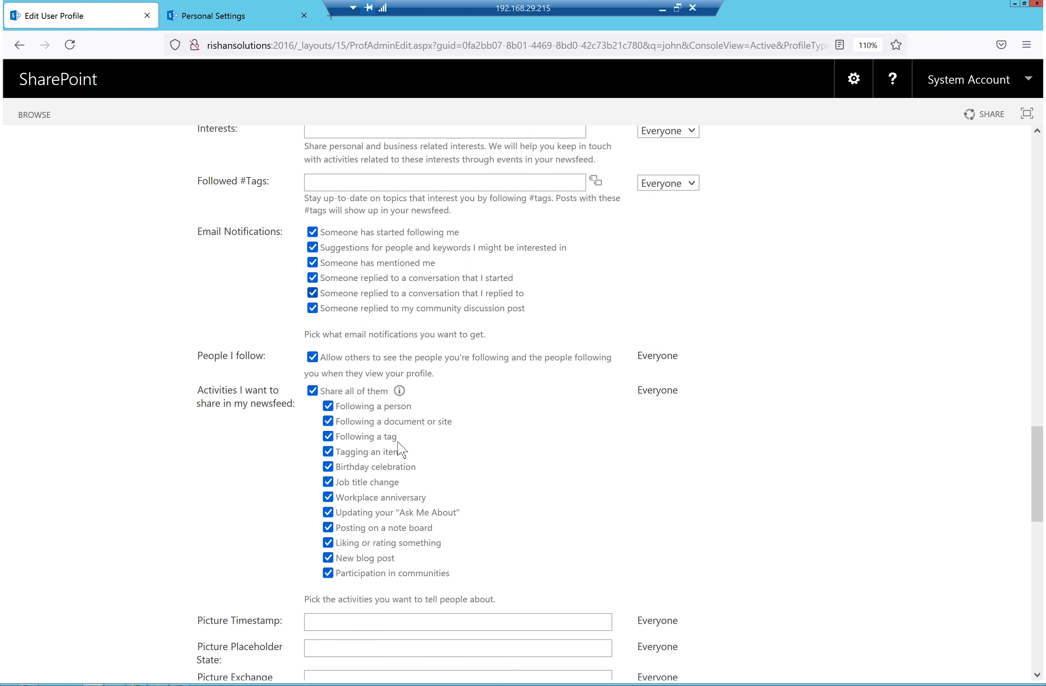
pyautogui.scroll(-18, 398, 443)
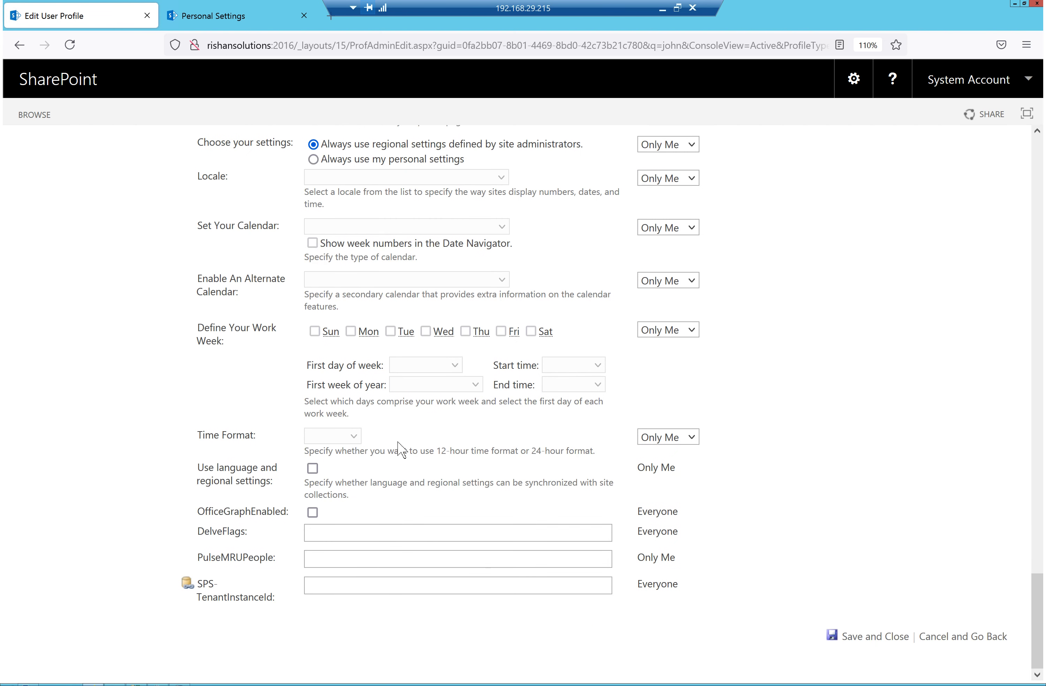
pyautogui.scroll(10, 427, 373)
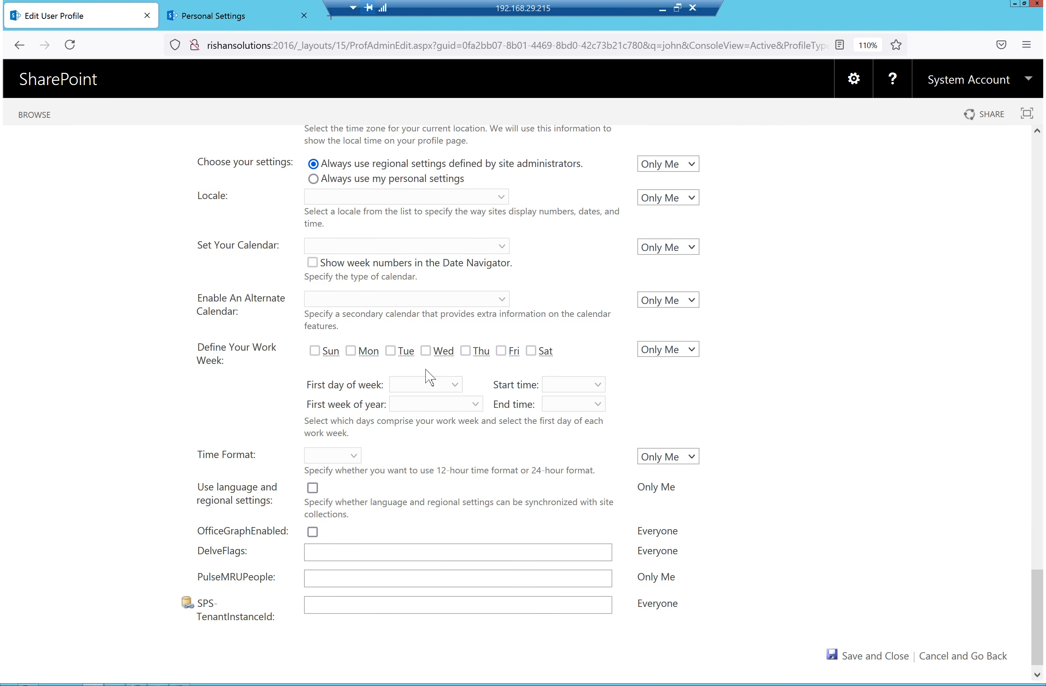
pyautogui.scroll(12, 426, 369)
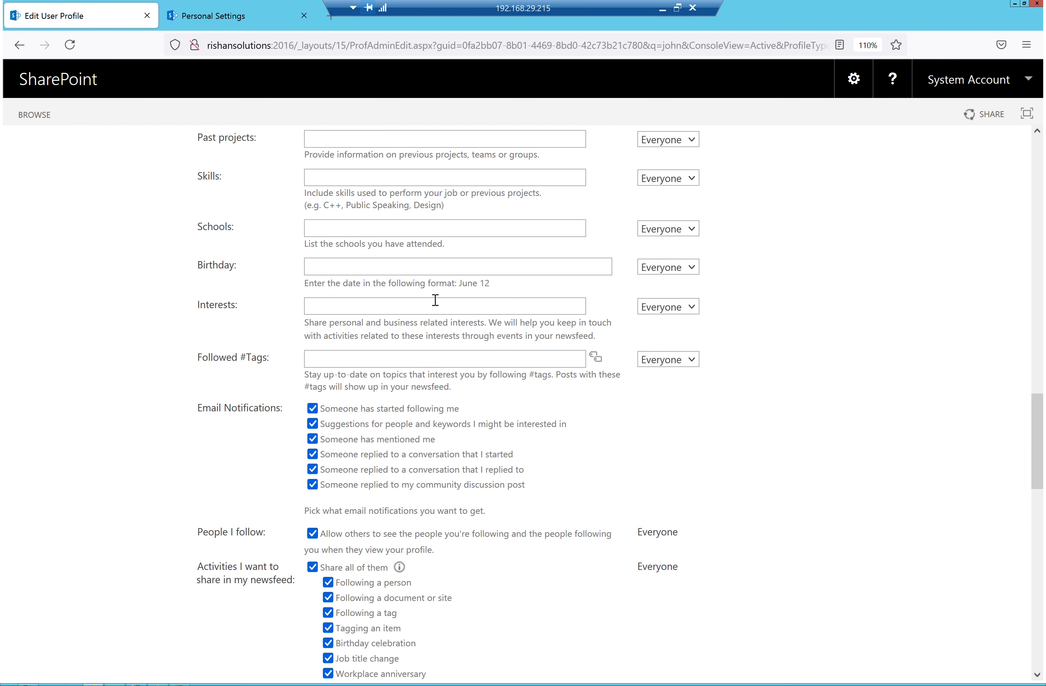
pyautogui.scroll(15, 436, 300)
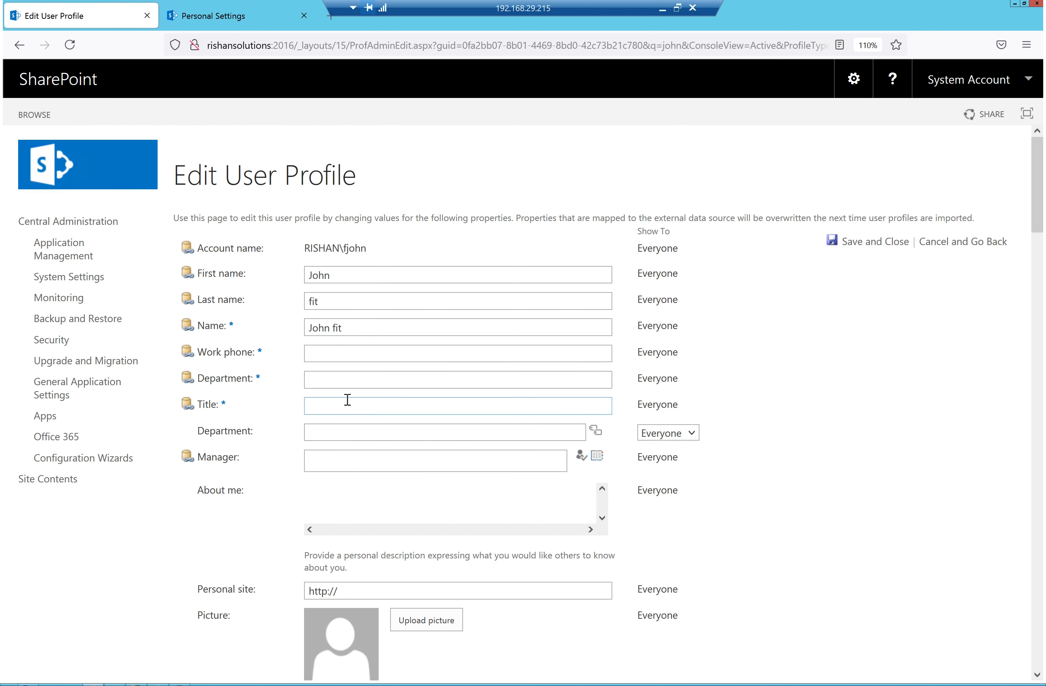
pyautogui.click(211, 17)
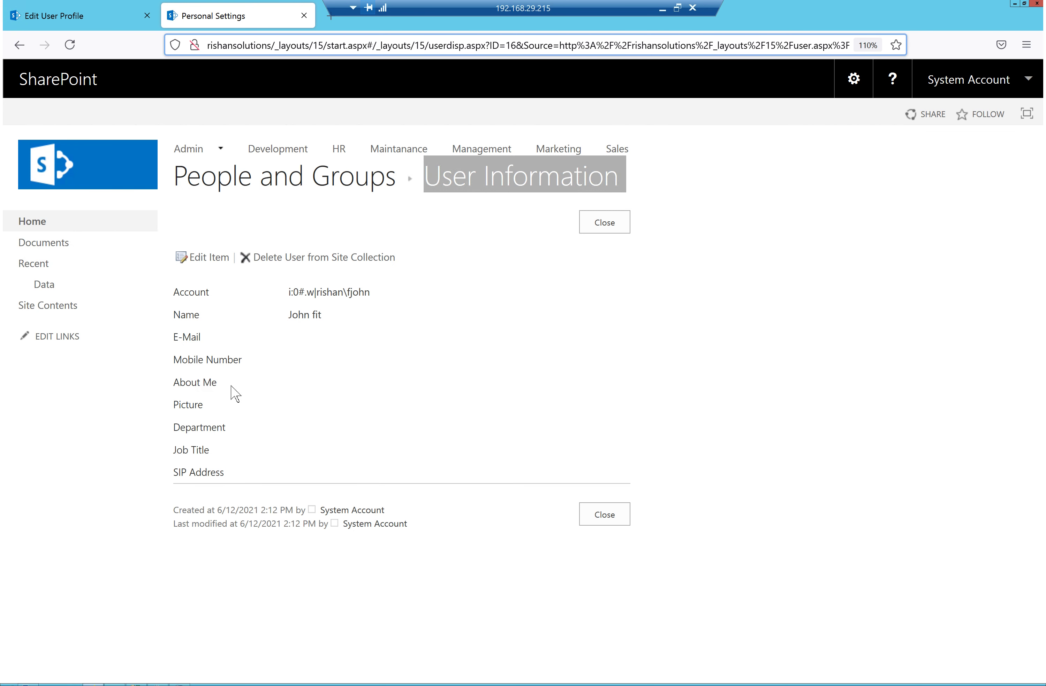
pyautogui.moveTo(231, 393); pyautogui.dragTo(168, 390)
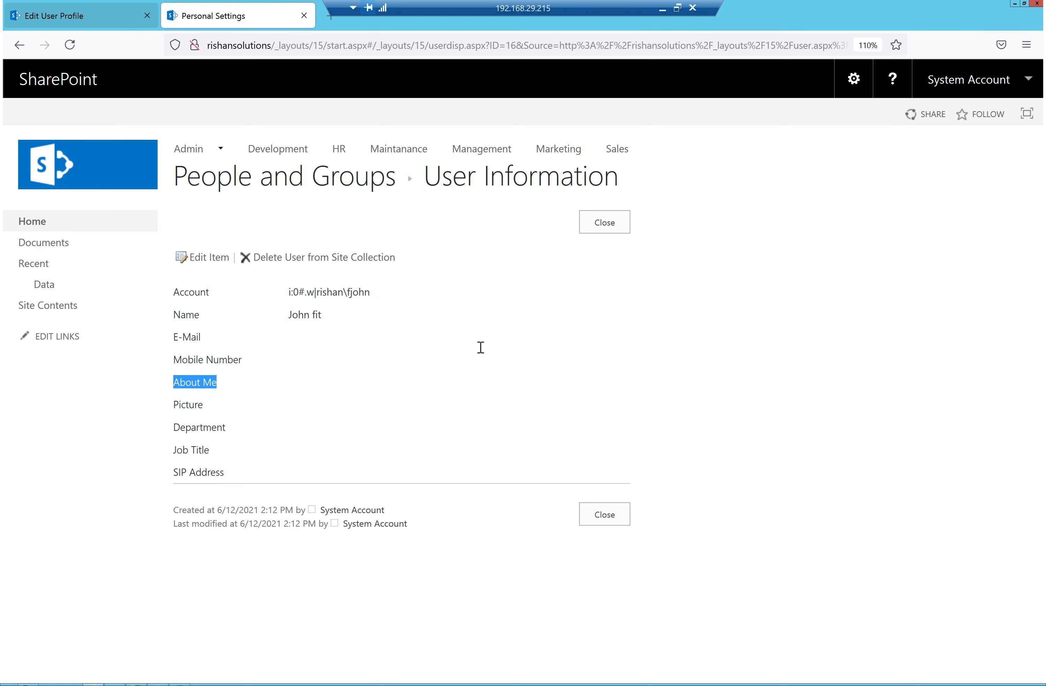
pyautogui.hotkey('ctrl', 'Tab')
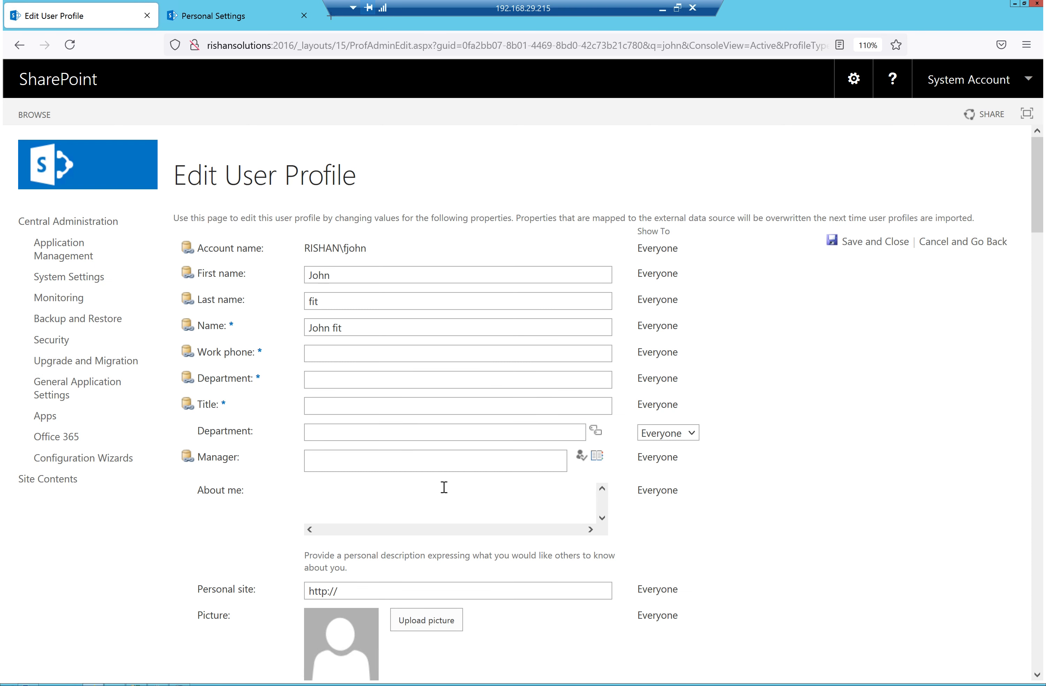
# Enter 'Test user profiles' in the About me box and save the profile
pyautogui.click(372, 494)
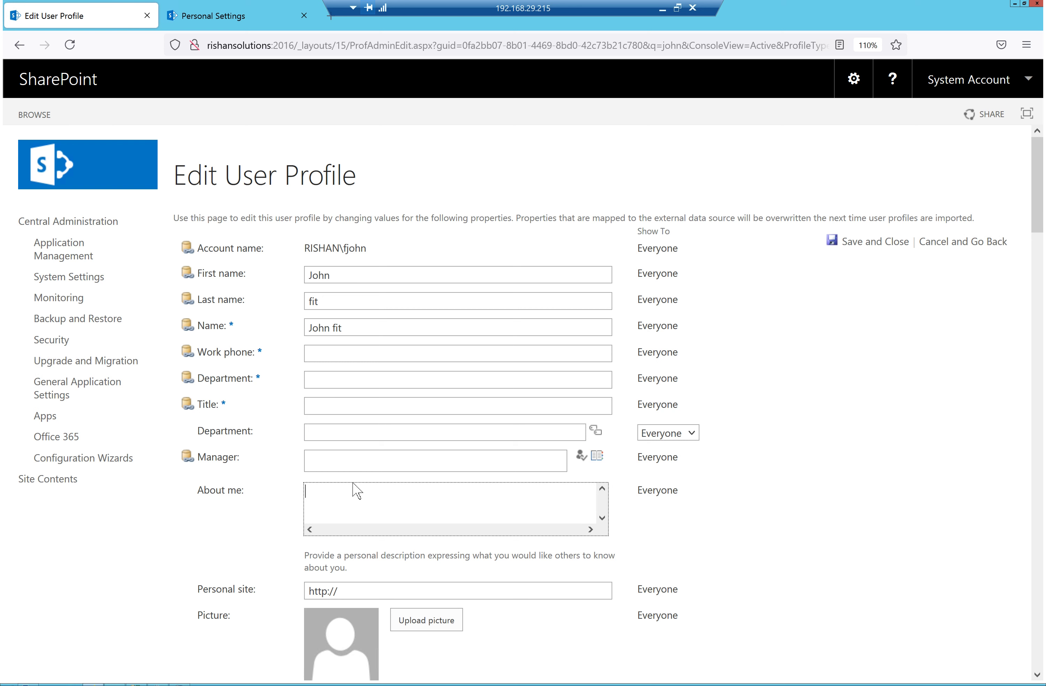
pyautogui.write('Test user profiles')
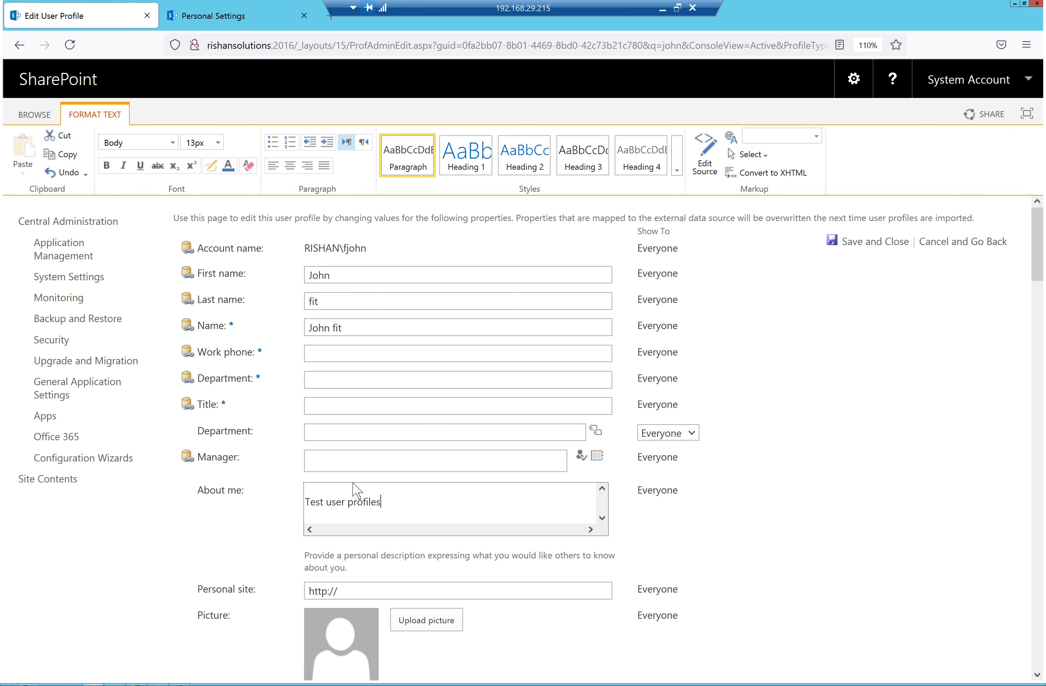
pyautogui.click(919, 484)
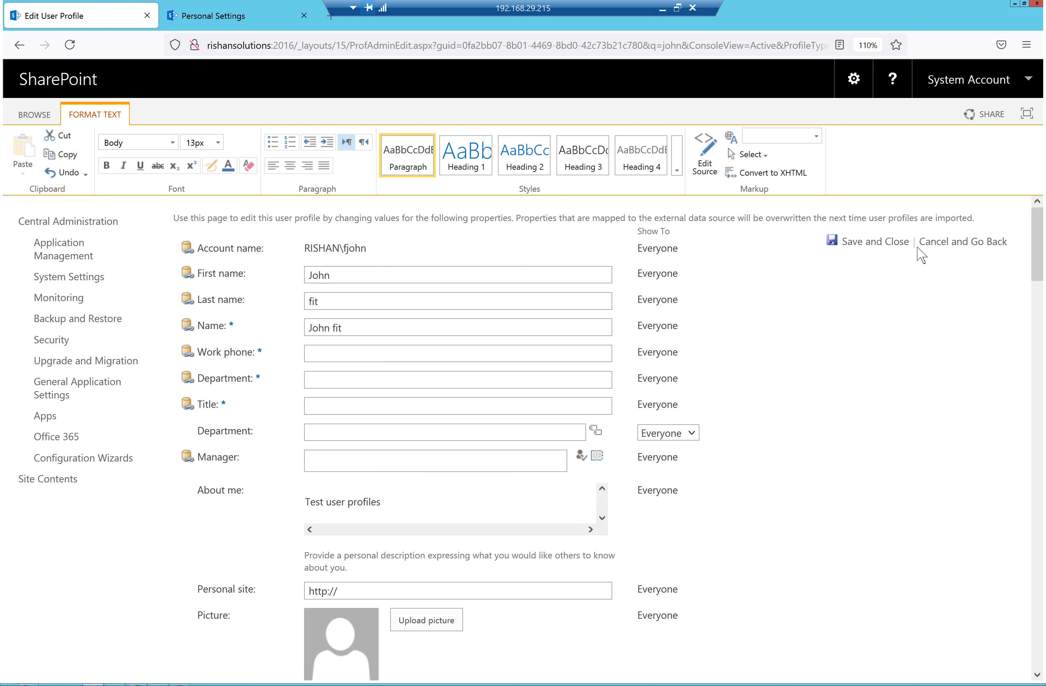
pyautogui.click(885, 248)
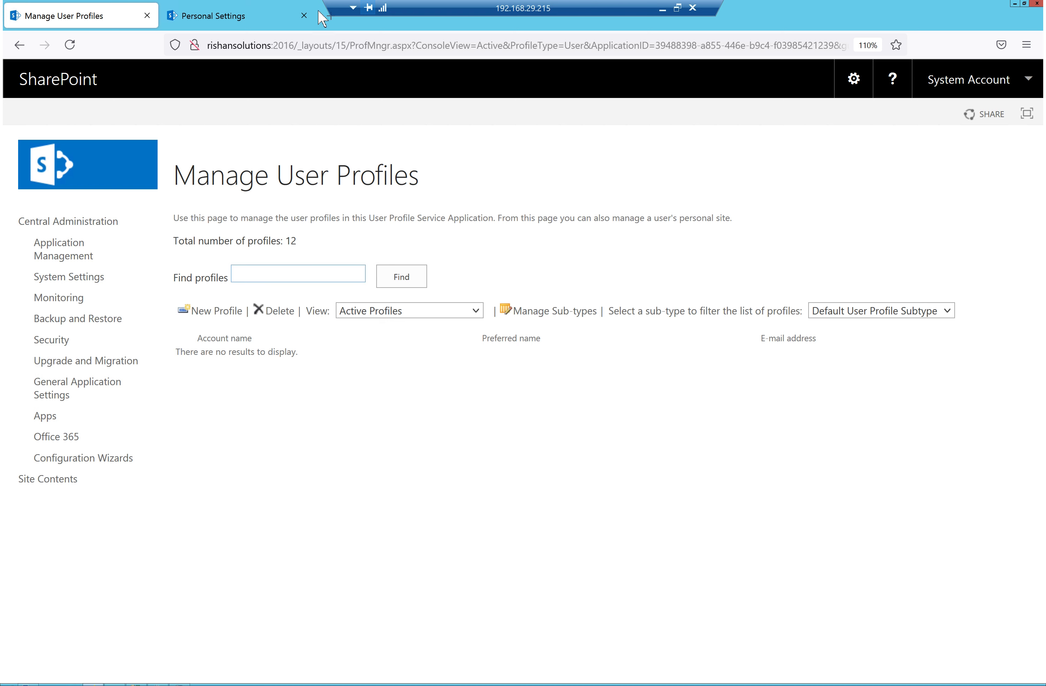
# Reload Personal Settings and open the user's profile page from the site permissions list
pyautogui.click(214, 15)
pyautogui.click(70, 44)
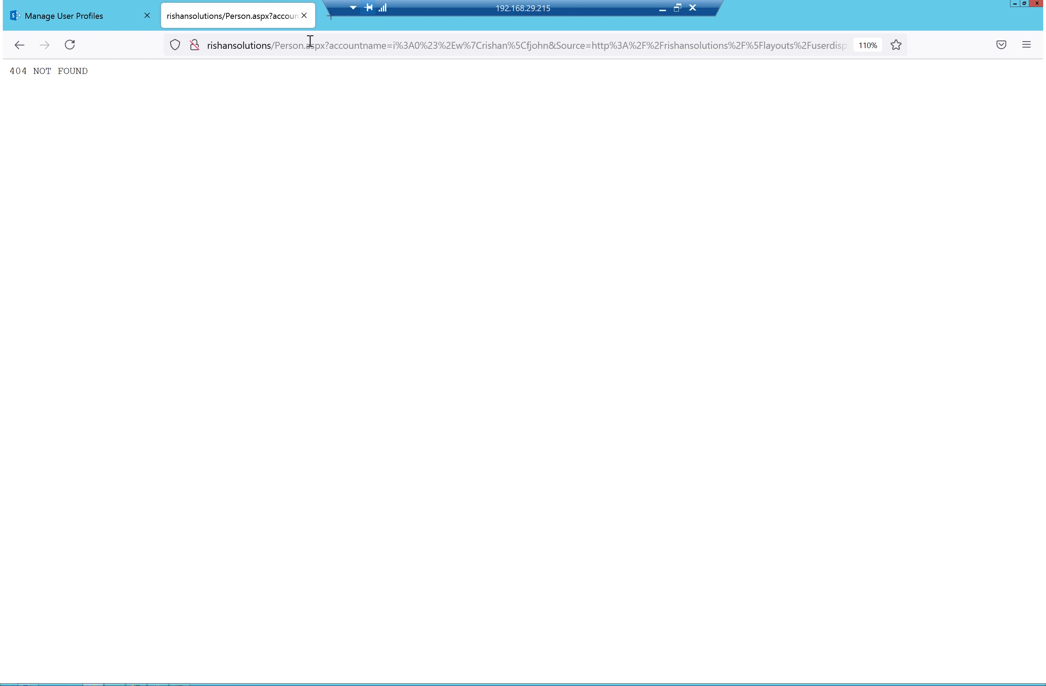
pyautogui.click(20, 45)
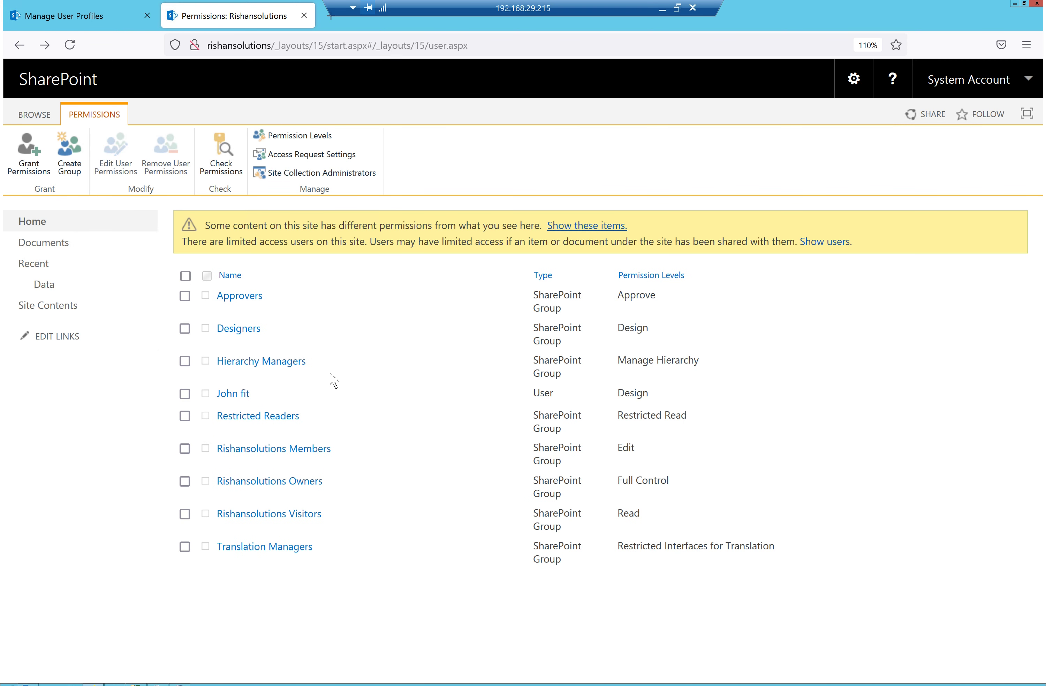
pyautogui.click(233, 394)
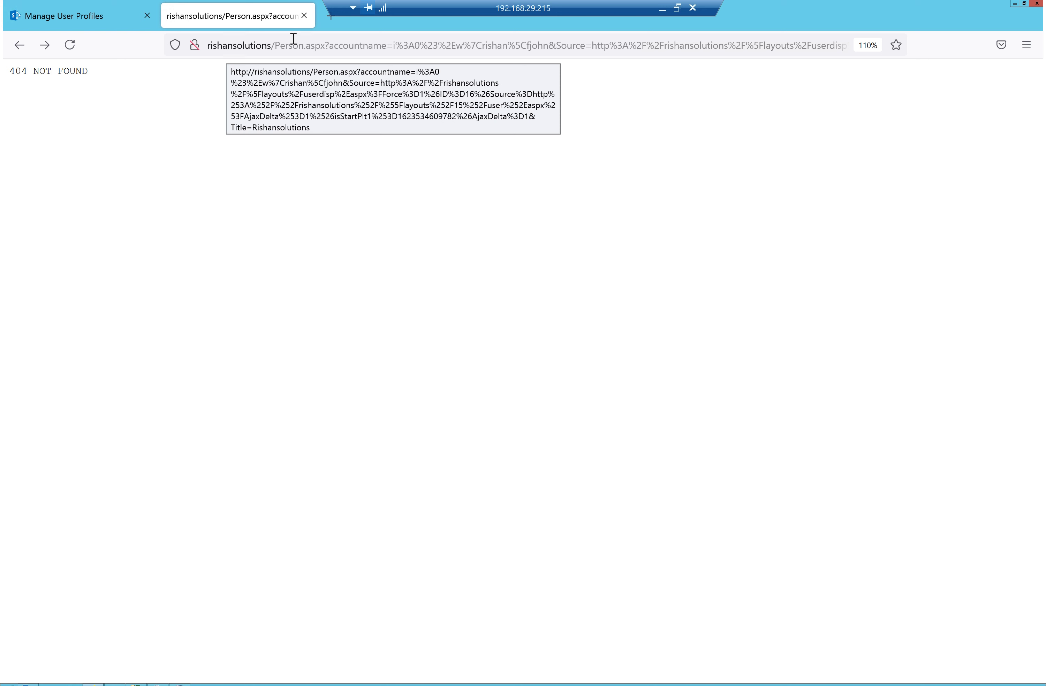
# Inspect the Person.aspx address and its 404 NOT FOUND error, then go back
pyautogui.moveTo(287, 45); pyautogui.dragTo(324, 46)
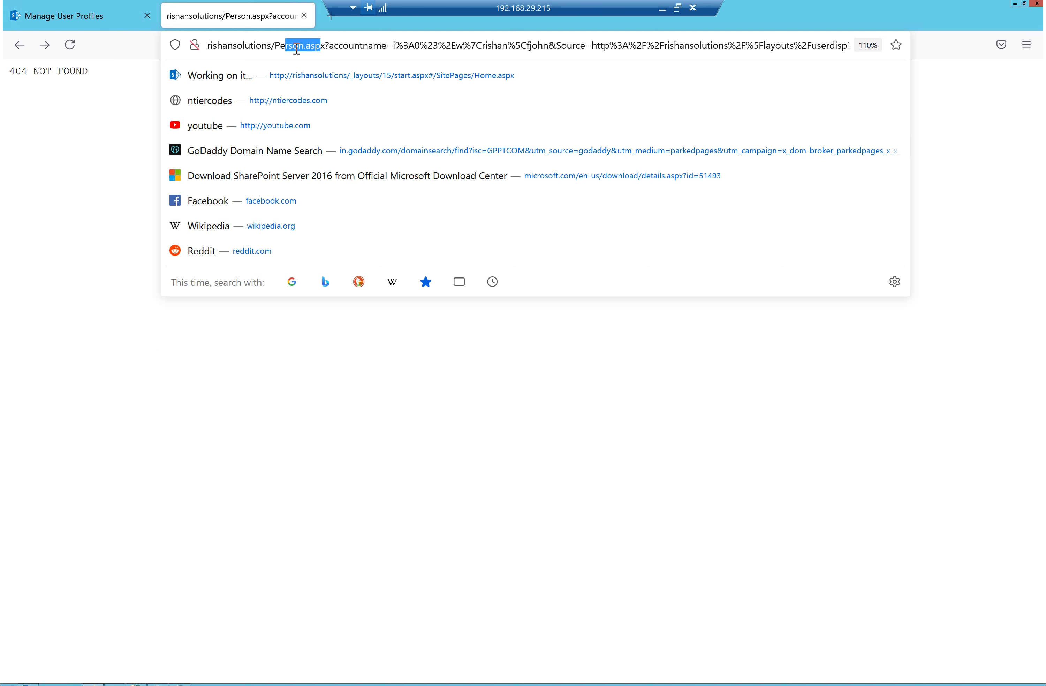
pyautogui.moveTo(481, 48); pyautogui.dragTo(583, 51)
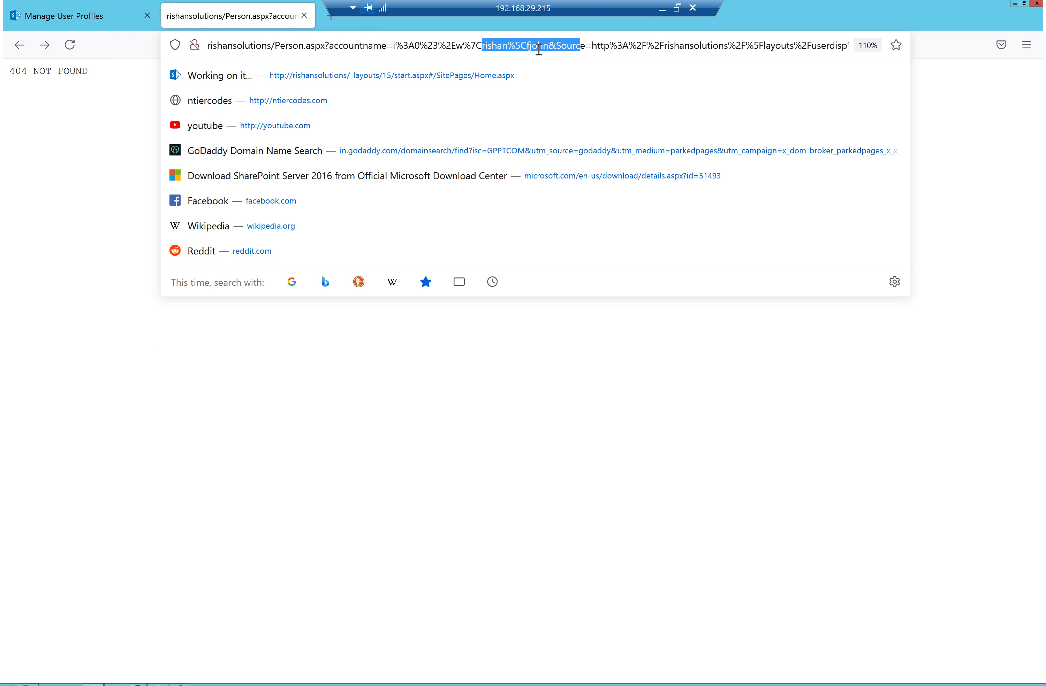
pyautogui.click(102, 95)
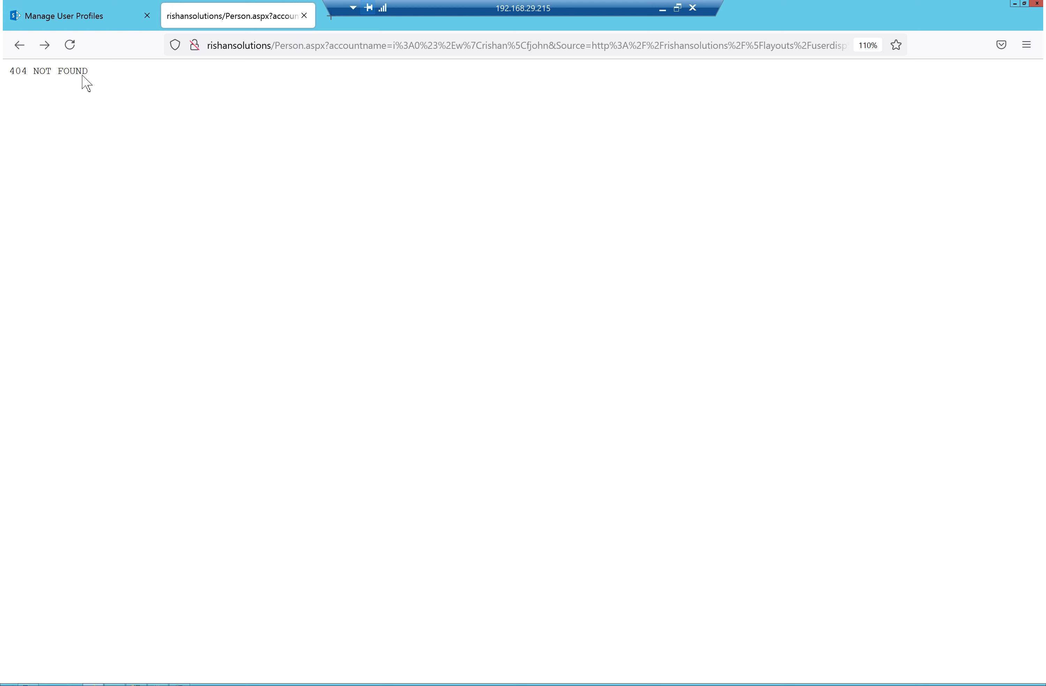
pyautogui.moveTo(82, 75); pyautogui.dragTo(9, 72)
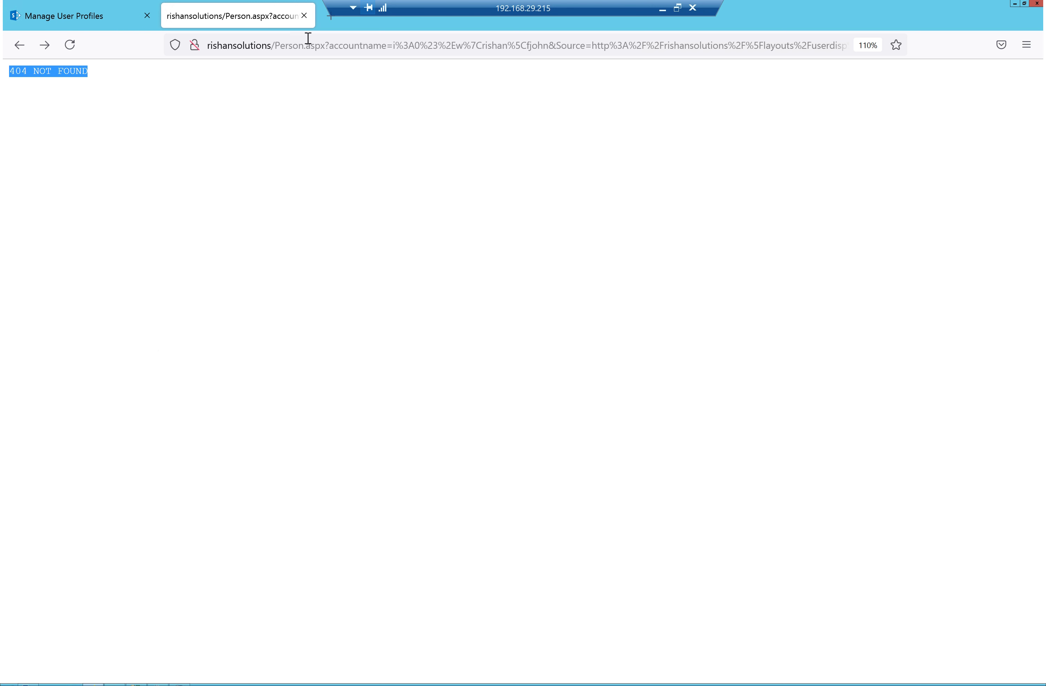
pyautogui.click(19, 45)
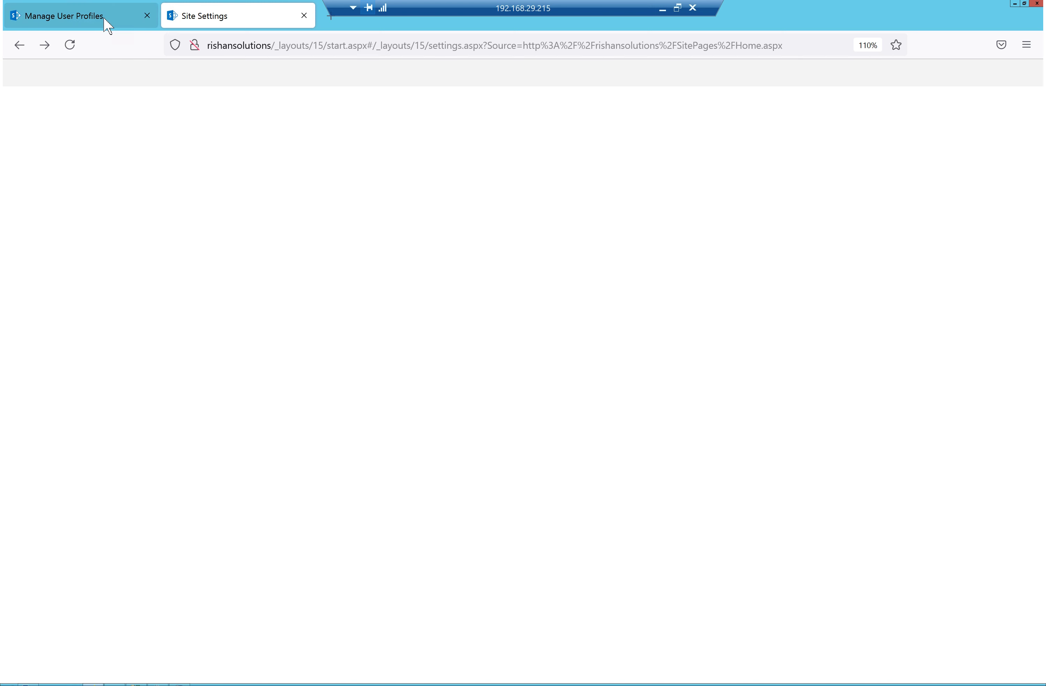
# Search Manage User Profiles by the user's name, finding one matching account
pyautogui.click(90, 16)
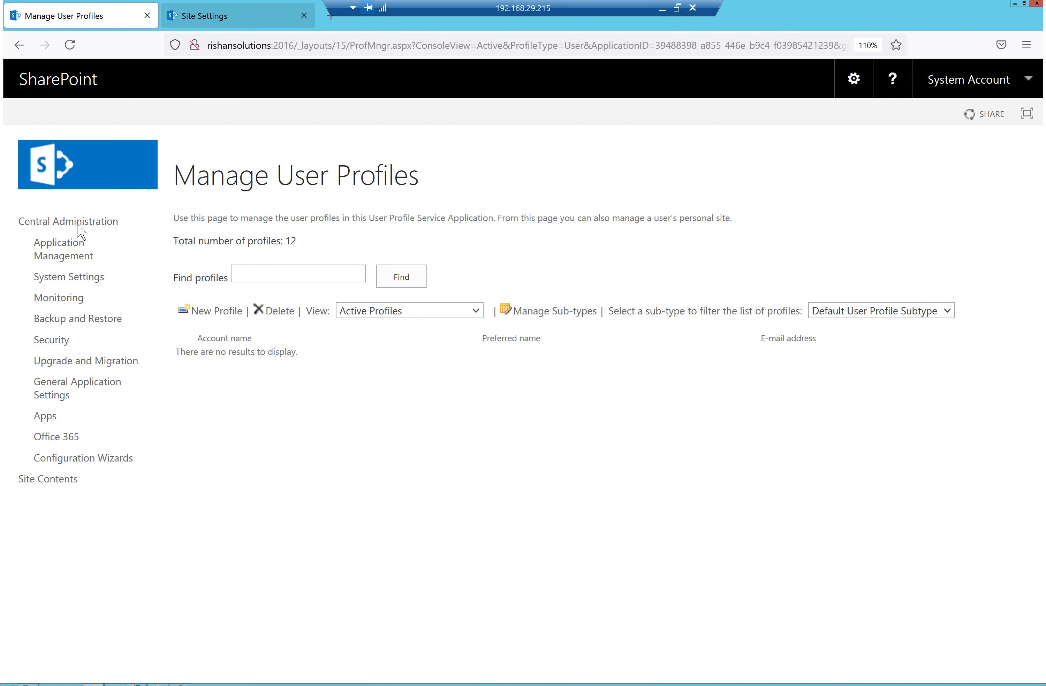
pyautogui.click(309, 275)
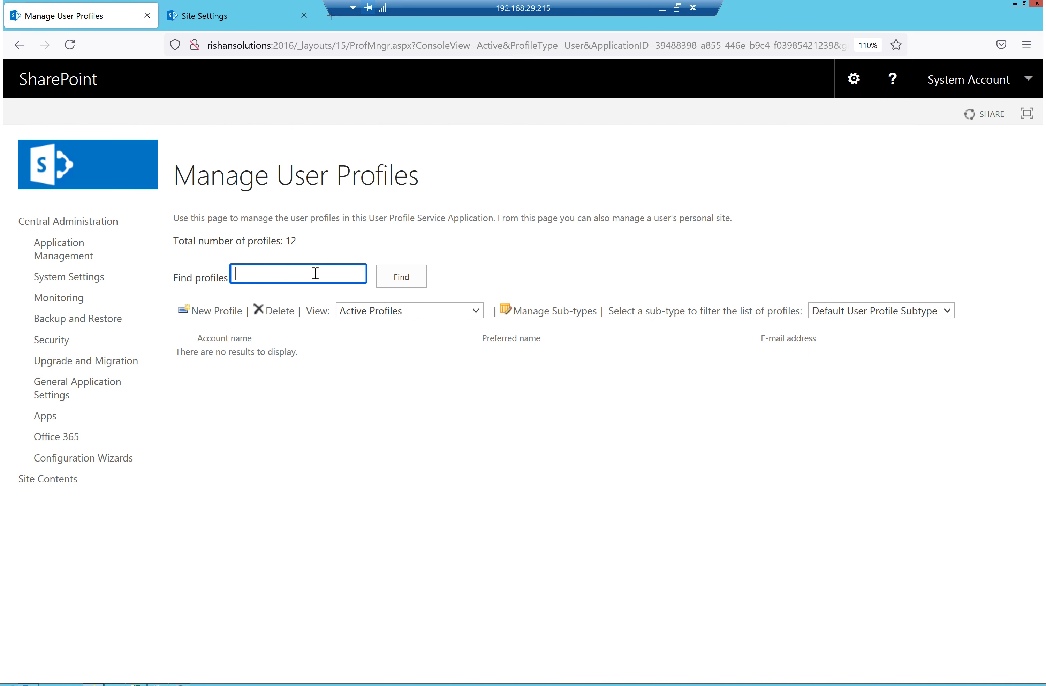
pyautogui.write('john')
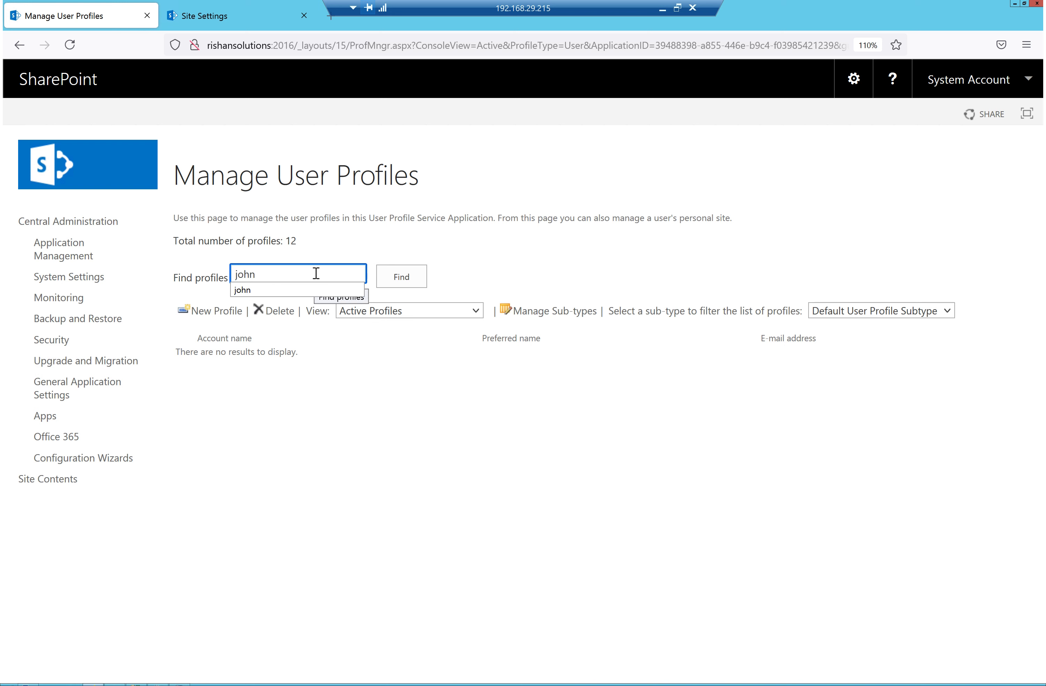
pyautogui.click(403, 280)
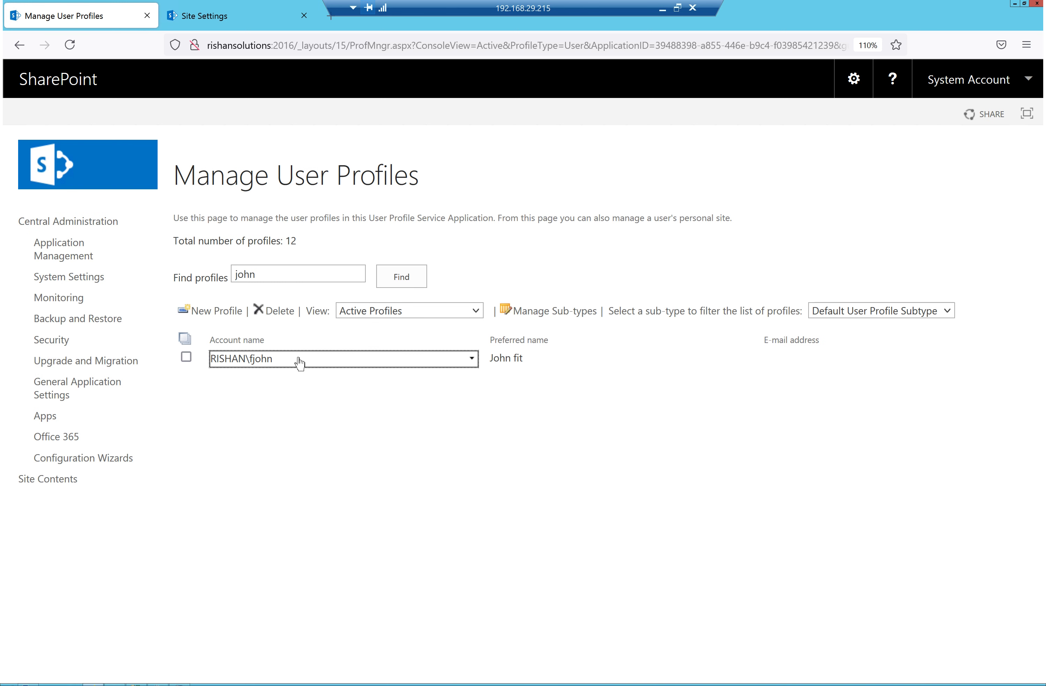
pyautogui.click(73, 256)
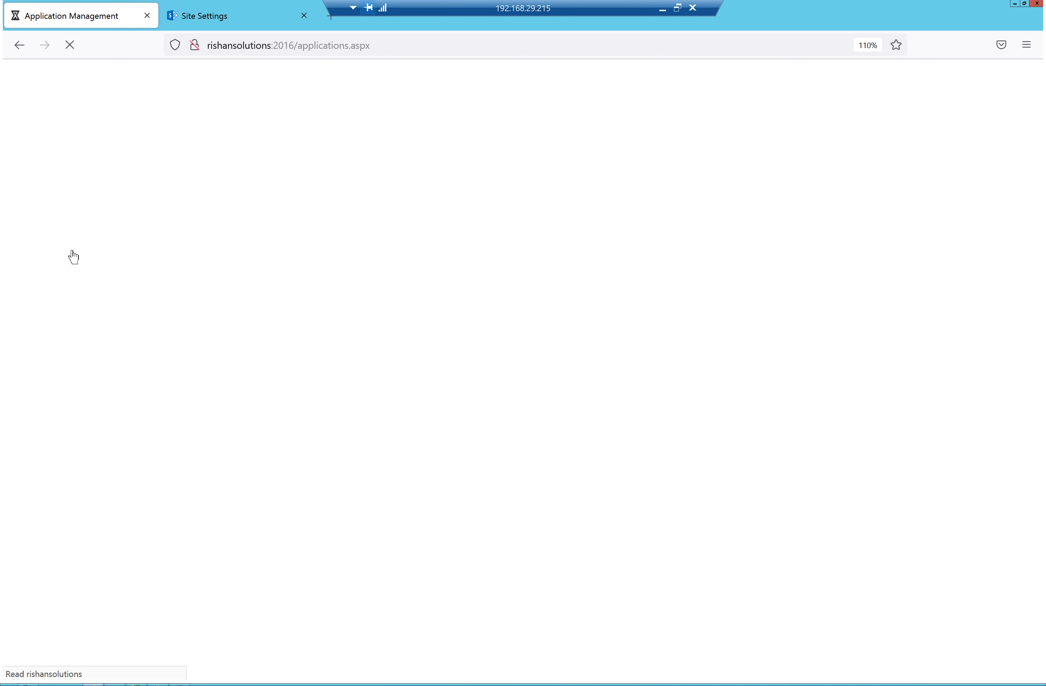
# Open Manage User Properties for the User profile Service App and scroll through the property list
pyautogui.click(278, 361)
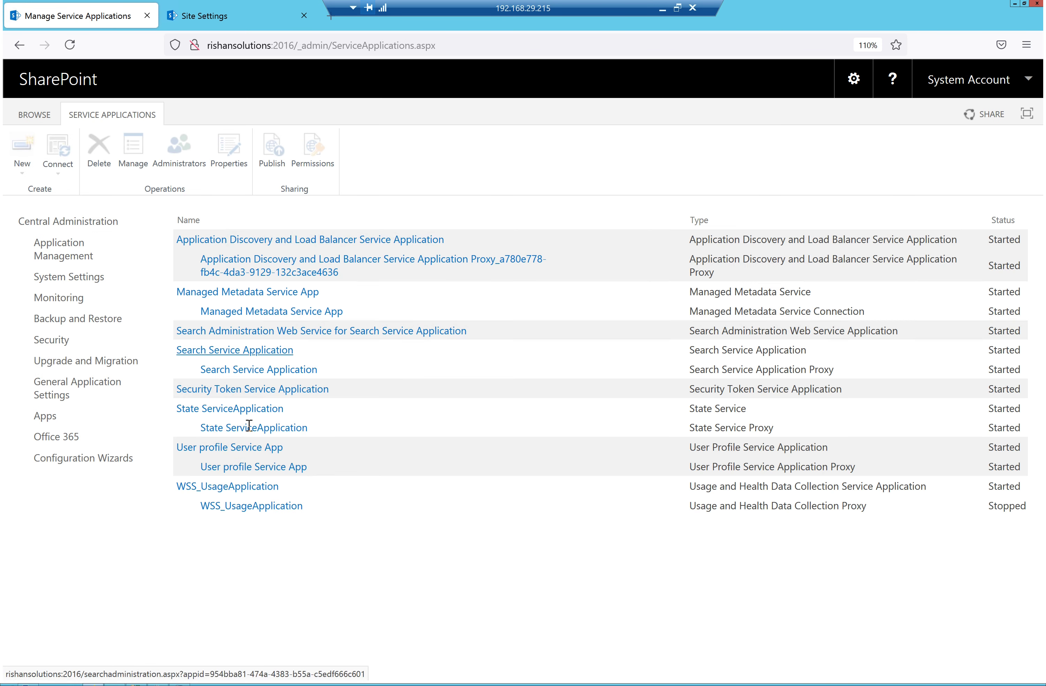
pyautogui.click(239, 450)
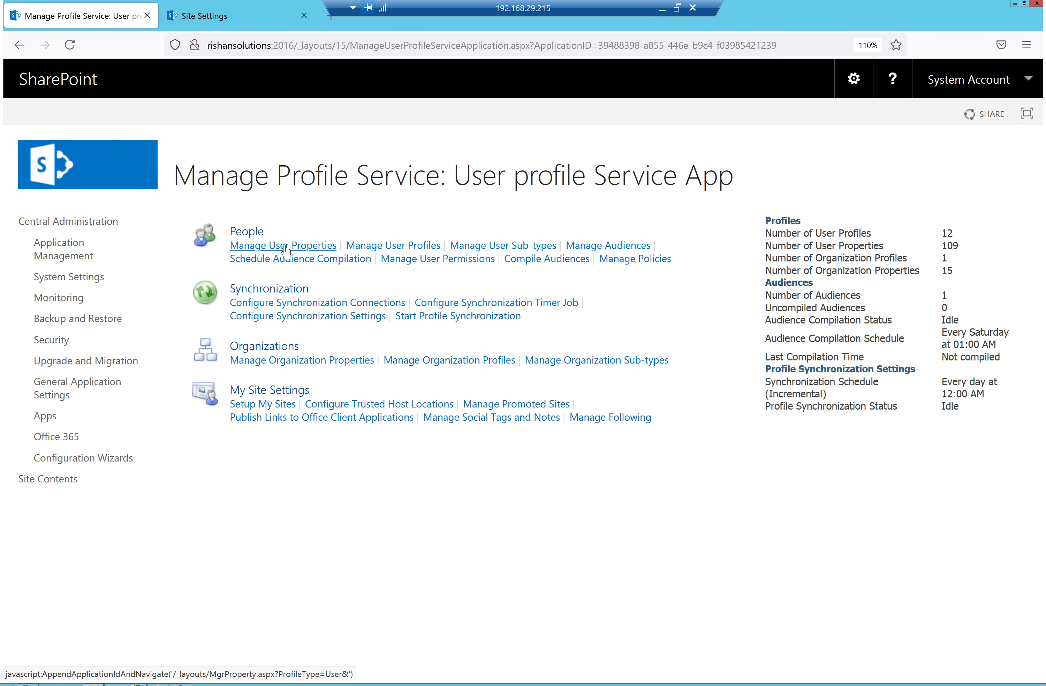
pyautogui.click(285, 250)
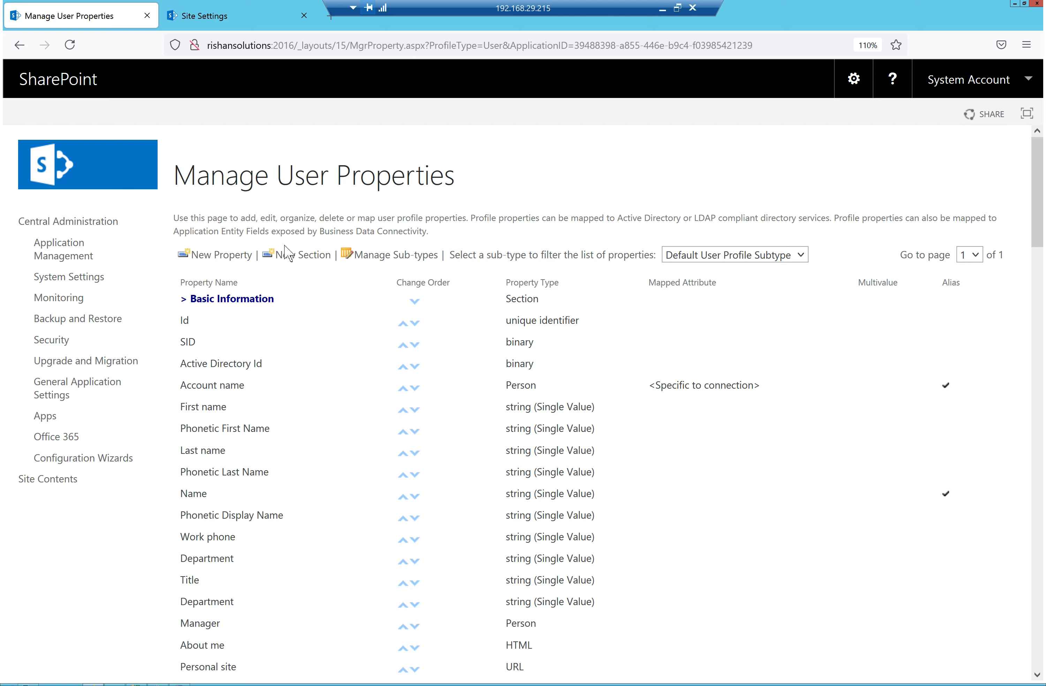
pyautogui.scroll(-1, 299, 433)
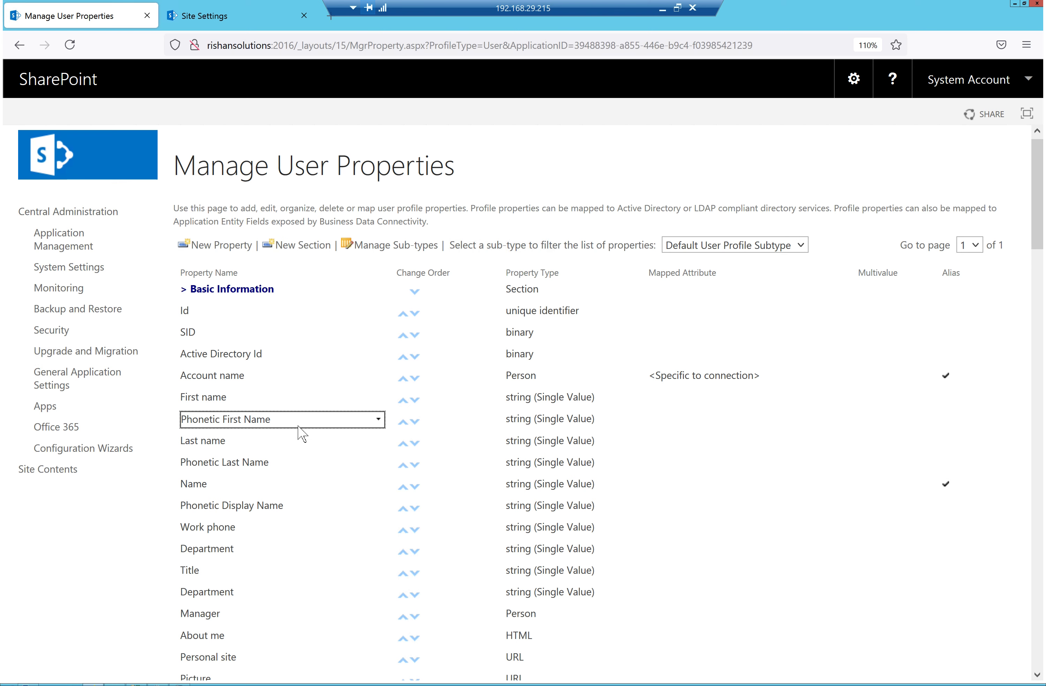
pyautogui.scroll(-10, 299, 432)
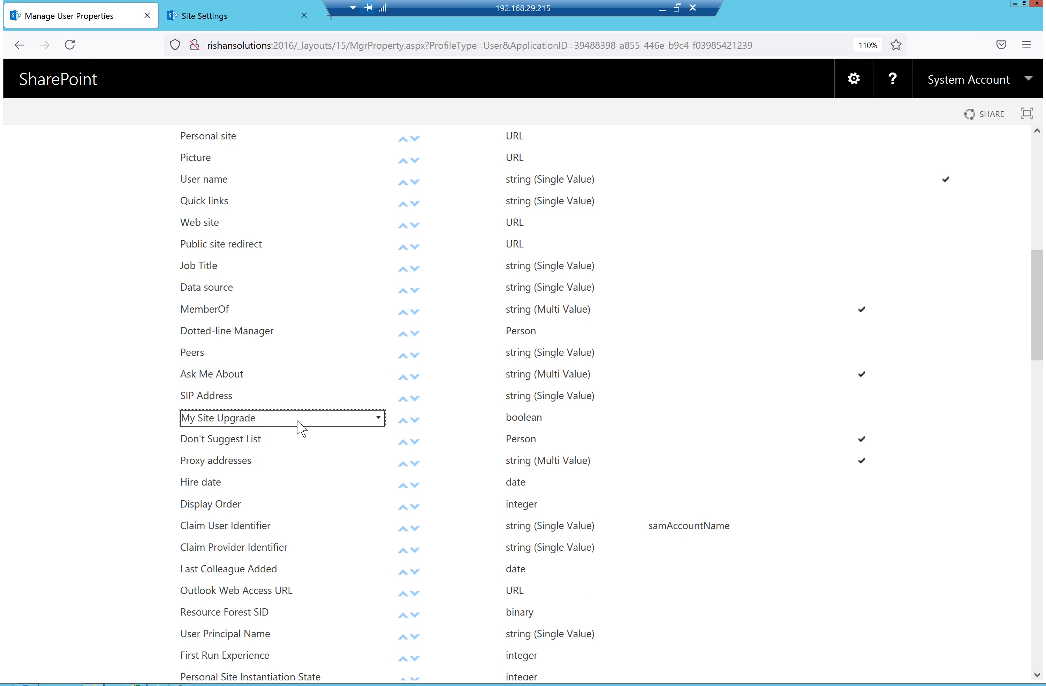
pyautogui.scroll(-12, 298, 428)
pyautogui.scroll(-18, 299, 428)
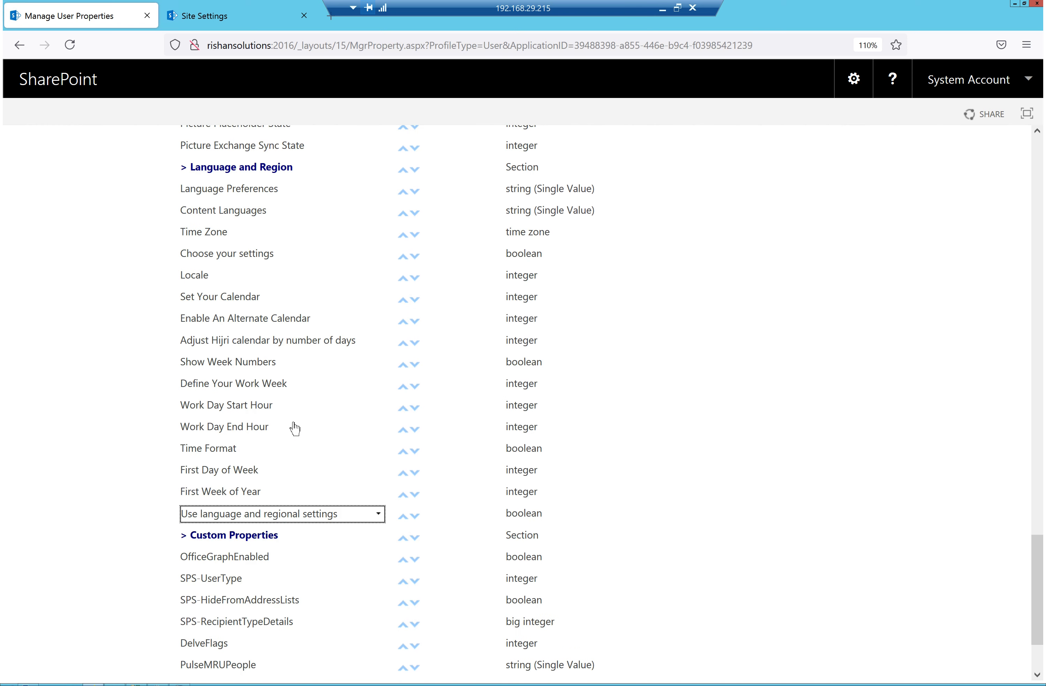
pyautogui.scroll(1, 329, 483)
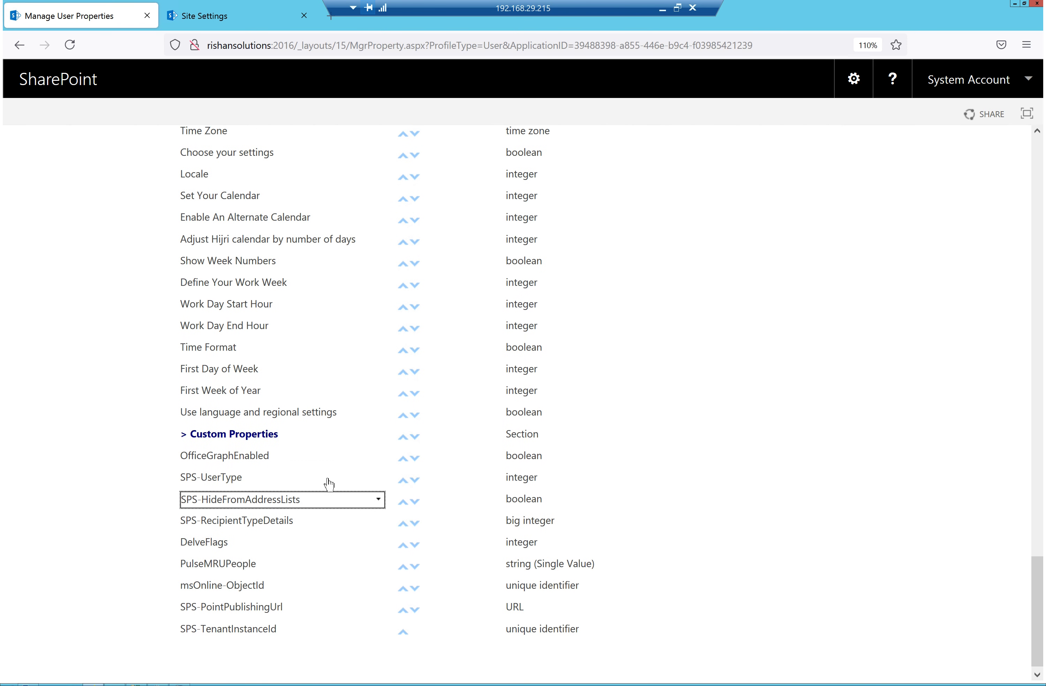
pyautogui.scroll(20, 329, 481)
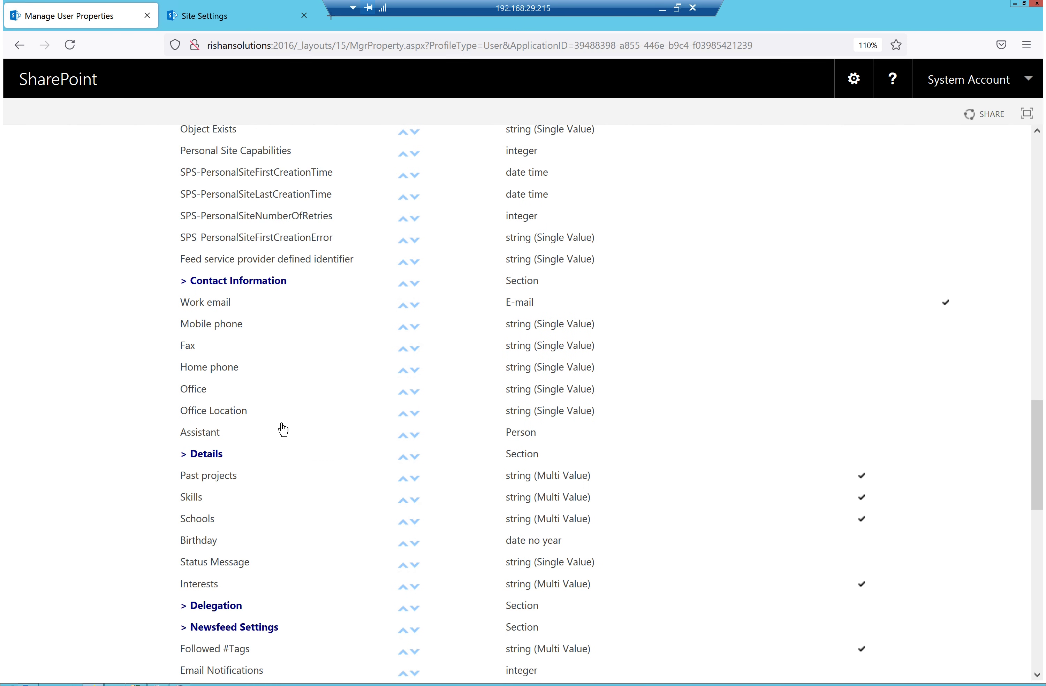
pyautogui.scroll(12, 302, 417)
pyautogui.scroll(11, 303, 415)
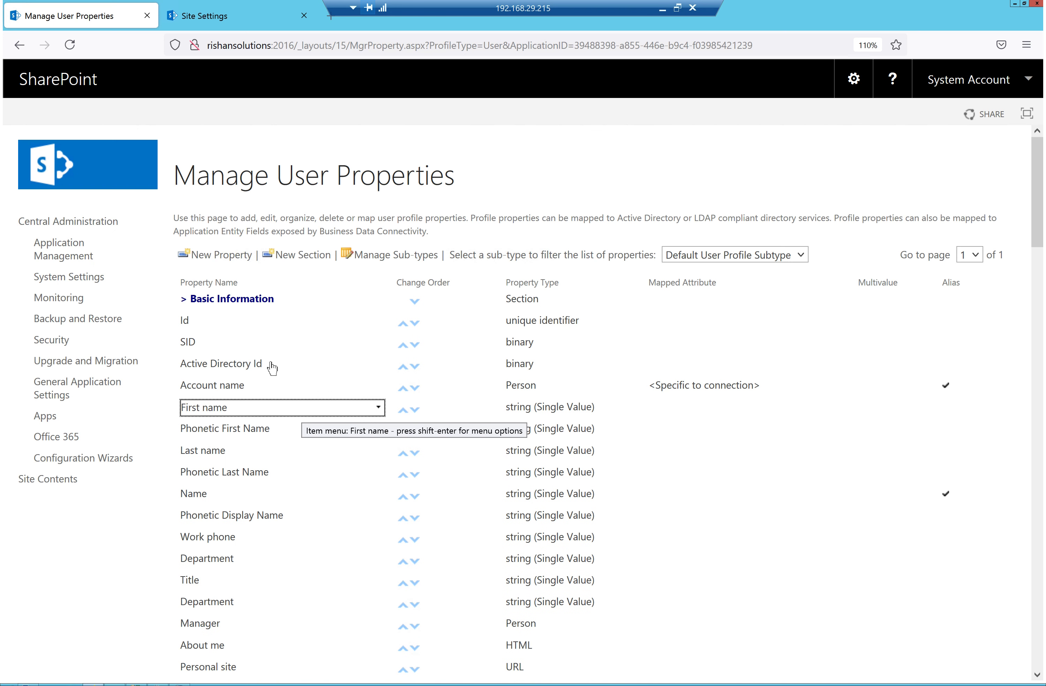
pyautogui.click(202, 256)
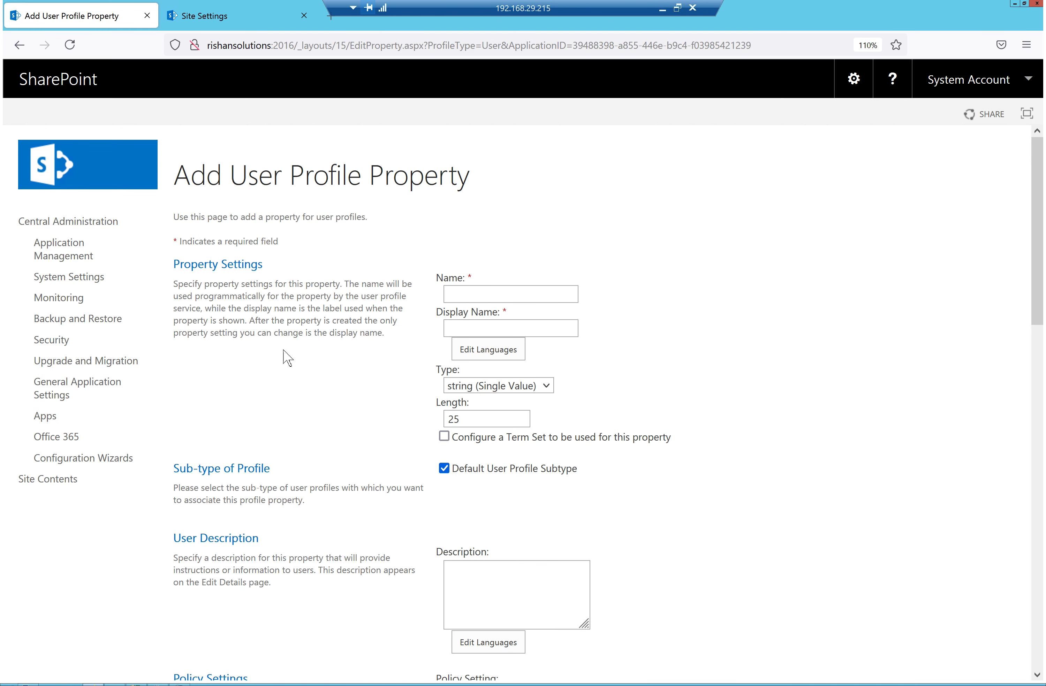
pyautogui.scroll(-3, 492, 473)
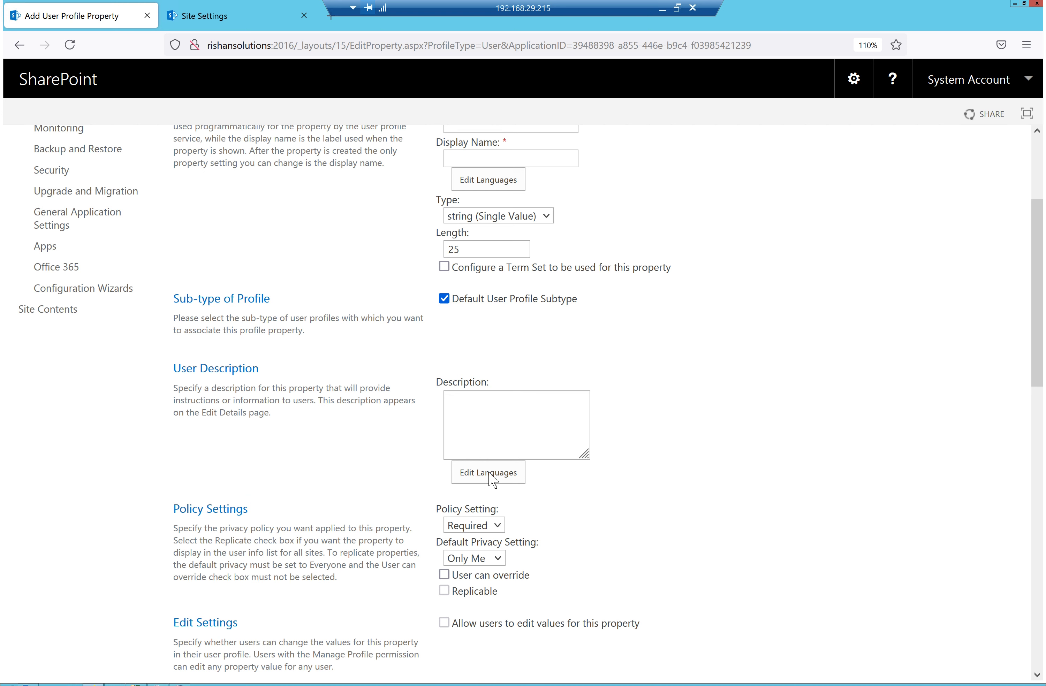
pyautogui.scroll(-3, 489, 474)
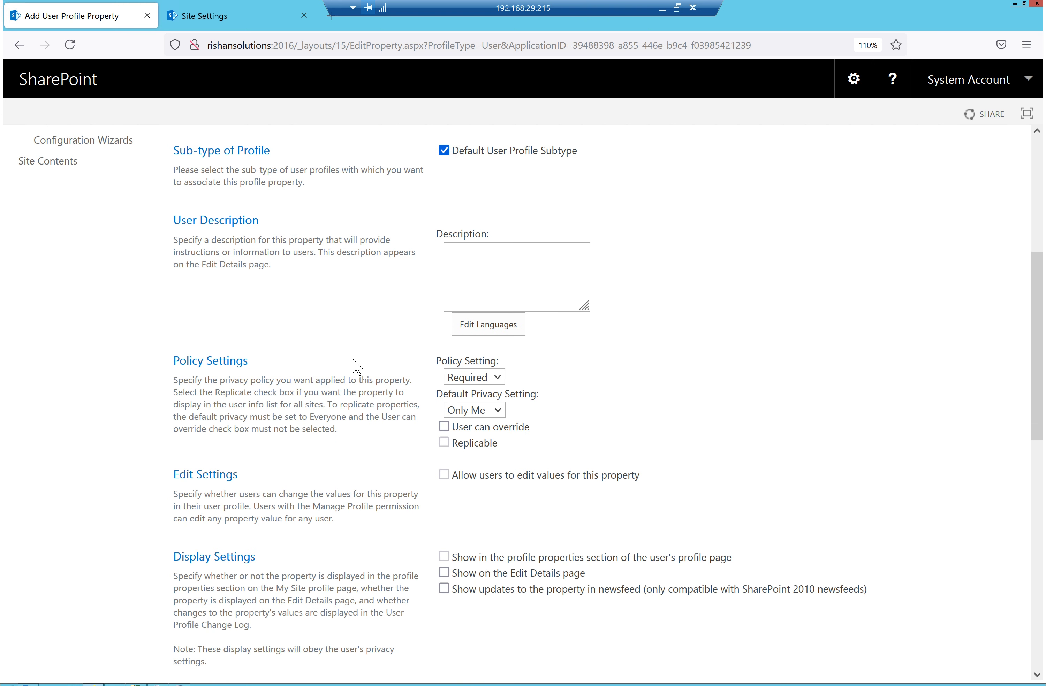
pyautogui.scroll(-2, 433, 450)
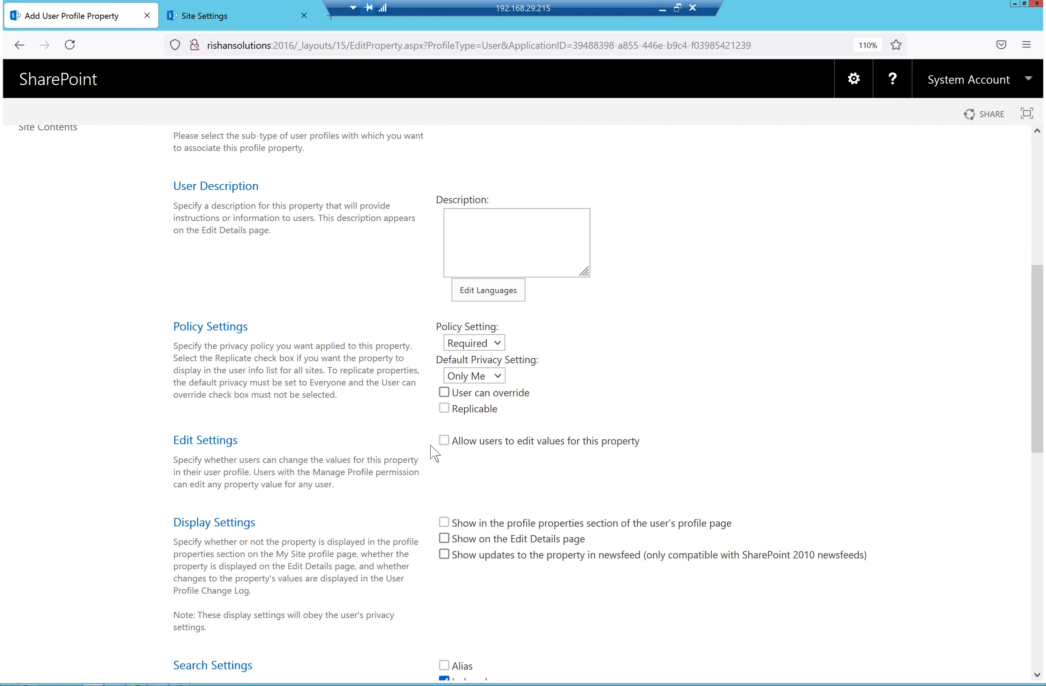
pyautogui.scroll(-10, 434, 454)
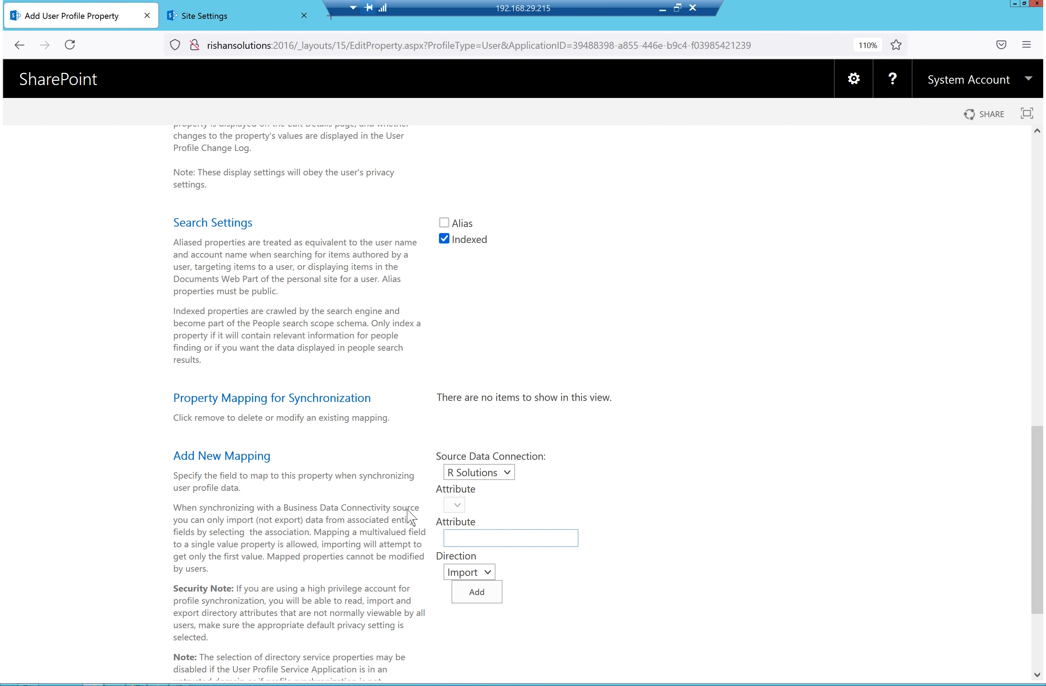
pyautogui.moveTo(283, 456); pyautogui.dragTo(174, 453)
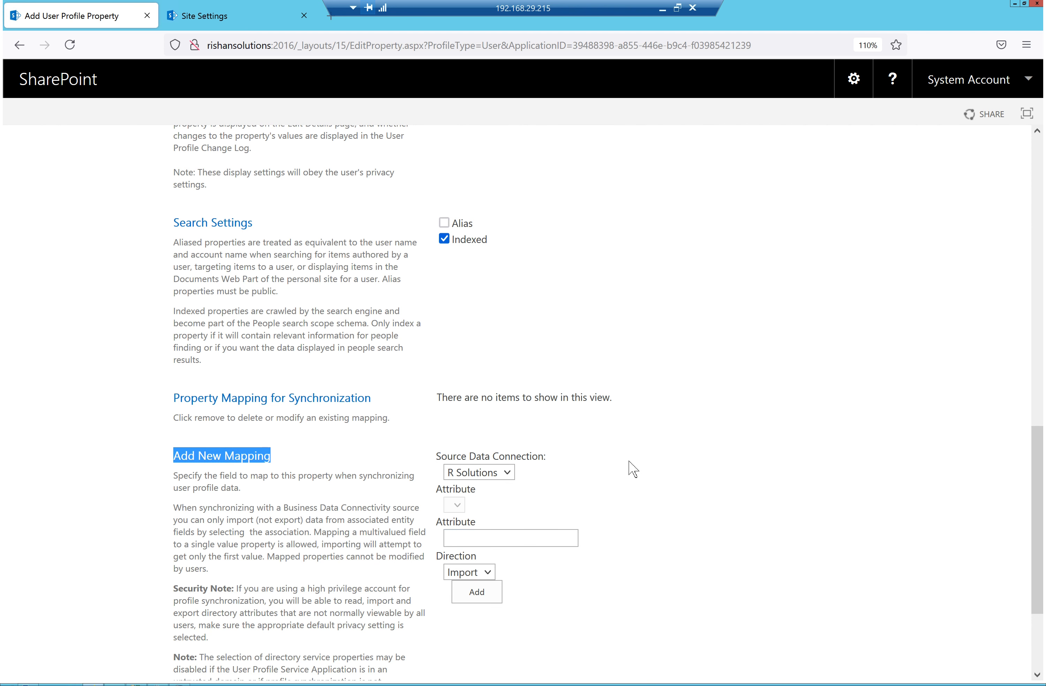
pyautogui.scroll(1, 600, 444)
pyautogui.scroll(15, 604, 452)
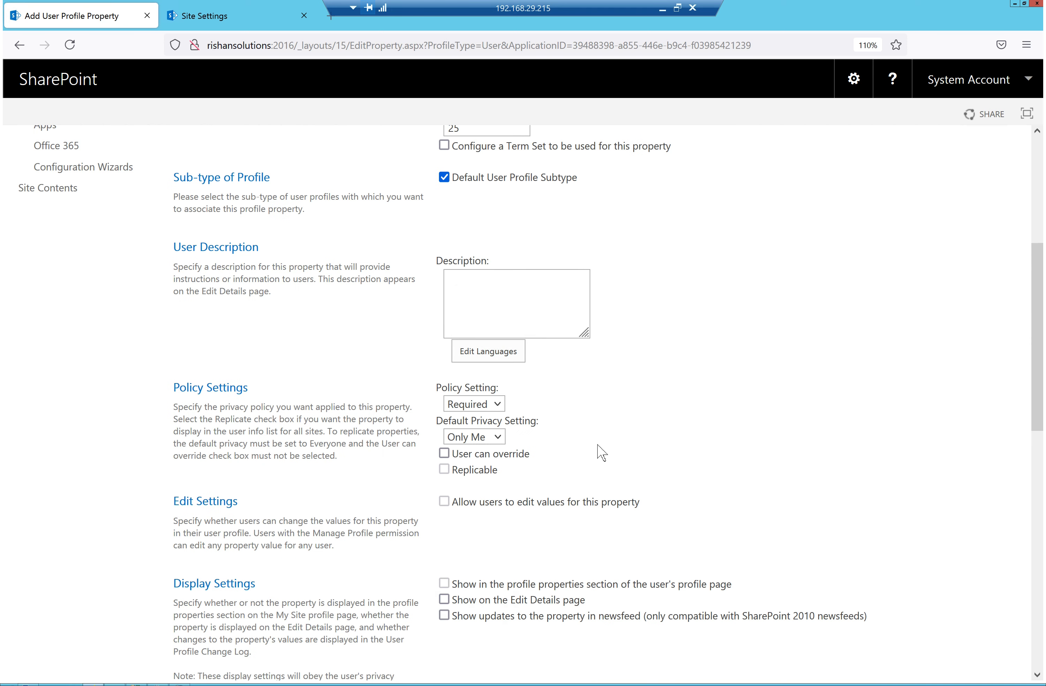
pyautogui.click(19, 45)
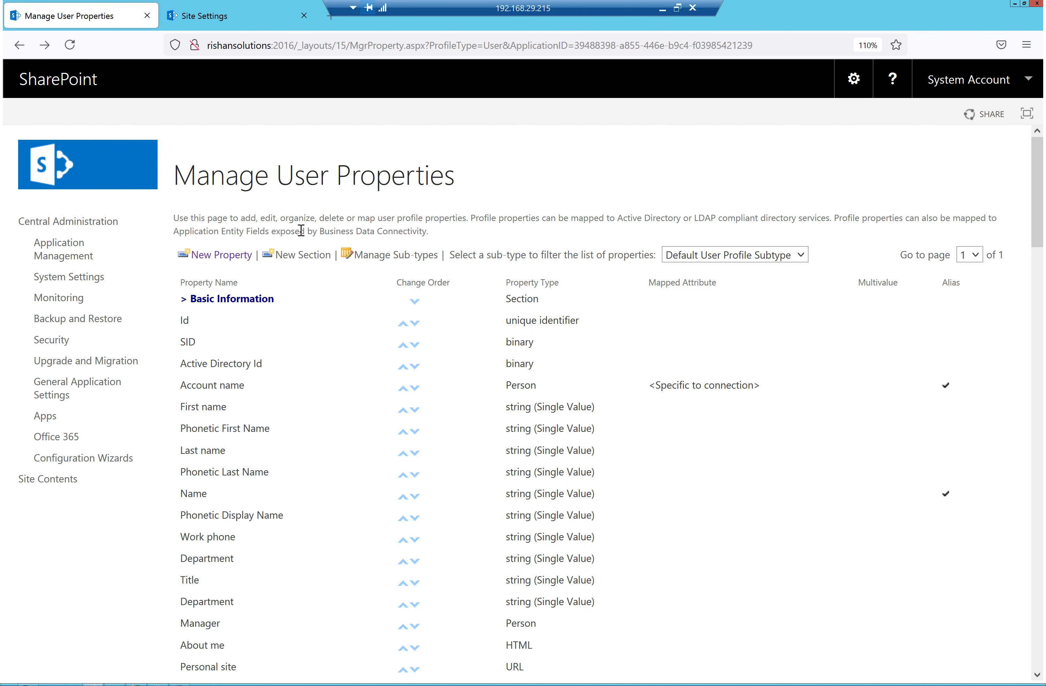
# Go to the User profile Service App's Manage User Profiles and search by the demo user's name
pyautogui.moveTo(257, 305)
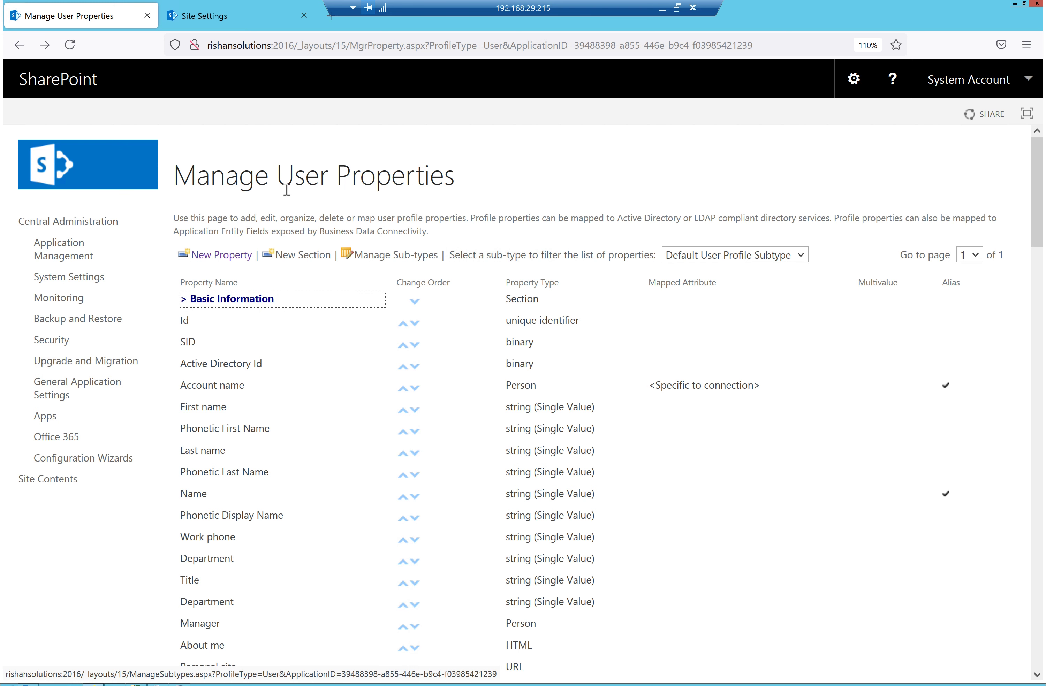
pyautogui.click(68, 257)
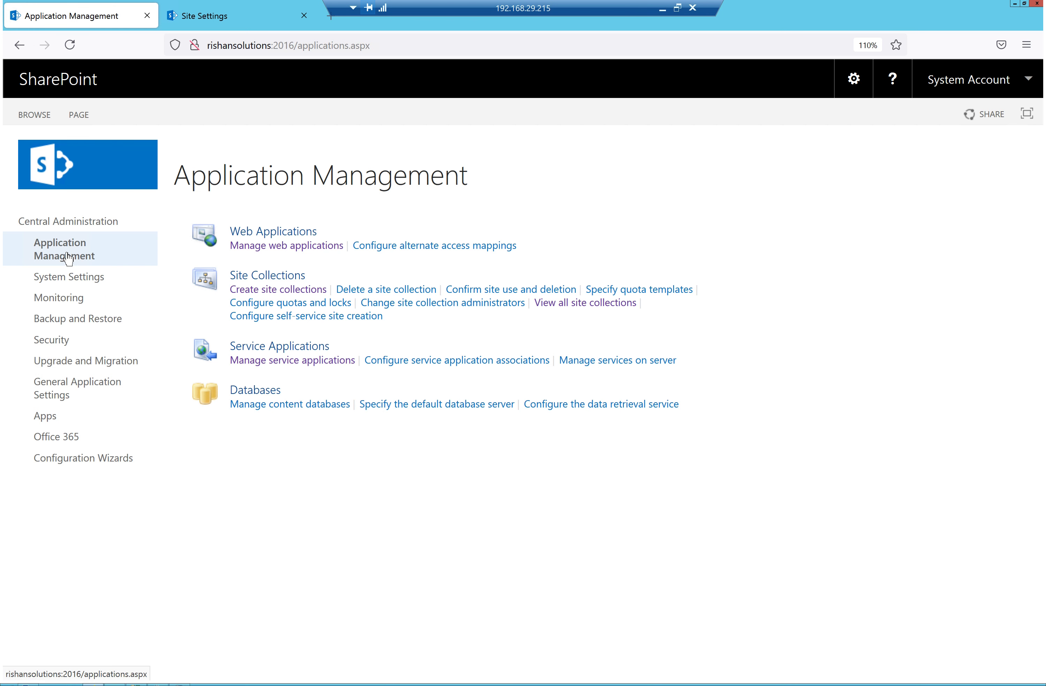
pyautogui.click(320, 361)
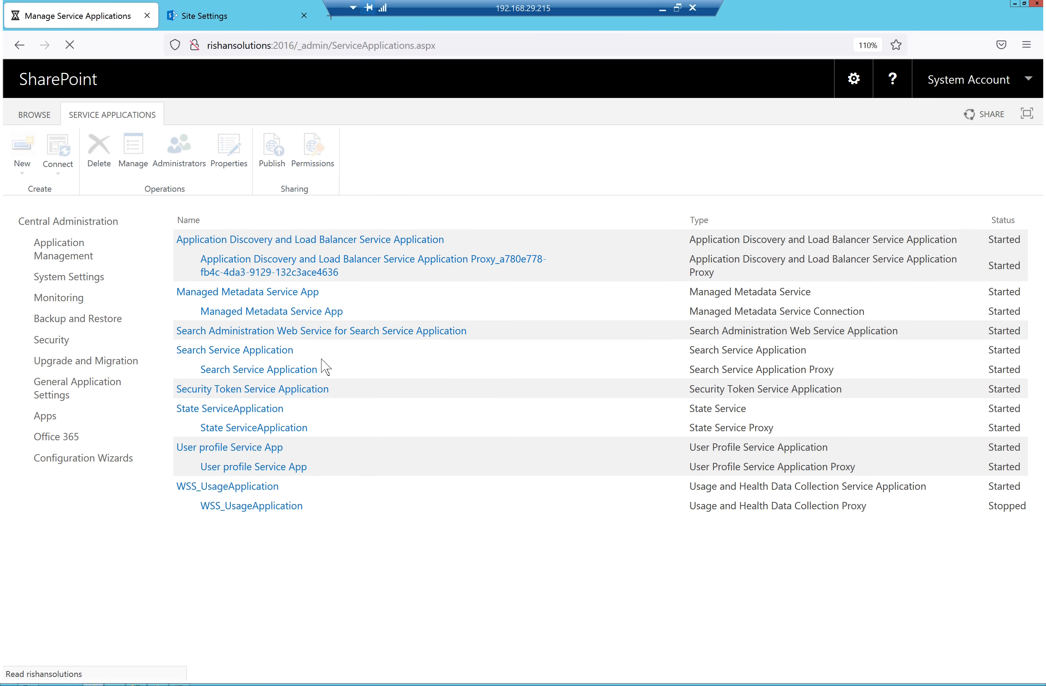
pyautogui.click(234, 451)
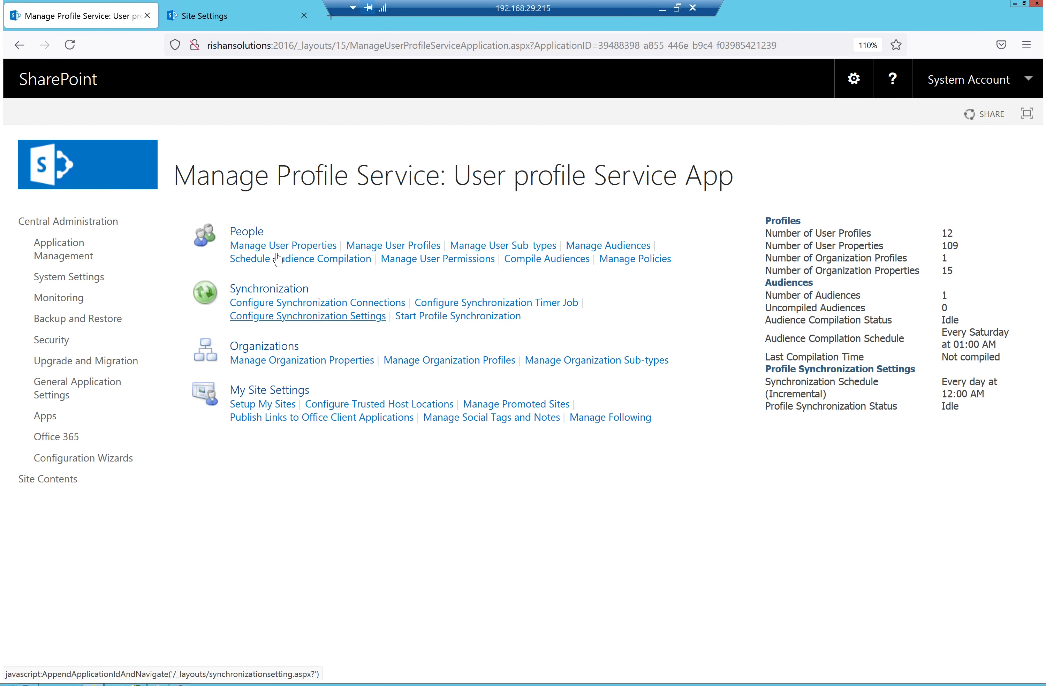
pyautogui.click(388, 246)
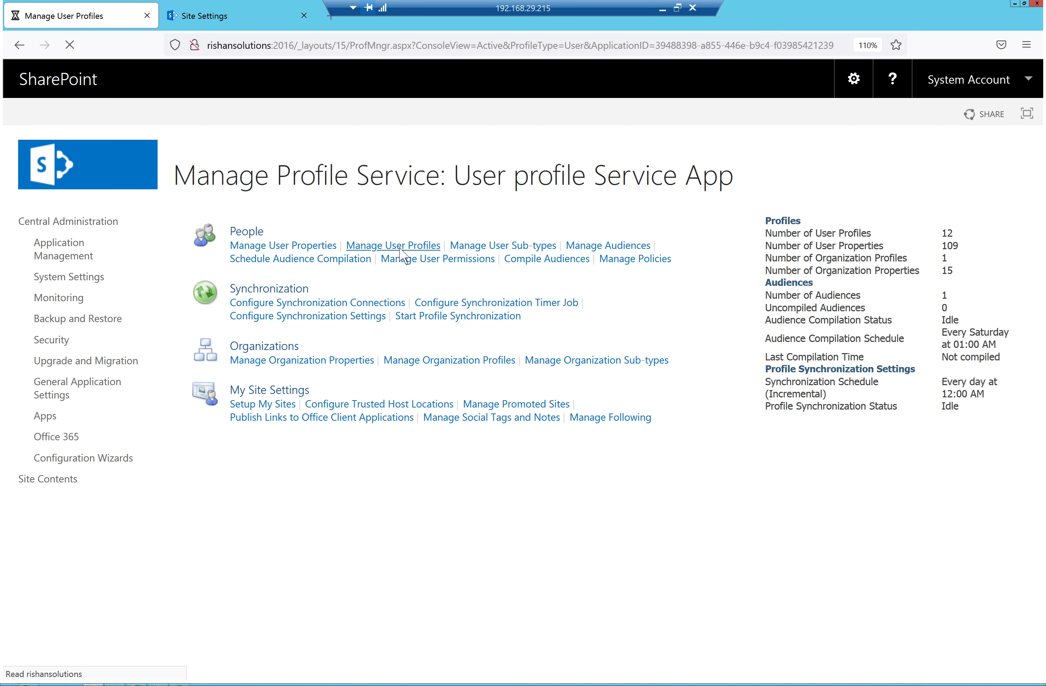
pyautogui.click(339, 274)
pyautogui.write('john')
pyautogui.click(406, 279)
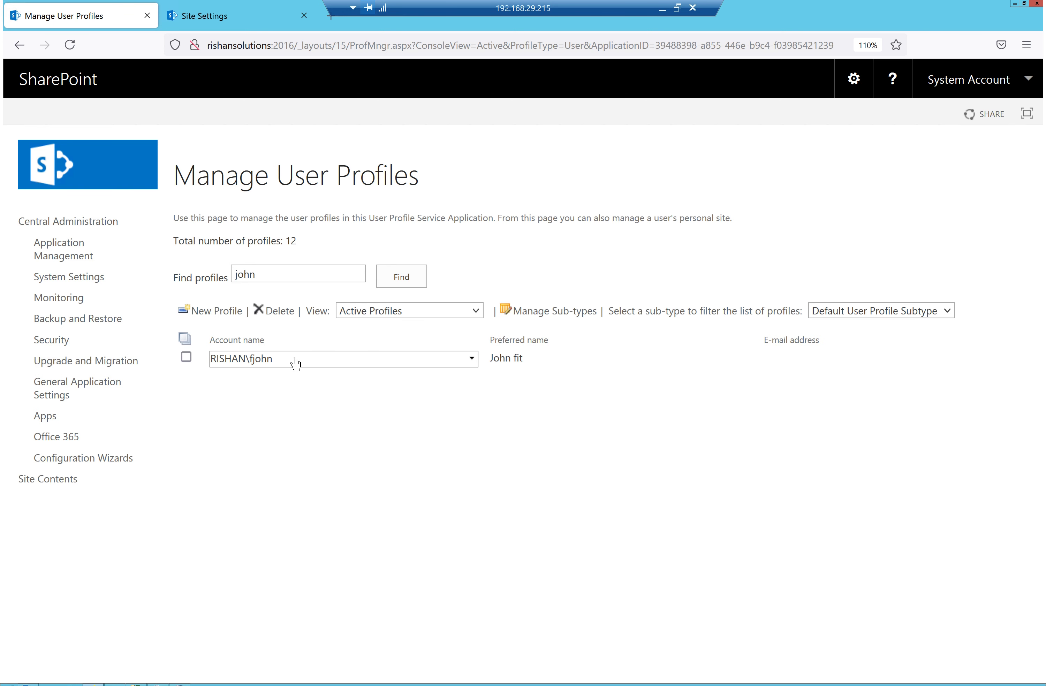
# Open the found user's Edit User Profile page and review Work phone, Department, Manager and Job Title
pyautogui.click(301, 363)
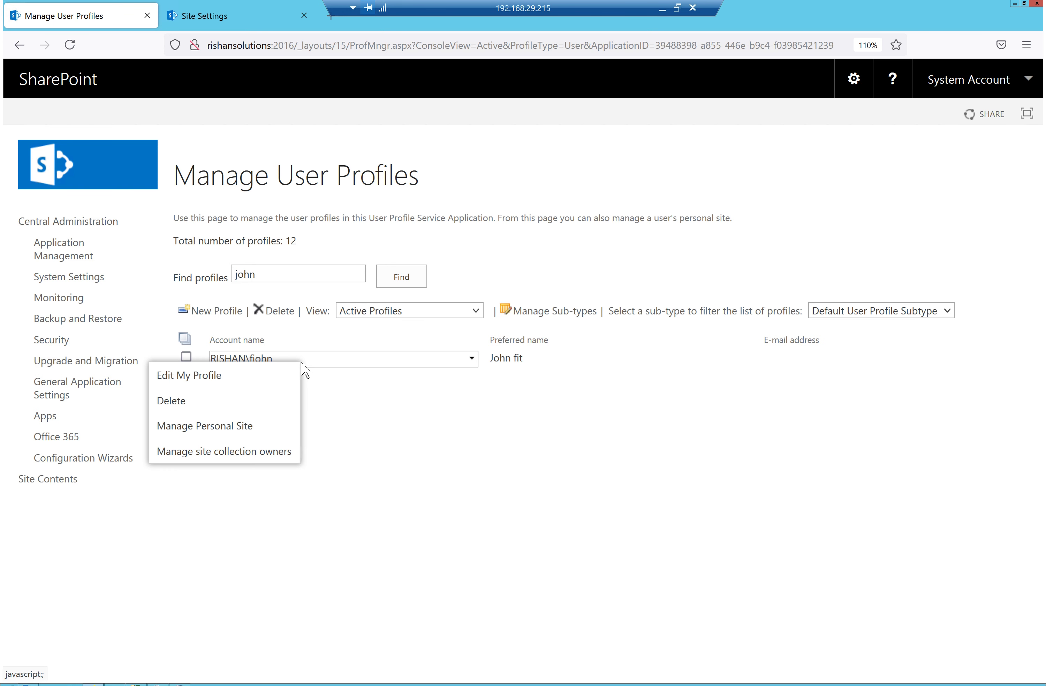
pyautogui.click(184, 383)
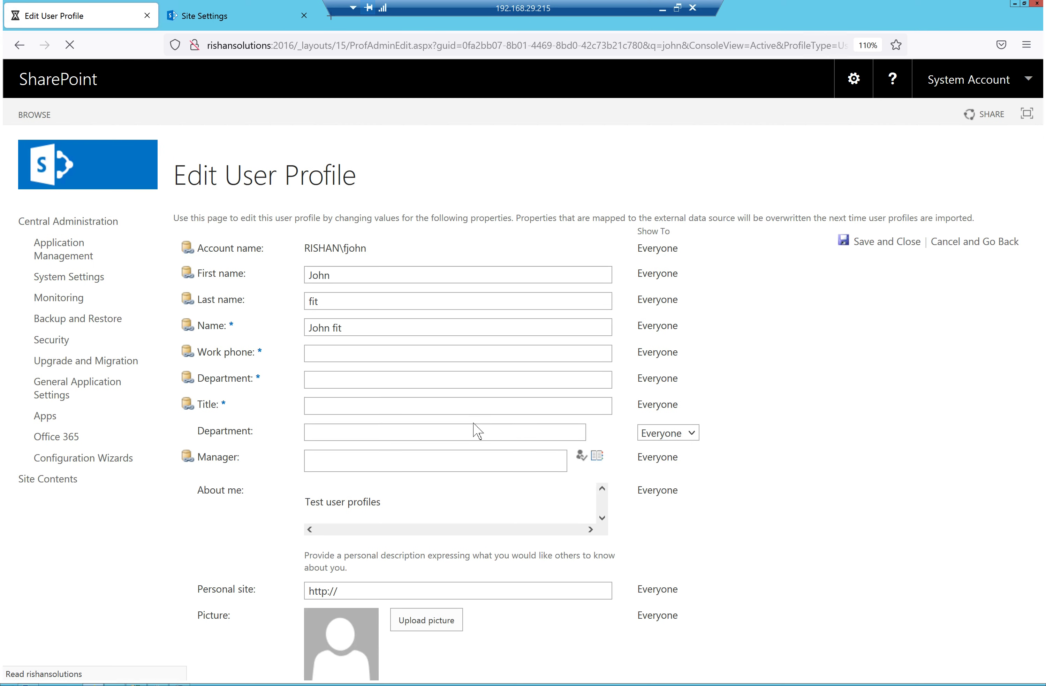
pyautogui.scroll(-5, 476, 430)
pyautogui.click(321, 216)
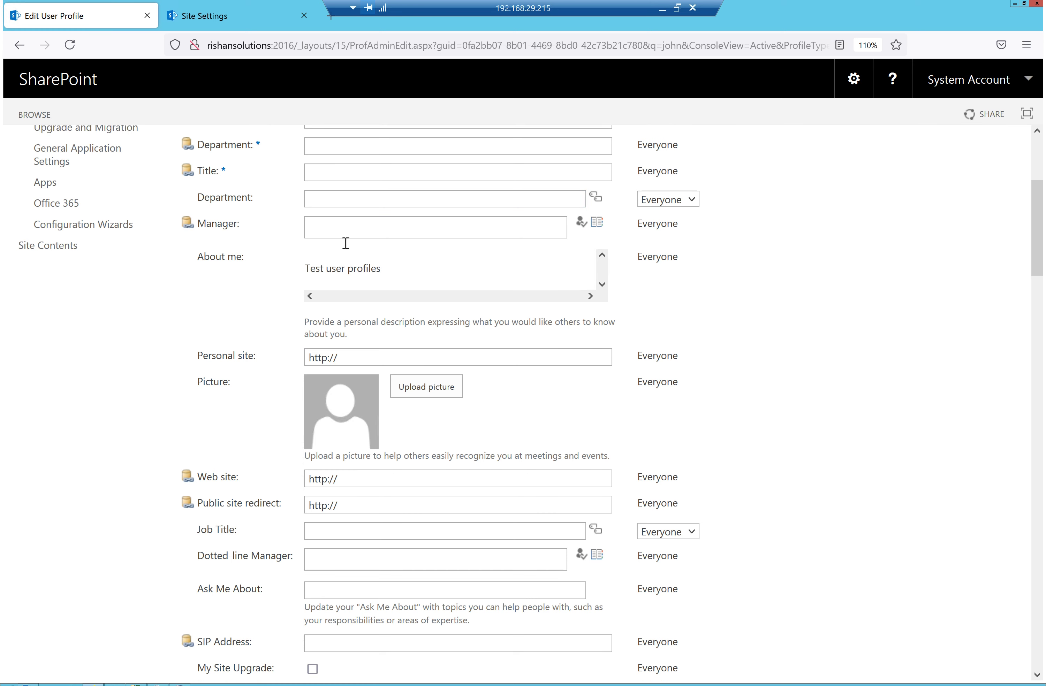
pyautogui.scroll(2, 346, 243)
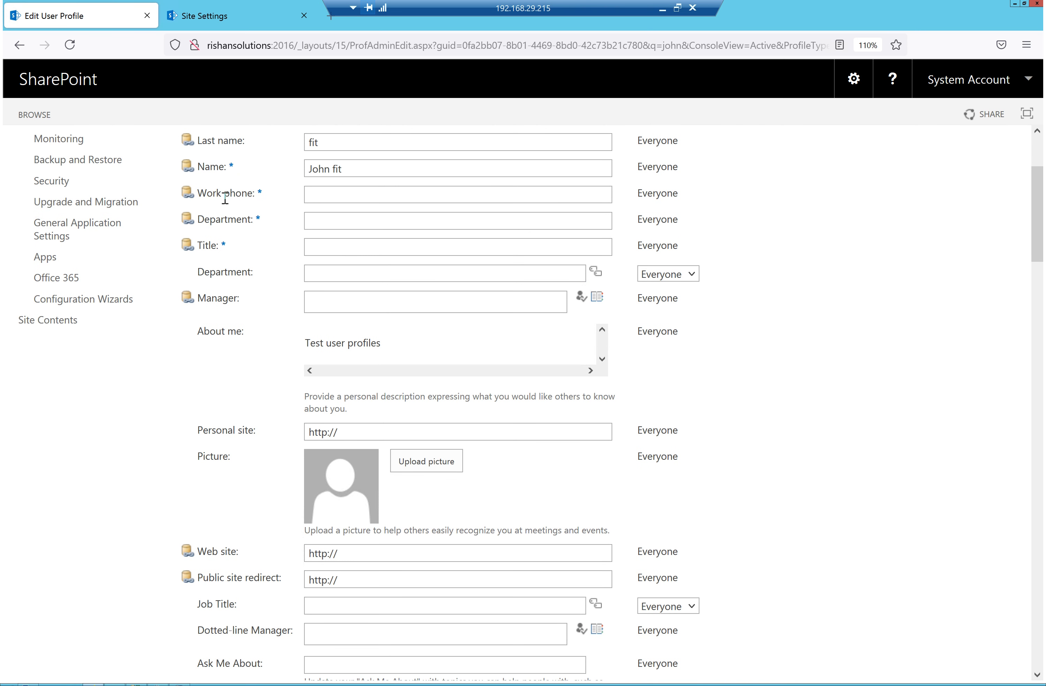
pyautogui.tripleClick(225, 199)
pyautogui.moveTo(263, 220); pyautogui.dragTo(189, 225)
pyautogui.moveTo(237, 298); pyautogui.dragTo(486, 257)
pyautogui.scroll(-1, 486, 257)
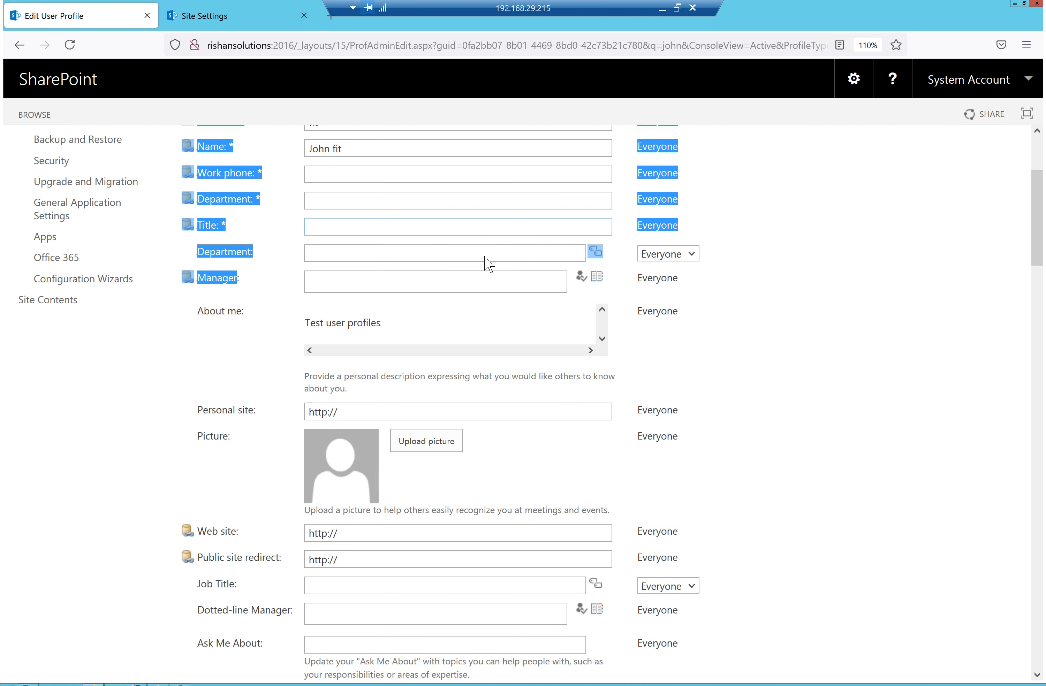
pyautogui.scroll(-6, 489, 264)
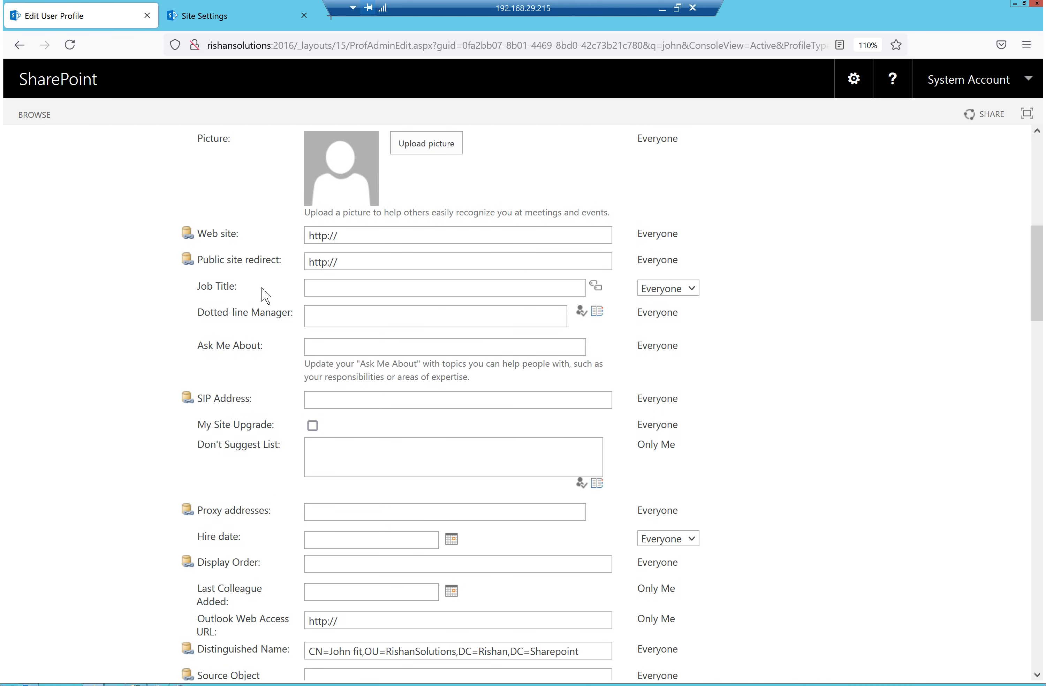
pyautogui.moveTo(237, 290); pyautogui.dragTo(170, 292)
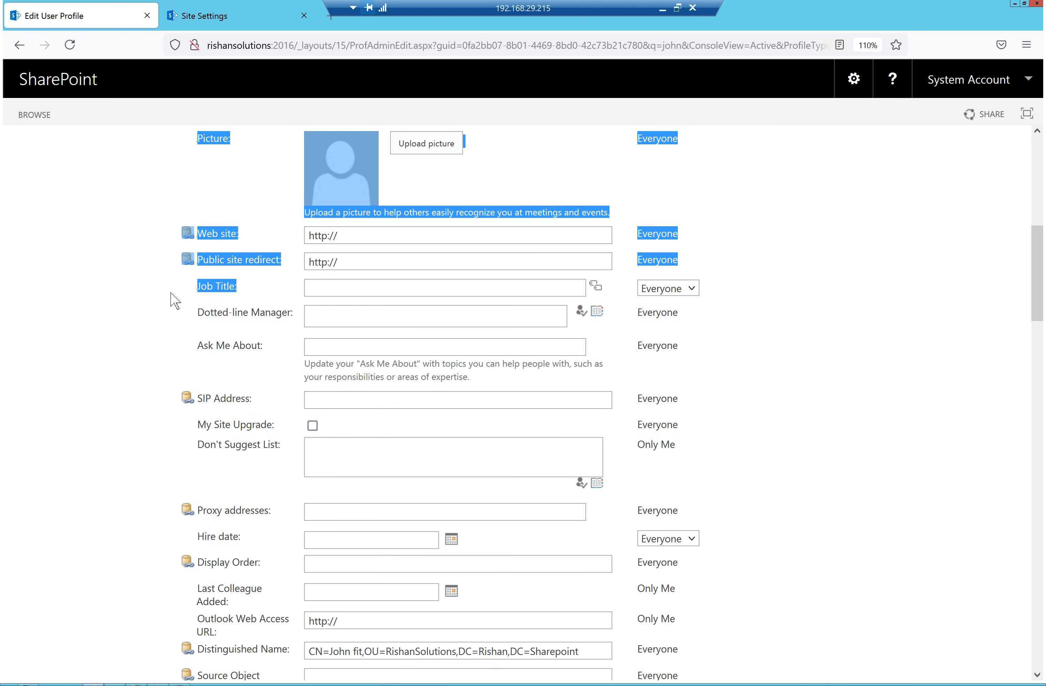
pyautogui.click(275, 299)
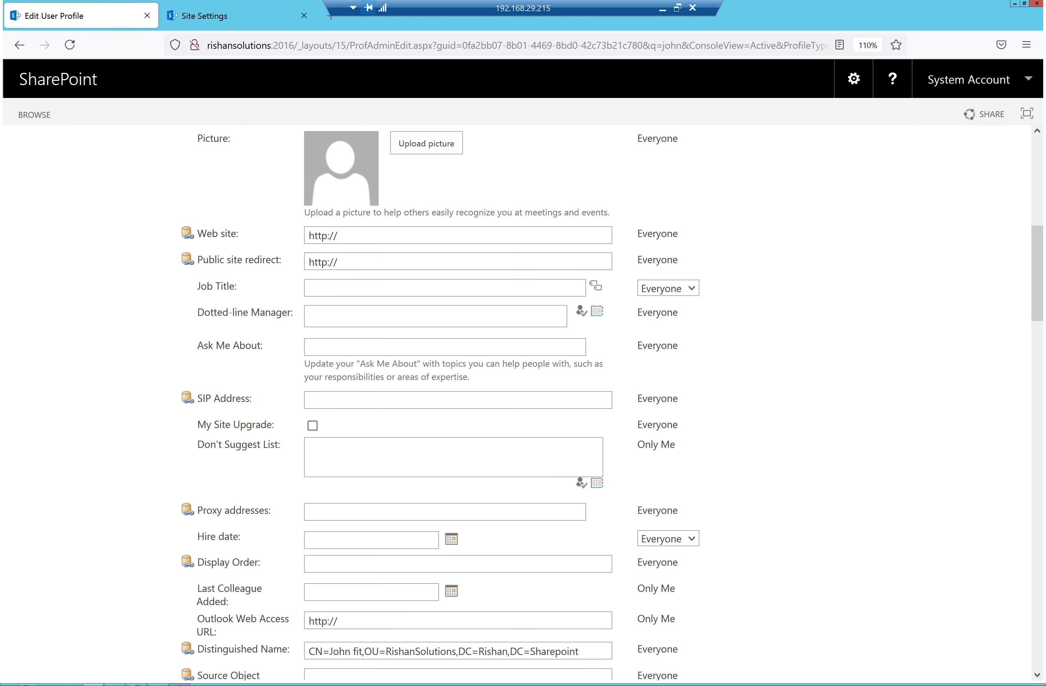
# Open Properties for the demo user account in the RishanSolutions OU
pyautogui.hotkey('alt', 'Tab')
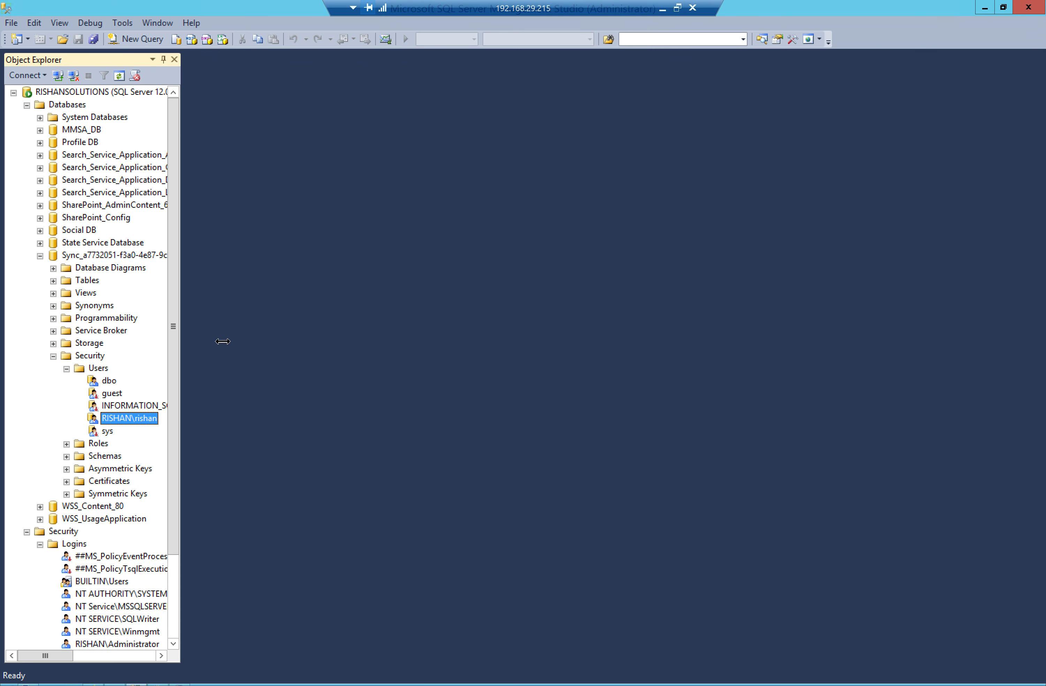
pyautogui.hotkey('alt', 'Tab')
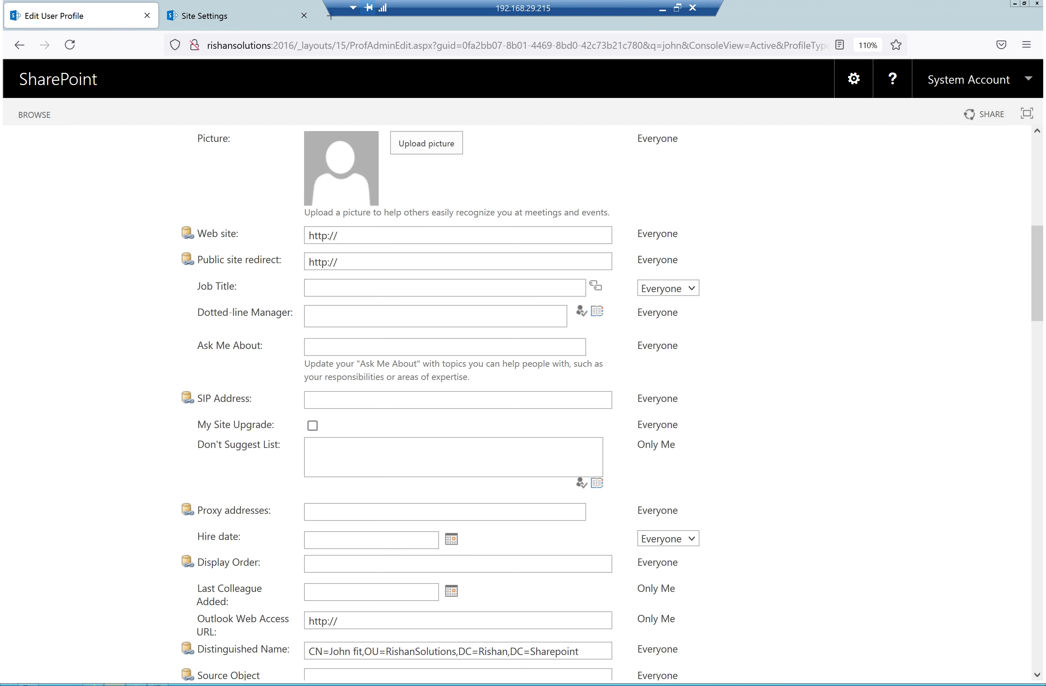
pyautogui.hotkey('alt', 'Tab')
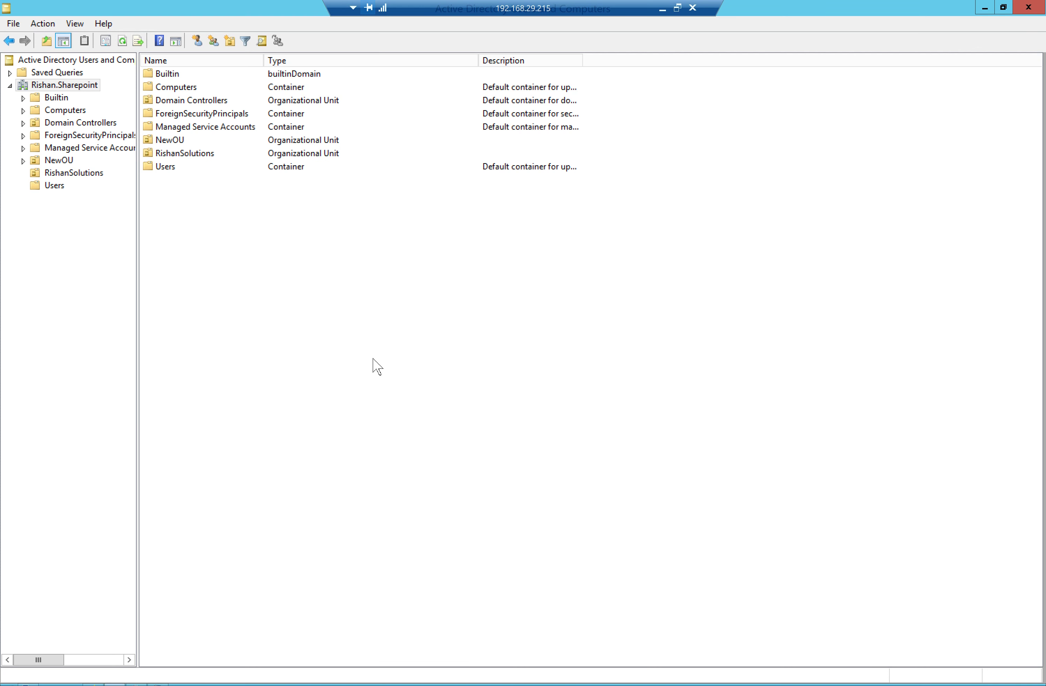
pyautogui.click(64, 175)
pyautogui.click(171, 100)
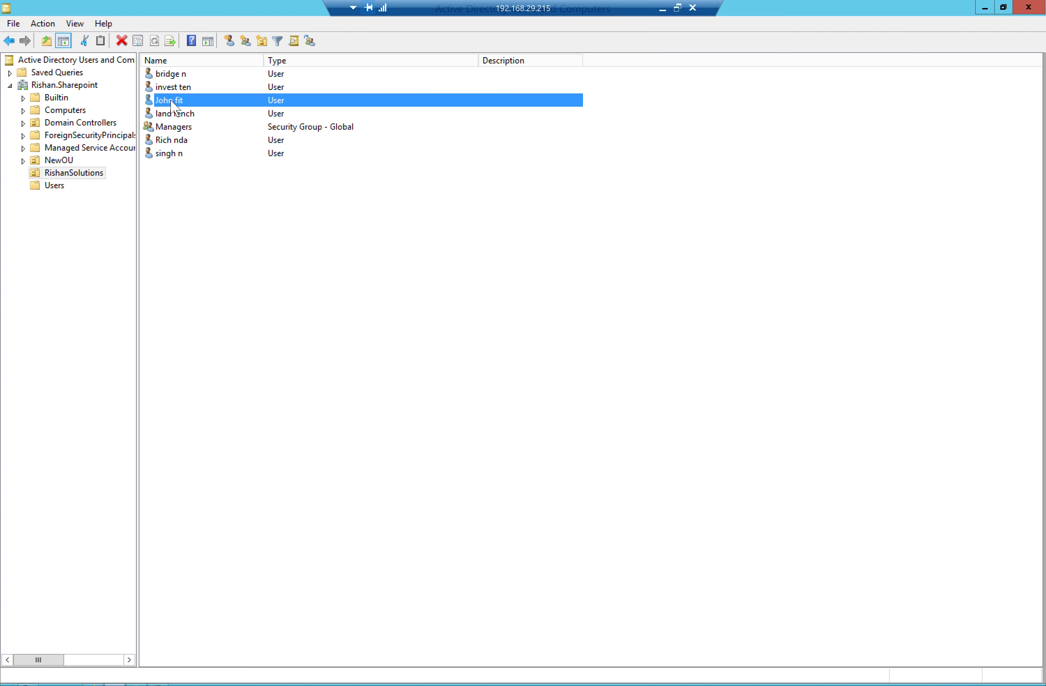
pyautogui.rightClick(172, 101)
pyautogui.click(235, 286)
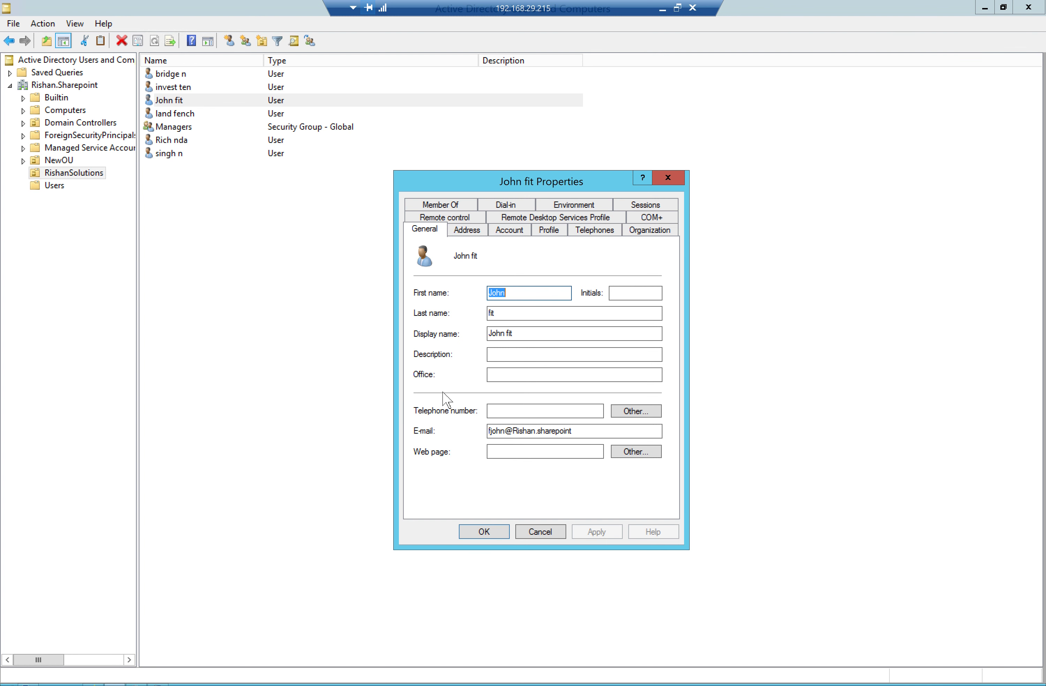
# Set the demo user's Job Title to 'Software developer' on the Organization tab and save it
pyautogui.click(475, 232)
pyautogui.click(510, 232)
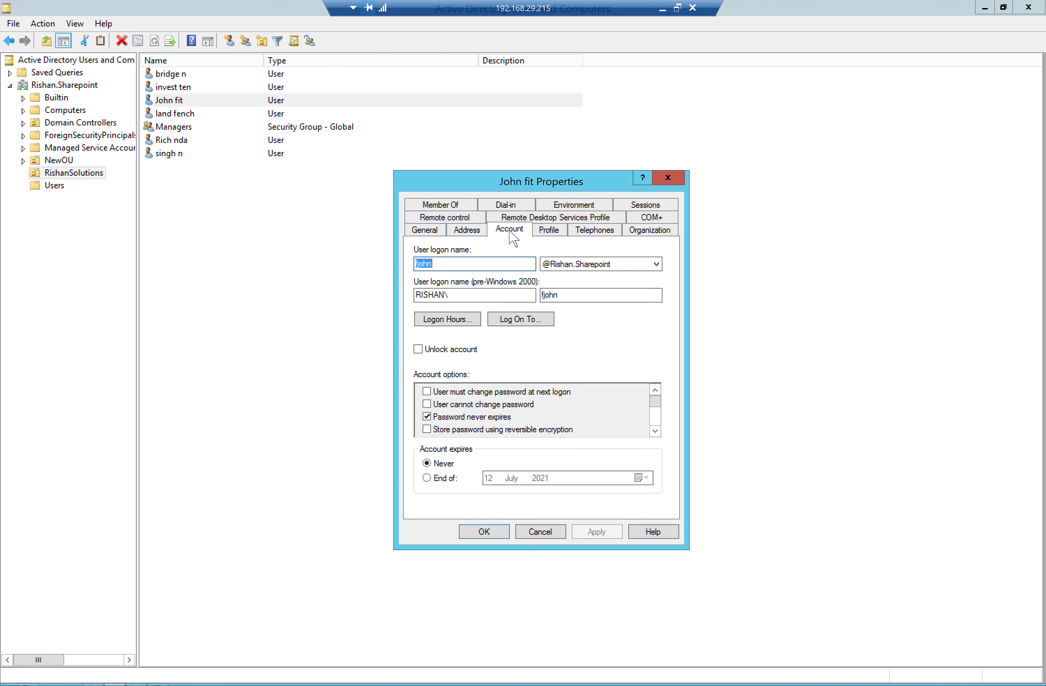
pyautogui.click(552, 231)
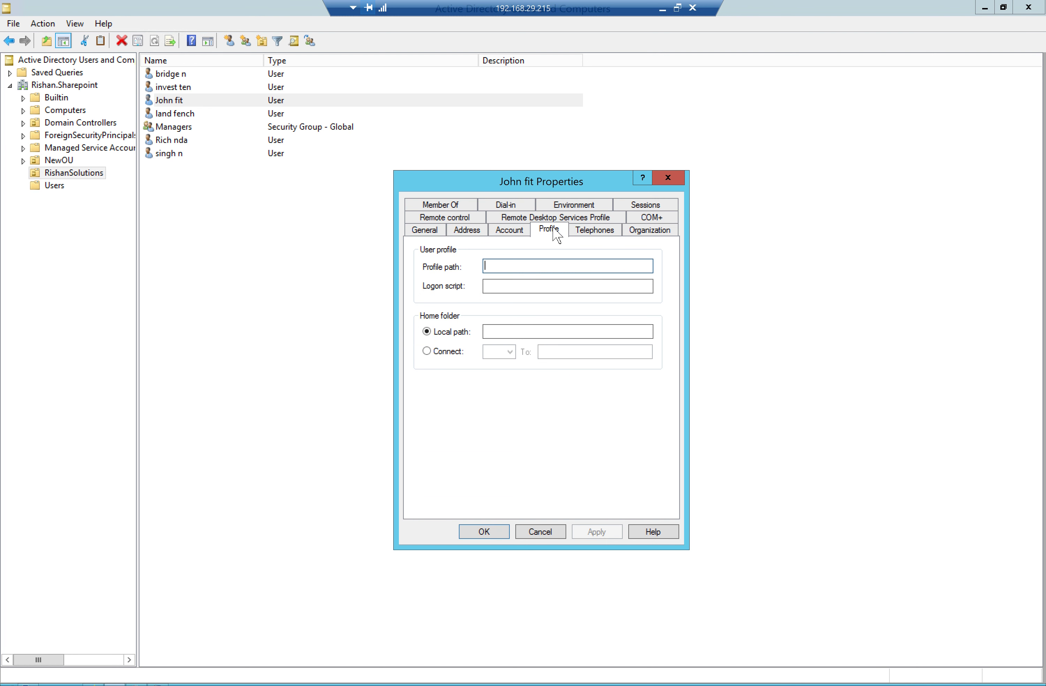
pyautogui.click(603, 231)
pyautogui.click(654, 230)
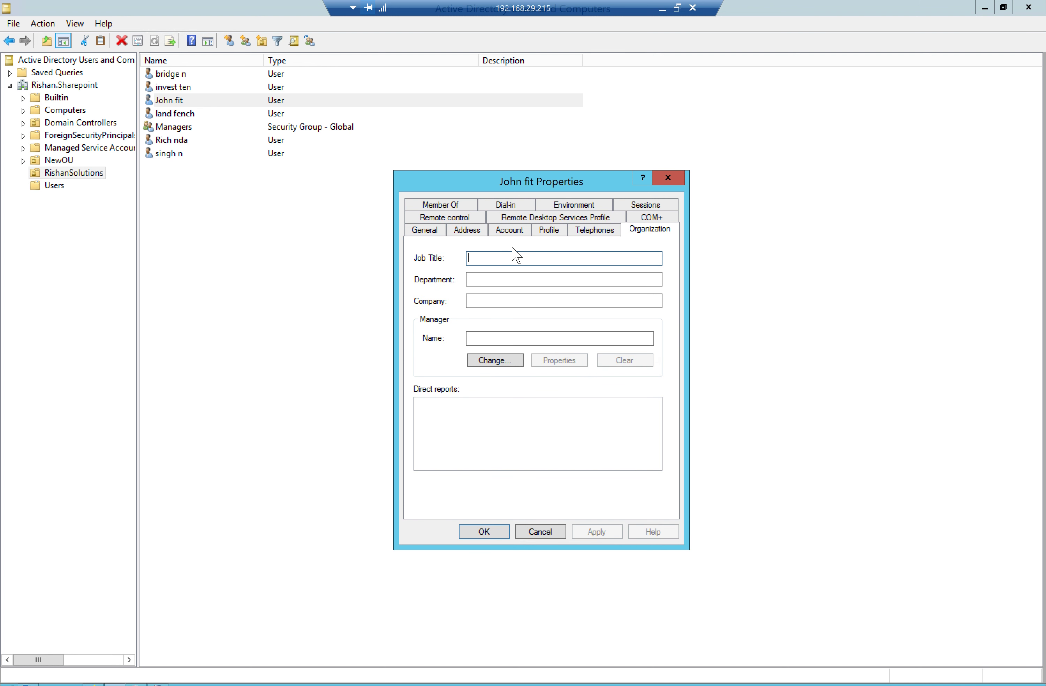
pyautogui.write('Software developer')
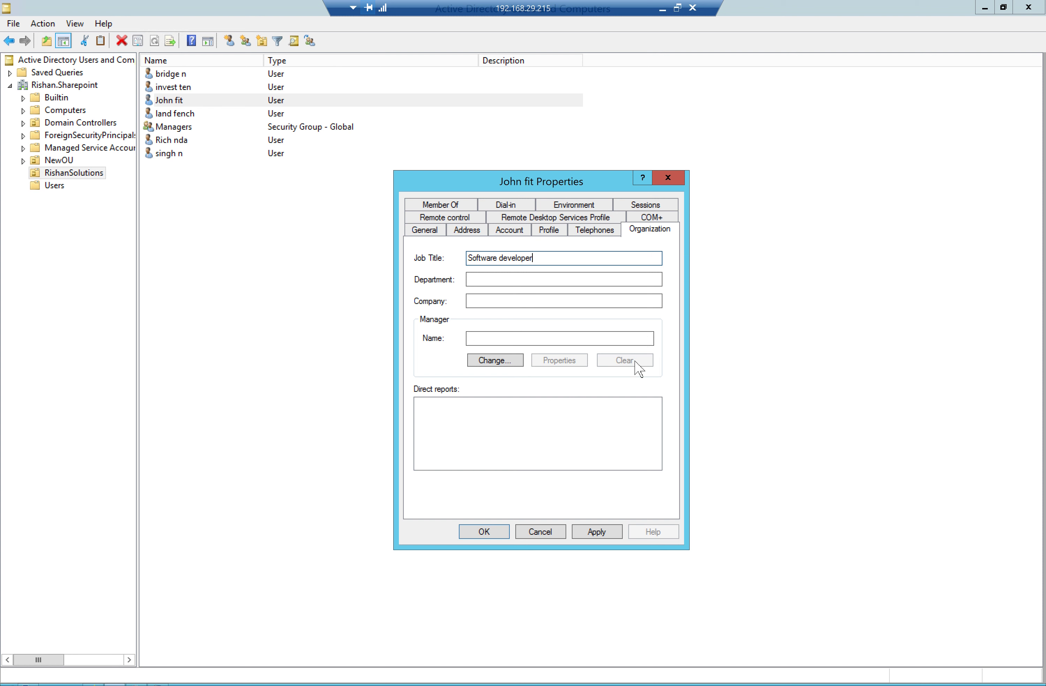
pyautogui.click(597, 532)
pyautogui.click(484, 532)
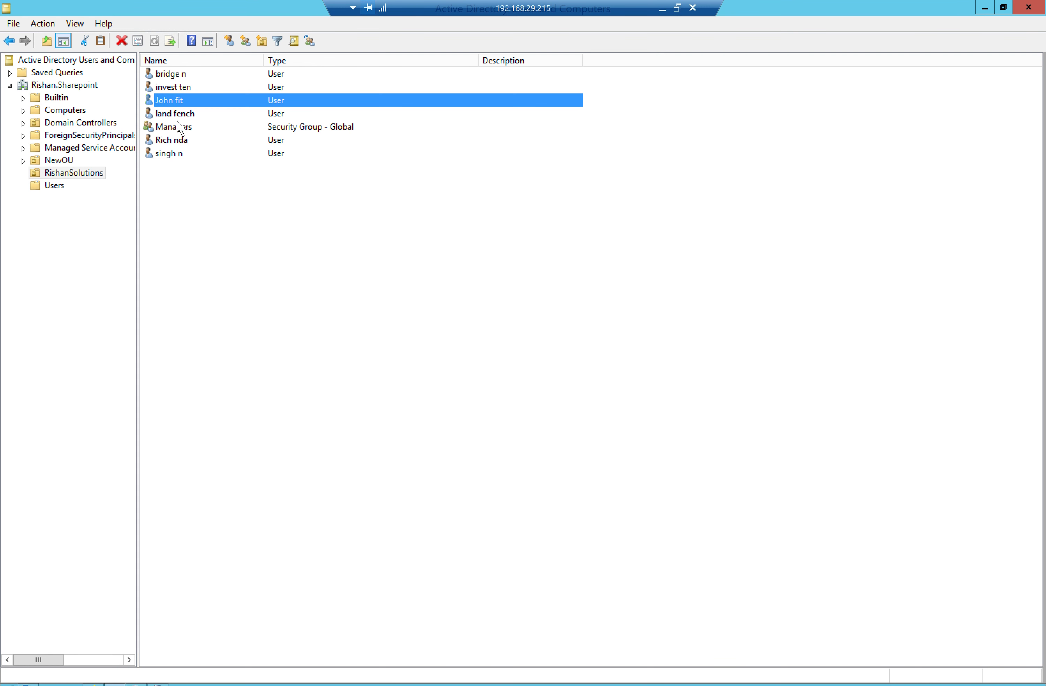
pyautogui.hotkey('alt', 'Tab')
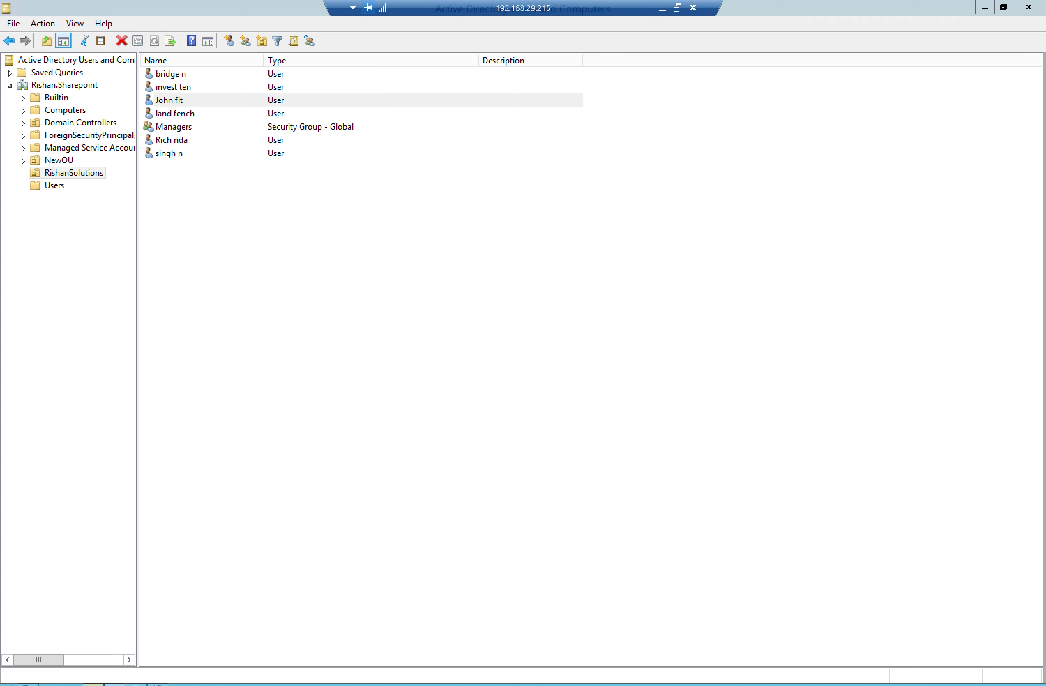
pyautogui.click(70, 44)
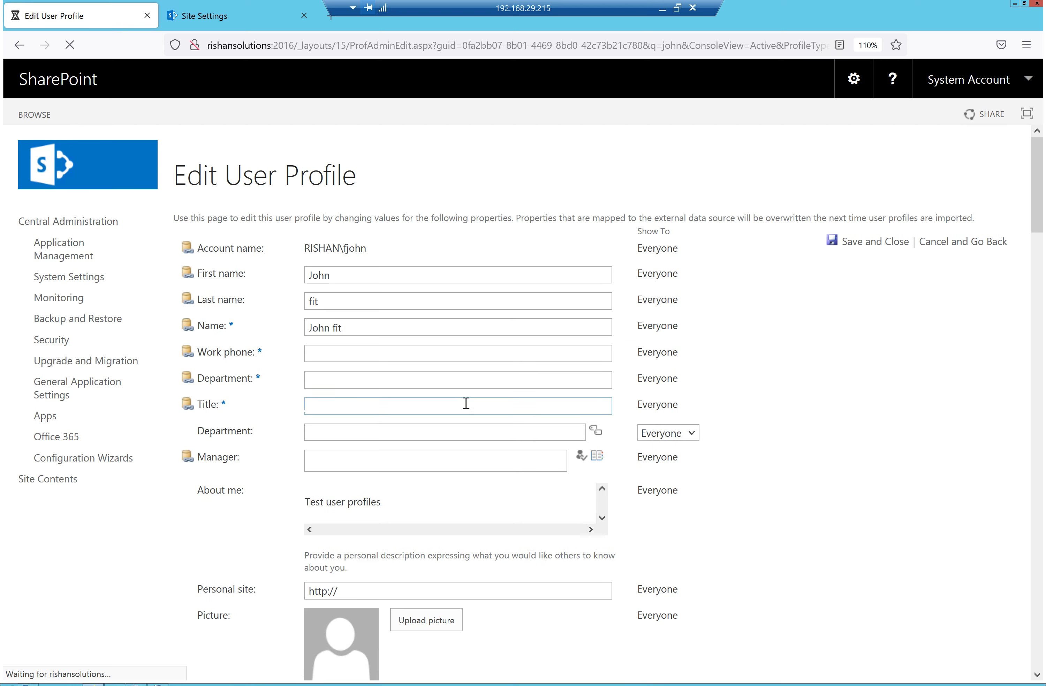
pyautogui.scroll(-3, 462, 412)
pyautogui.scroll(-10, 463, 414)
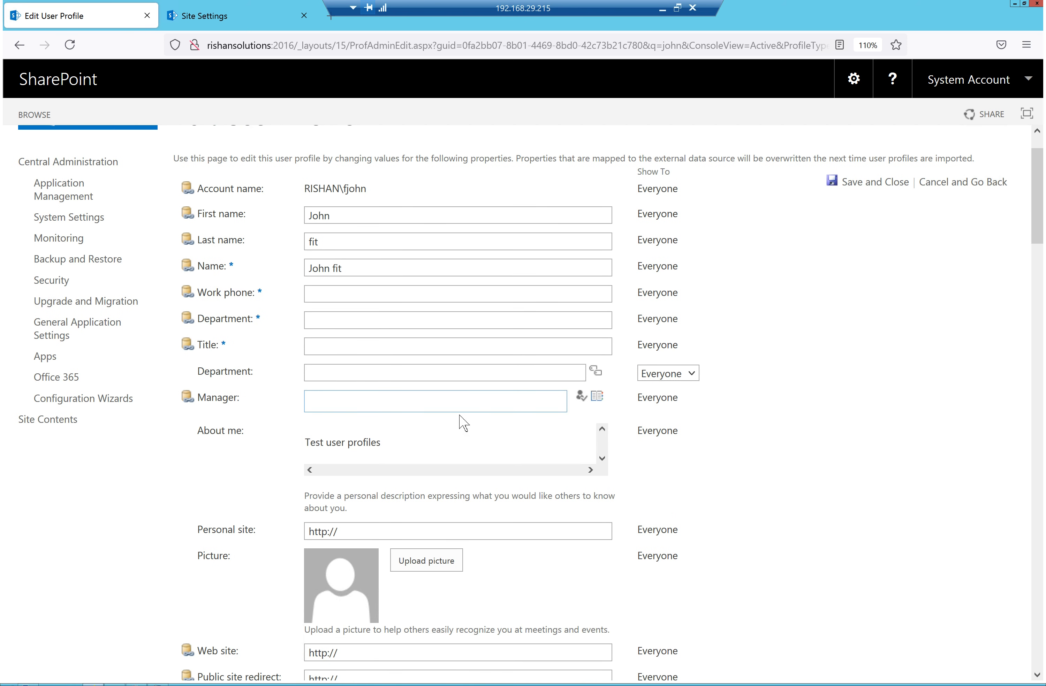
pyautogui.scroll(-3, 244, 426)
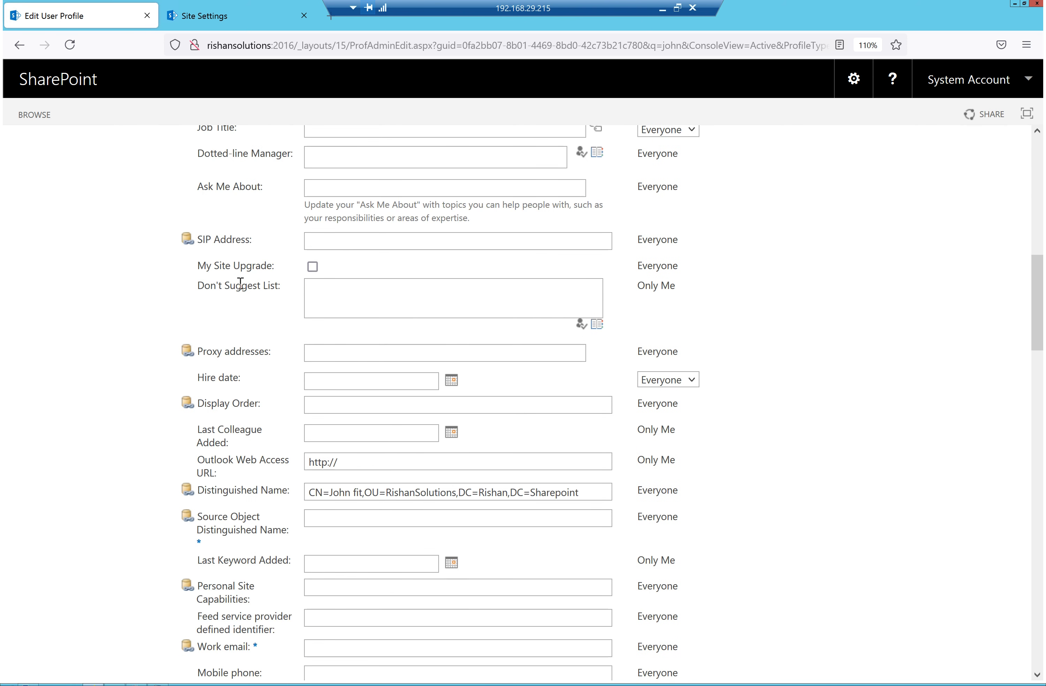
pyautogui.scroll(3, 263, 210)
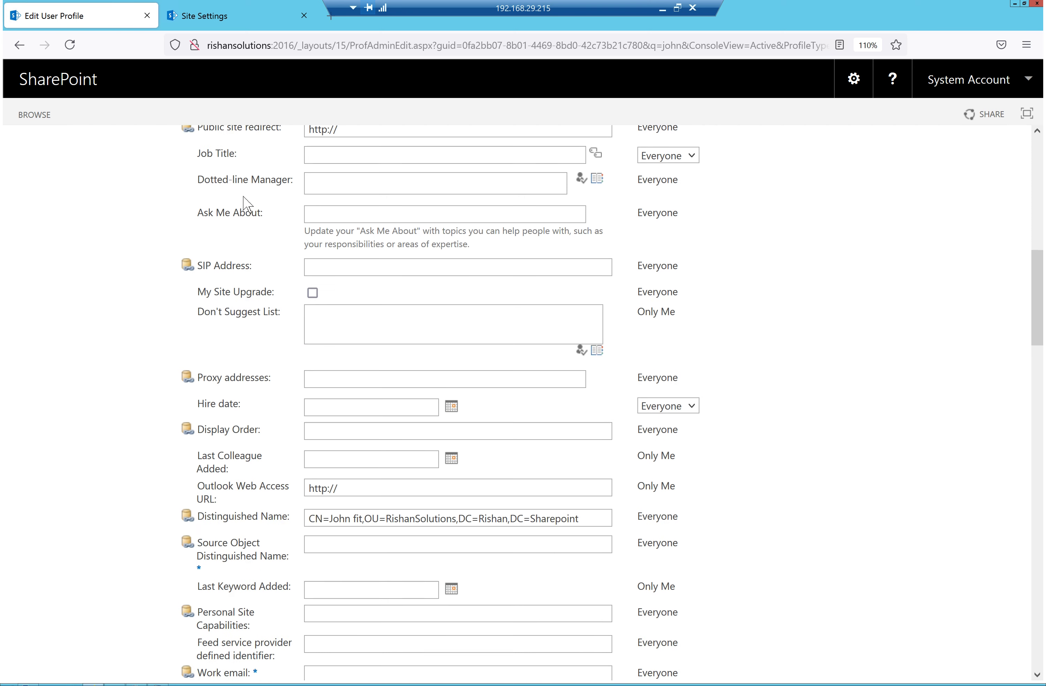
pyautogui.scroll(4, 248, 236)
pyautogui.moveTo(240, 287); pyautogui.dragTo(203, 289)
pyautogui.click(861, 359)
pyautogui.scroll(5, 864, 359)
# Run the User profile Service App's Configure Synchronization Timer Job now, then return to Application Management
pyautogui.scroll(15, 862, 357)
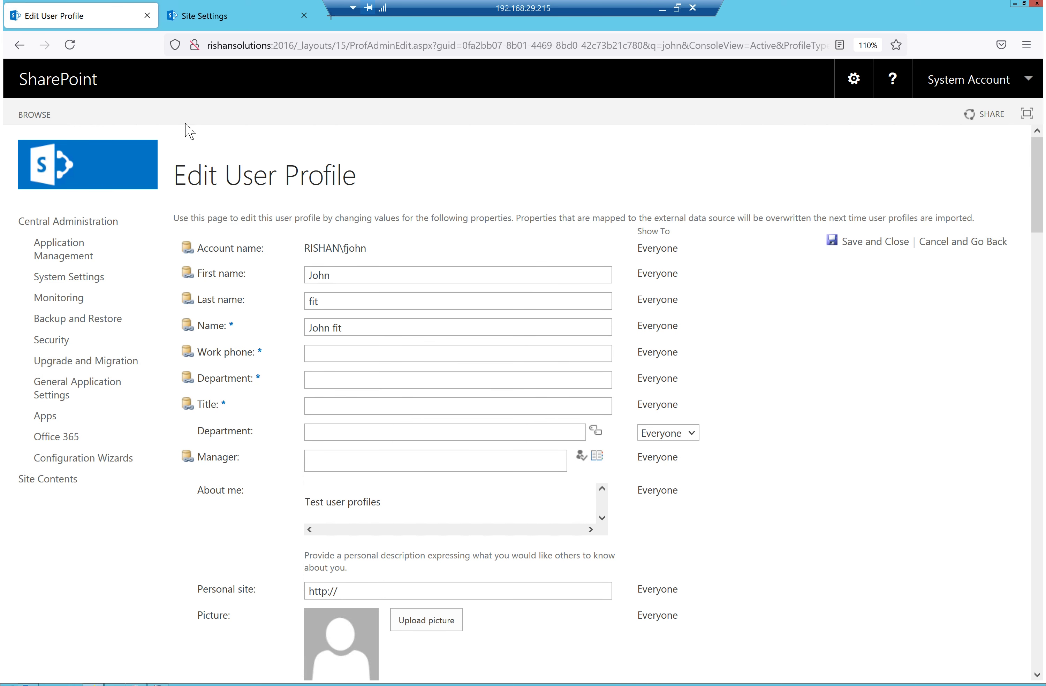
pyautogui.click(74, 258)
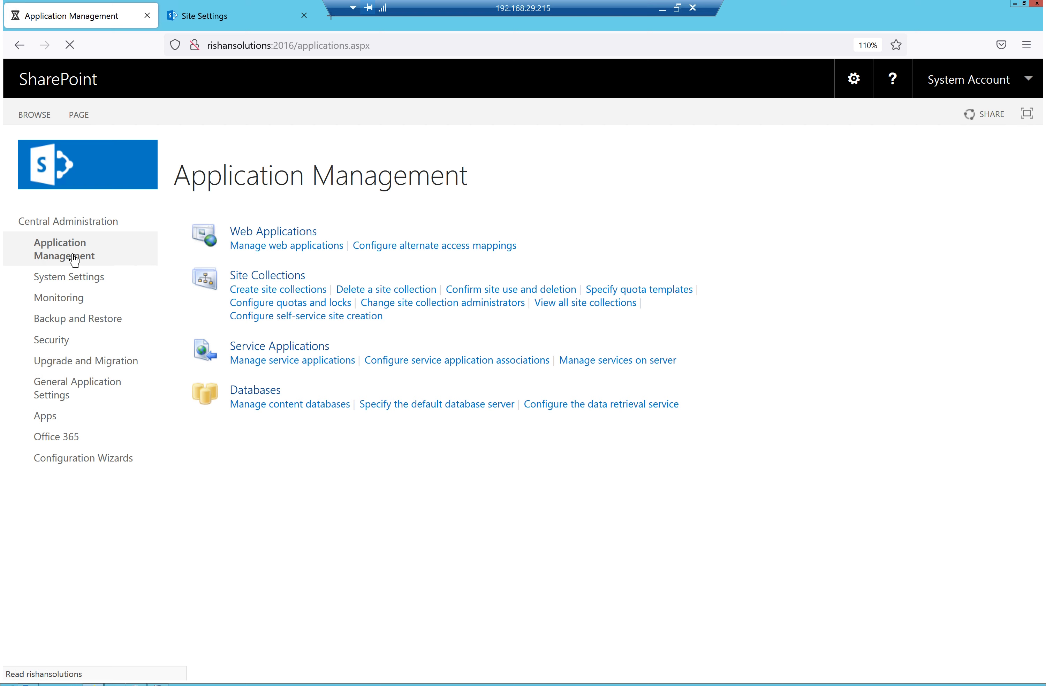
pyautogui.click(340, 360)
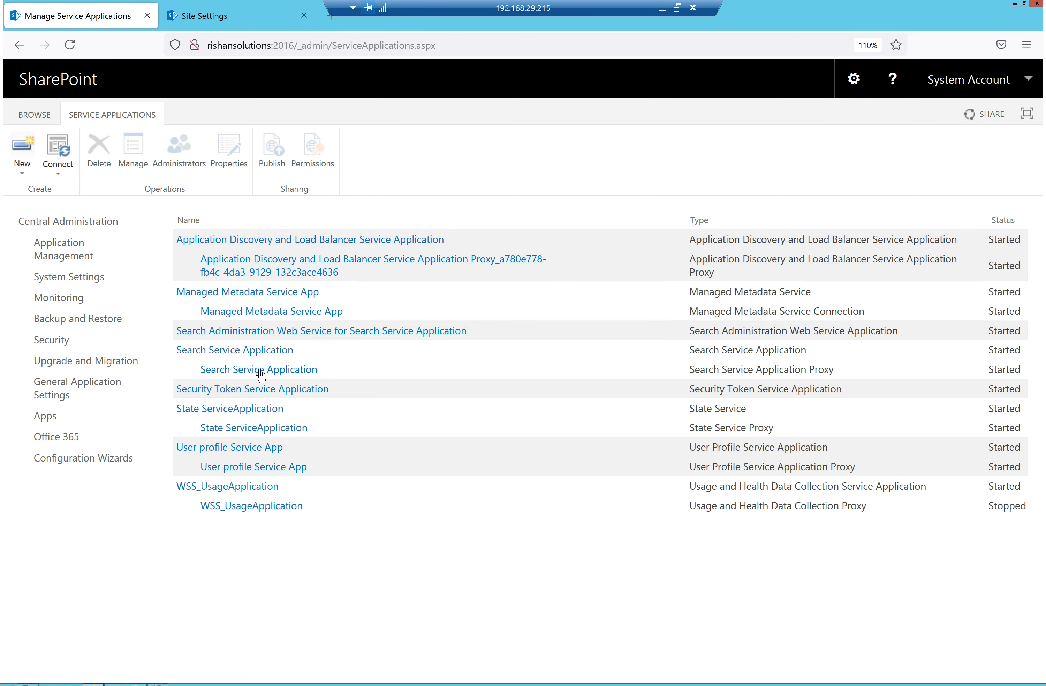
pyautogui.click(263, 451)
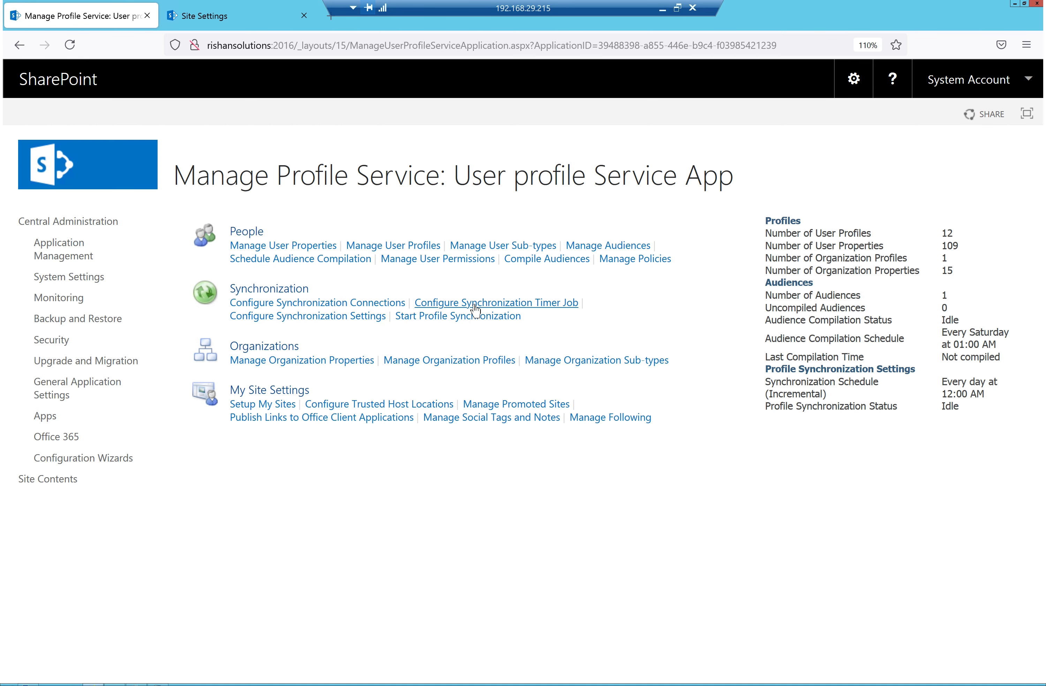
pyautogui.click(554, 305)
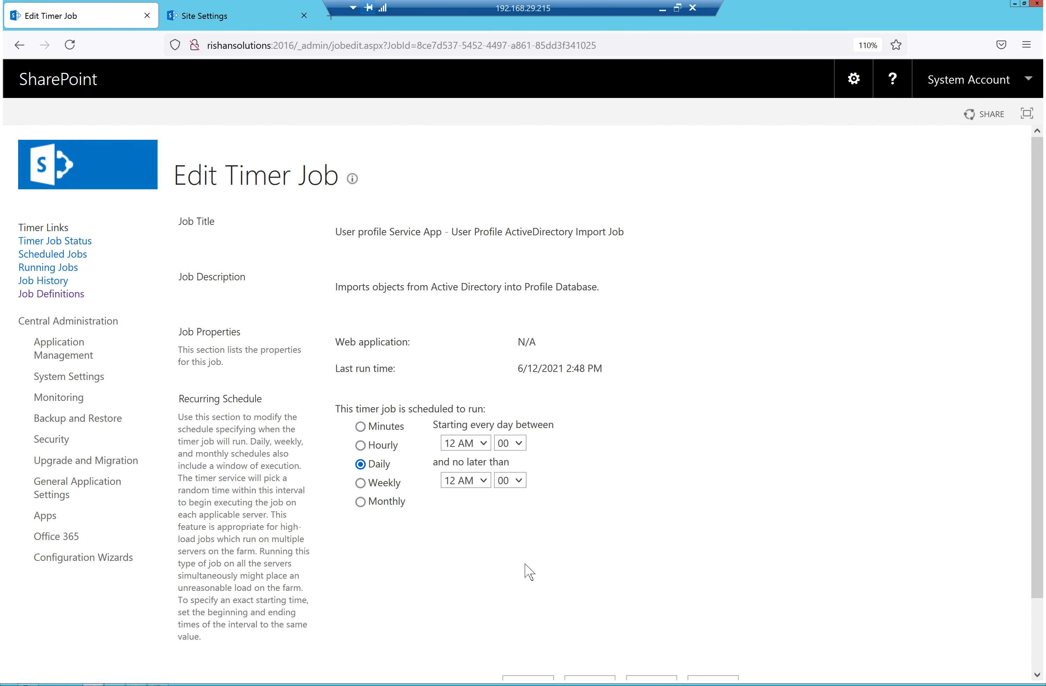
pyautogui.scroll(-3, 429, 459)
pyautogui.scroll(-3, 429, 459)
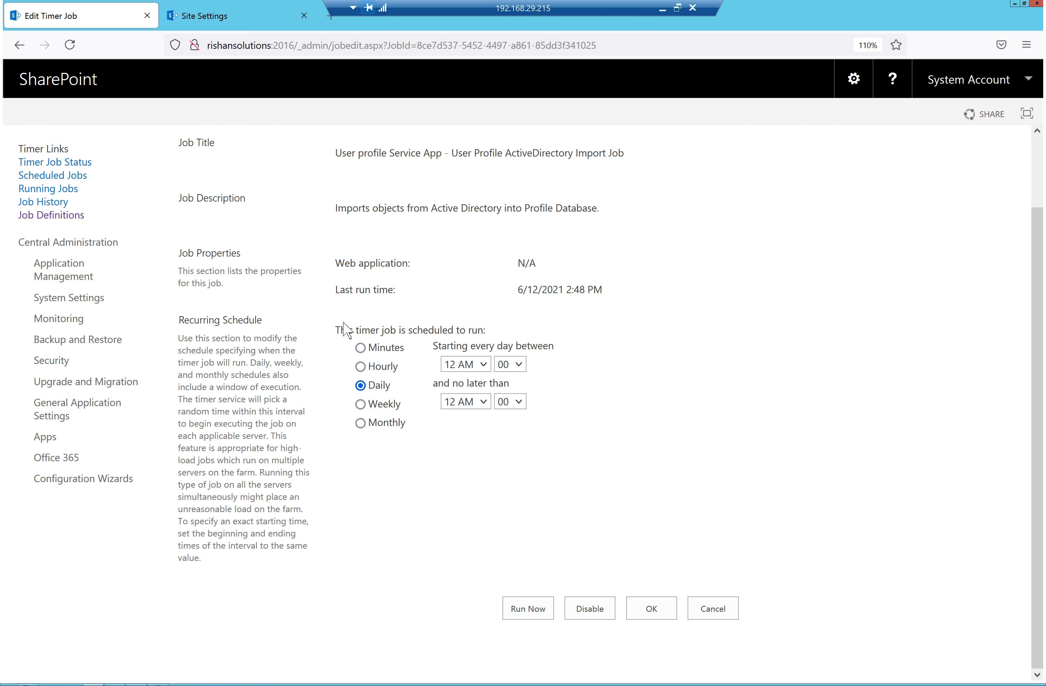
pyautogui.click(530, 616)
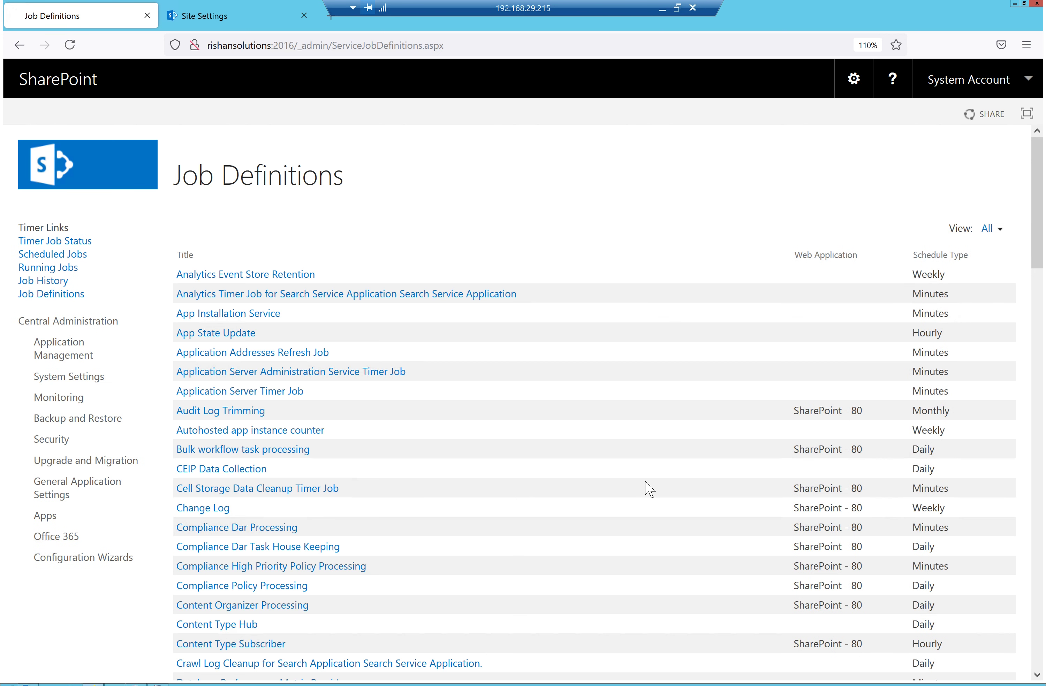
pyautogui.click(62, 356)
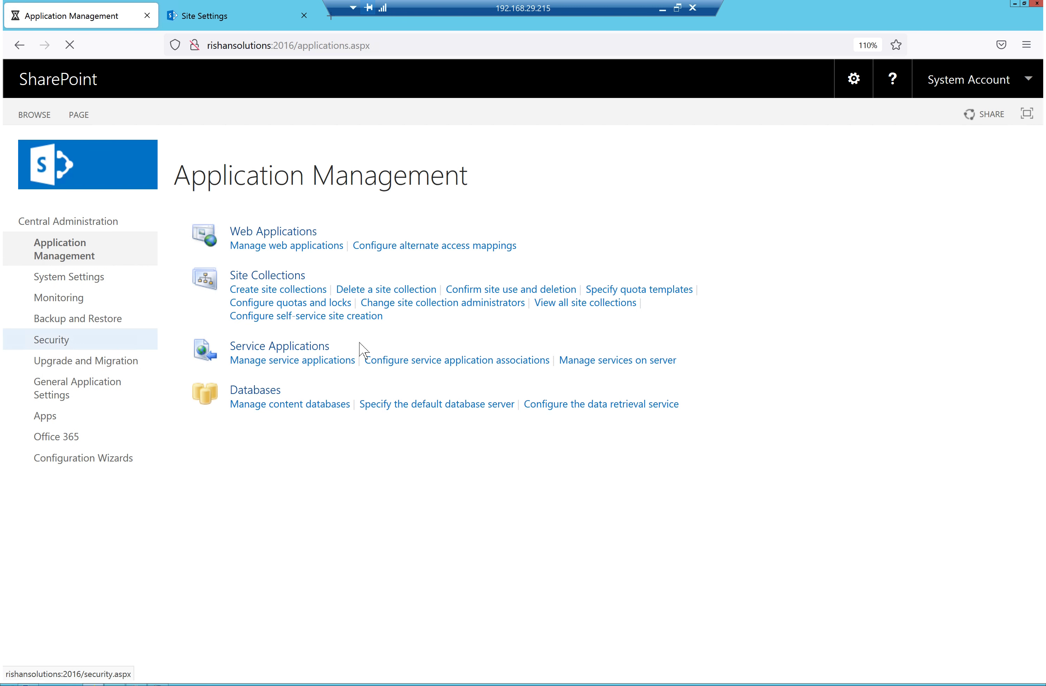
# Open Manage User Profiles in the User profile Service App and search for the demo user
pyautogui.click(303, 361)
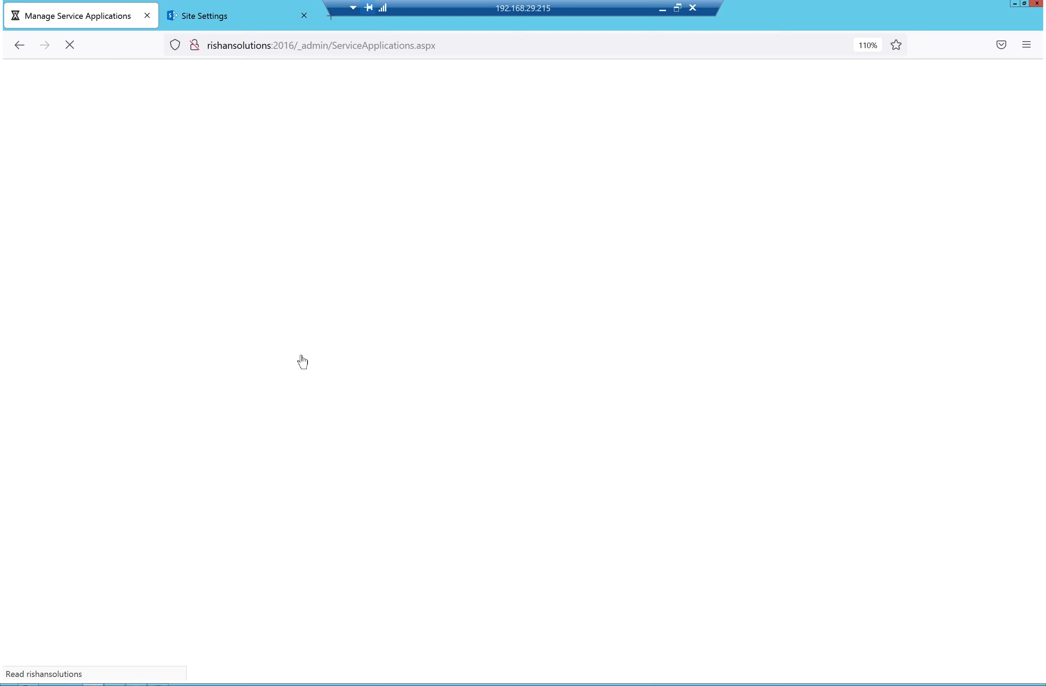
pyautogui.click(248, 450)
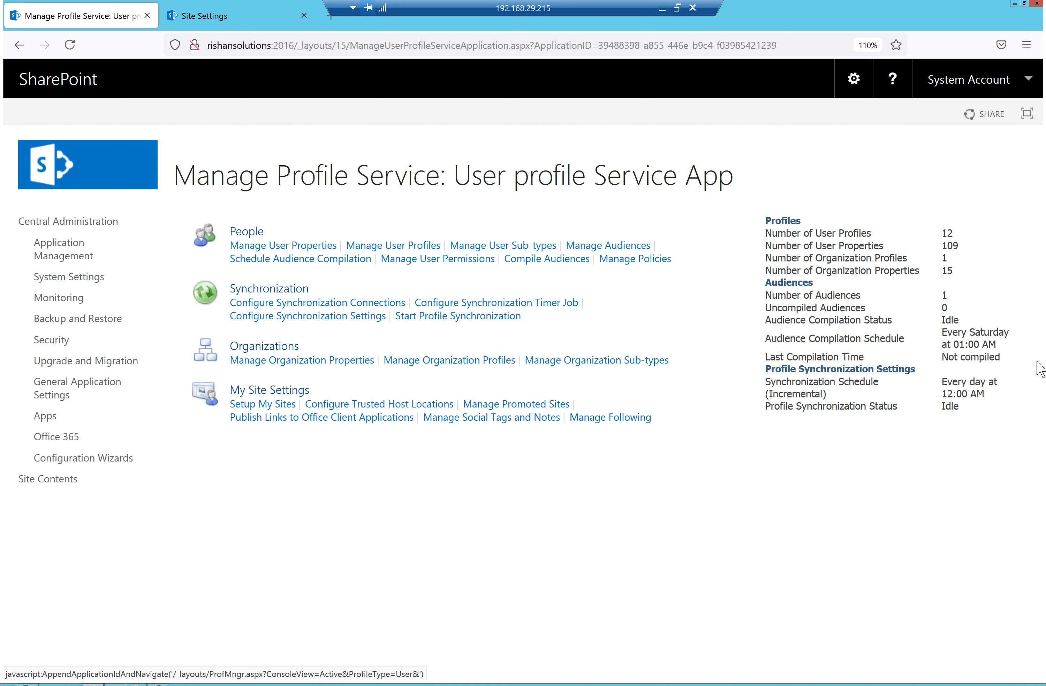
pyautogui.click(70, 45)
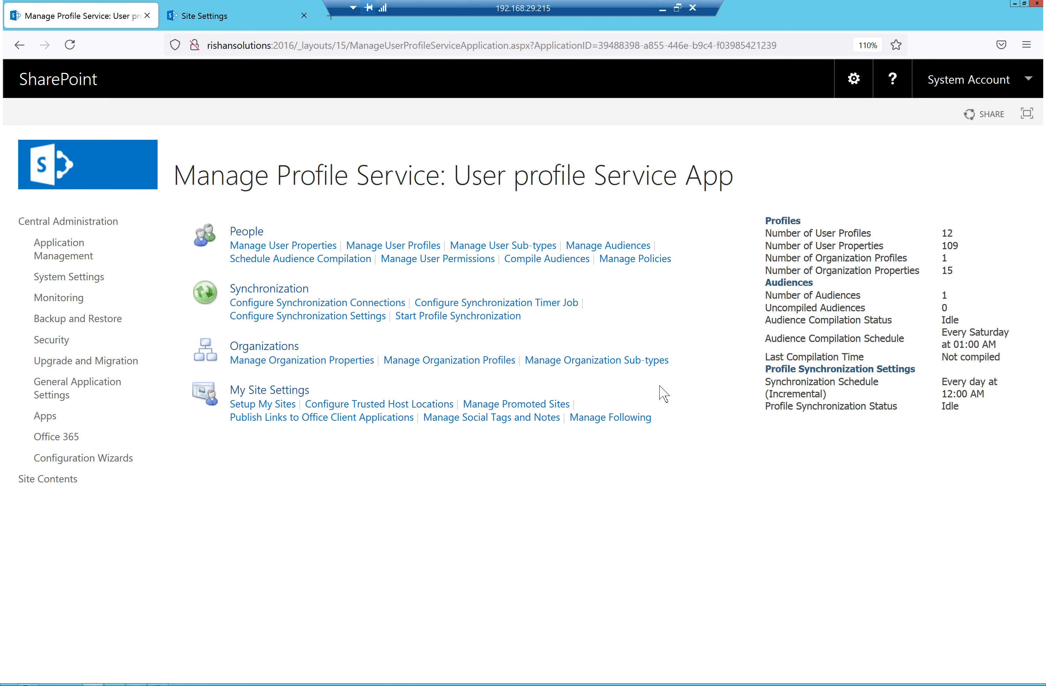
pyautogui.click(416, 246)
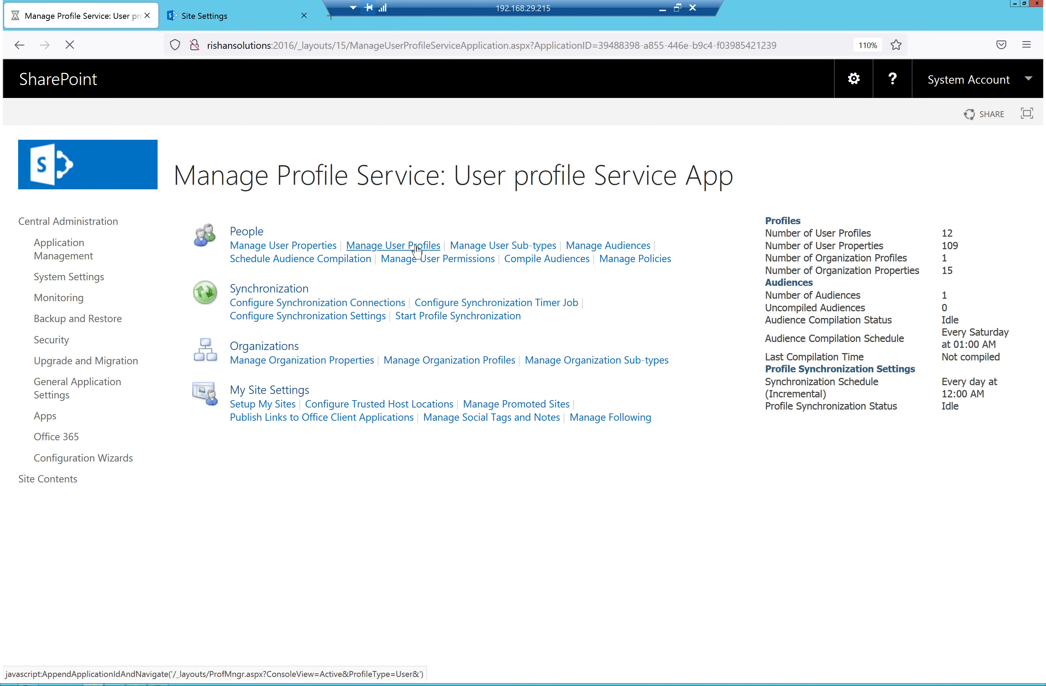
pyautogui.click(309, 273)
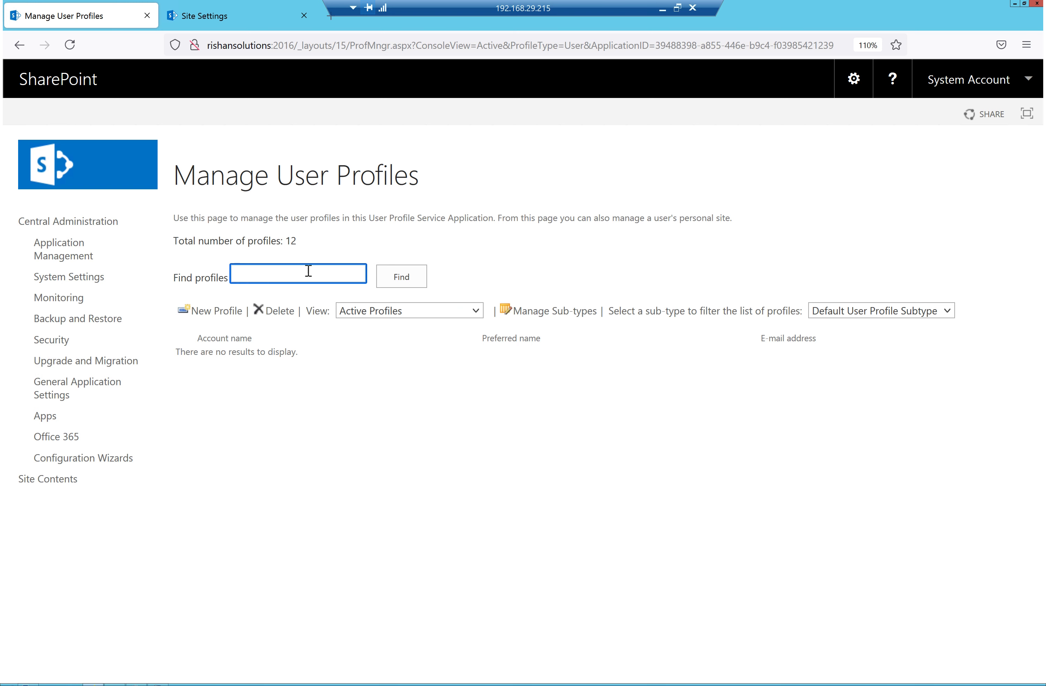
pyautogui.write('joh')
pyautogui.press('Return')
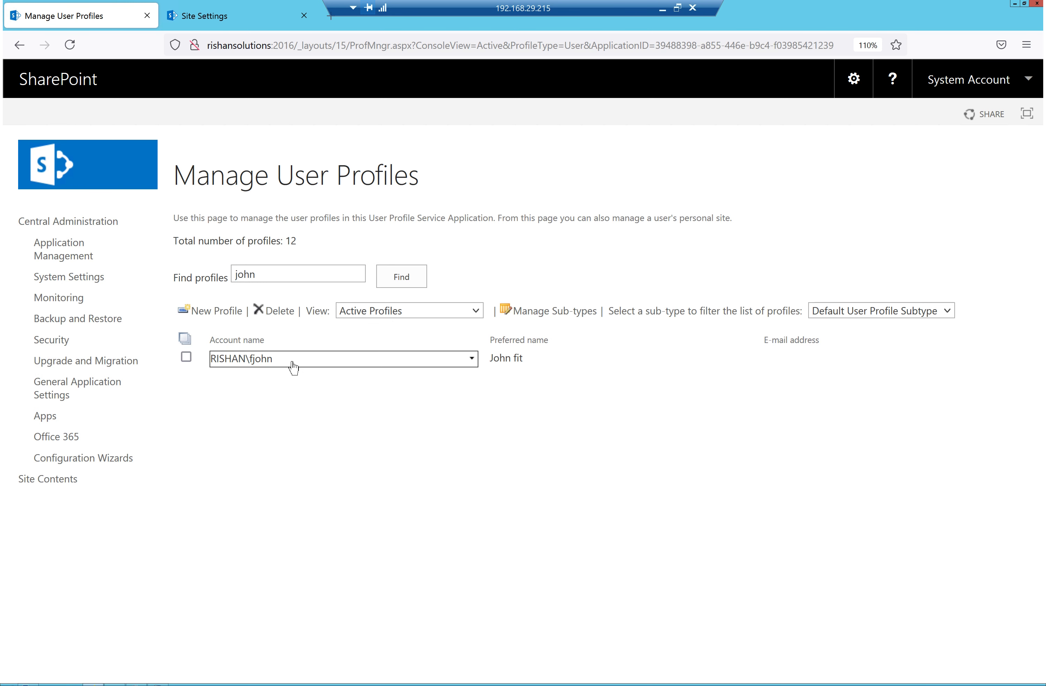
# Edit the found profile and confirm Title and Job Title read 'Software developer'
pyautogui.click(297, 364)
pyautogui.click(194, 379)
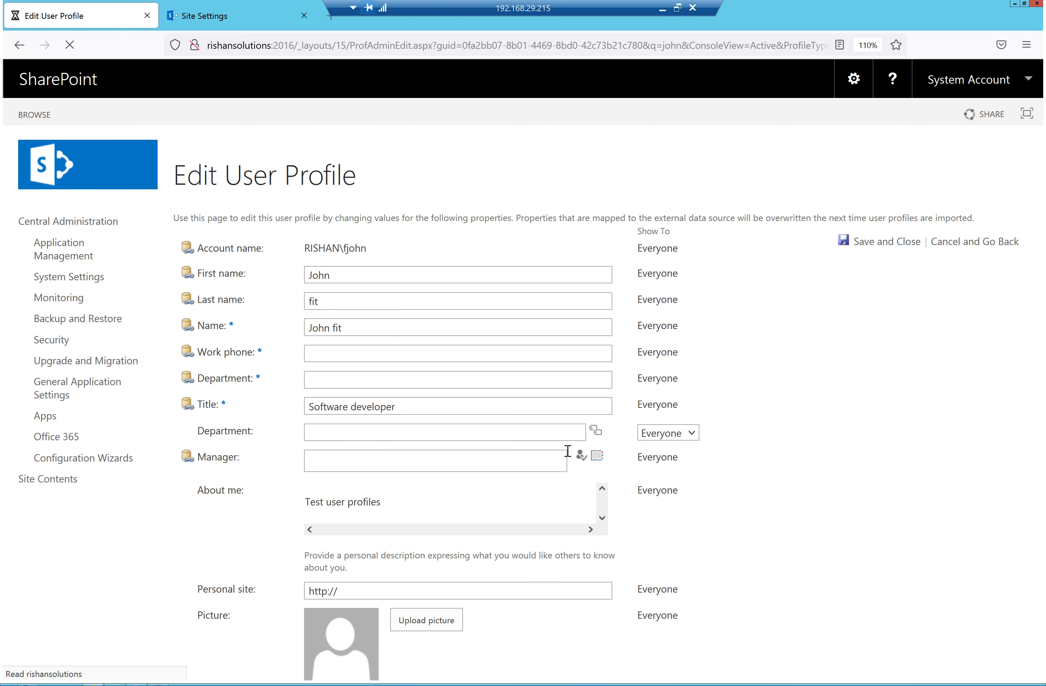
pyautogui.scroll(-2, 346, 410)
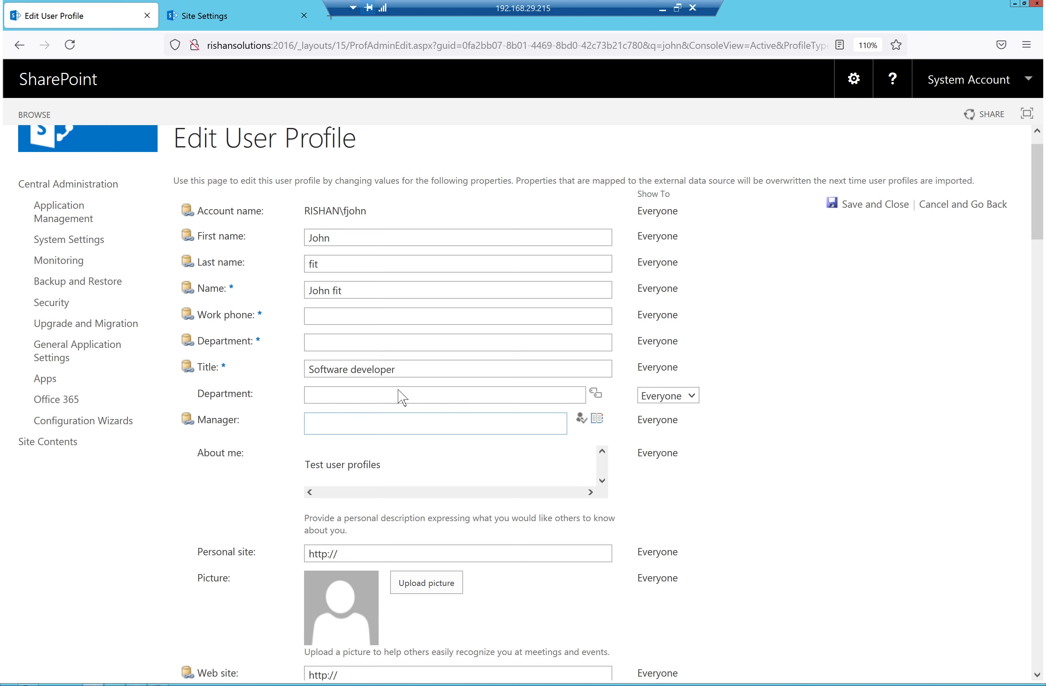
pyautogui.scroll(-1, 408, 373)
pyautogui.moveTo(397, 327); pyautogui.dragTo(316, 323)
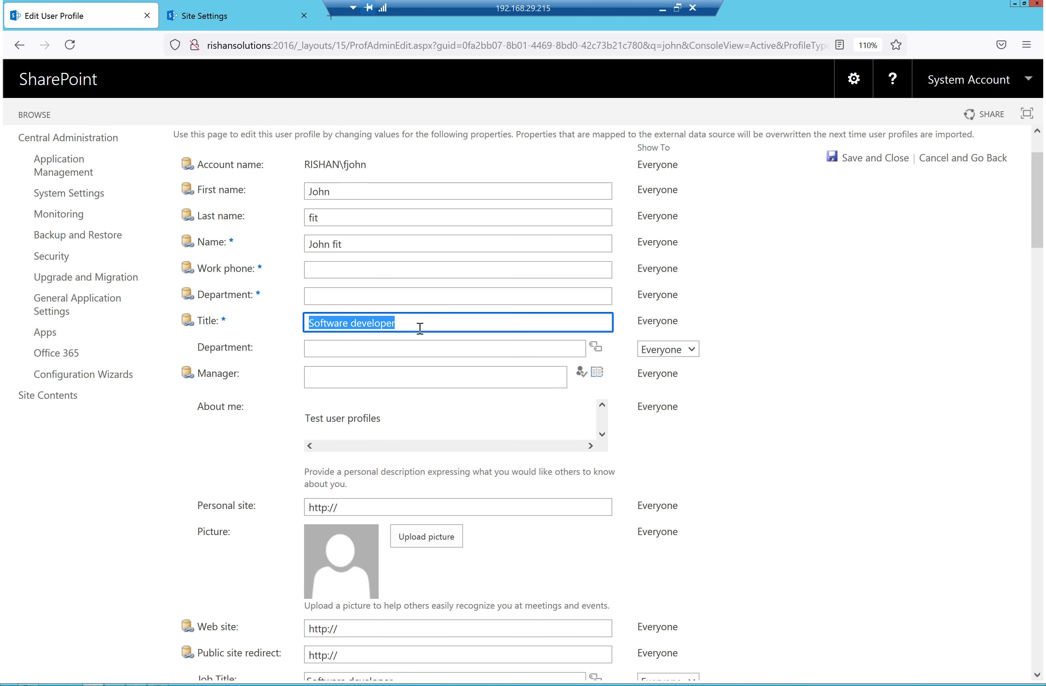
pyautogui.scroll(-4, 357, 624)
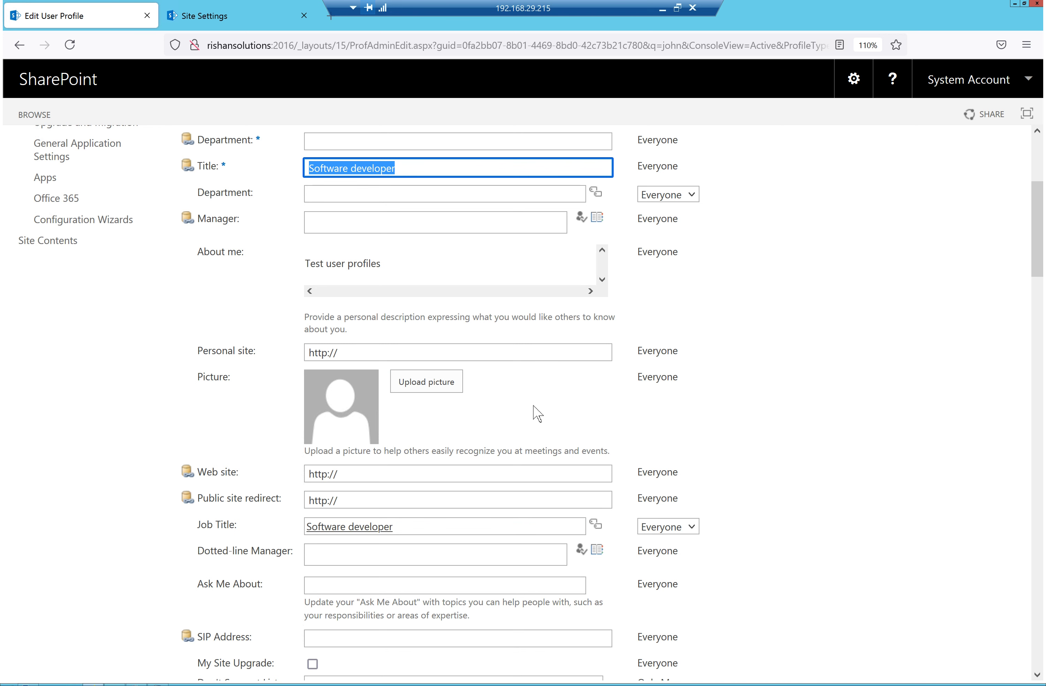
pyautogui.scroll(1, 508, 406)
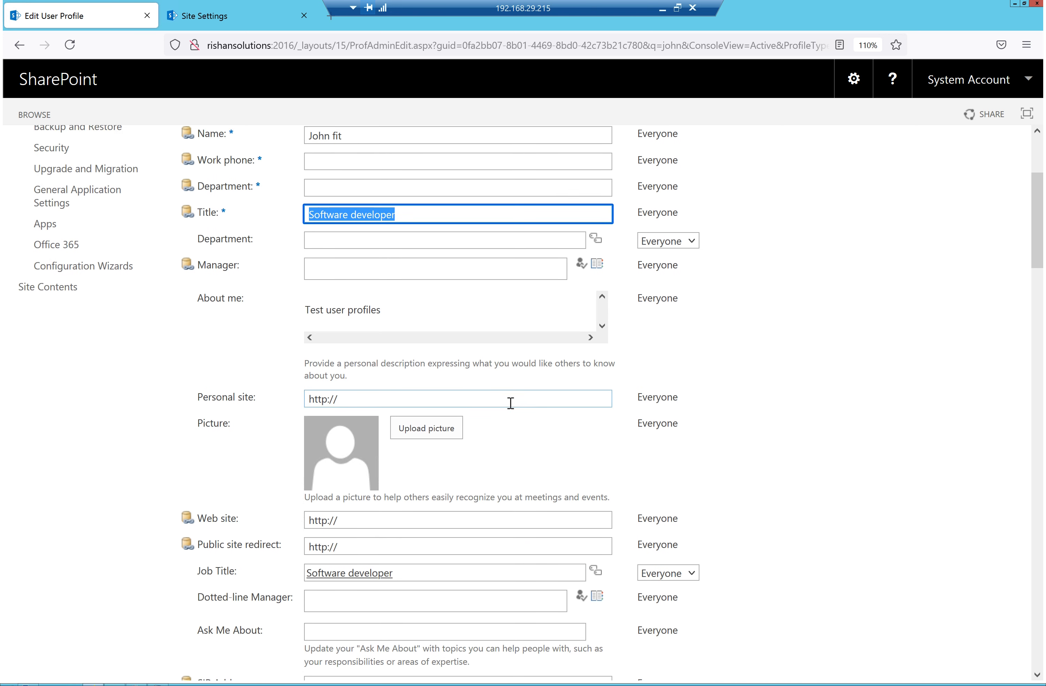
pyautogui.scroll(4, 429, 324)
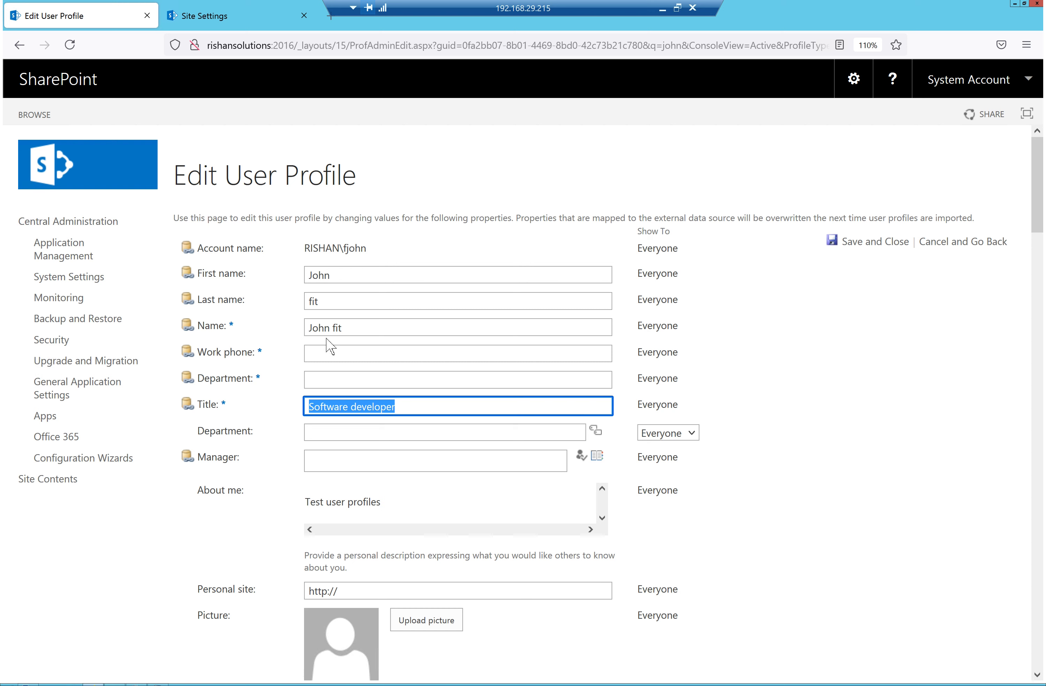
# Leave the profile and reopen the User profile Service App from Manage service applications
pyautogui.click(241, 23)
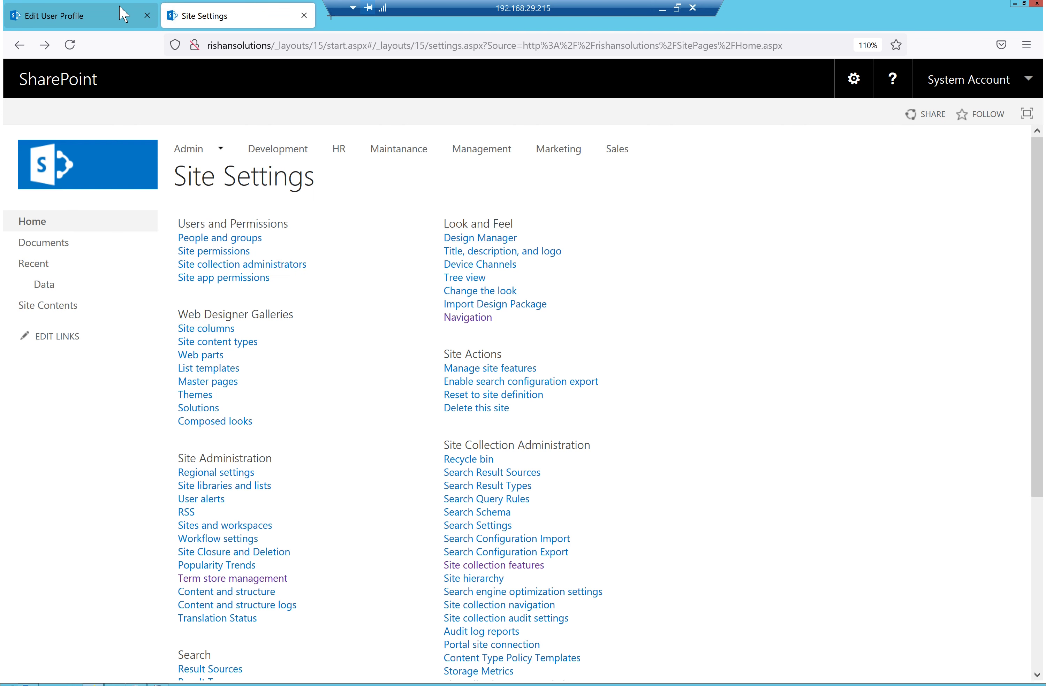
pyautogui.click(124, 15)
pyautogui.click(20, 45)
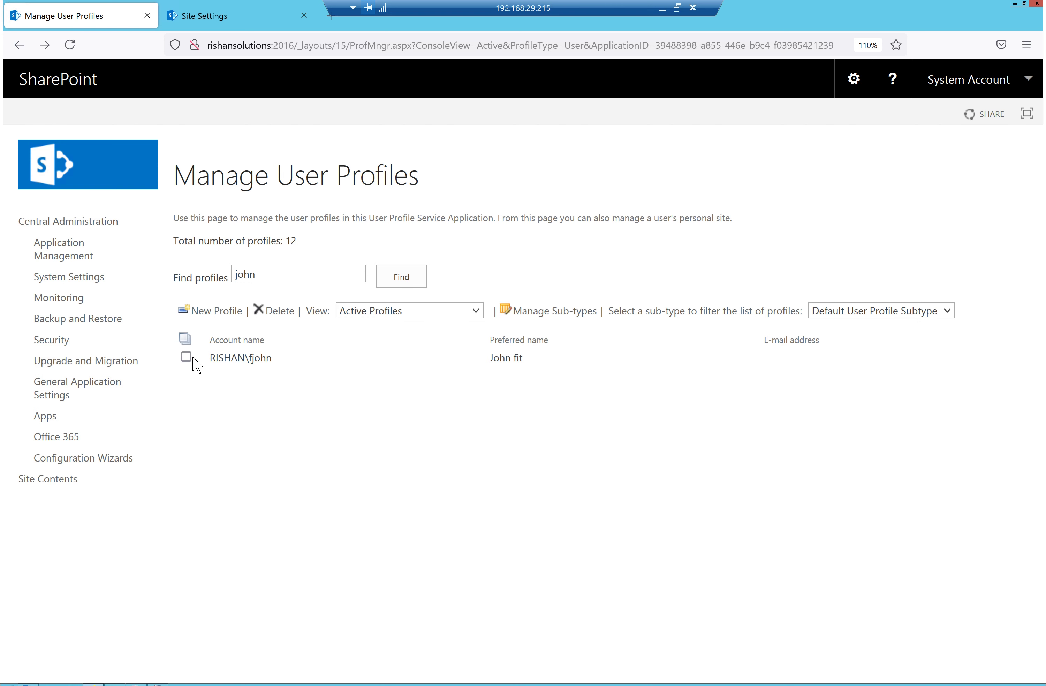
pyautogui.click(81, 261)
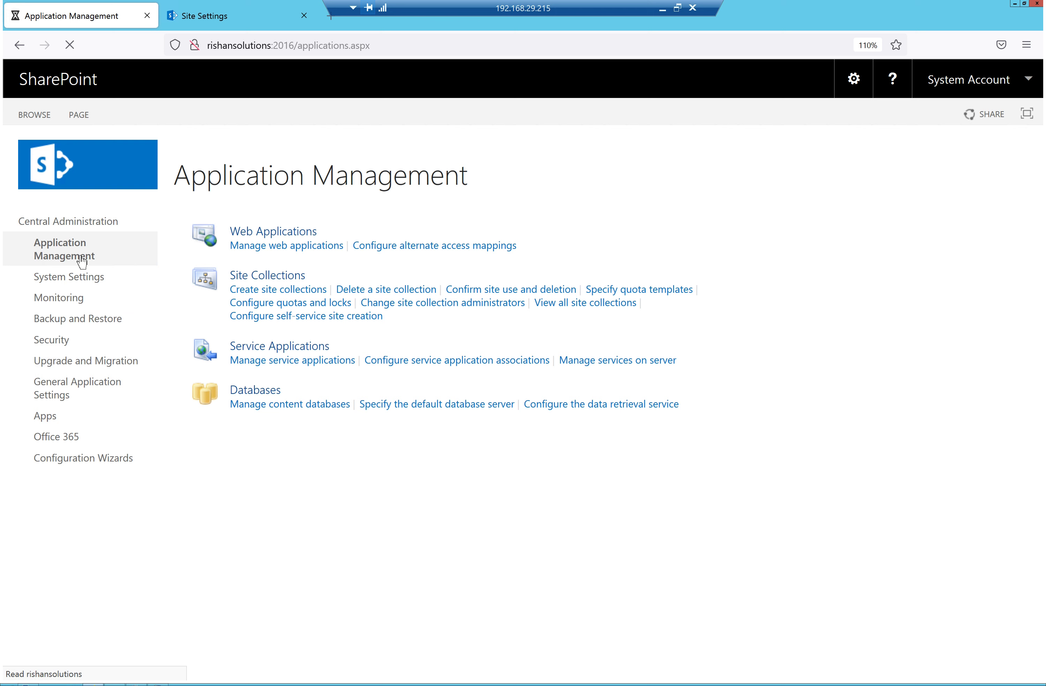
pyautogui.click(303, 366)
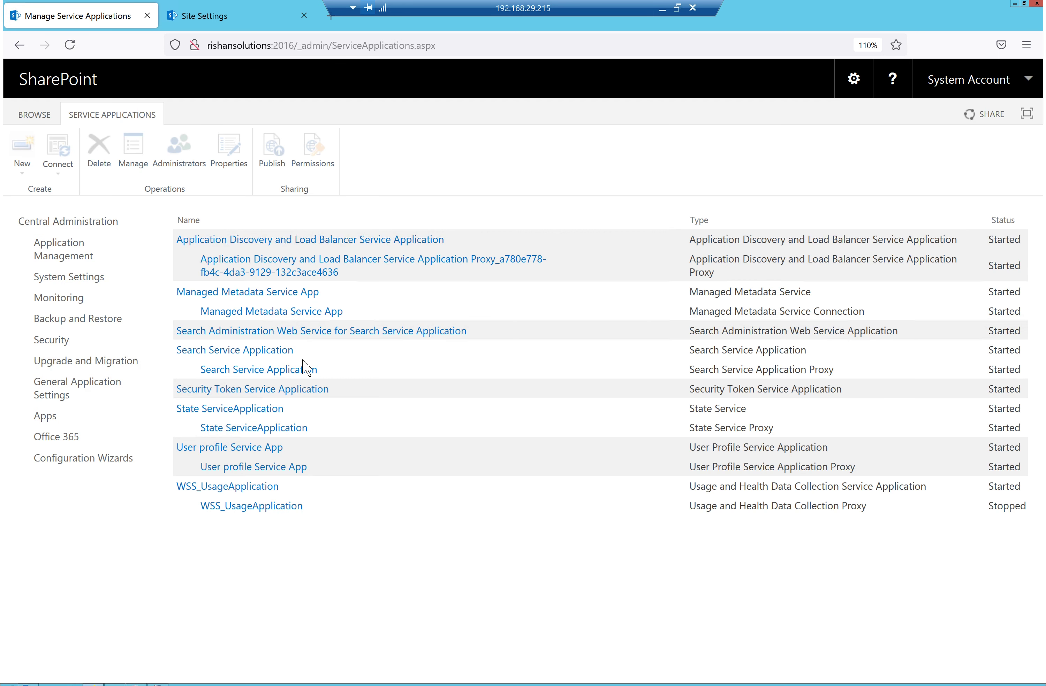
pyautogui.click(251, 450)
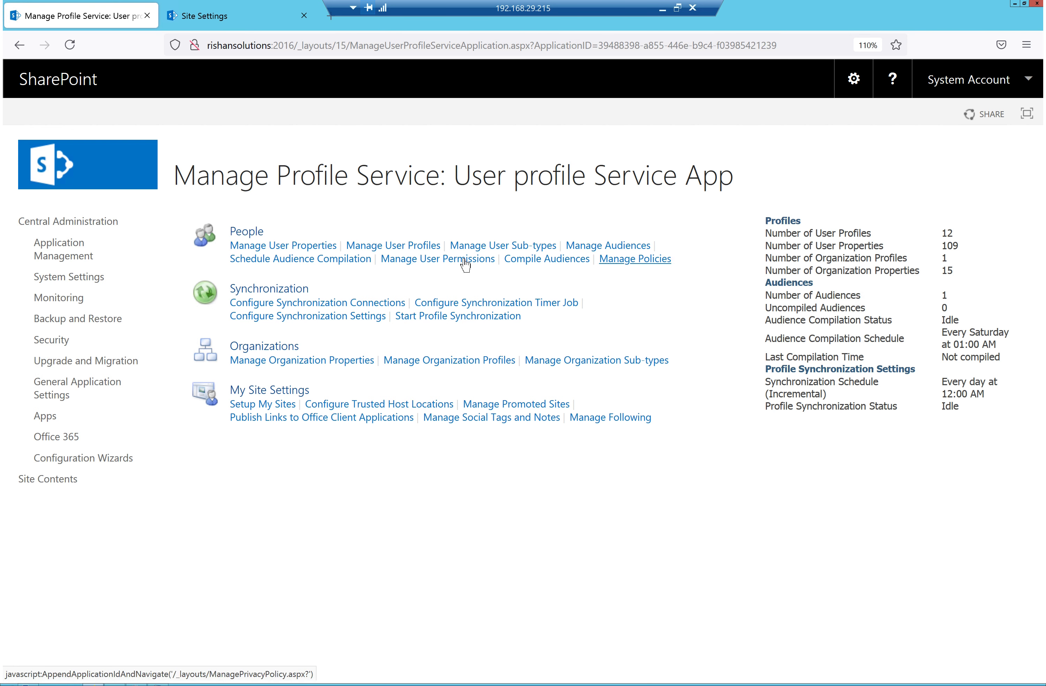
pyautogui.click(429, 262)
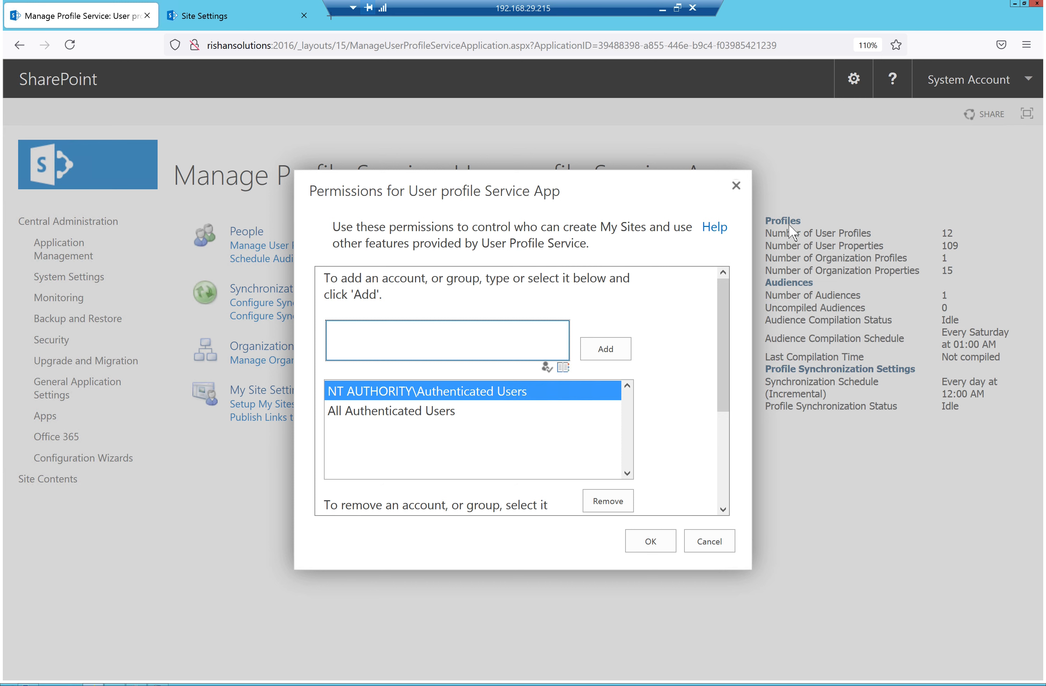
pyautogui.click(740, 195)
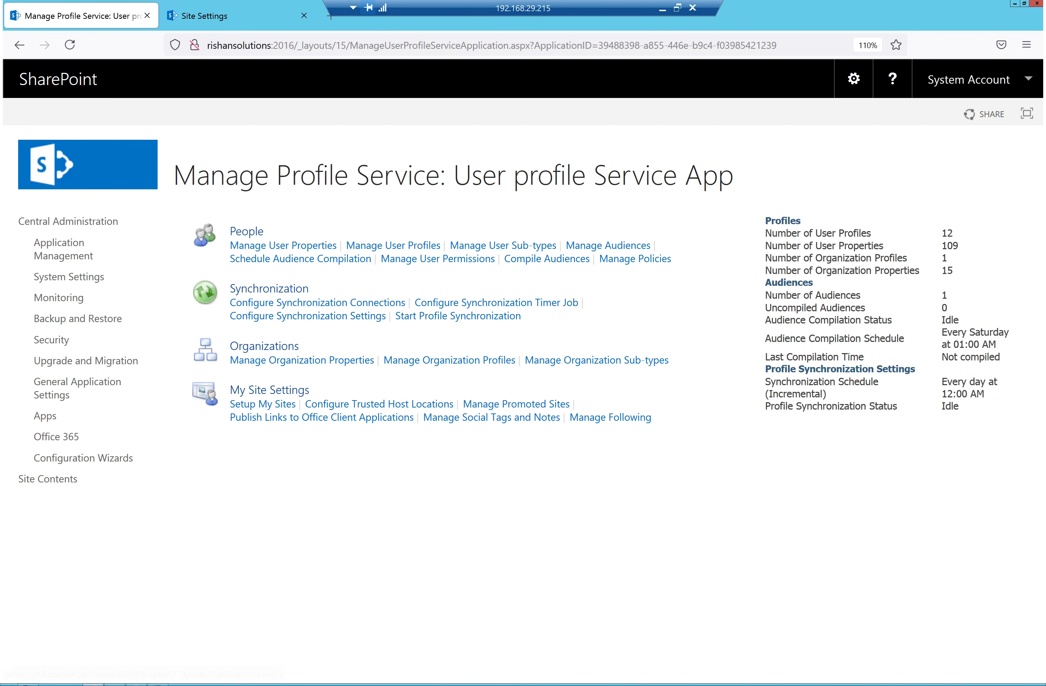
# Set the first user's Office to Headoffice in Active Directory Users and Computers
pyautogui.moveTo(158, 685)
pyautogui.click(125, 685)
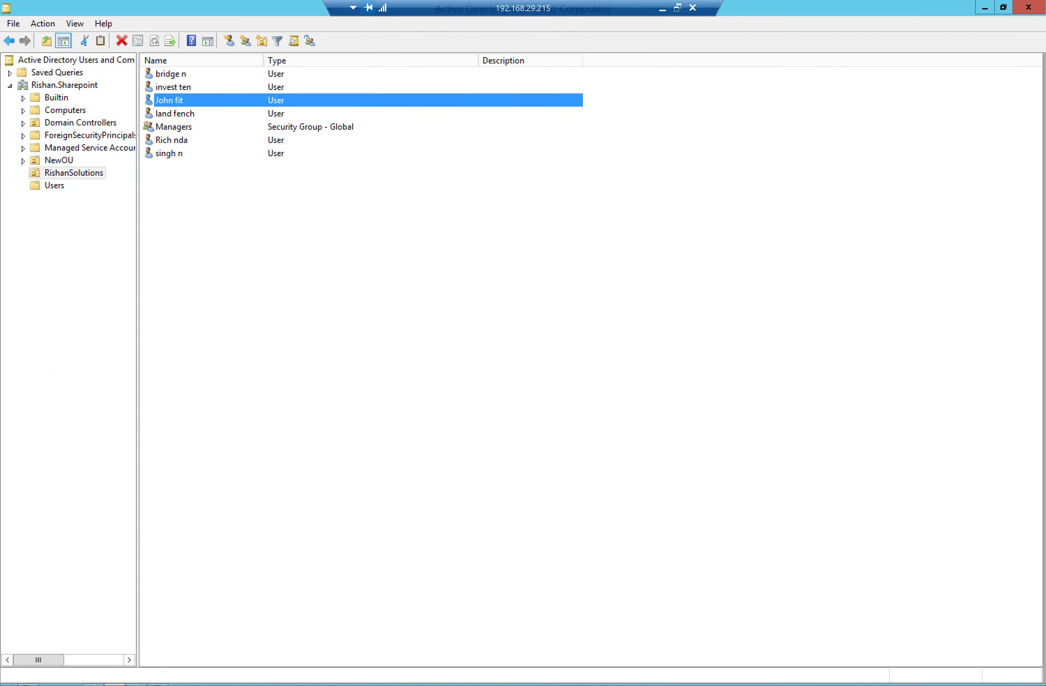
pyautogui.click(350, 210)
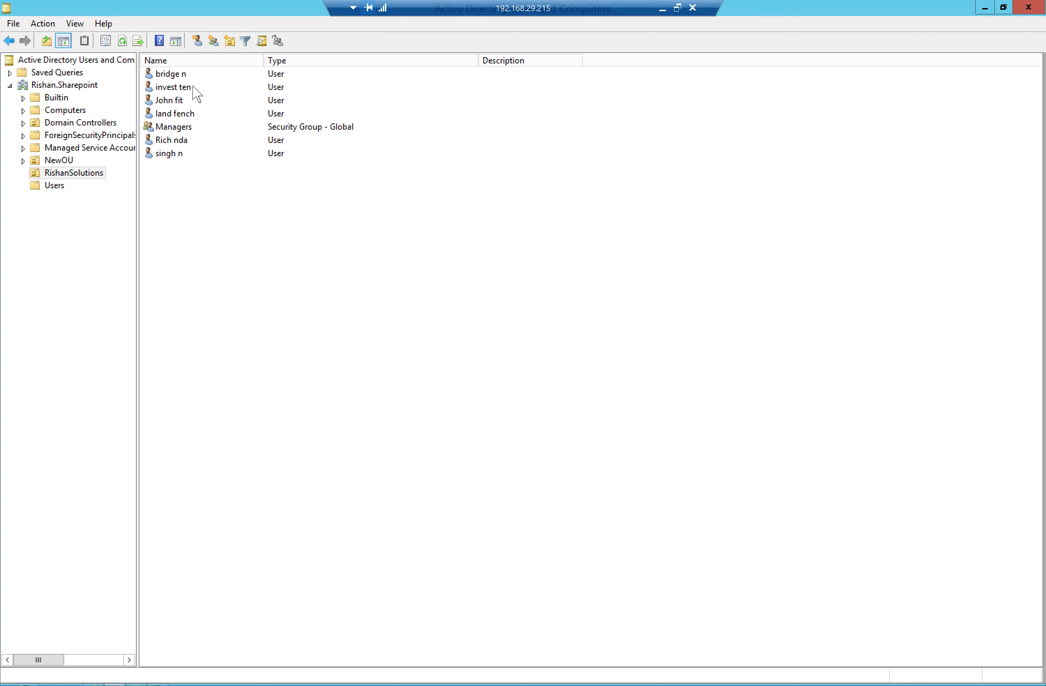
pyautogui.click(177, 77)
pyautogui.rightClick(178, 78)
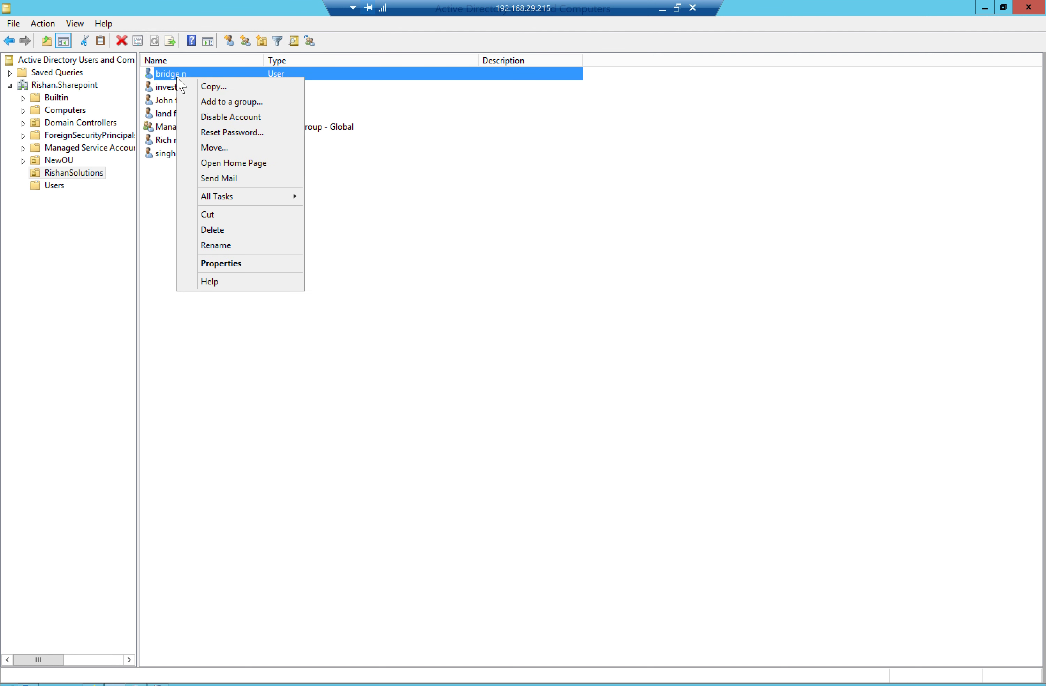
pyautogui.click(226, 263)
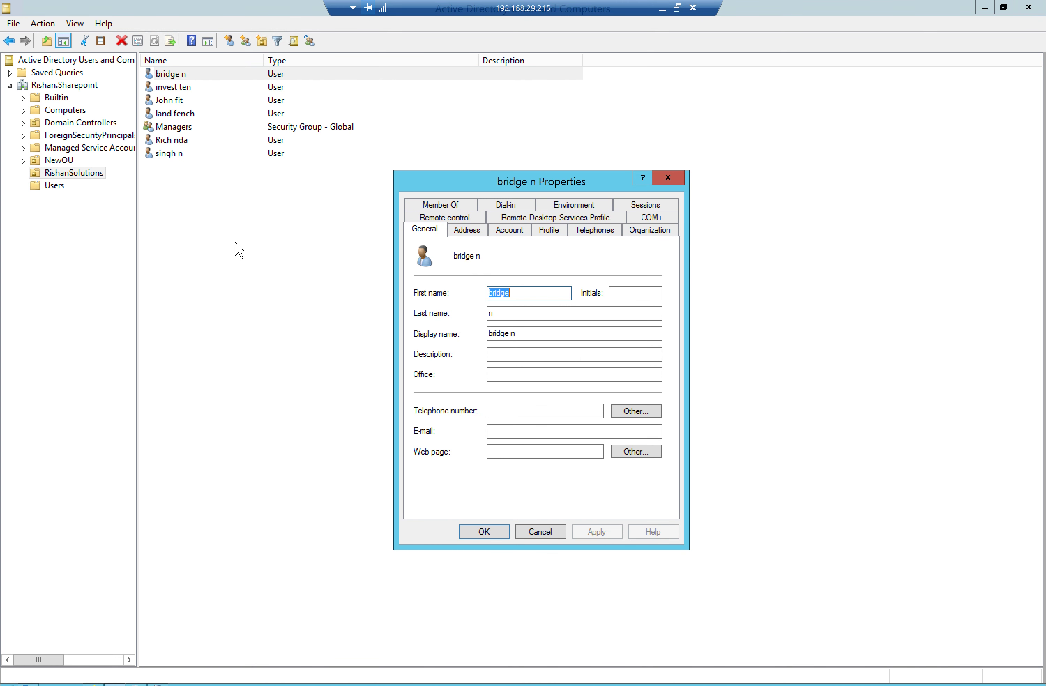
pyautogui.click(514, 376)
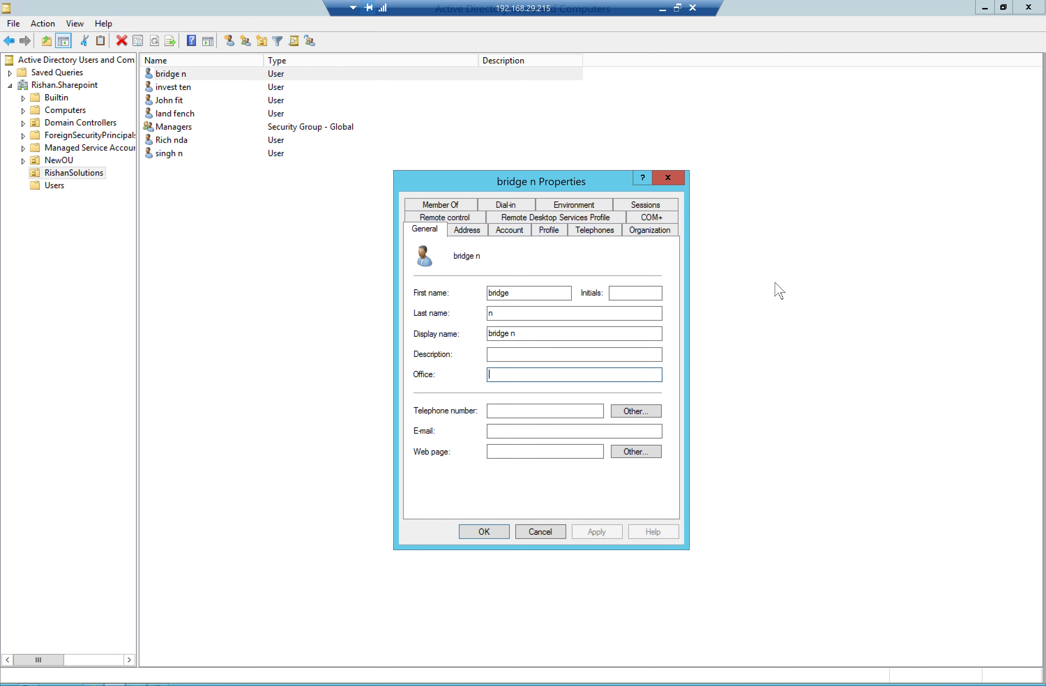
pyautogui.write('Headoffice')
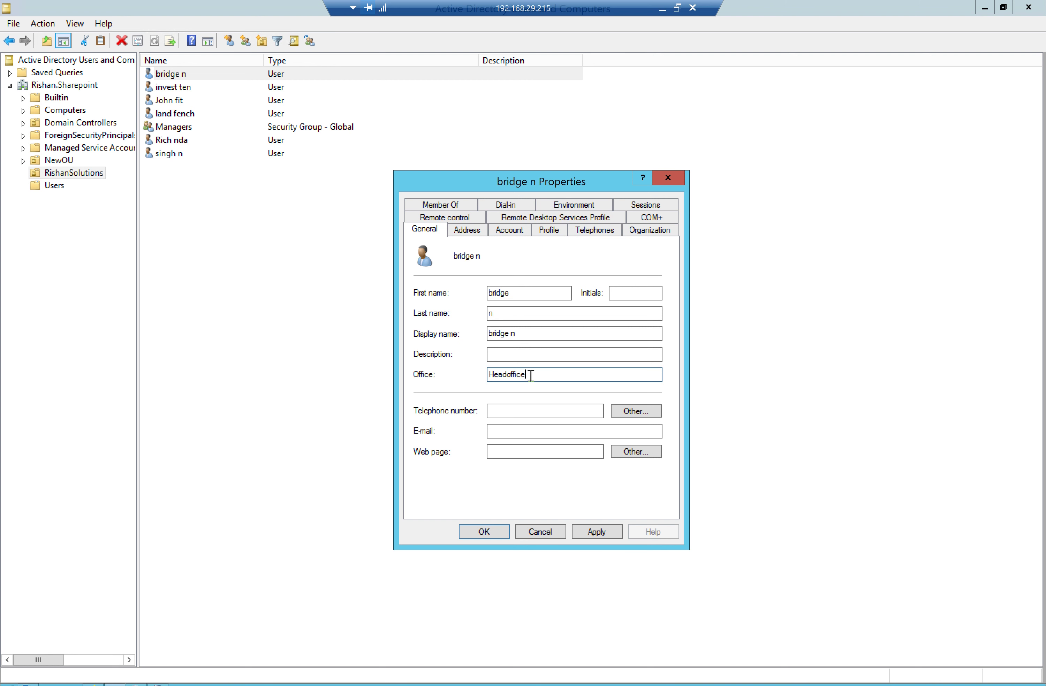
pyautogui.moveTo(531, 376); pyautogui.dragTo(482, 375)
pyautogui.hotkey('ctrl', 'c')
pyautogui.click(584, 535)
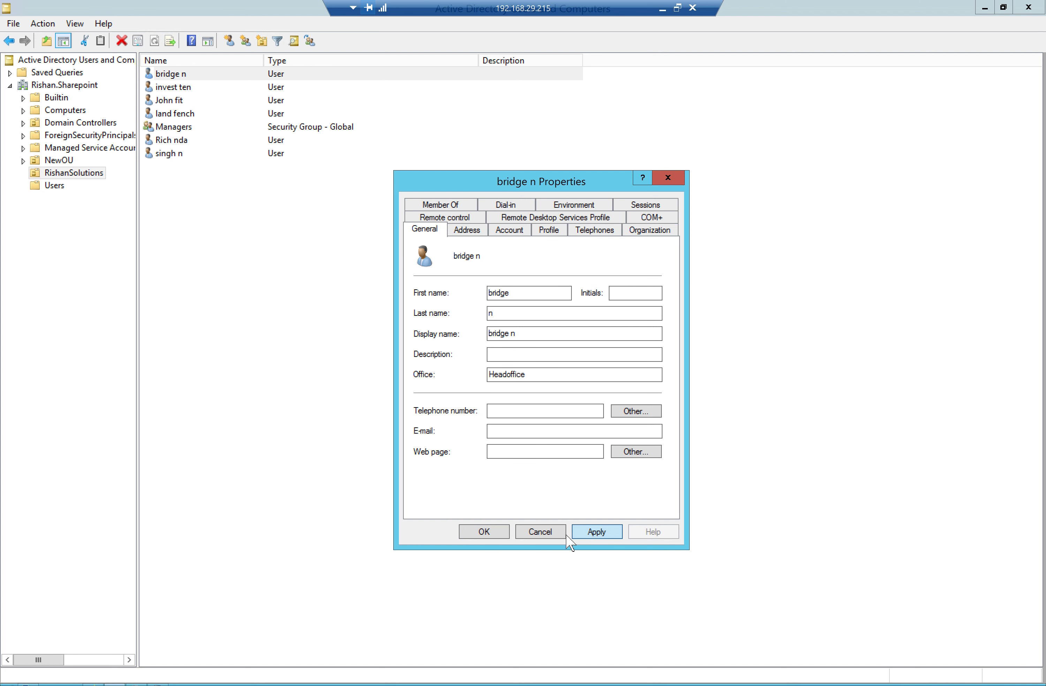
pyautogui.click(473, 536)
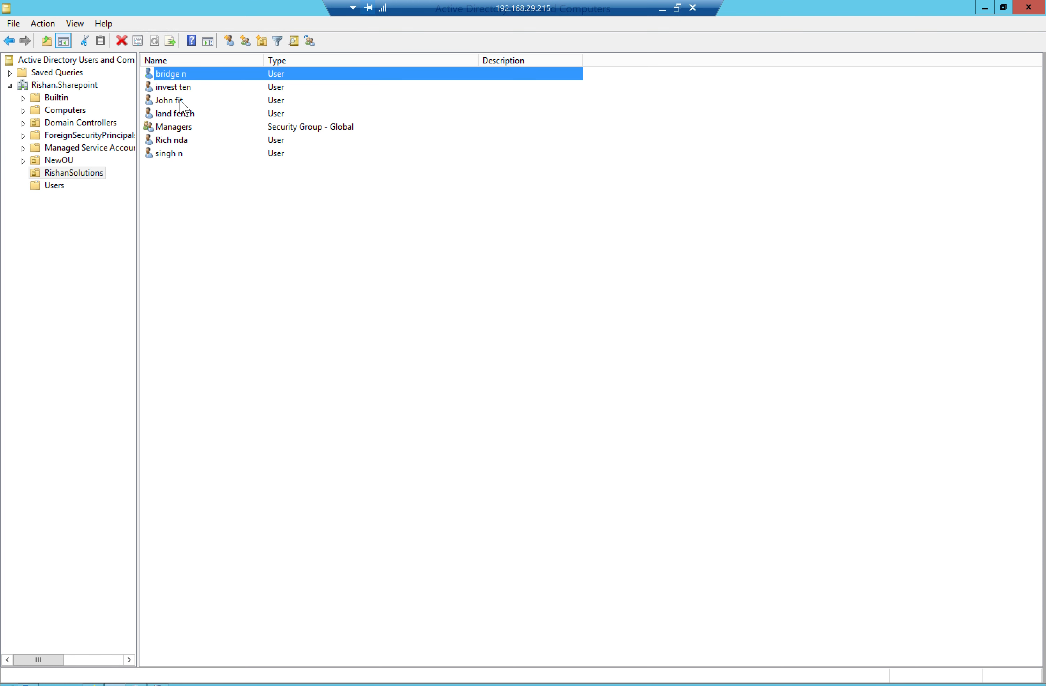
# Set the next user's Office to Headoffice and close their properties
pyautogui.rightClick(166, 101)
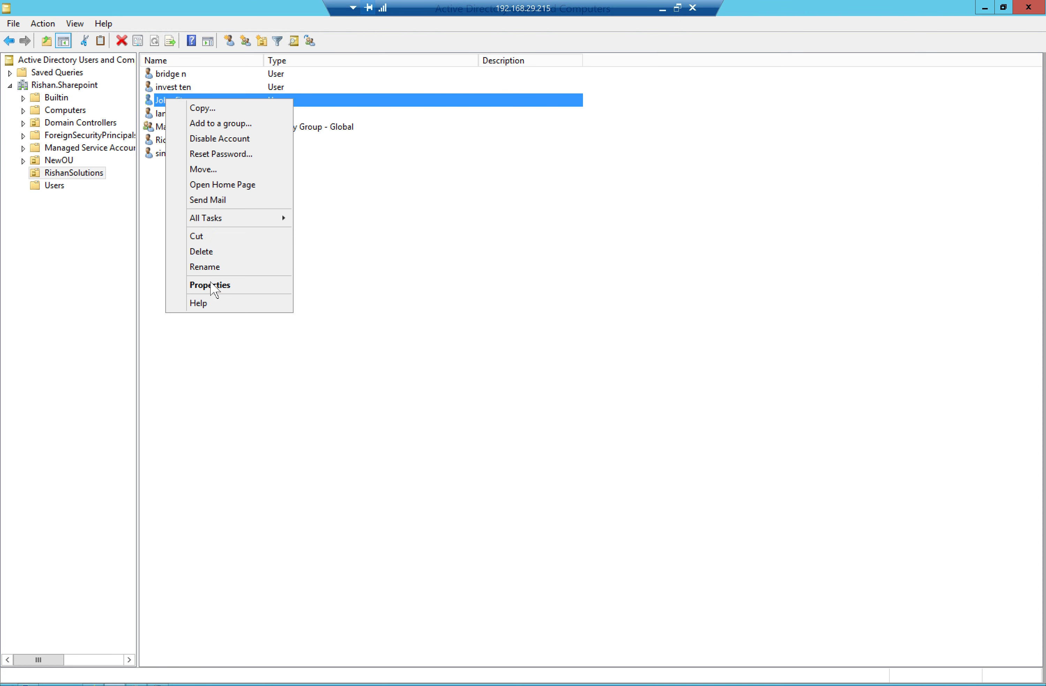
pyautogui.click(212, 285)
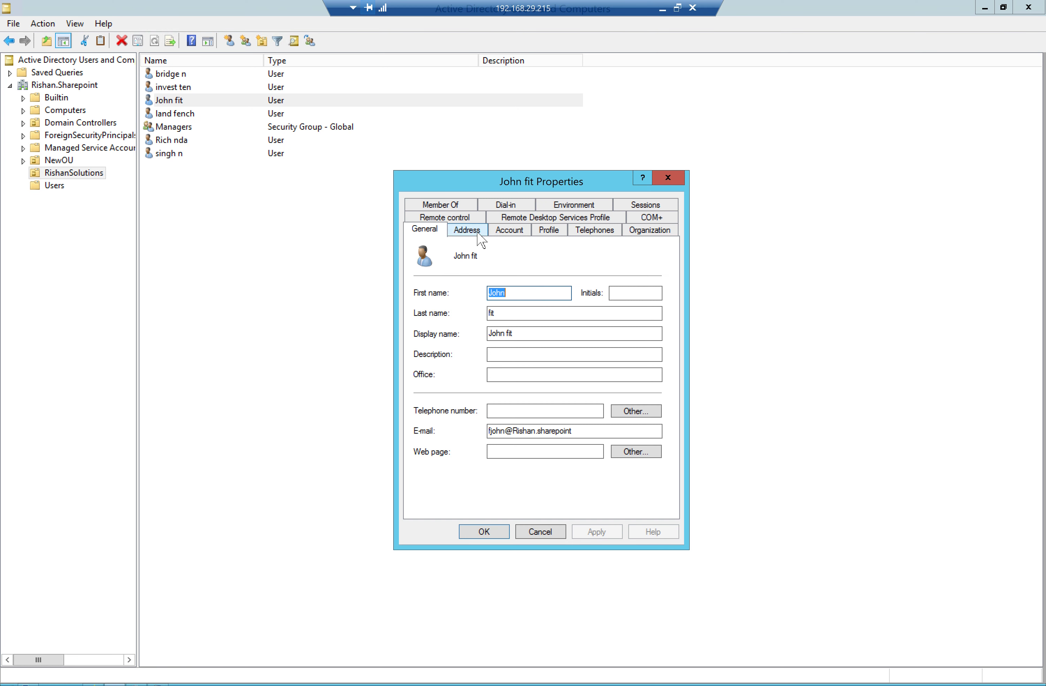
pyautogui.click(547, 377)
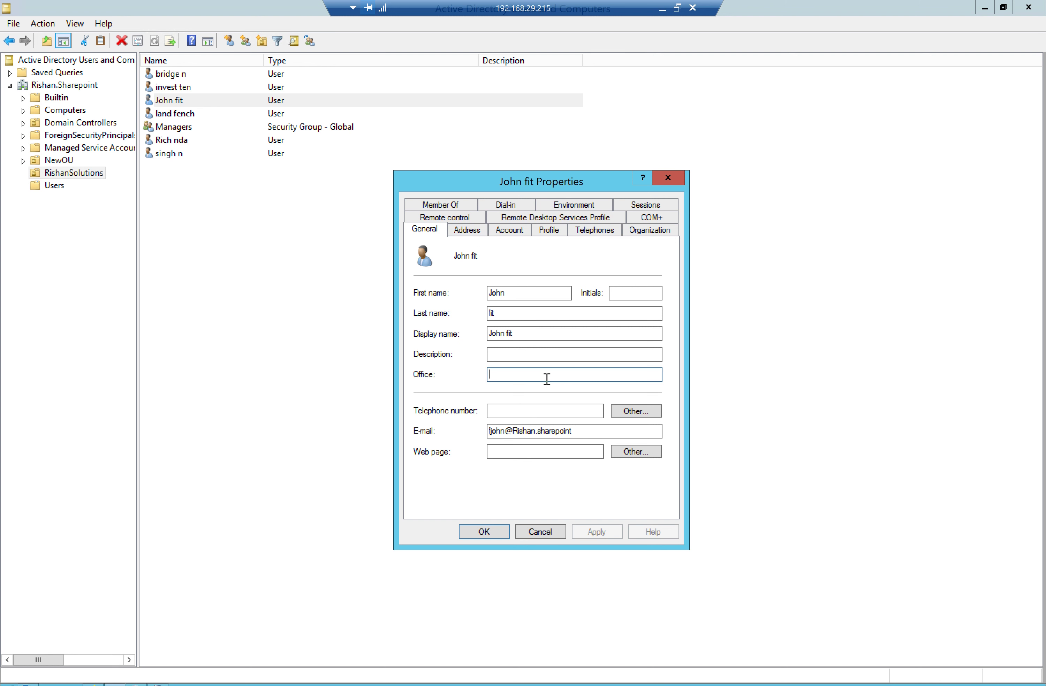
pyautogui.write('Headoffice')
pyautogui.click(597, 534)
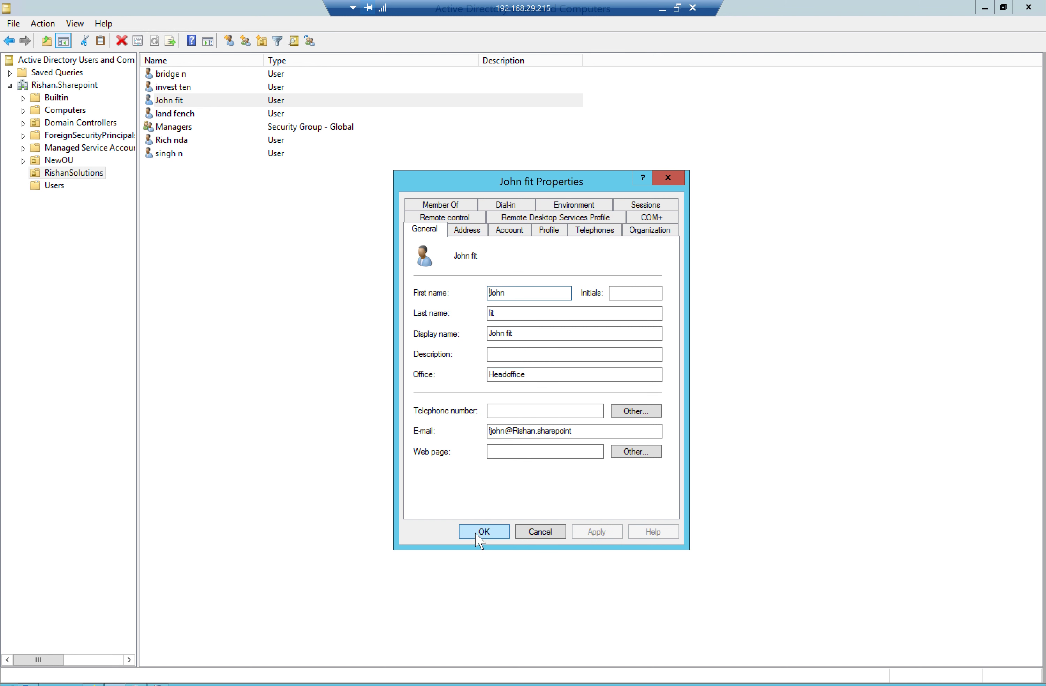
pyautogui.click(484, 534)
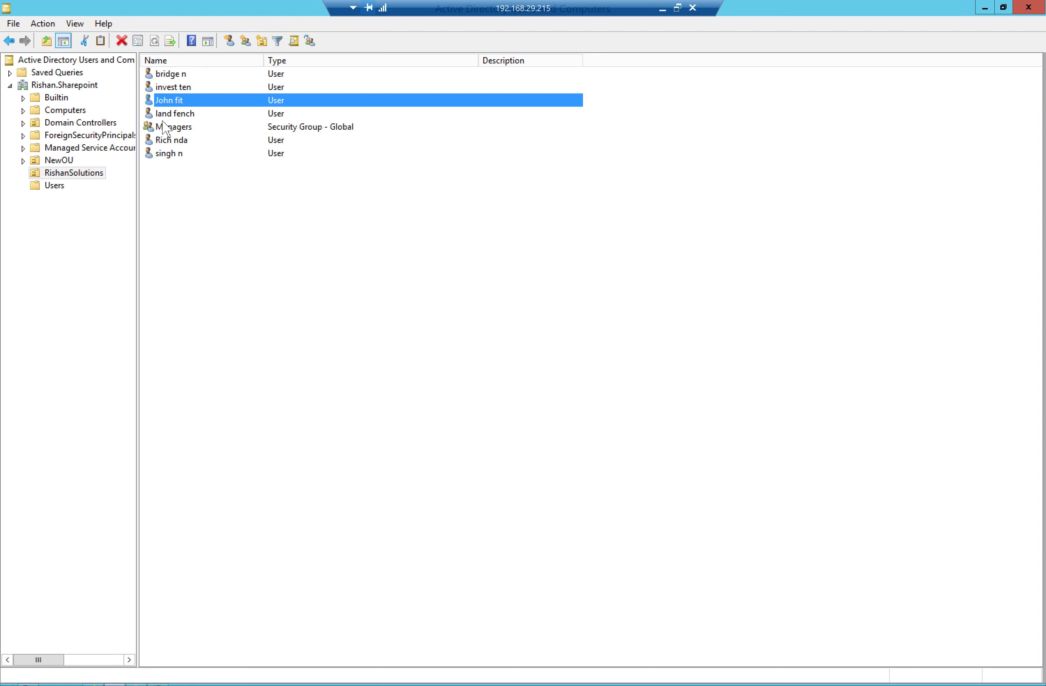
# Correct another user's Office from Head-office to Headoffice, then return to SharePoint's import timer job
pyautogui.rightClick(168, 141)
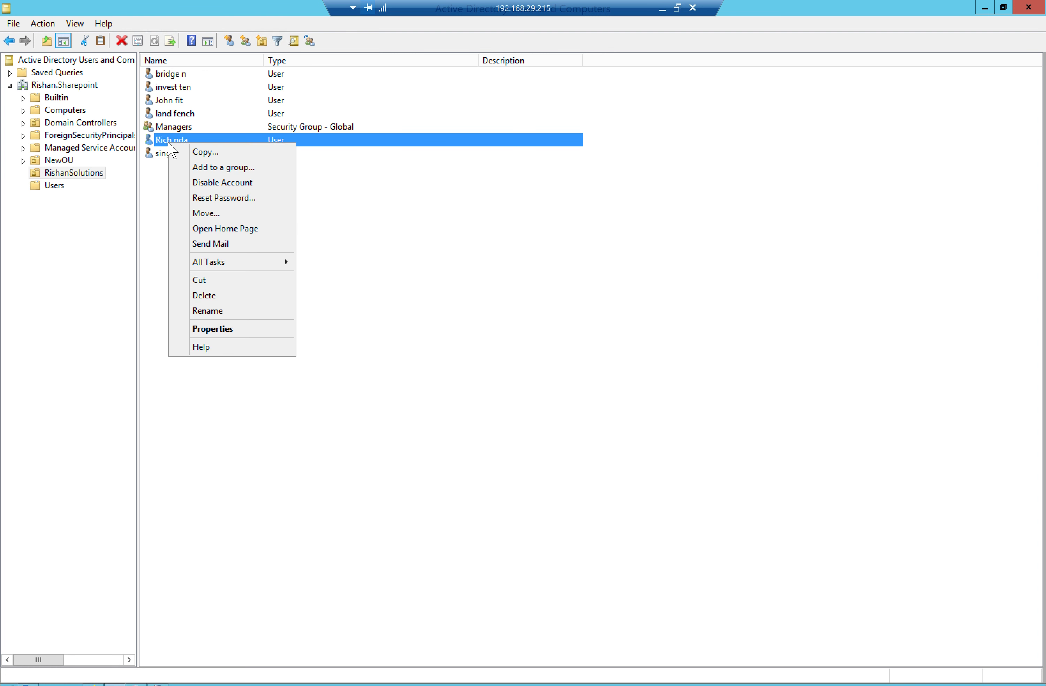
pyautogui.click(228, 330)
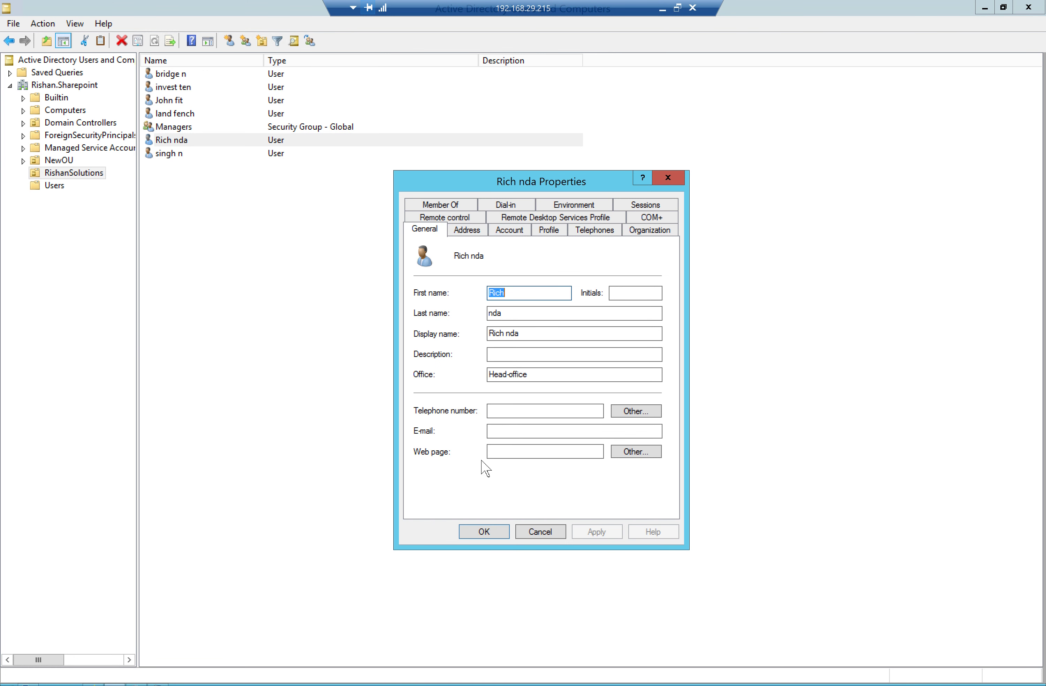
pyautogui.moveTo(531, 374); pyautogui.dragTo(484, 376)
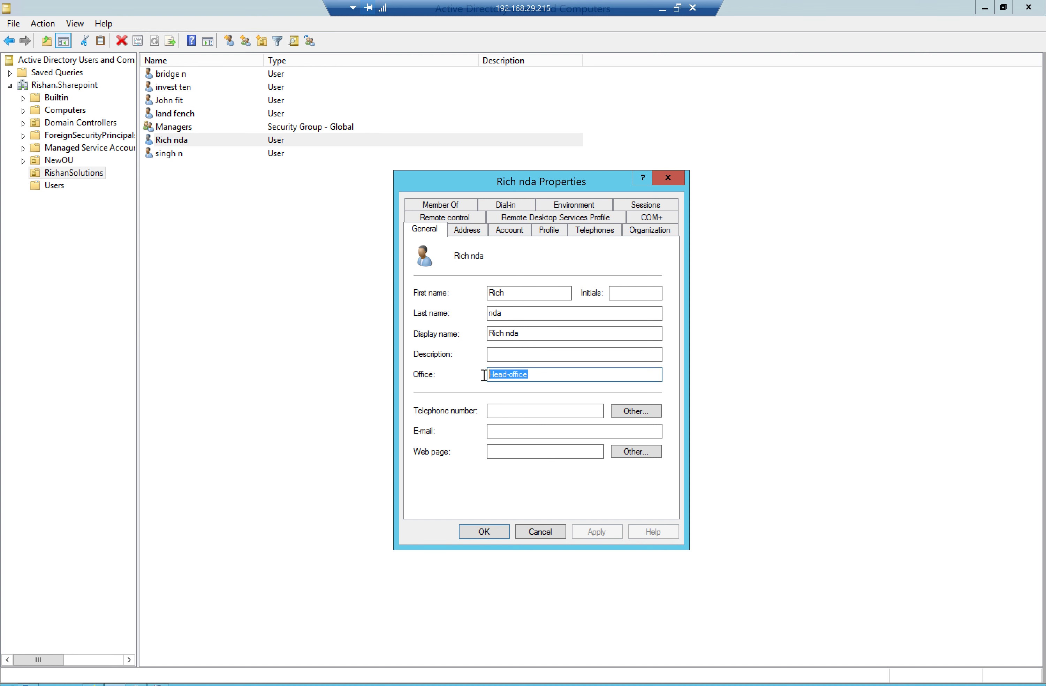
pyautogui.hotkey('ctrl', 'v')
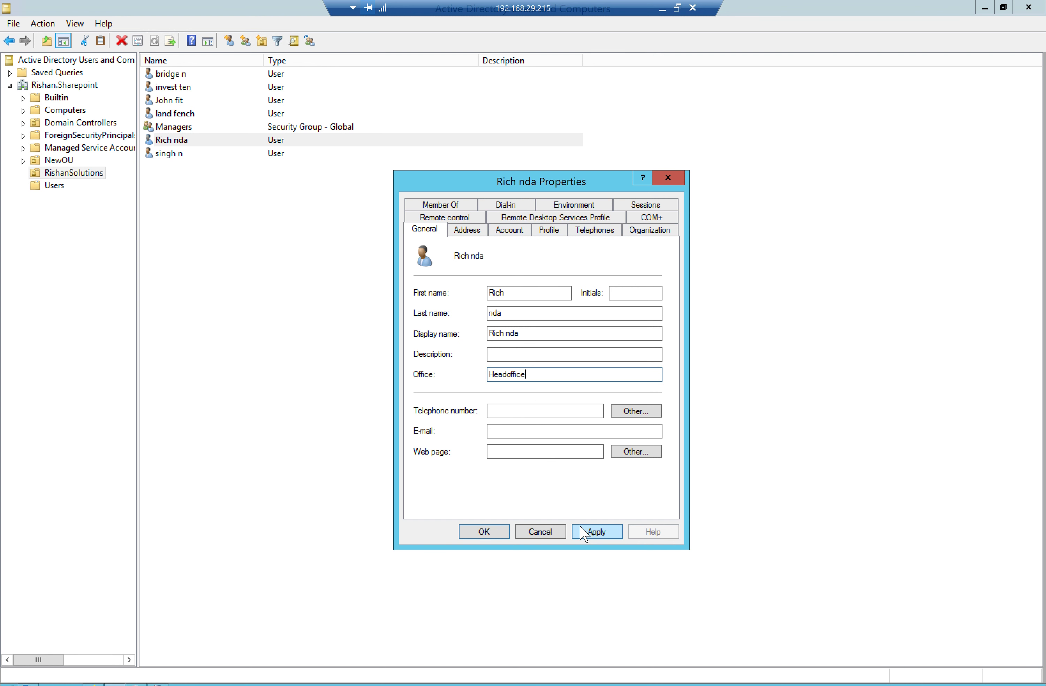
pyautogui.click(582, 531)
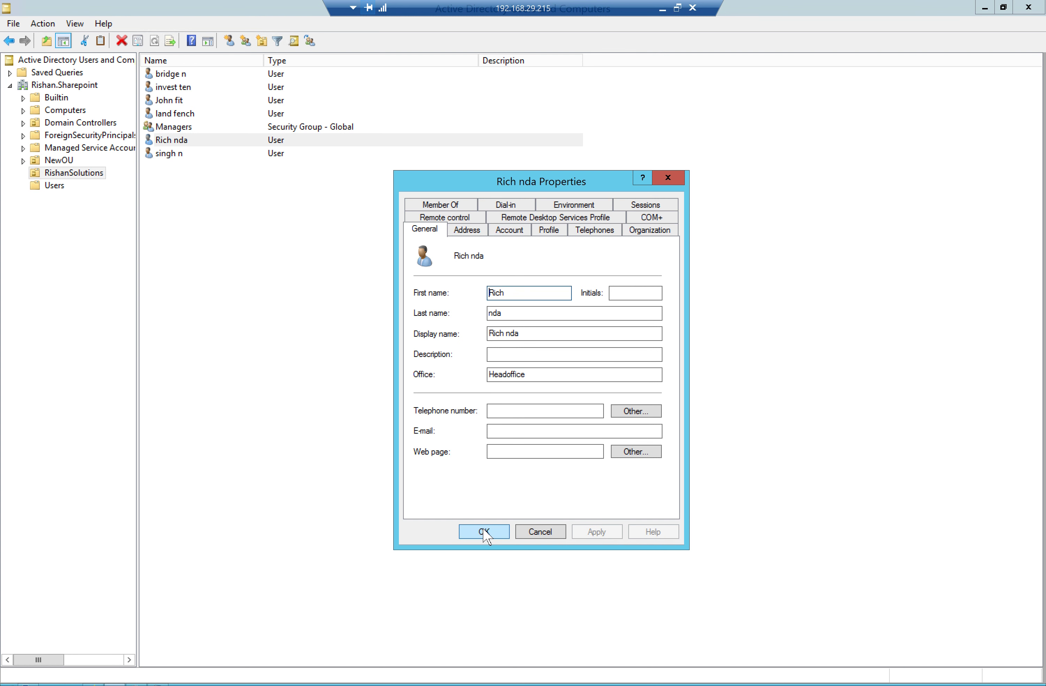
pyautogui.click(486, 531)
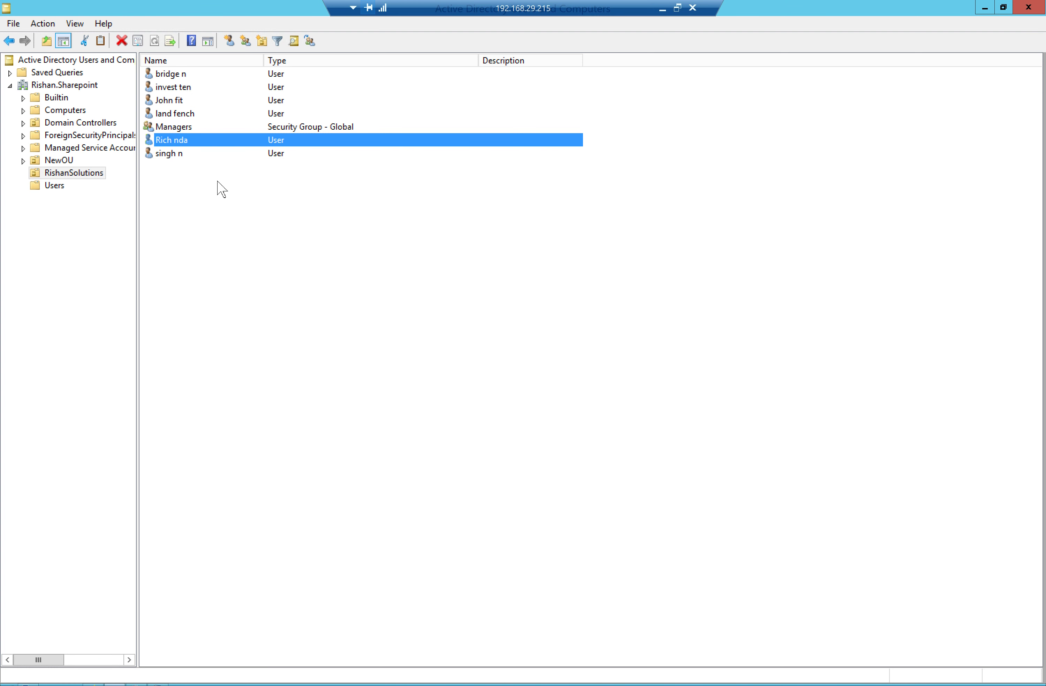
pyautogui.click(91, 682)
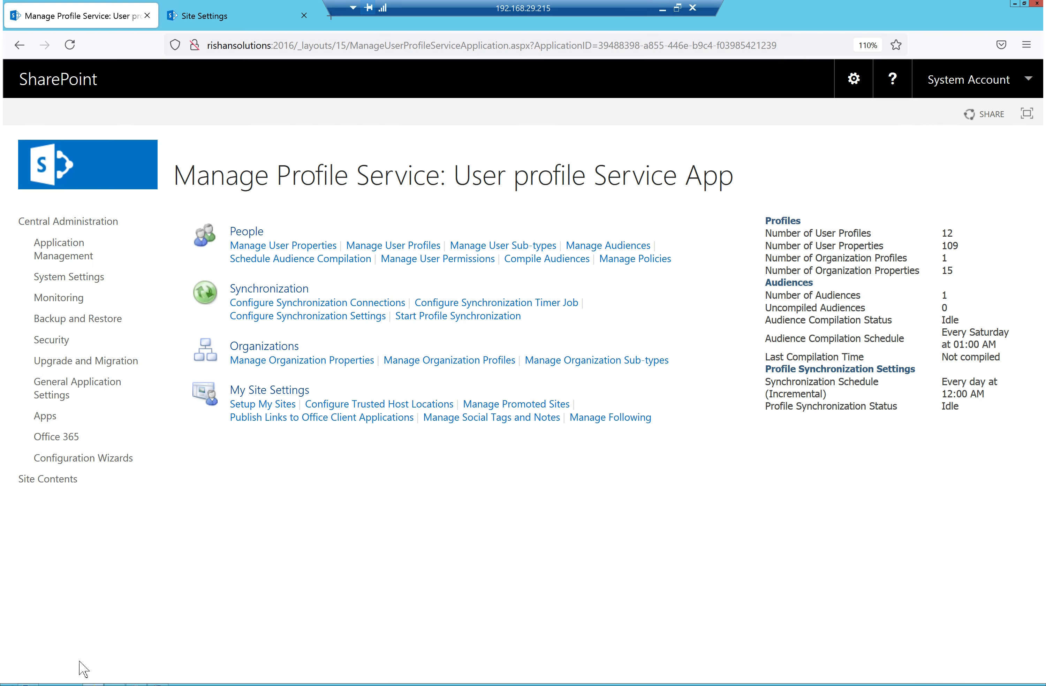
pyautogui.click(498, 304)
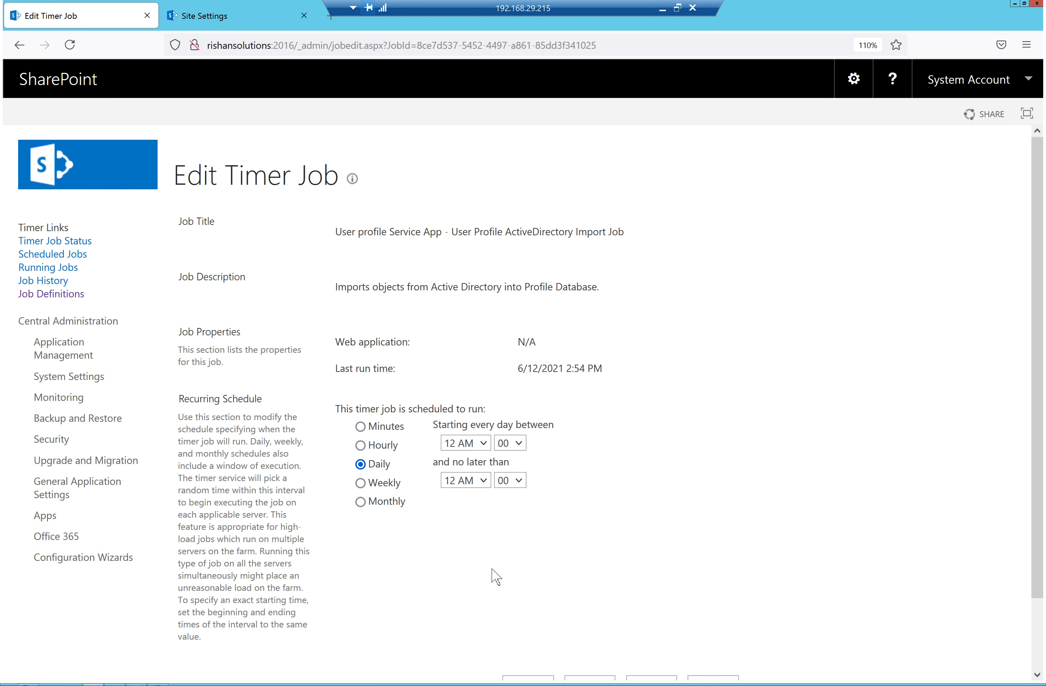
# Run the profile import job now and reopen the User profile Service App
pyautogui.scroll(-2, 528, 662)
pyautogui.click(526, 611)
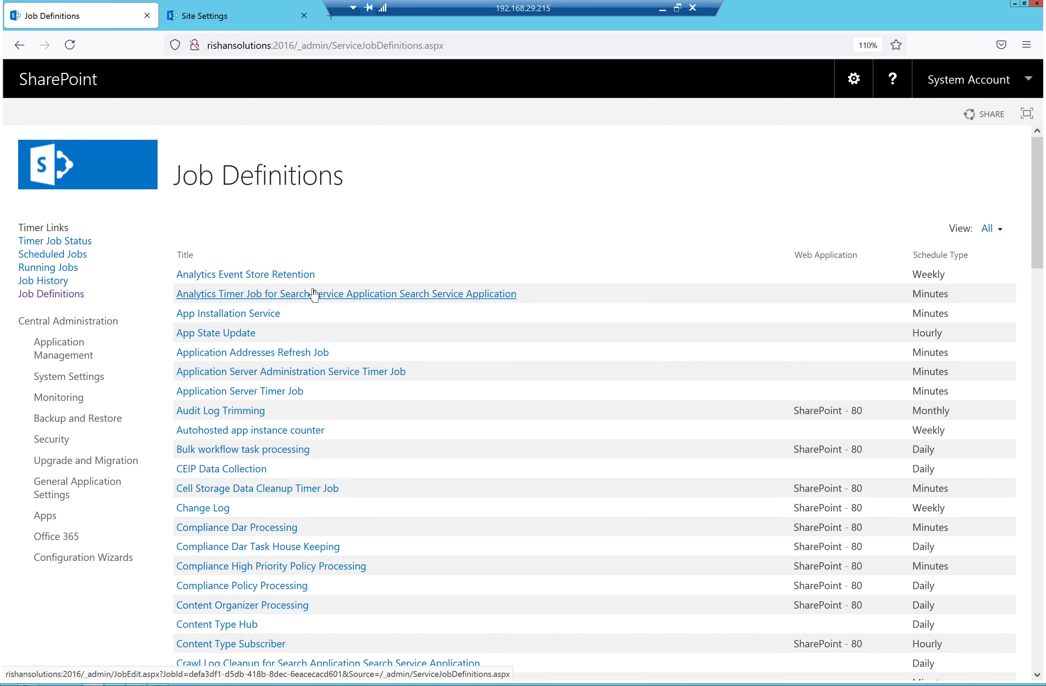
pyautogui.click(57, 355)
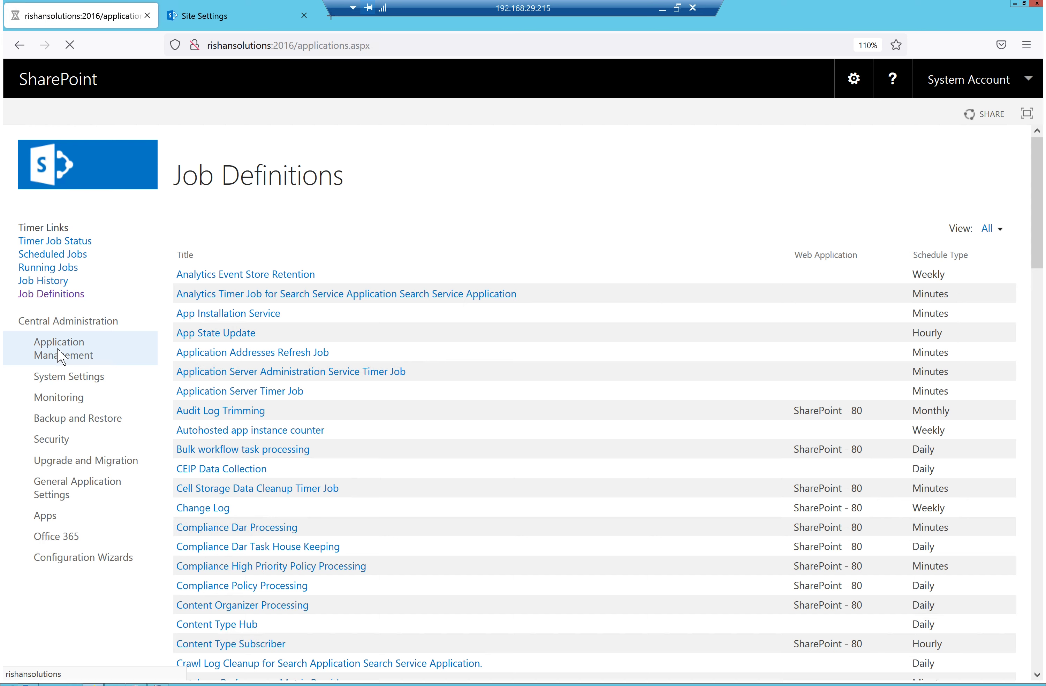
pyautogui.click(308, 361)
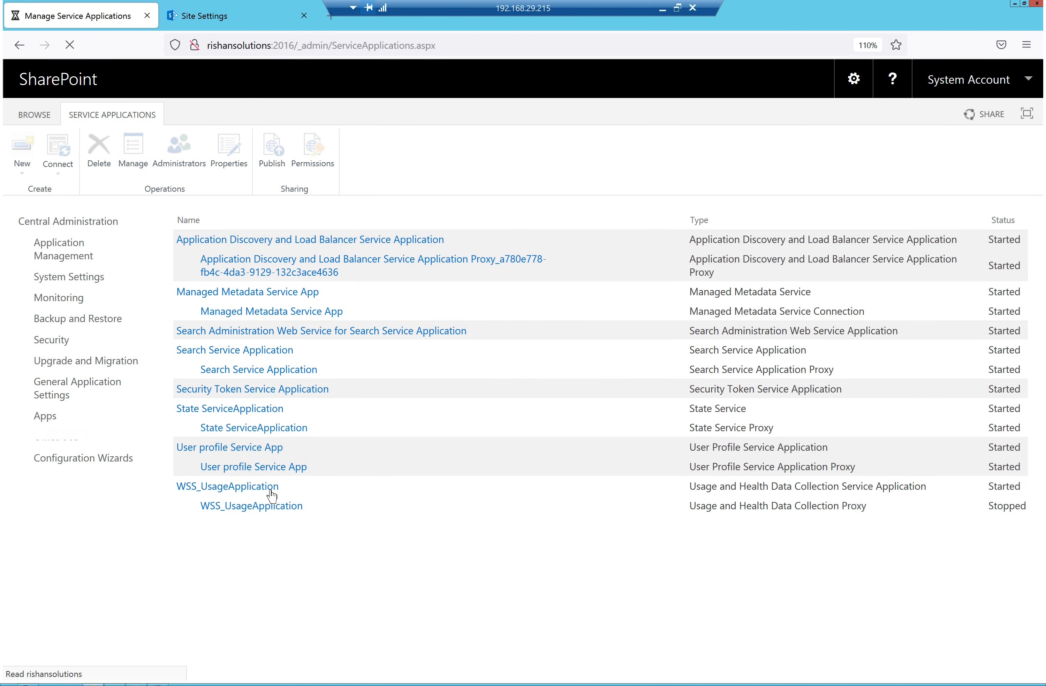
pyautogui.click(250, 451)
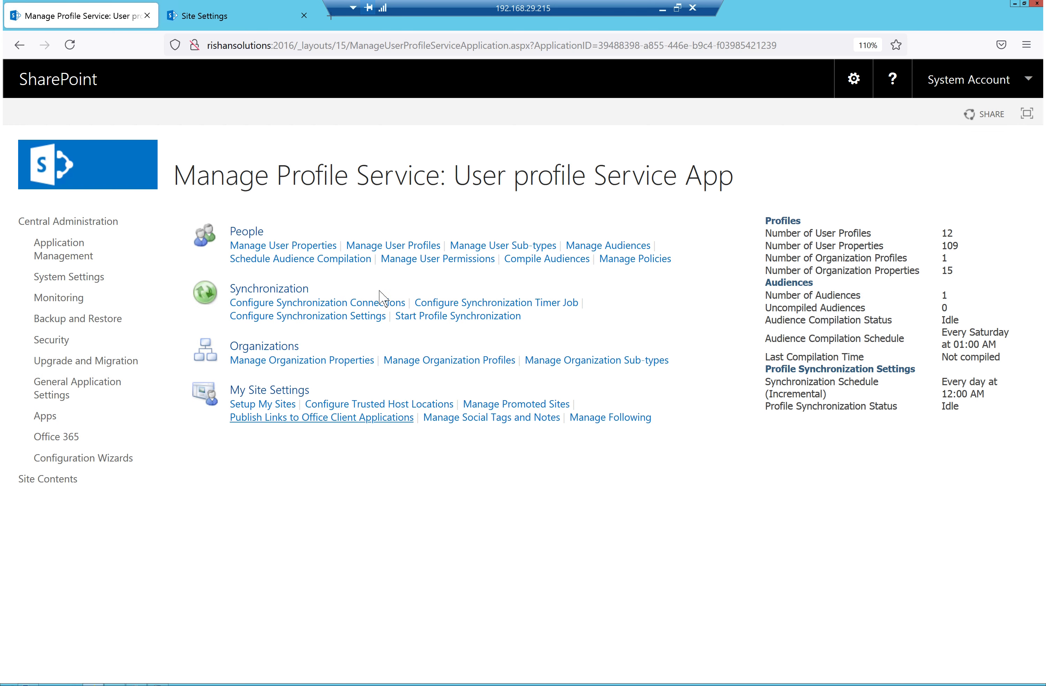
# View the audiences list, note the one existing audience, and start a new audience
pyautogui.click(603, 248)
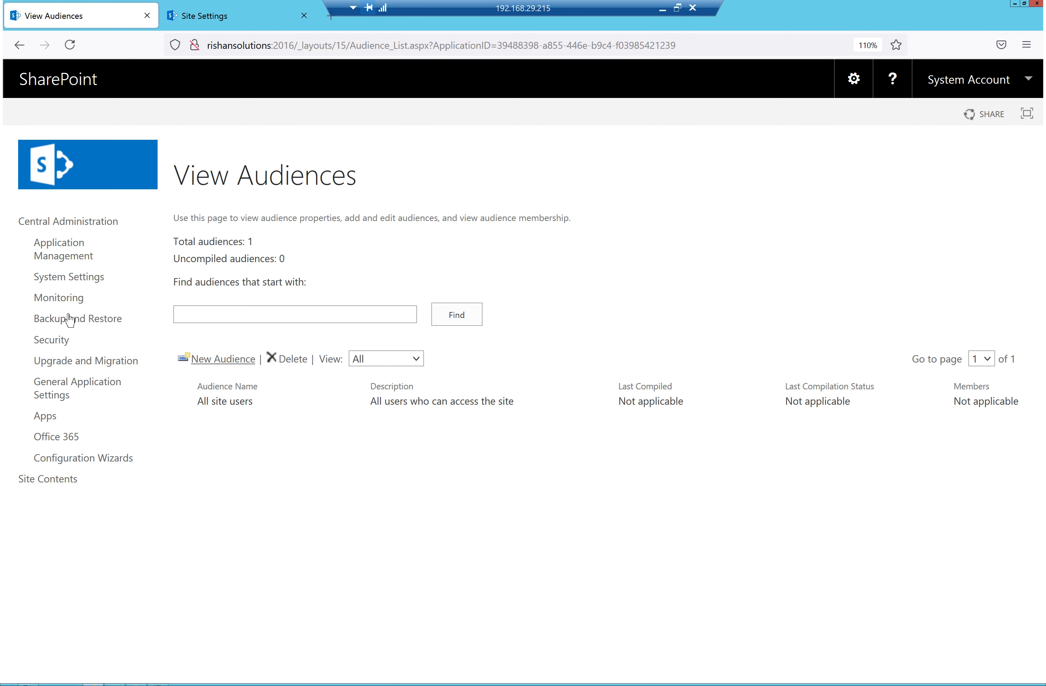
pyautogui.moveTo(258, 239); pyautogui.dragTo(183, 240)
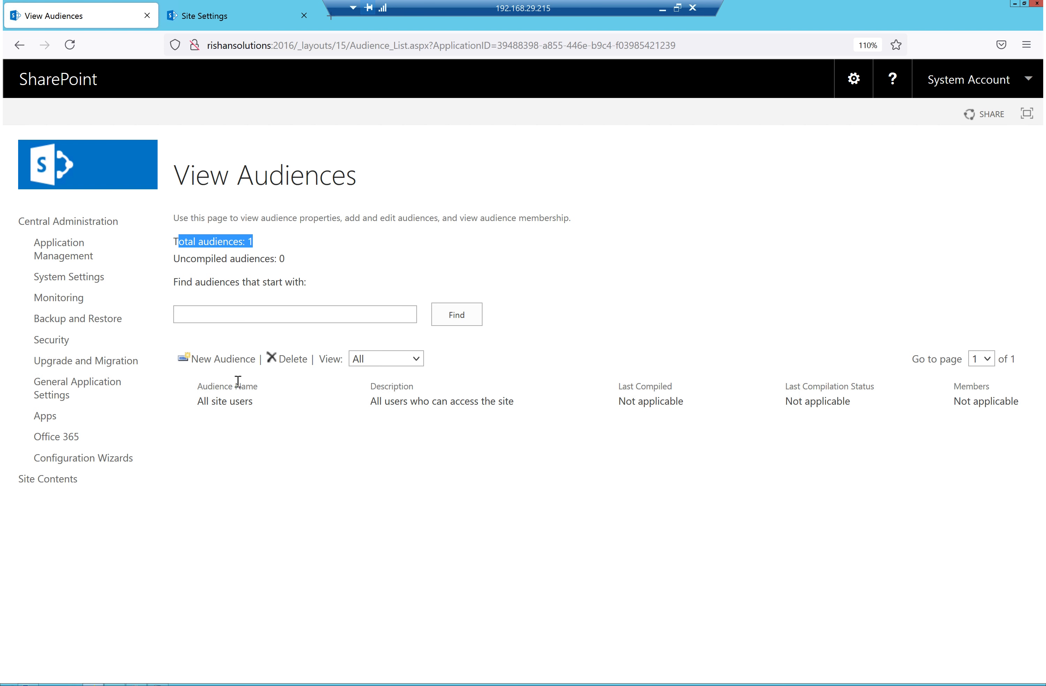
pyautogui.click(248, 359)
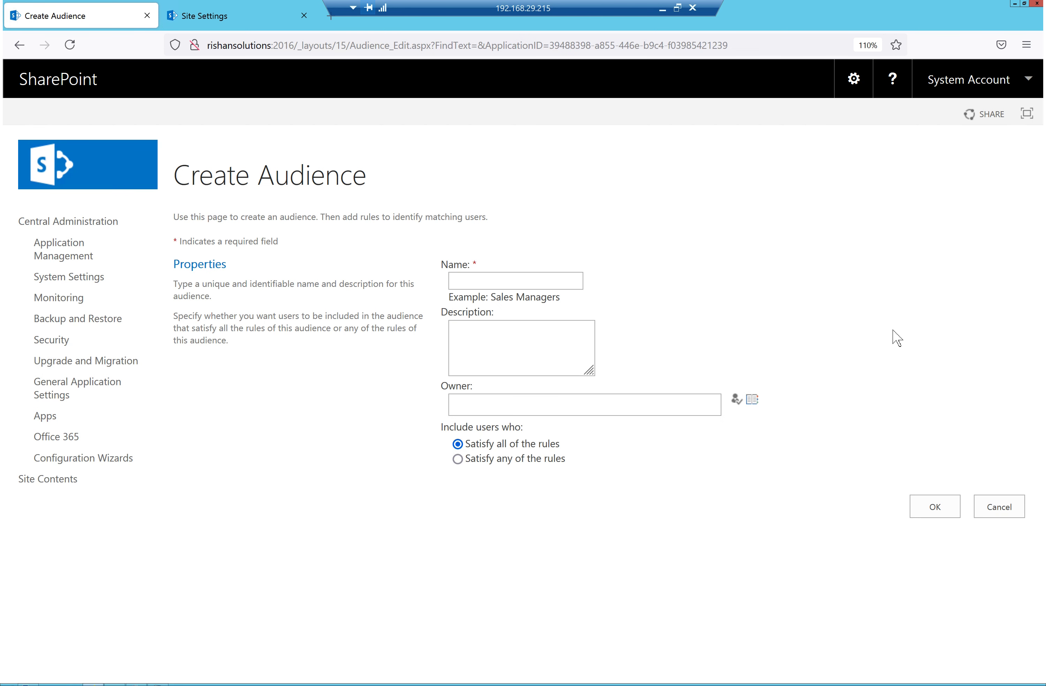
# Name the audience 'Head Office', resolve administrator as its owner, and save it
pyautogui.click(565, 281)
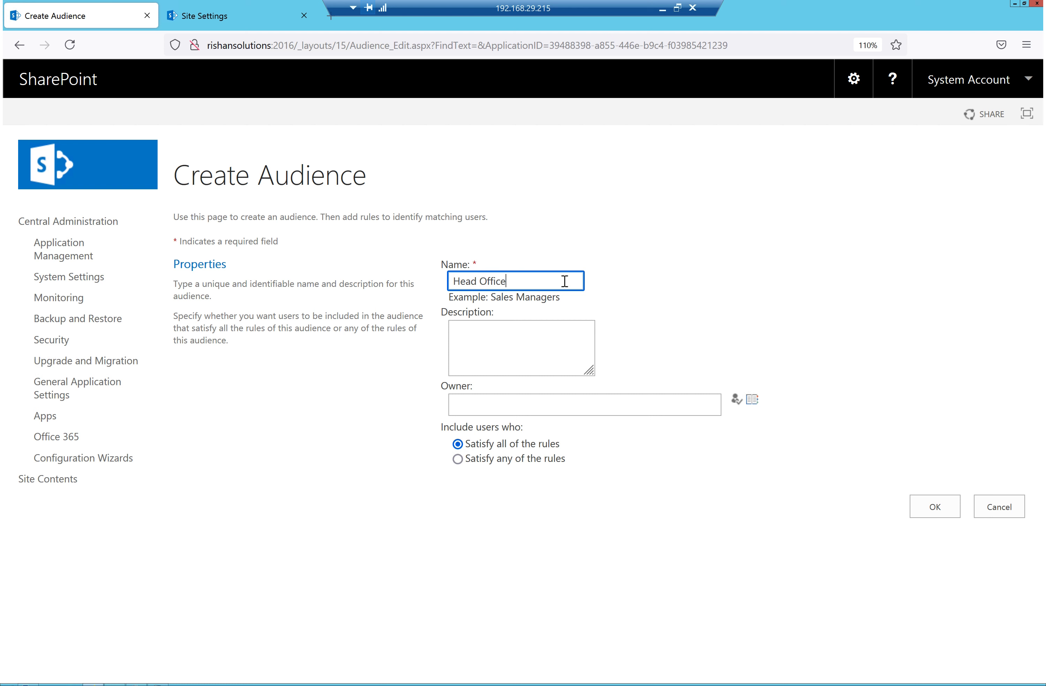
pyautogui.click(531, 402)
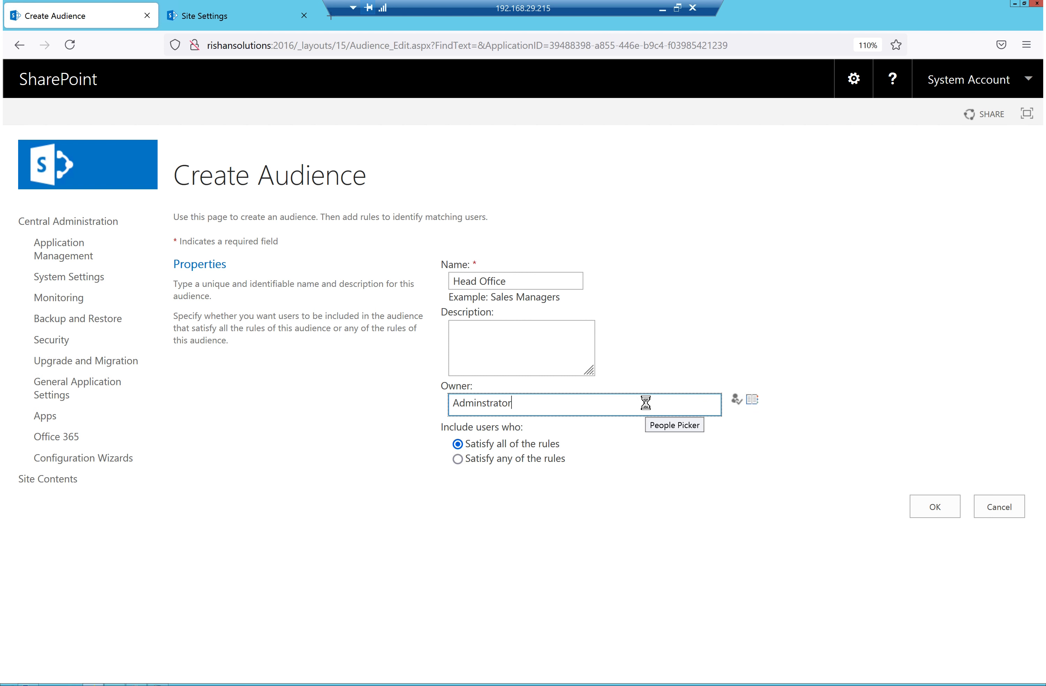
pyautogui.hotkey('ctrl', 'k')
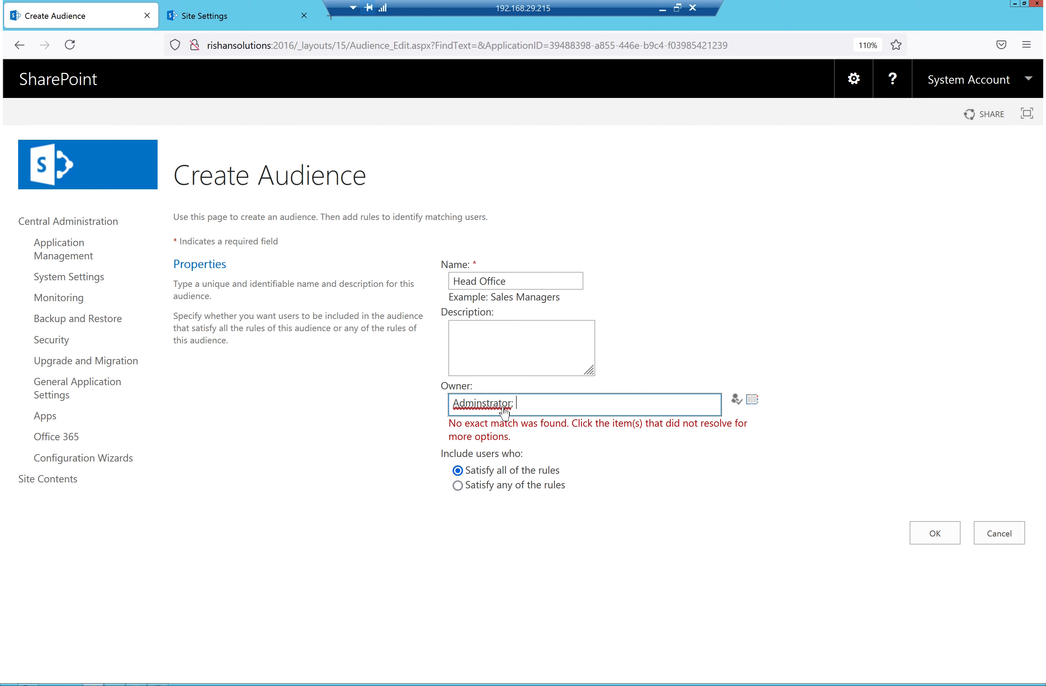
pyautogui.click(489, 404)
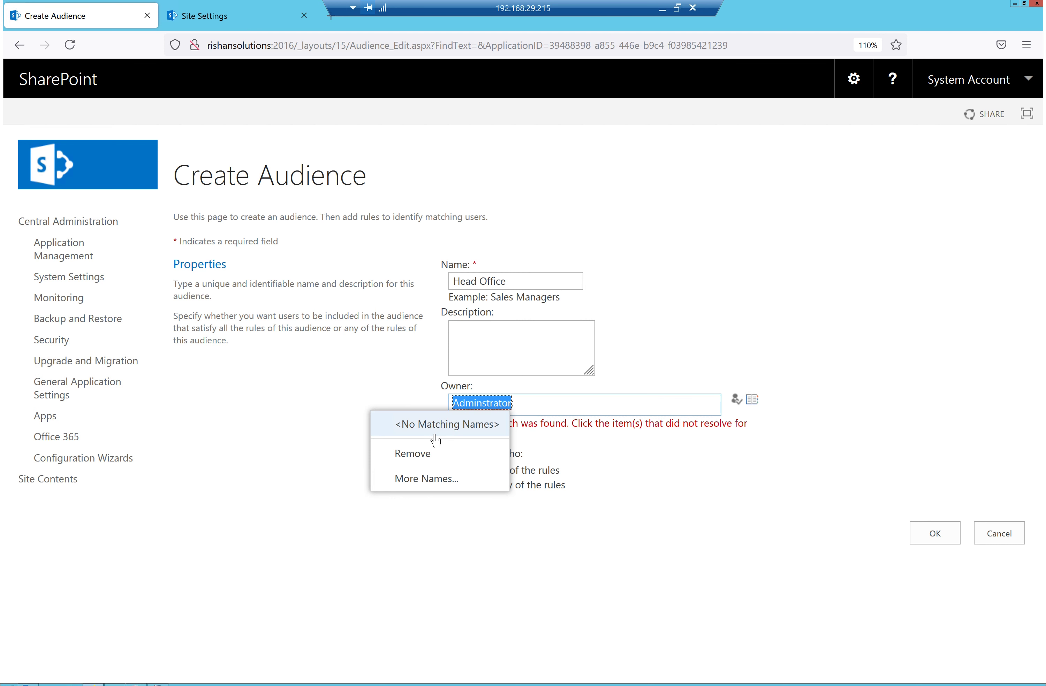
pyautogui.click(520, 404)
pyautogui.press('BackSpace')
pyautogui.press('BackSpace')
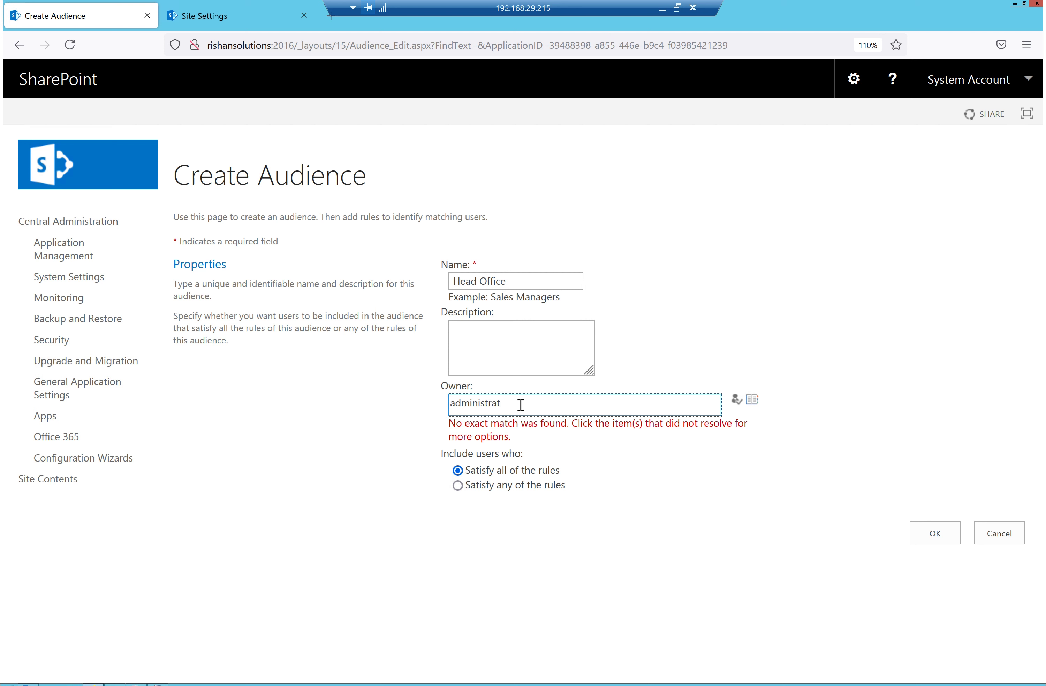
pyautogui.hotkey('ctrl', 'k')
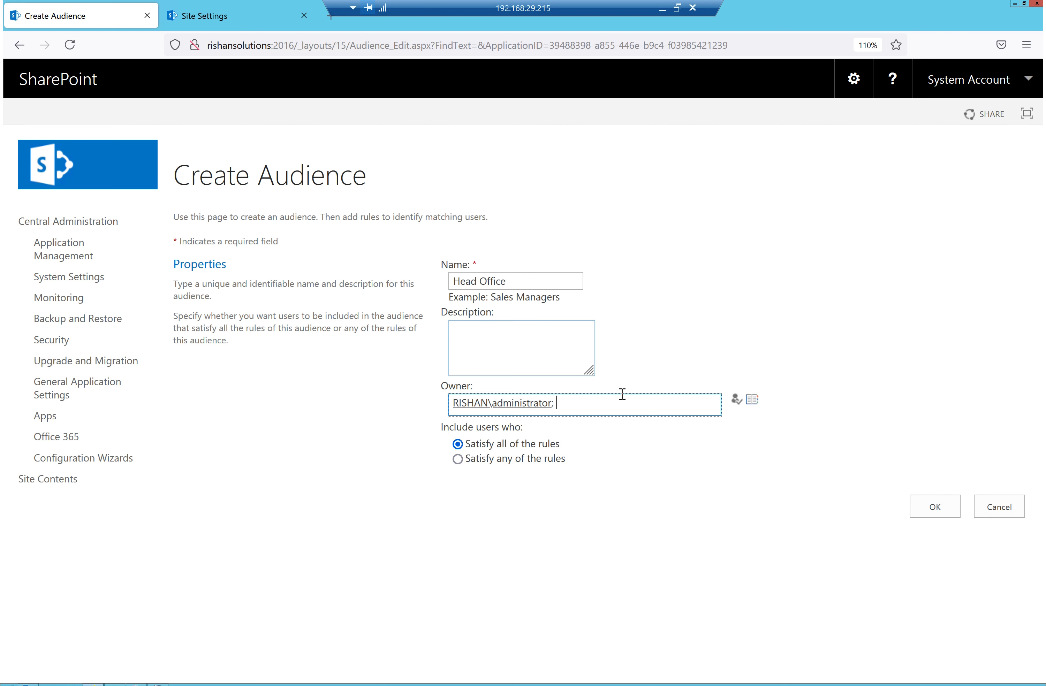
pyautogui.click(937, 509)
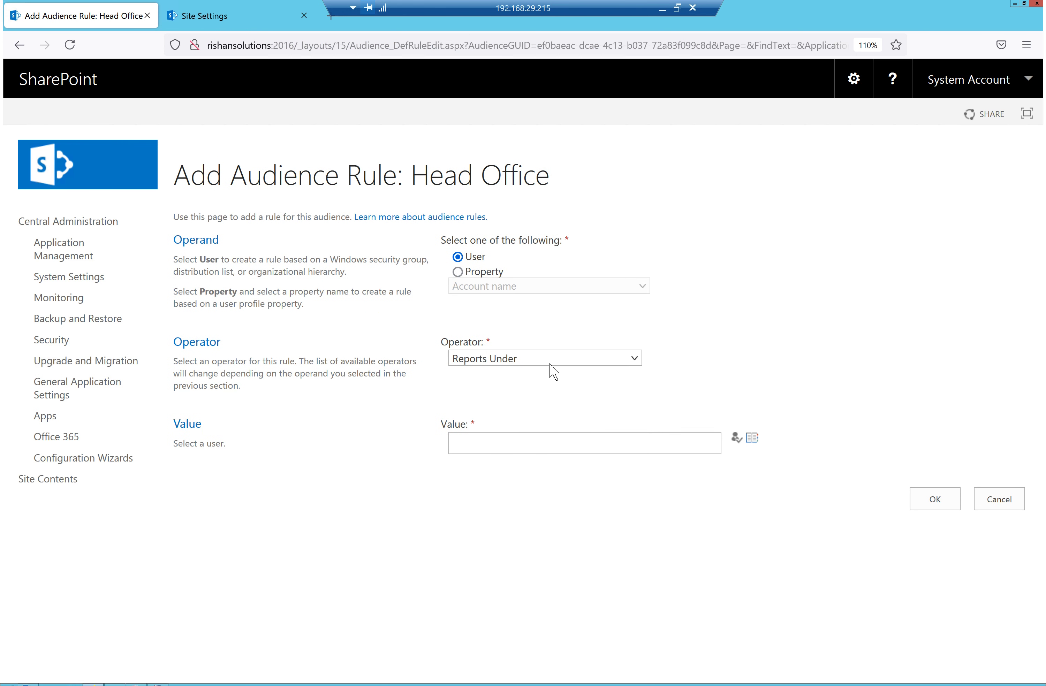
# Browse the rule operator choices, leaving Member Of selected
pyautogui.click(536, 367)
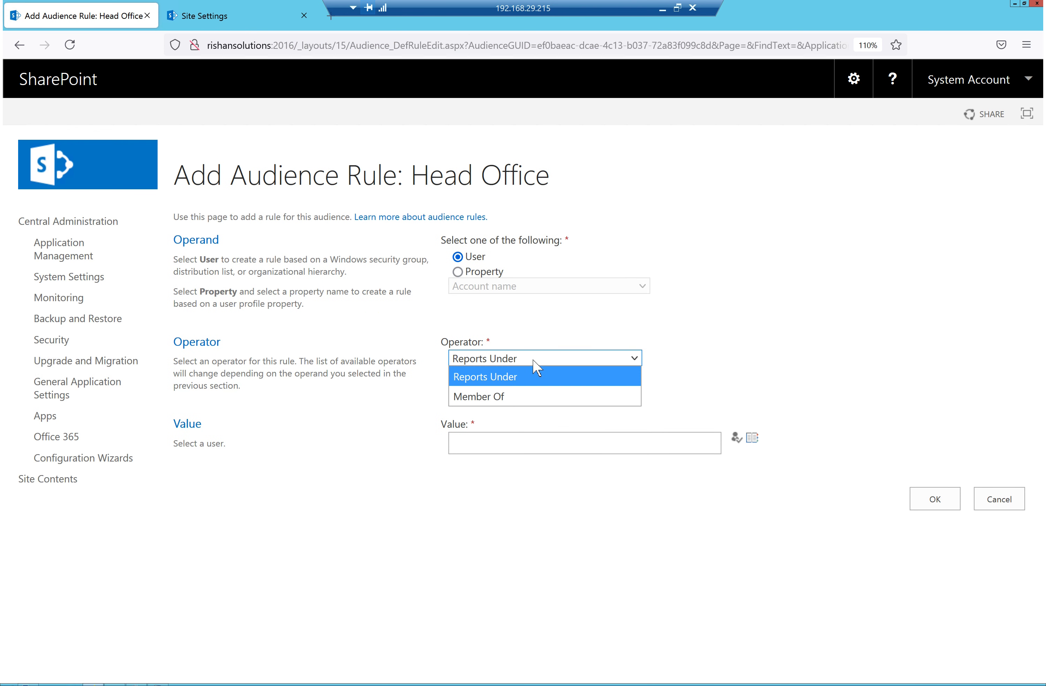
pyautogui.click(502, 401)
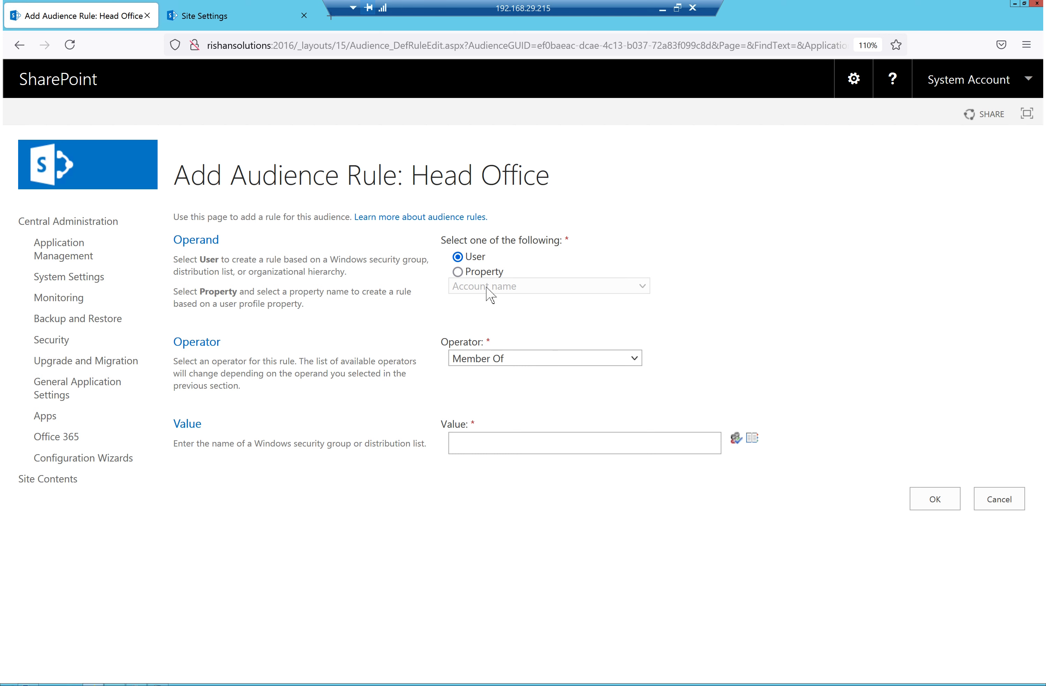
pyautogui.click(498, 359)
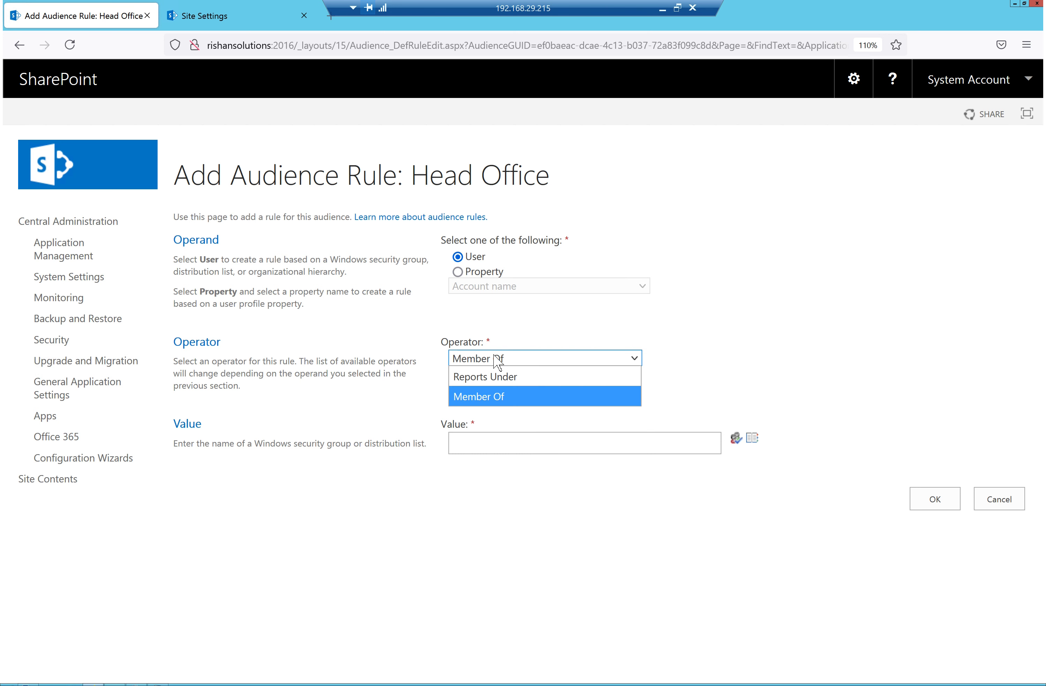
pyautogui.click(495, 330)
# Define the rule as property Office = Headoffice and save it
pyautogui.click(458, 272)
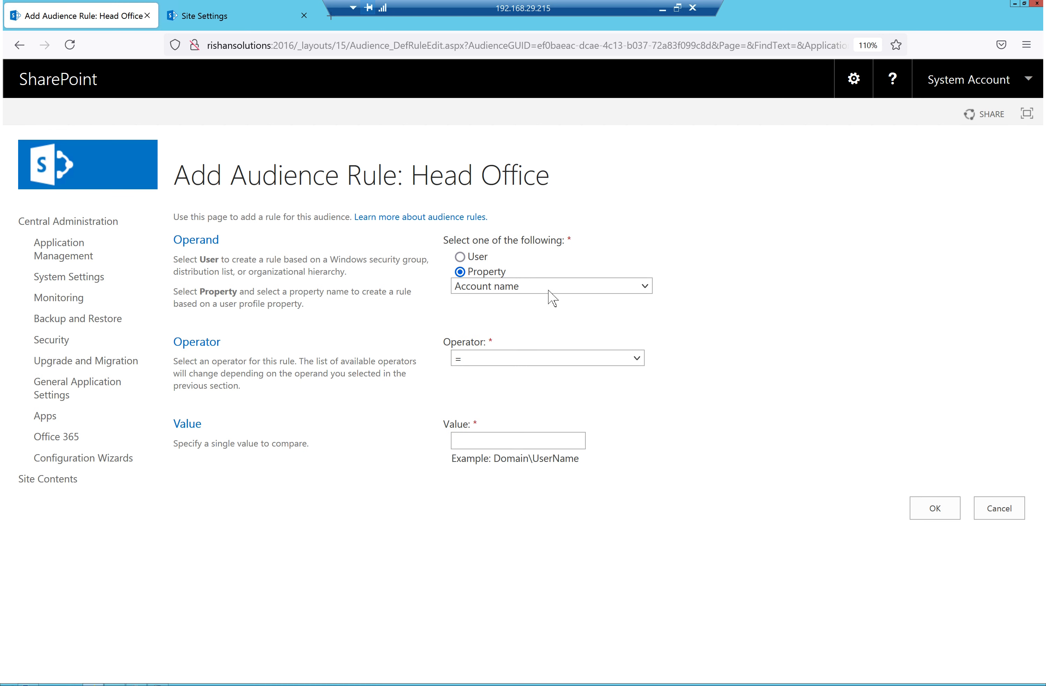
pyautogui.click(551, 287)
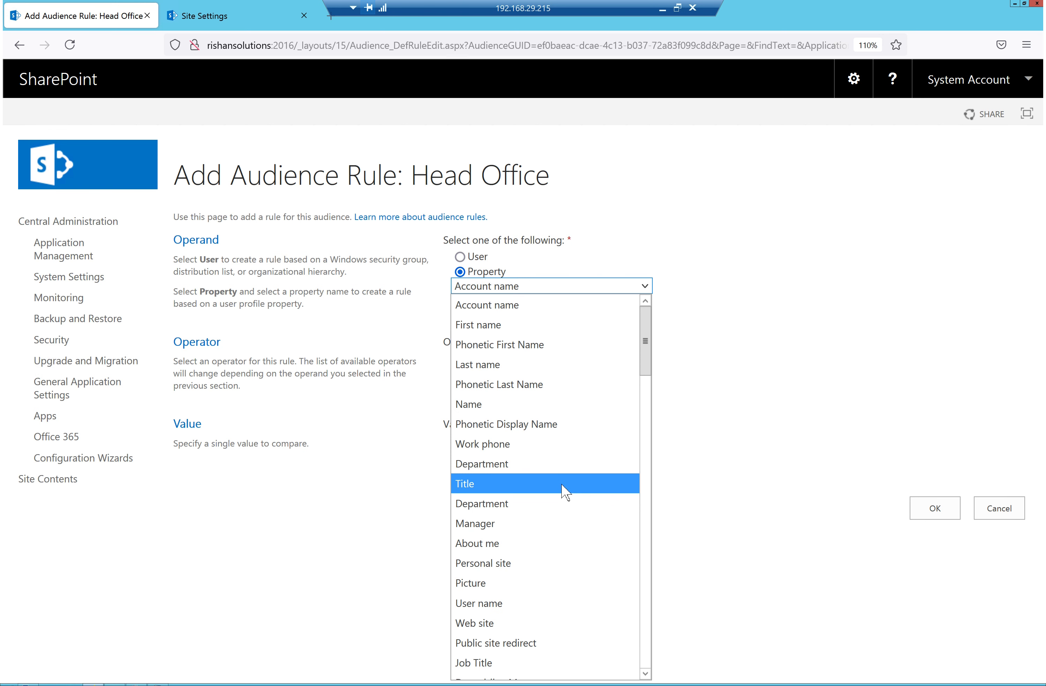
pyautogui.scroll(-4, 562, 497)
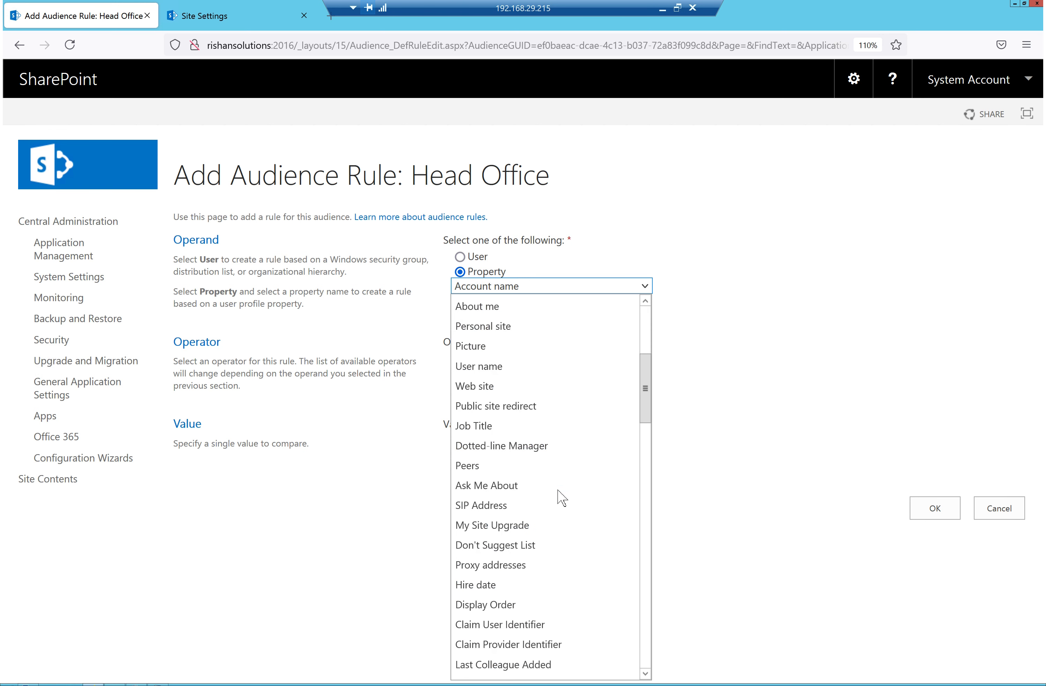
pyautogui.scroll(-4, 562, 497)
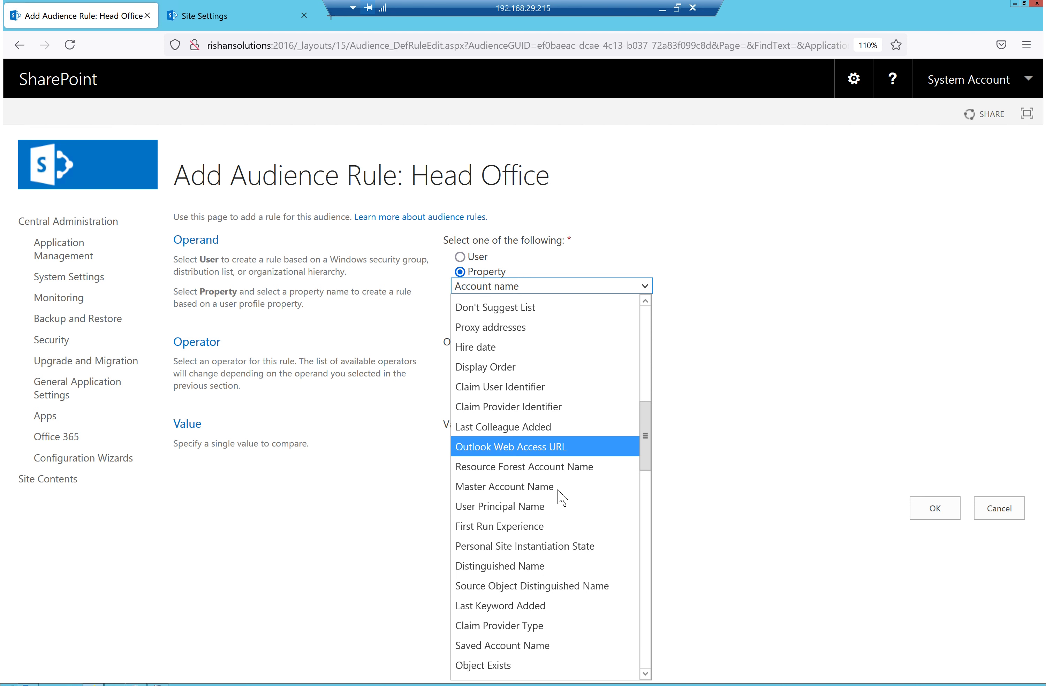
pyautogui.press('o')
pyautogui.press('o')
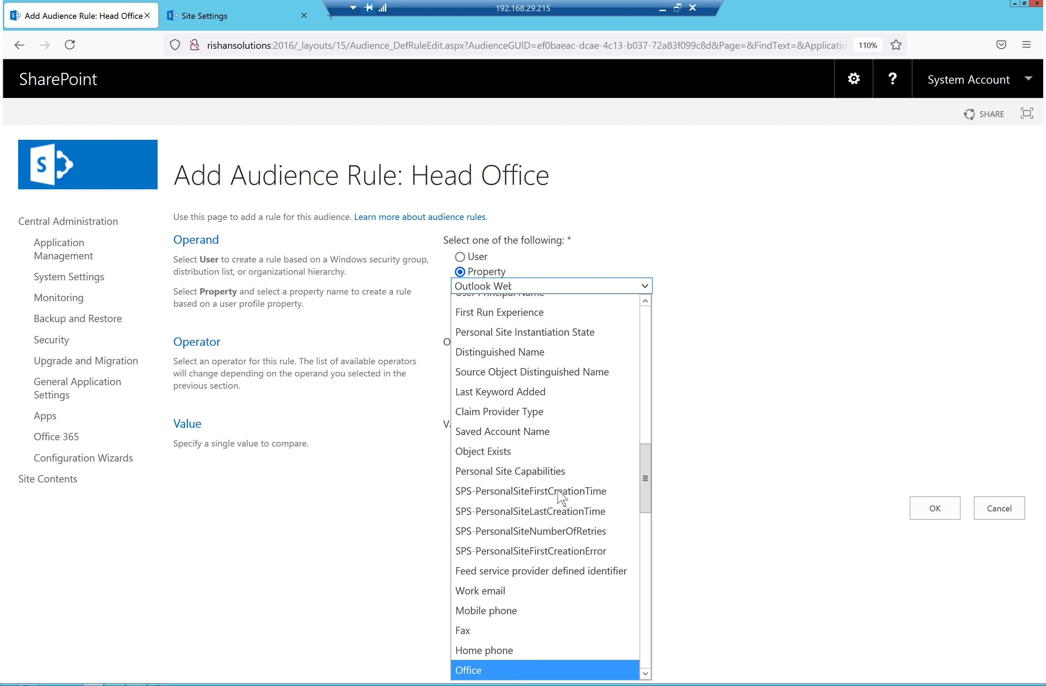
pyautogui.click(475, 670)
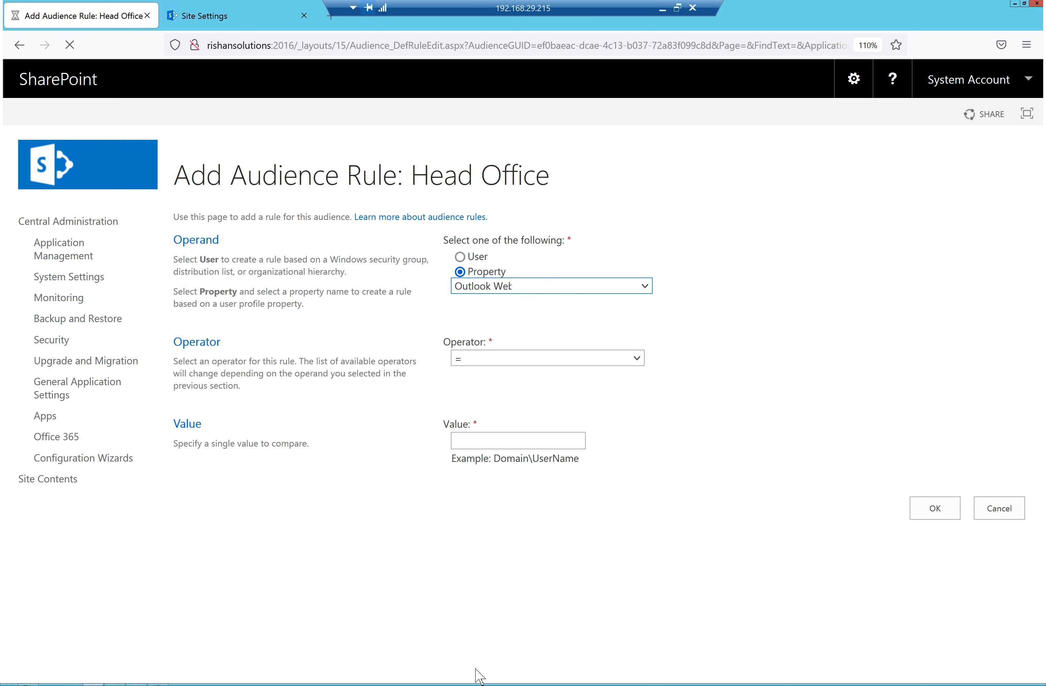
pyautogui.click(504, 358)
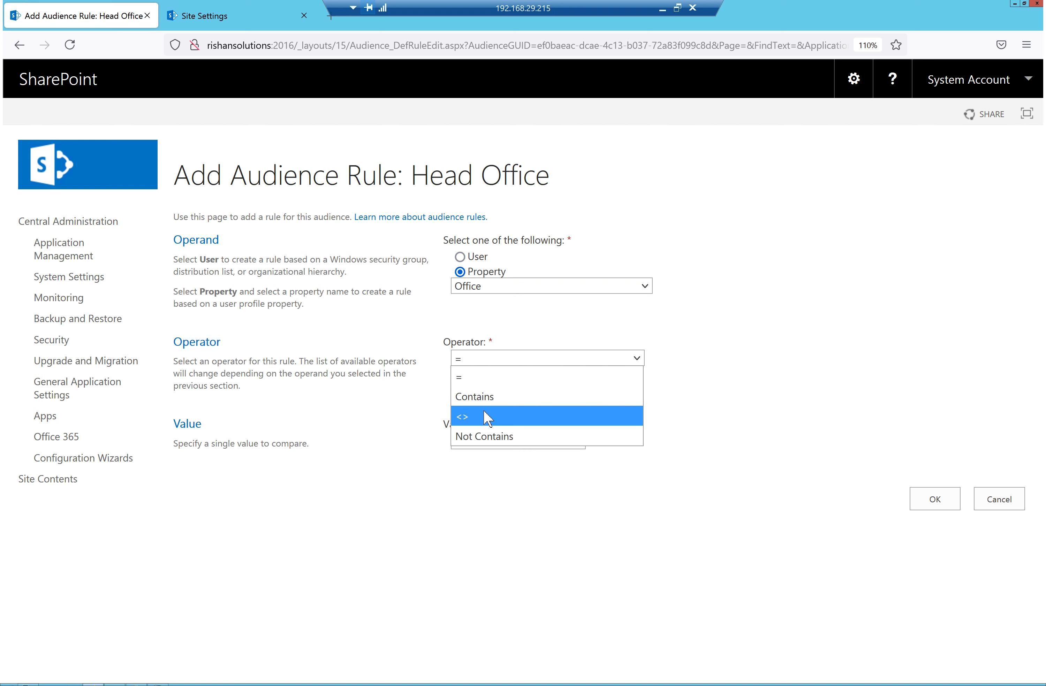
pyautogui.click(482, 378)
pyautogui.click(493, 439)
pyautogui.write('Headoffice')
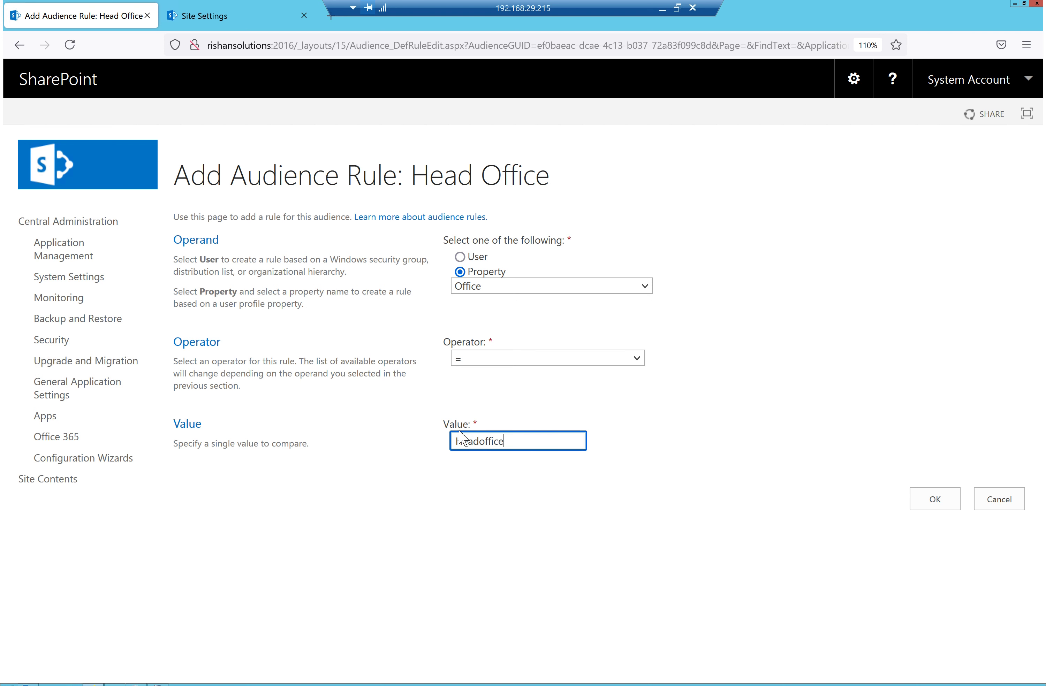
pyautogui.click(929, 496)
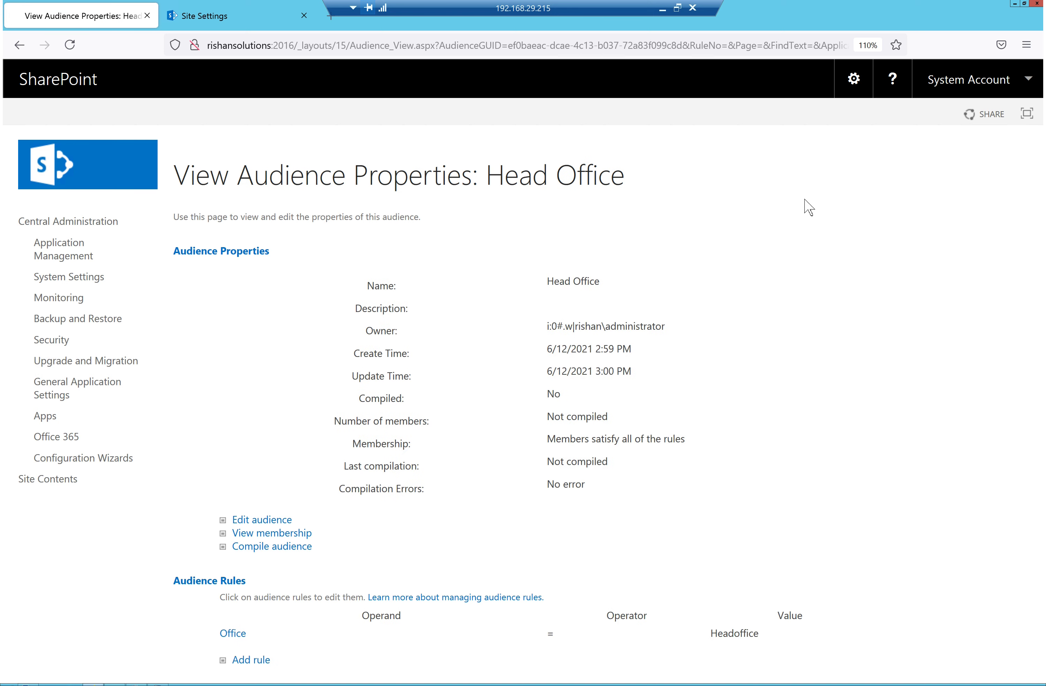
pyautogui.moveTo(605, 296); pyautogui.dragTo(530, 296)
pyautogui.moveTo(684, 347); pyautogui.dragTo(573, 339)
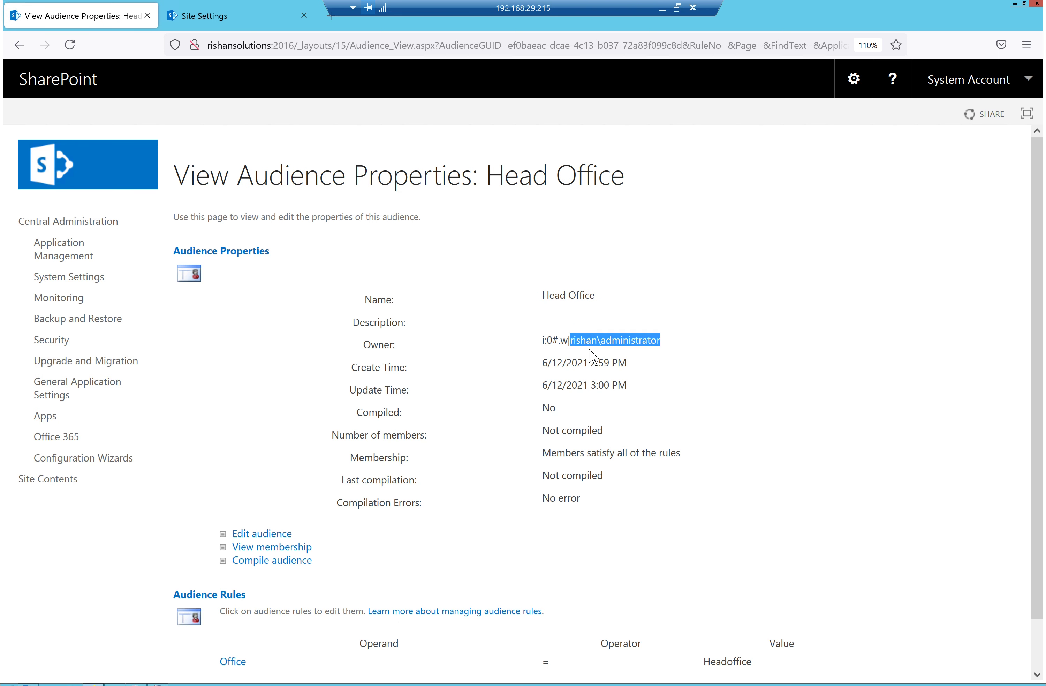
pyautogui.moveTo(653, 367); pyautogui.dragTo(556, 353)
pyautogui.moveTo(631, 385); pyautogui.dragTo(522, 381)
pyautogui.moveTo(580, 422); pyautogui.dragTo(474, 414)
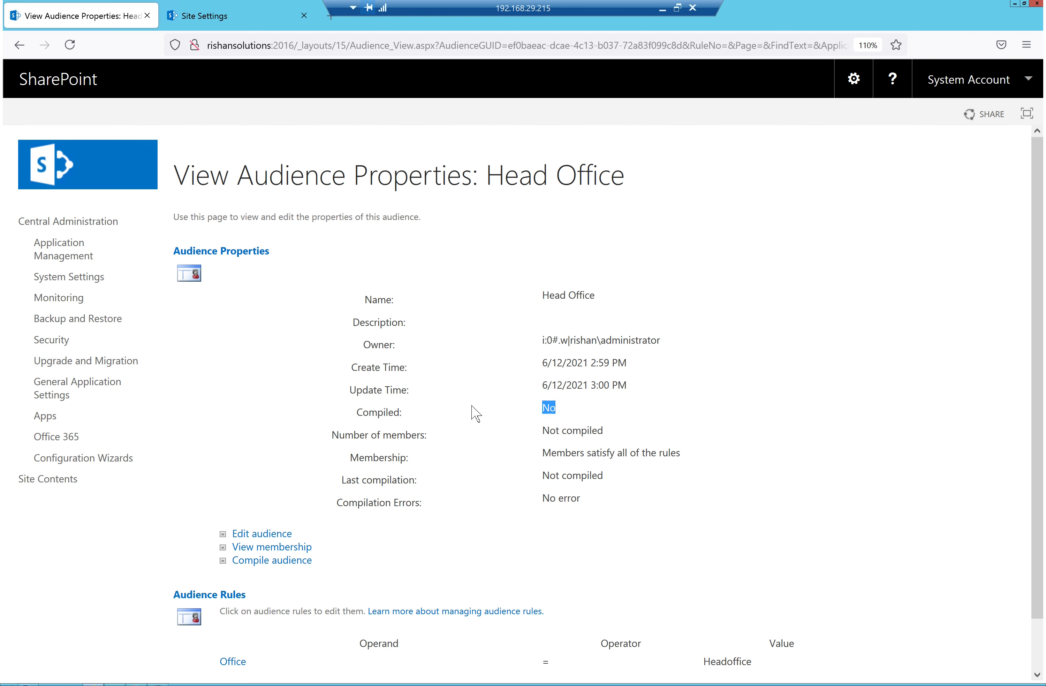
pyautogui.click(611, 441)
pyautogui.moveTo(525, 441); pyautogui.dragTo(508, 448)
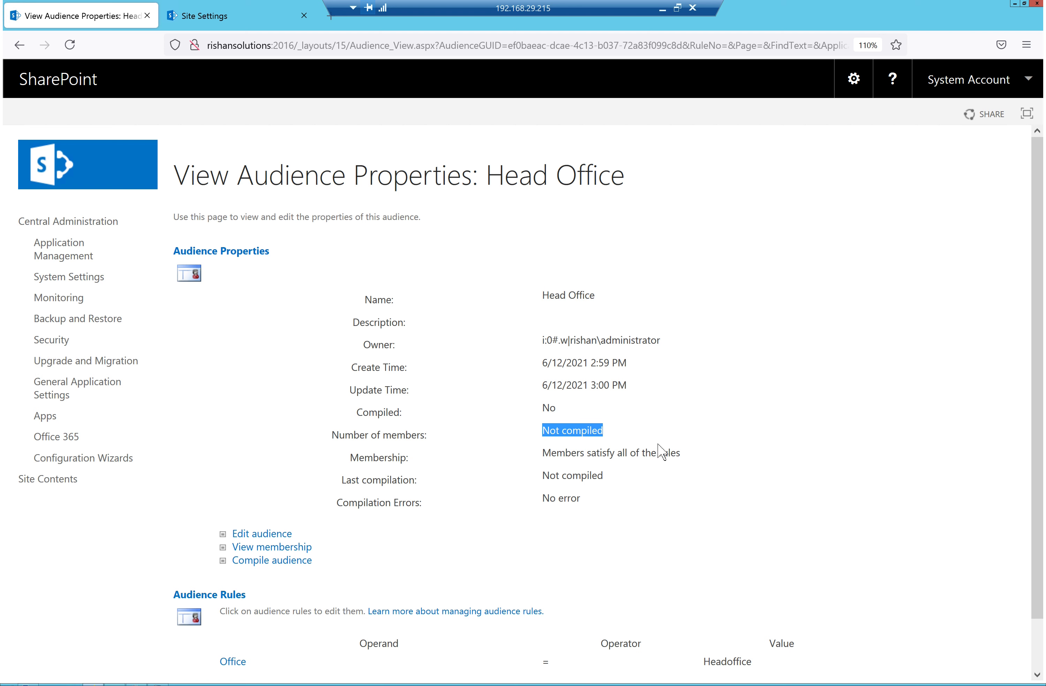
pyautogui.moveTo(687, 455); pyautogui.dragTo(531, 457)
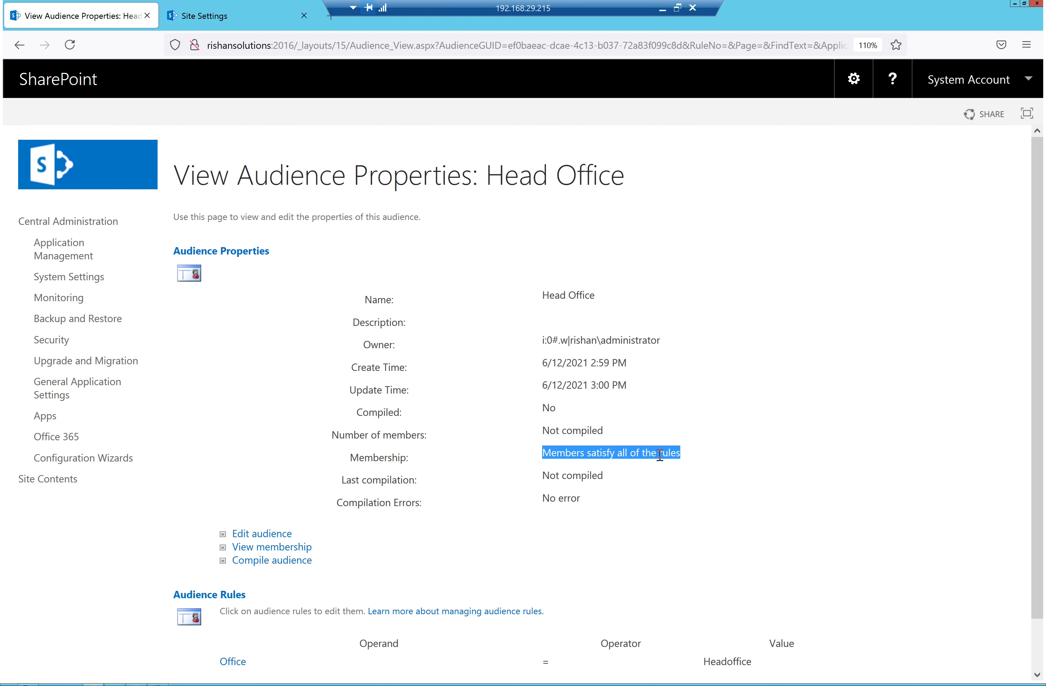
pyautogui.moveTo(624, 473); pyautogui.dragTo(666, 504)
pyautogui.click(590, 495)
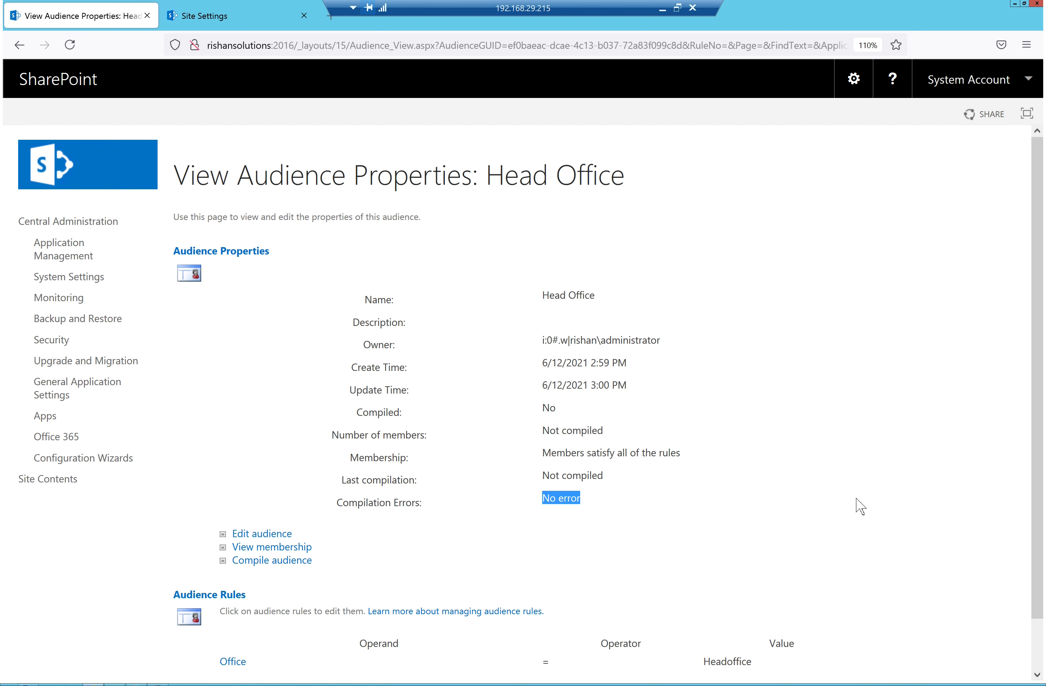
pyautogui.scroll(-2, 350, 531)
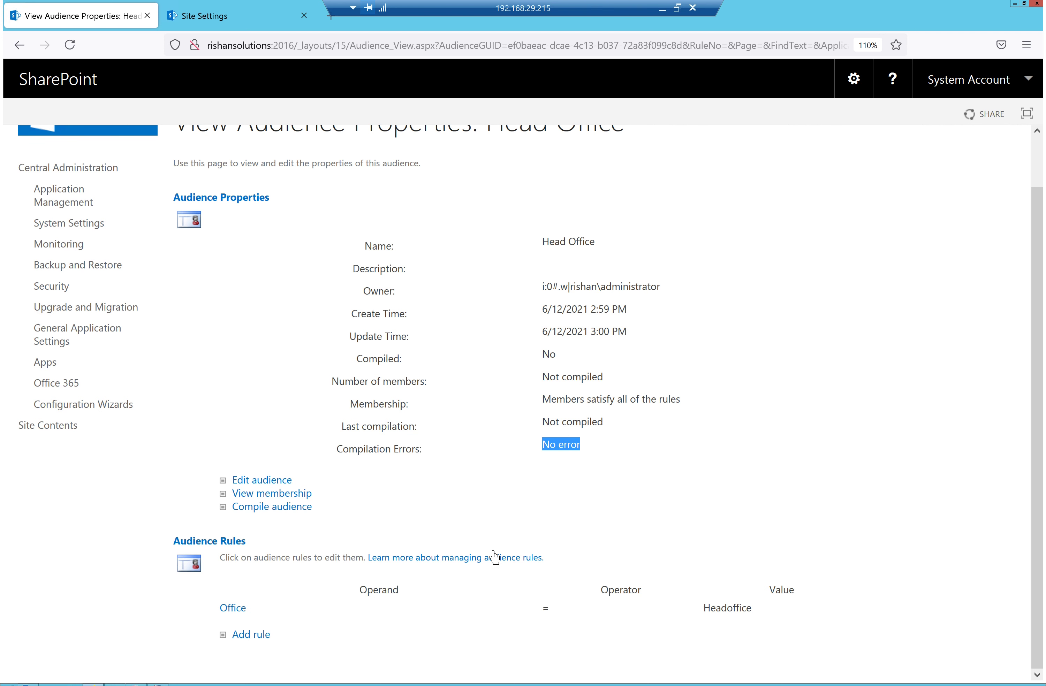
pyautogui.click(246, 633)
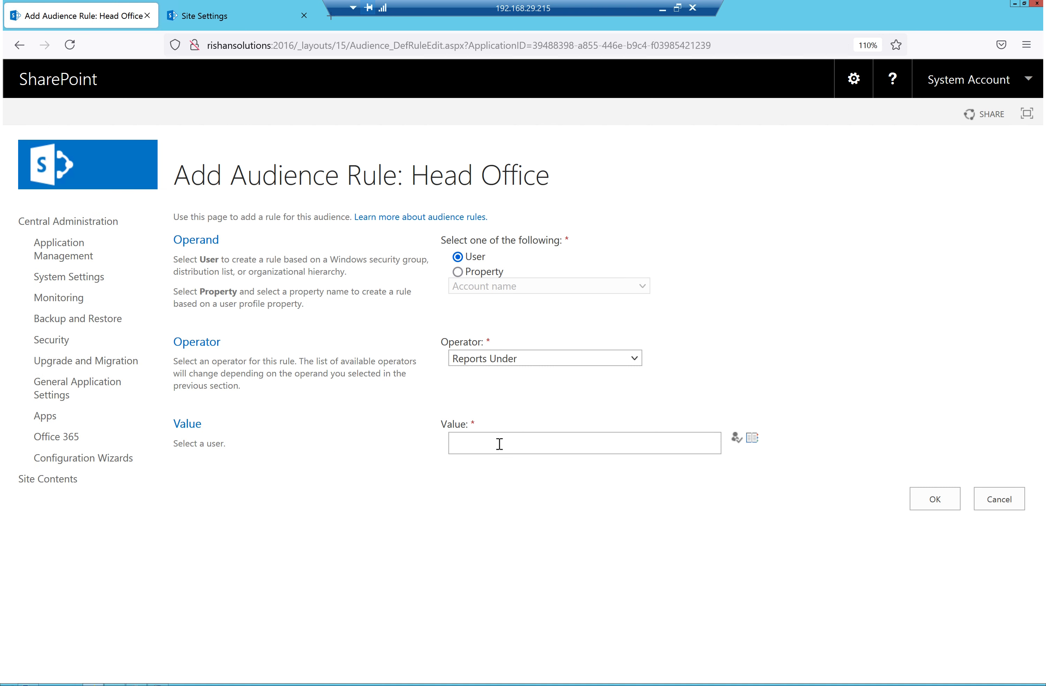
pyautogui.click(19, 45)
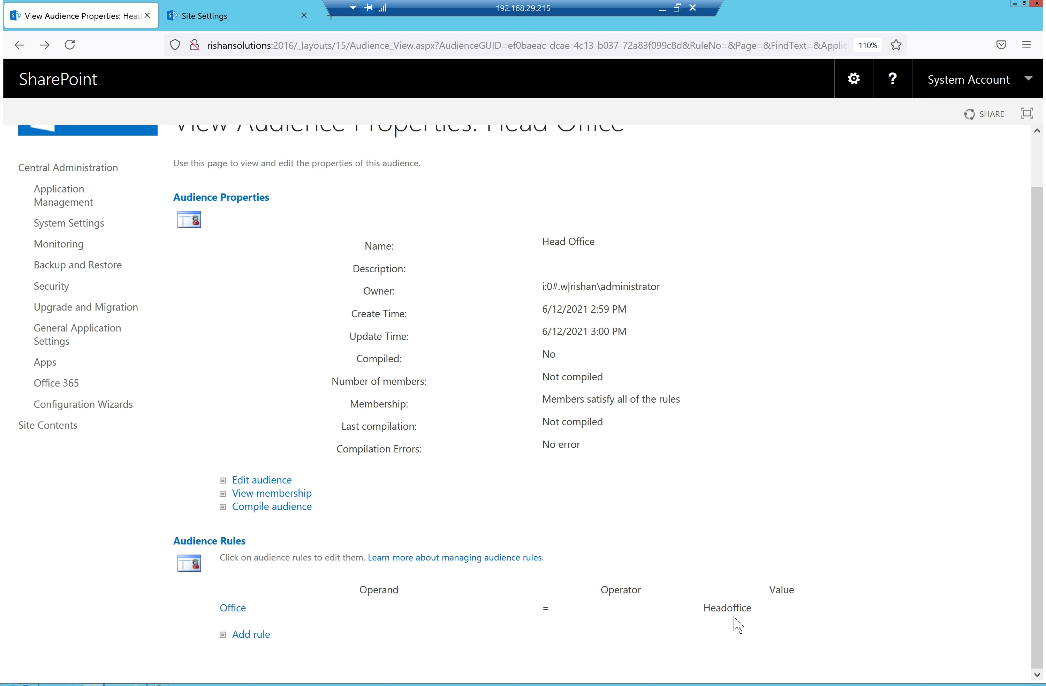
# Compile Head Office, check its 3 members, then go to Edit audience
pyautogui.click(267, 510)
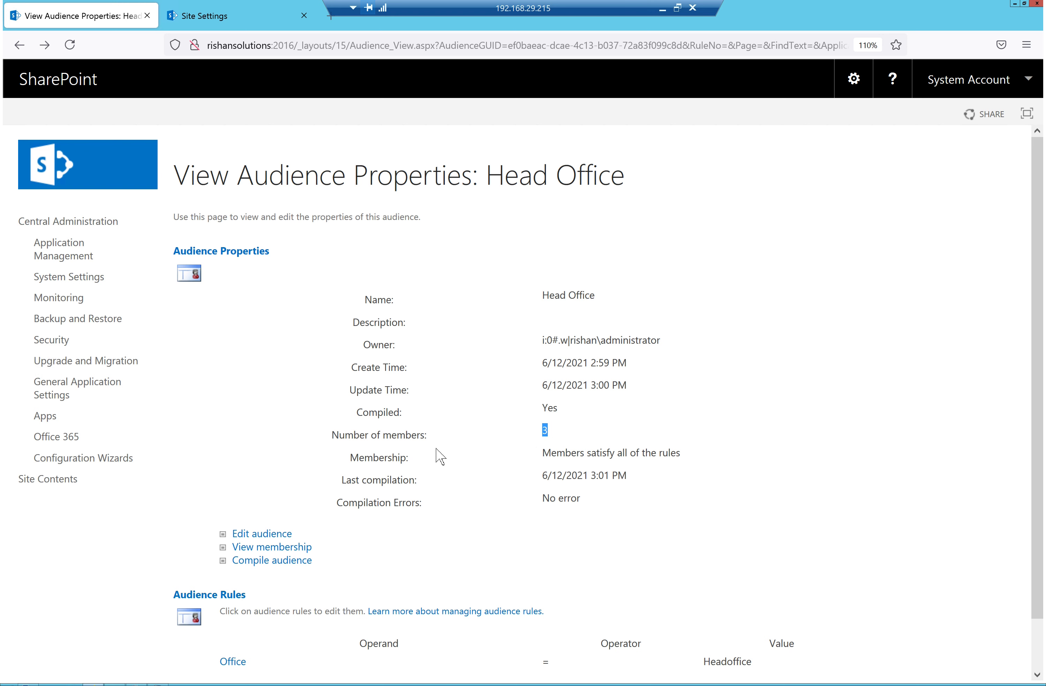
pyautogui.scroll(-1, 287, 478)
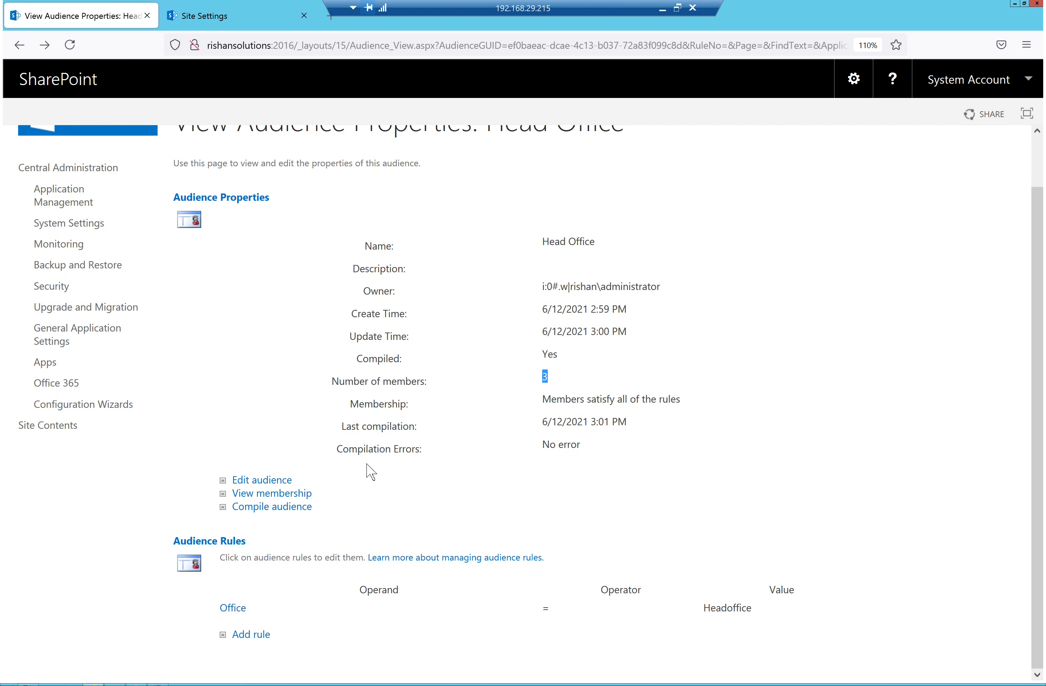
pyautogui.click(261, 508)
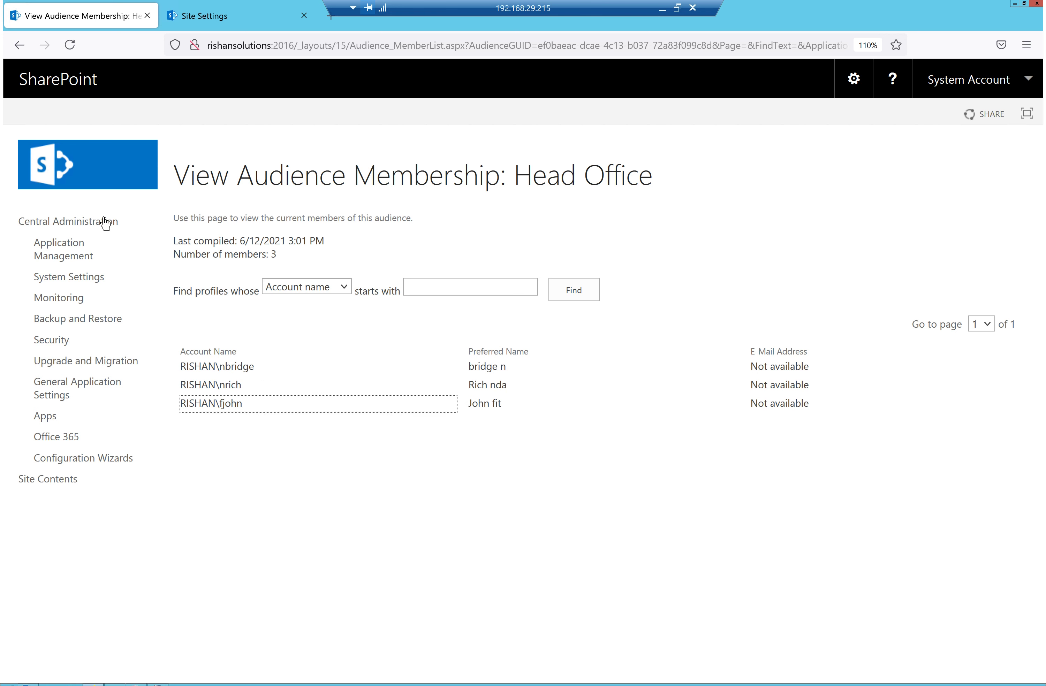
pyautogui.click(18, 47)
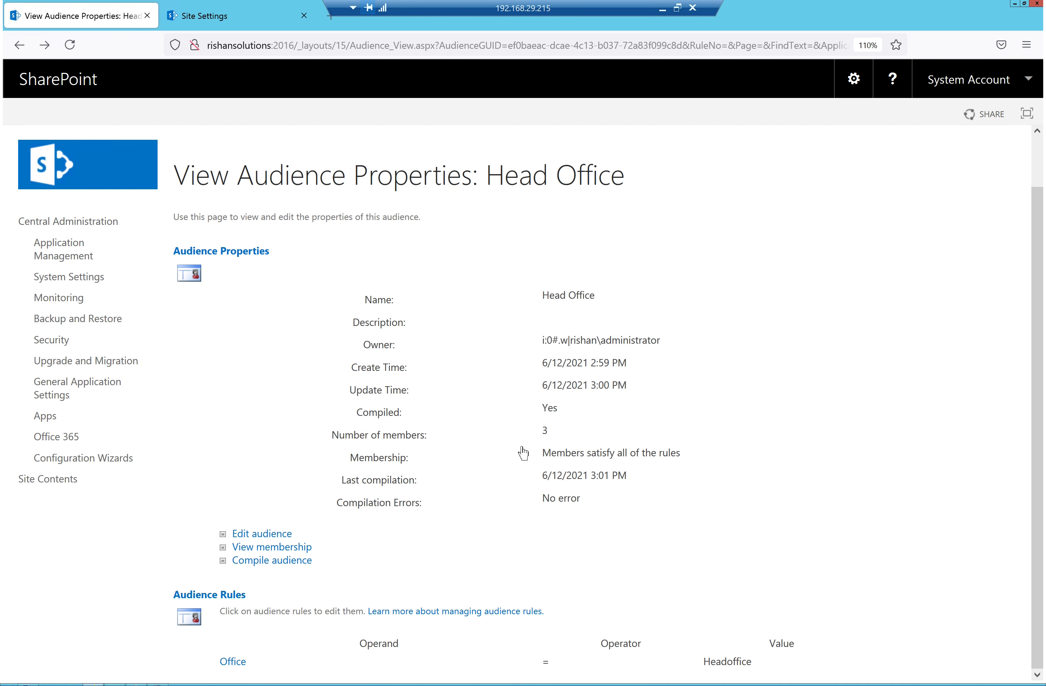
pyautogui.click(284, 537)
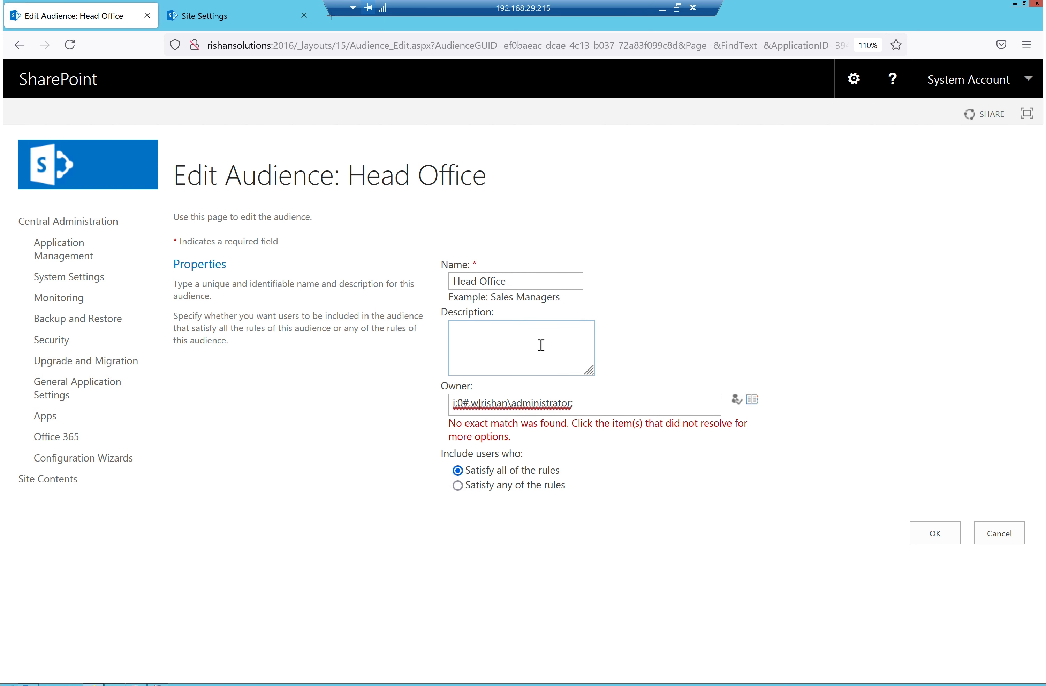
# Go through Application Management and Manage service applications to the User profile Service App
pyautogui.click(55, 254)
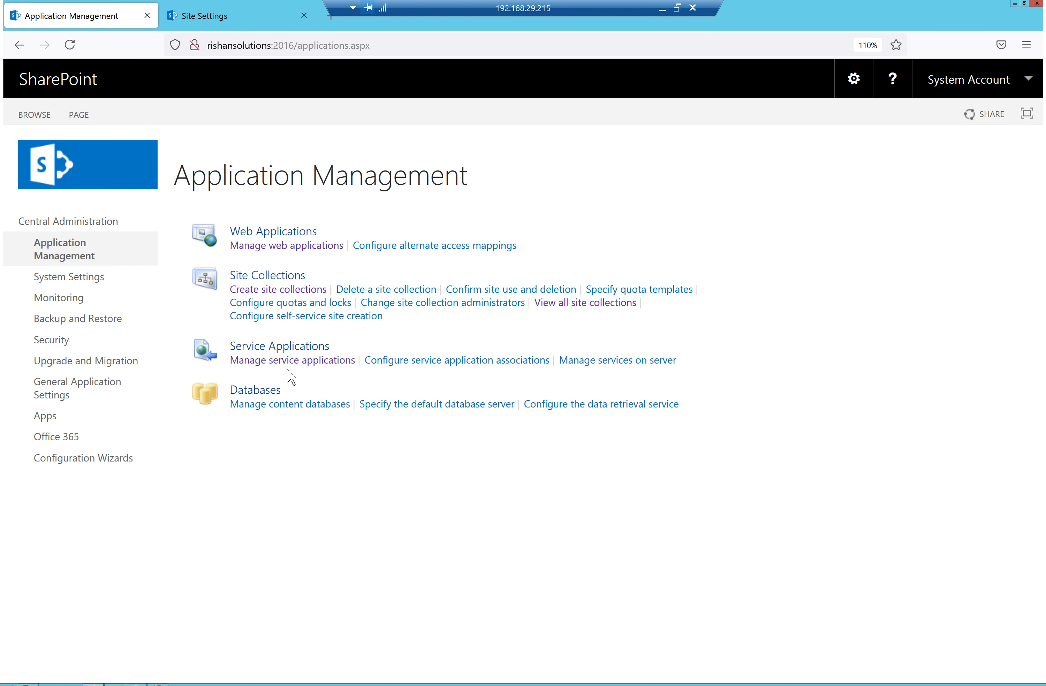
pyautogui.click(292, 360)
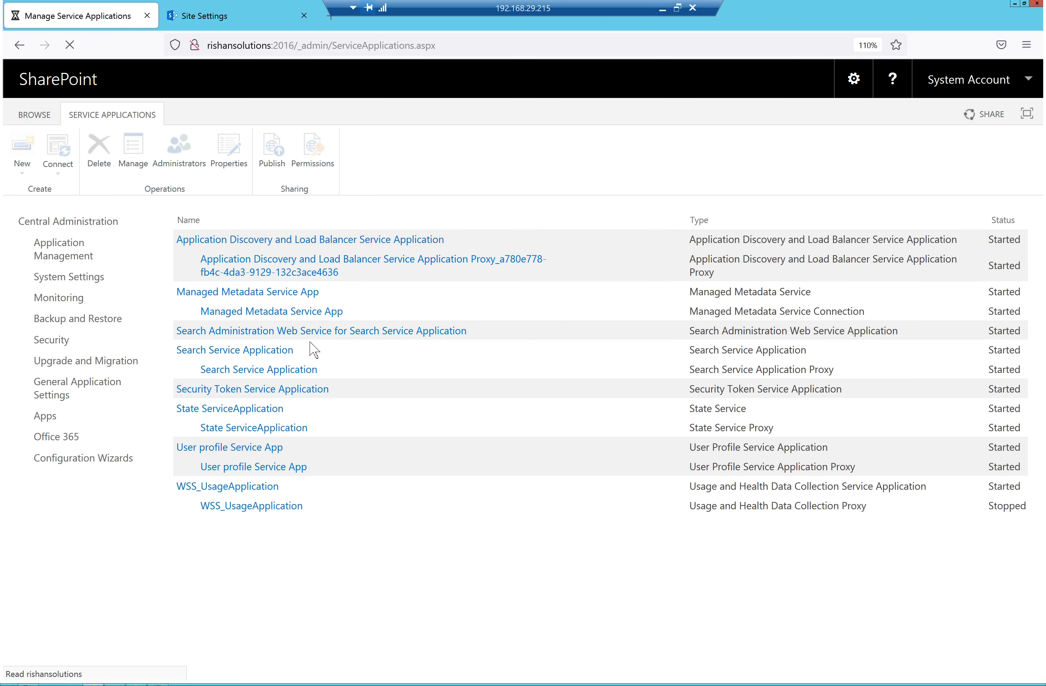
pyautogui.click(247, 449)
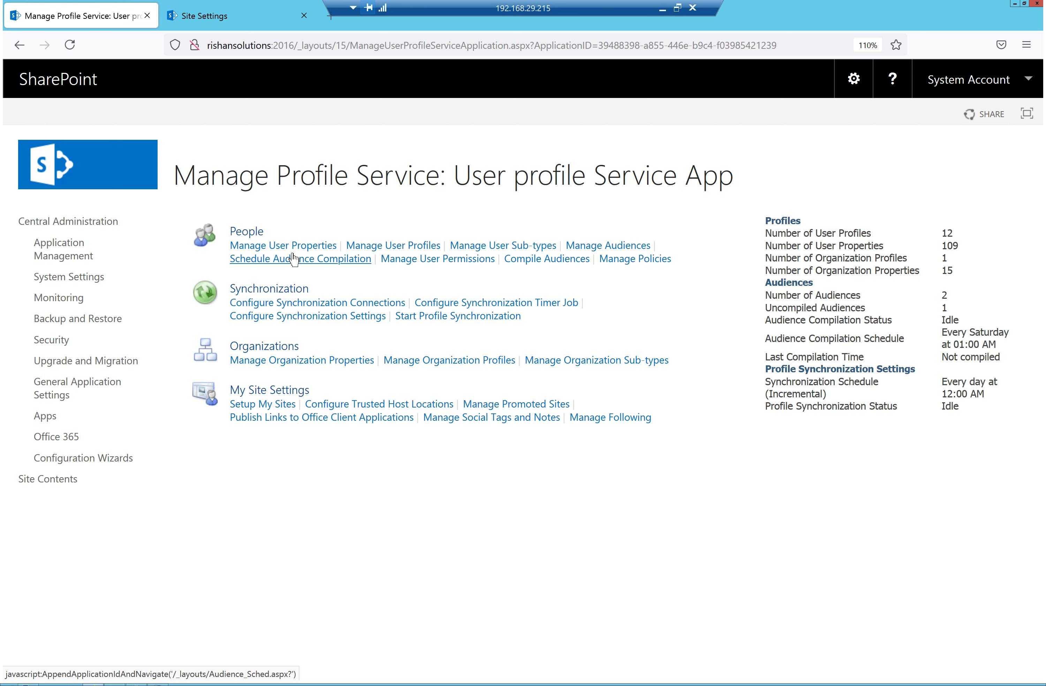
# Verify the audience compilation schedule is every Saturday at 1:00 AM, then compile all audiences
pyautogui.click(307, 263)
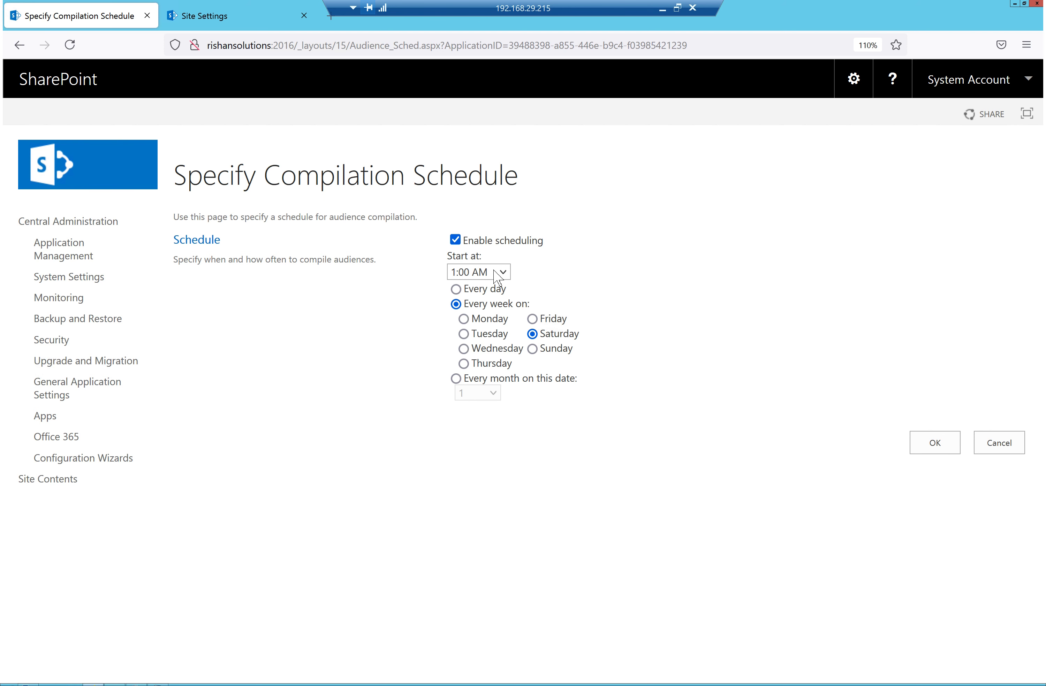
pyautogui.click(20, 44)
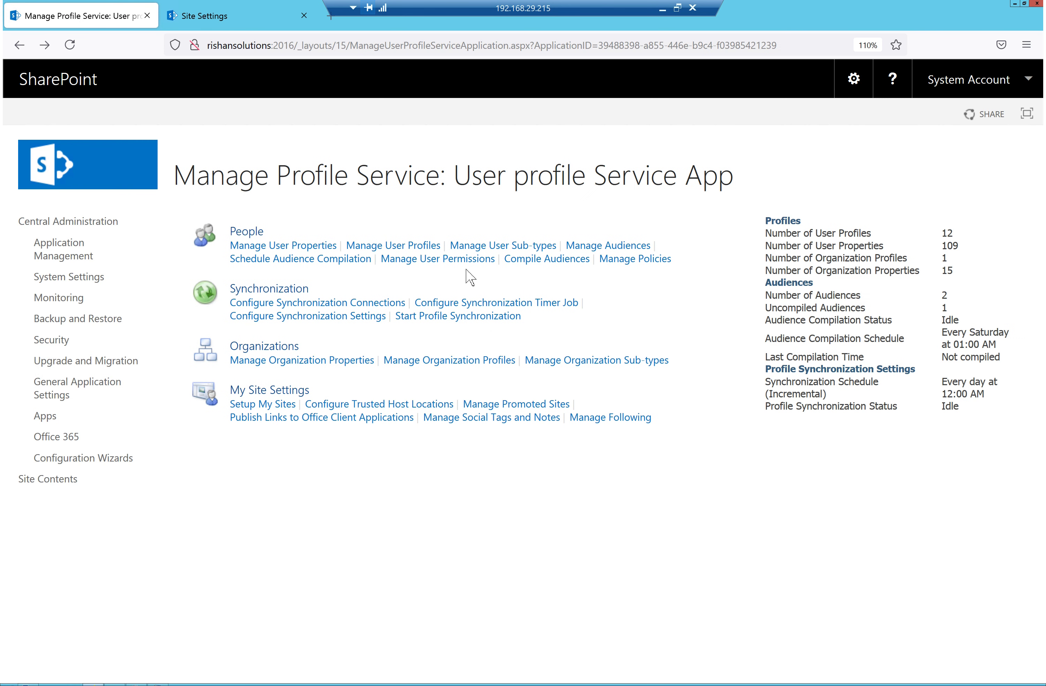
pyautogui.click(560, 262)
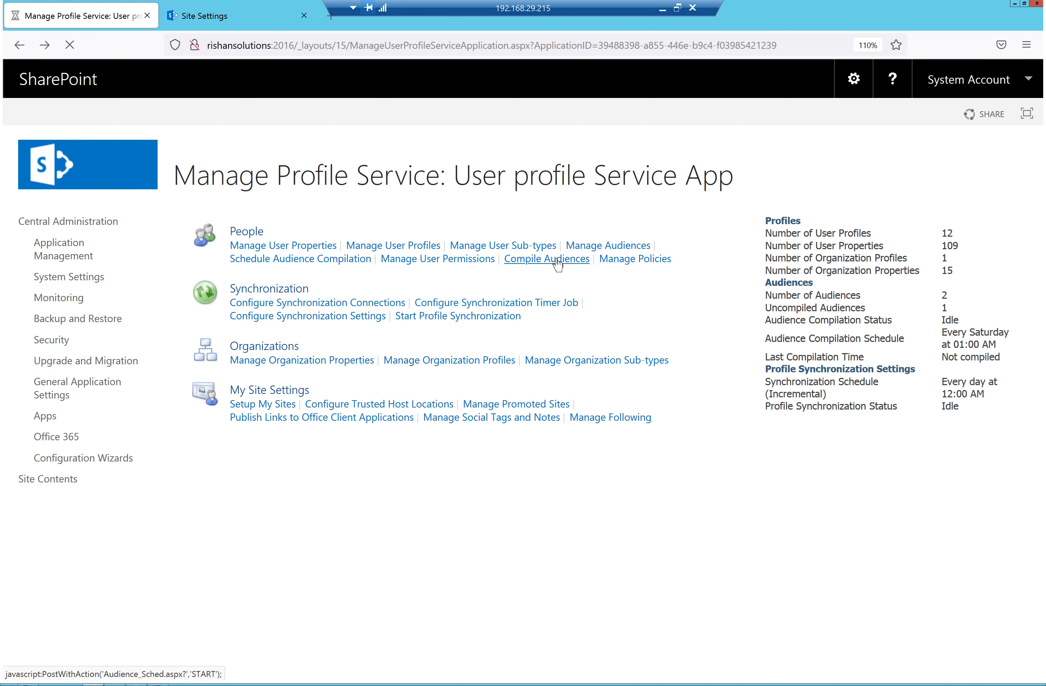